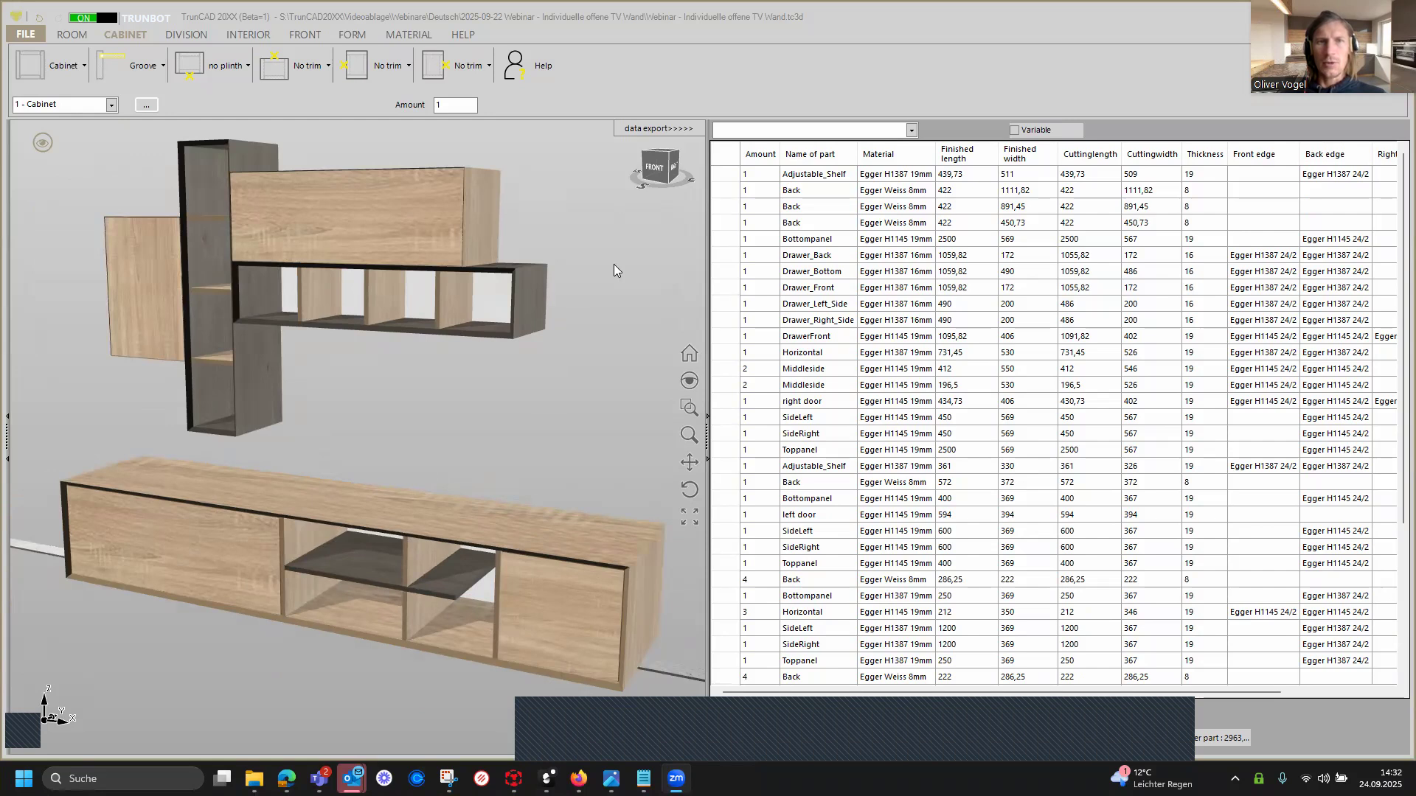
Hide the parts list and switch the TV wall's display mode to show the cabinet dimensions.
{"action": "left_click", "coordinate": [655, 130]}
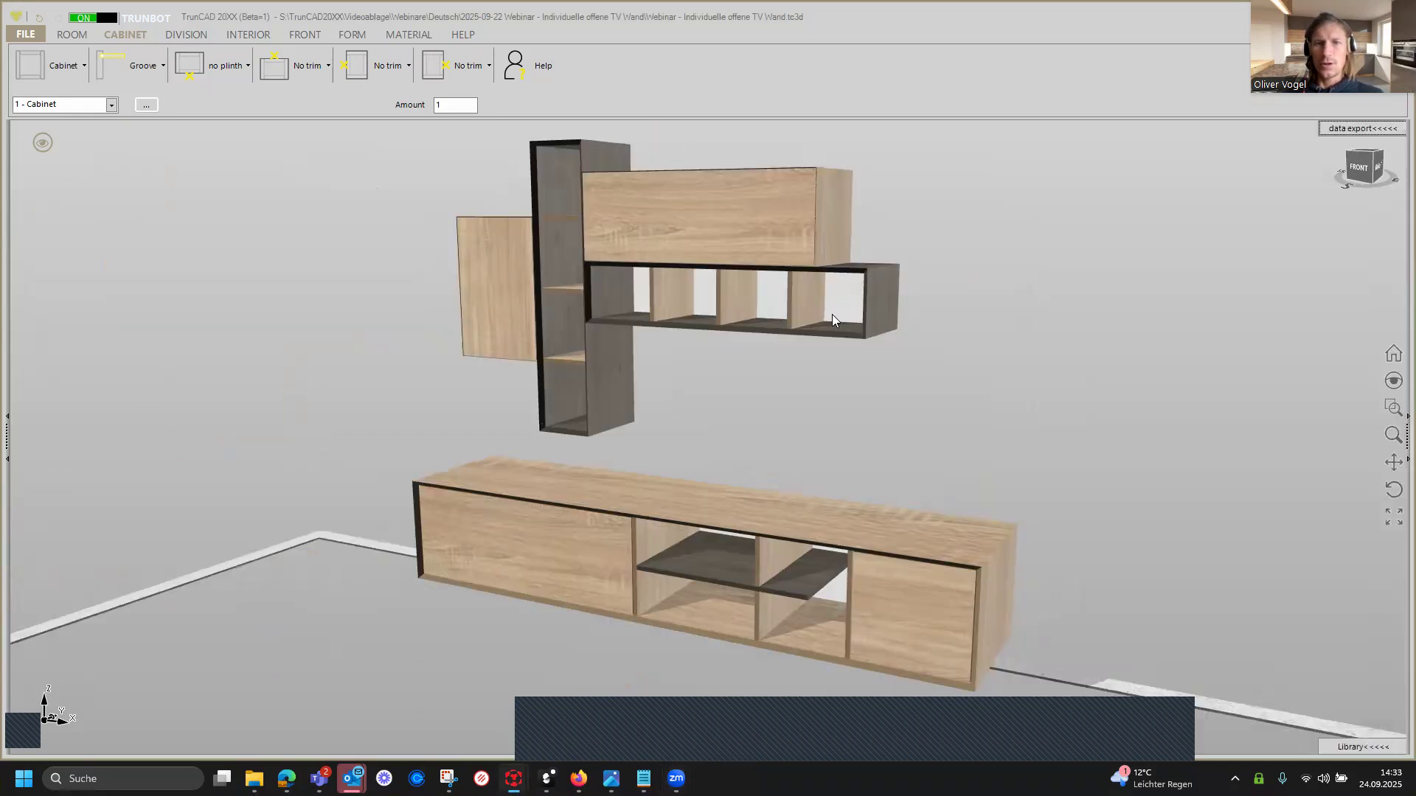
{"action": "scroll", "coordinate": [831, 314], "scroll_direction": "down", "scroll_amount": 1}
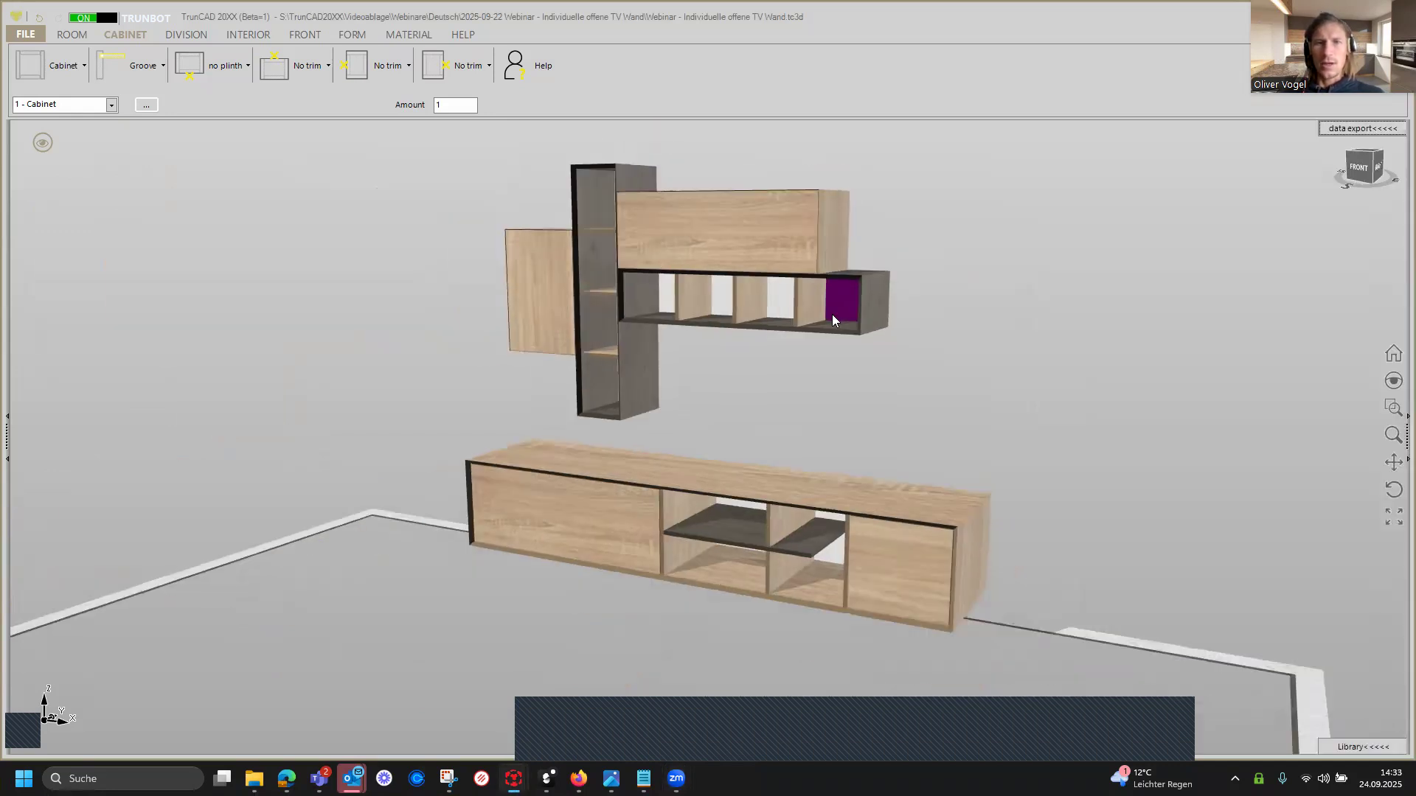
{"action": "left_click", "coordinate": [43, 144]}
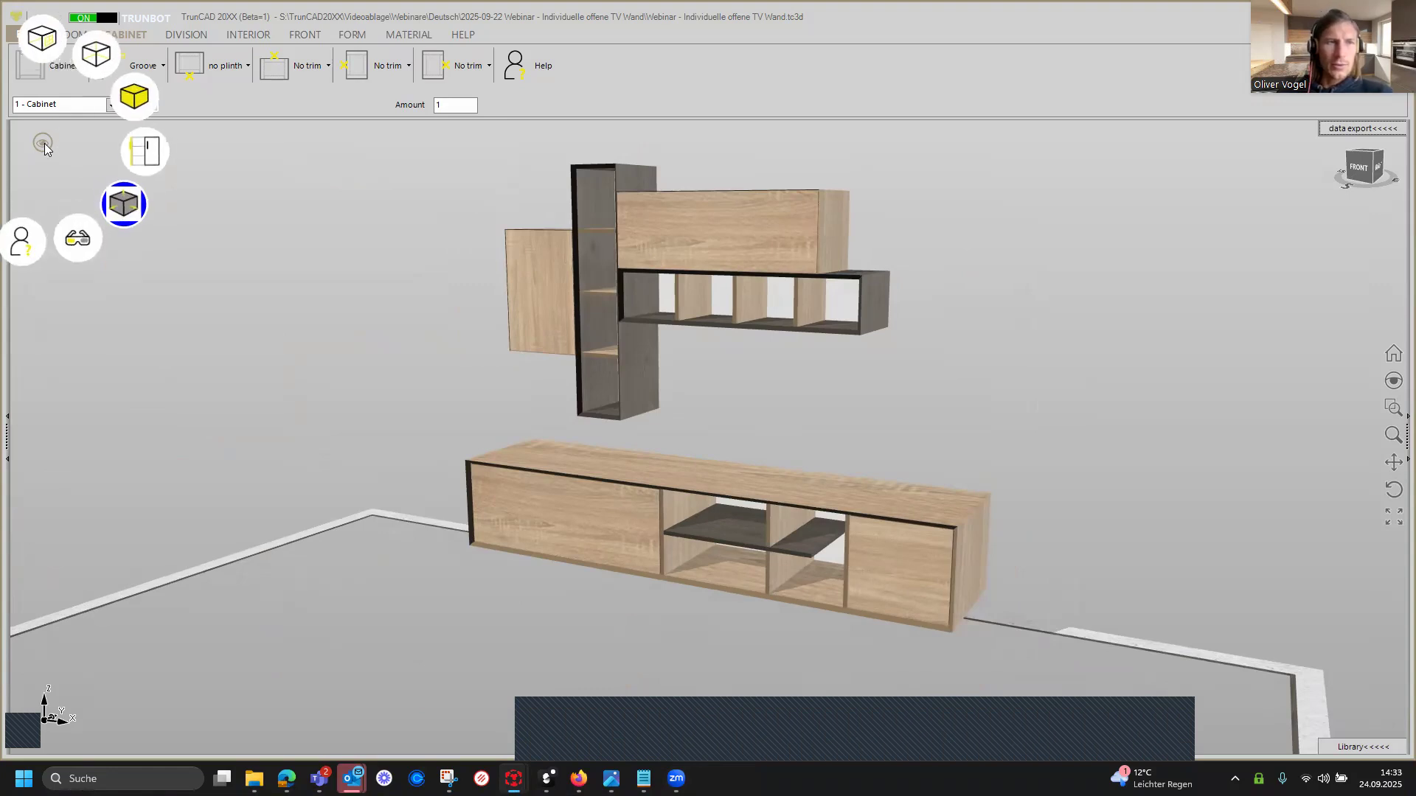
{"action": "left_click", "coordinate": [122, 206]}
{"action": "left_click", "coordinate": [120, 207]}
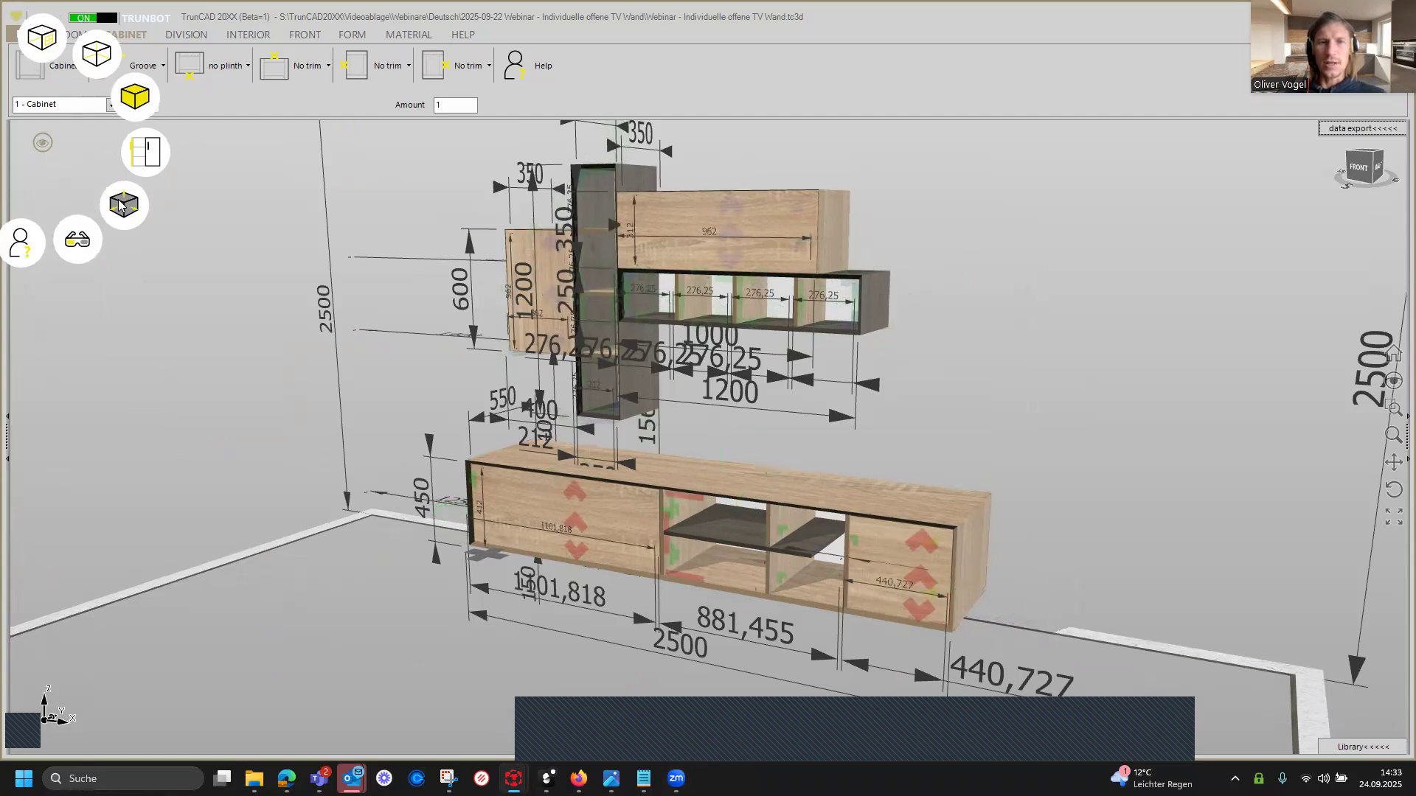
{"action": "left_click", "coordinate": [211, 204]}
Start a new project with a default cabinet placed in the room.
{"action": "left_click", "coordinate": [25, 34]}
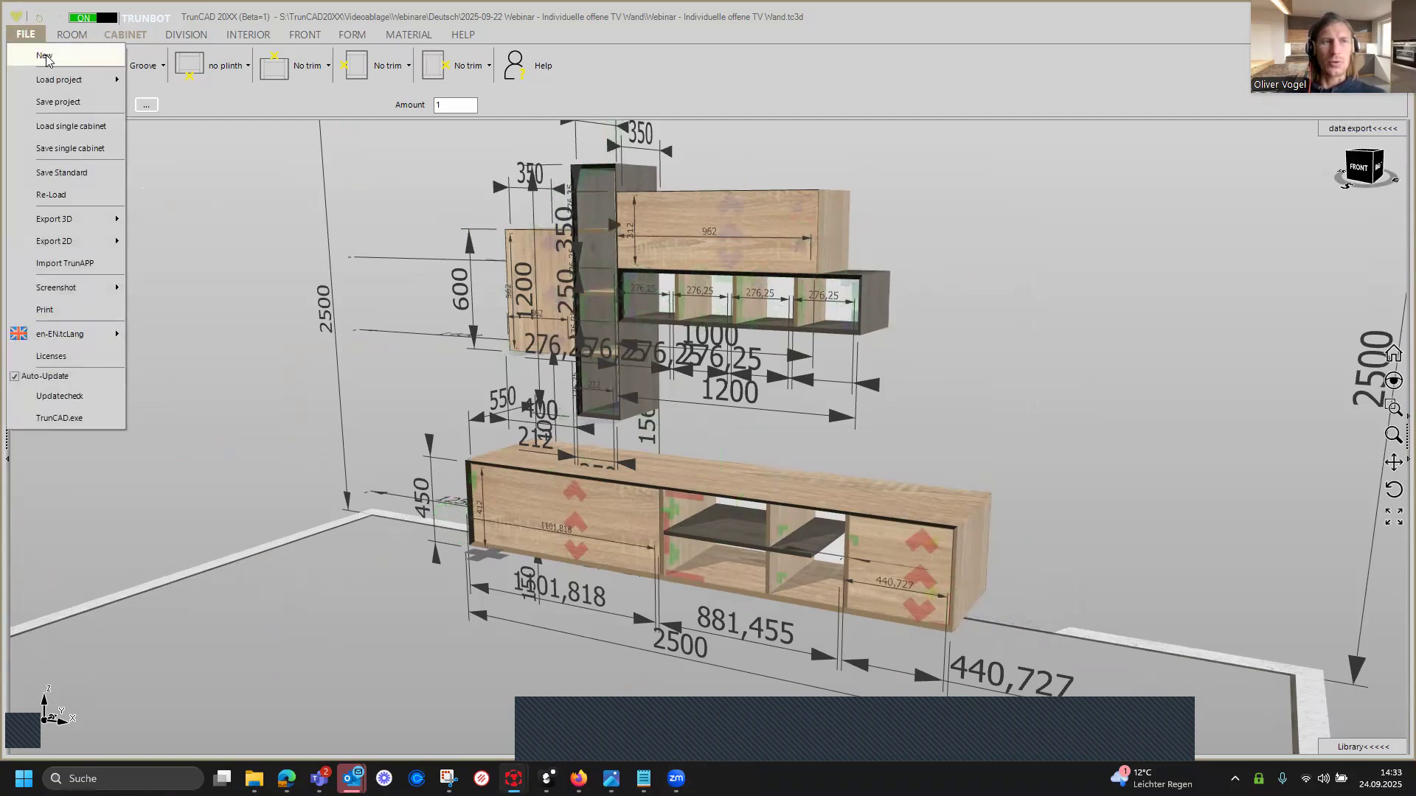
{"action": "left_click", "coordinate": [45, 55]}
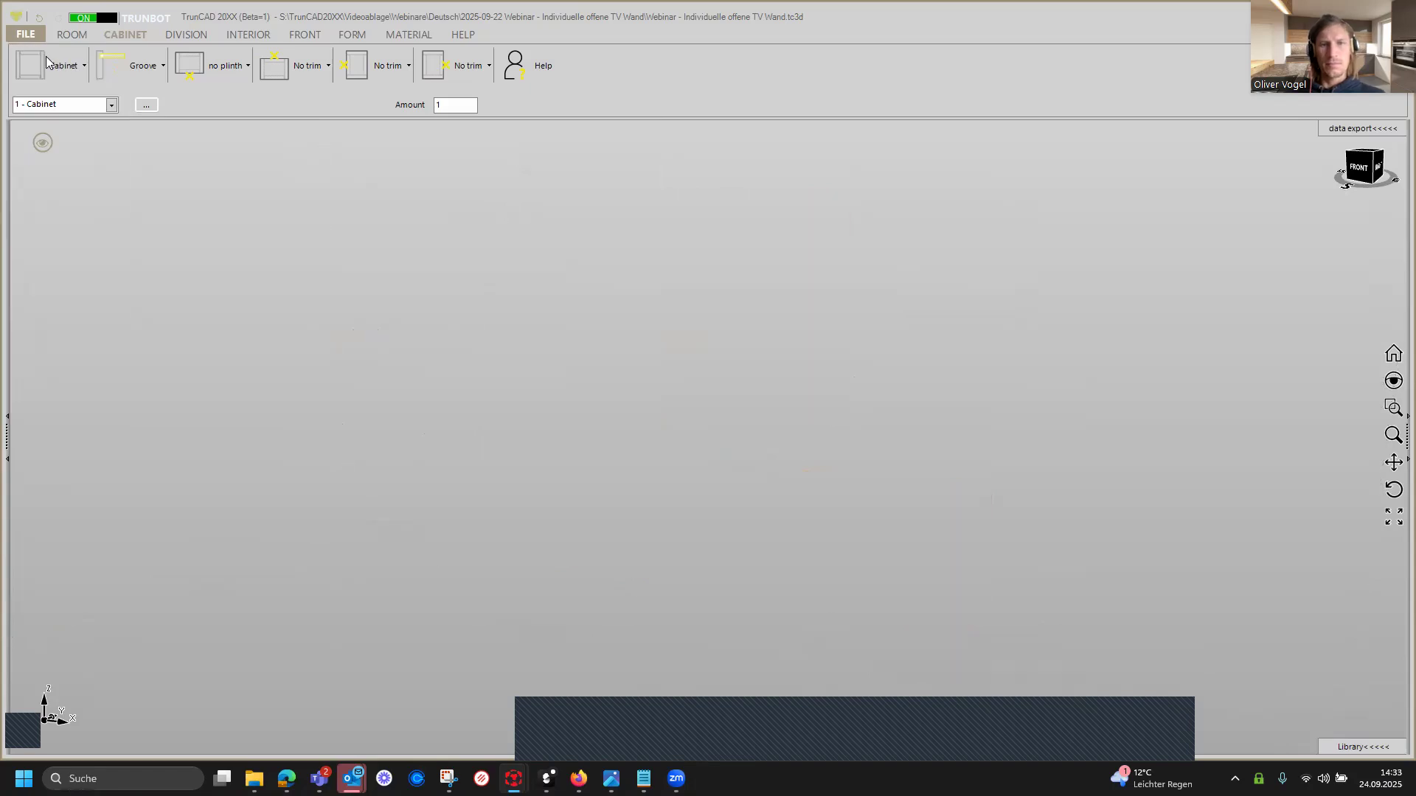
{"action": "left_click", "coordinate": [45, 62]}
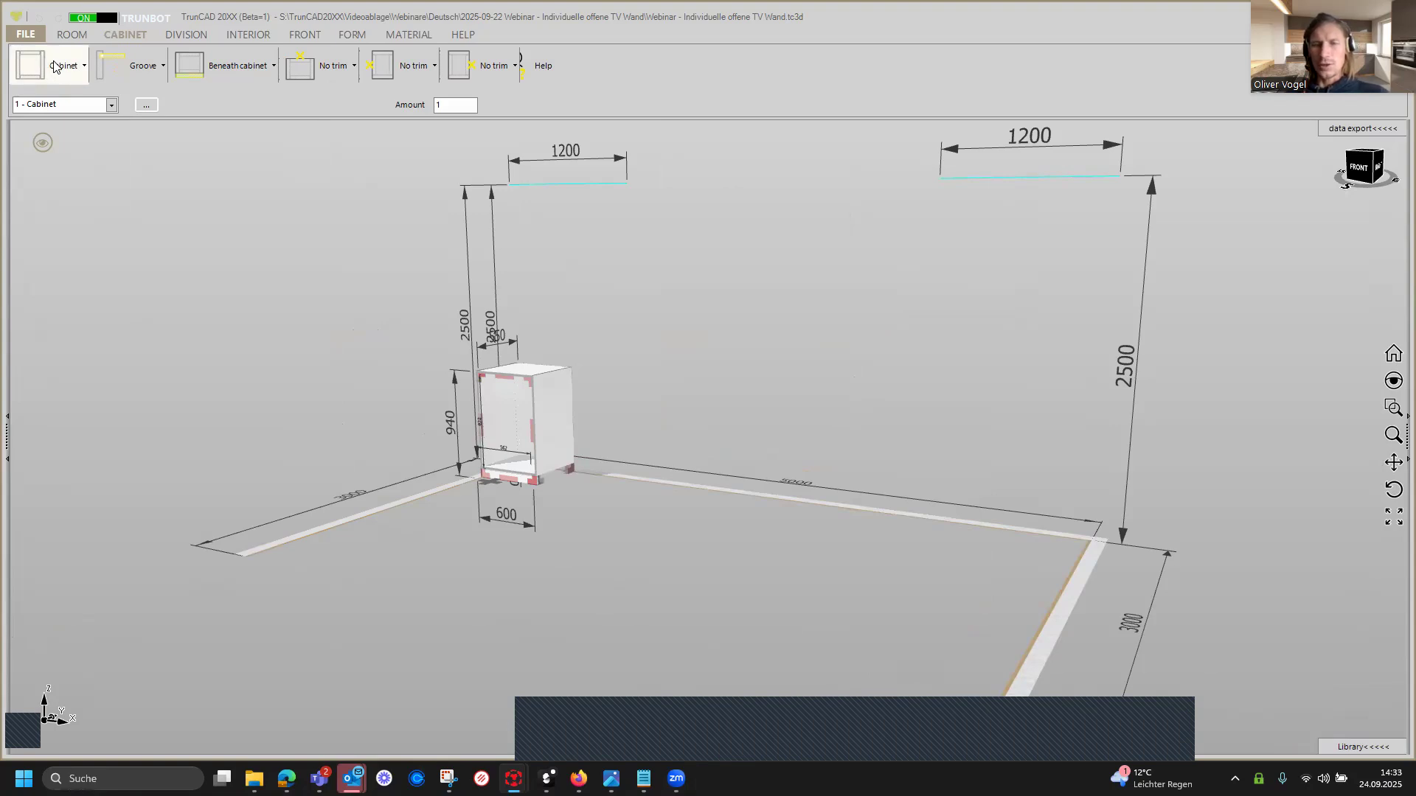
Examine the new cabinet, its placement information and the surrounding walls from several angles and distances.
{"action": "middle_click_drag", "start_coordinate": [631, 318], "coordinate": [649, 320]}
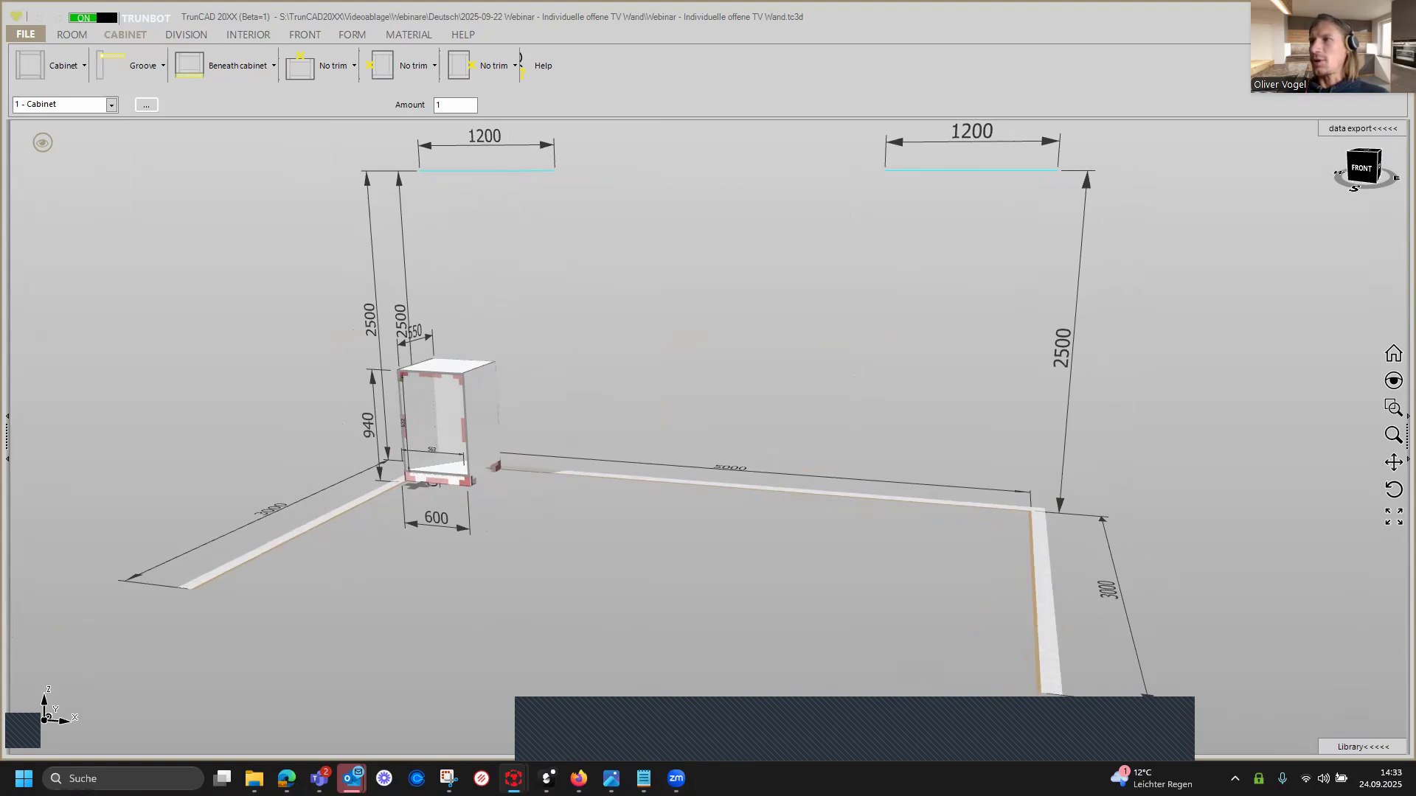
{"action": "mouse_move", "coordinate": [406, 488]}
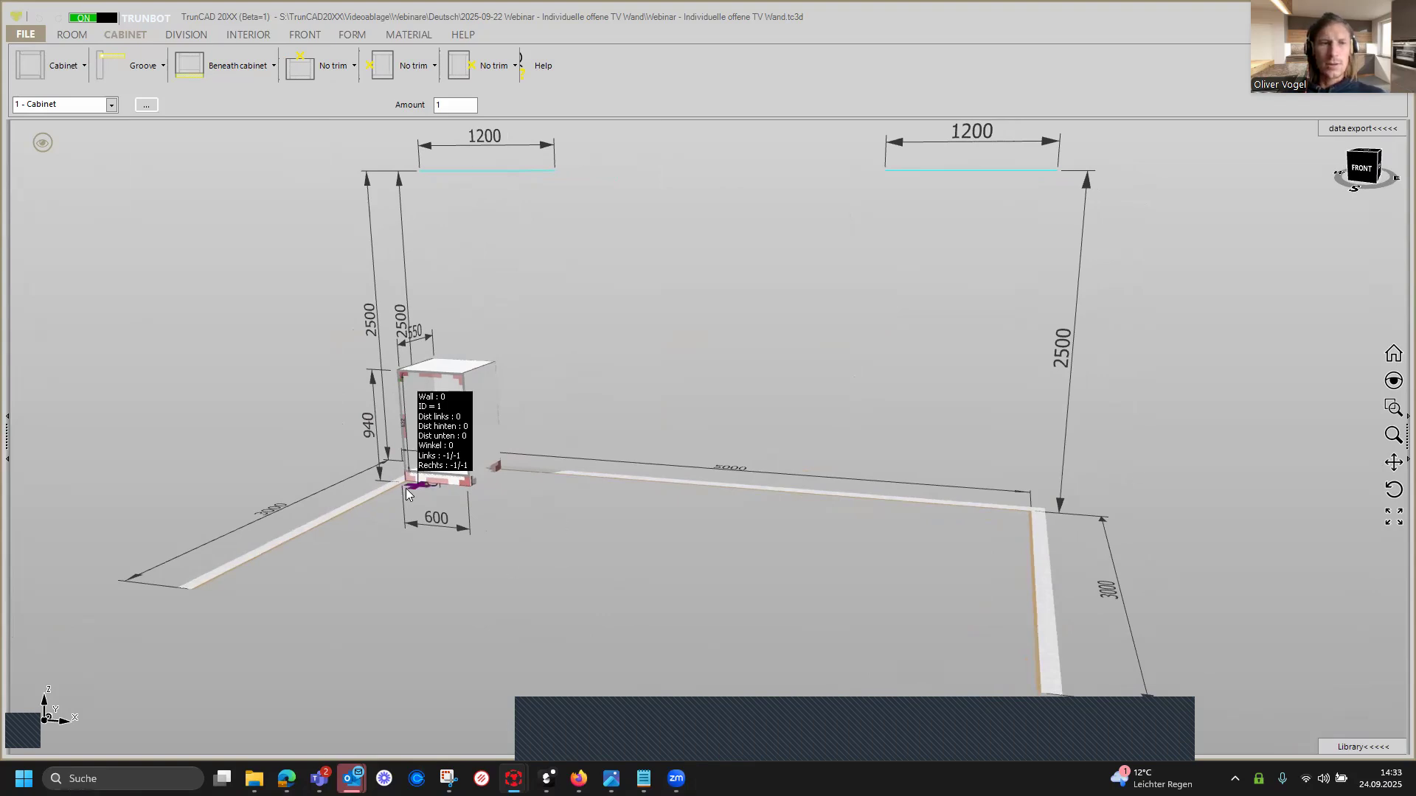
{"action": "scroll", "coordinate": [406, 488], "scroll_direction": "up", "scroll_amount": 3}
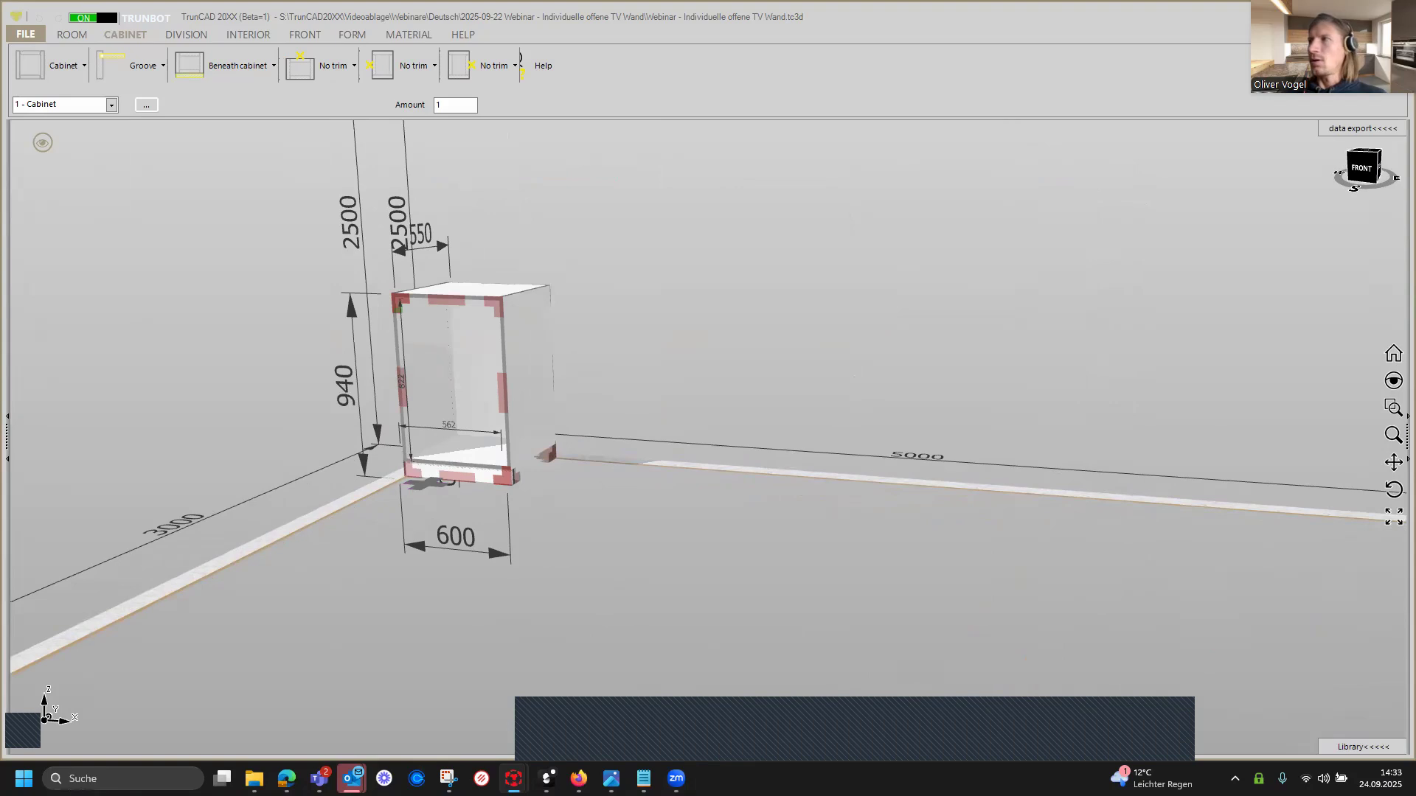
{"action": "scroll", "coordinate": [703, 528], "scroll_direction": "down", "scroll_amount": 5}
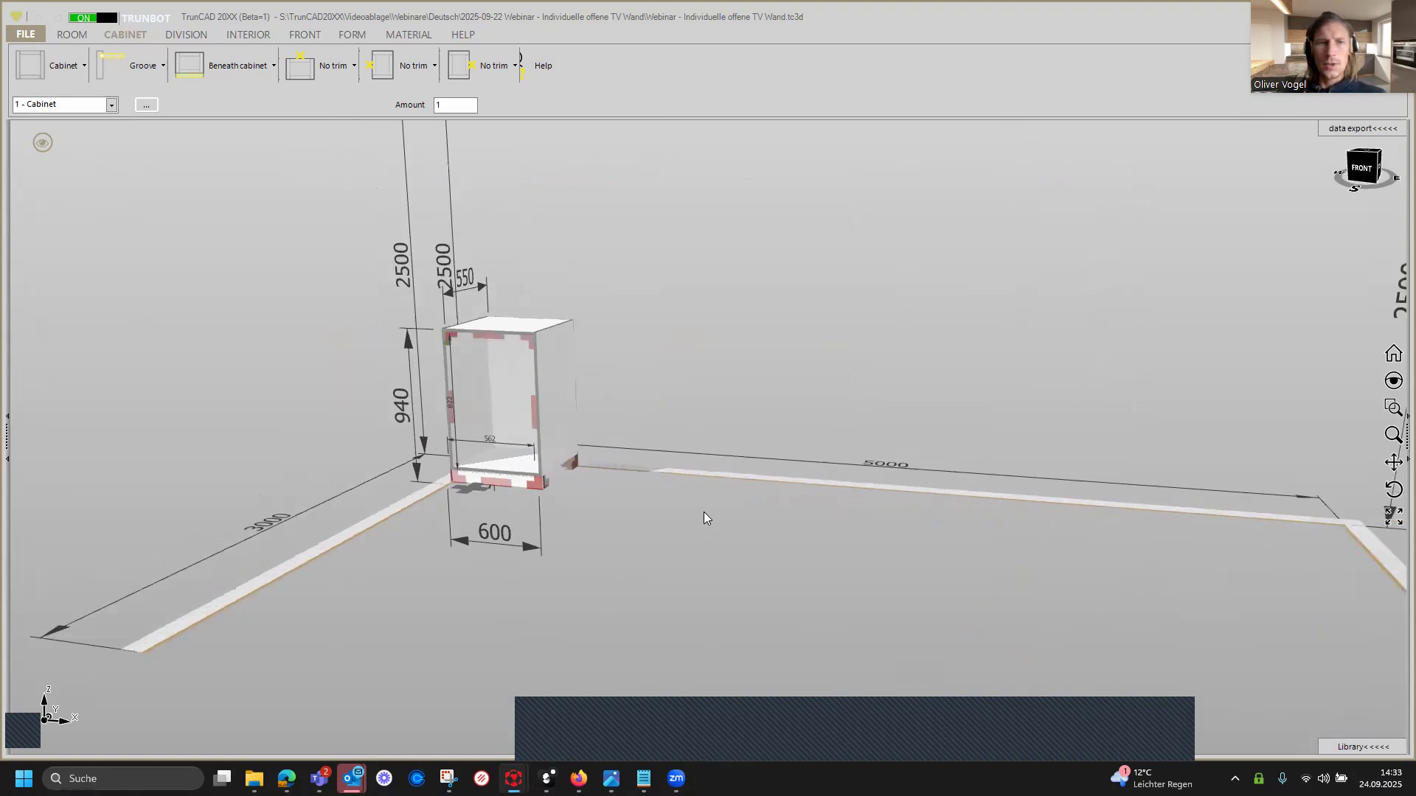
{"action": "mouse_move", "coordinate": [739, 483]}
{"action": "middle_mouse_down"}
{"action": "mouse_move", "coordinate": [737, 515]}
{"action": "mouse_move", "coordinate": [732, 486]}
{"action": "middle_mouse_up"}
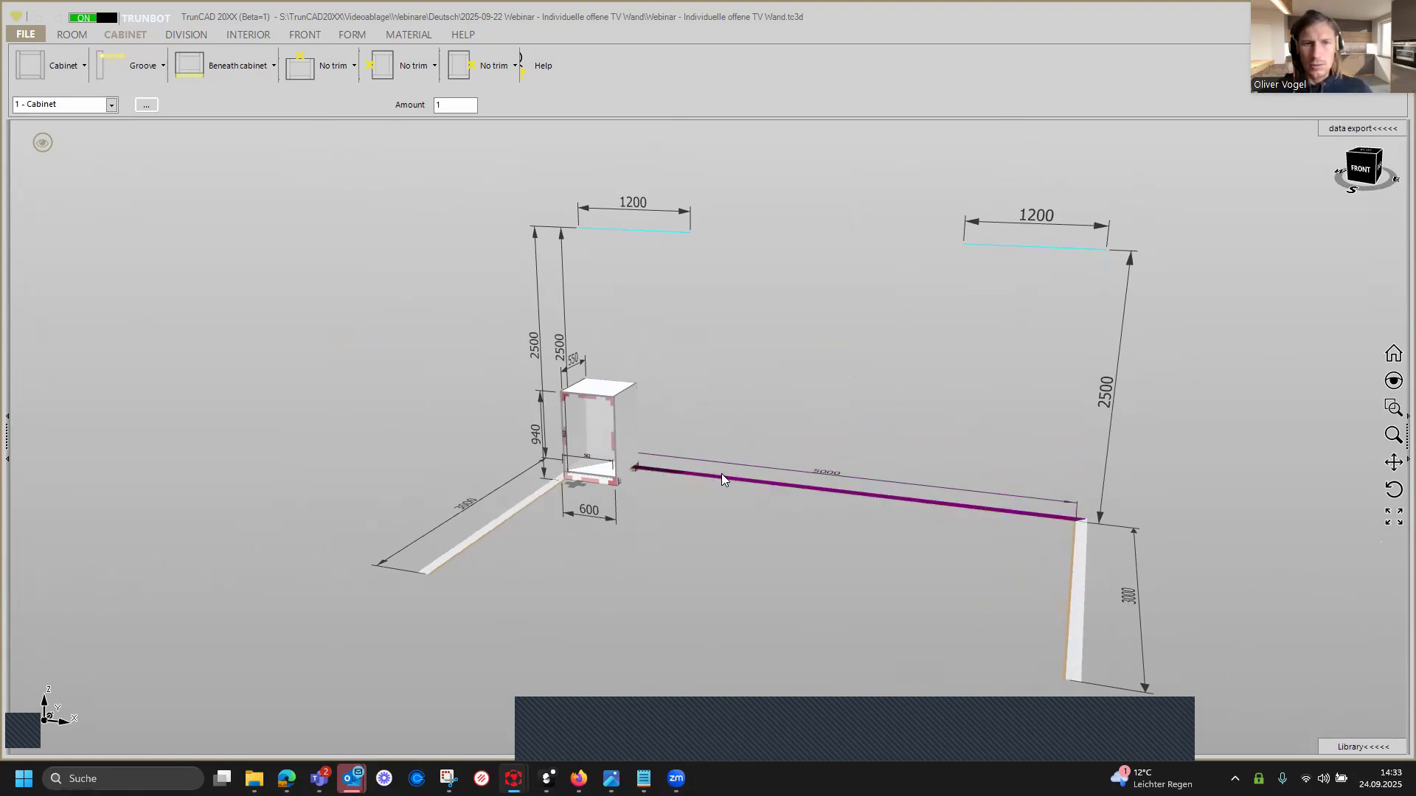
{"action": "scroll", "coordinate": [514, 431], "scroll_direction": "up", "scroll_amount": 2}
{"action": "scroll", "coordinate": [513, 428], "scroll_direction": "up", "scroll_amount": 2}
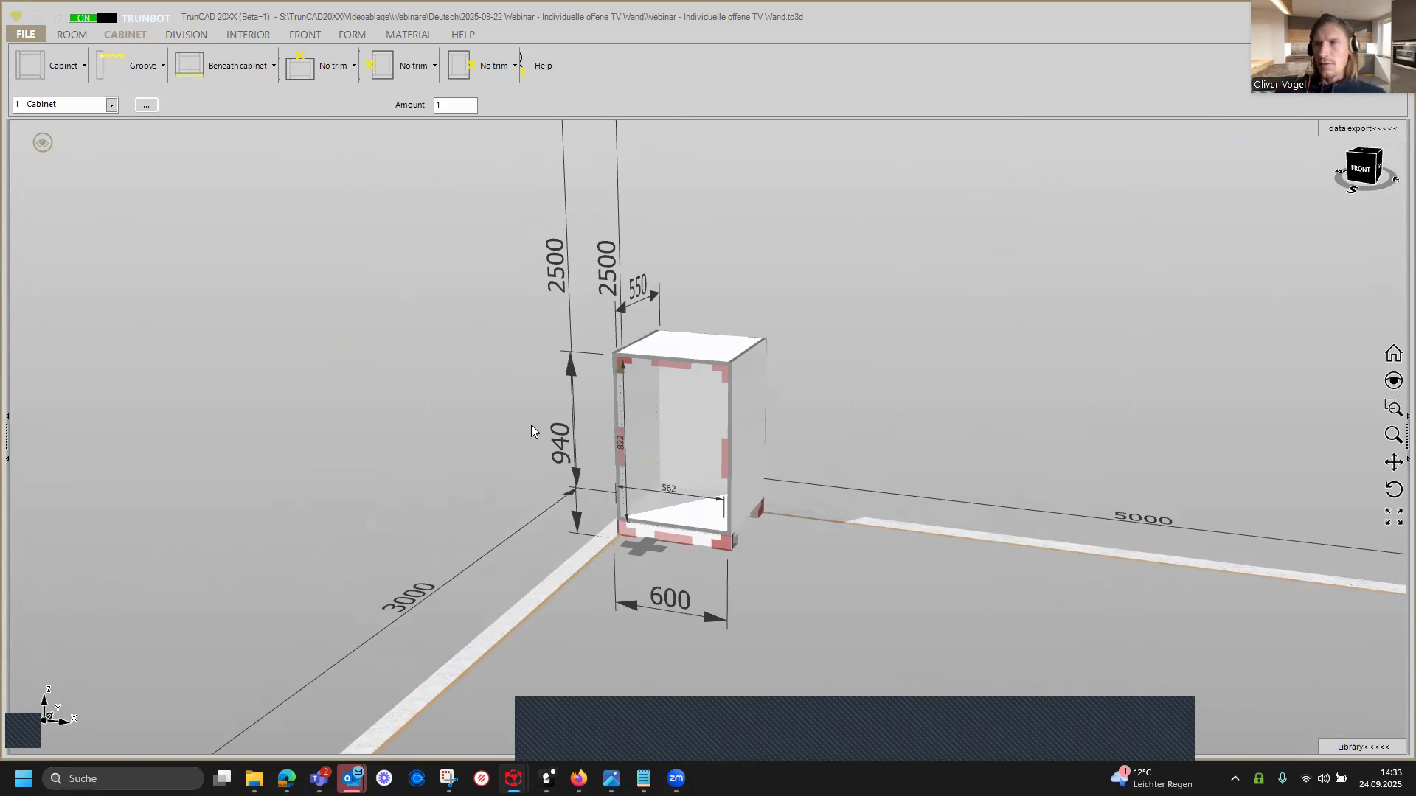
Set the cabinet's overall width to 2500.
{"action": "left_click", "coordinate": [718, 618]}
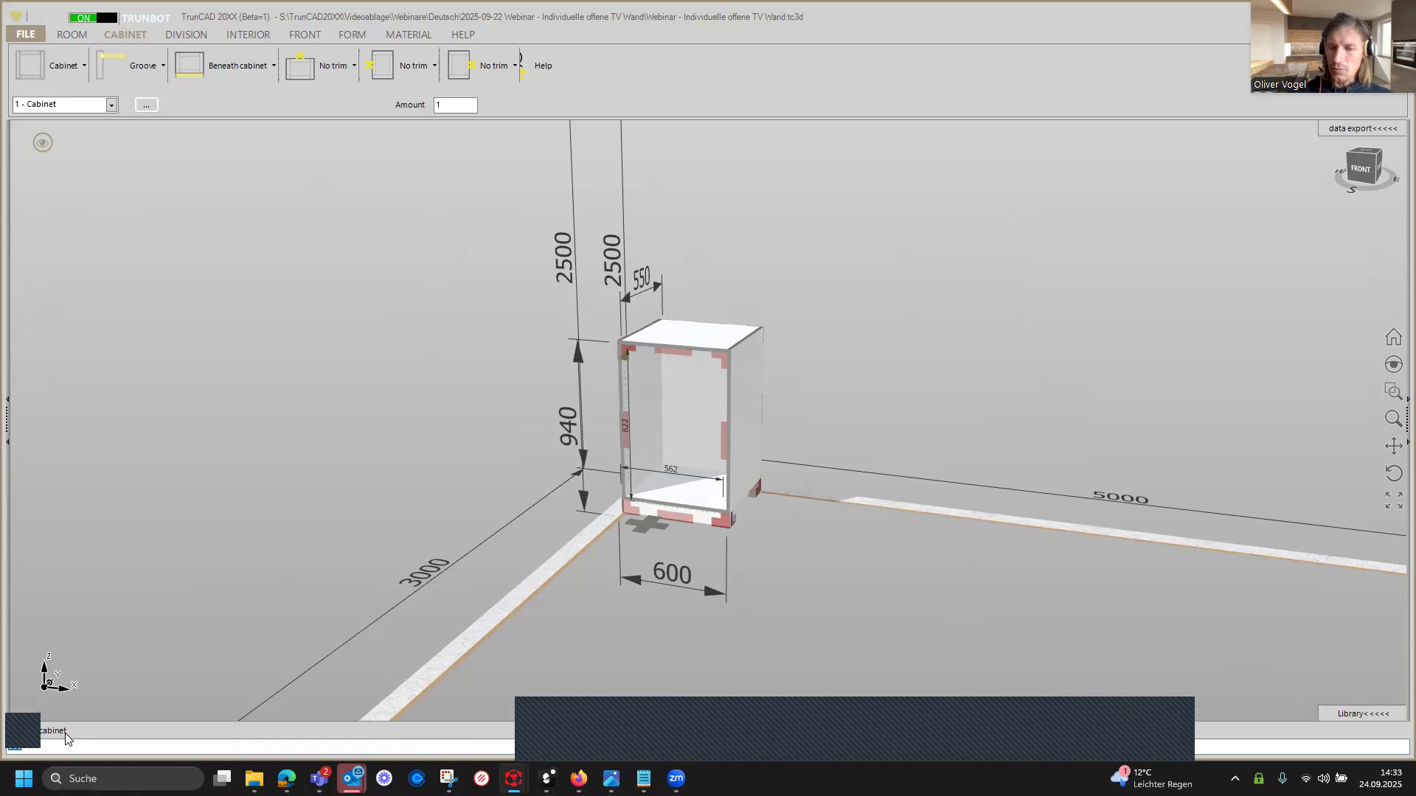
{"action": "type", "text": "2"}
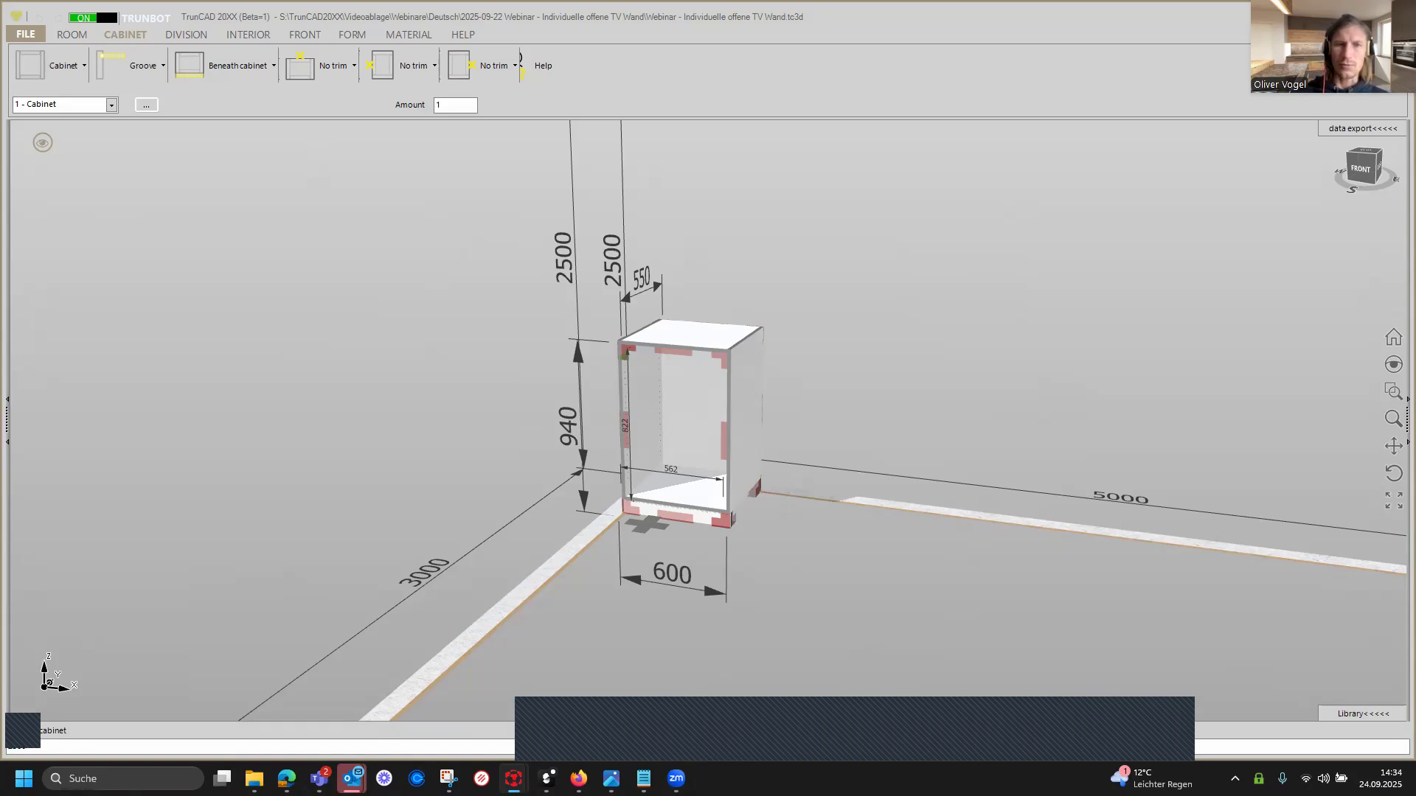
{"action": "key", "text": "Return"}
{"action": "scroll", "coordinate": [696, 500], "scroll_direction": "down", "scroll_amount": 4}
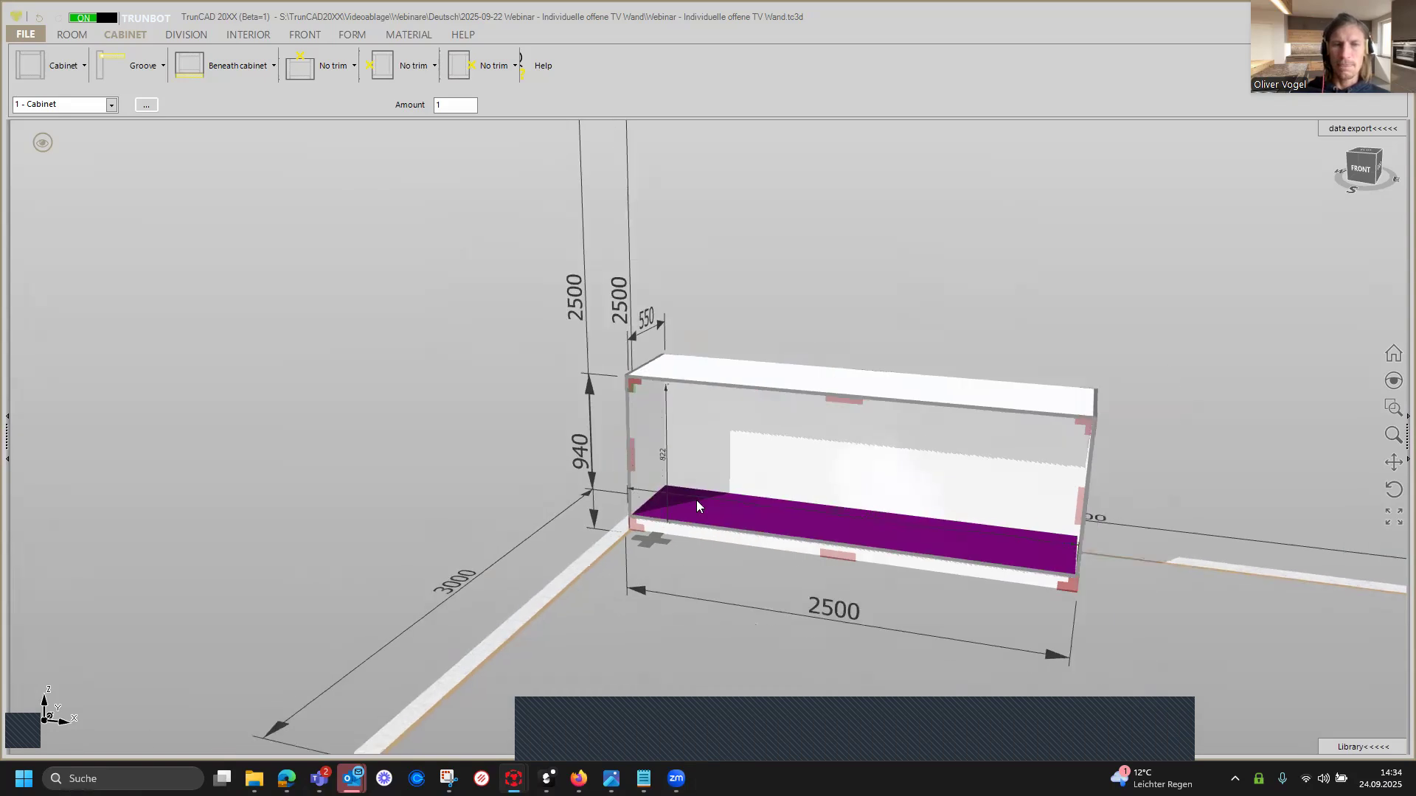
{"action": "middle_click_drag", "start_coordinate": [696, 500], "coordinate": [690, 506]}
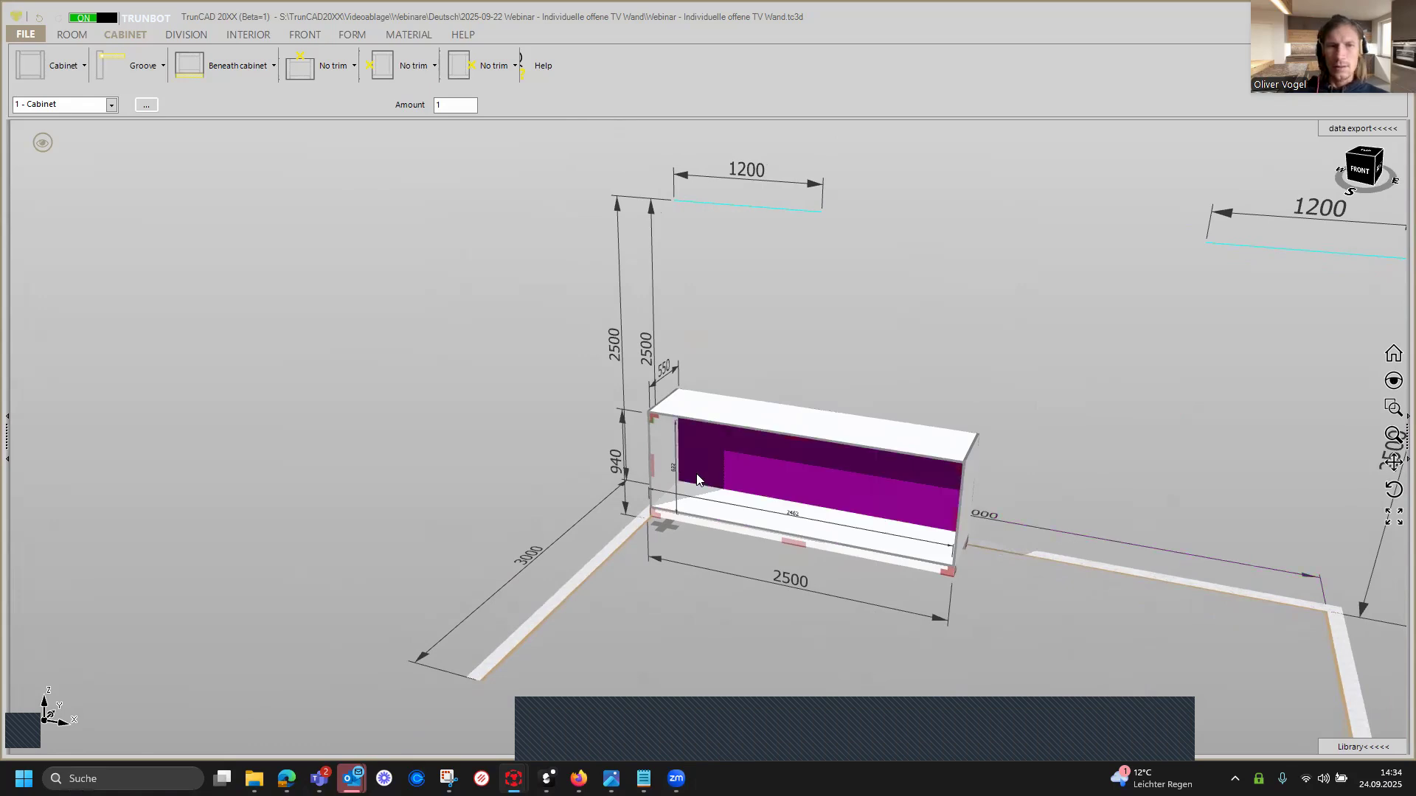
Set the cabinet's overall height to 450.
{"action": "left_click", "coordinate": [622, 420]}
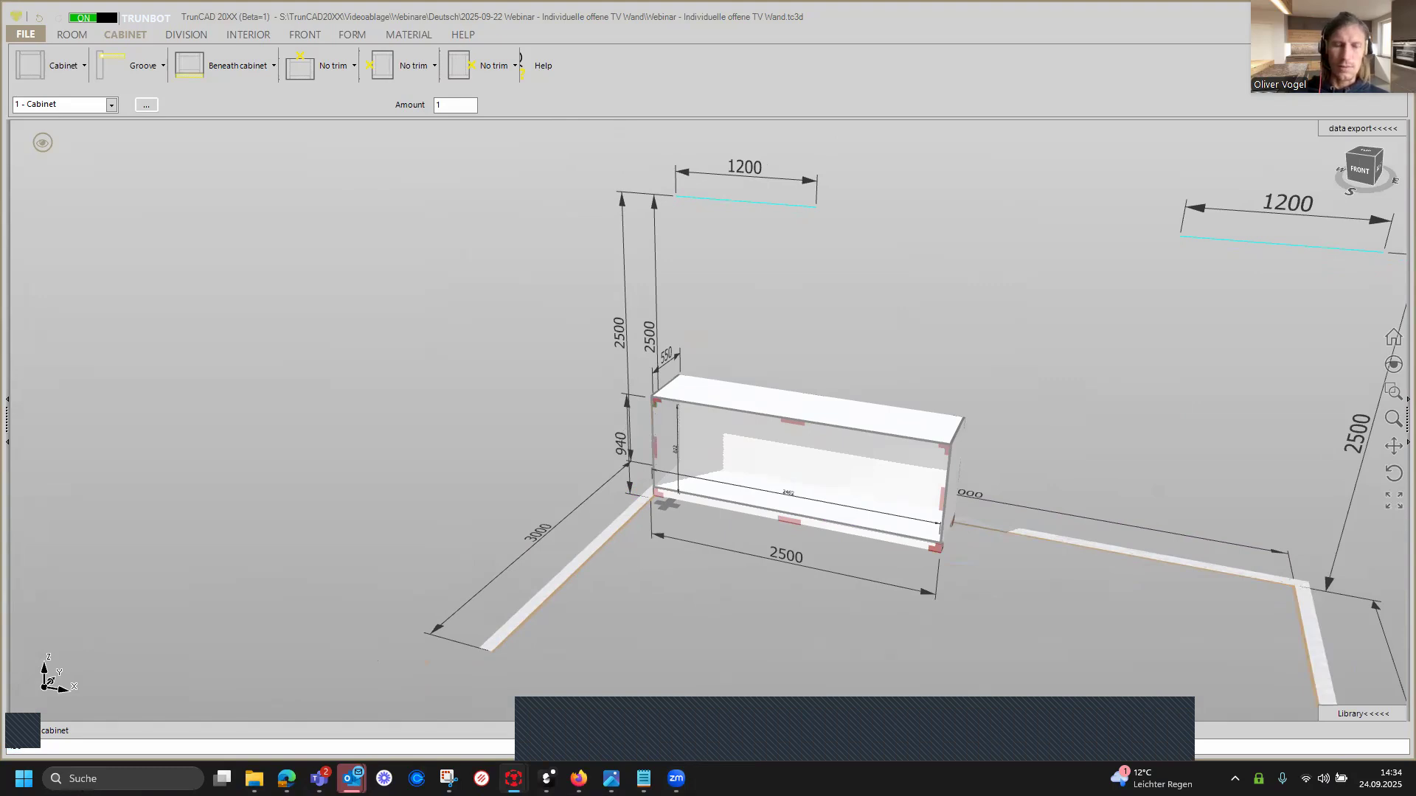
{"action": "key", "text": "Return"}
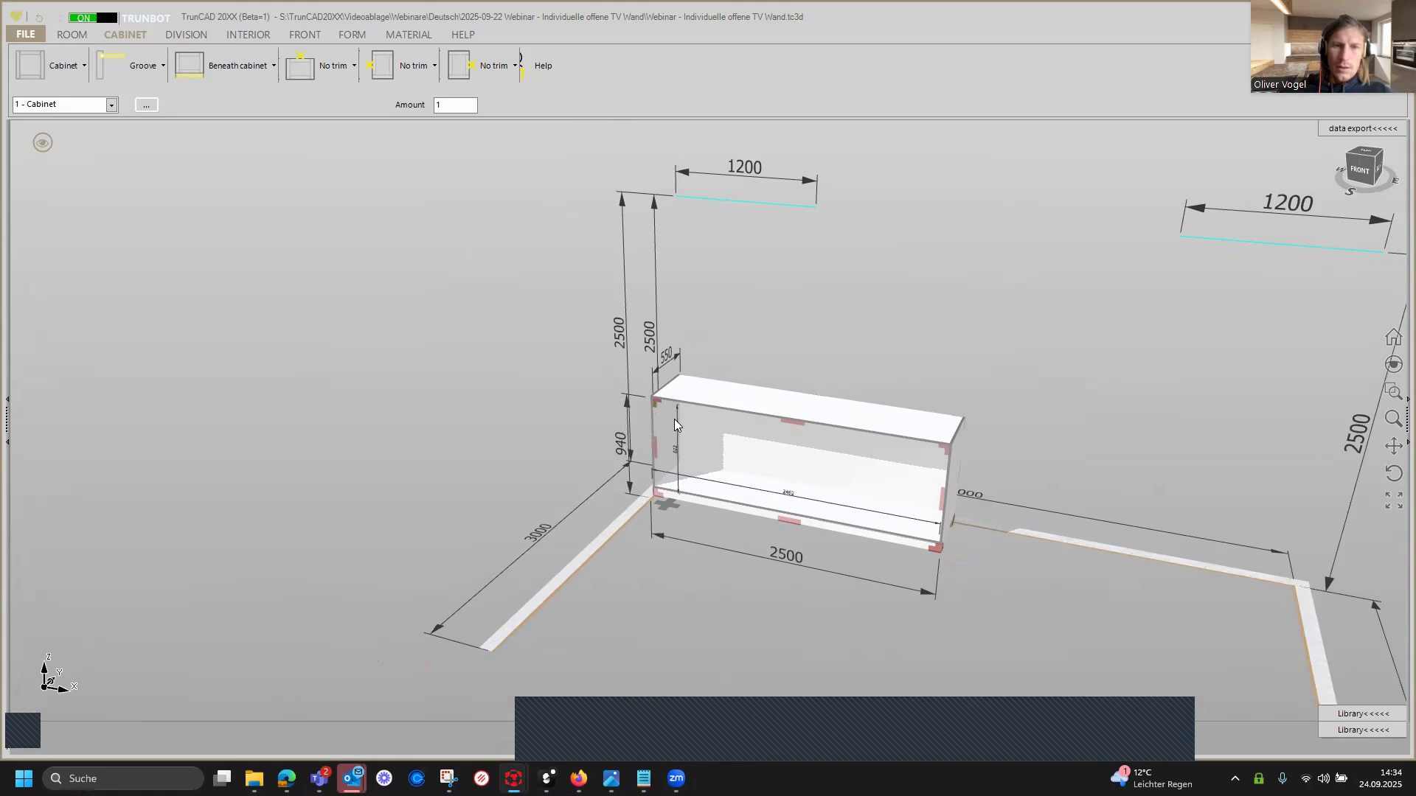
{"action": "middle_click_drag", "start_coordinate": [805, 417], "coordinate": [804, 343]}
{"action": "scroll", "coordinate": [934, 552], "scroll_direction": "up", "scroll_amount": 1}
{"action": "scroll", "coordinate": [933, 552], "scroll_direction": "up", "scroll_amount": 1}
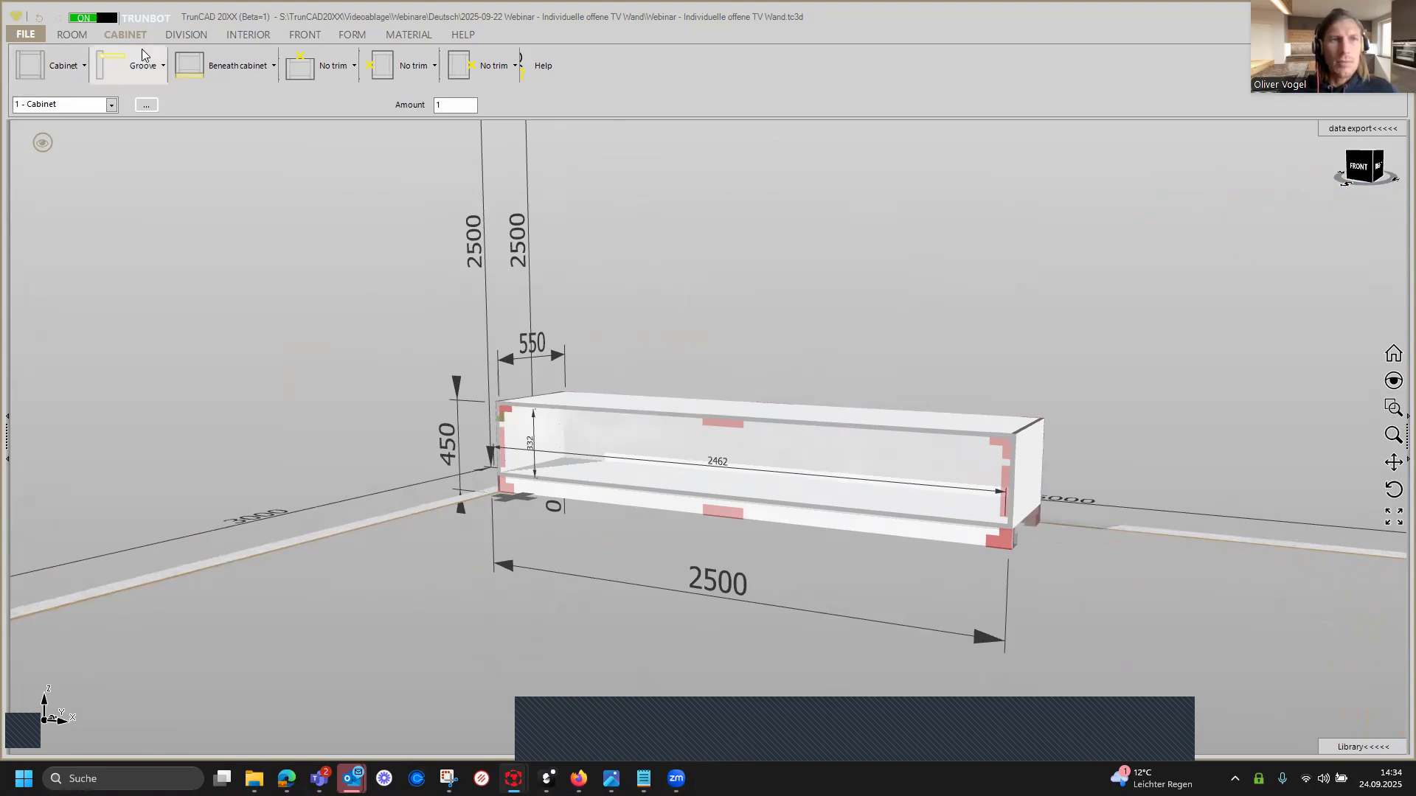
Remove the plinth from the cabinet by choosing the no plinth option.
{"action": "left_click", "coordinate": [246, 74]}
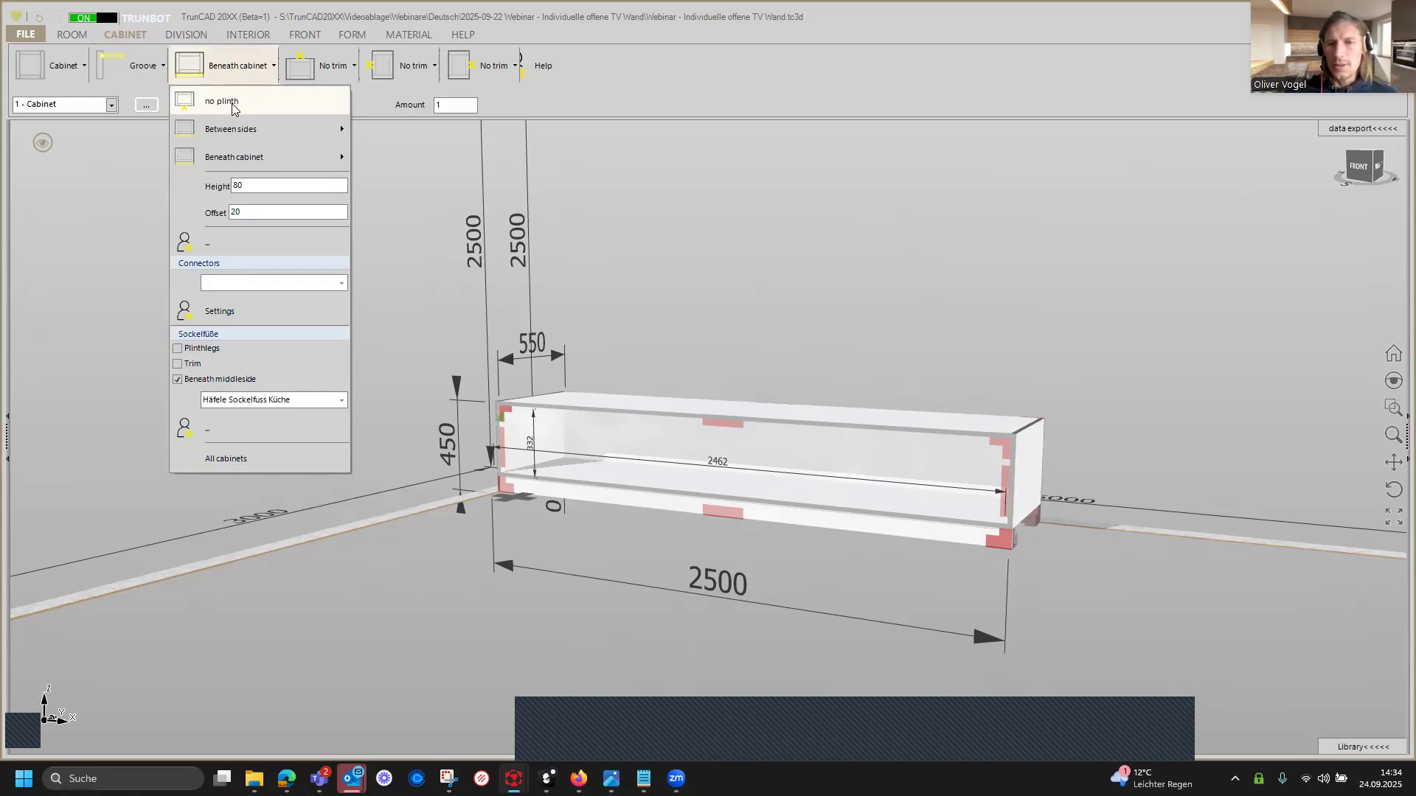
{"action": "left_click", "coordinate": [233, 109]}
{"action": "mouse_move", "coordinate": [1054, 606]}
{"action": "middle_mouse_down"}
{"action": "mouse_move", "coordinate": [1042, 557]}
{"action": "mouse_move", "coordinate": [1056, 623]}
{"action": "middle_mouse_up"}
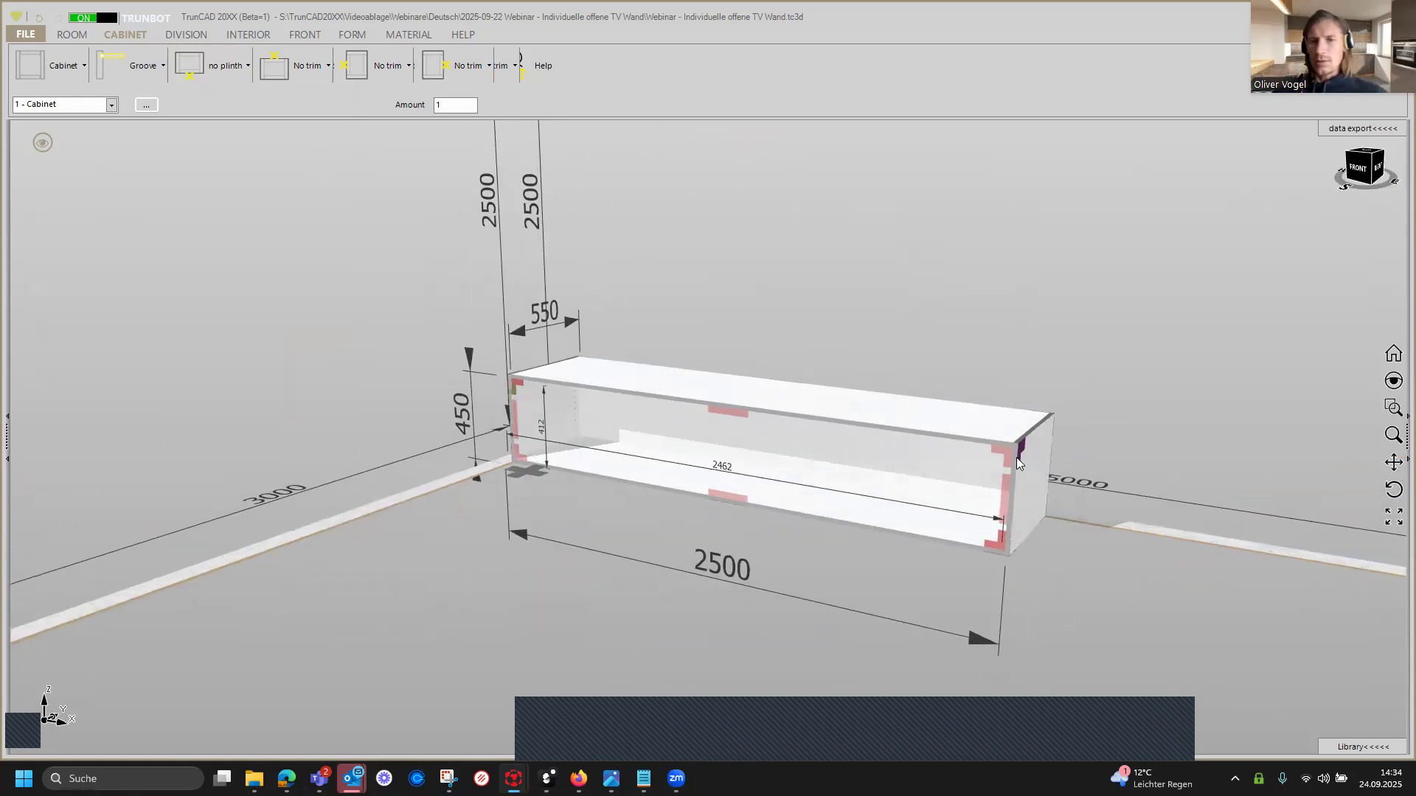
Try the horizontals passing and mitre constructions on the cabinet's upper right front corner.
{"action": "scroll", "coordinate": [1016, 457], "scroll_direction": "up", "scroll_amount": 5}
{"action": "scroll", "coordinate": [1031, 437], "scroll_direction": "down", "scroll_amount": 2}
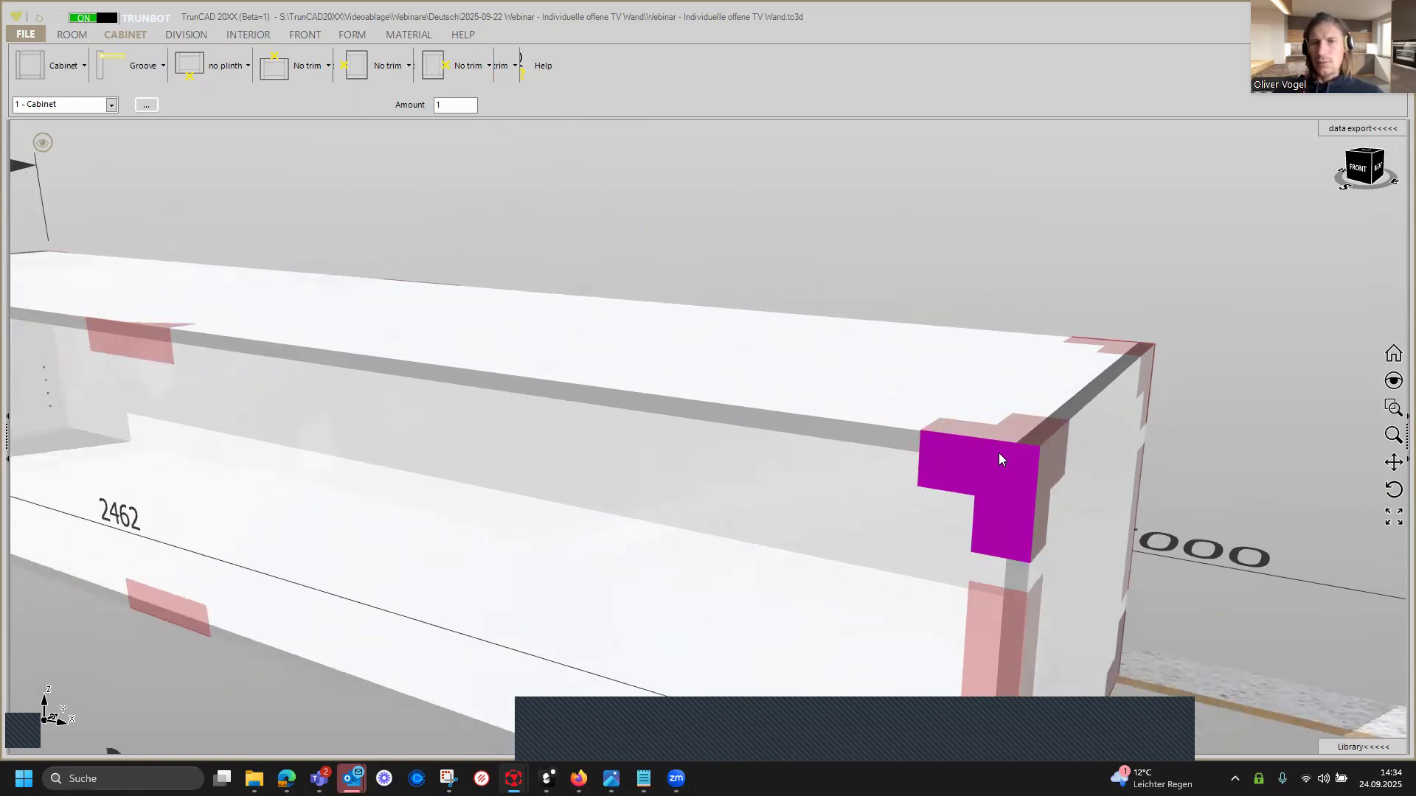
{"action": "scroll", "coordinate": [999, 458], "scroll_direction": "down", "scroll_amount": 1}
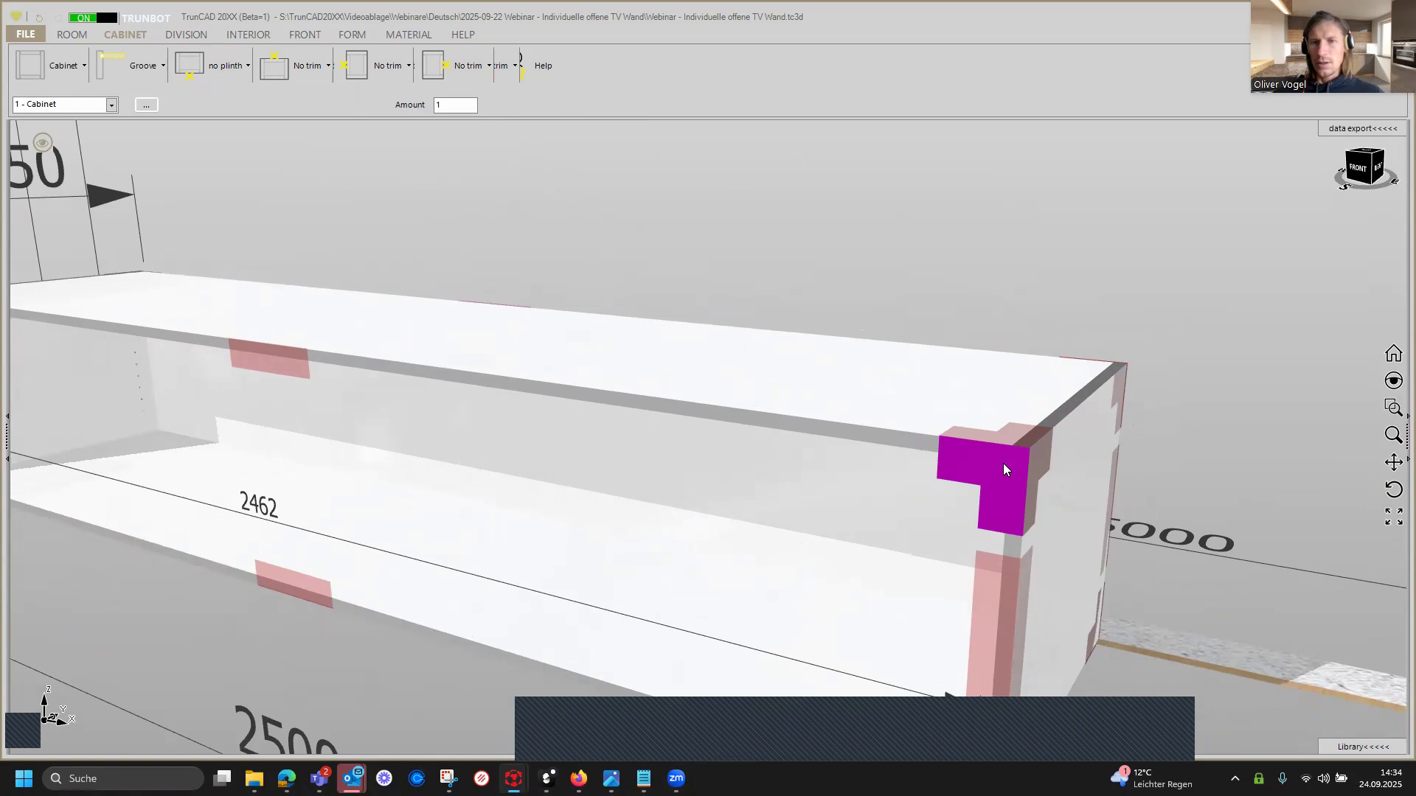
{"action": "right_click", "coordinate": [1003, 464]}
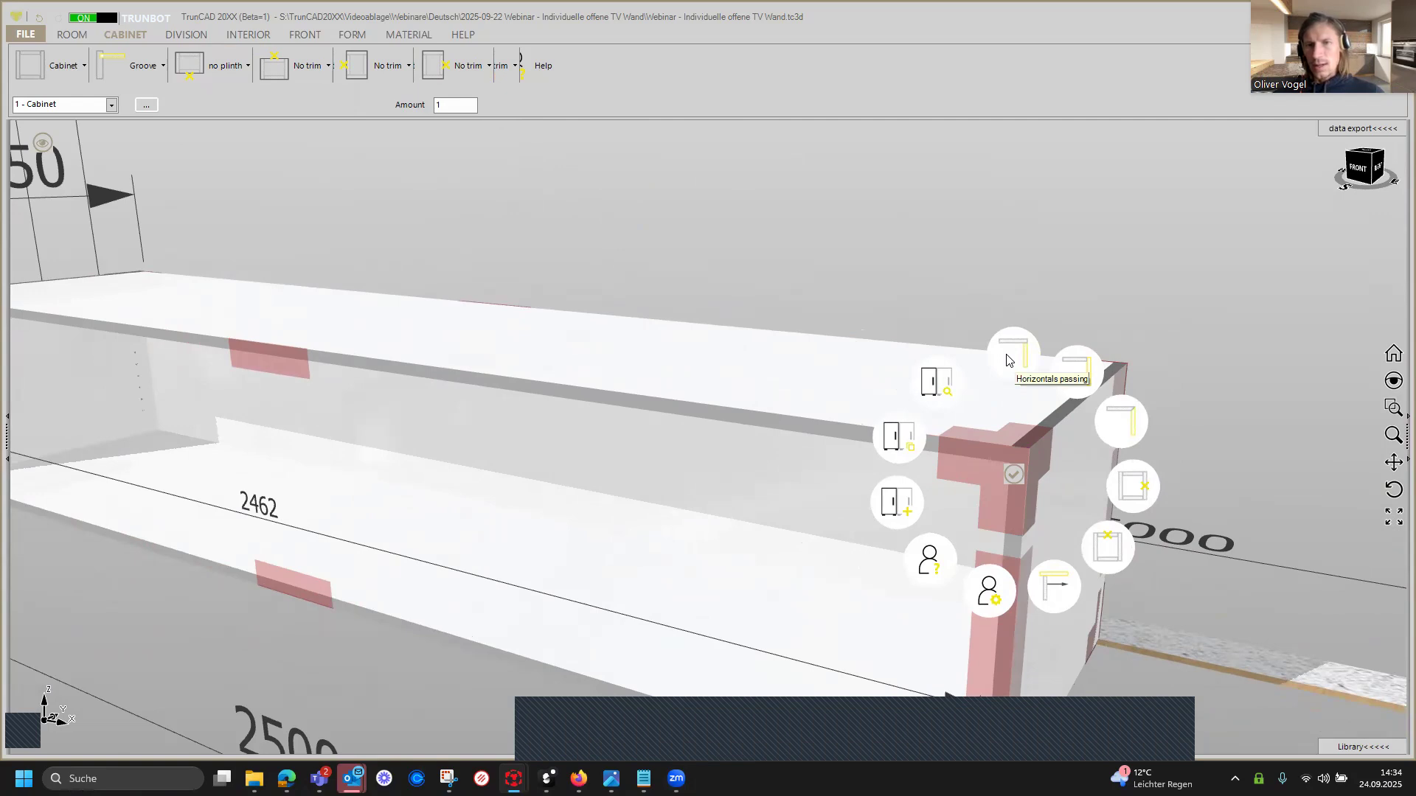
{"action": "left_click", "coordinate": [1010, 354]}
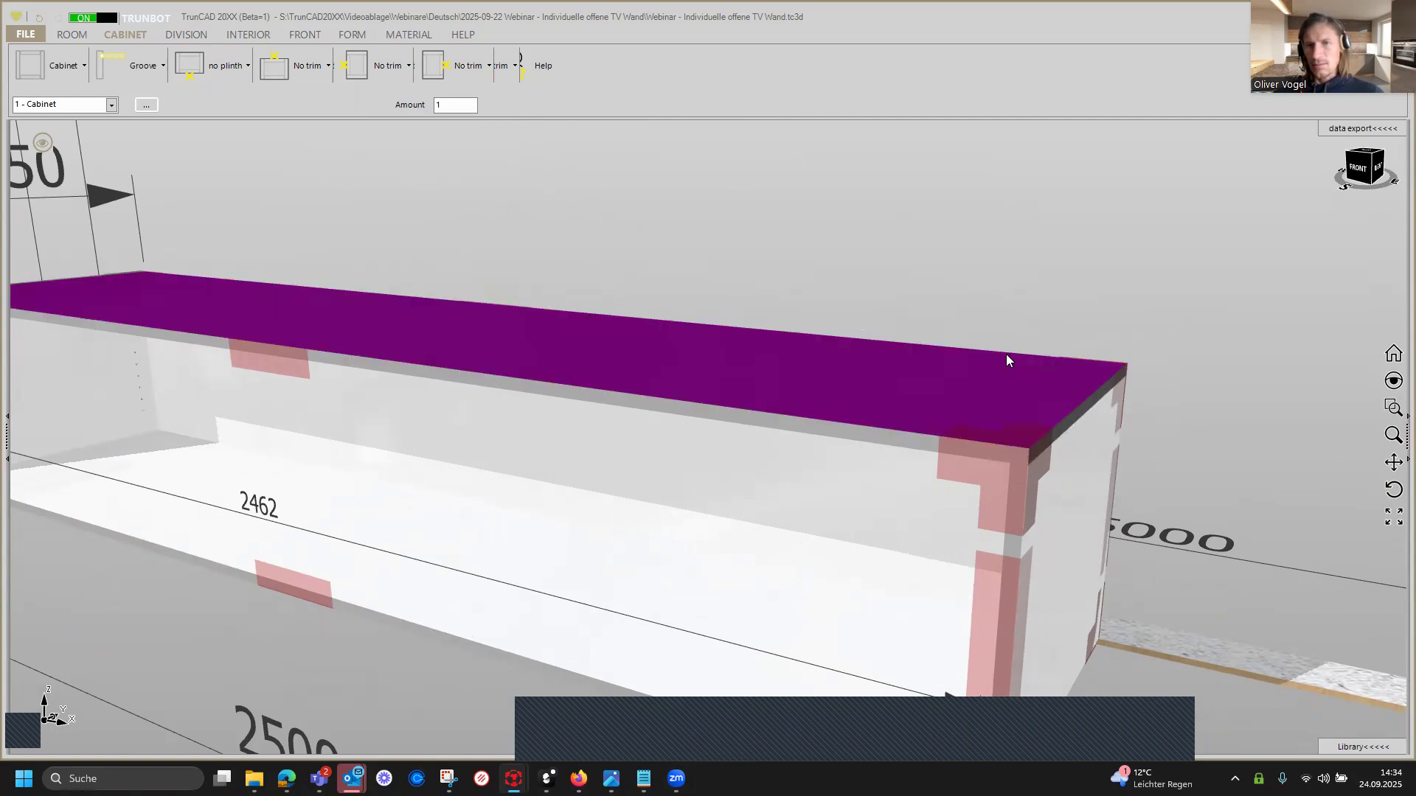
{"action": "left_click", "coordinate": [1008, 474]}
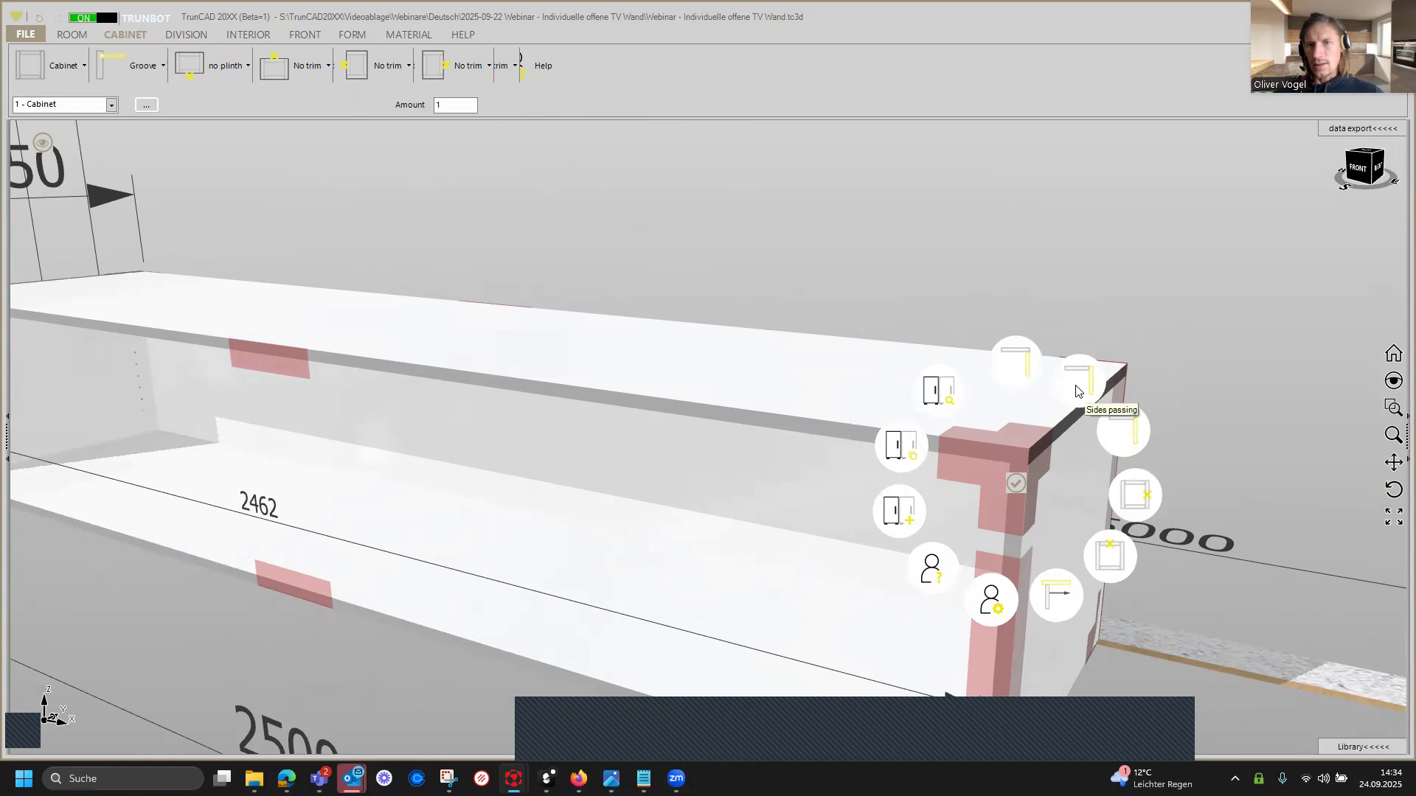
{"action": "left_click", "coordinate": [1010, 462]}
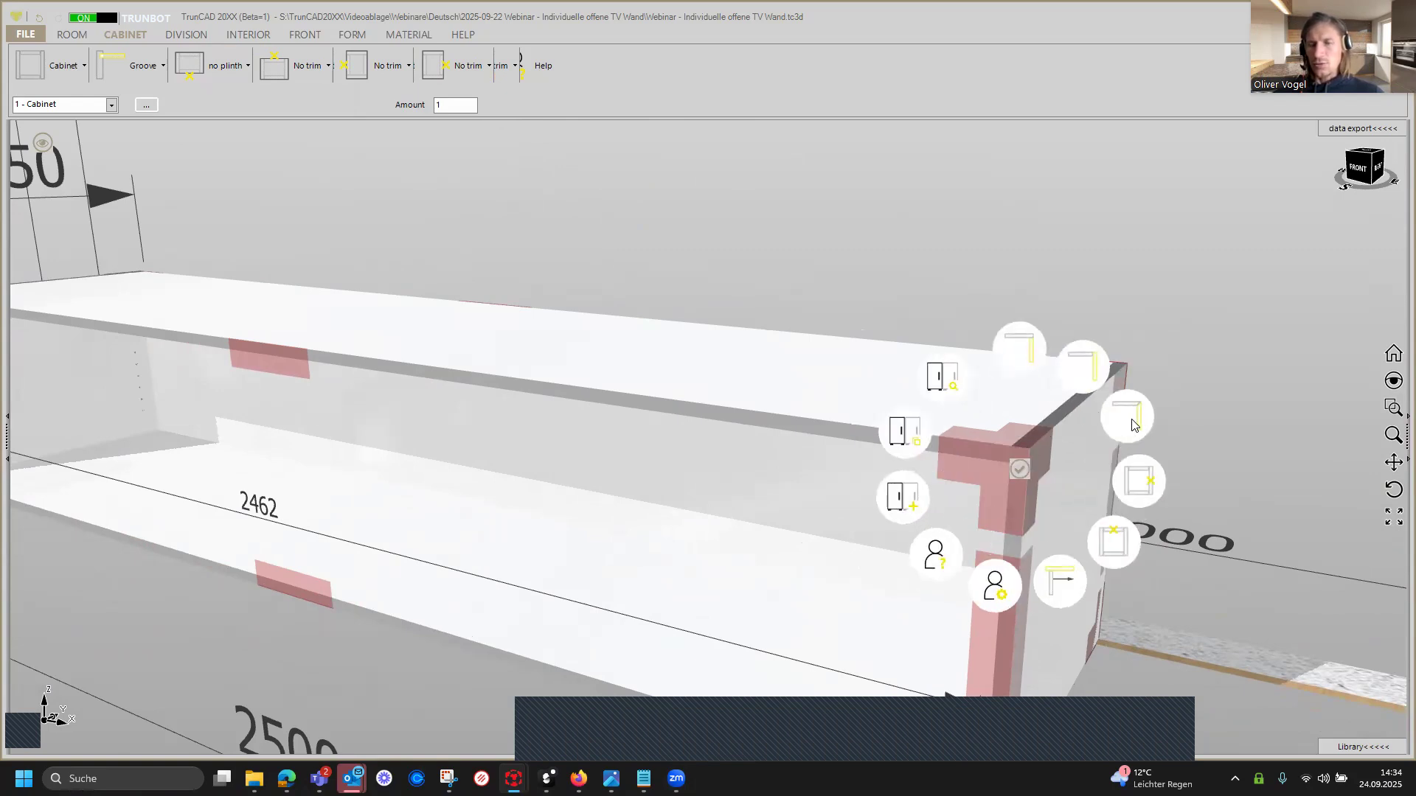
{"action": "left_click", "coordinate": [1133, 425]}
Set the construction at corner to 3 (Mitre) in the cabinet's settings and save them.
{"action": "scroll", "coordinate": [918, 361], "scroll_direction": "down", "scroll_amount": 5}
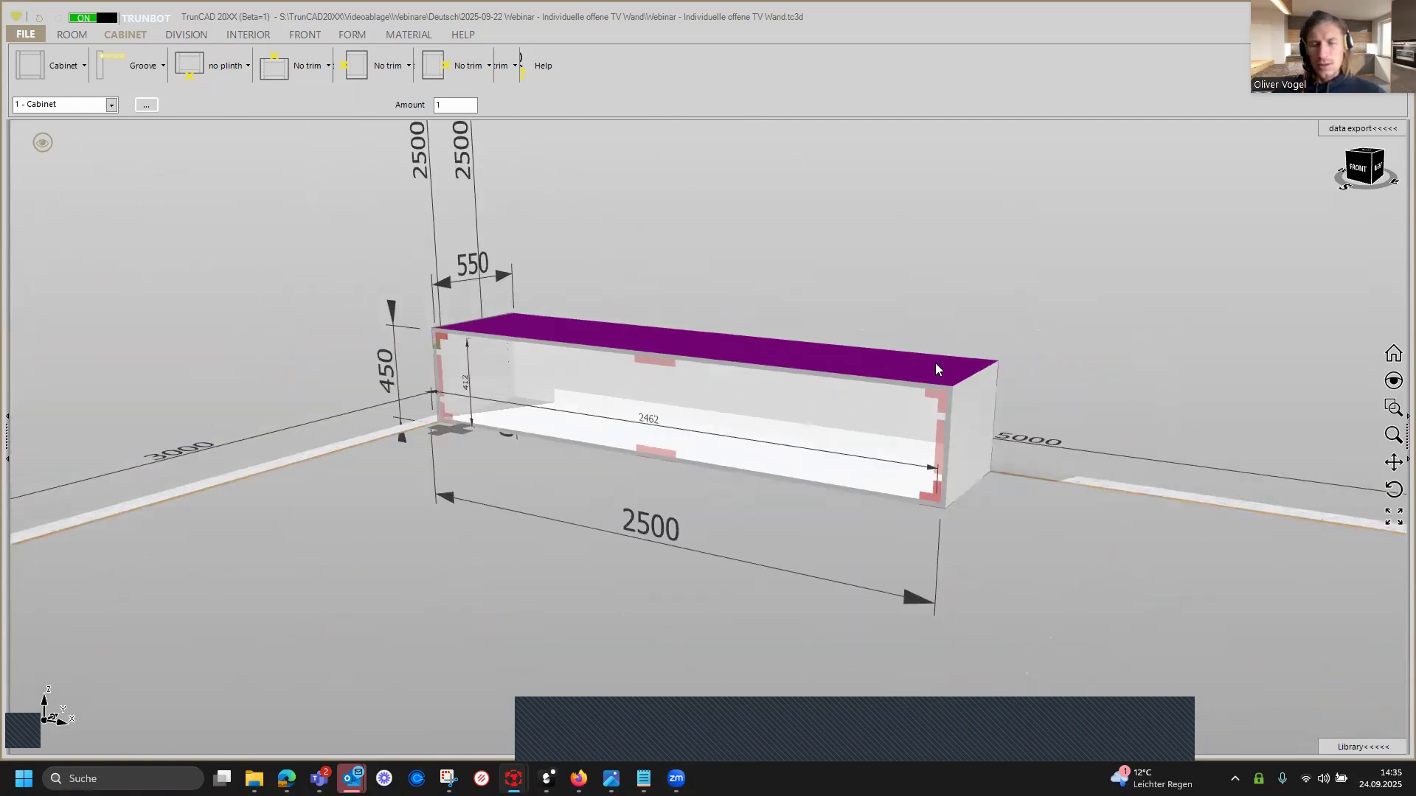
{"action": "middle_click_drag", "start_coordinate": [669, 361], "coordinate": [698, 382]}
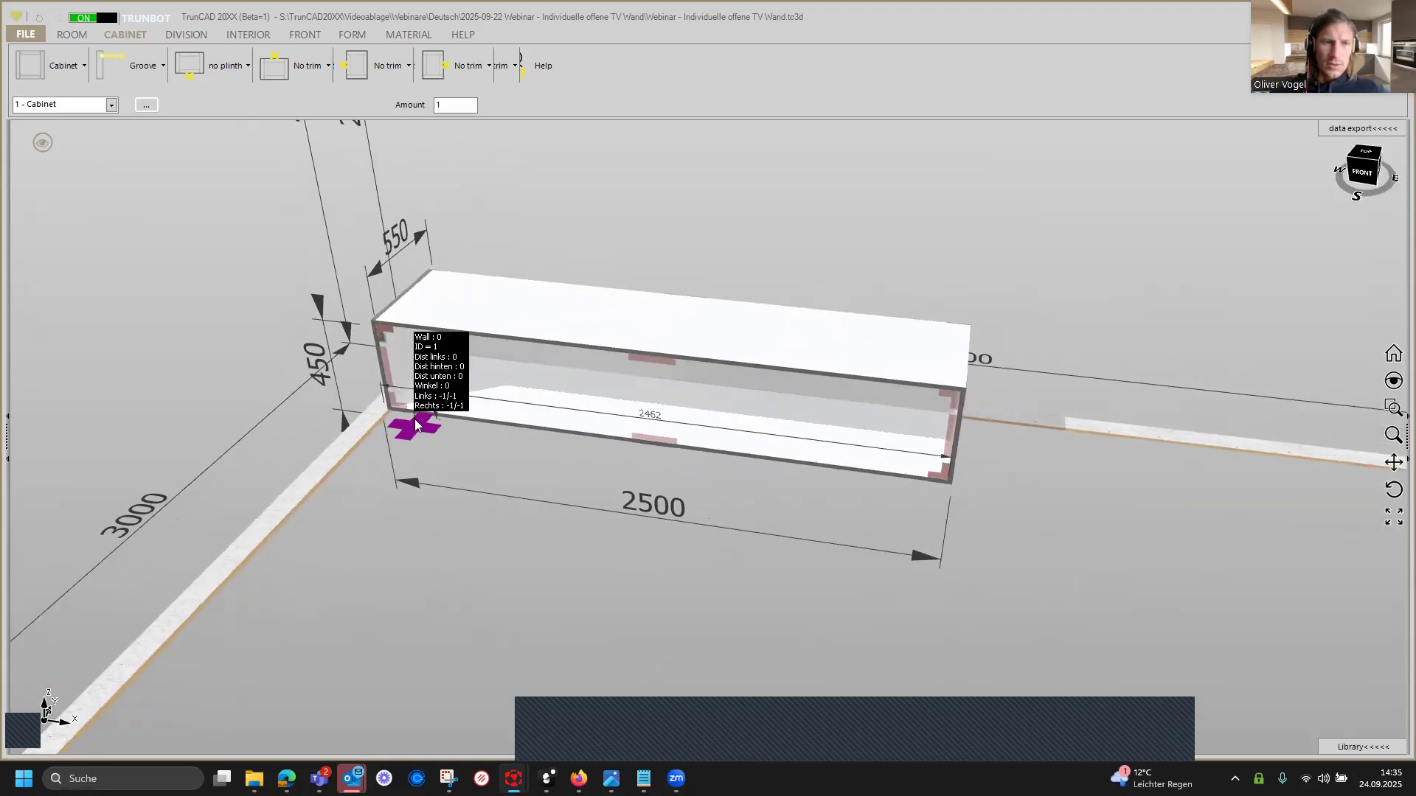
{"action": "left_click", "coordinate": [416, 426]}
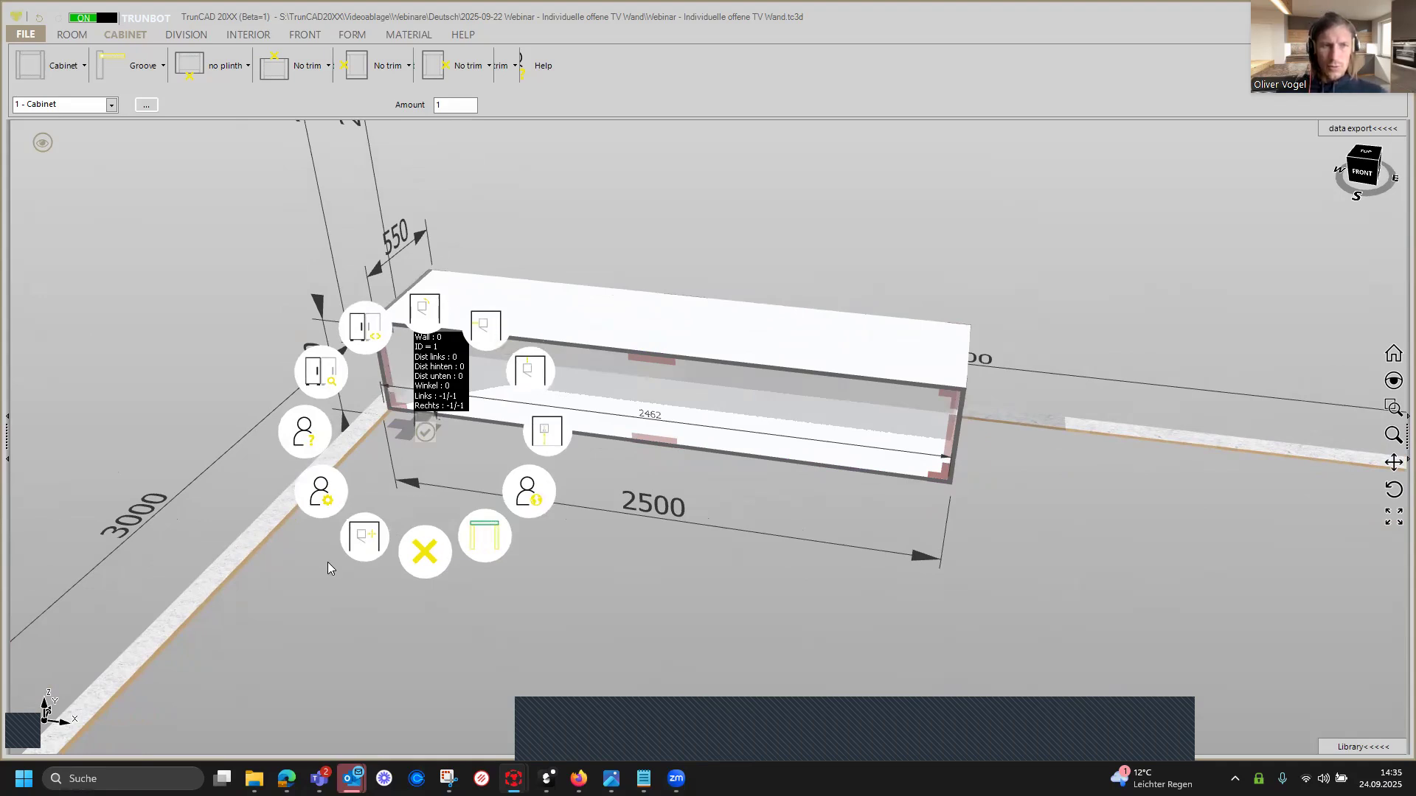
{"action": "left_click", "coordinate": [334, 496]}
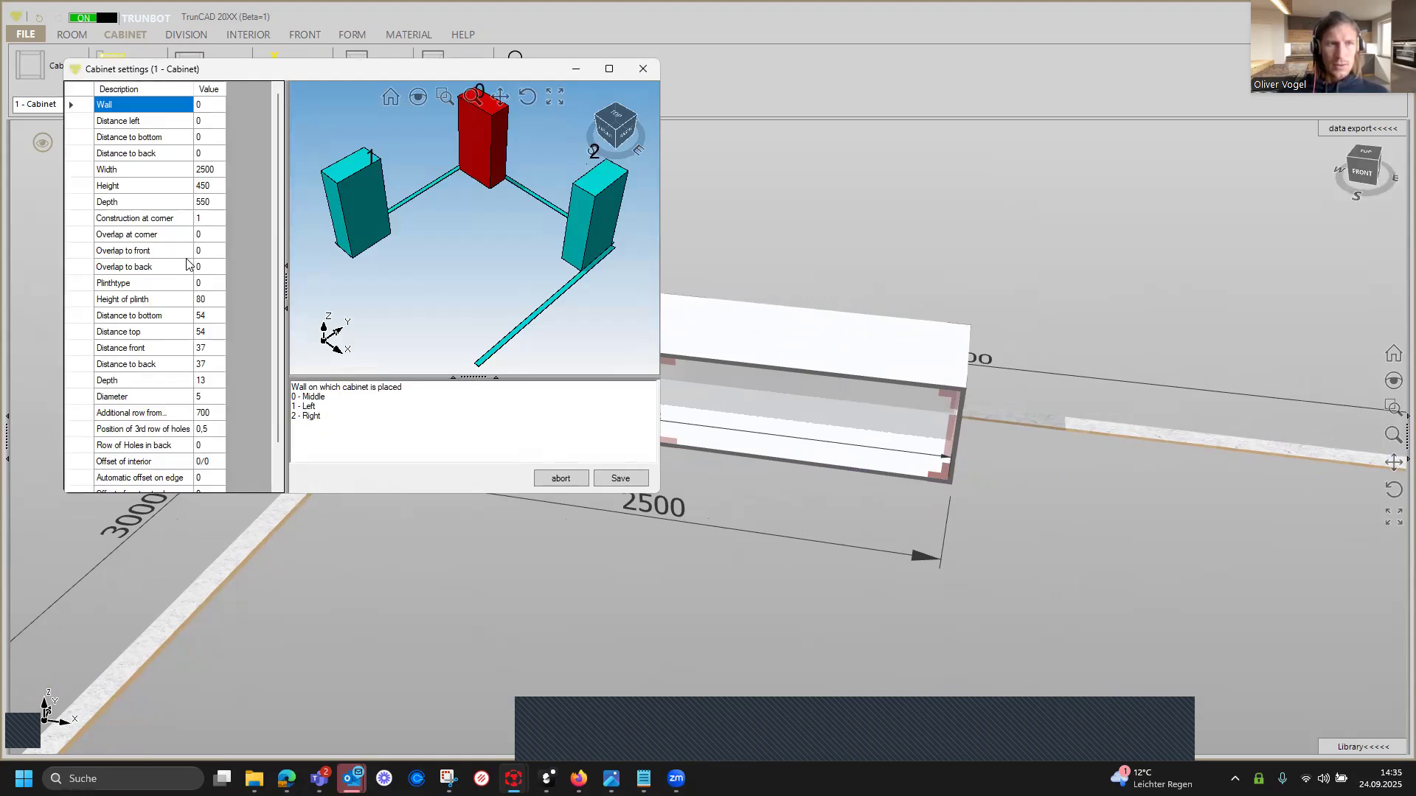
{"action": "left_click", "coordinate": [207, 221]}
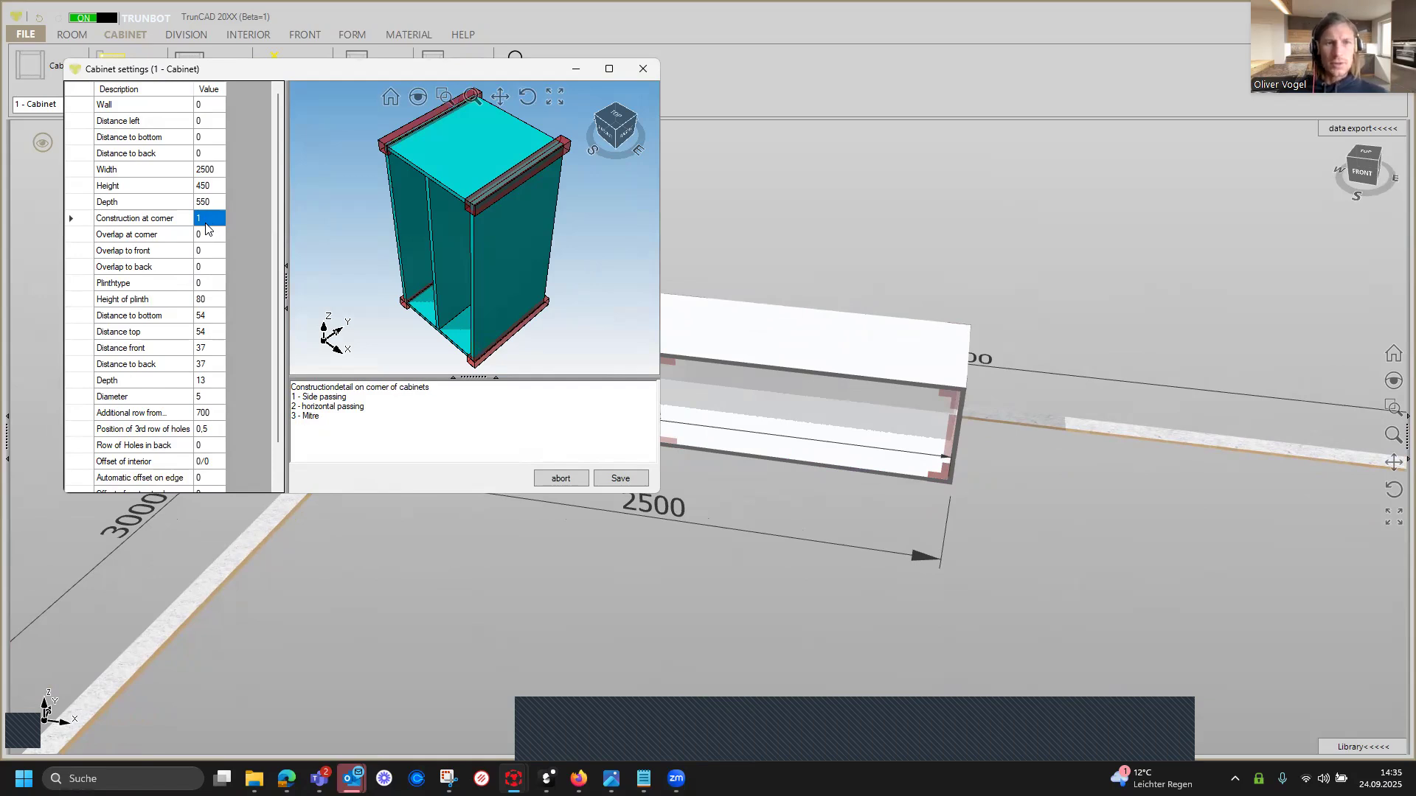
{"action": "type", "text": "3"}
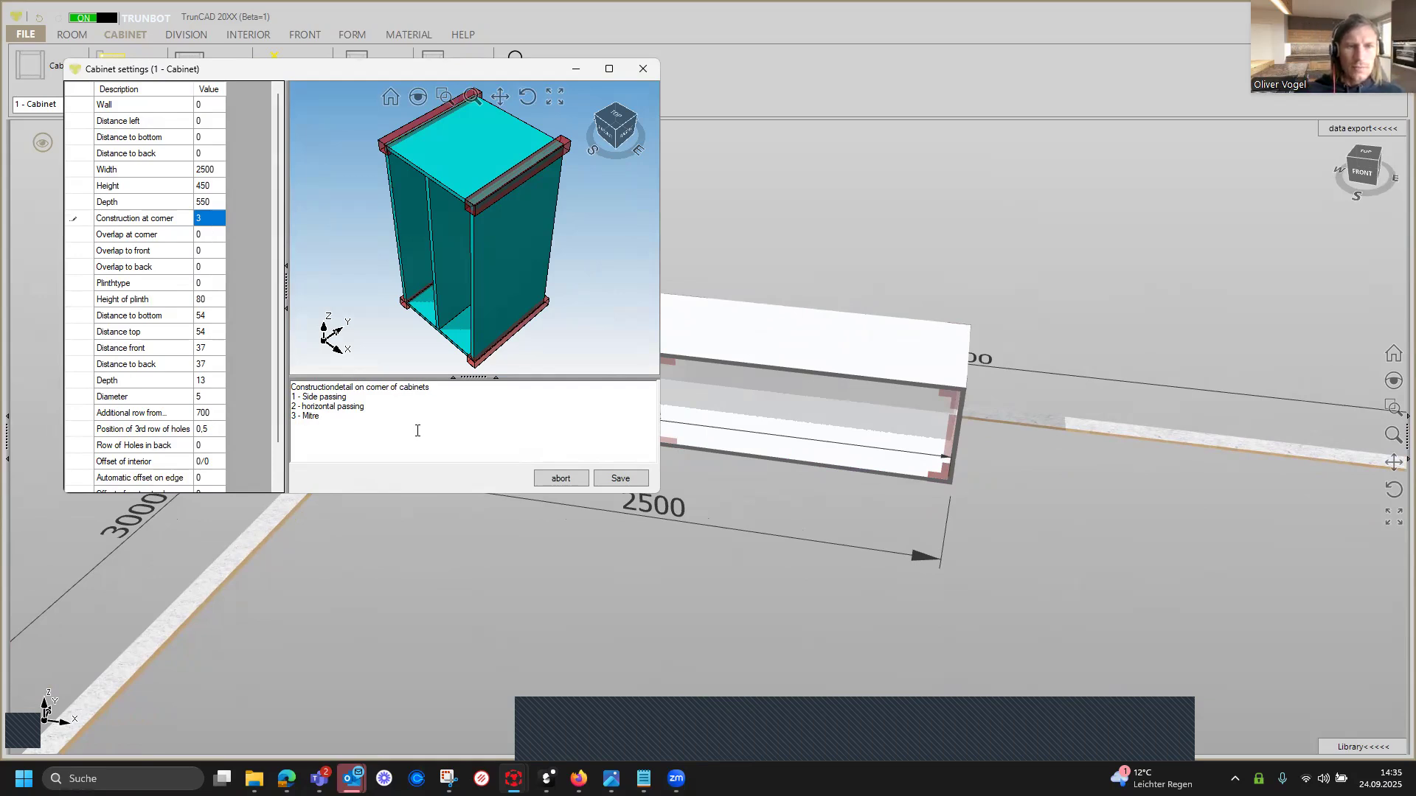
{"action": "left_click", "coordinate": [620, 479]}
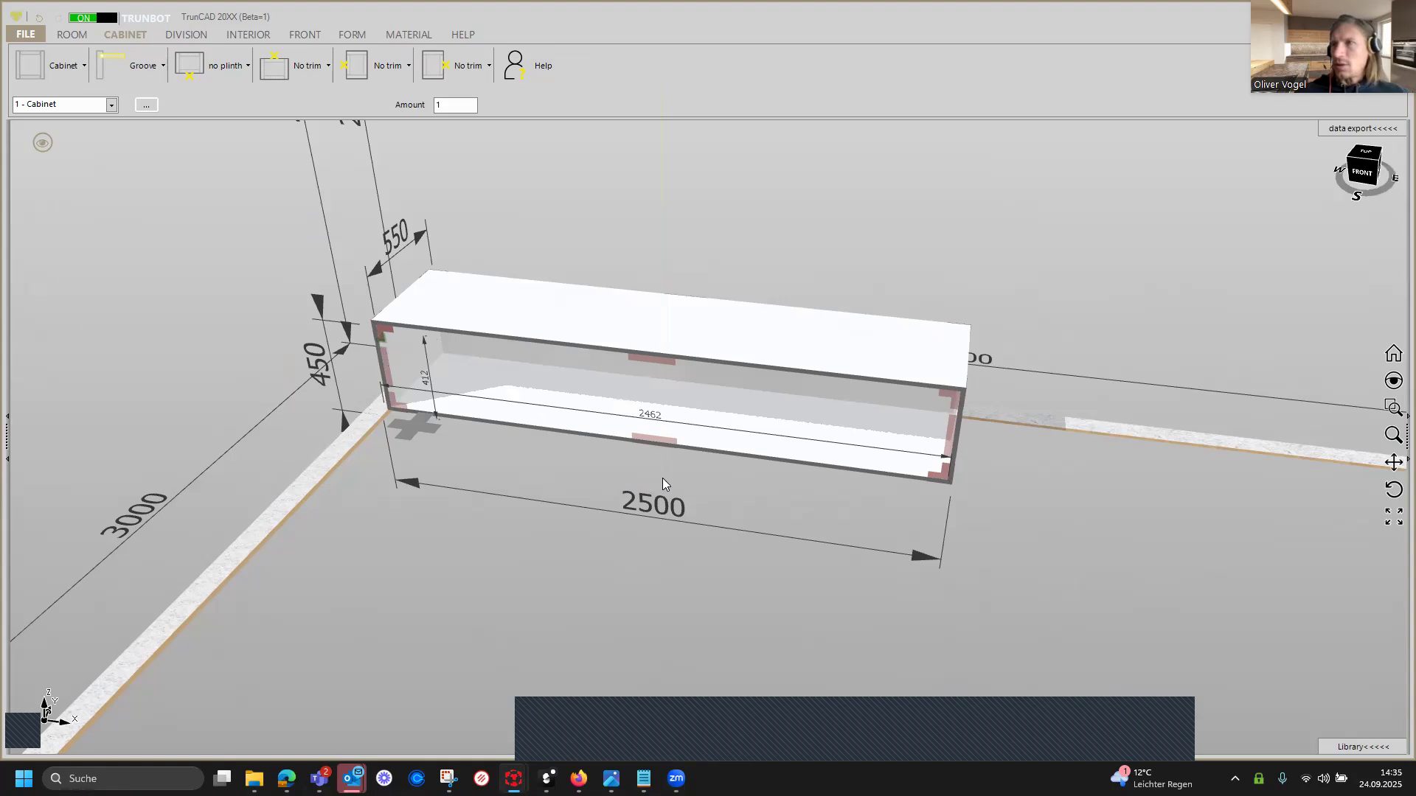
Position the lowboard with a distance left of 1250 and a distance to bottom of 150 in its cabinet settings, and save them.
{"action": "mouse_move", "coordinate": [540, 464]}
{"action": "middle_mouse_down"}
{"action": "mouse_move", "coordinate": [531, 439]}
{"action": "mouse_move", "coordinate": [548, 458]}
{"action": "middle_mouse_up"}
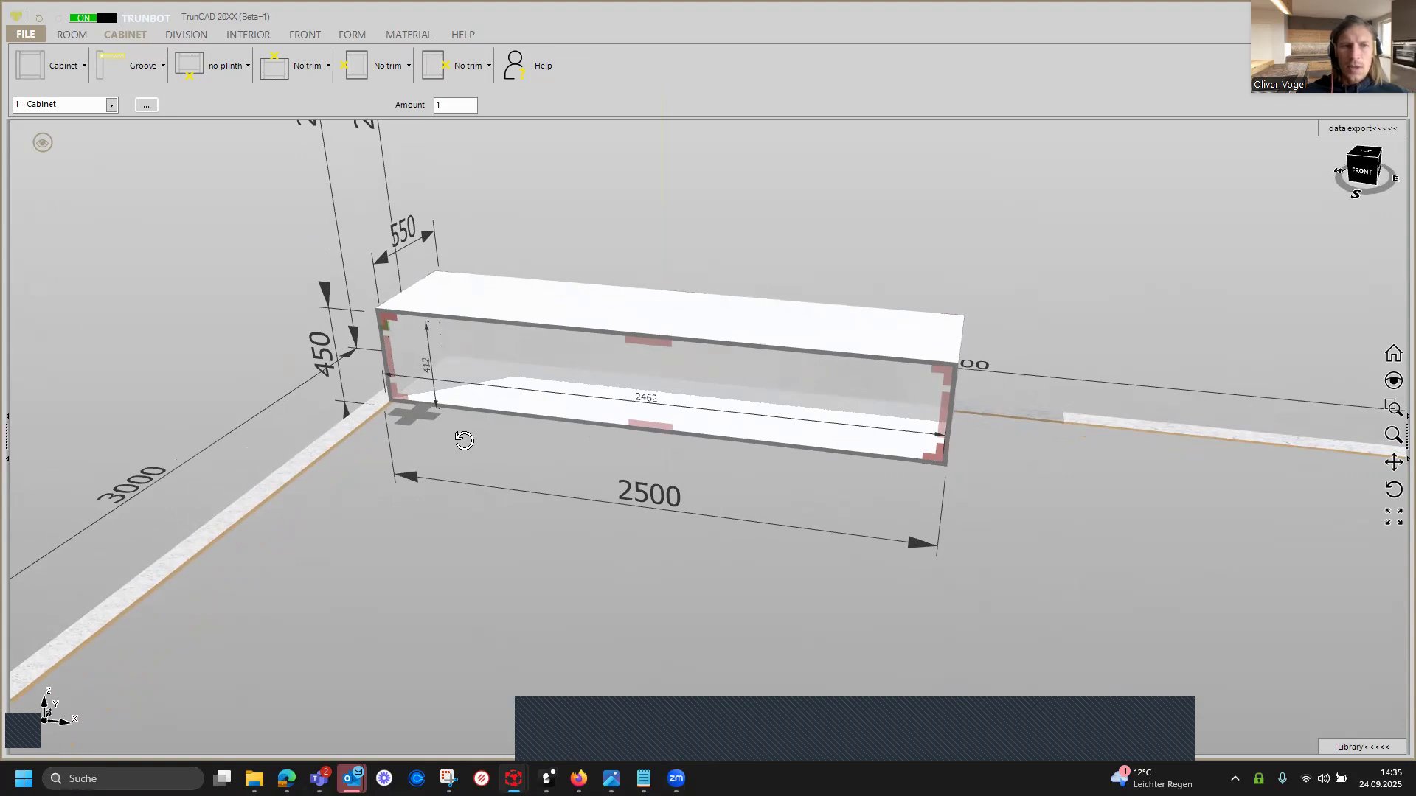
{"action": "middle_click_drag", "start_coordinate": [463, 440], "coordinate": [446, 429]}
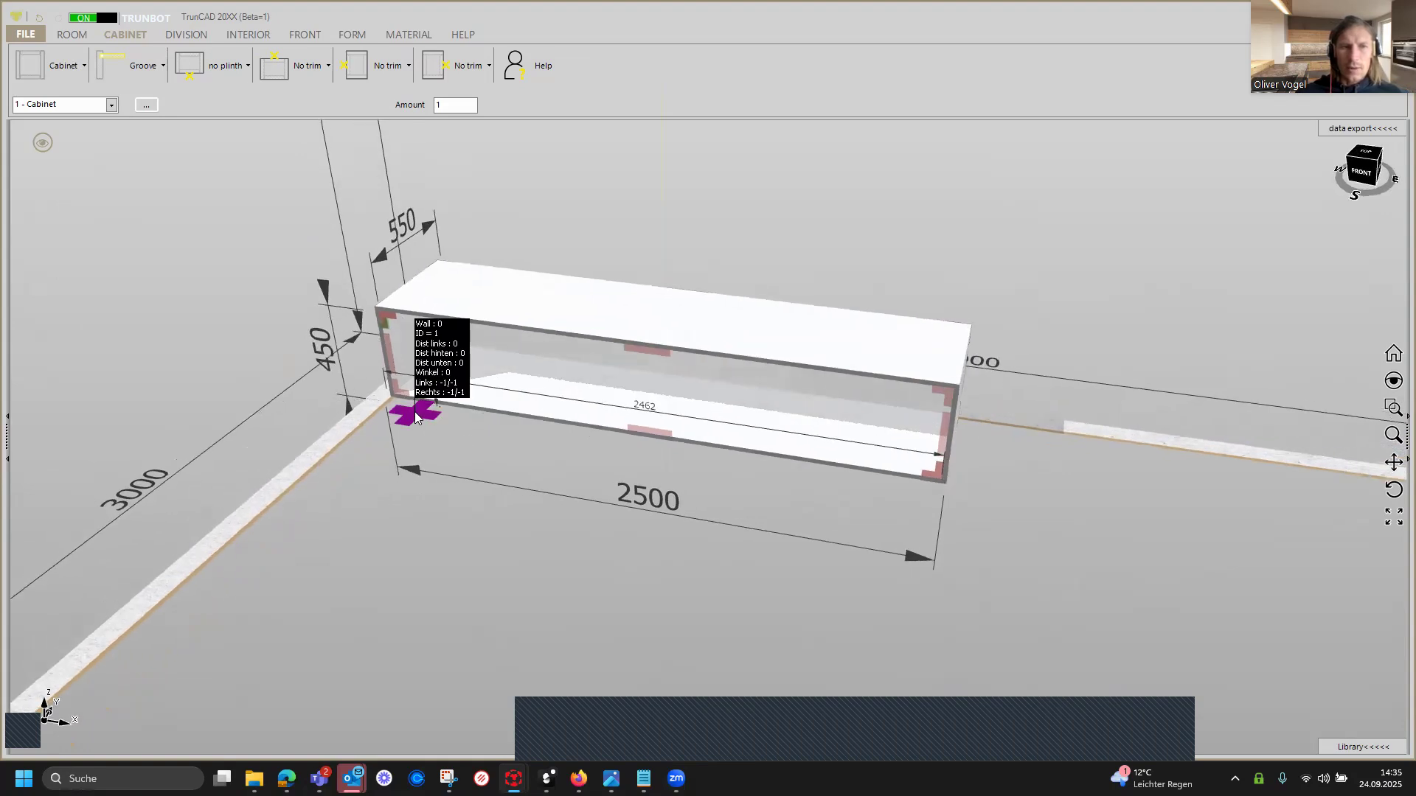
{"action": "left_click", "coordinate": [415, 412]}
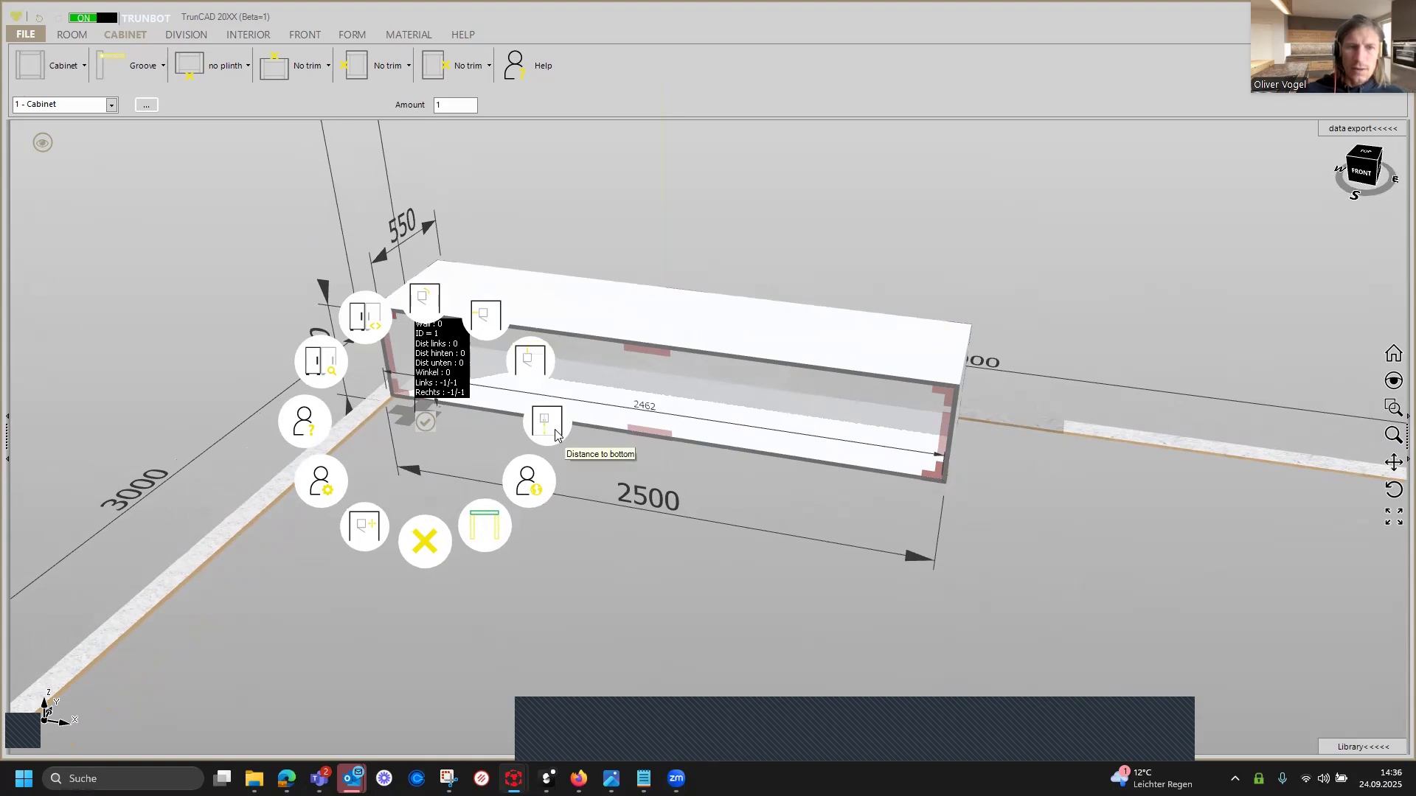
{"action": "left_click", "coordinate": [322, 482]}
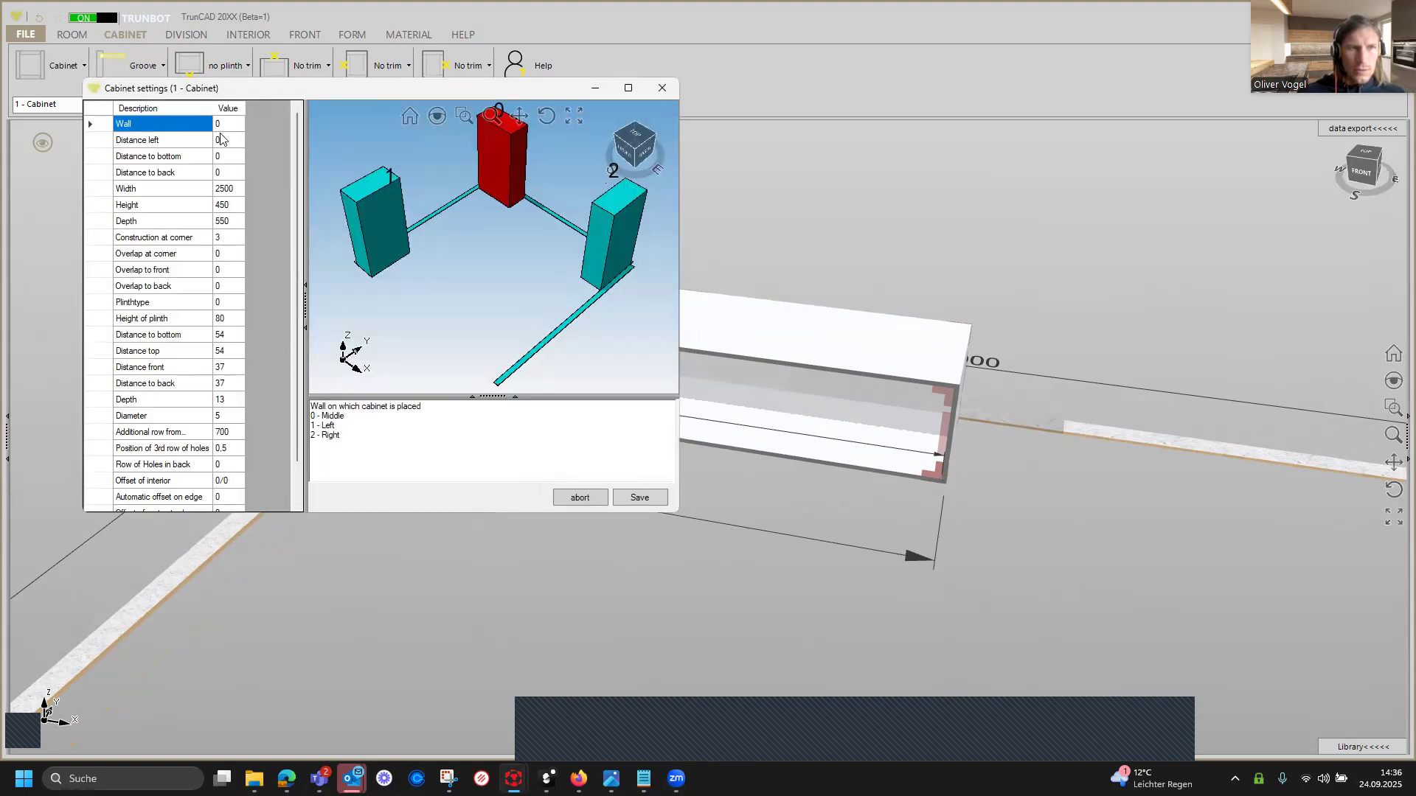
{"action": "left_click", "coordinate": [221, 140]}
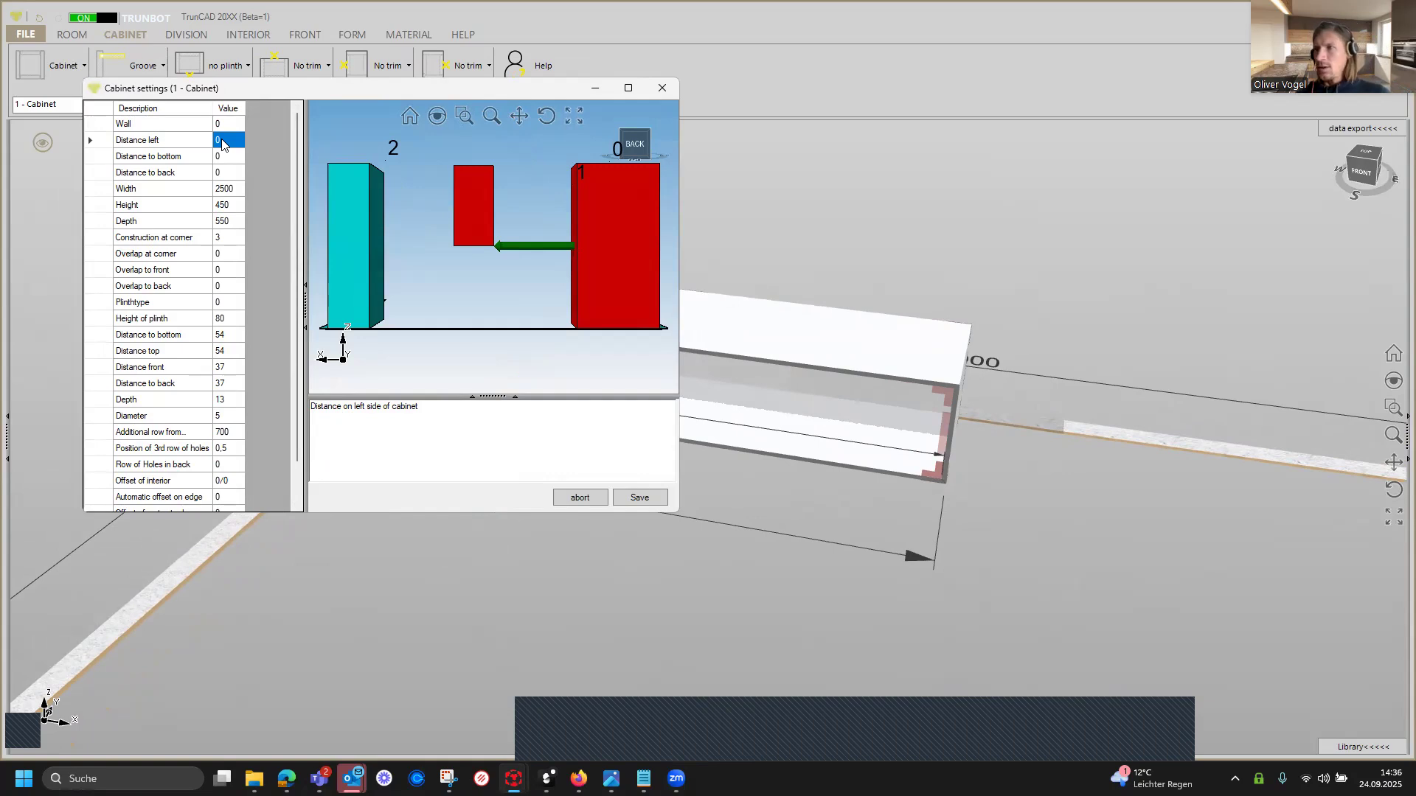
{"action": "type", "text": "1250"}
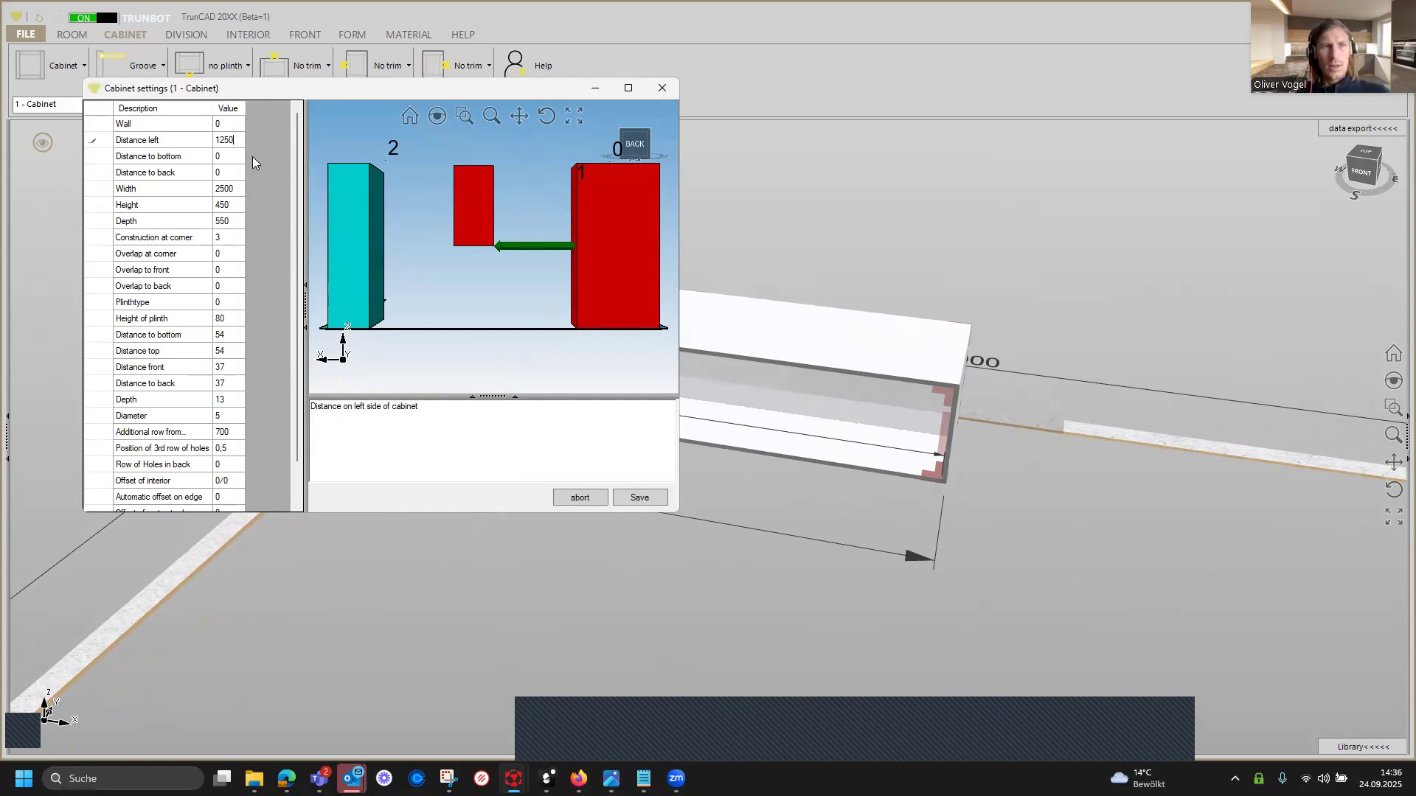
{"action": "left_click", "coordinate": [231, 160]}
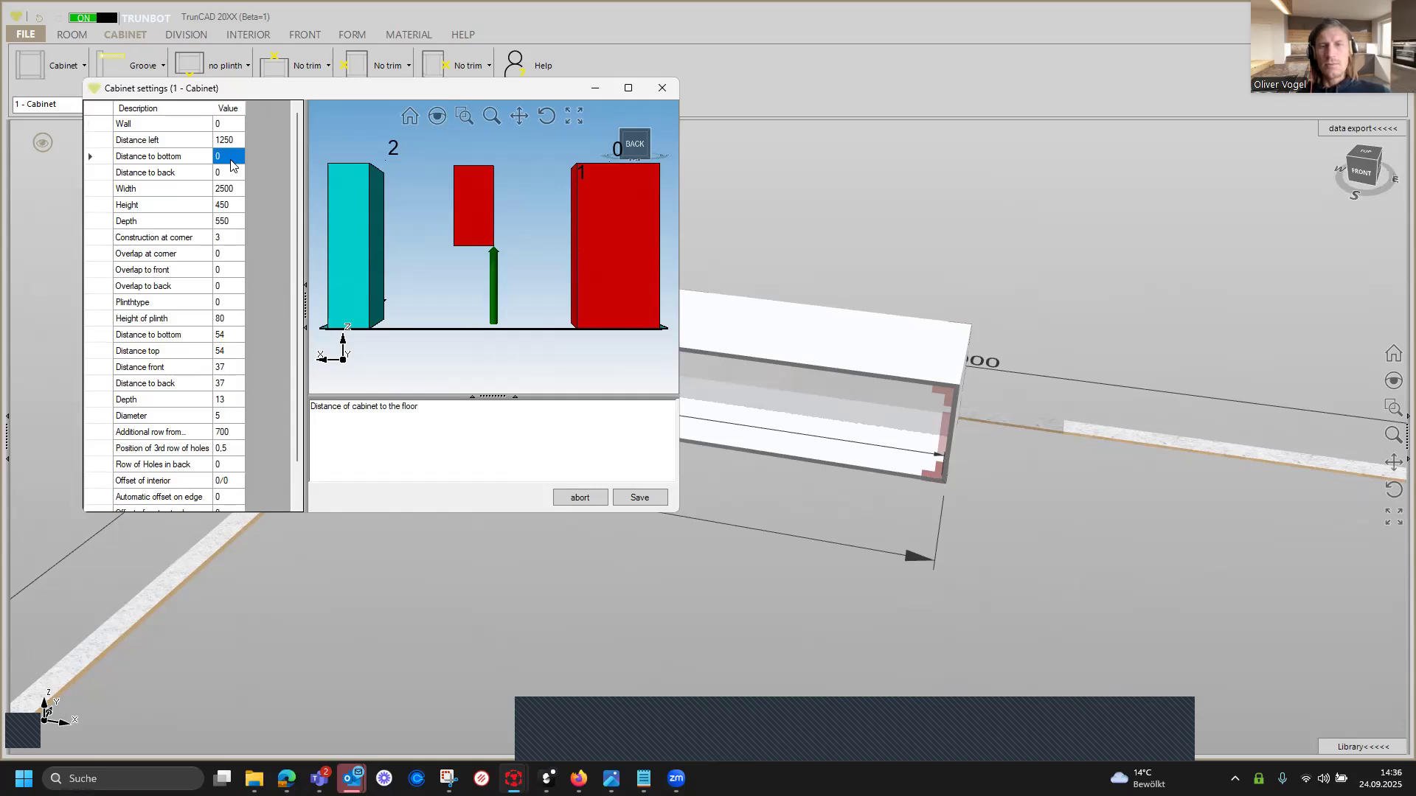
{"action": "type", "text": "150"}
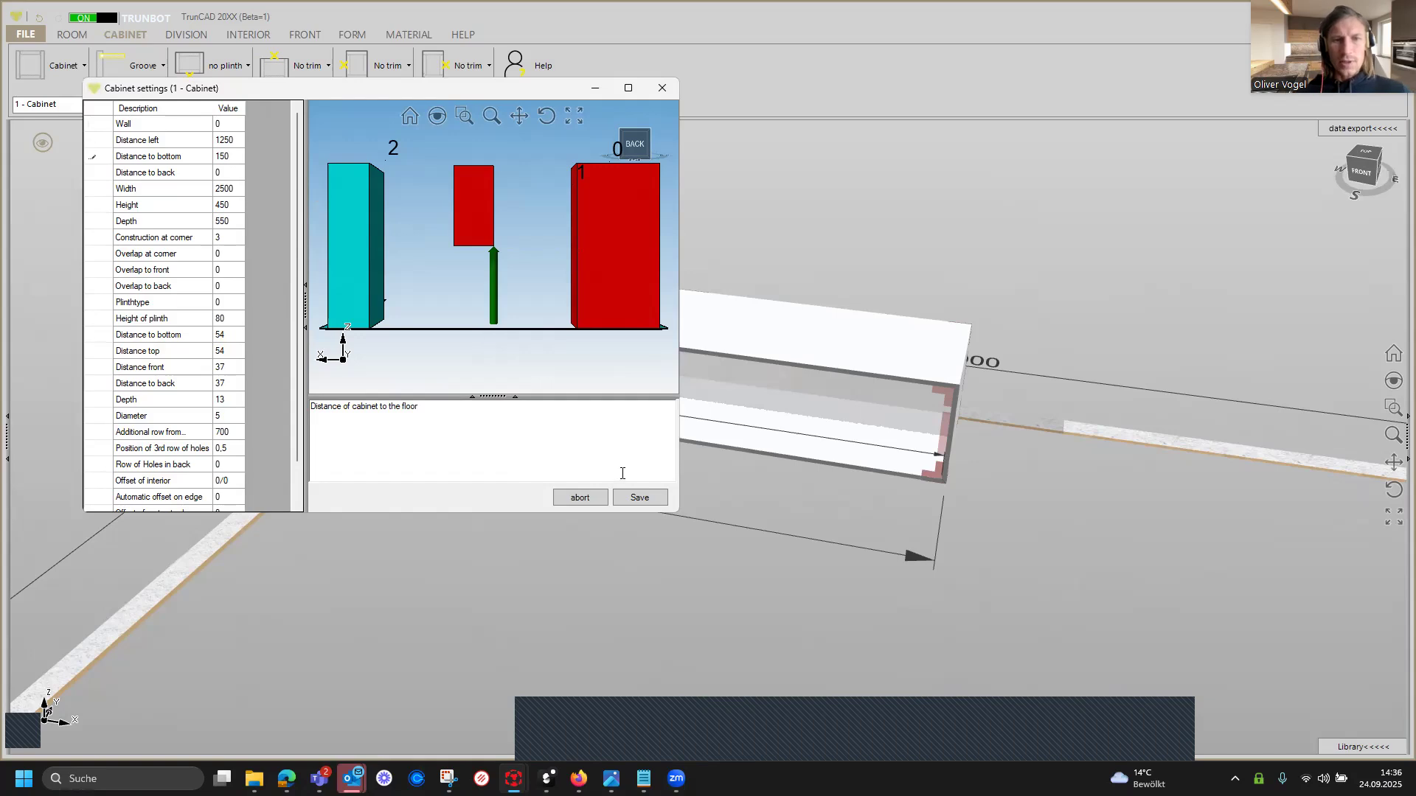
{"action": "left_click", "coordinate": [632, 498]}
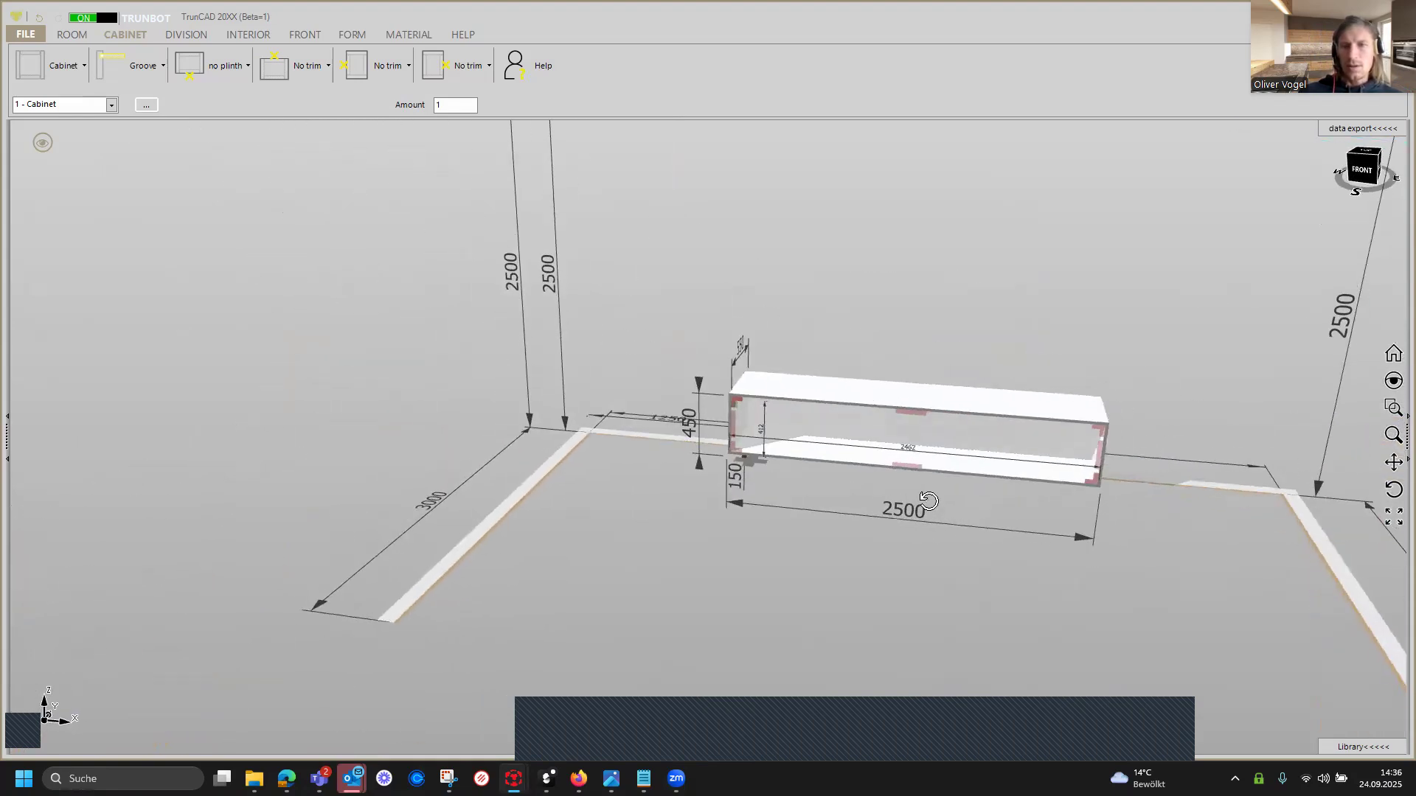
{"action": "scroll", "coordinate": [928, 501], "scroll_direction": "down", "scroll_amount": 3}
{"action": "middle_click_drag", "start_coordinate": [927, 501], "coordinate": [875, 504], "text": "ctrl"}
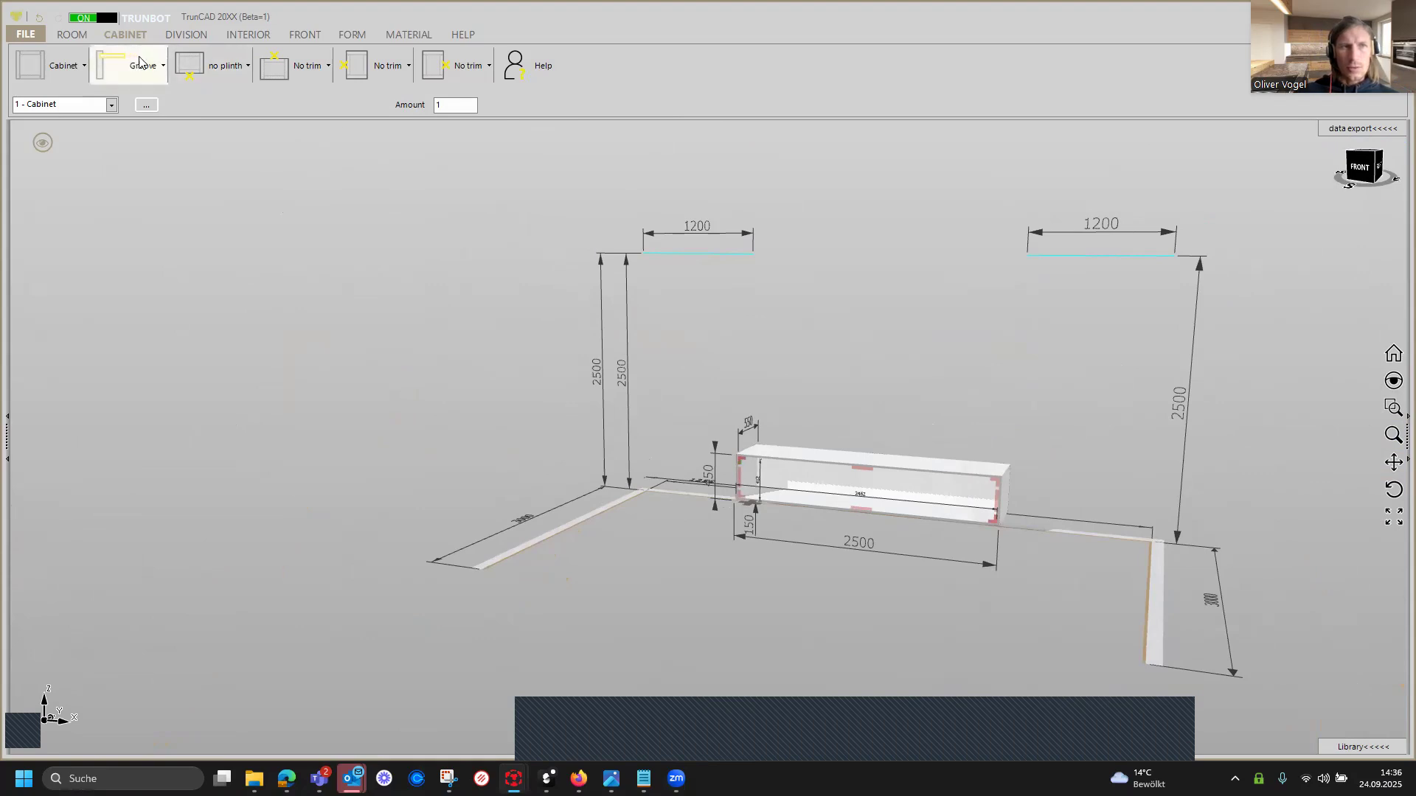
{"action": "left_click", "coordinate": [161, 67]}
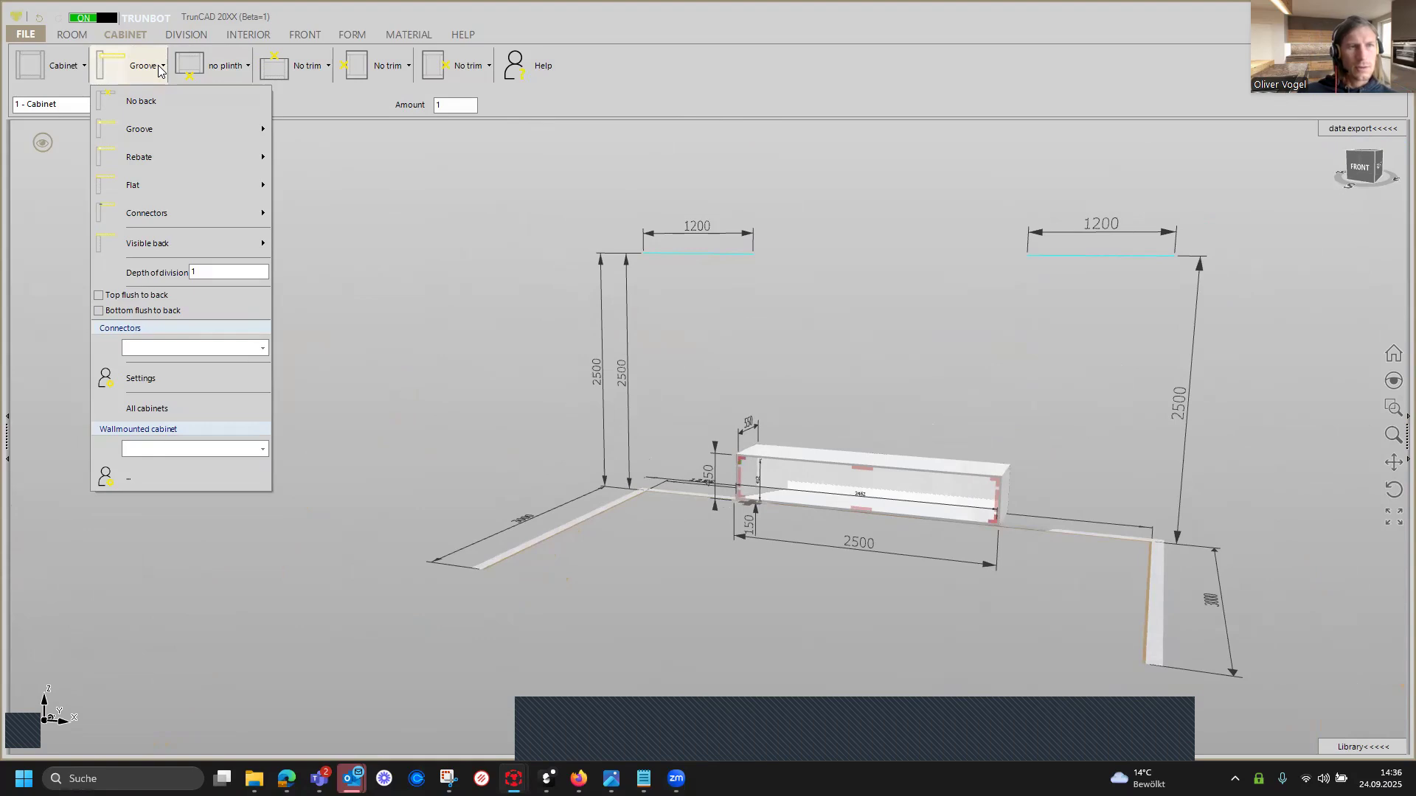
{"action": "left_click", "coordinate": [161, 68]}
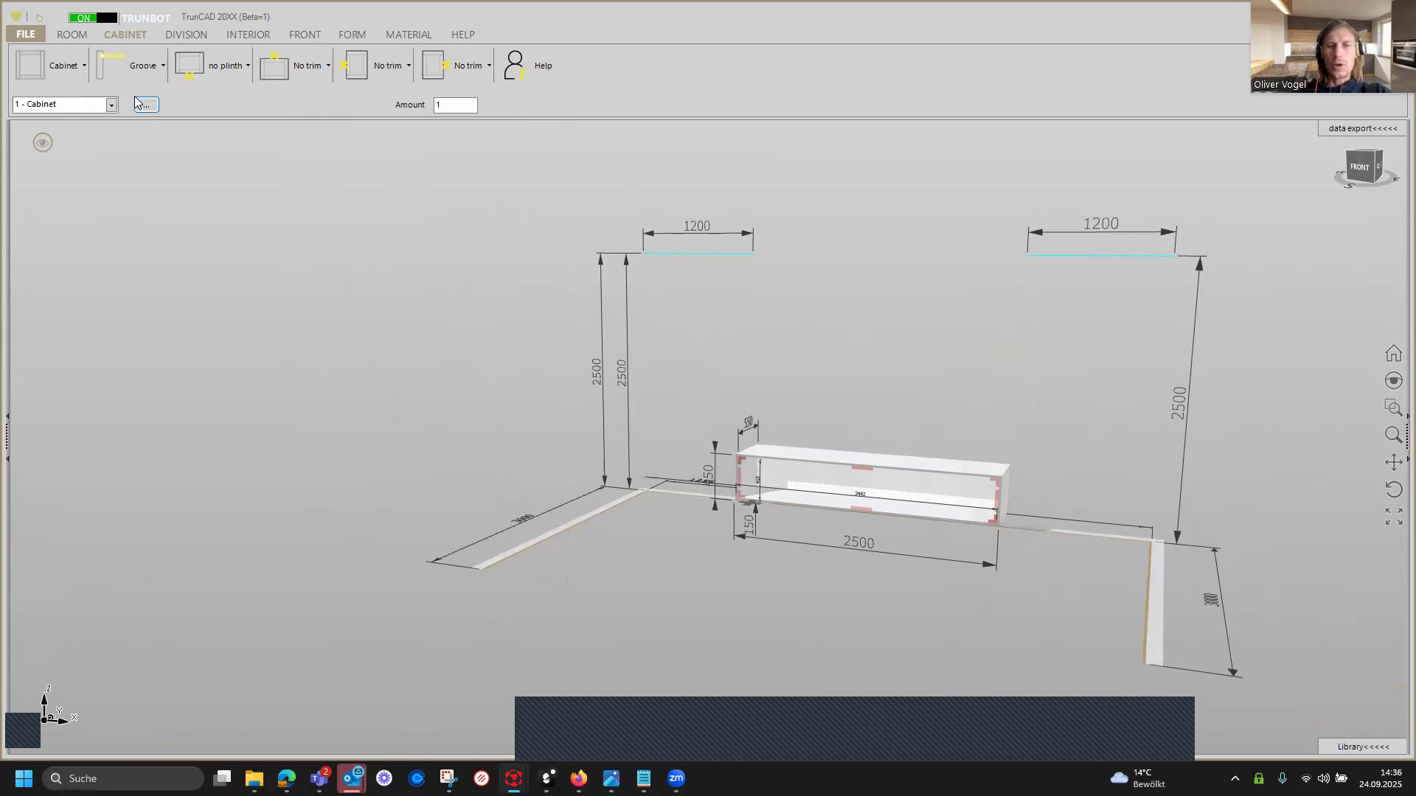
Divide the lowboard's interior into three equal compartments with 2 vertical partitions.
{"action": "left_click", "coordinate": [171, 35]}
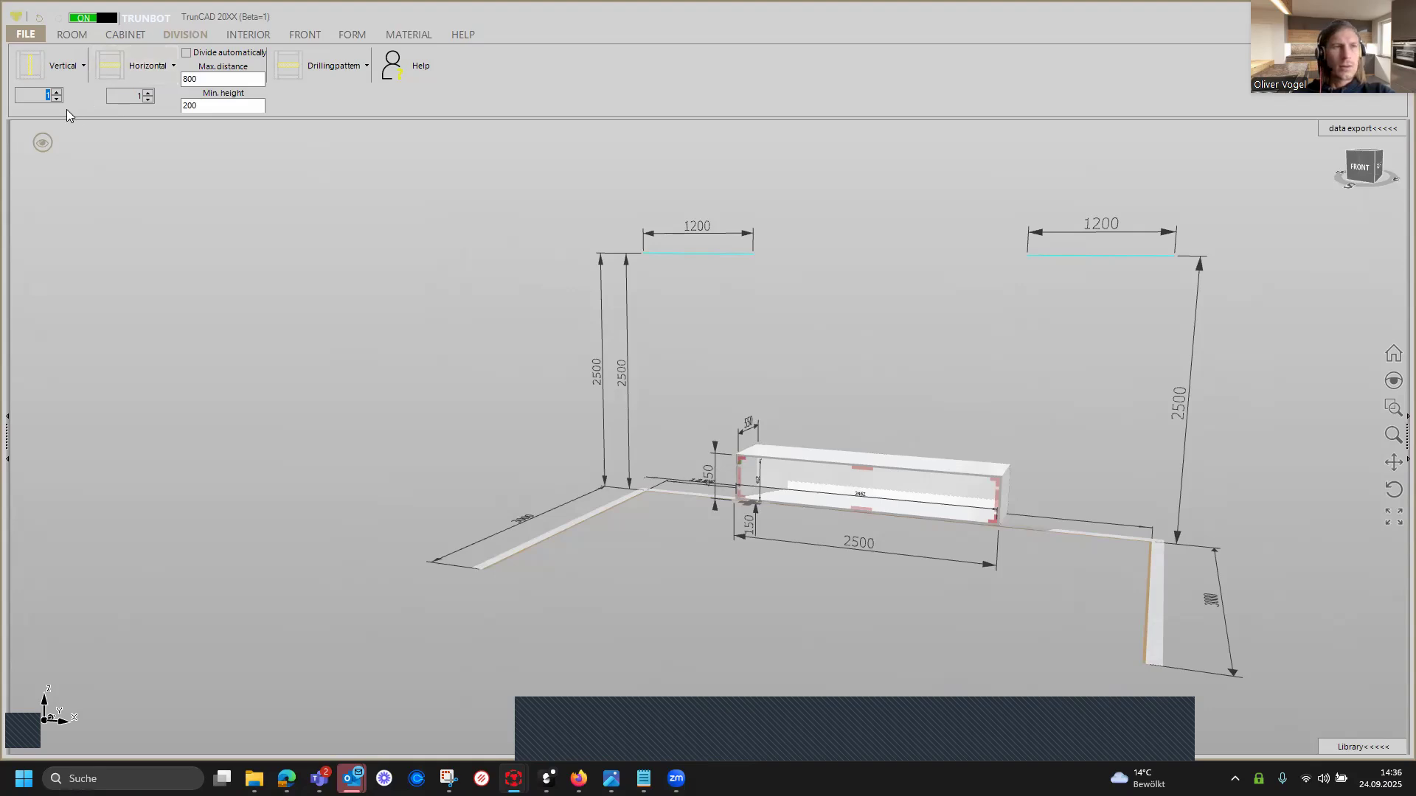
{"action": "left_click", "coordinate": [57, 91]}
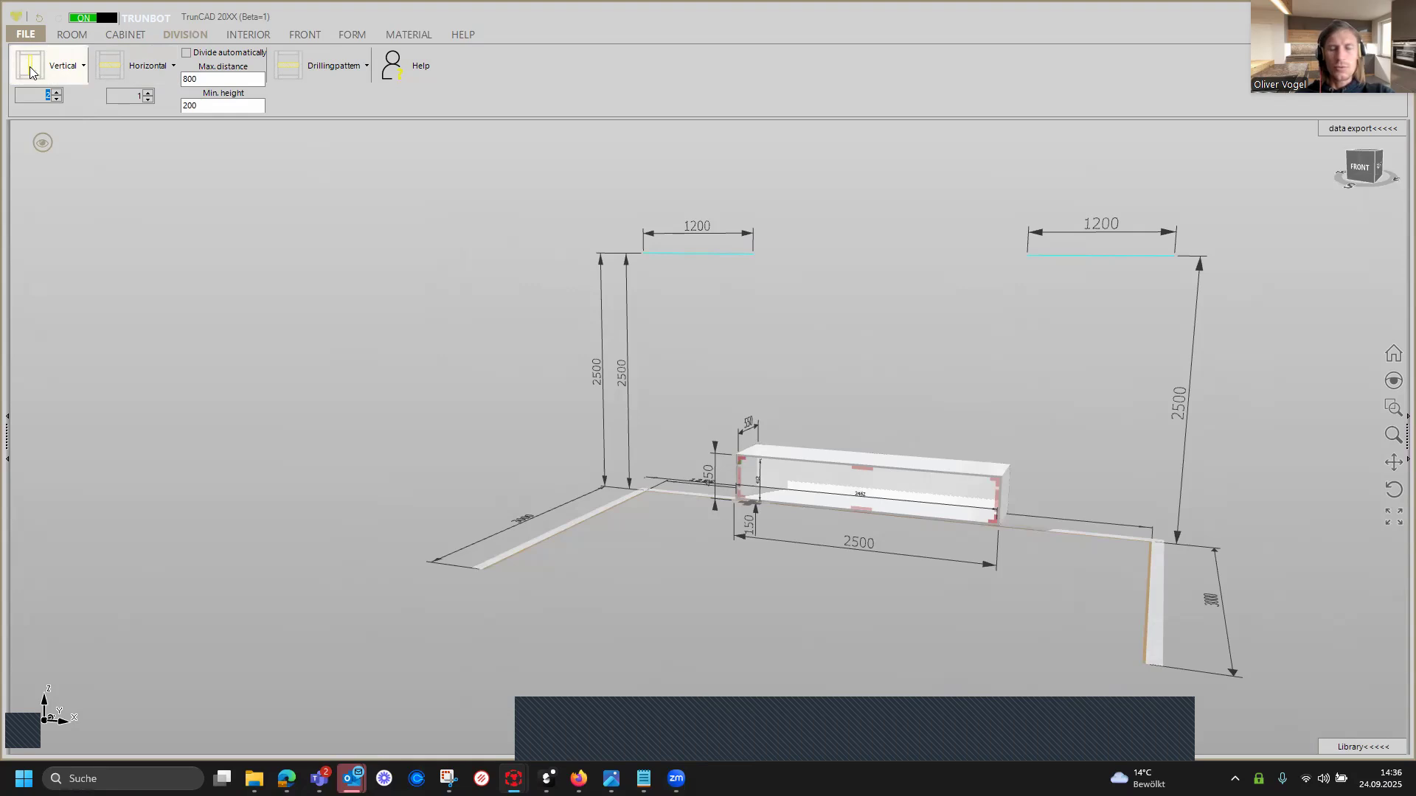
{"action": "left_click_drag", "start_coordinate": [39, 71], "coordinate": [389, 355]}
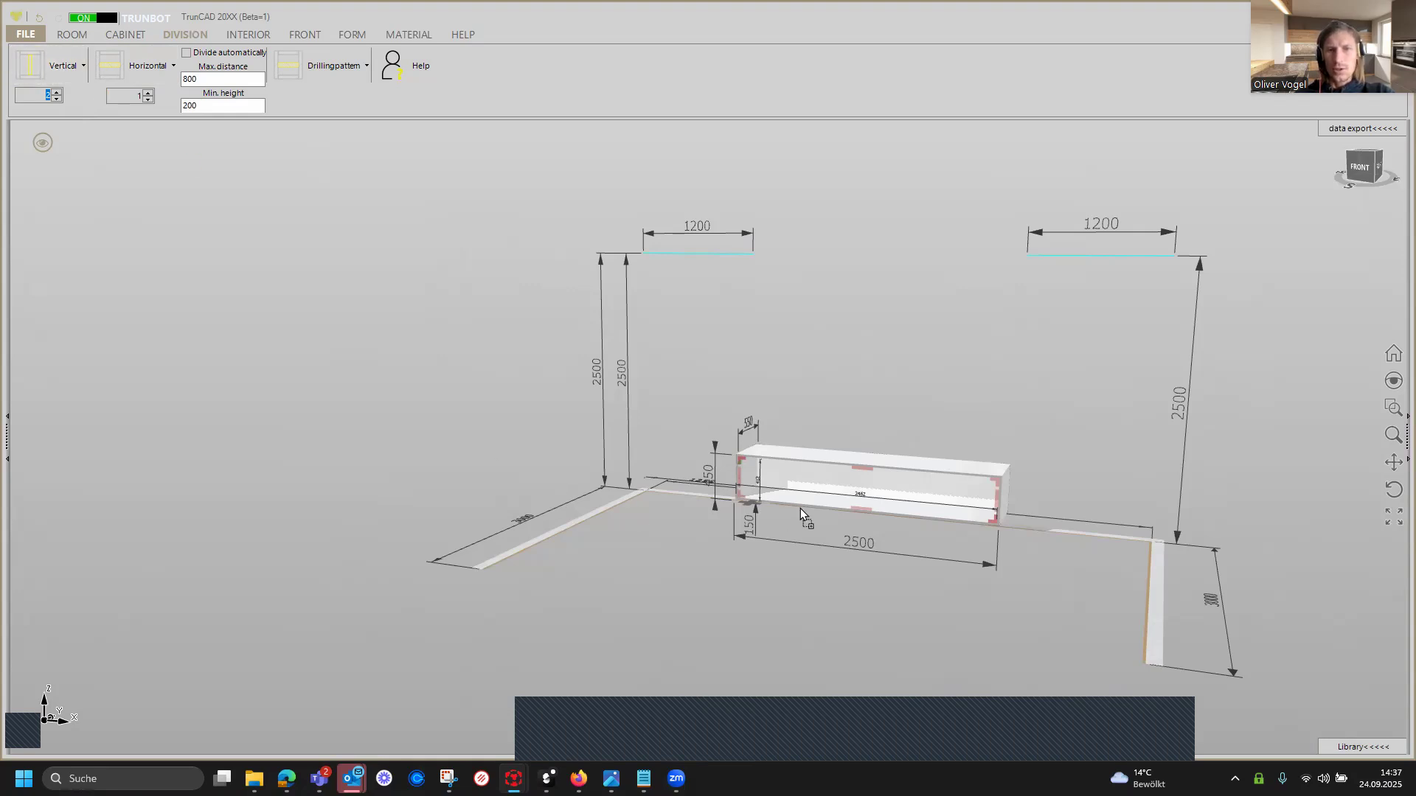
{"action": "left_click_drag", "start_coordinate": [801, 508], "coordinate": [823, 500]}
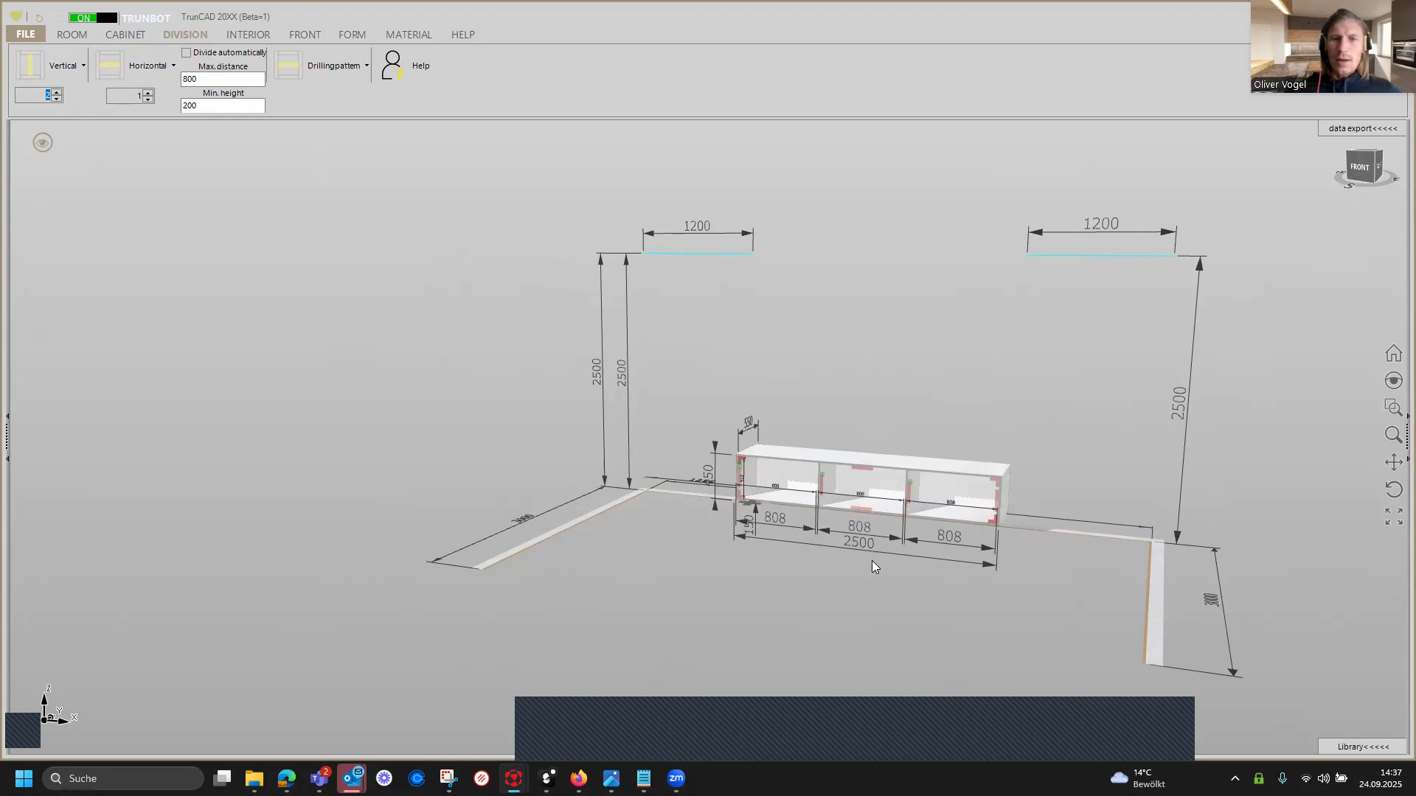
Resize the lowboard's three compartments to widths of 1101,818, 881,455 and 440,727 from left to right.
{"action": "scroll", "coordinate": [872, 561], "scroll_direction": "up", "scroll_amount": 3}
{"action": "scroll", "coordinate": [872, 560], "scroll_direction": "up", "scroll_amount": 1}
{"action": "mouse_move", "coordinate": [850, 591]}
{"action": "middle_mouse_down"}
{"action": "mouse_move", "coordinate": [869, 595]}
{"action": "mouse_move", "coordinate": [847, 575]}
{"action": "middle_mouse_up"}
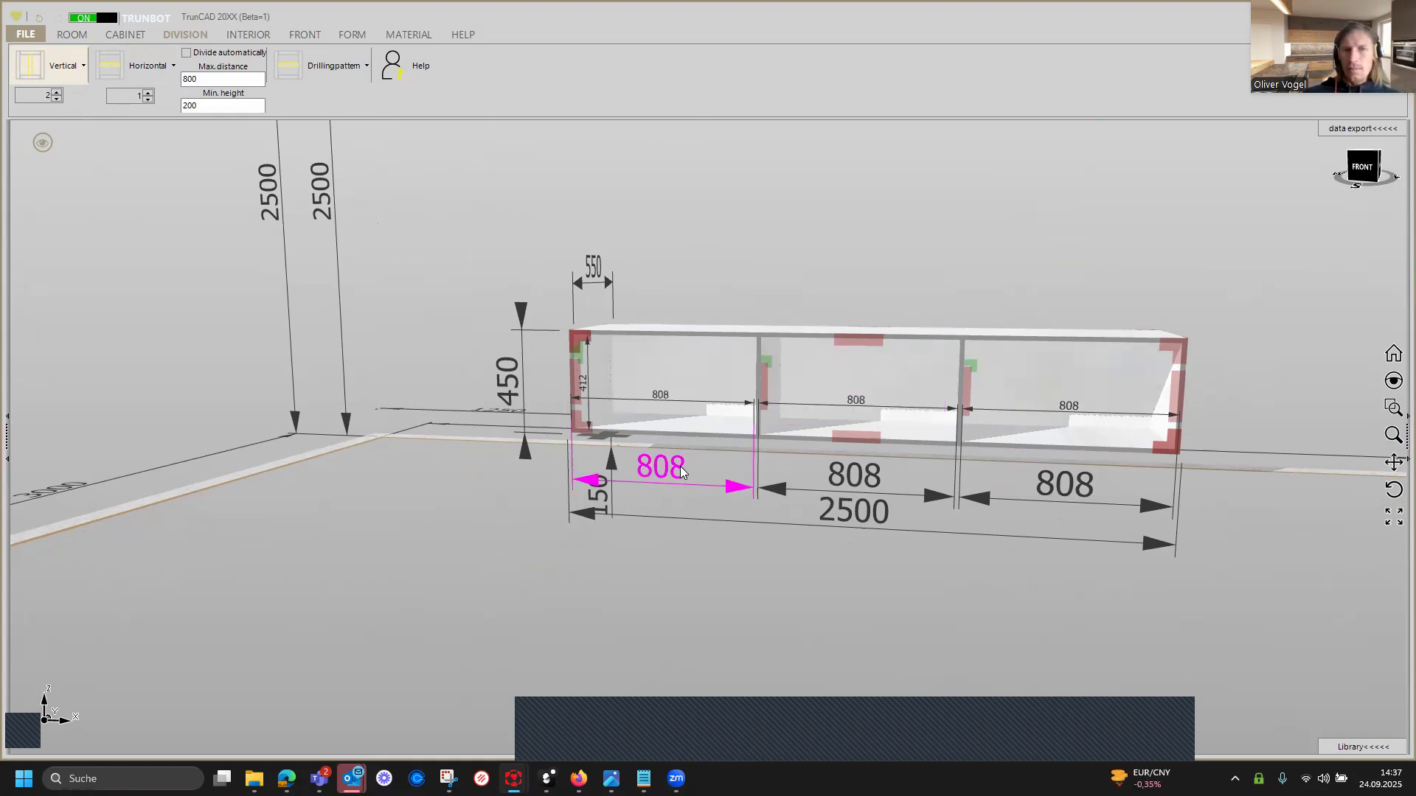
{"action": "scroll", "coordinate": [680, 466], "scroll_direction": "down", "scroll_amount": 1}
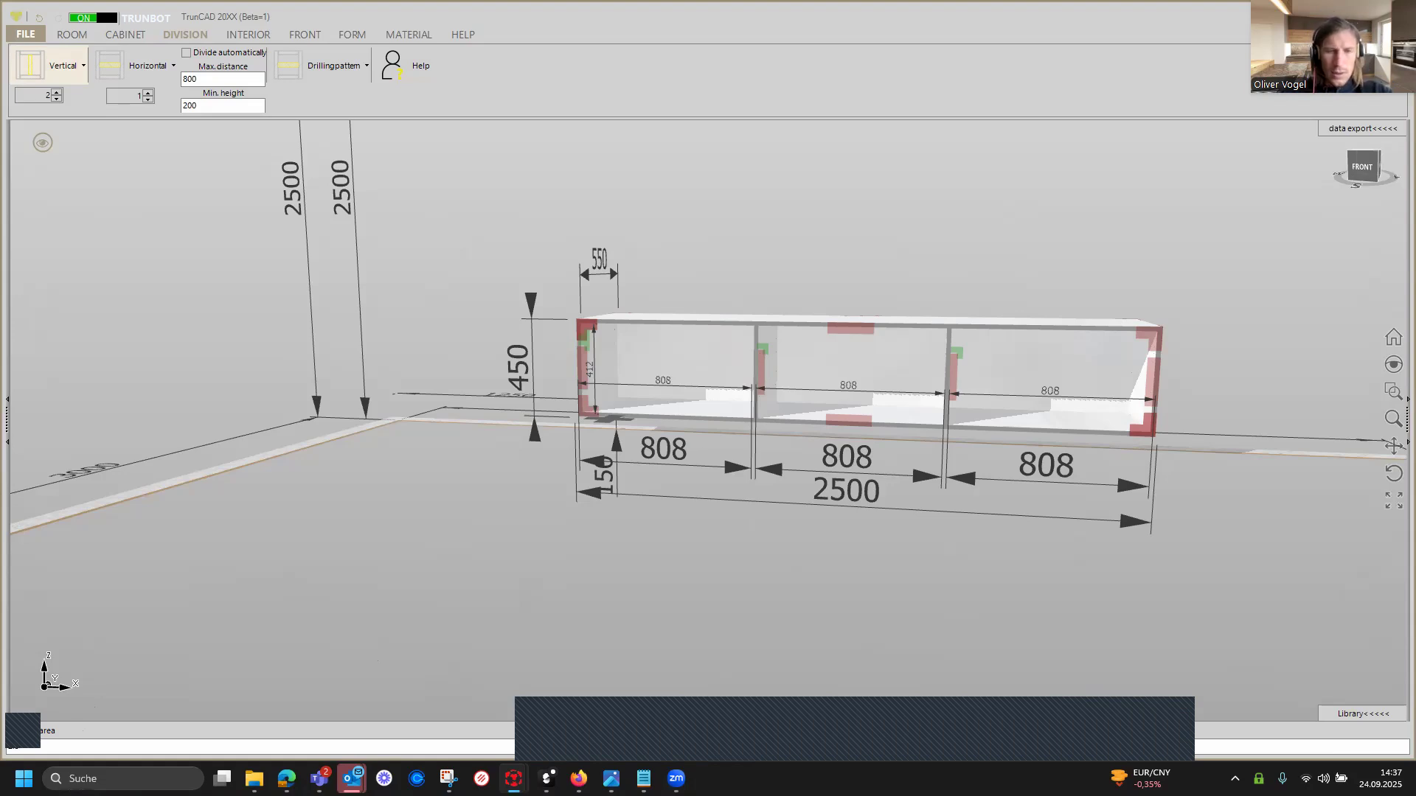
{"action": "key", "text": "Return"}
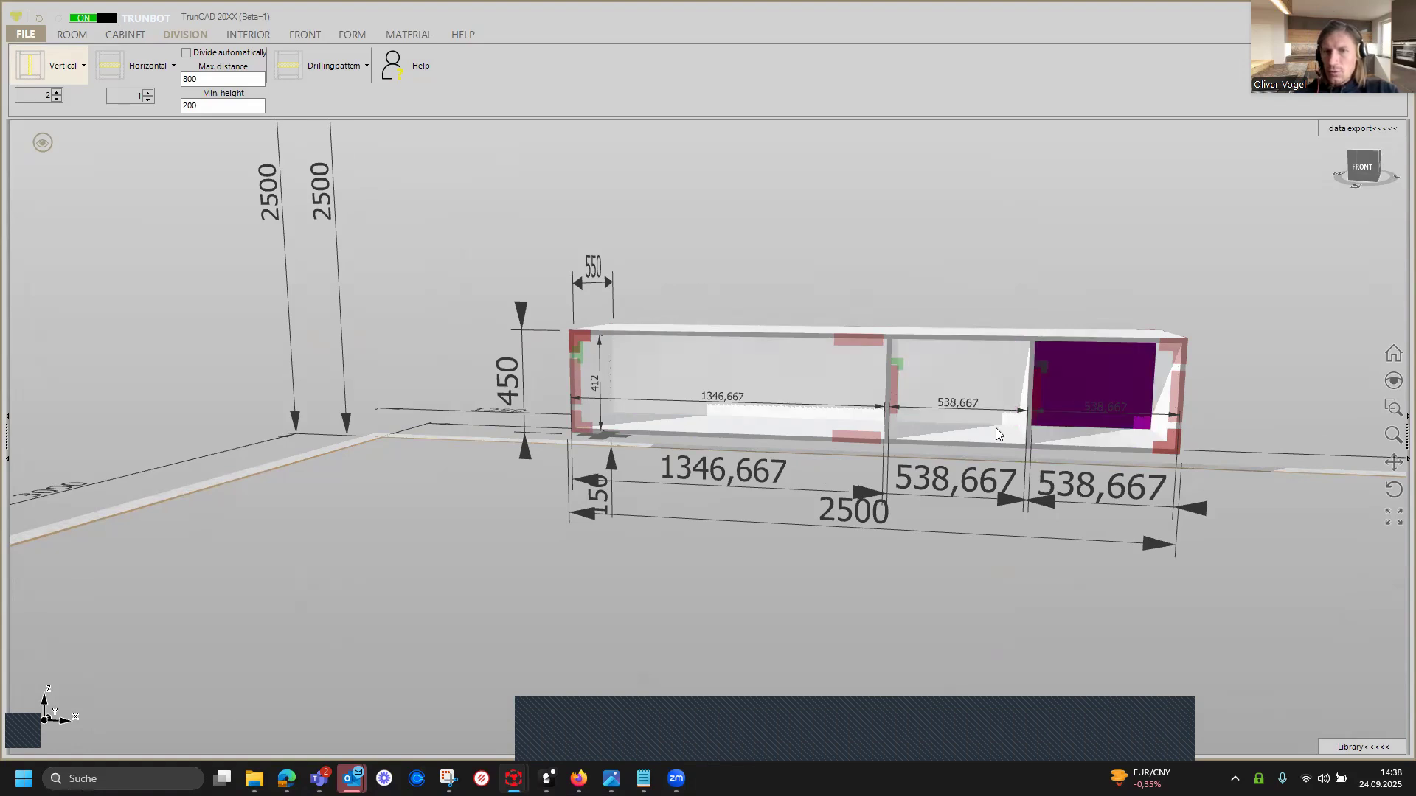
{"action": "left_click", "coordinate": [934, 478]}
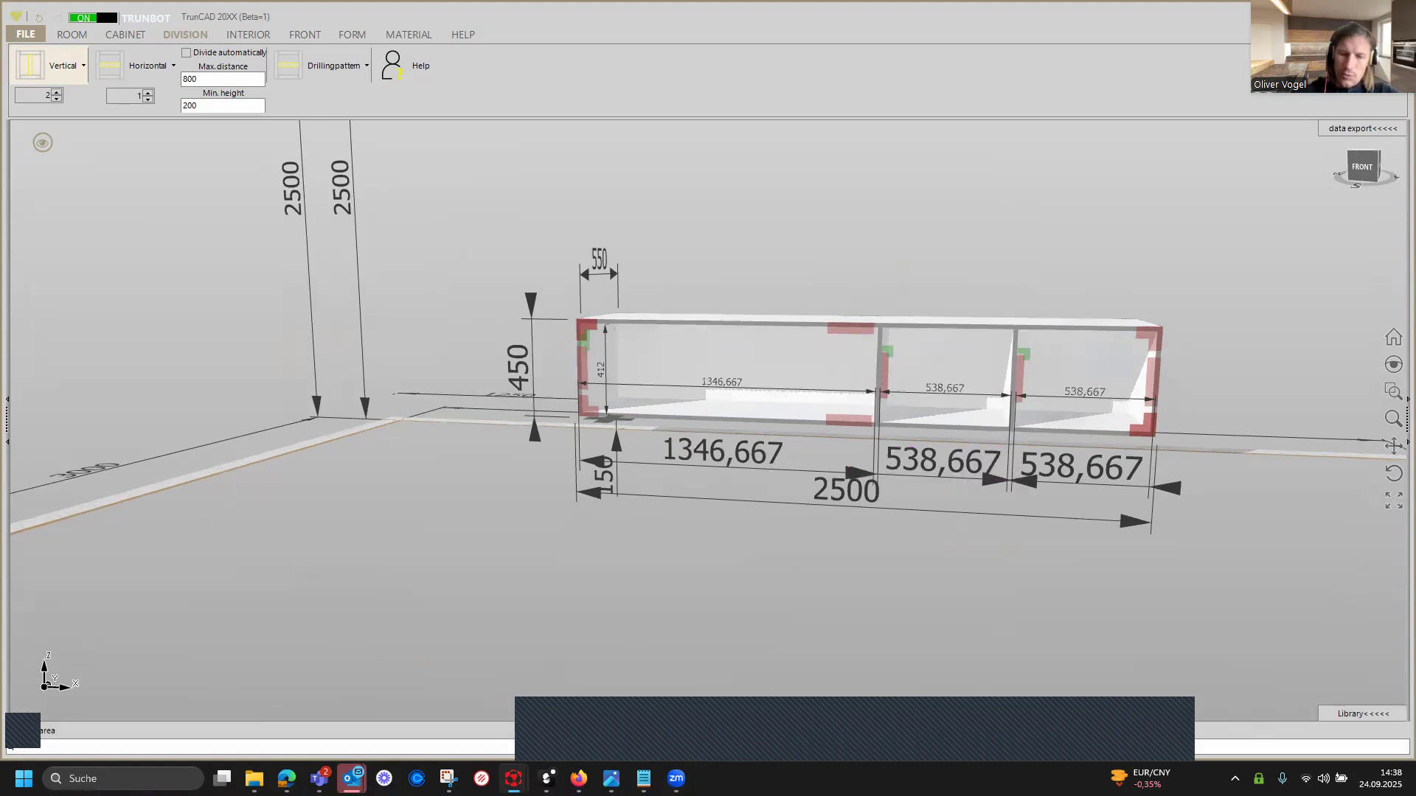
{"action": "key", "text": "Return"}
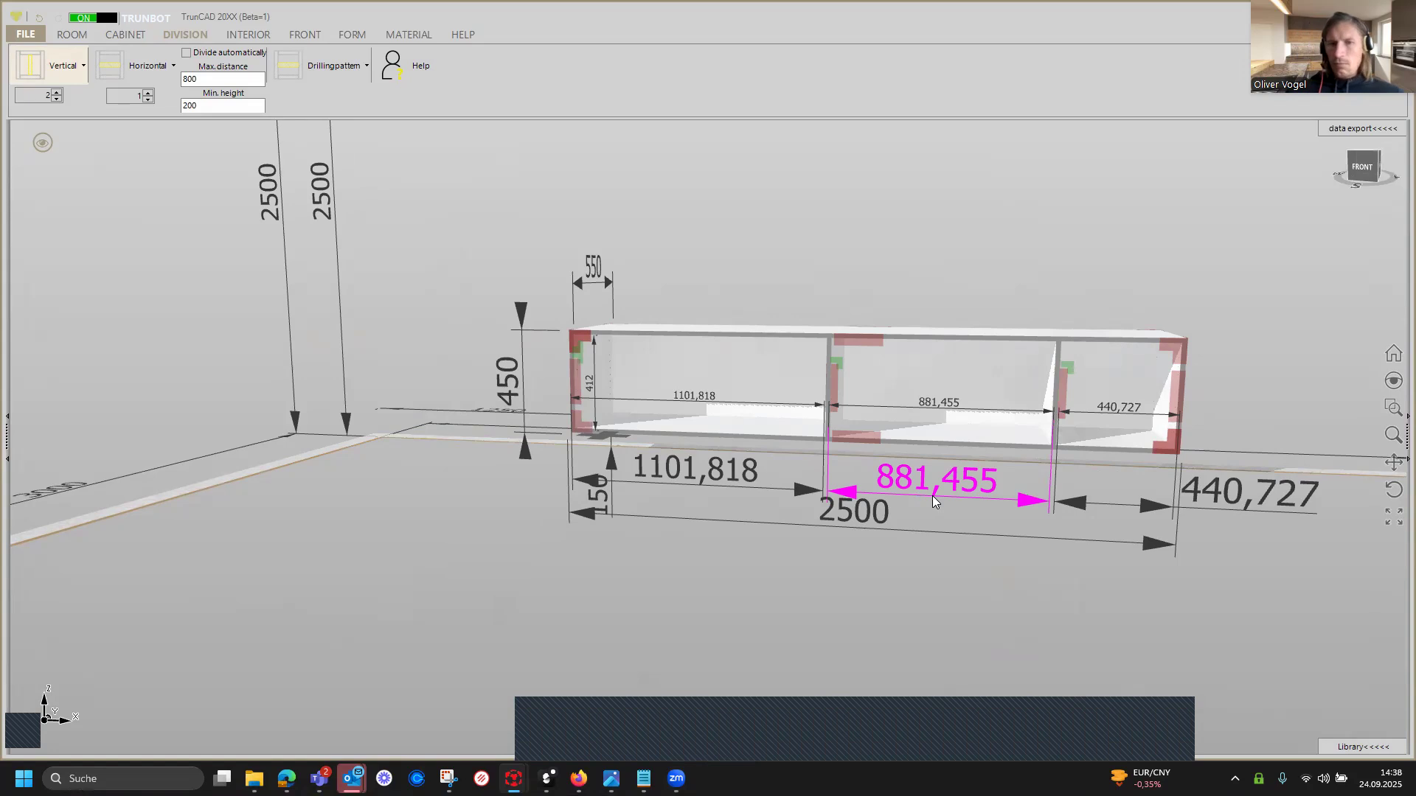
Add 1 horizontal shelf in the lowboard's middle compartment, splitting it into an upper and a lower half.
{"action": "middle_click_drag", "start_coordinate": [932, 495], "coordinate": [984, 471]}
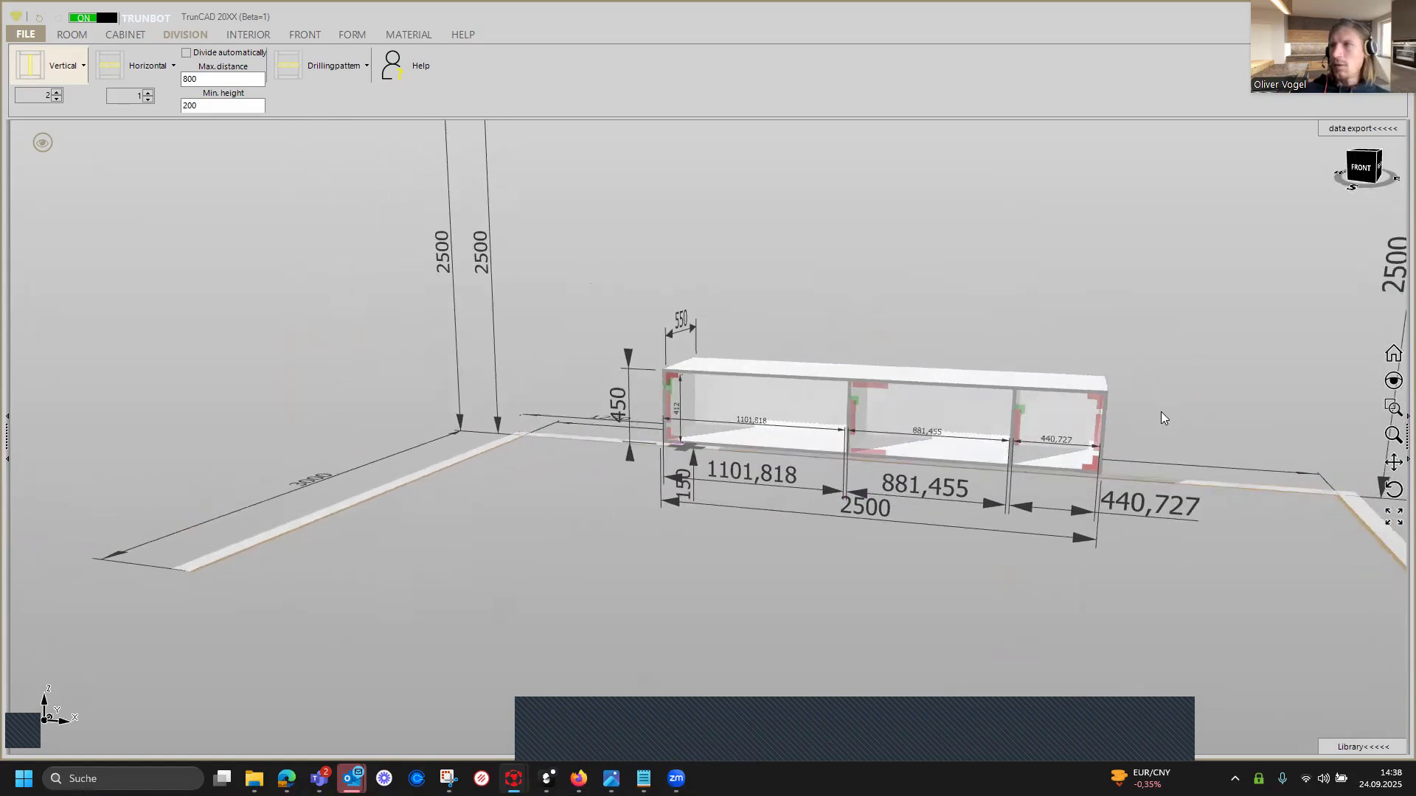
{"action": "scroll", "coordinate": [1161, 418], "scroll_direction": "up", "scroll_amount": 2}
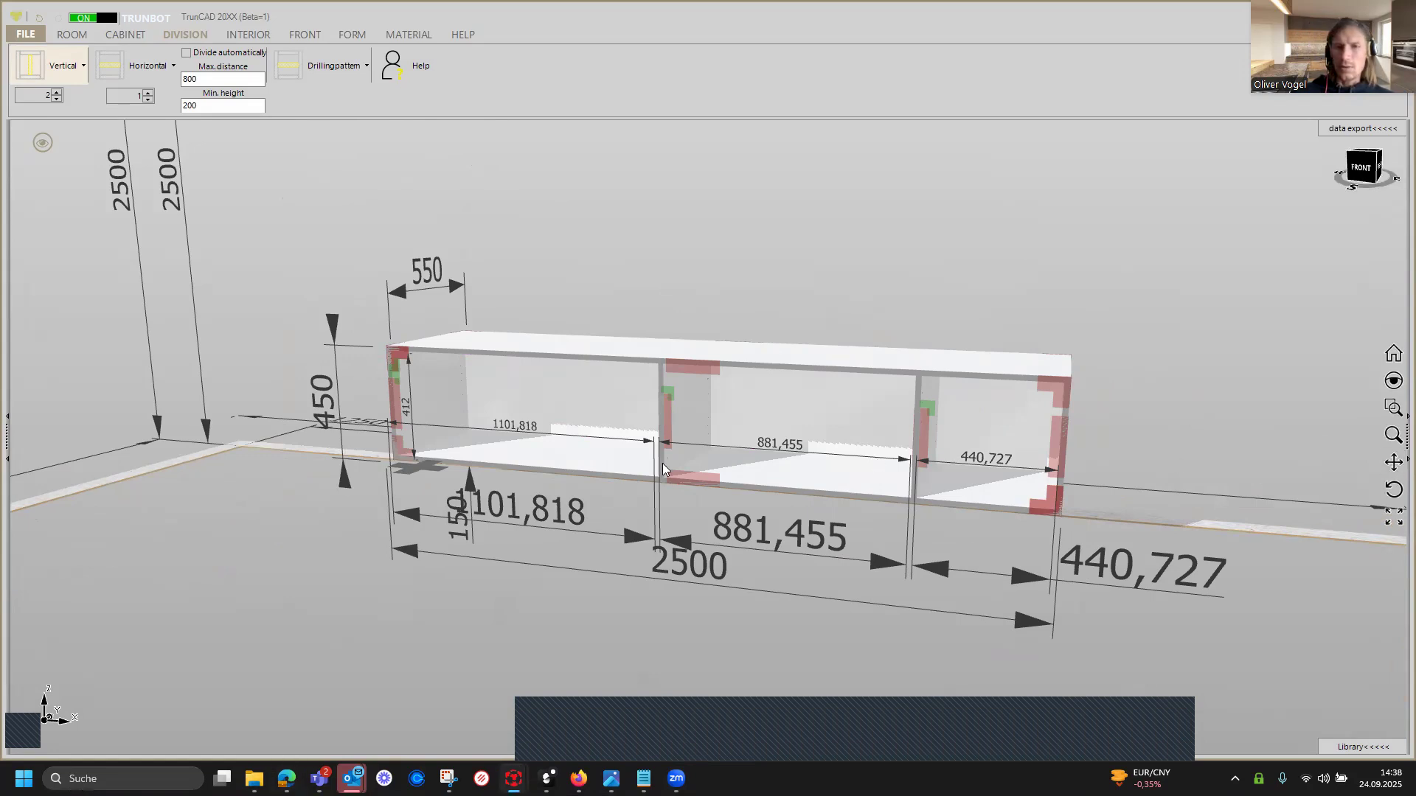
{"action": "scroll", "coordinate": [838, 433], "scroll_direction": "up", "scroll_amount": 1}
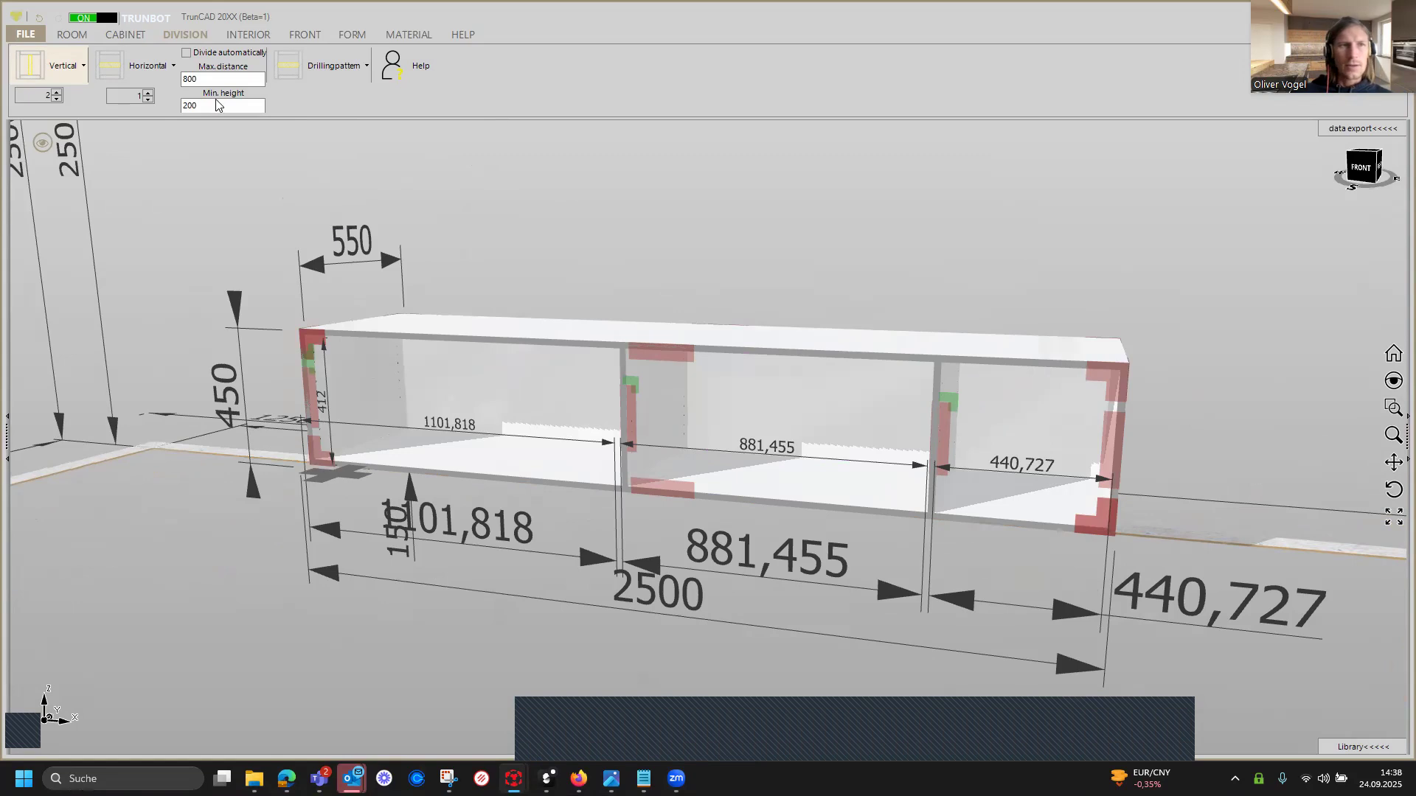
{"action": "left_click", "coordinate": [115, 72]}
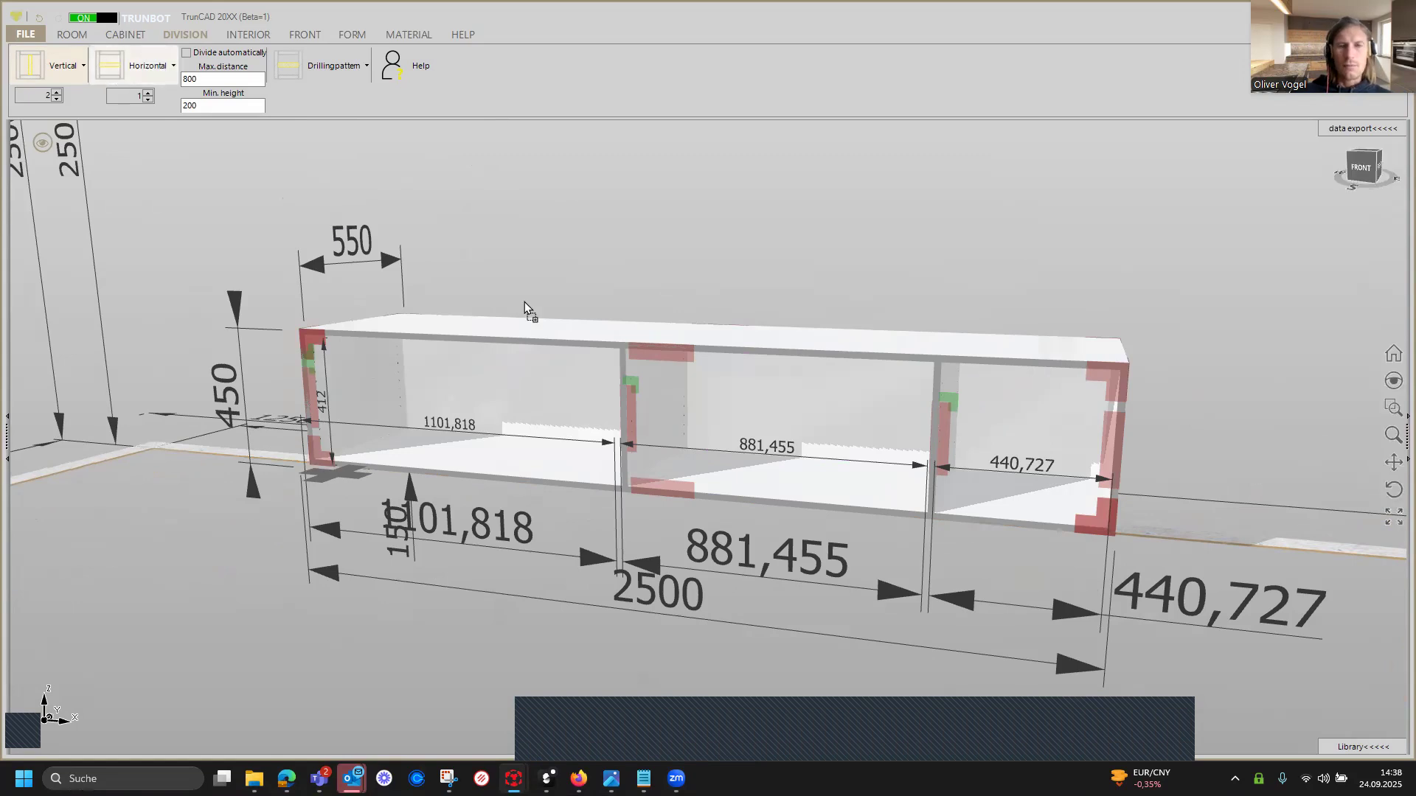
{"action": "left_click", "coordinate": [780, 432]}
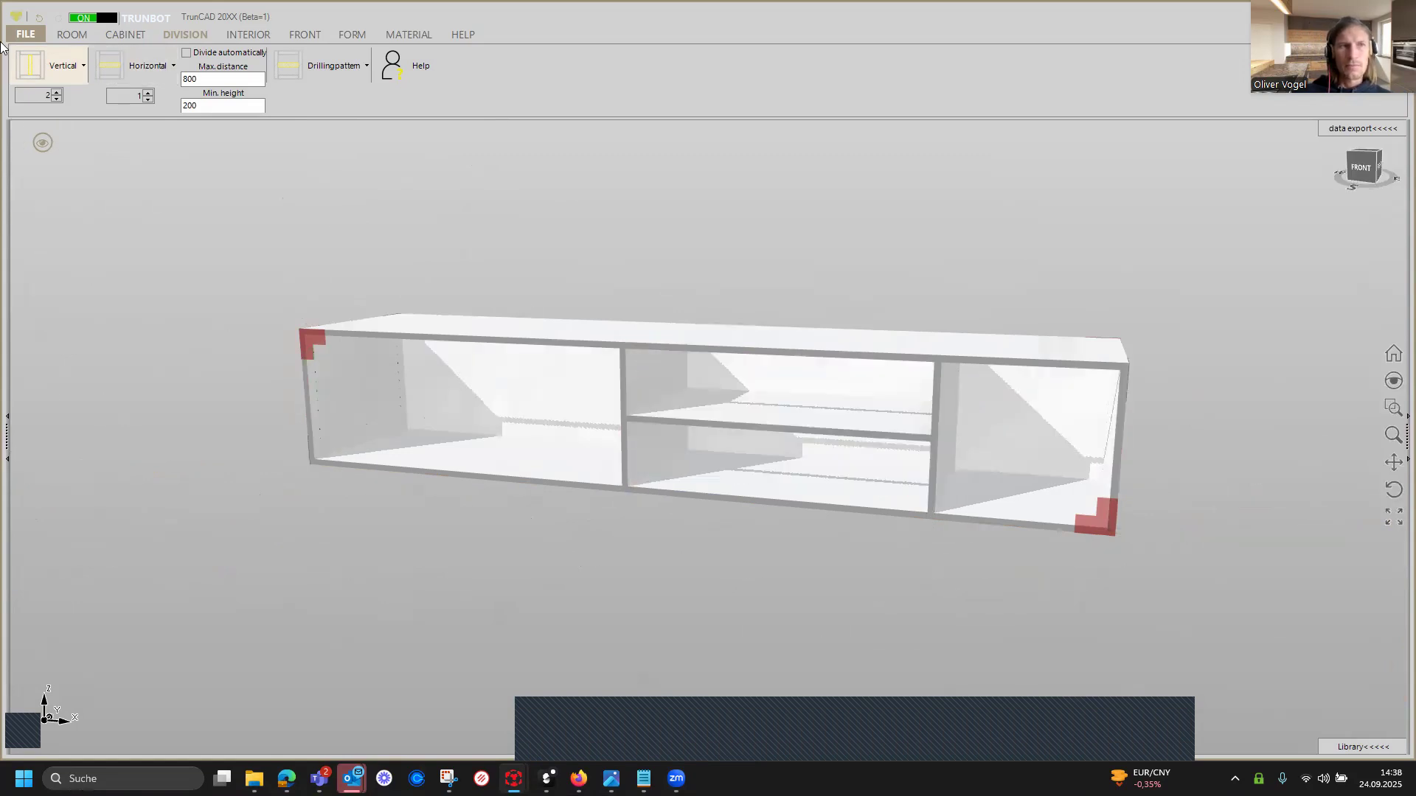
Set the vertical division count to 1 and add a centred partition above and below the middle compartment's shelf.
{"action": "left_click", "coordinate": [57, 98]}
{"action": "left_click", "coordinate": [35, 67]}
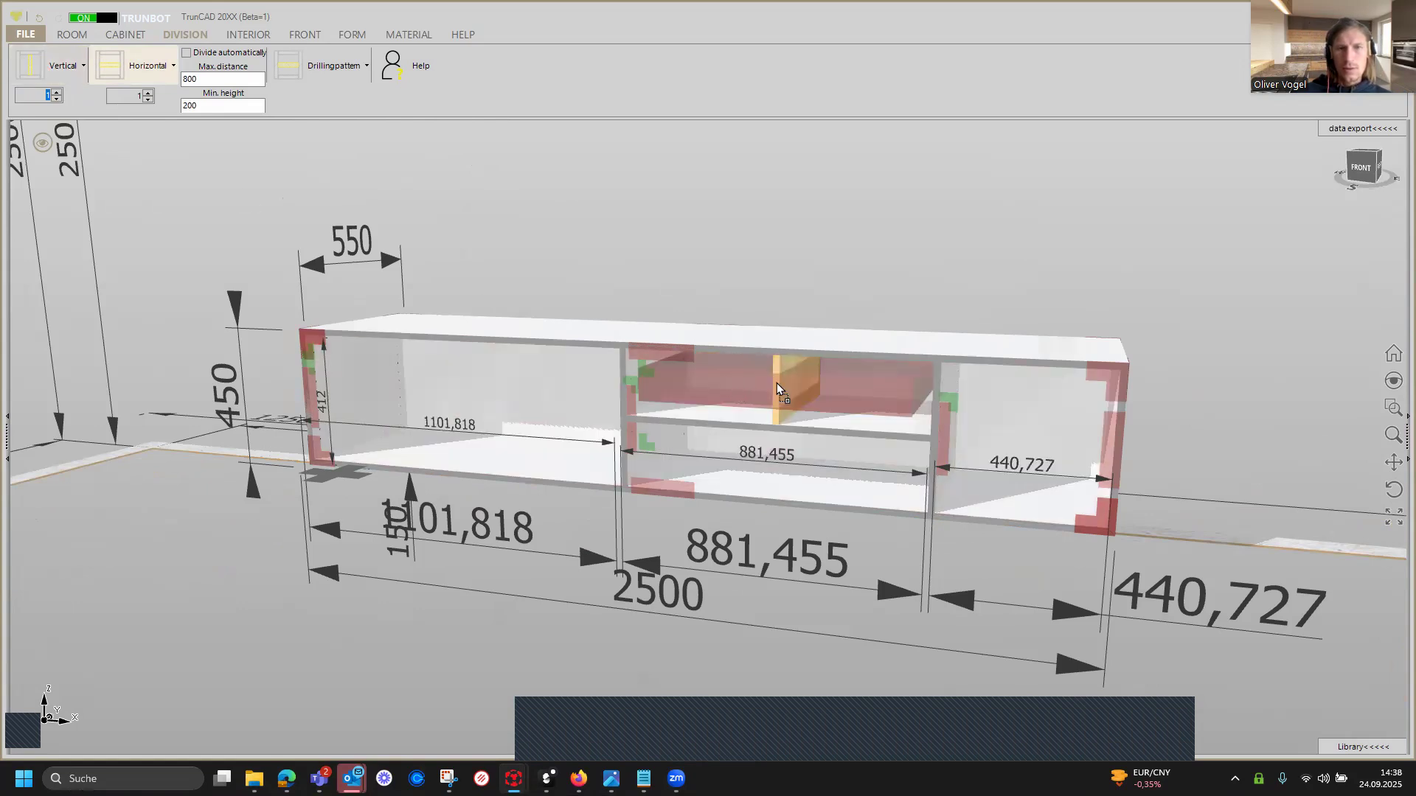
{"action": "left_click", "coordinate": [37, 72]}
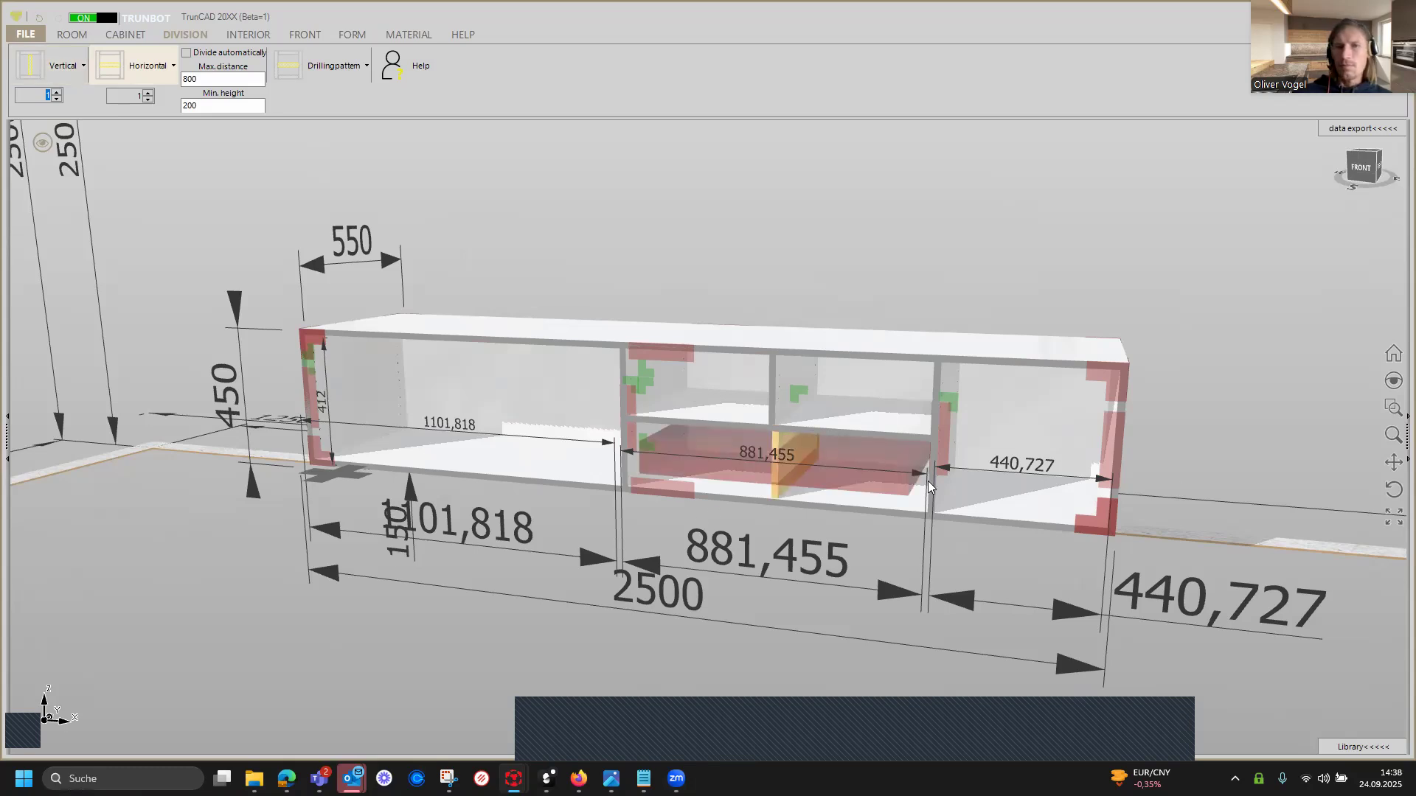
{"action": "left_click", "coordinate": [685, 446]}
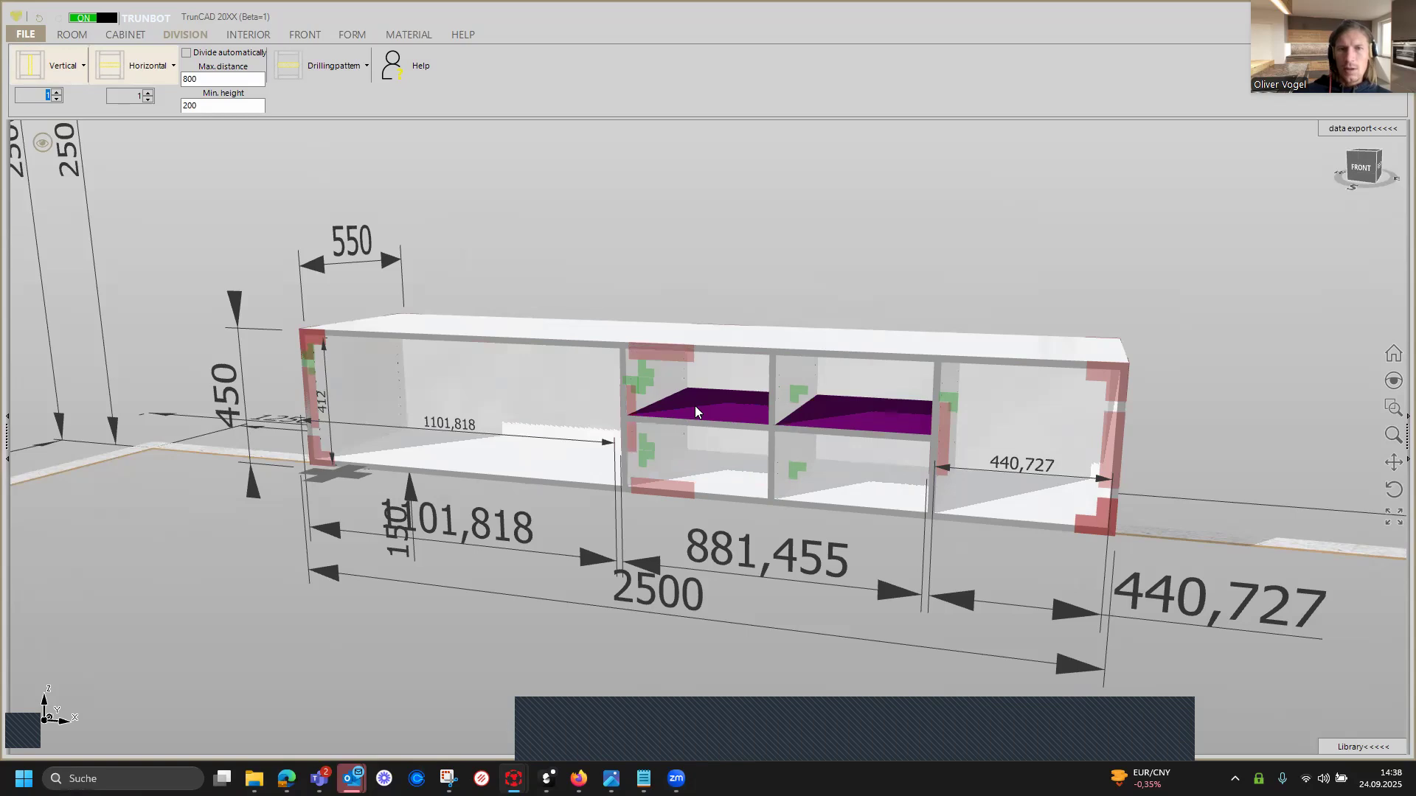
Widen the upper left cell of the middle compartment so that its partition sits further right than the one below.
{"action": "scroll", "coordinate": [695, 406], "scroll_direction": "up", "scroll_amount": 4}
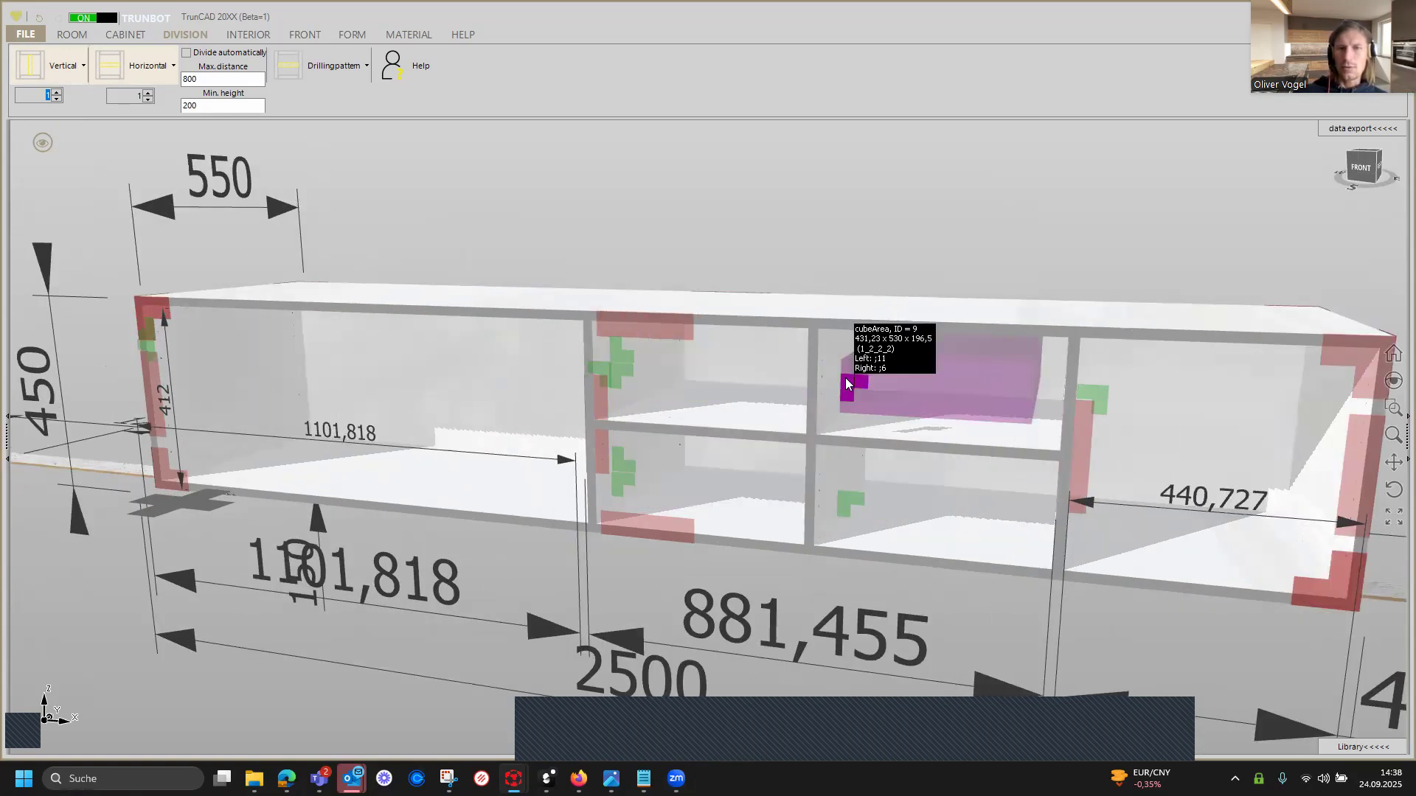
{"action": "left_click", "coordinate": [686, 419]}
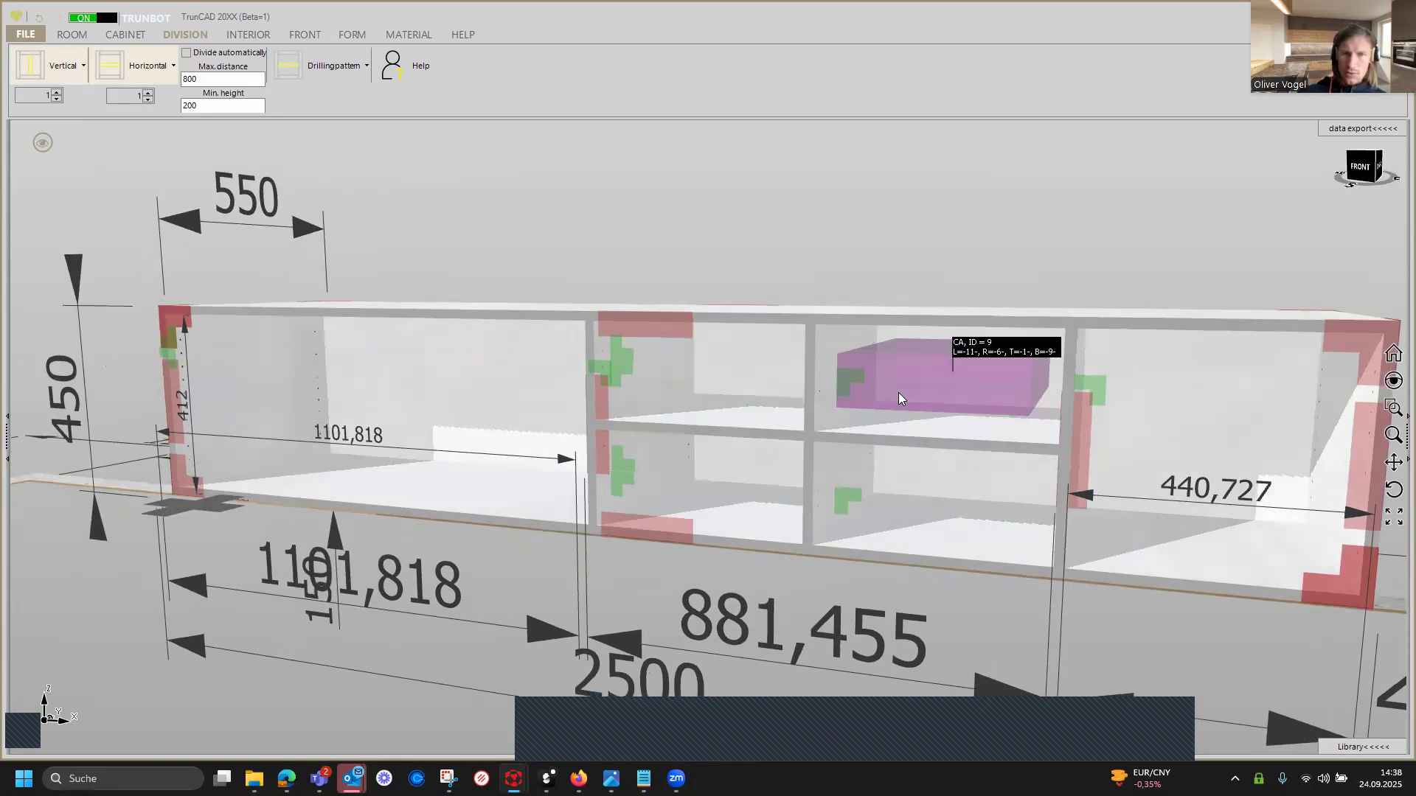
{"action": "left_click", "coordinate": [852, 383]}
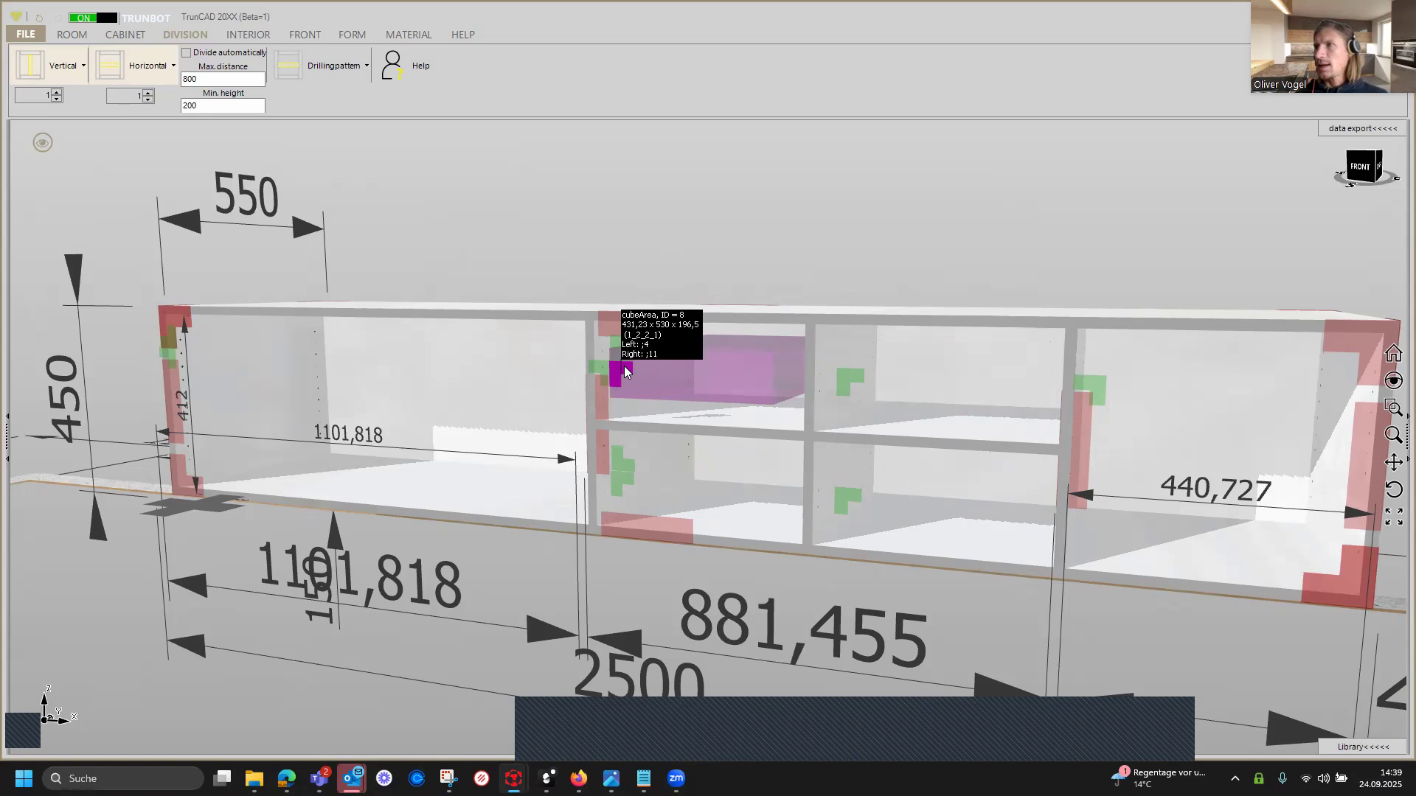
{"action": "right_click", "coordinate": [624, 366]}
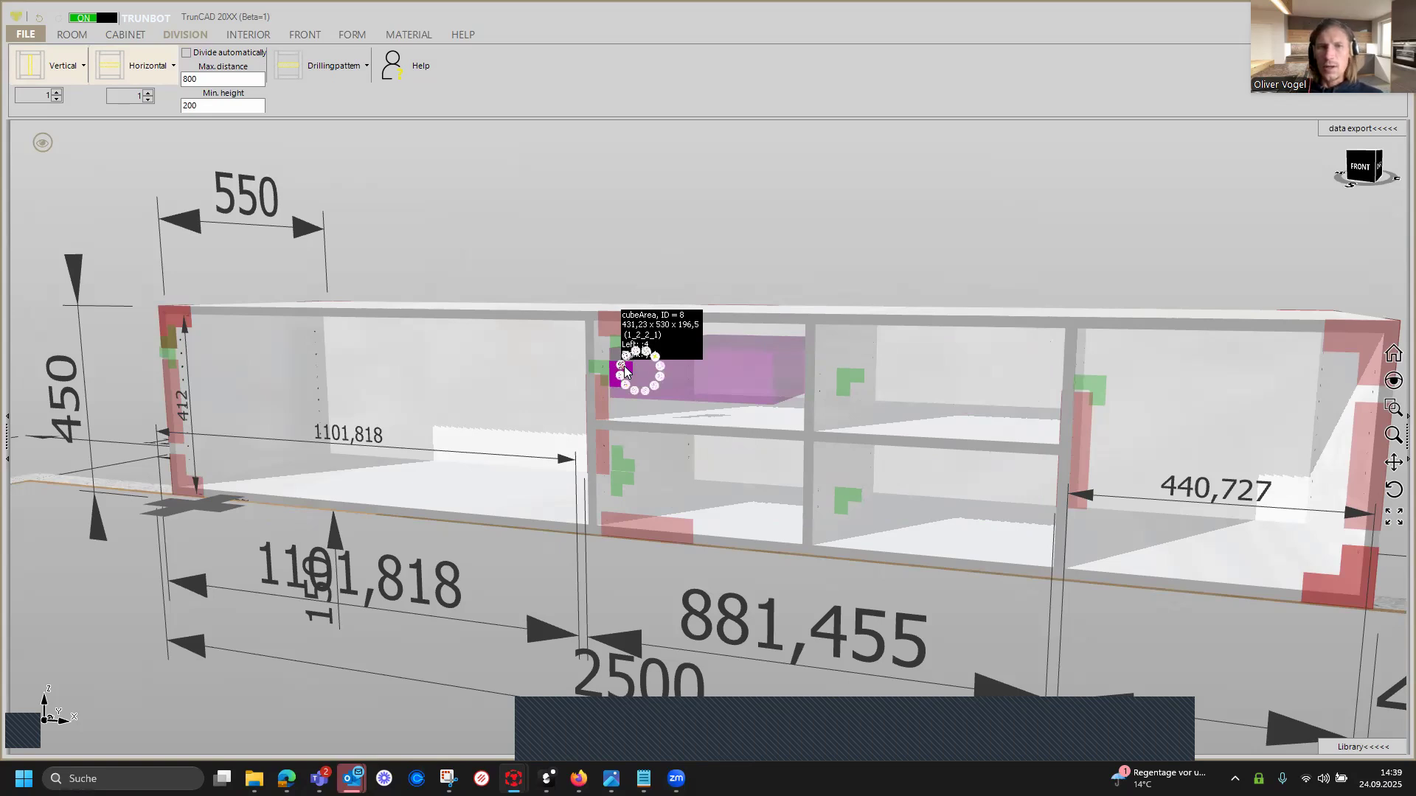
{"action": "left_click", "coordinate": [626, 256]}
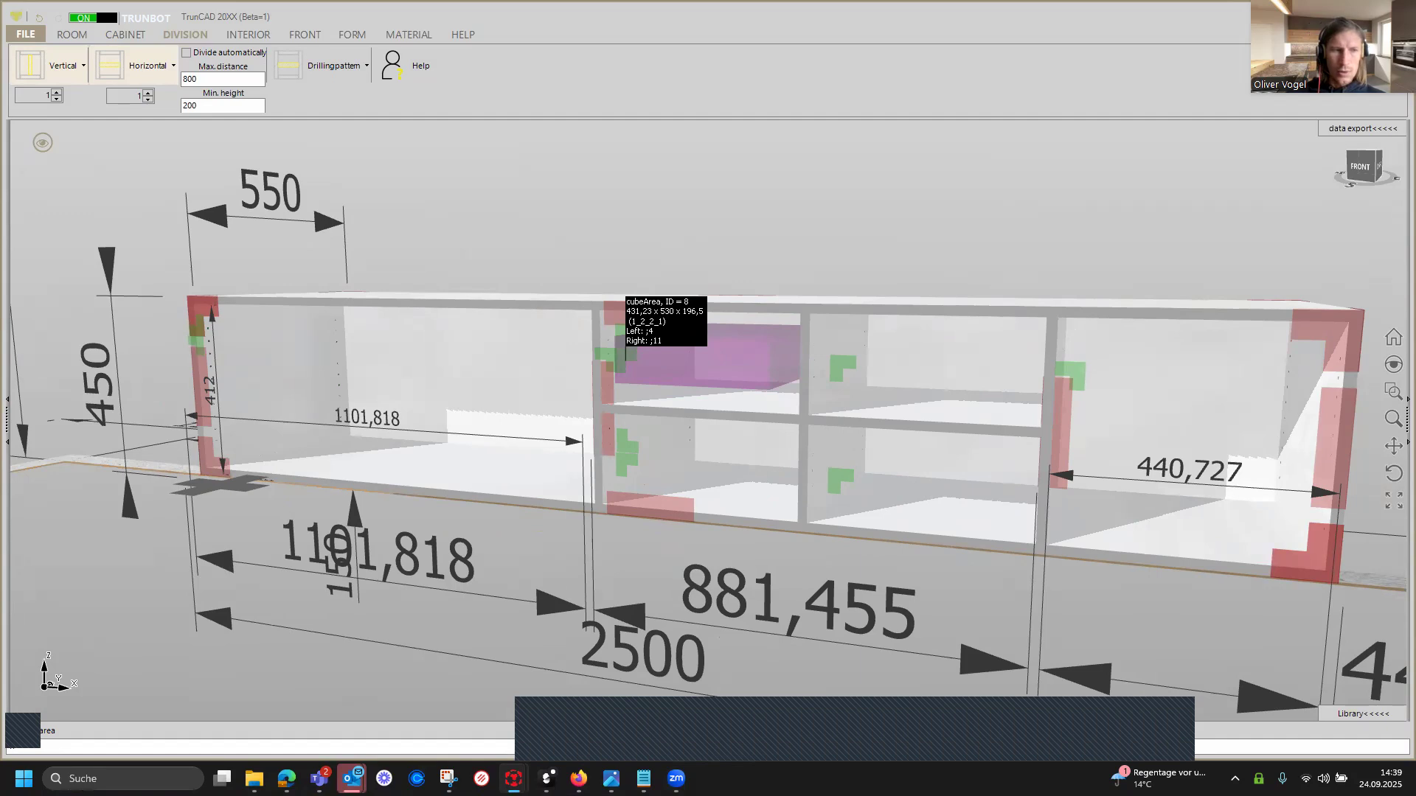
{"action": "left_click", "coordinate": [632, 264]}
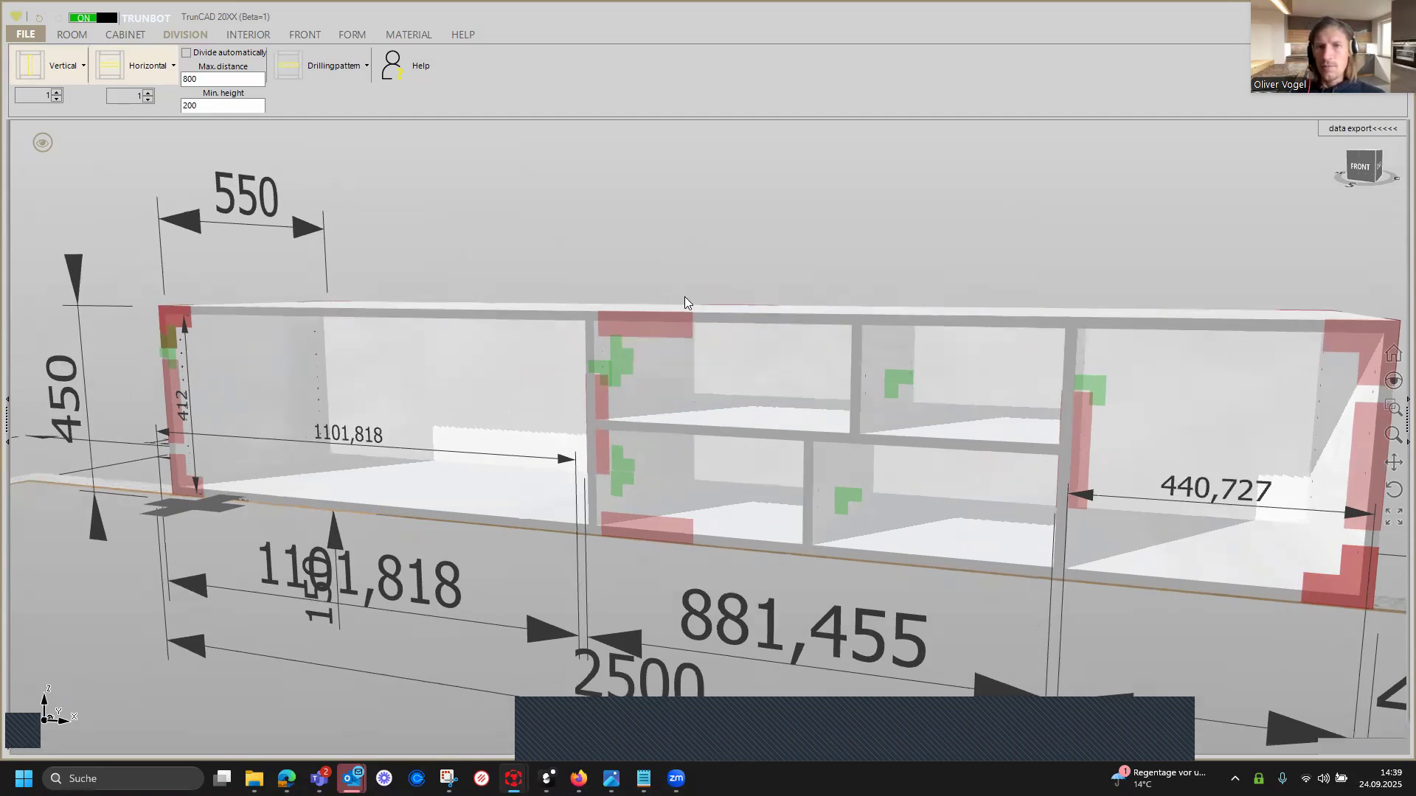
Match the width of the middle compartment's lower left cell to the cell above so that both partitions align.
{"action": "right_click", "coordinate": [619, 482]}
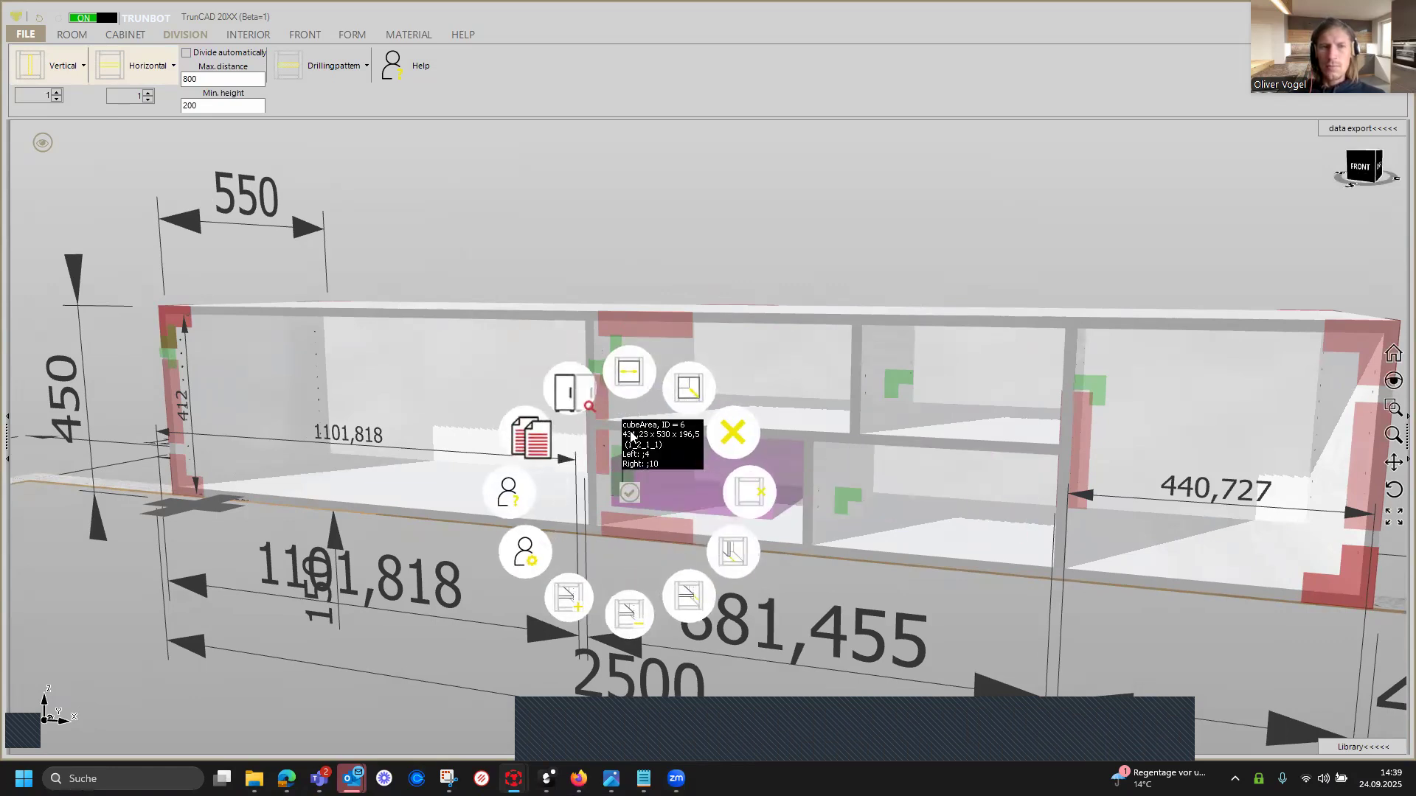
{"action": "left_click", "coordinate": [628, 374]}
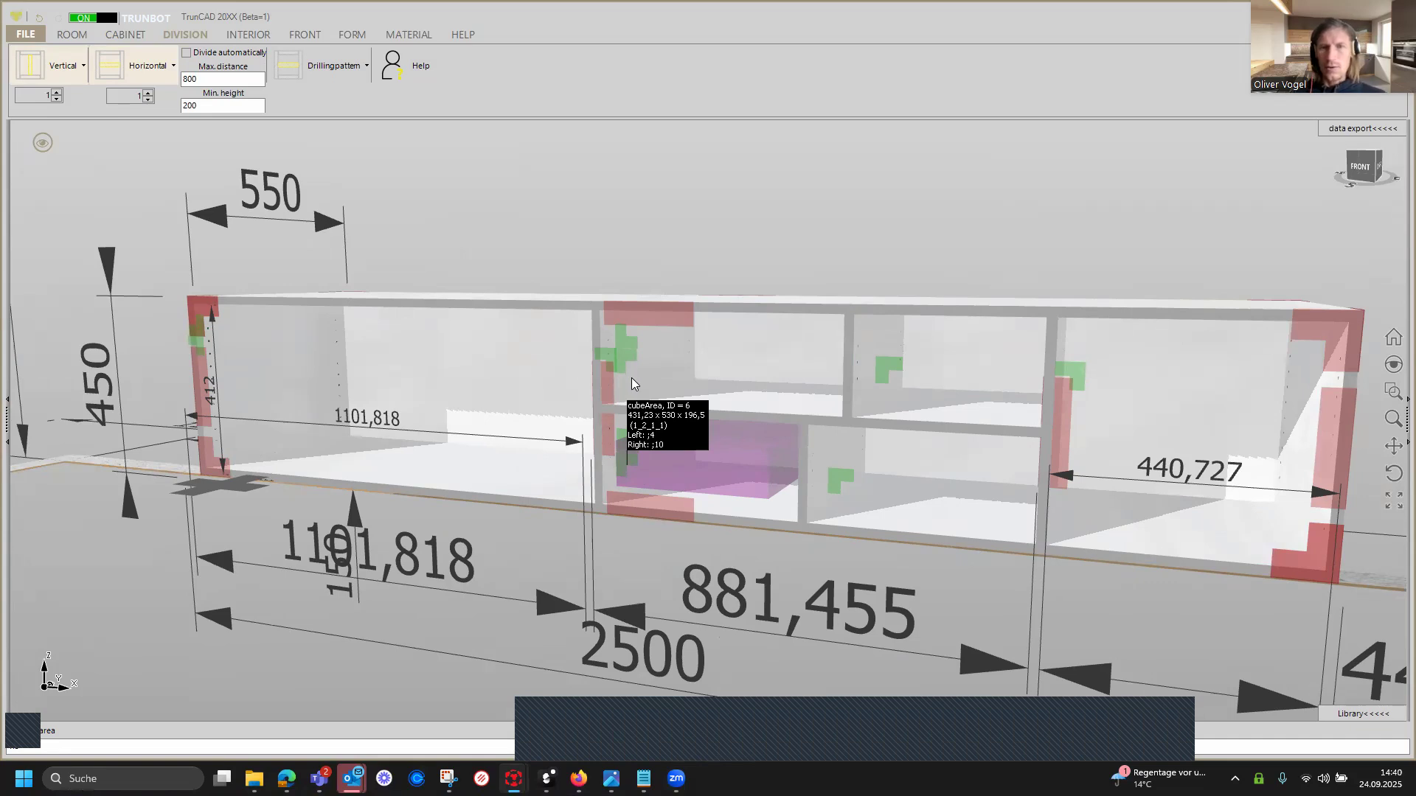
{"action": "left_click", "coordinate": [713, 409]}
{"action": "scroll", "coordinate": [855, 393], "scroll_direction": "down", "scroll_amount": 3}
{"action": "middle_click_drag", "start_coordinate": [856, 395], "coordinate": [846, 406]}
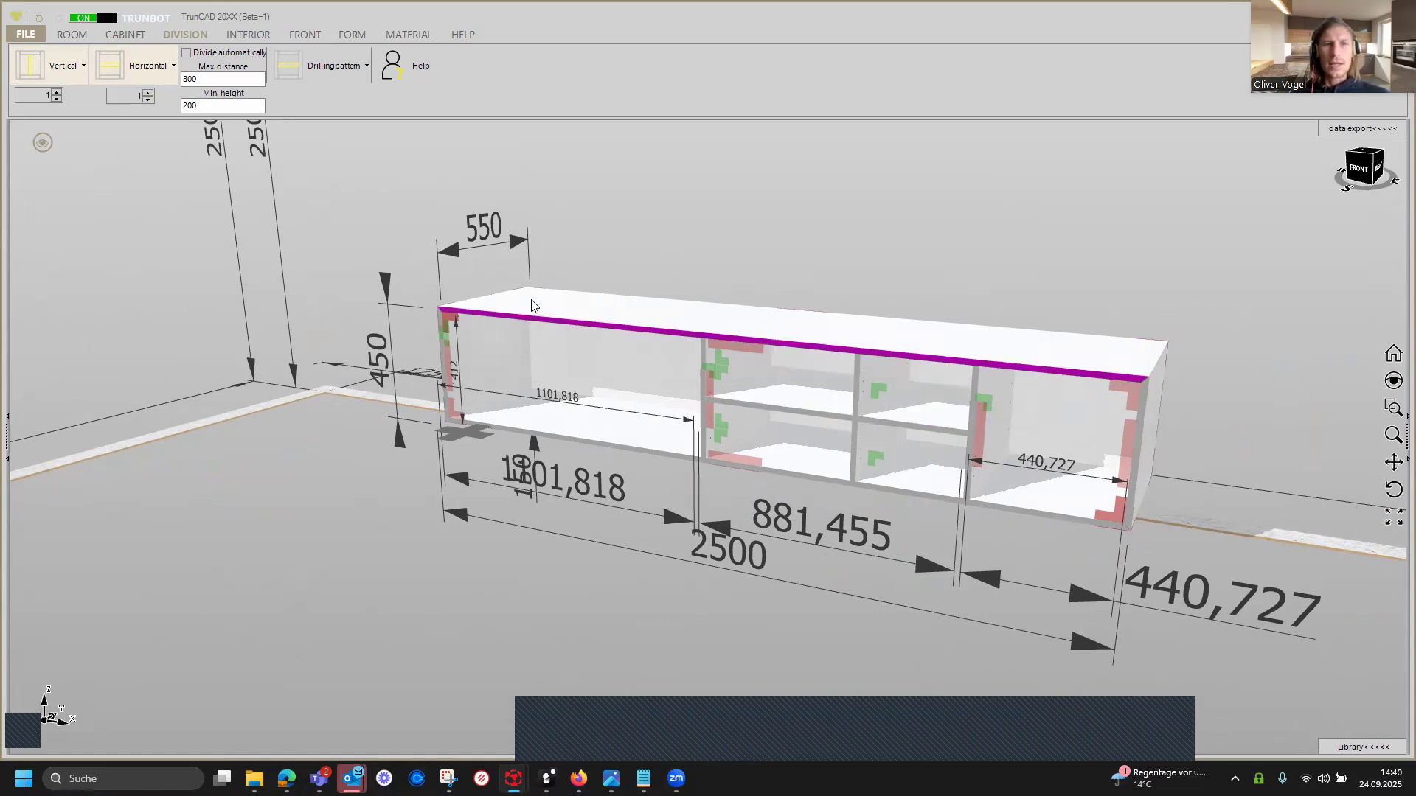
Show the touch areas with their handles on the lowboard.
{"action": "middle_click_drag", "start_coordinate": [749, 249], "coordinate": [747, 257]}
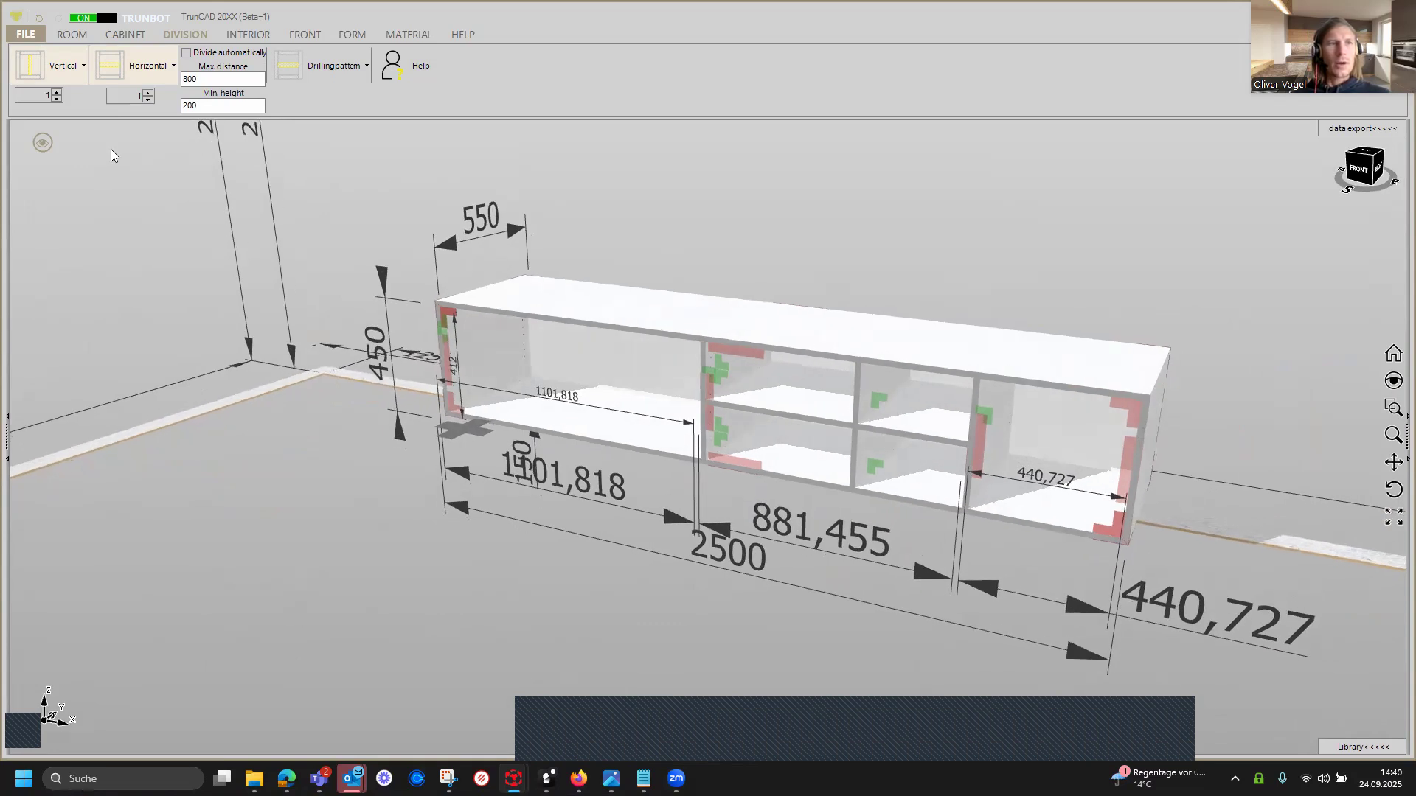
{"action": "left_click", "coordinate": [43, 143]}
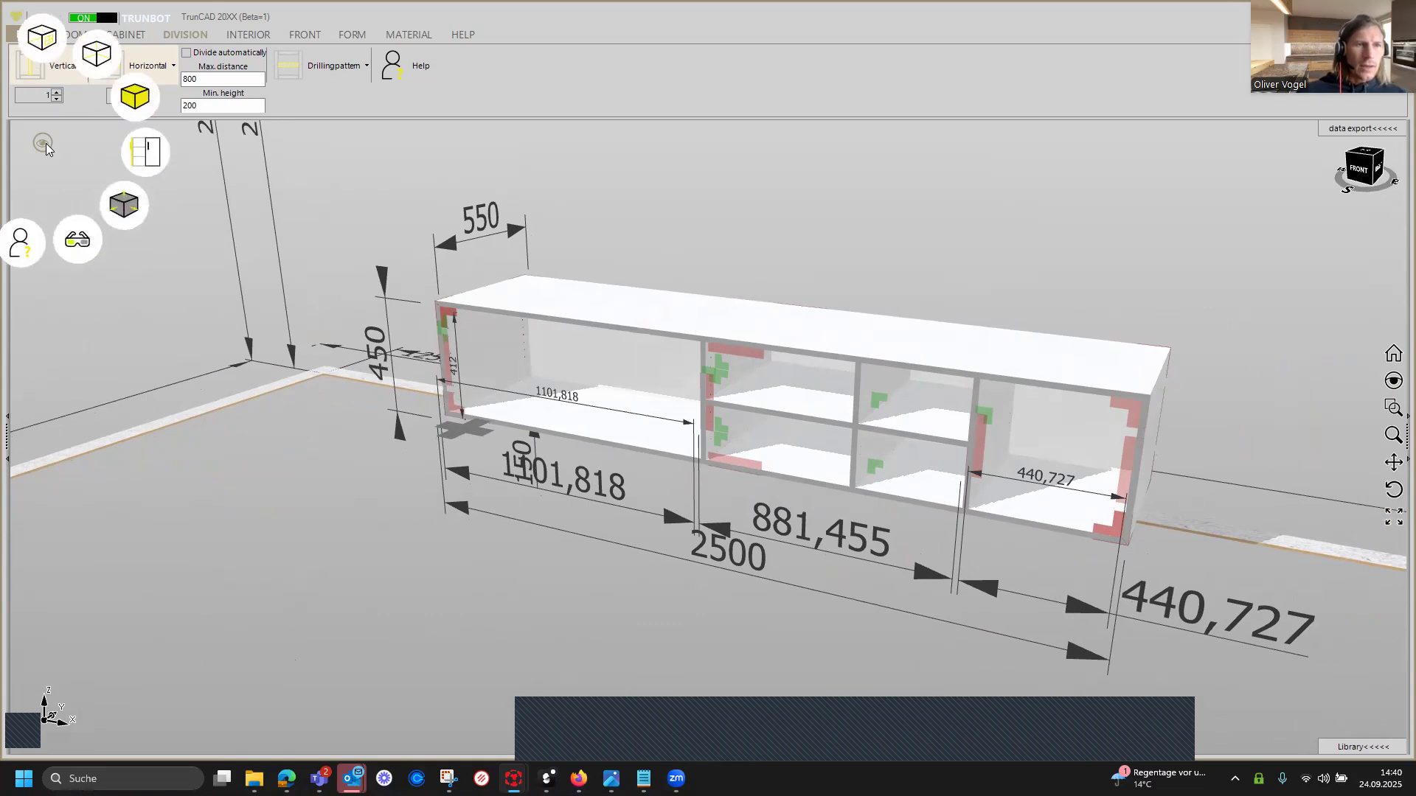
{"action": "left_click", "coordinate": [122, 206]}
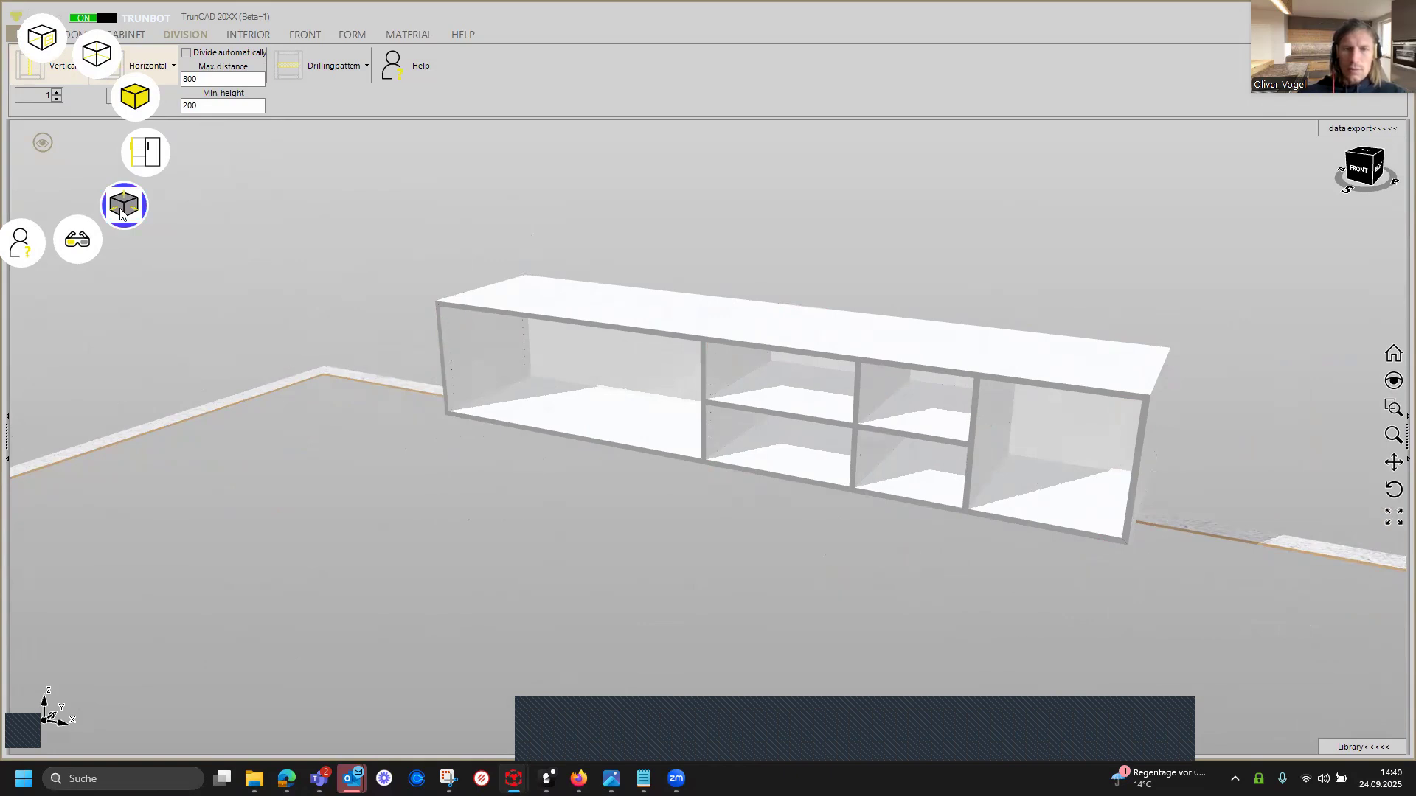
{"action": "left_click", "coordinate": [124, 208]}
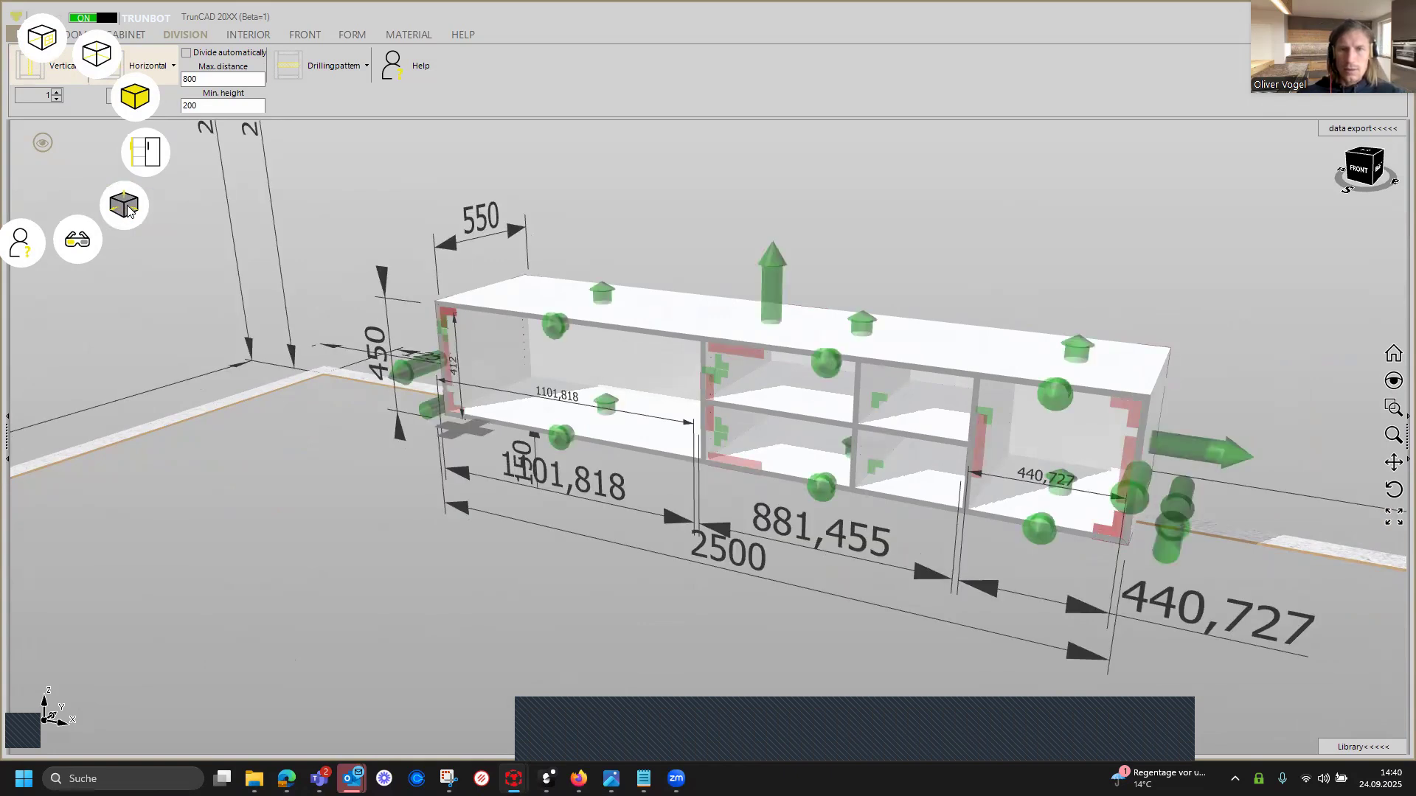
Shorten the middle compartment's shelf at its right end, setting its distance from the right partition to 150.
{"action": "middle_click_drag", "start_coordinate": [858, 283], "coordinate": [880, 278]}
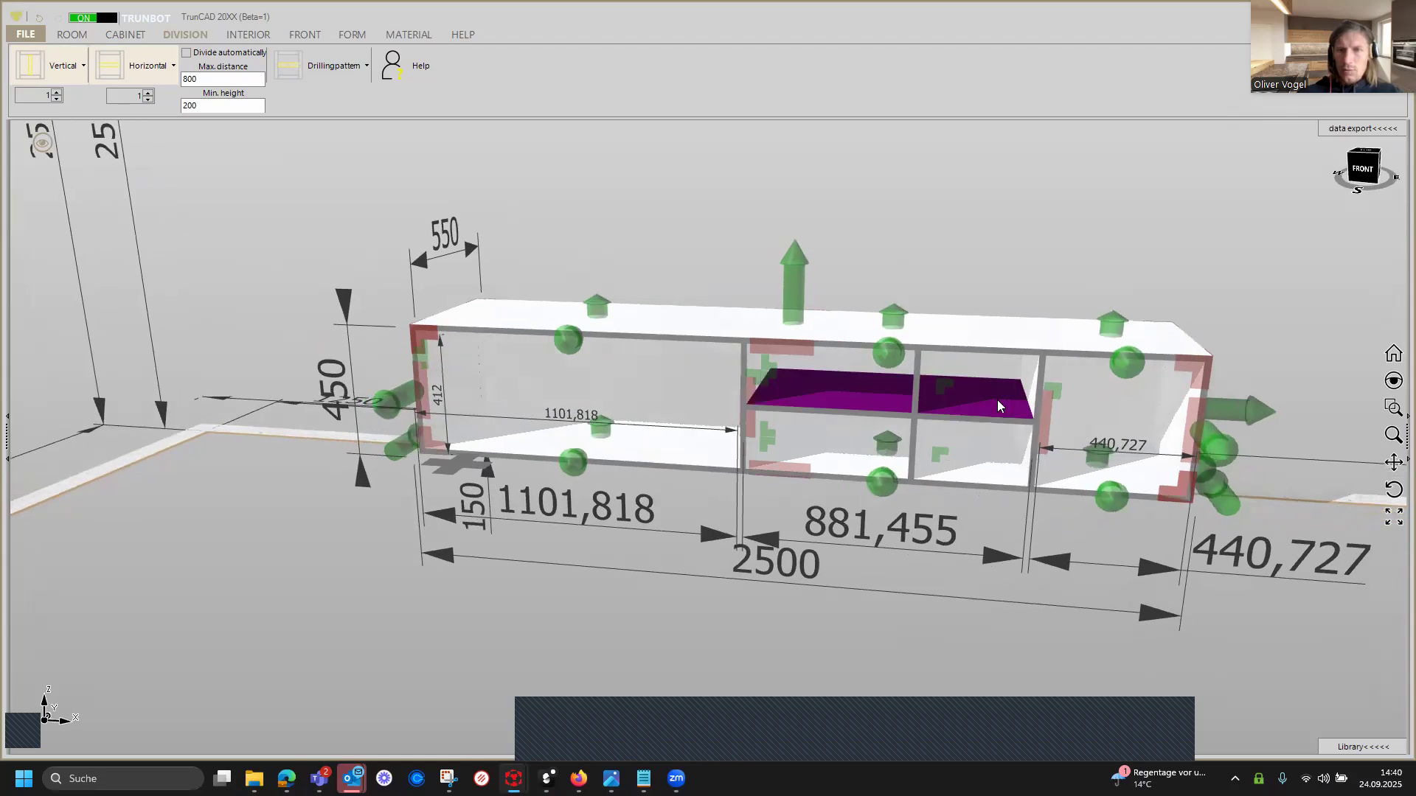
{"action": "scroll", "coordinate": [997, 400], "scroll_direction": "up", "scroll_amount": 3}
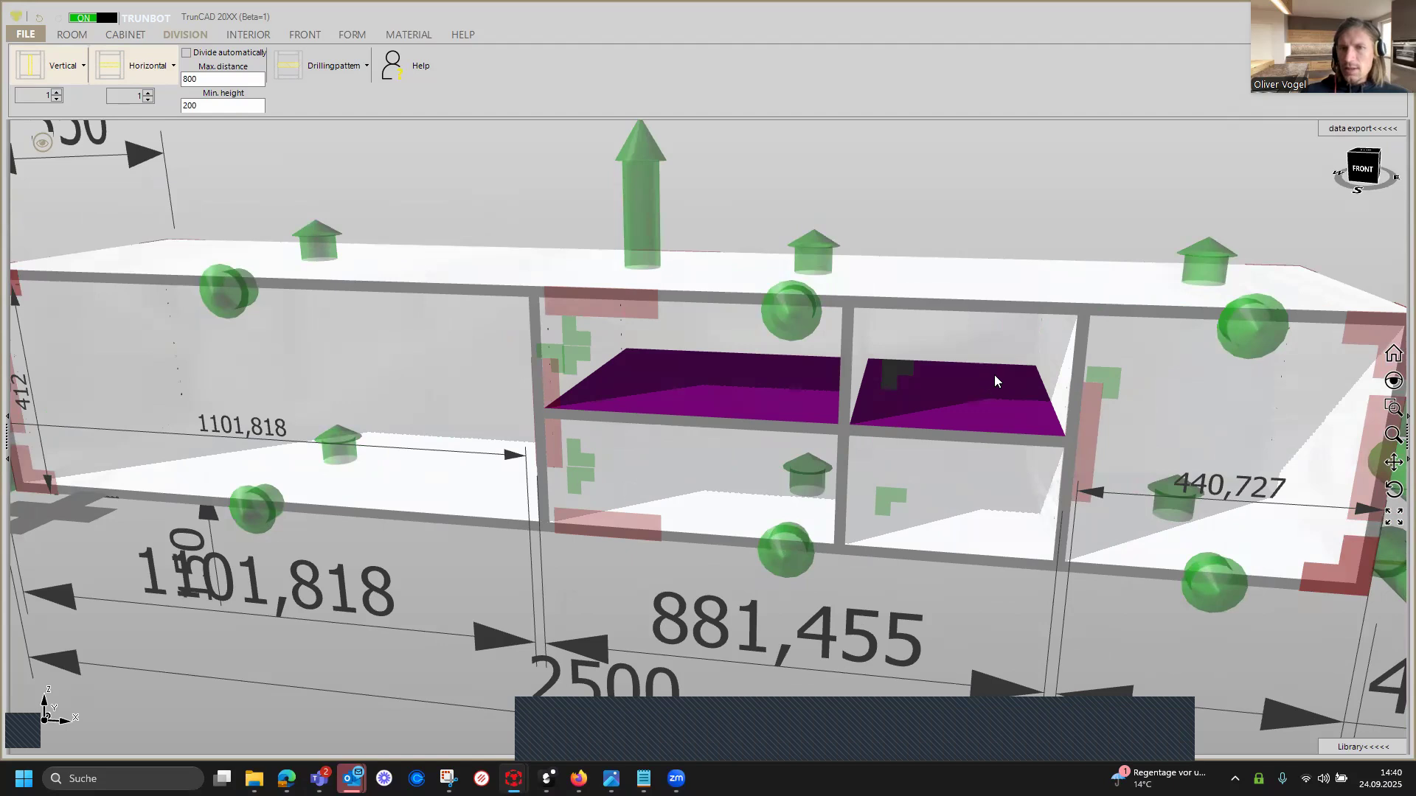
{"action": "left_click", "coordinate": [1009, 402]}
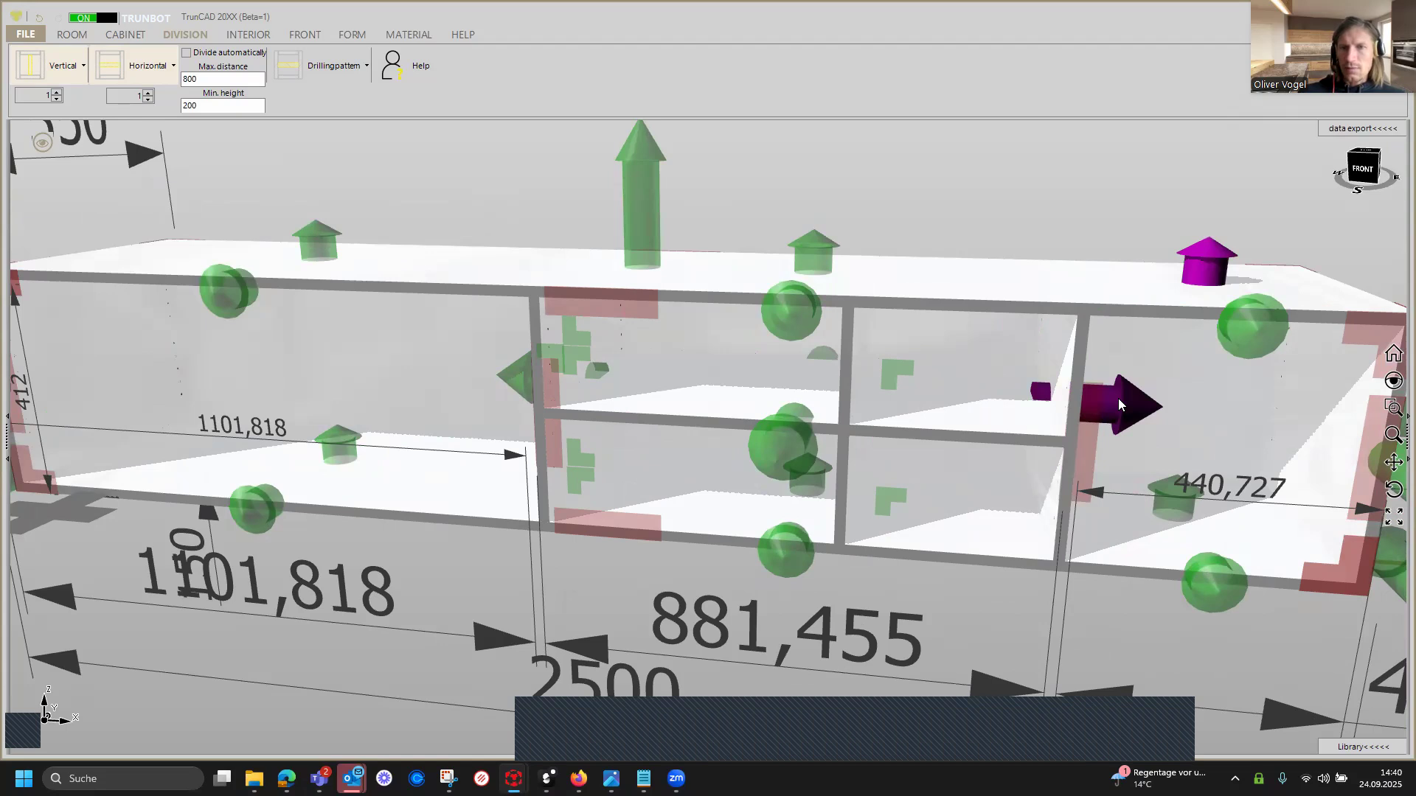
{"action": "left_click_drag", "start_coordinate": [1109, 399], "coordinate": [1084, 404]}
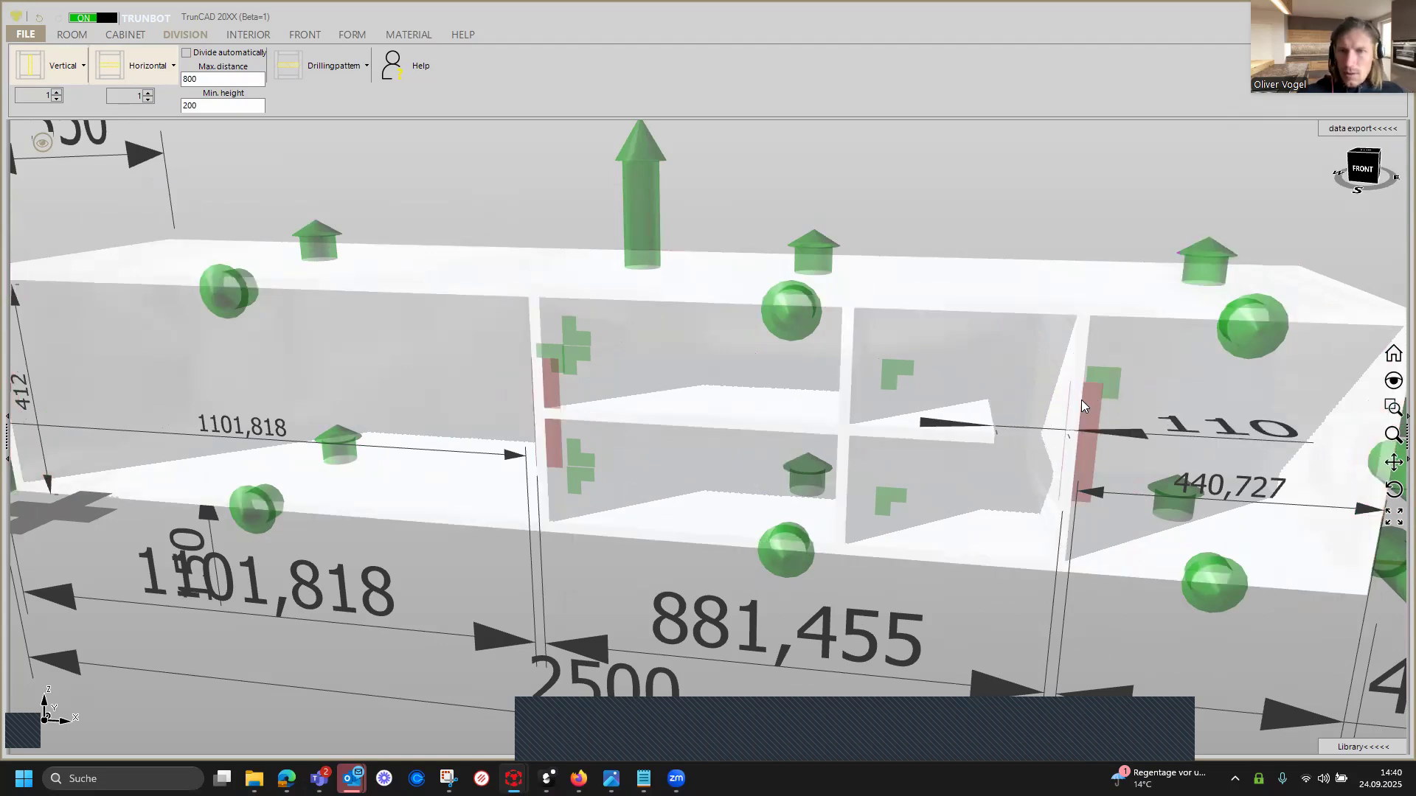
{"action": "middle_click_drag", "start_coordinate": [1015, 417], "coordinate": [1001, 432]}
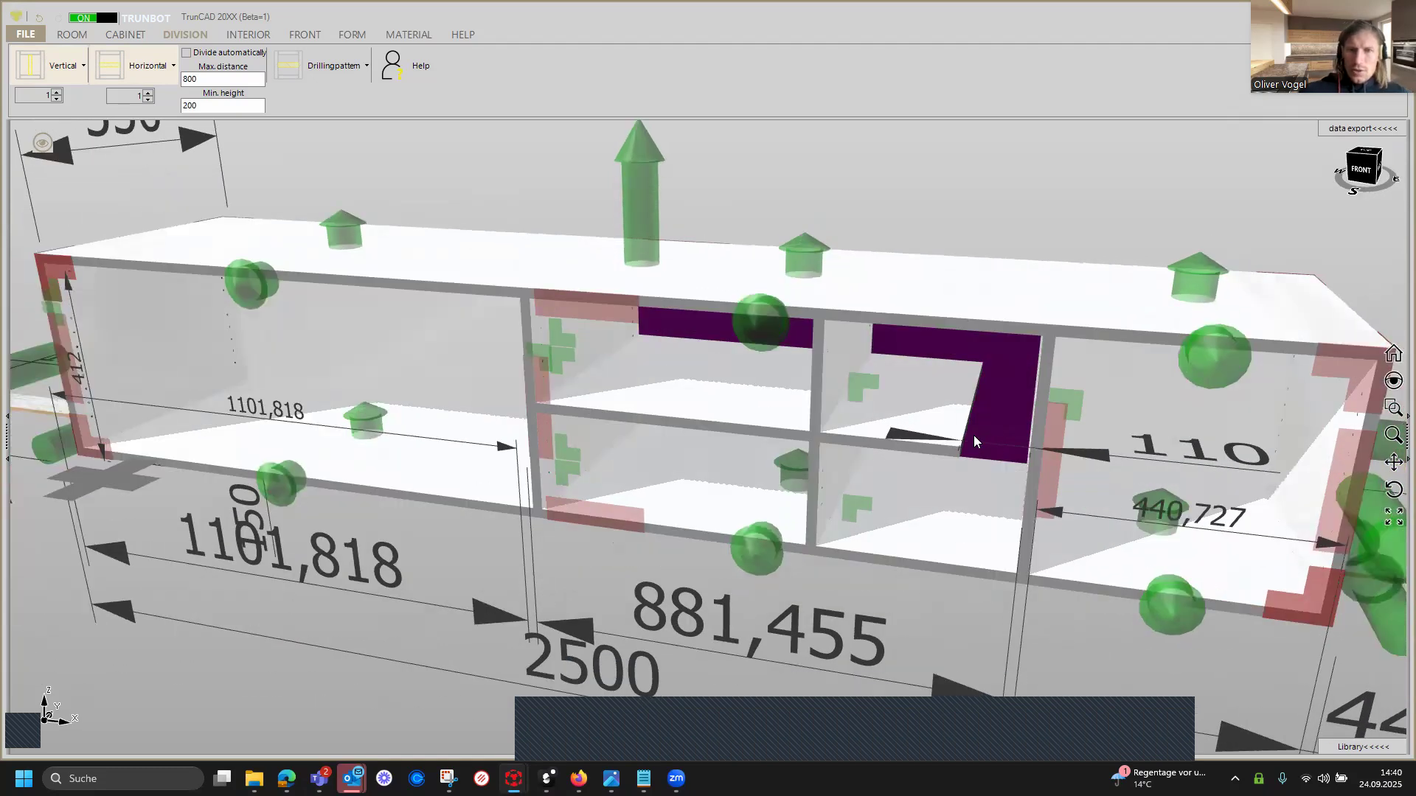
{"action": "left_click", "coordinate": [1094, 454]}
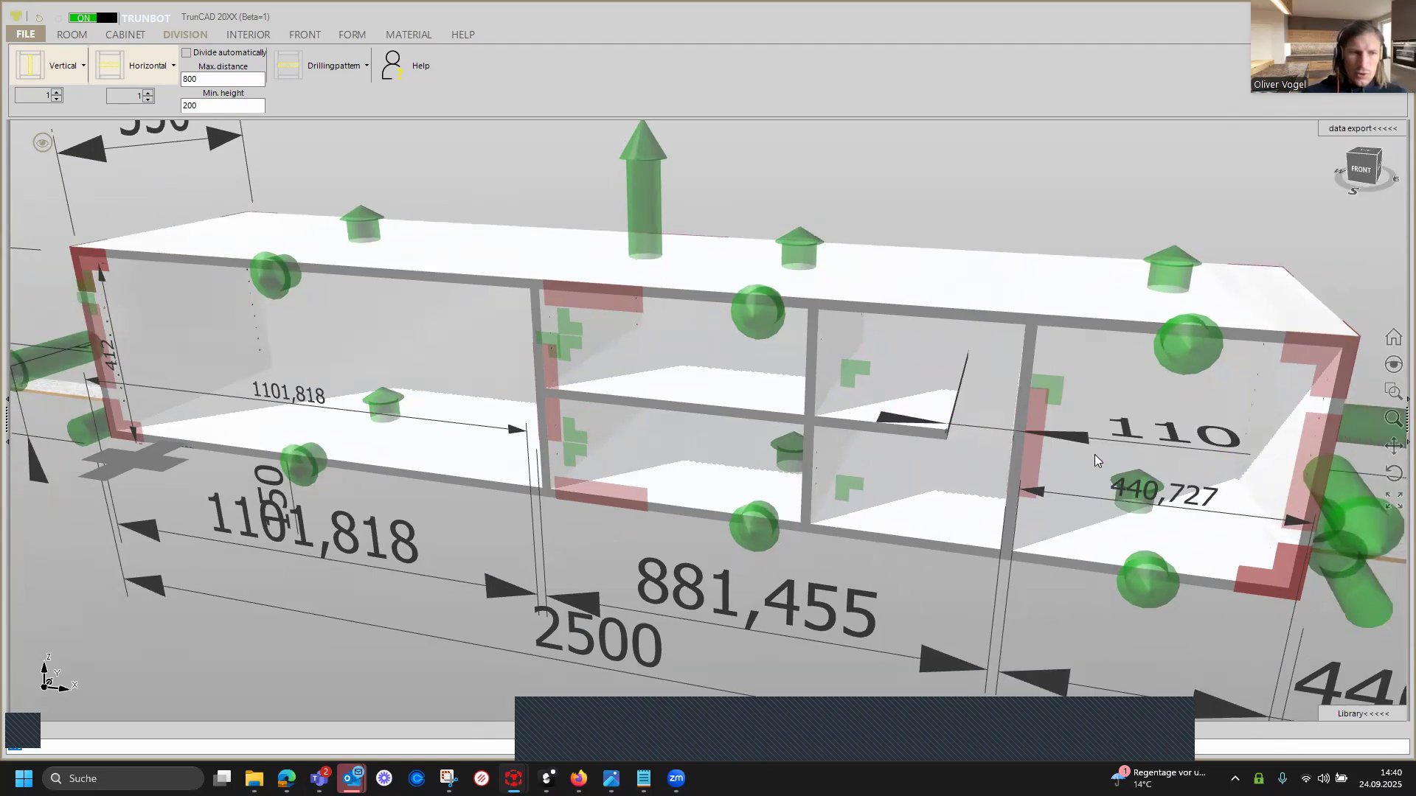
{"action": "type", "text": "1"}
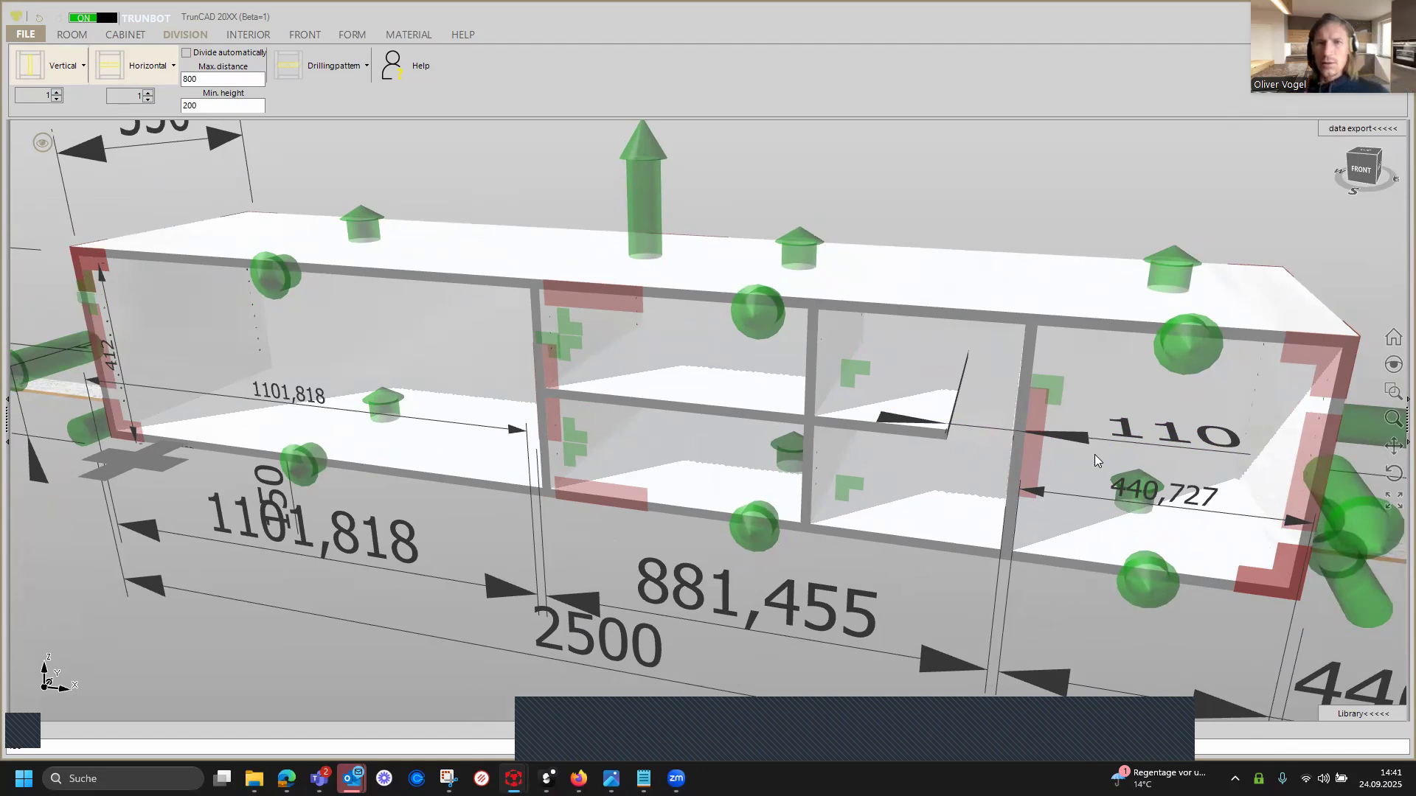
{"action": "key", "text": "Return"}
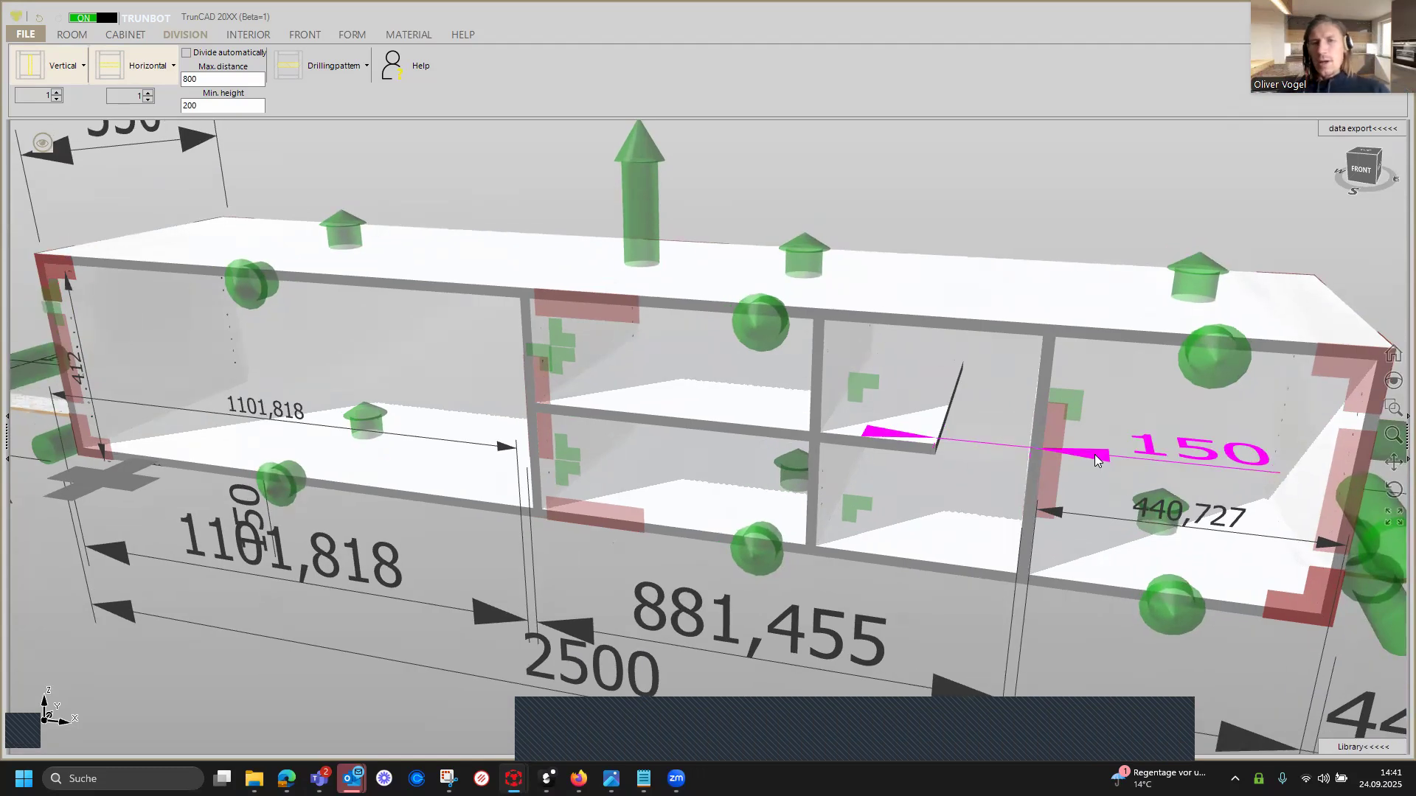
Hide the touch areas on the lowboard again, keeping the dimensions displayed.
{"action": "scroll", "coordinate": [1128, 452], "scroll_direction": "down", "scroll_amount": 2}
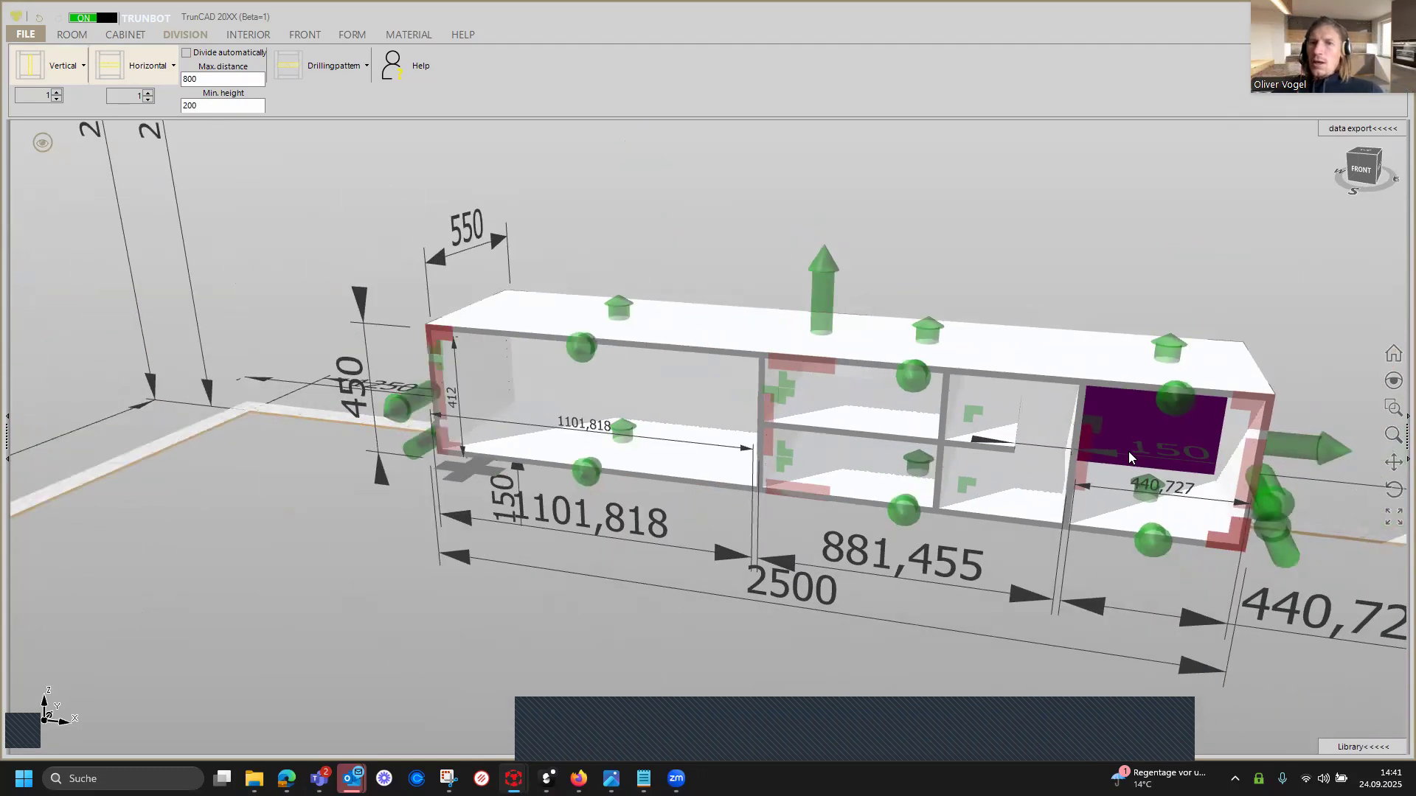
{"action": "middle_click_drag", "start_coordinate": [892, 299], "coordinate": [873, 308]}
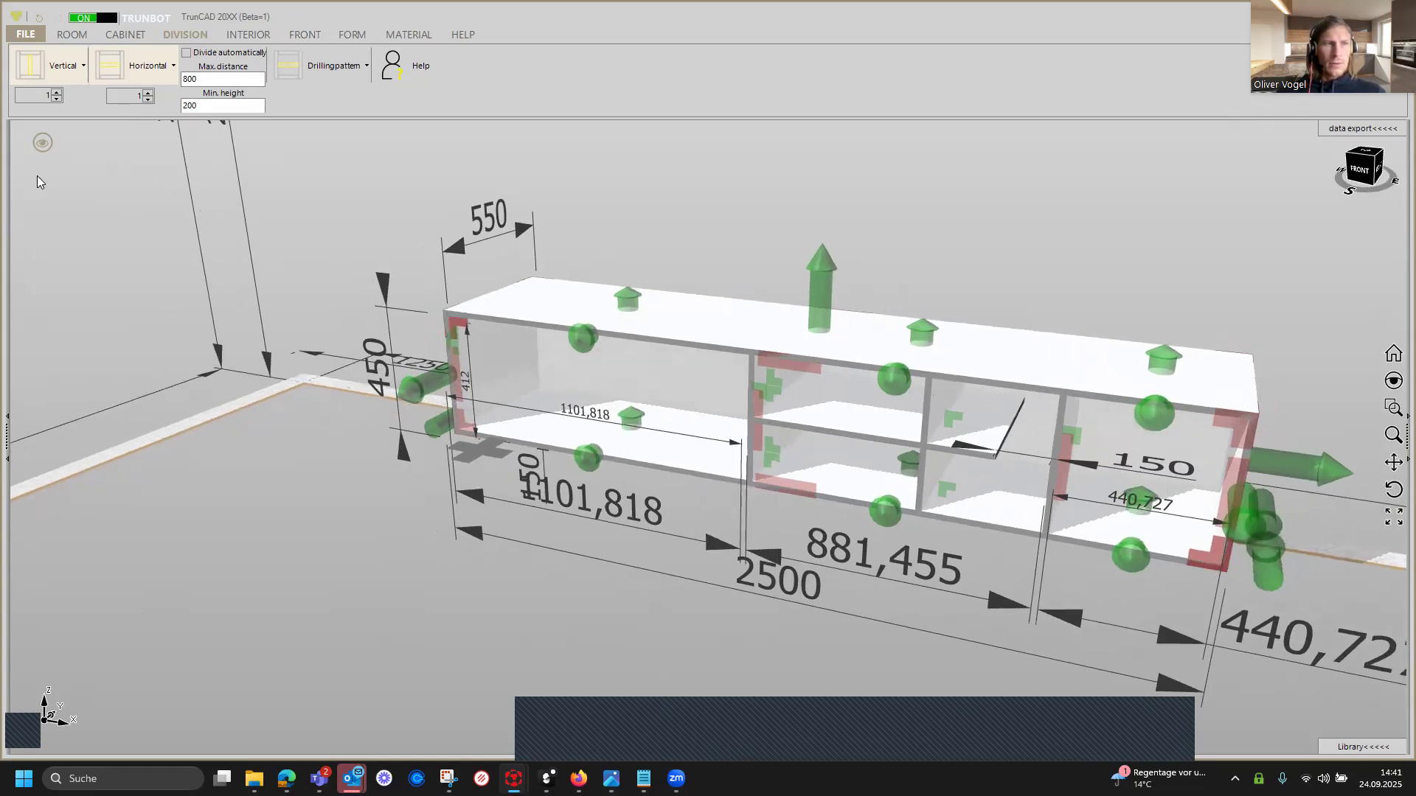
{"action": "left_click", "coordinate": [43, 143]}
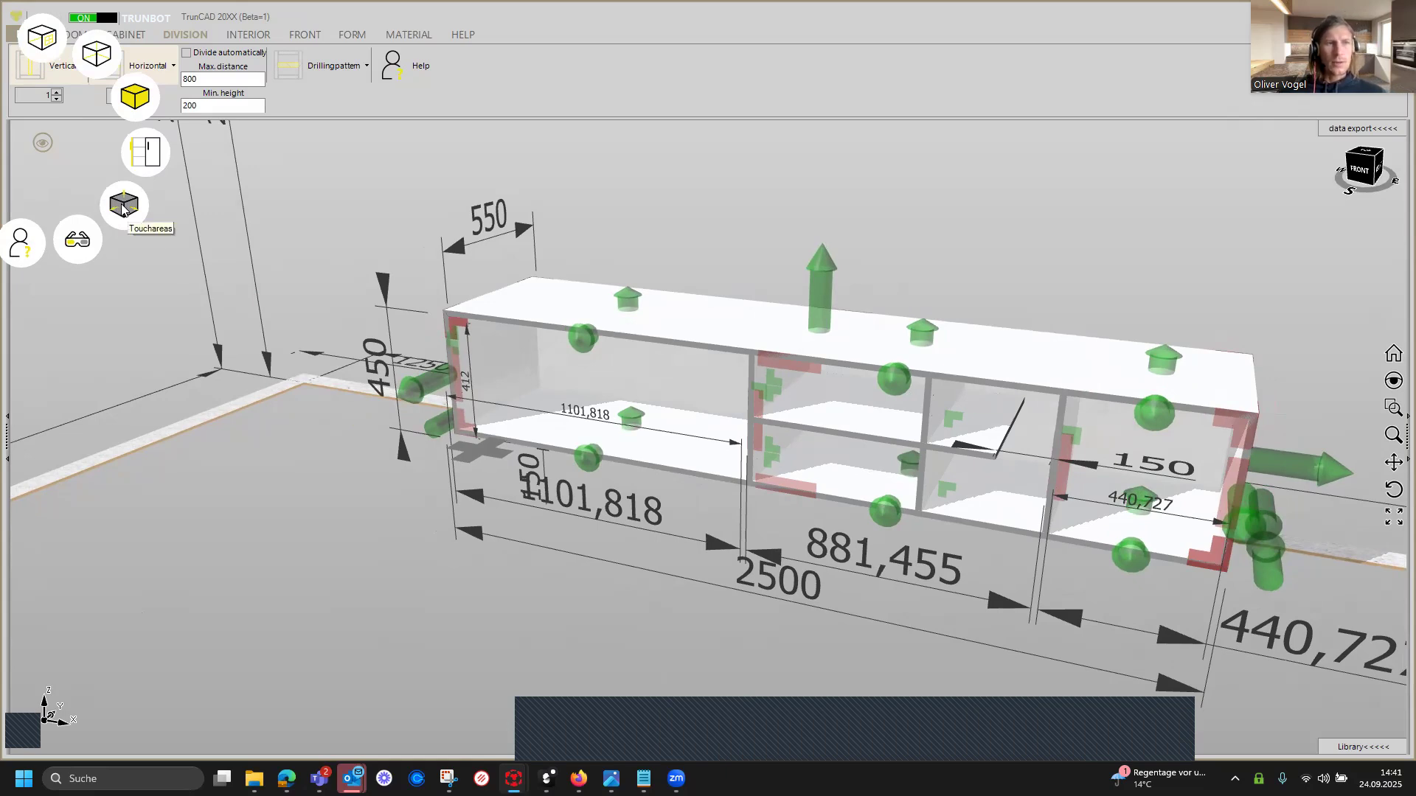
{"action": "left_click", "coordinate": [124, 208]}
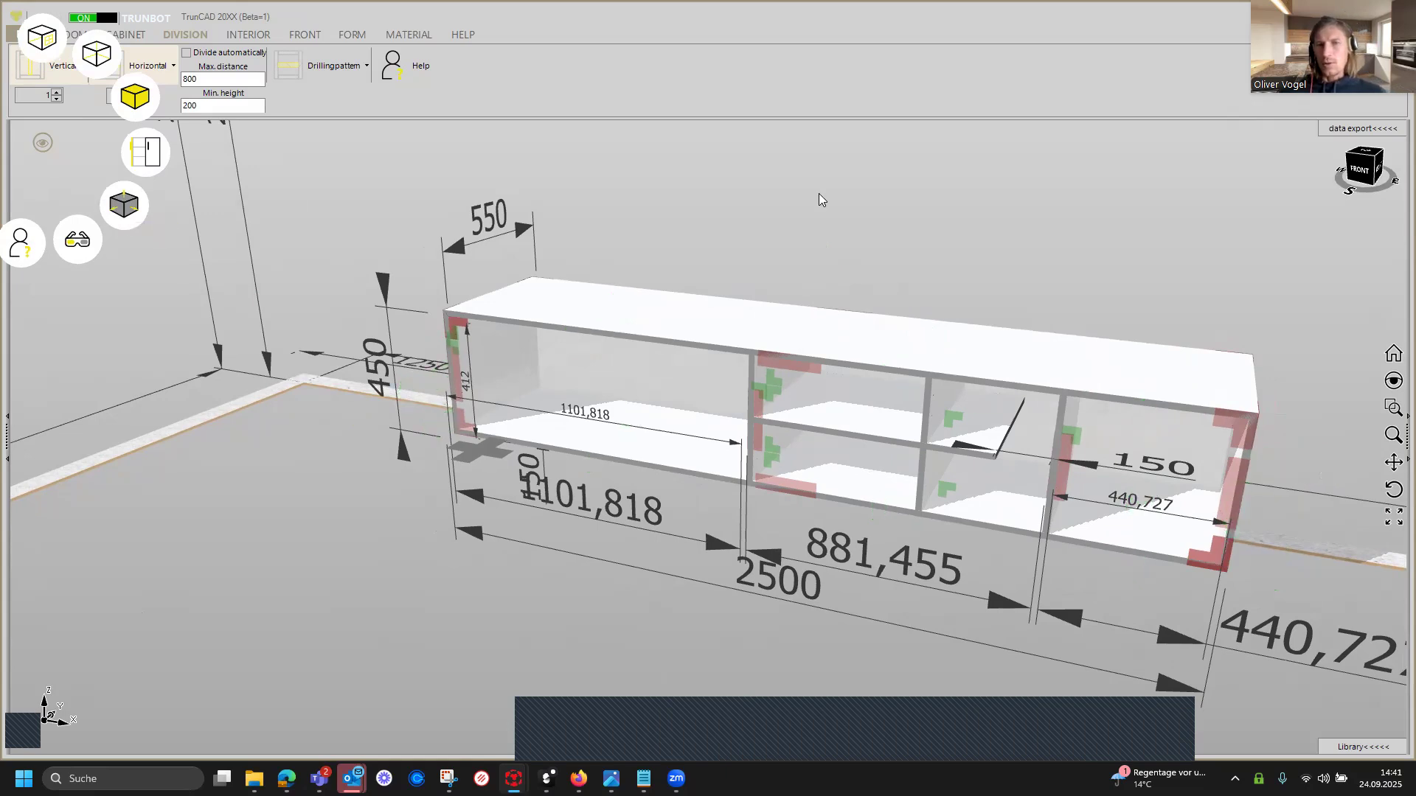
Add 1 adjustable shelf to the lowboard's right compartment.
{"action": "scroll", "coordinate": [863, 273], "scroll_direction": "down", "scroll_amount": 3}
{"action": "middle_click_drag", "start_coordinate": [862, 301], "coordinate": [772, 325]}
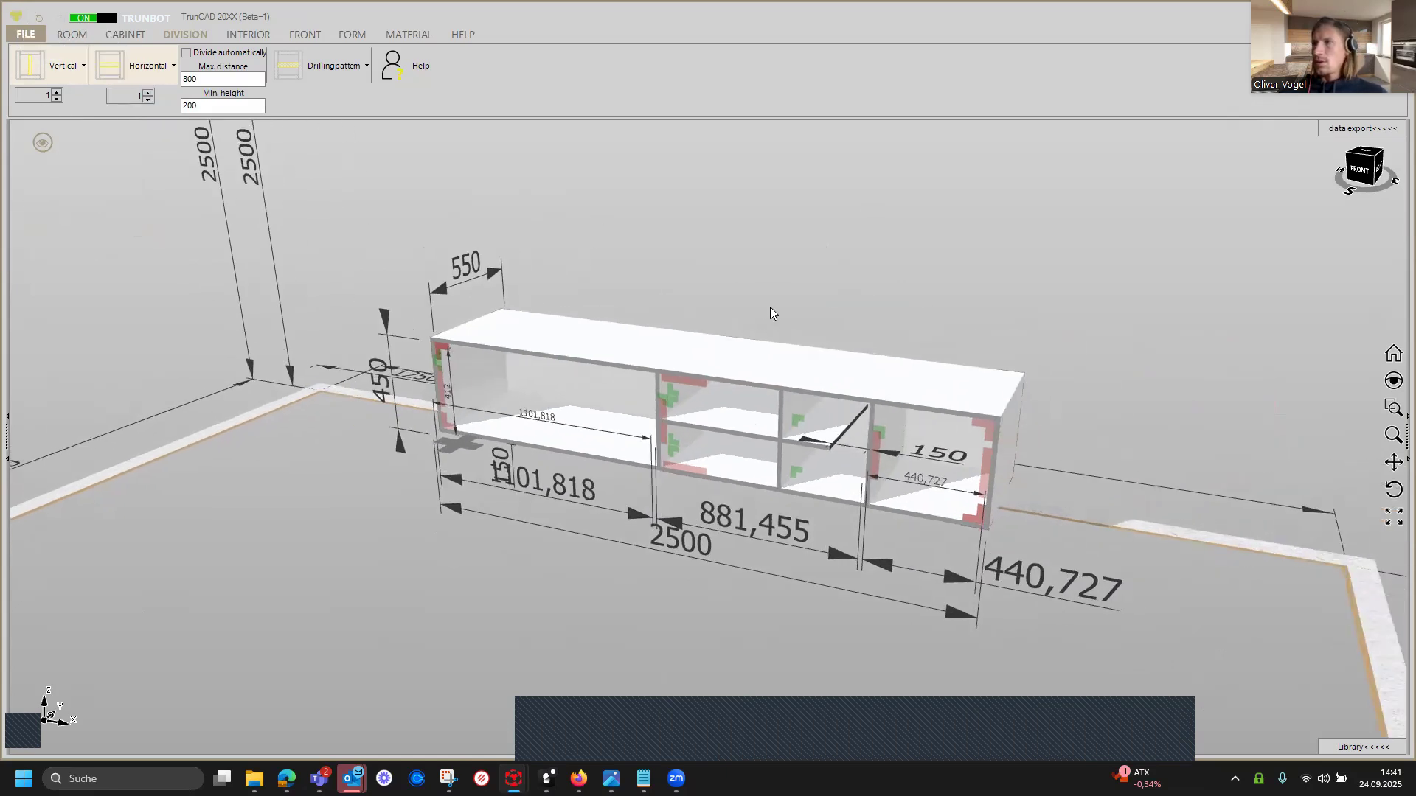
{"action": "middle_click_drag", "start_coordinate": [742, 360], "coordinate": [730, 394]}
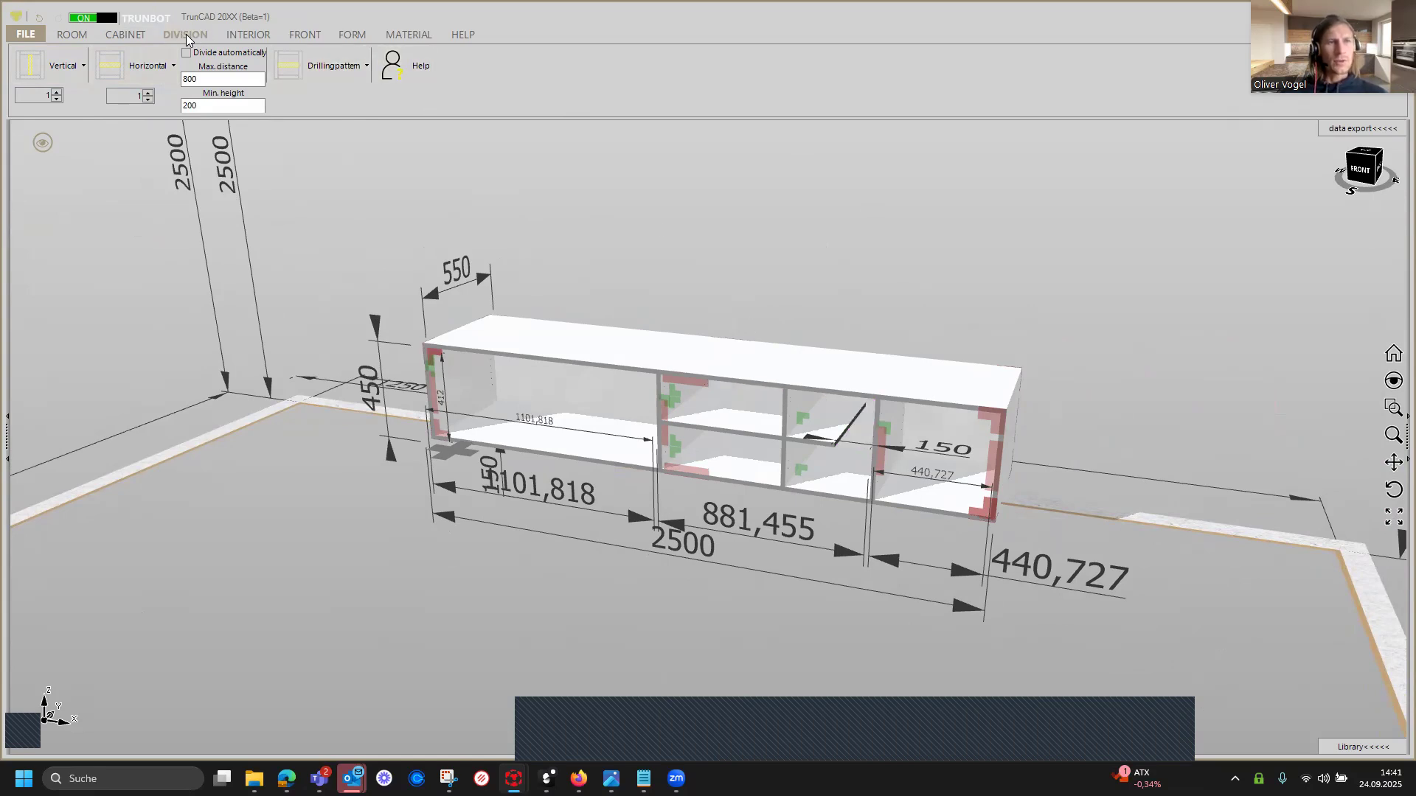
{"action": "left_click", "coordinate": [235, 35]}
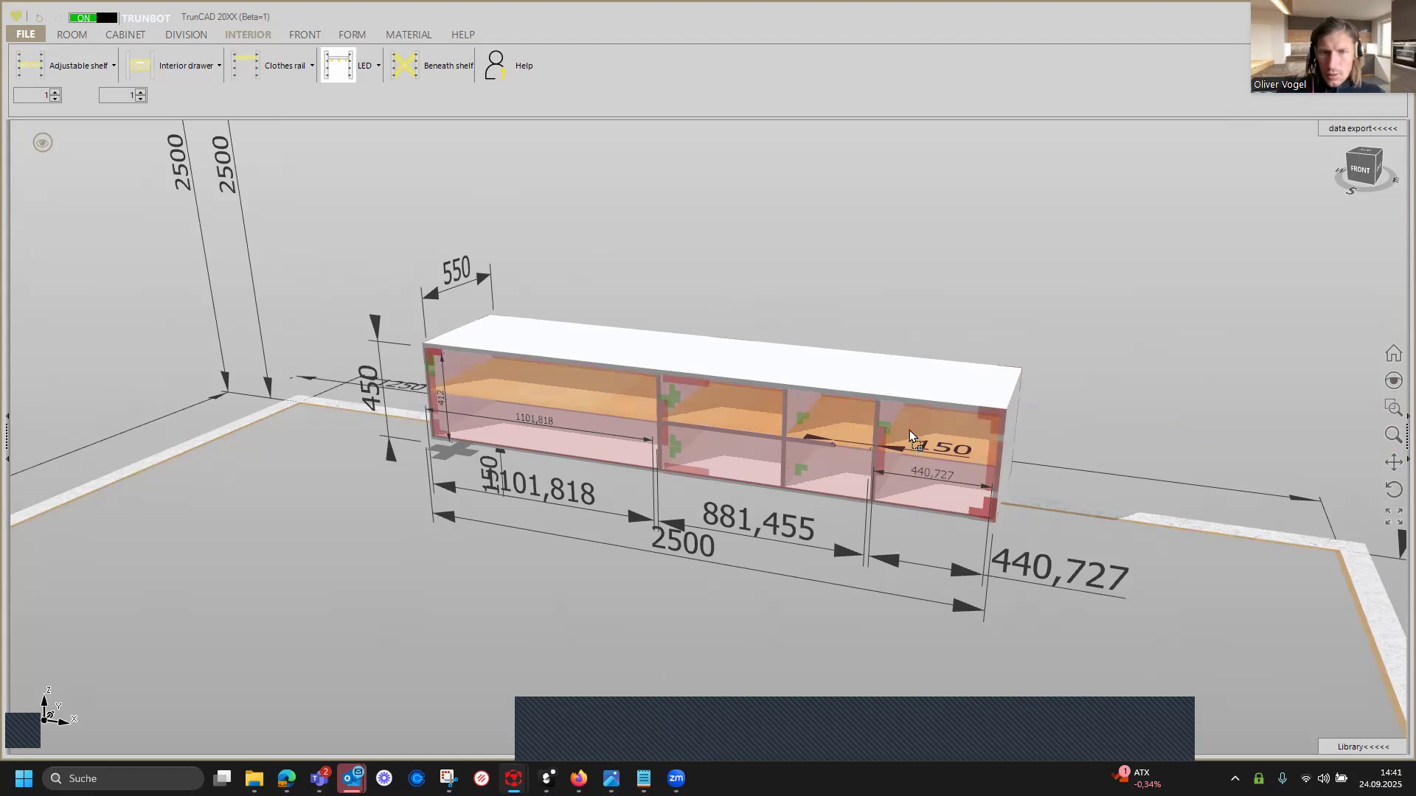
{"action": "left_click", "coordinate": [889, 429]}
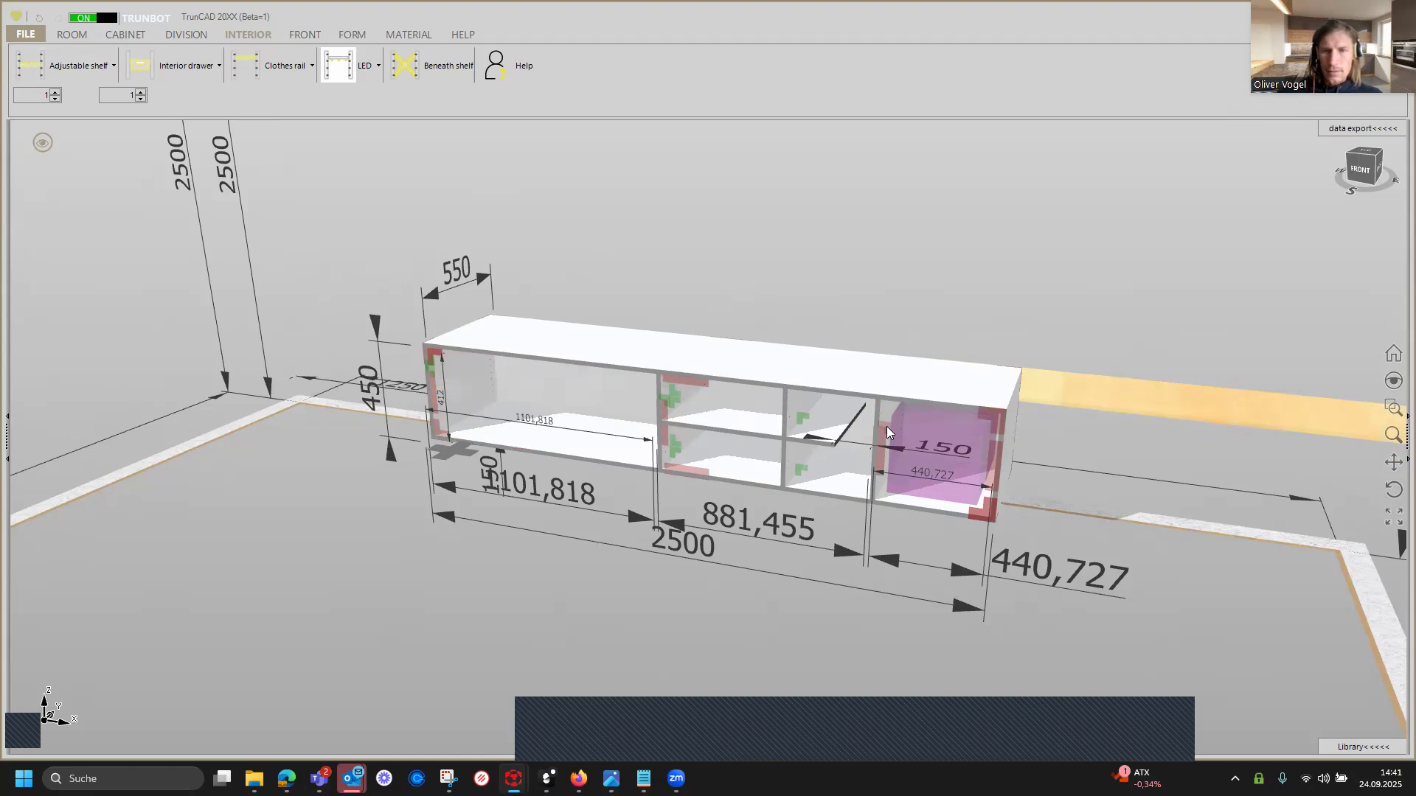
{"action": "scroll", "coordinate": [954, 461], "scroll_direction": "up", "scroll_amount": 1}
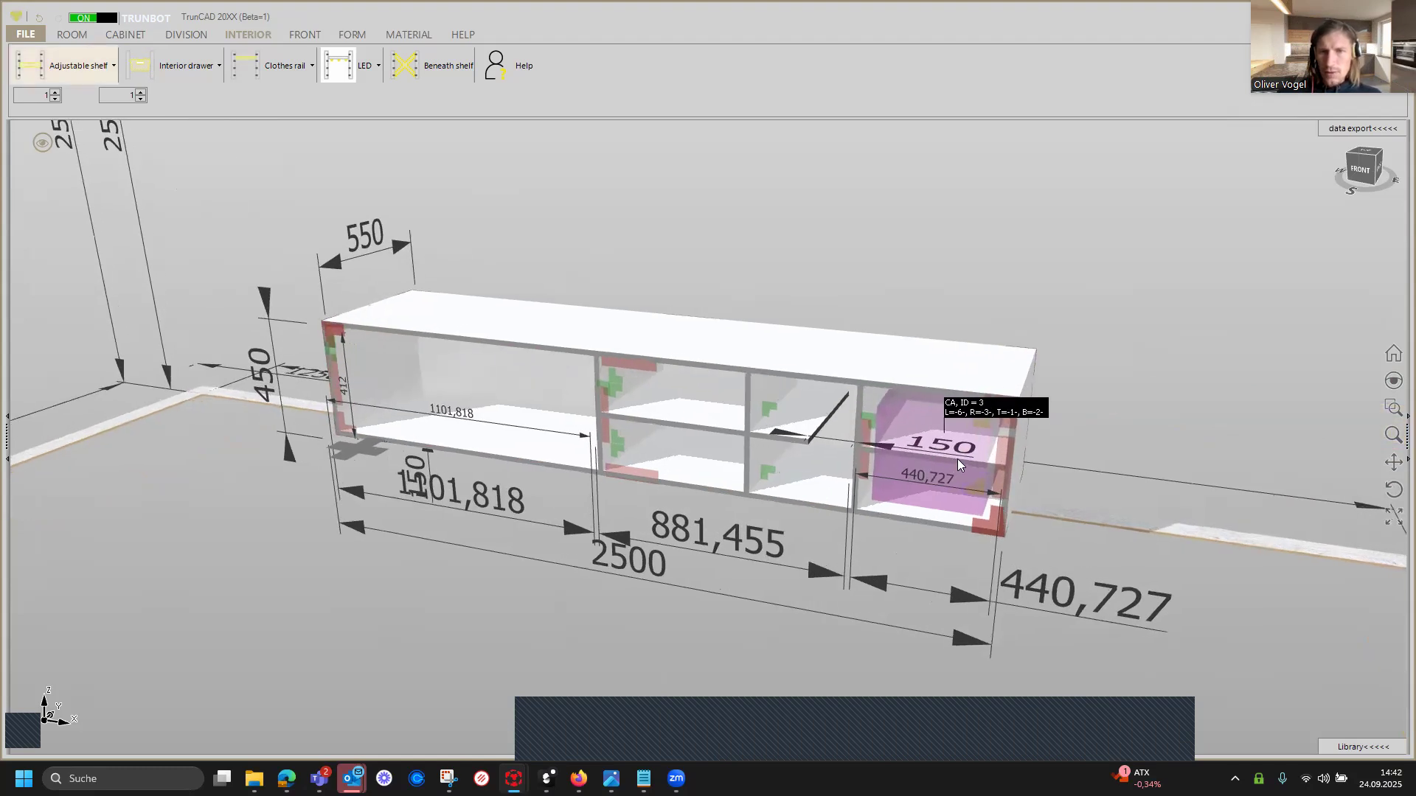
{"action": "scroll", "coordinate": [952, 459], "scroll_direction": "up", "scroll_amount": 2}
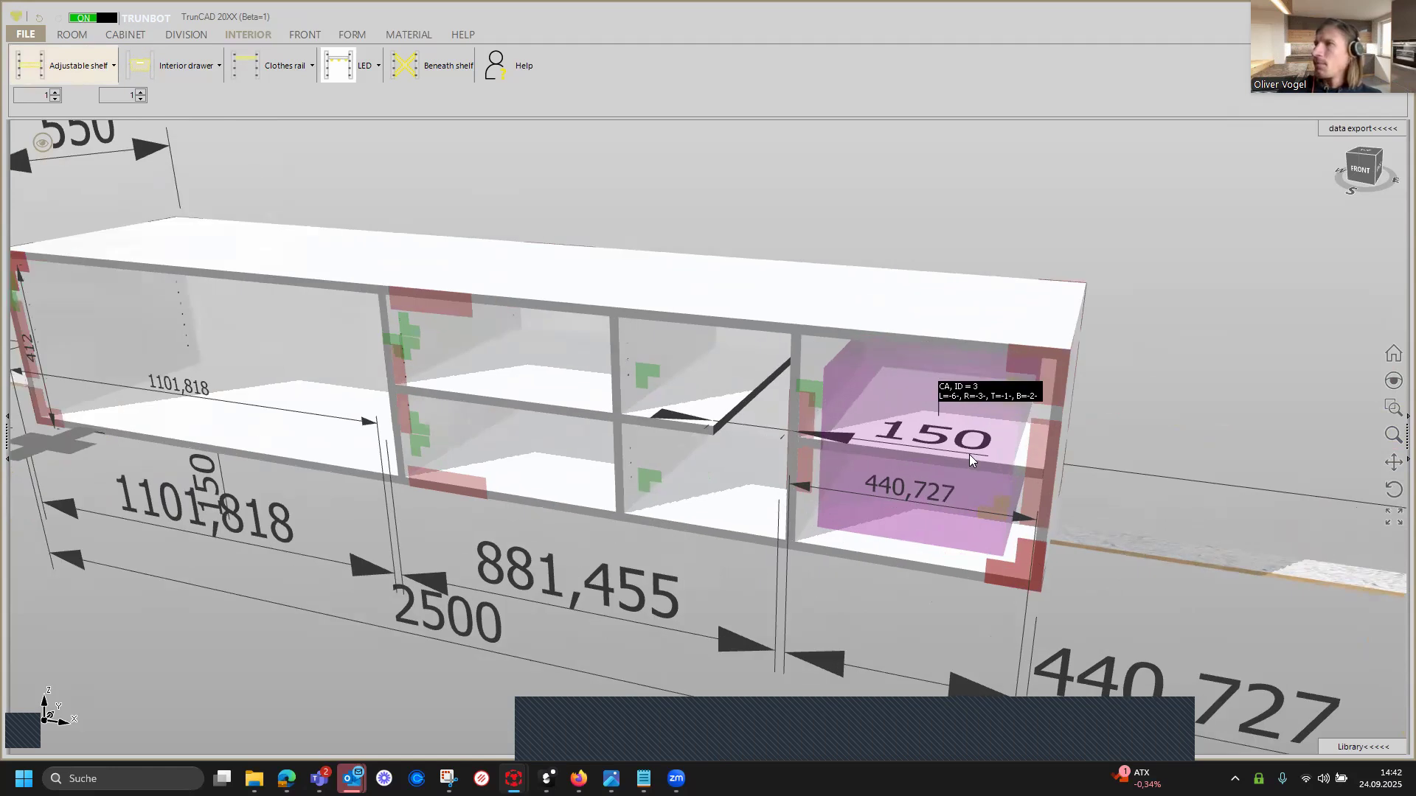
{"action": "middle_click_drag", "start_coordinate": [1106, 413], "coordinate": [1094, 405]}
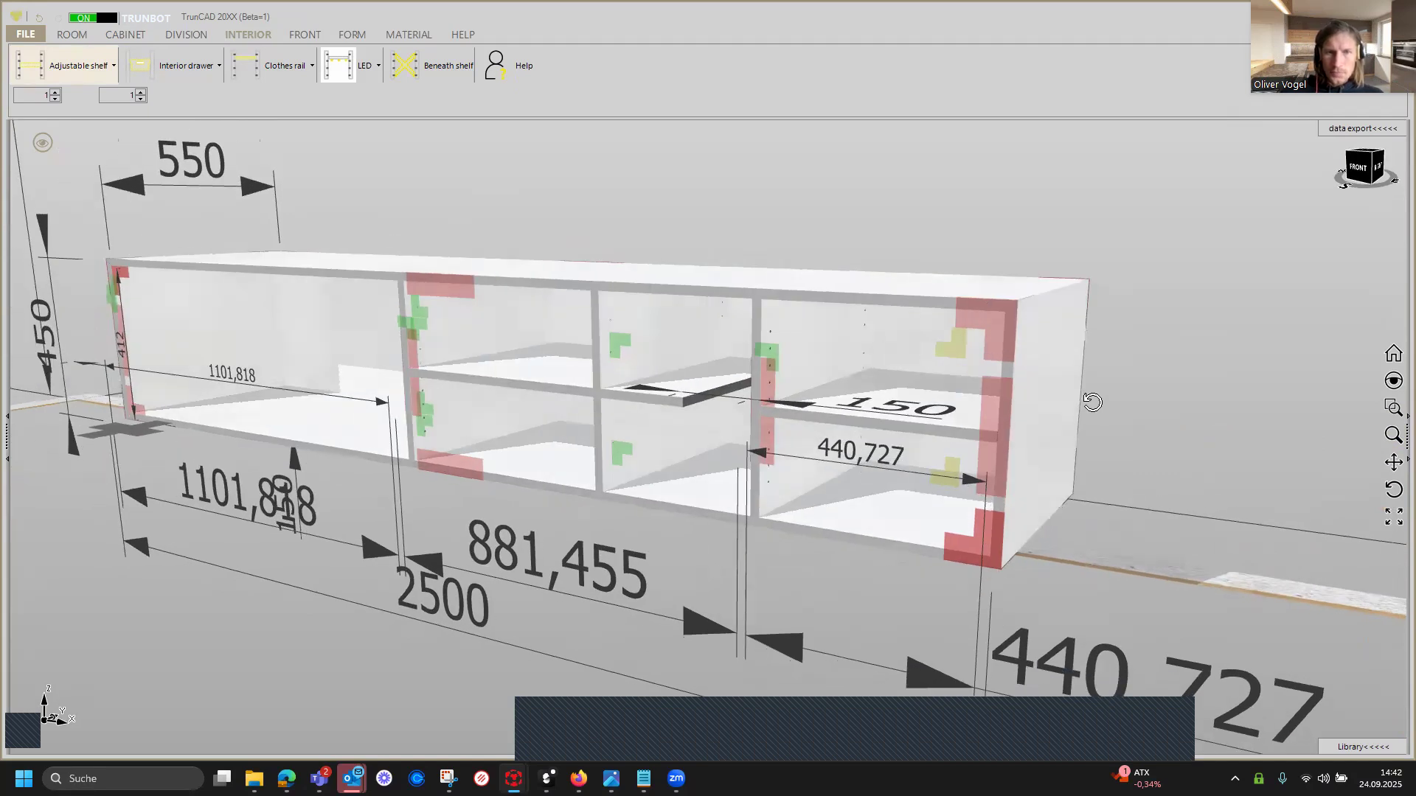
Cycle the display style through the transparent view to solid panels with black edges and clearly drawn drill holes.
{"action": "left_click", "coordinate": [44, 148]}
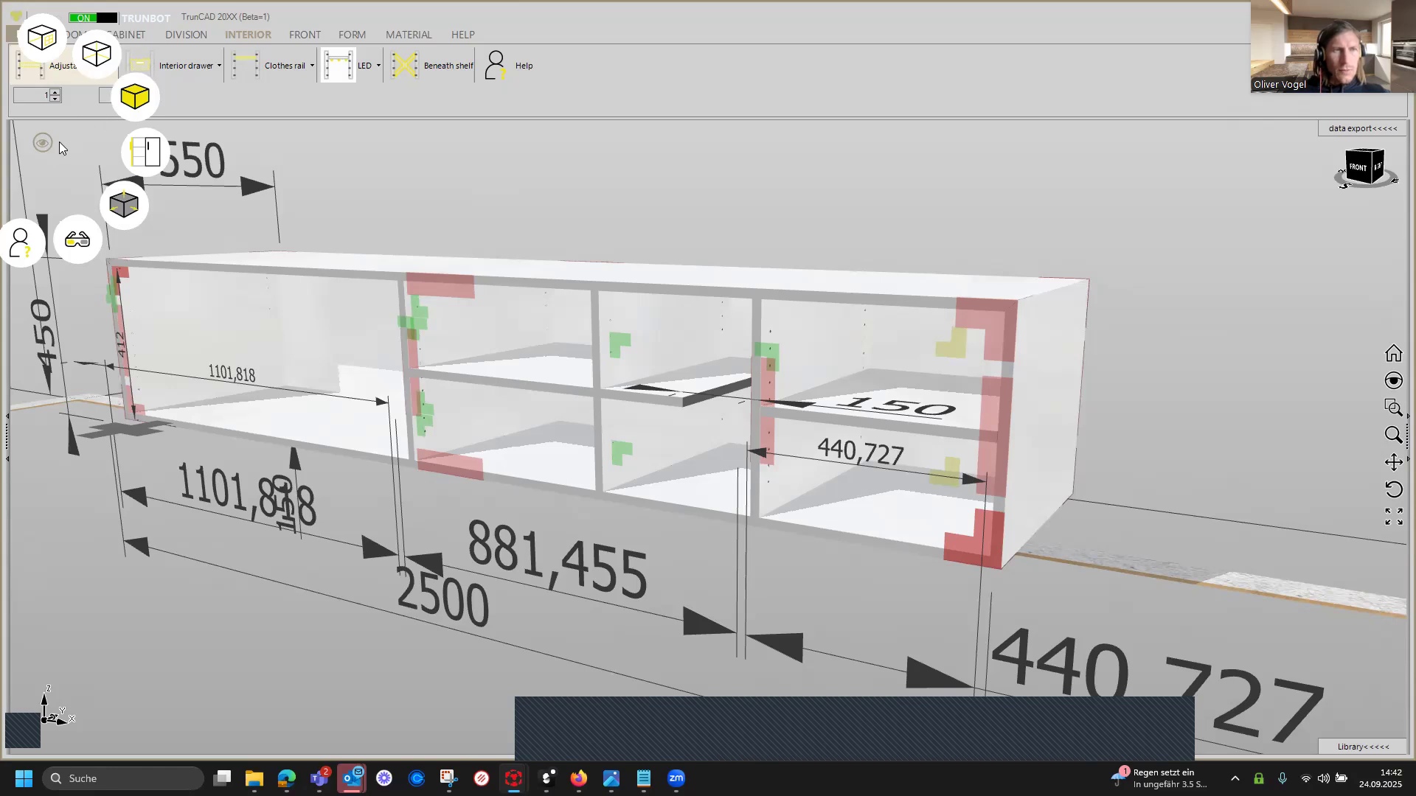
{"action": "left_click", "coordinate": [137, 100]}
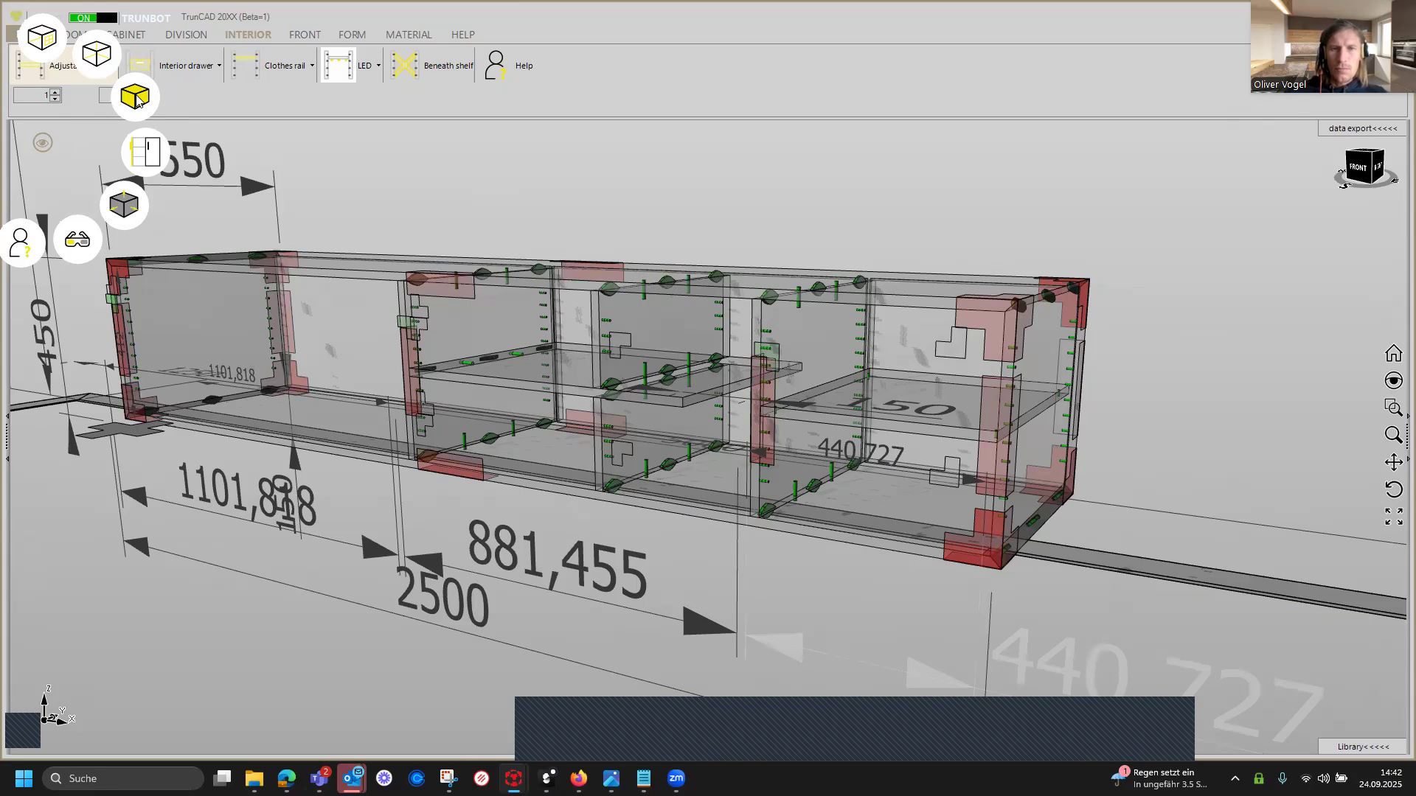
{"action": "left_click", "coordinate": [137, 99]}
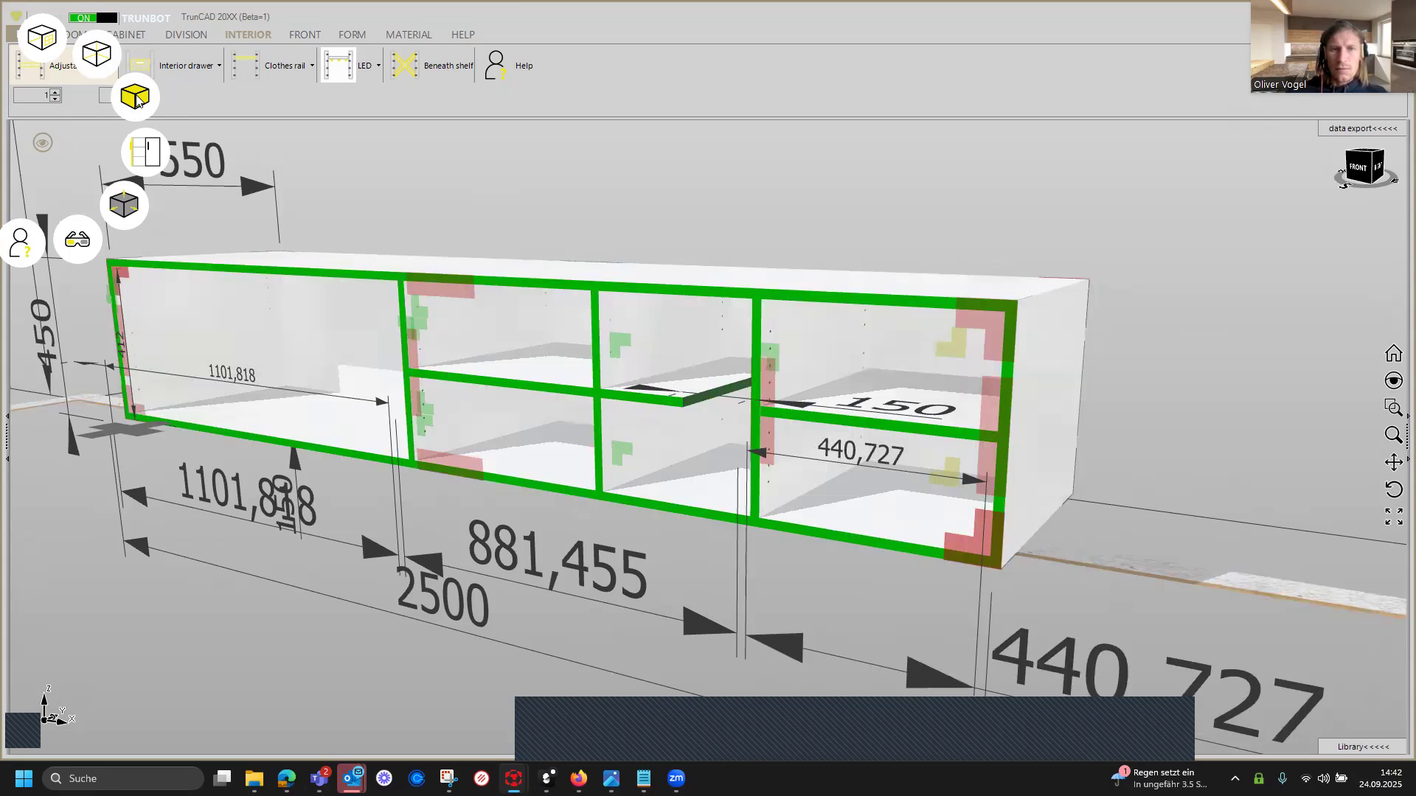
{"action": "left_click", "coordinate": [136, 99]}
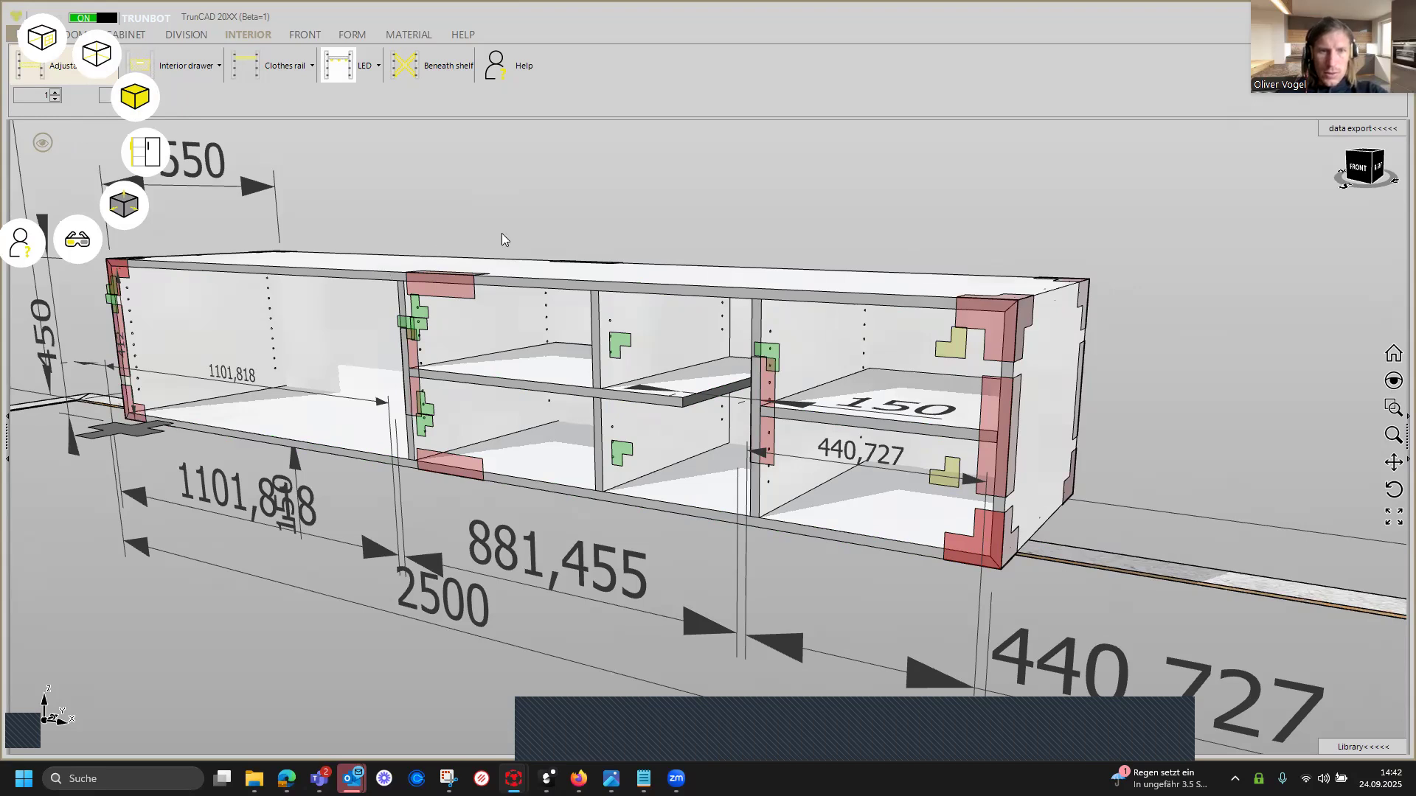
{"action": "left_click", "coordinate": [621, 215]}
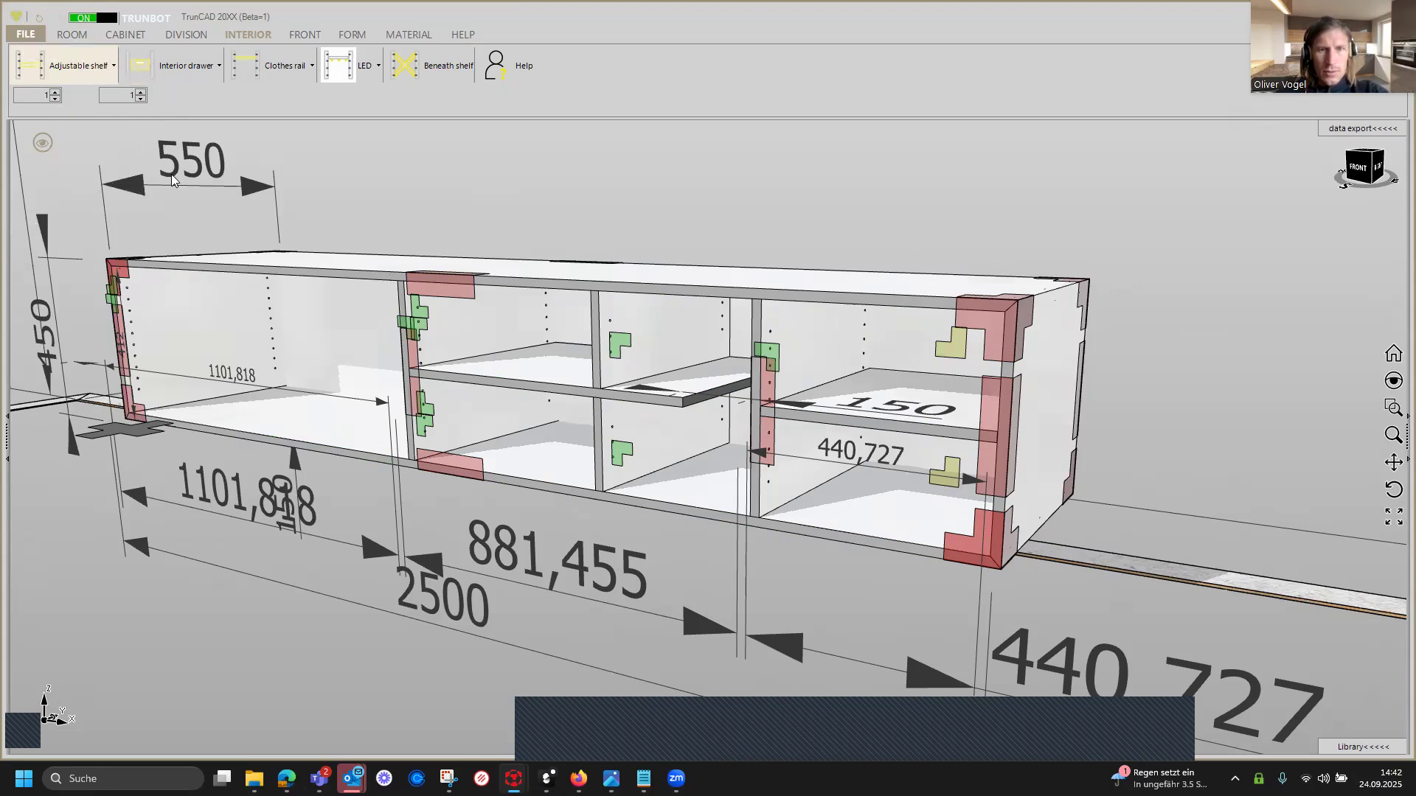
Change the adjustable shelf's drilling from a passing row of holes to a group of 5 holes.
{"action": "left_click", "coordinate": [98, 71]}
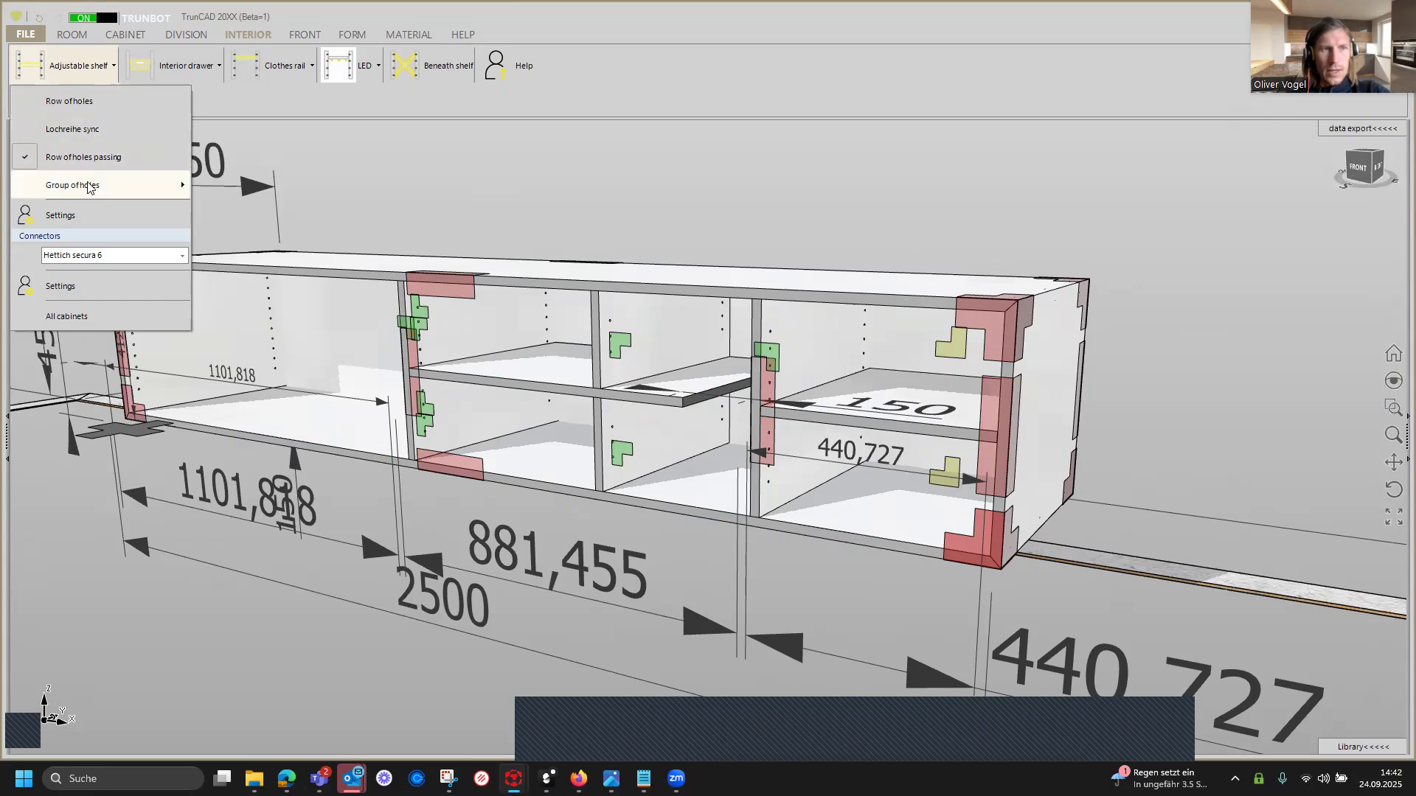
{"action": "mouse_move", "coordinate": [88, 190]}
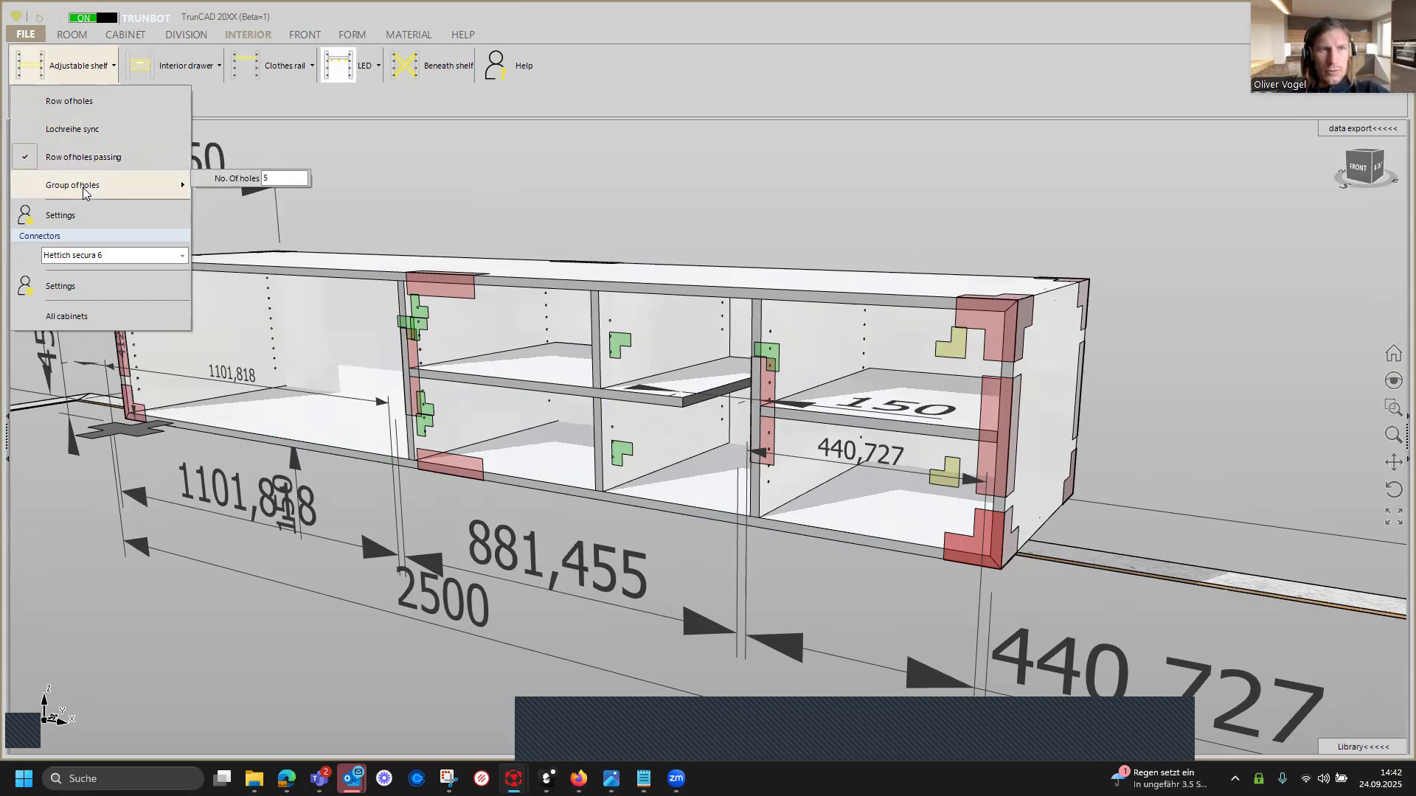
{"action": "left_click", "coordinate": [83, 188]}
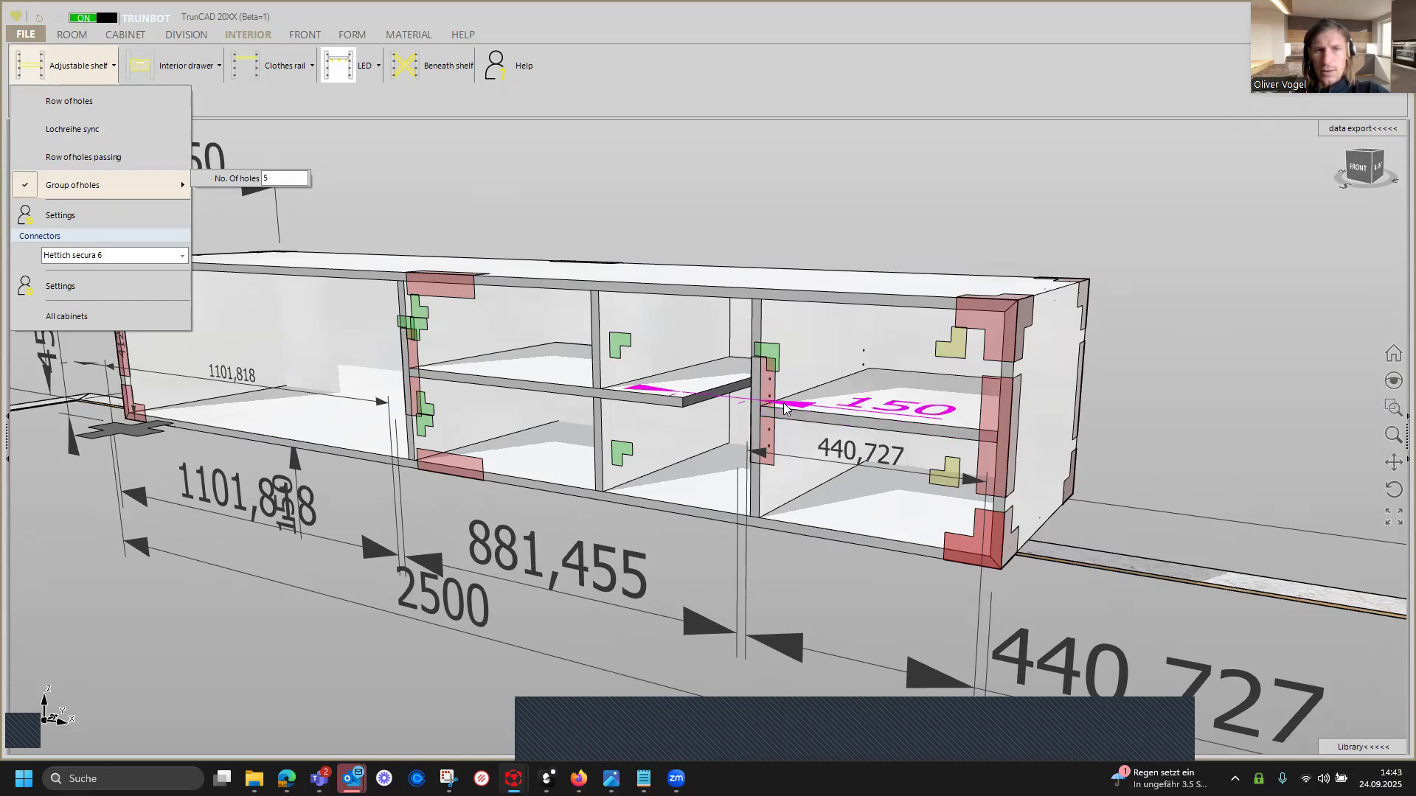
{"action": "scroll", "coordinate": [783, 402], "scroll_direction": "up", "scroll_amount": 2}
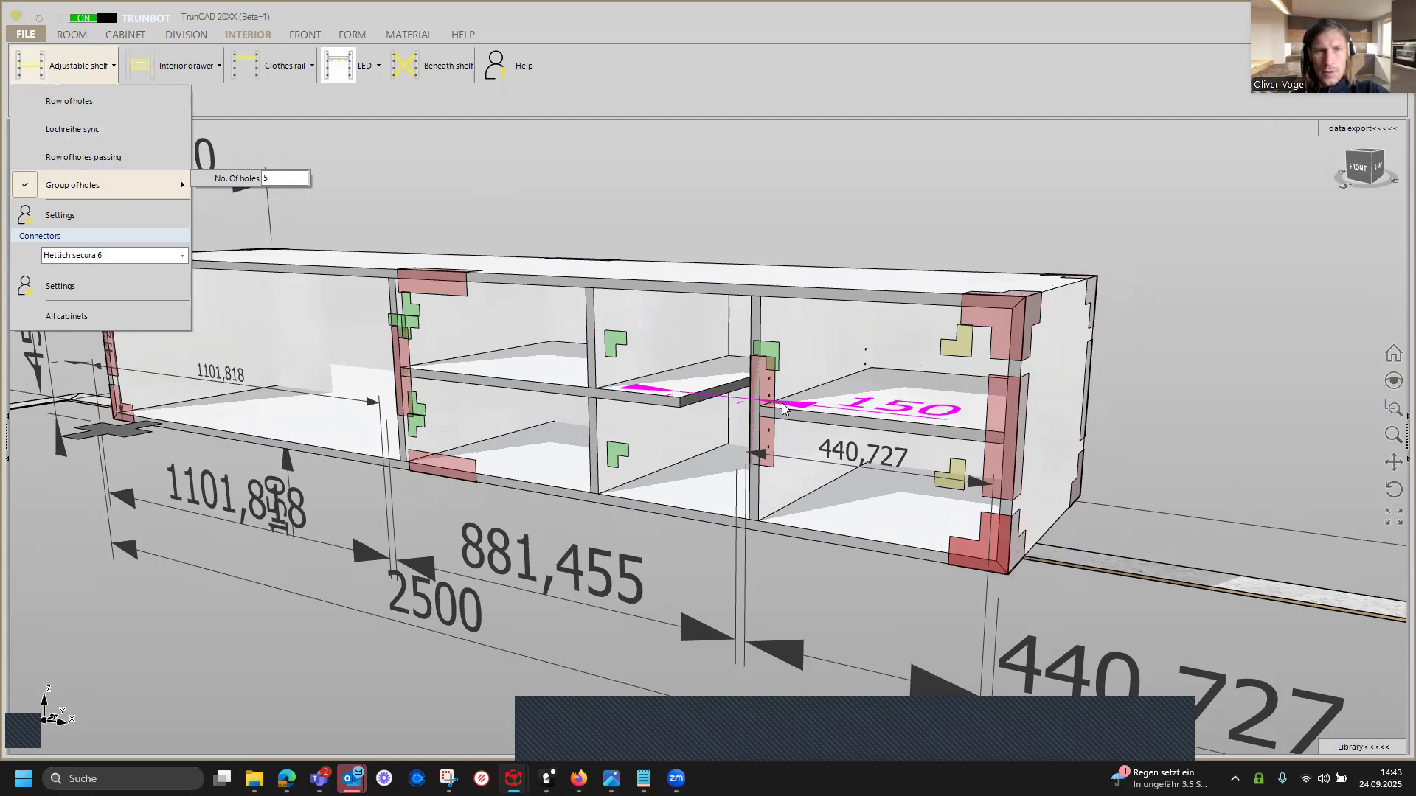
Try 3 and then 7 holes for the adjustable shelf's hole group, and restore the count to 5.
{"action": "double_click", "coordinate": [281, 181]}
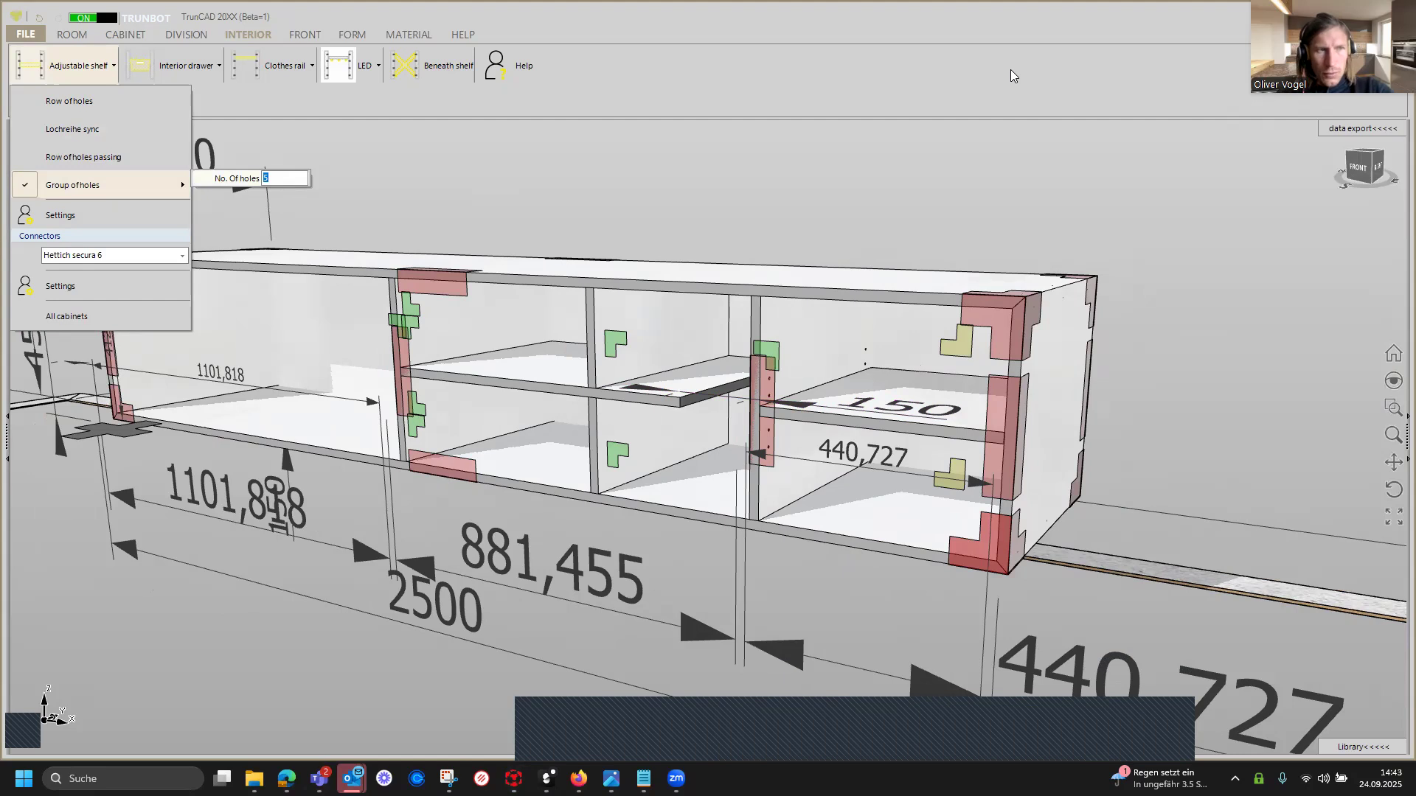
{"action": "type", "text": "3"}
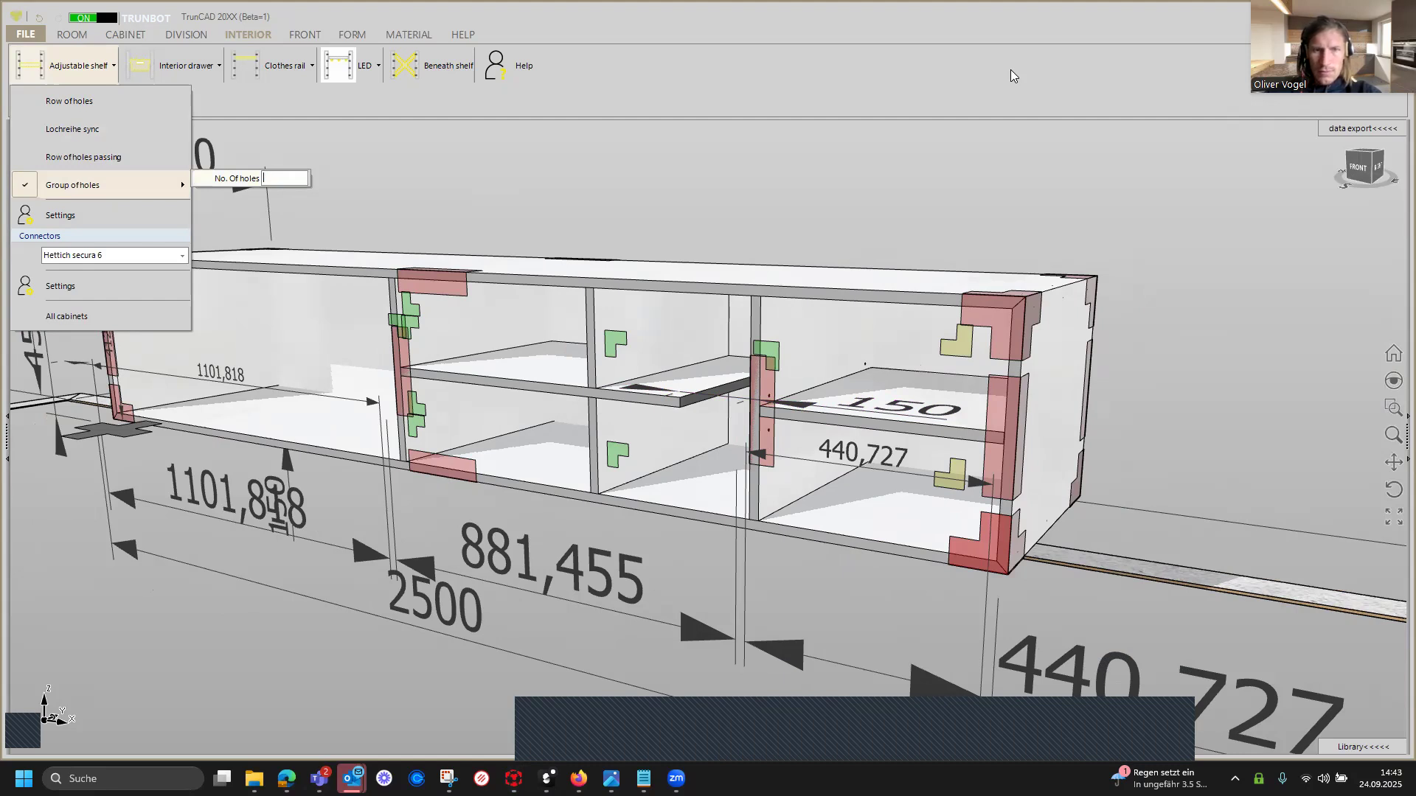
{"action": "type", "text": "7"}
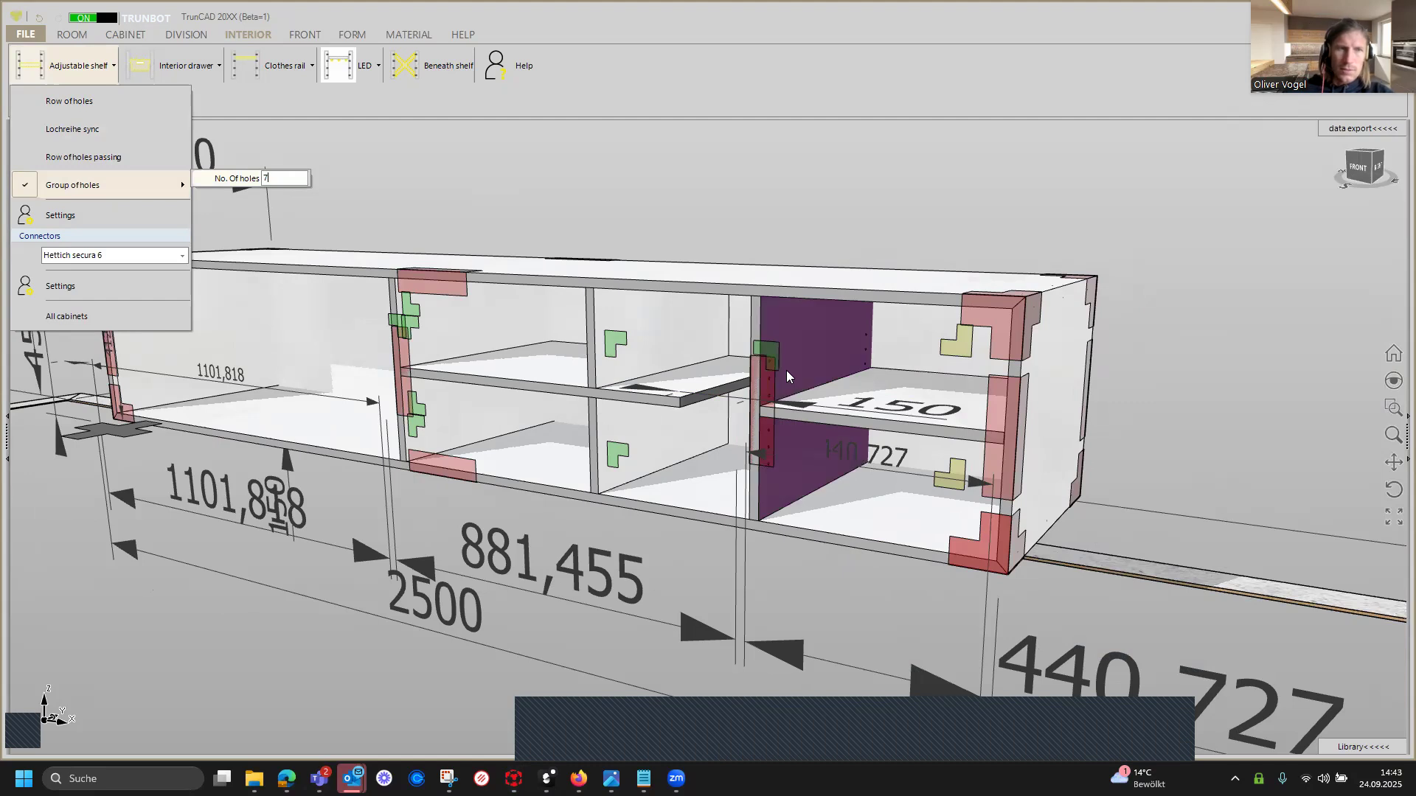
{"action": "key", "text": "BackSpace"}
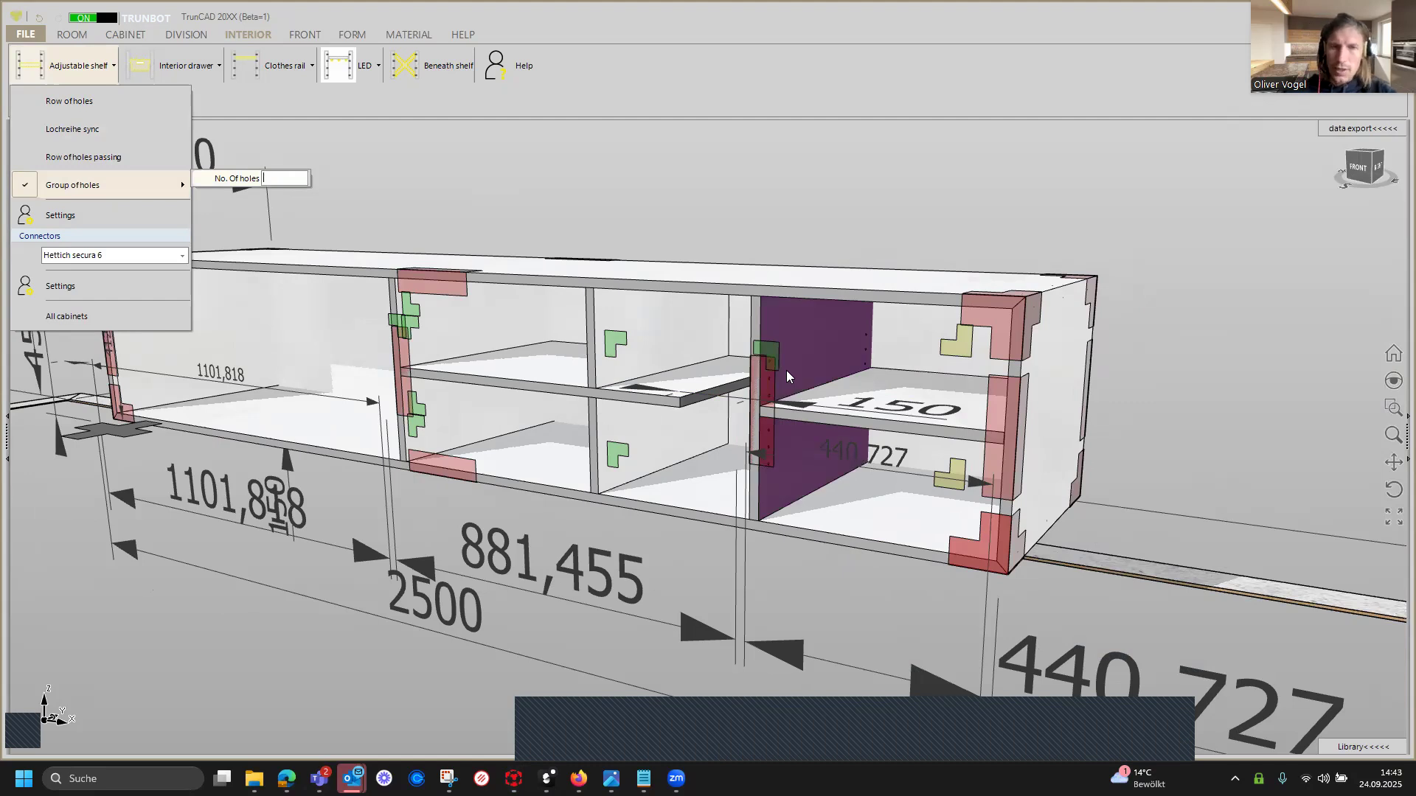
{"action": "type", "text": "5"}
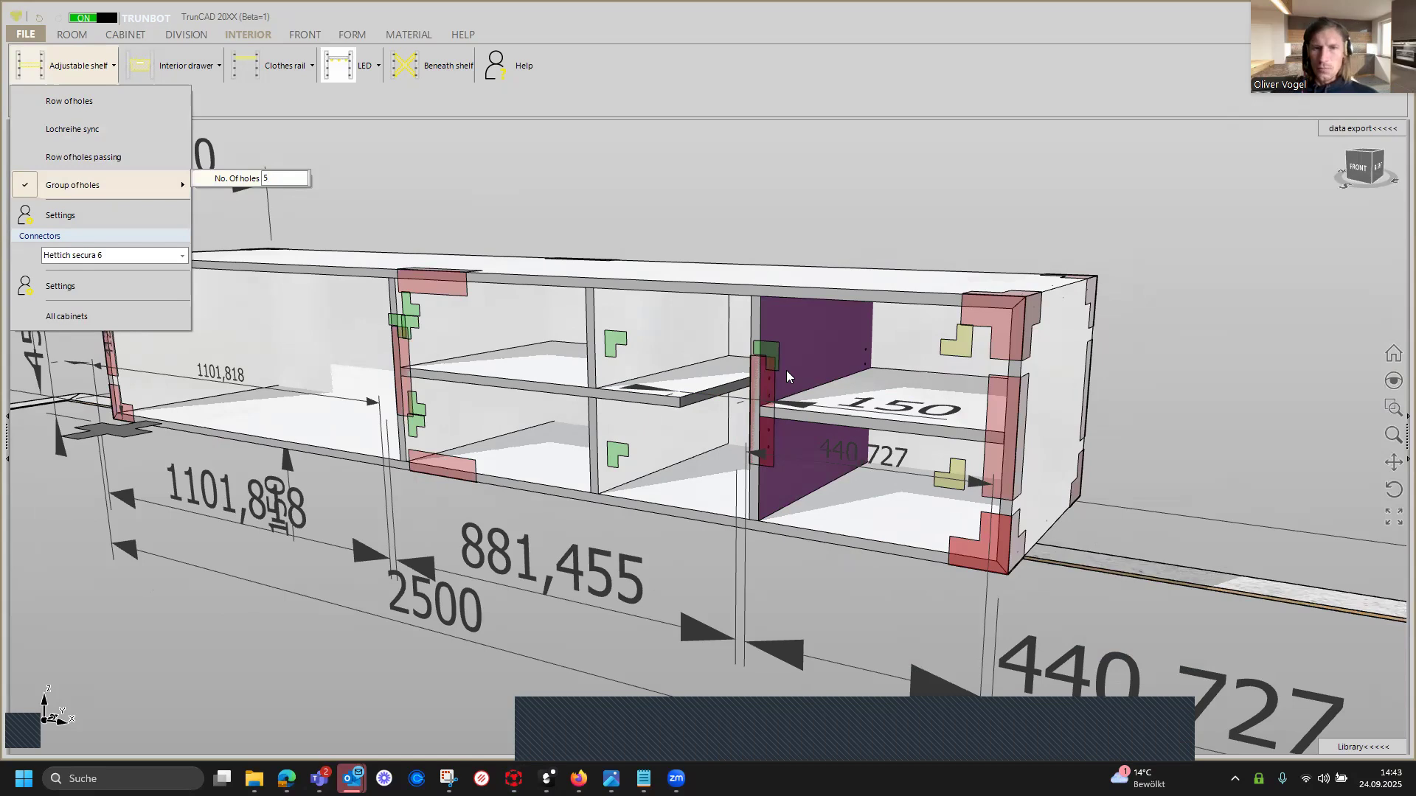
{"action": "left_click", "coordinate": [770, 427]}
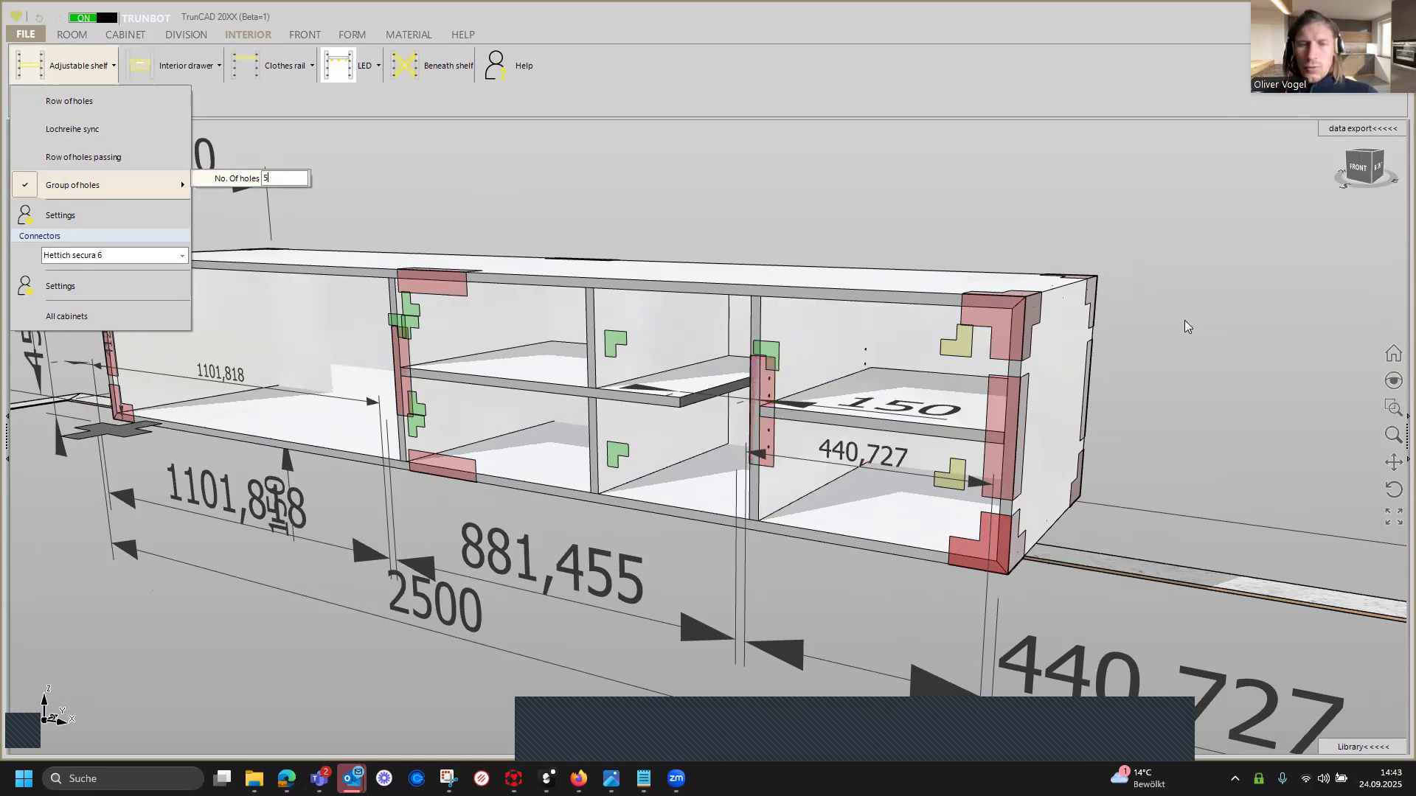
{"action": "scroll", "coordinate": [786, 399], "scroll_direction": "up", "scroll_amount": 3}
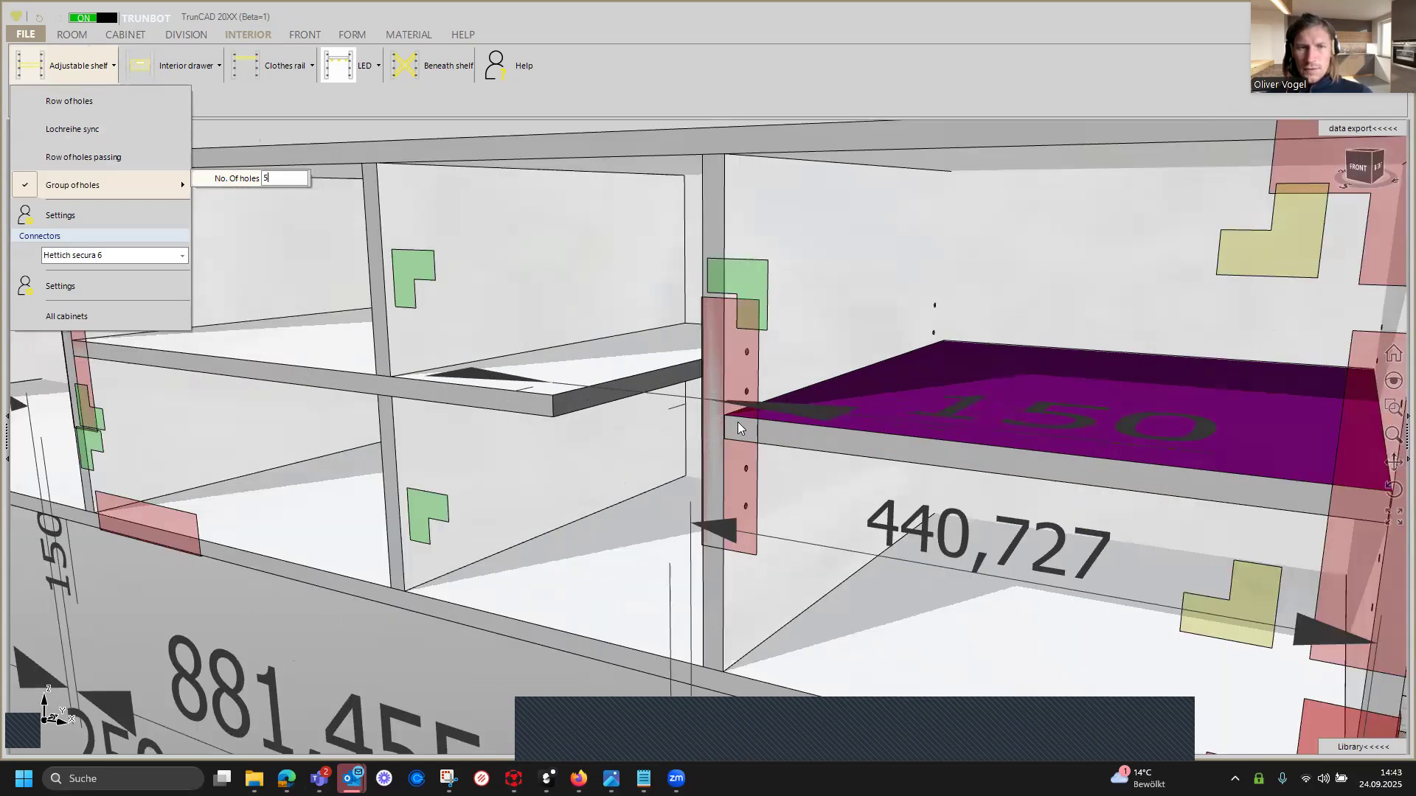
{"action": "scroll", "coordinate": [751, 279], "scroll_direction": "down", "scroll_amount": 2}
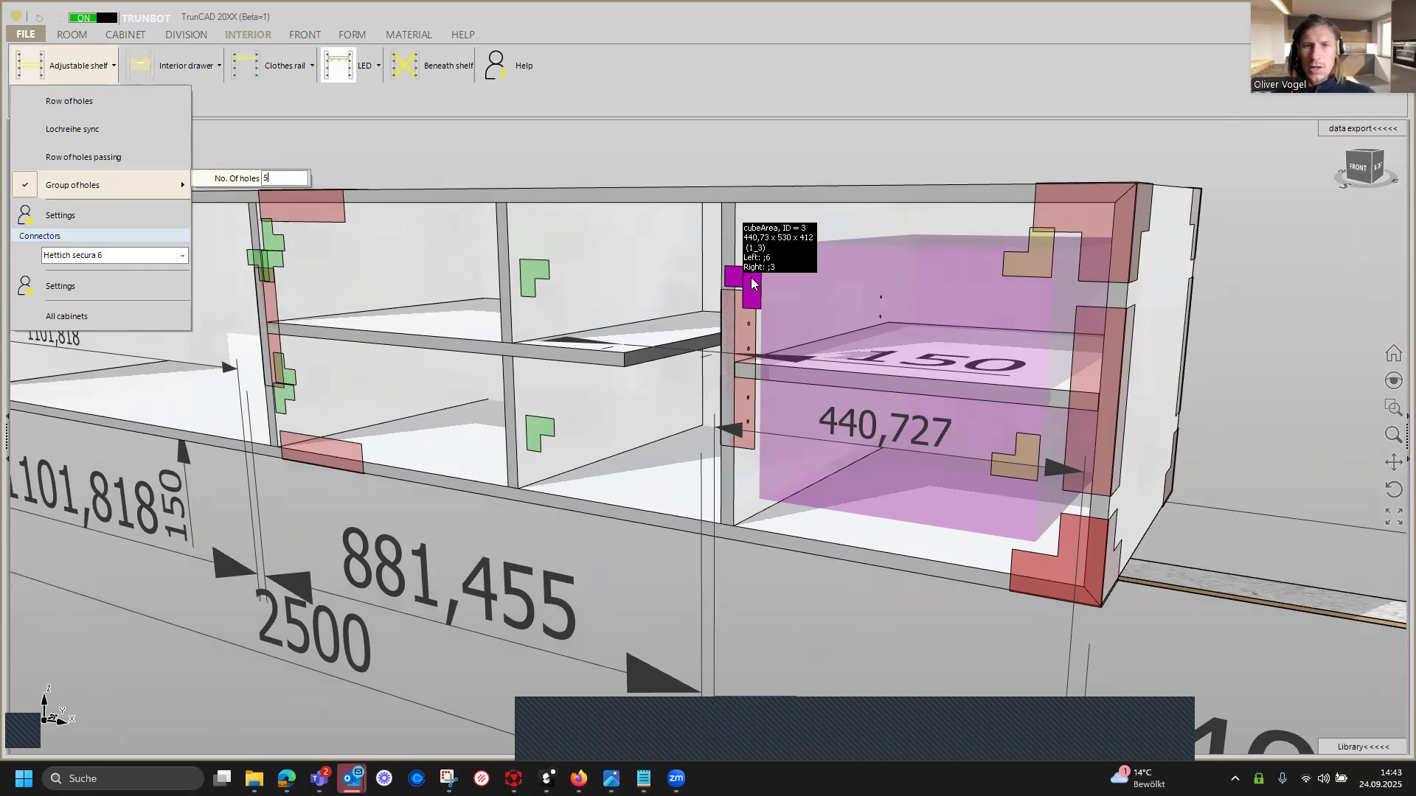
Set the adjustable shelf and its hole groups back from the front edge in the lowboard's right compartment.
{"action": "right_click", "coordinate": [751, 283]}
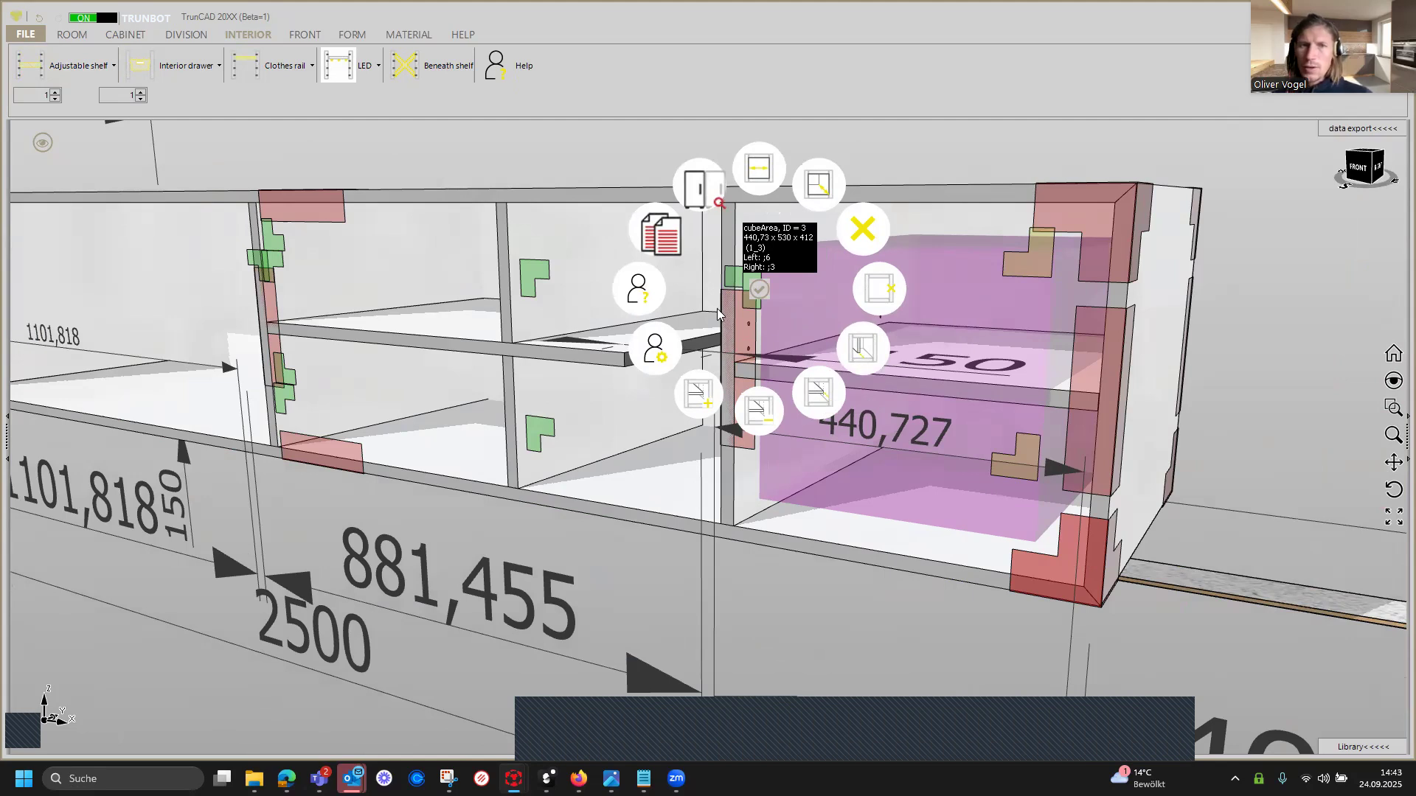
{"action": "left_click", "coordinate": [814, 405]}
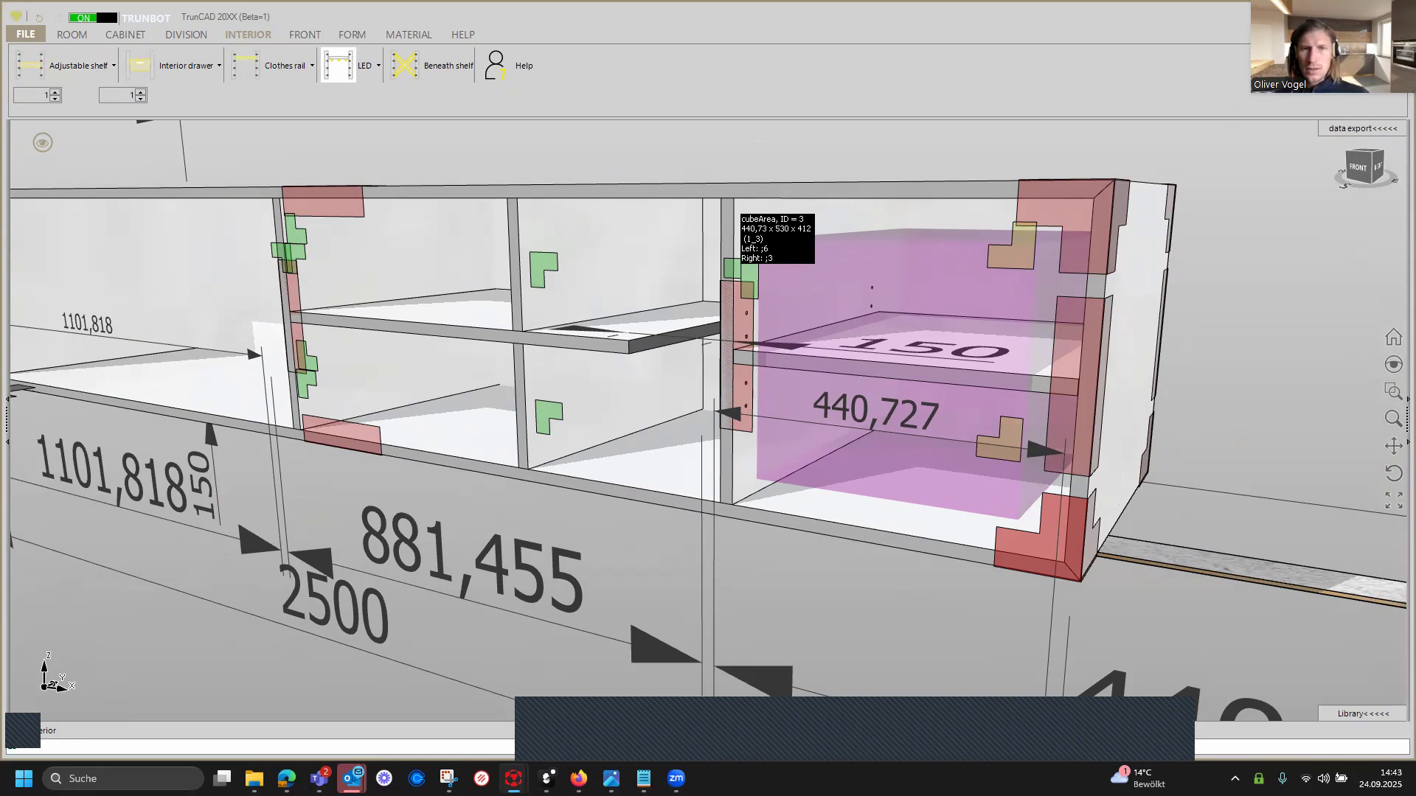
{"action": "left_click", "coordinate": [43, 744]}
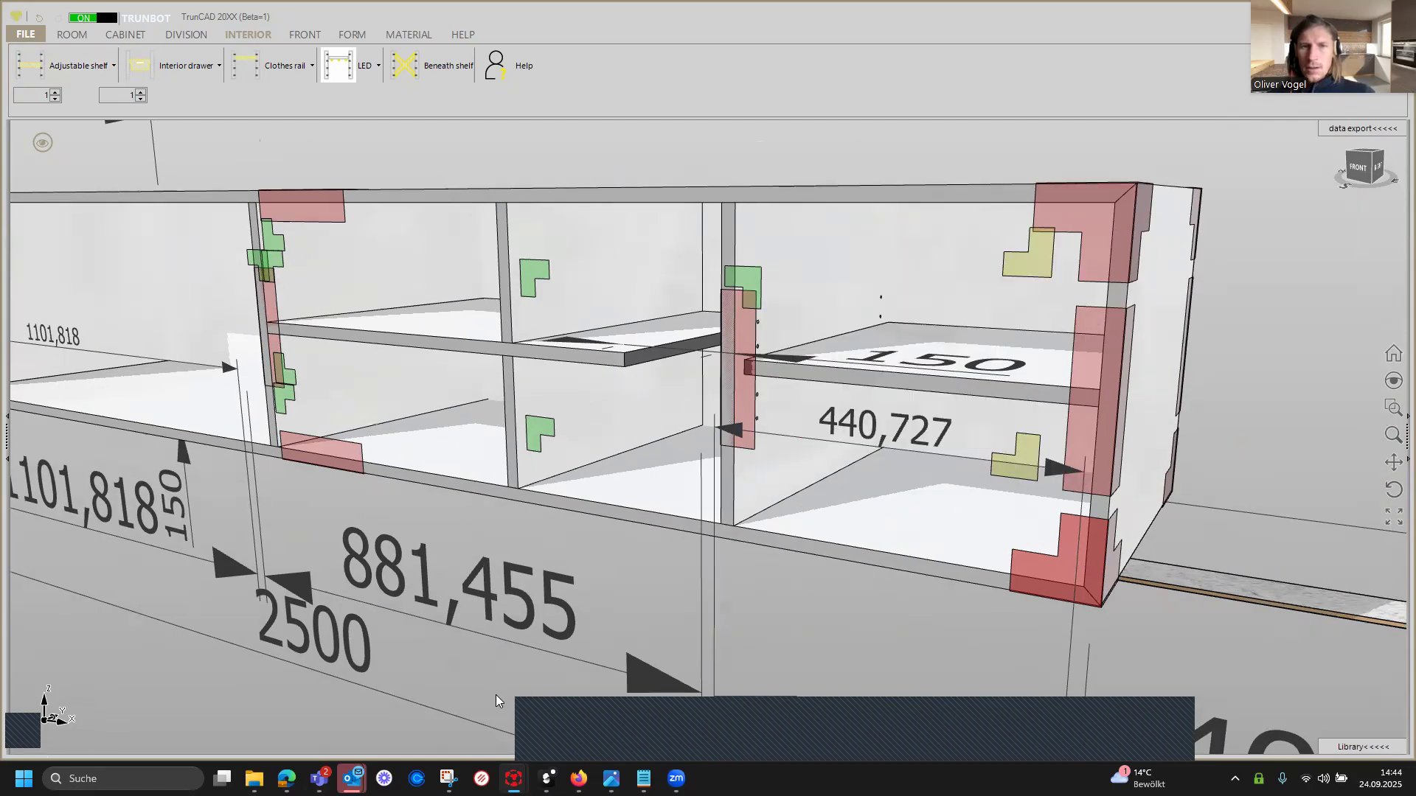
{"action": "scroll", "coordinate": [803, 348], "scroll_direction": "up", "scroll_amount": 4}
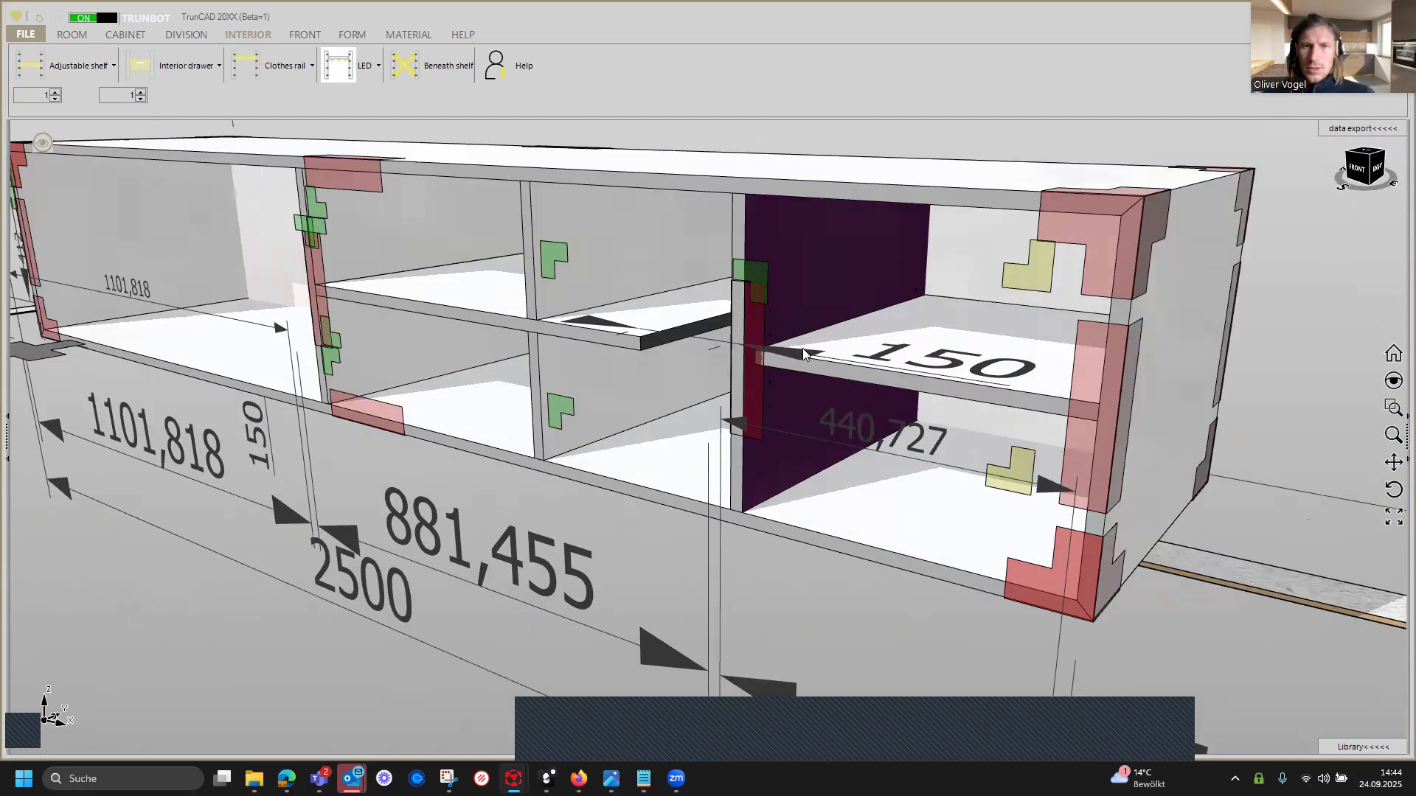
{"action": "scroll", "coordinate": [803, 347], "scroll_direction": "up", "scroll_amount": 4}
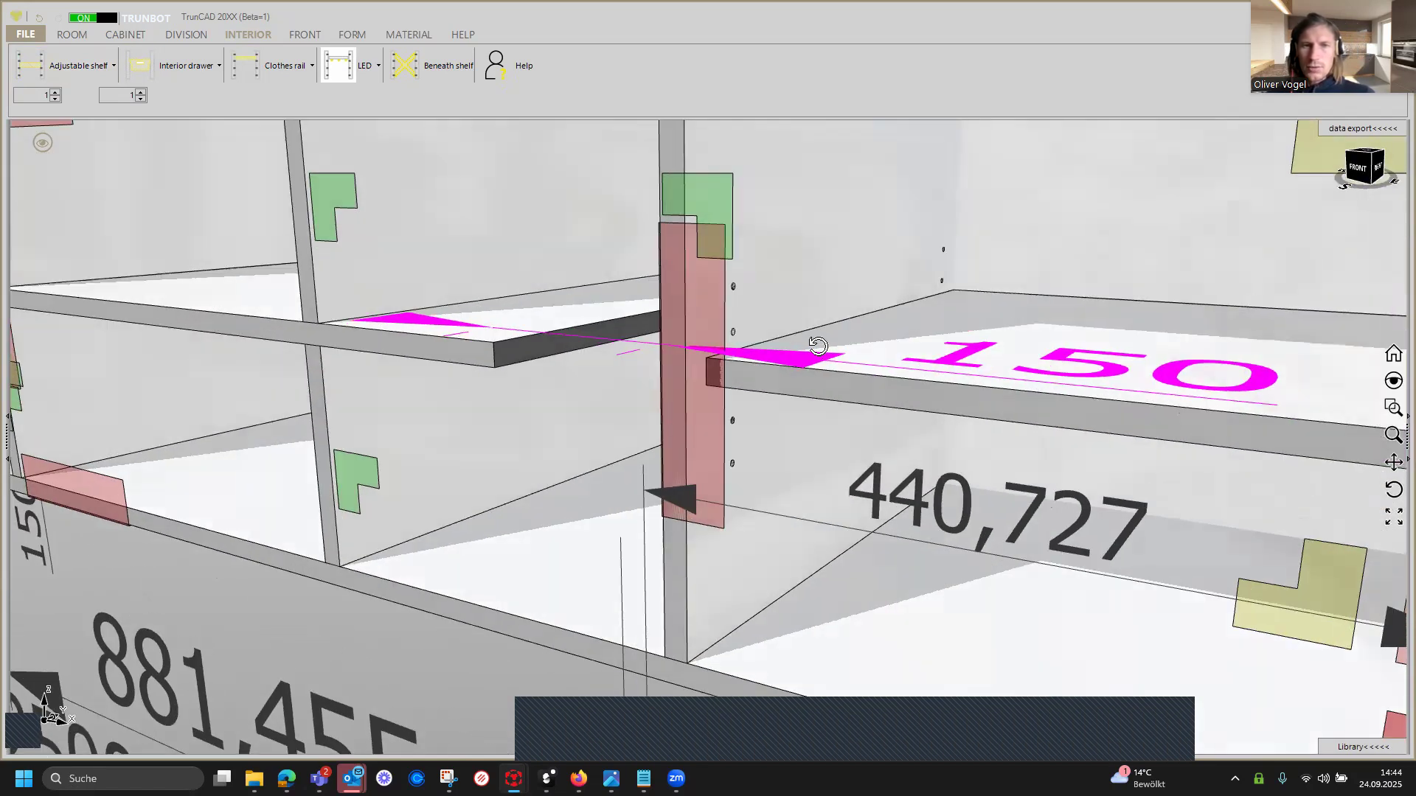
{"action": "scroll", "coordinate": [807, 345], "scroll_direction": "down", "scroll_amount": 5}
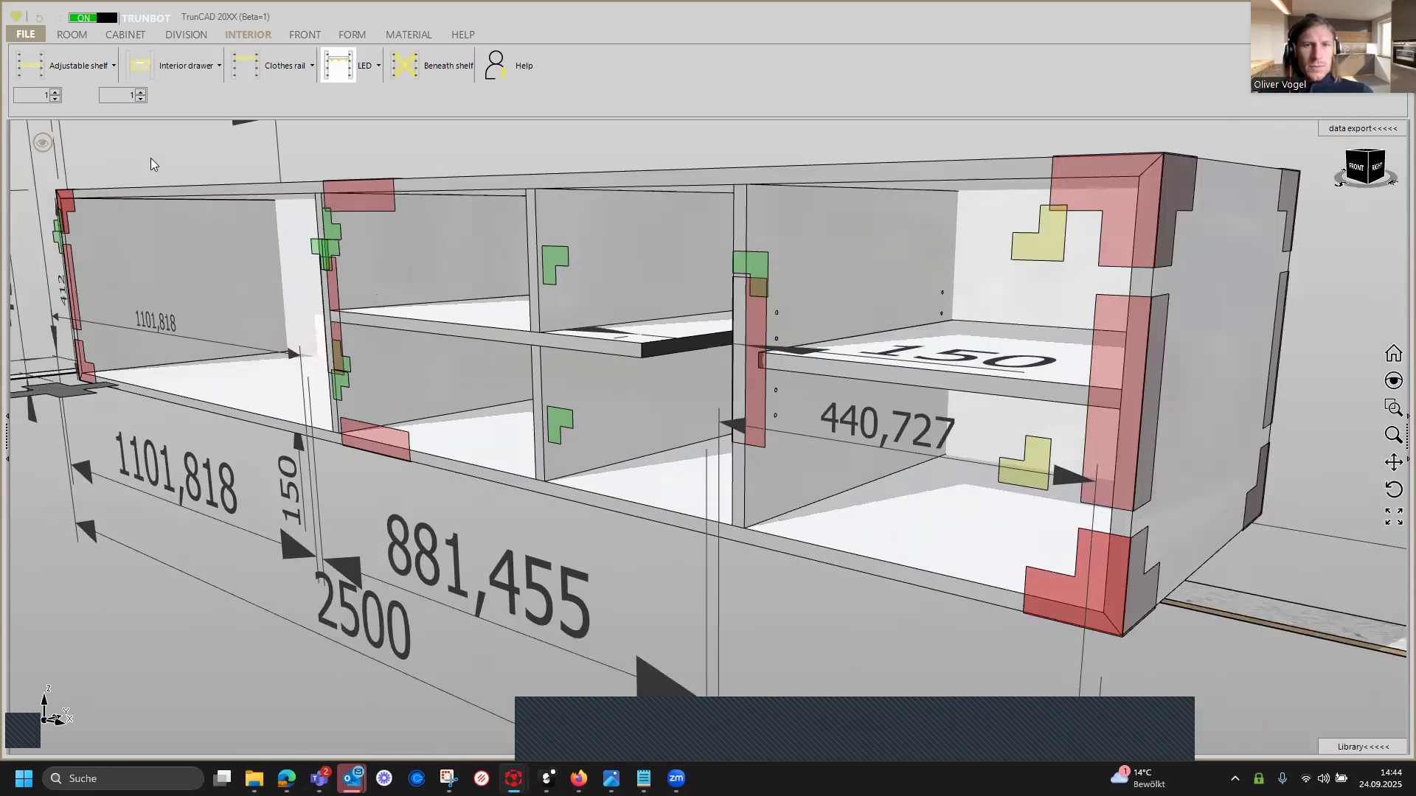
Switch the shelf drilling to a passing row of holes and inspect its front distance setting without saving.
{"action": "left_click", "coordinate": [86, 77]}
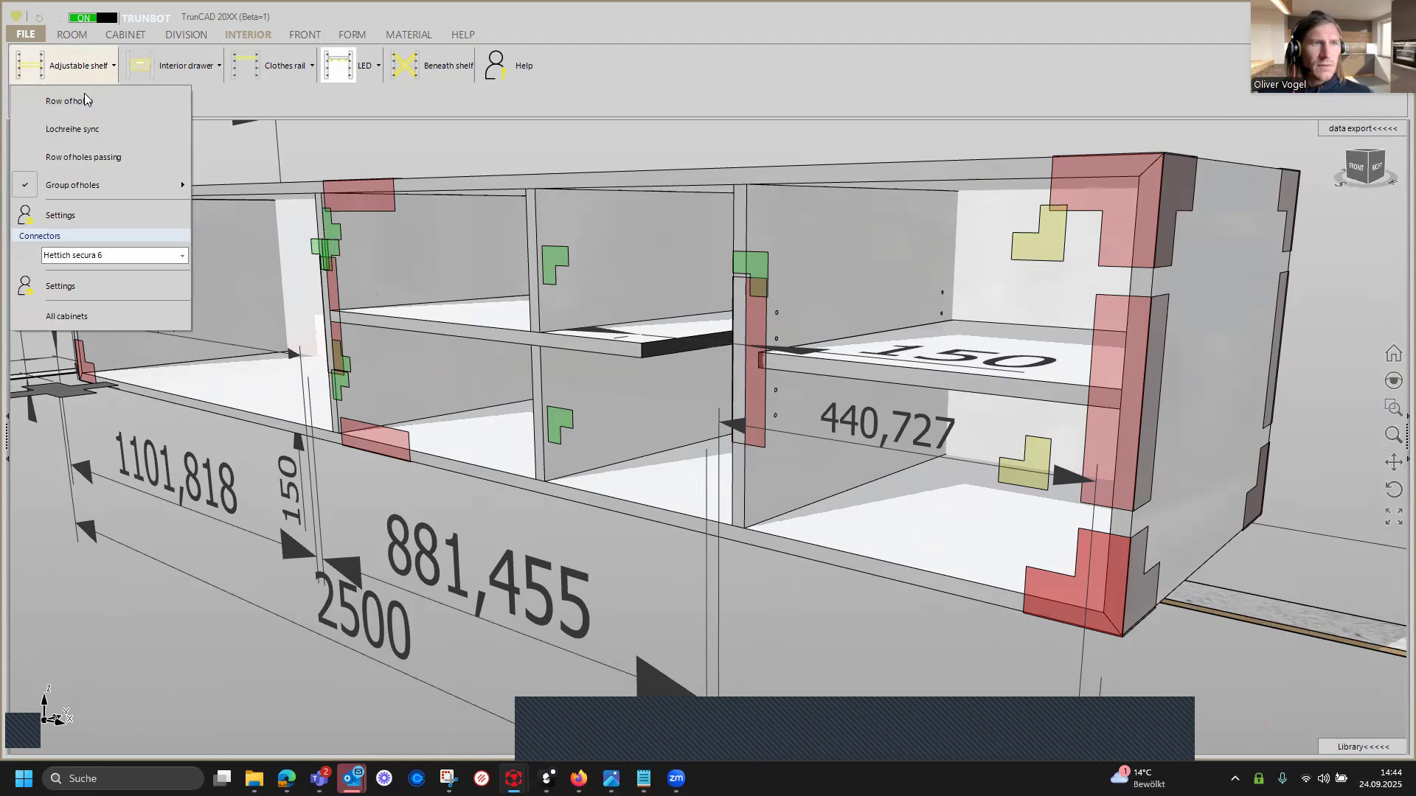
{"action": "left_click", "coordinate": [87, 158]}
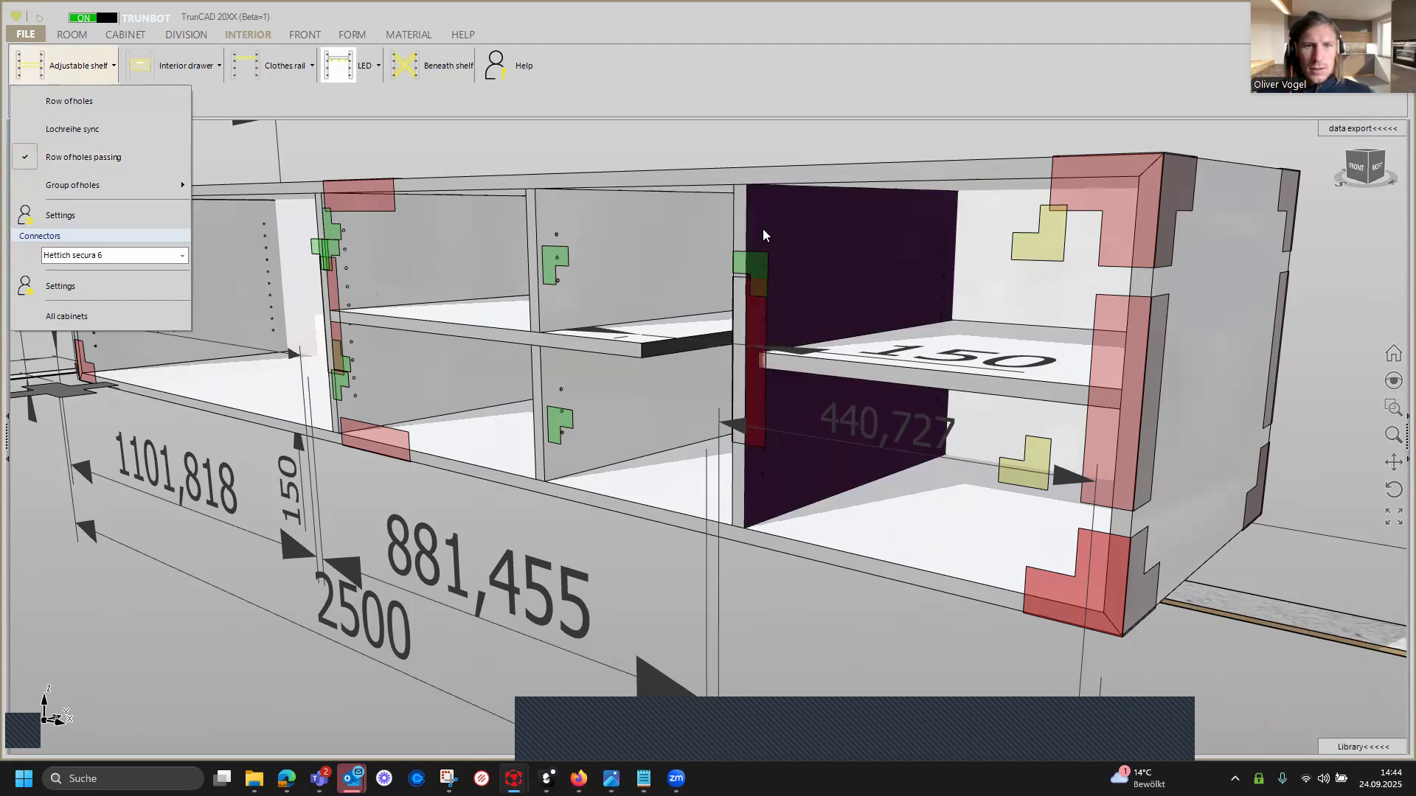
{"action": "mouse_move", "coordinate": [141, 190]}
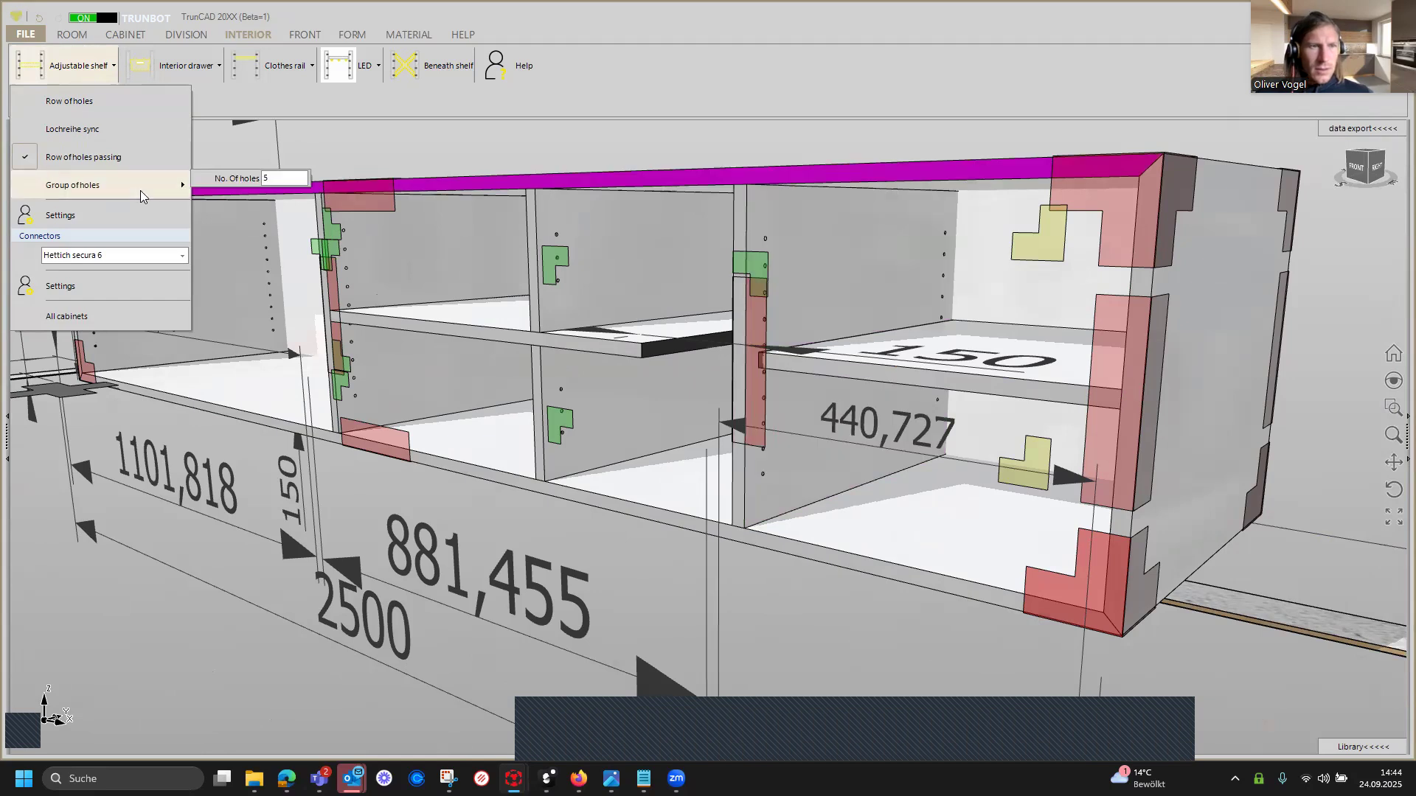
{"action": "left_click", "coordinate": [61, 216]}
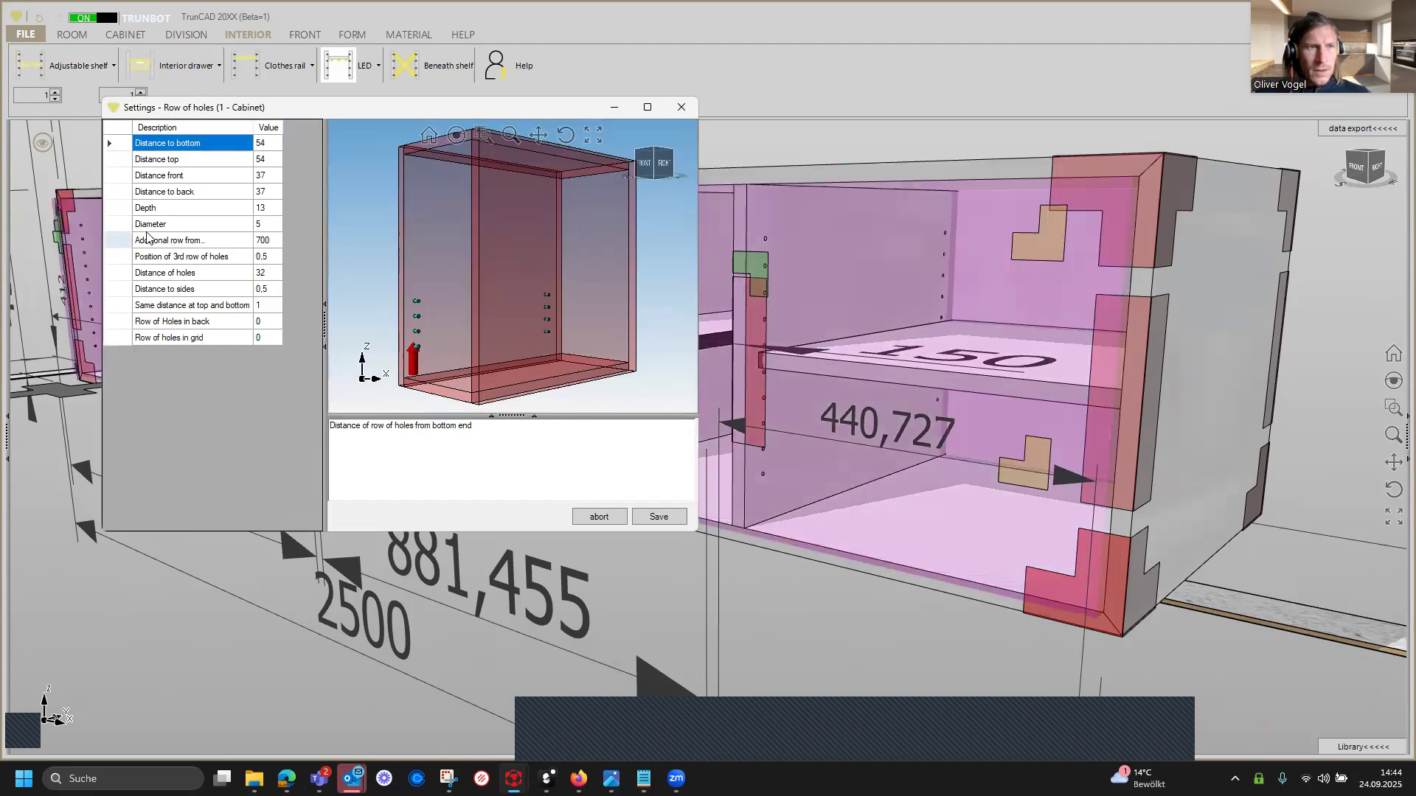
{"action": "left_click", "coordinate": [270, 180]}
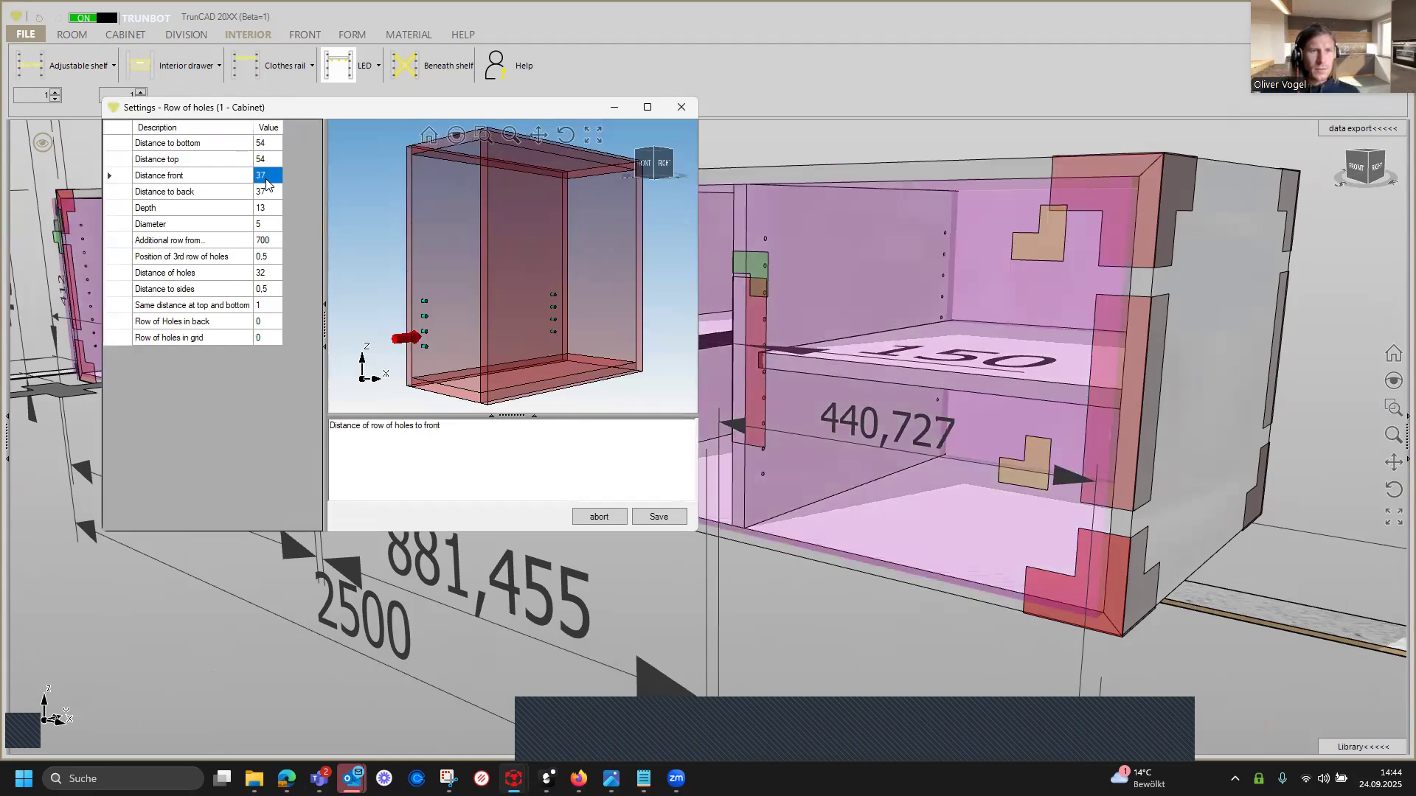
{"action": "left_click", "coordinate": [679, 107]}
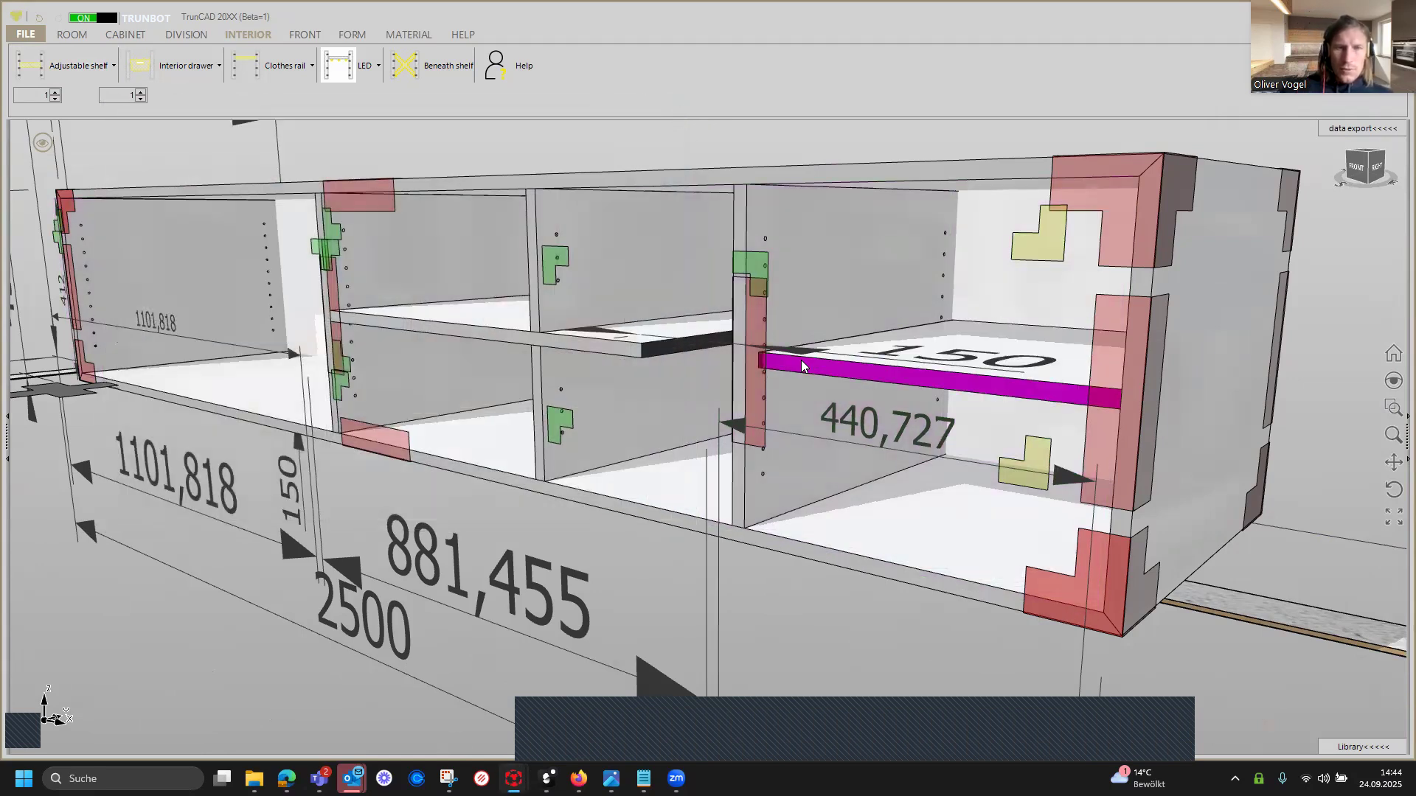
Return the adjustable shelf's drilling to a group of 5 holes.
{"action": "scroll", "coordinate": [801, 361], "scroll_direction": "up", "scroll_amount": 2}
{"action": "scroll", "coordinate": [801, 360], "scroll_direction": "up", "scroll_amount": 3}
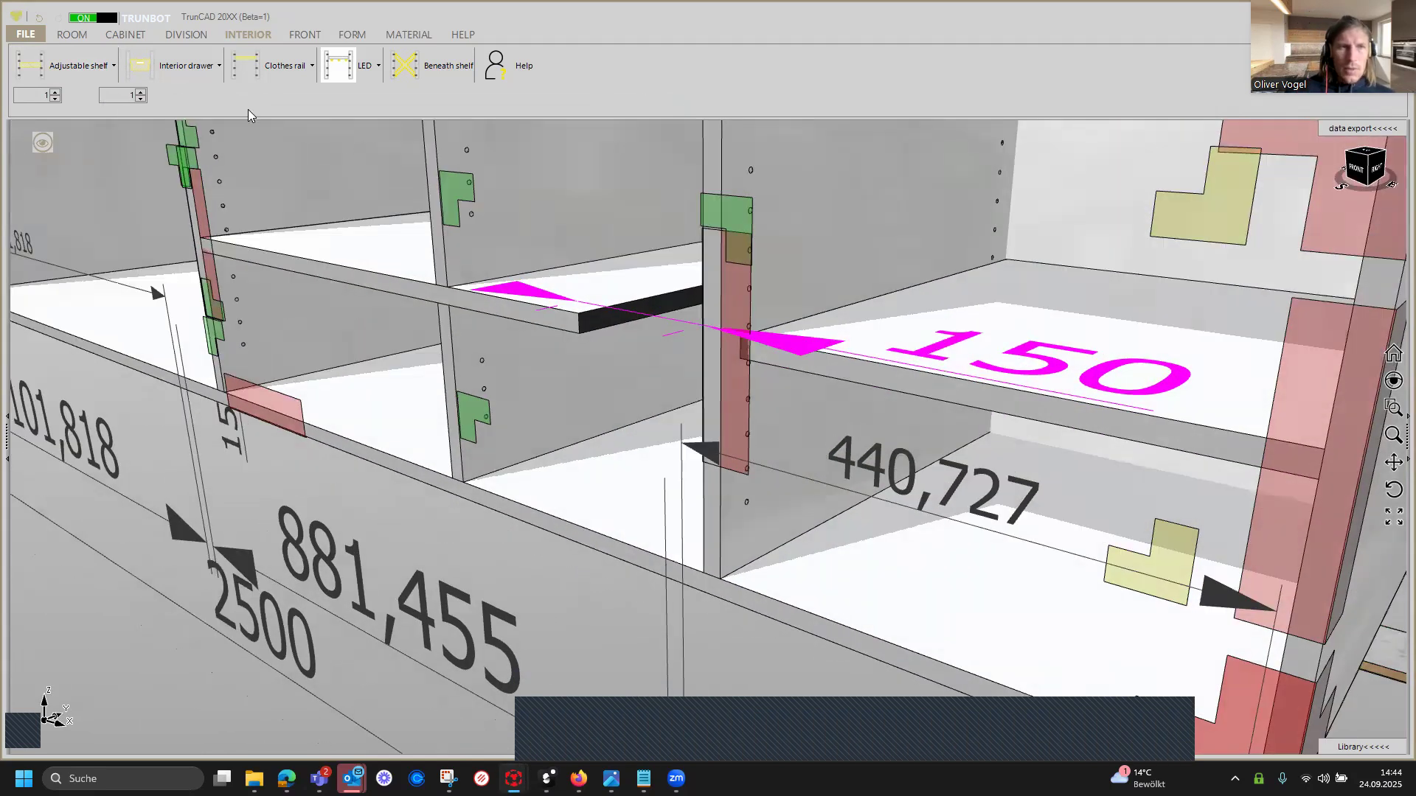
{"action": "left_click", "coordinate": [91, 73]}
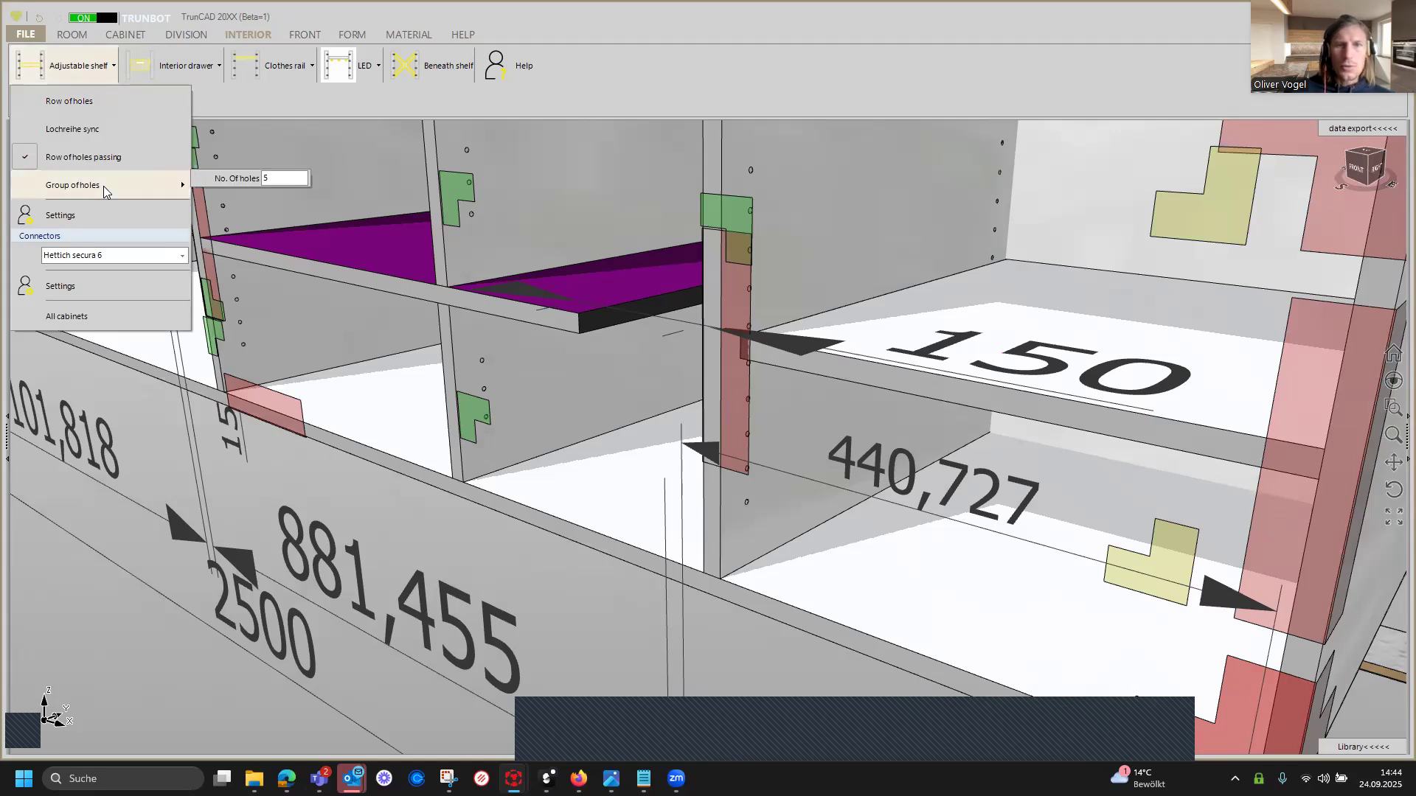
{"action": "left_click", "coordinate": [104, 185]}
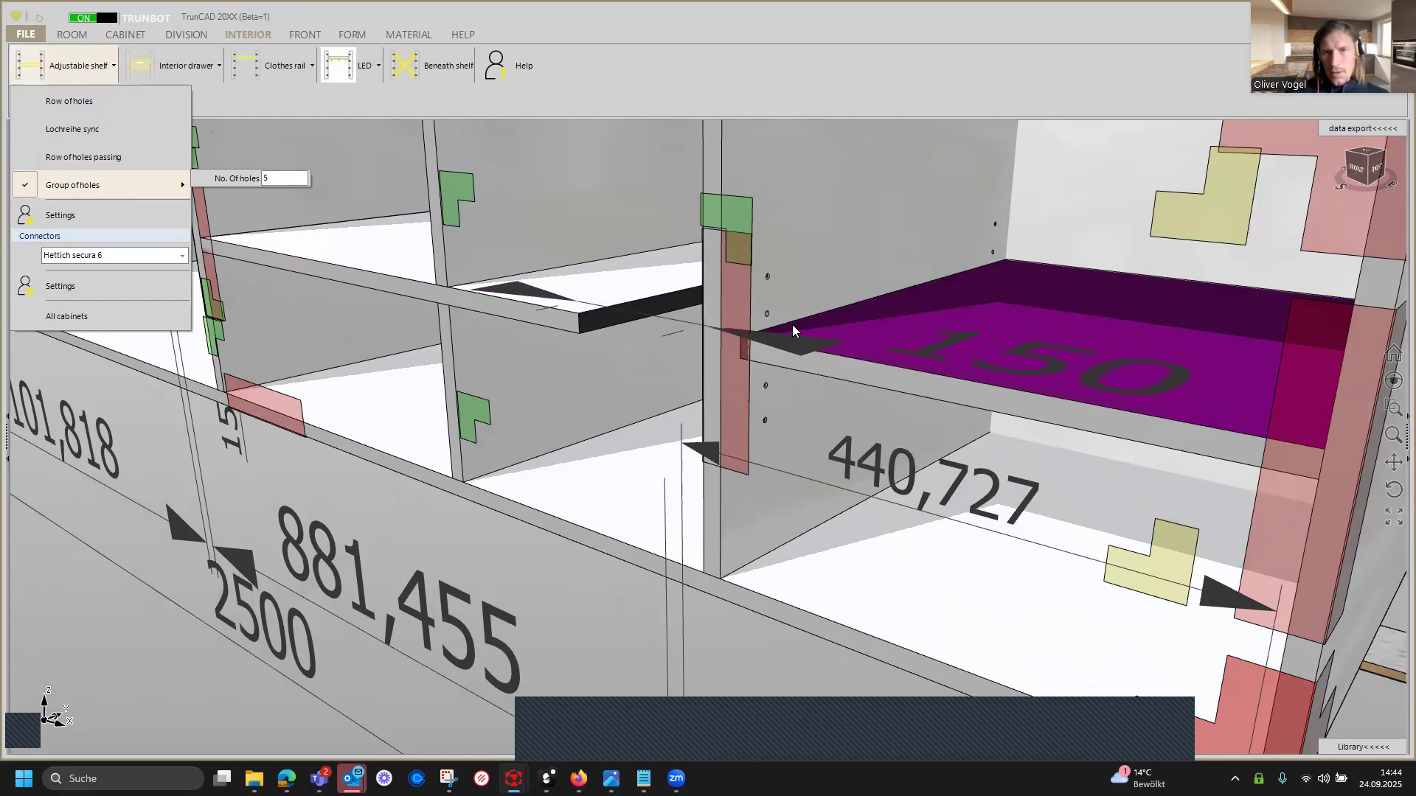
Enable the front Mitre option for the lowboard to bevel the front edges of its outer panels.
{"action": "scroll", "coordinate": [792, 324], "scroll_direction": "down", "scroll_amount": 5}
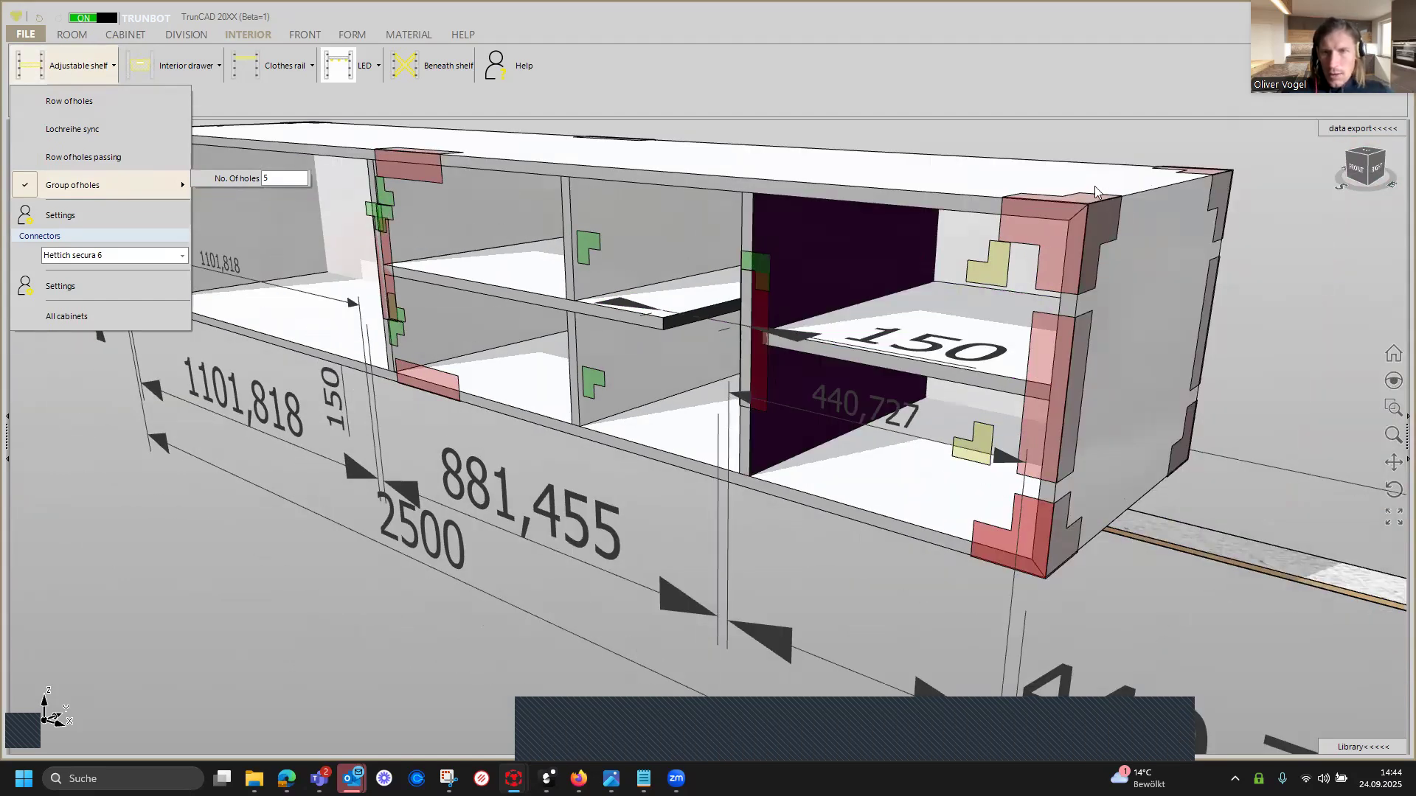
{"action": "scroll", "coordinate": [1056, 311], "scroll_direction": "down", "scroll_amount": 4}
{"action": "middle_click_drag", "start_coordinate": [995, 335], "coordinate": [1008, 367]}
{"action": "scroll", "coordinate": [1041, 327], "scroll_direction": "down", "scroll_amount": 3}
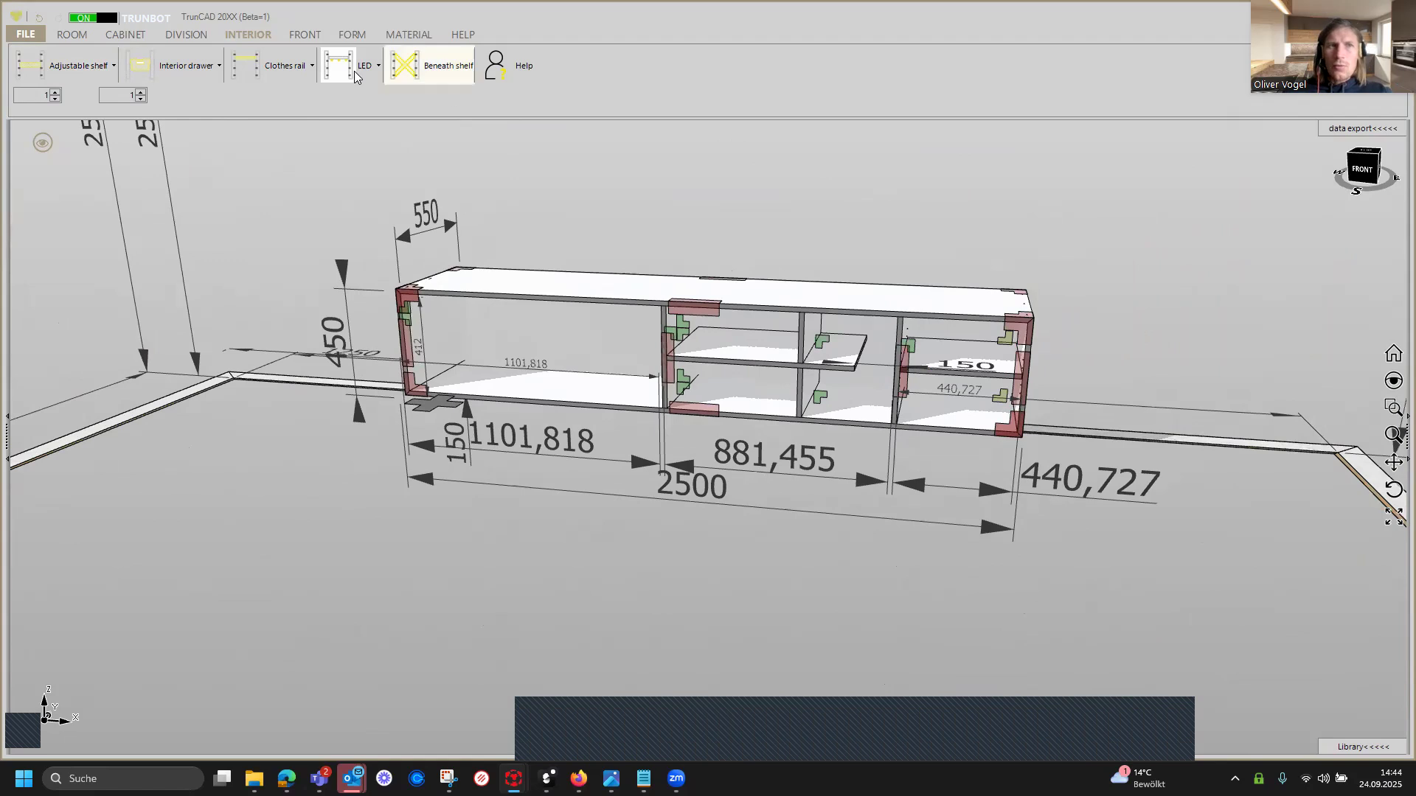
{"action": "left_click", "coordinate": [318, 37]}
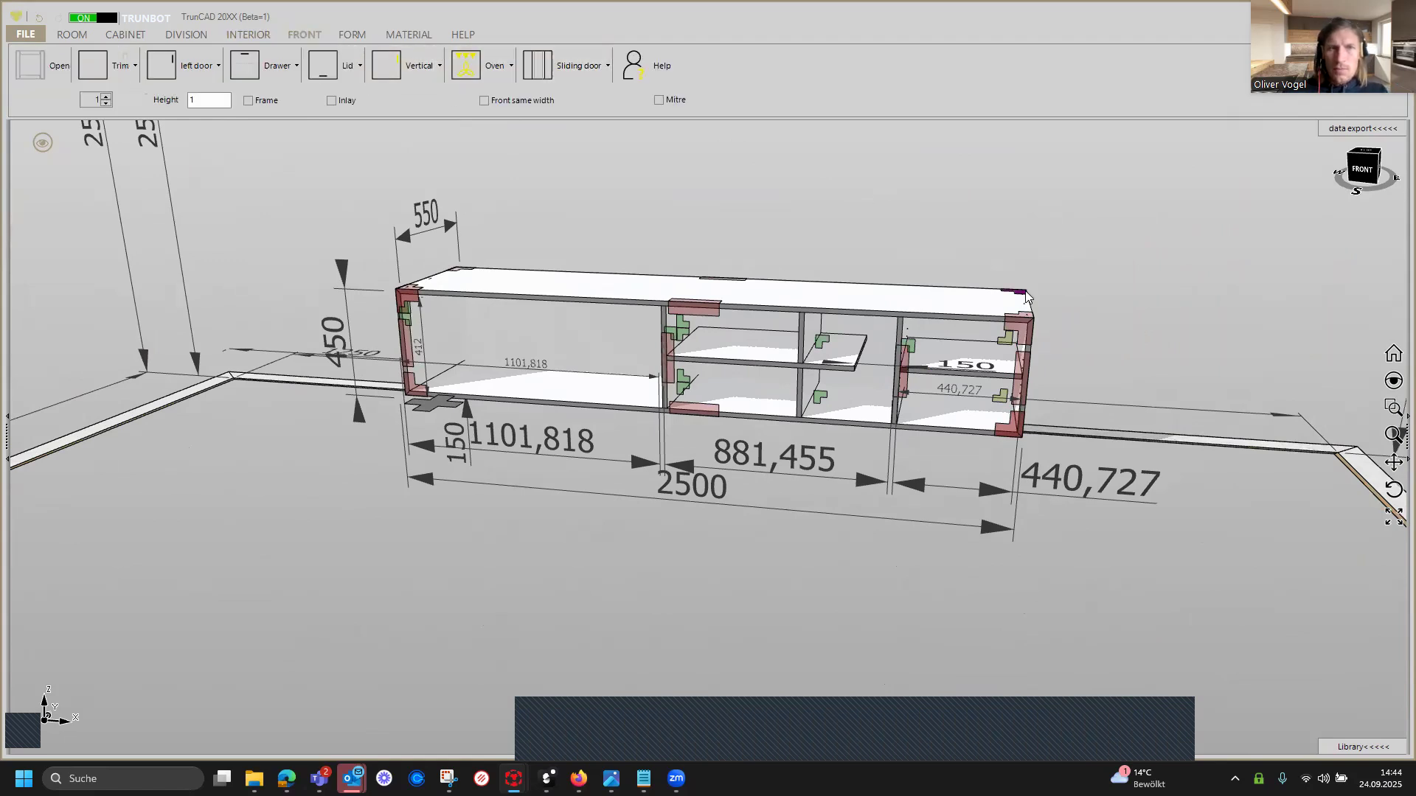
{"action": "scroll", "coordinate": [1062, 305], "scroll_direction": "up", "scroll_amount": 2}
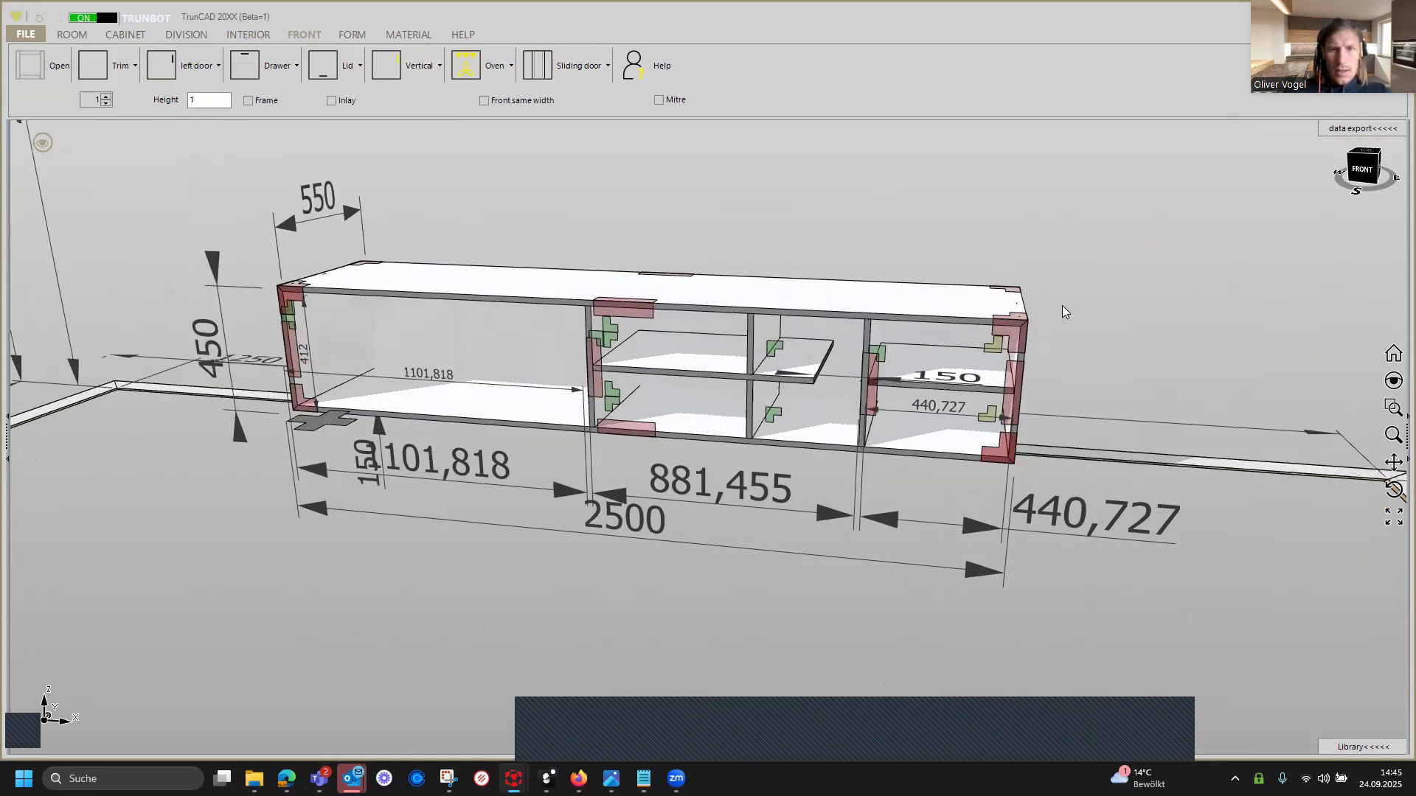
{"action": "scroll", "coordinate": [1008, 326], "scroll_direction": "up", "scroll_amount": 3}
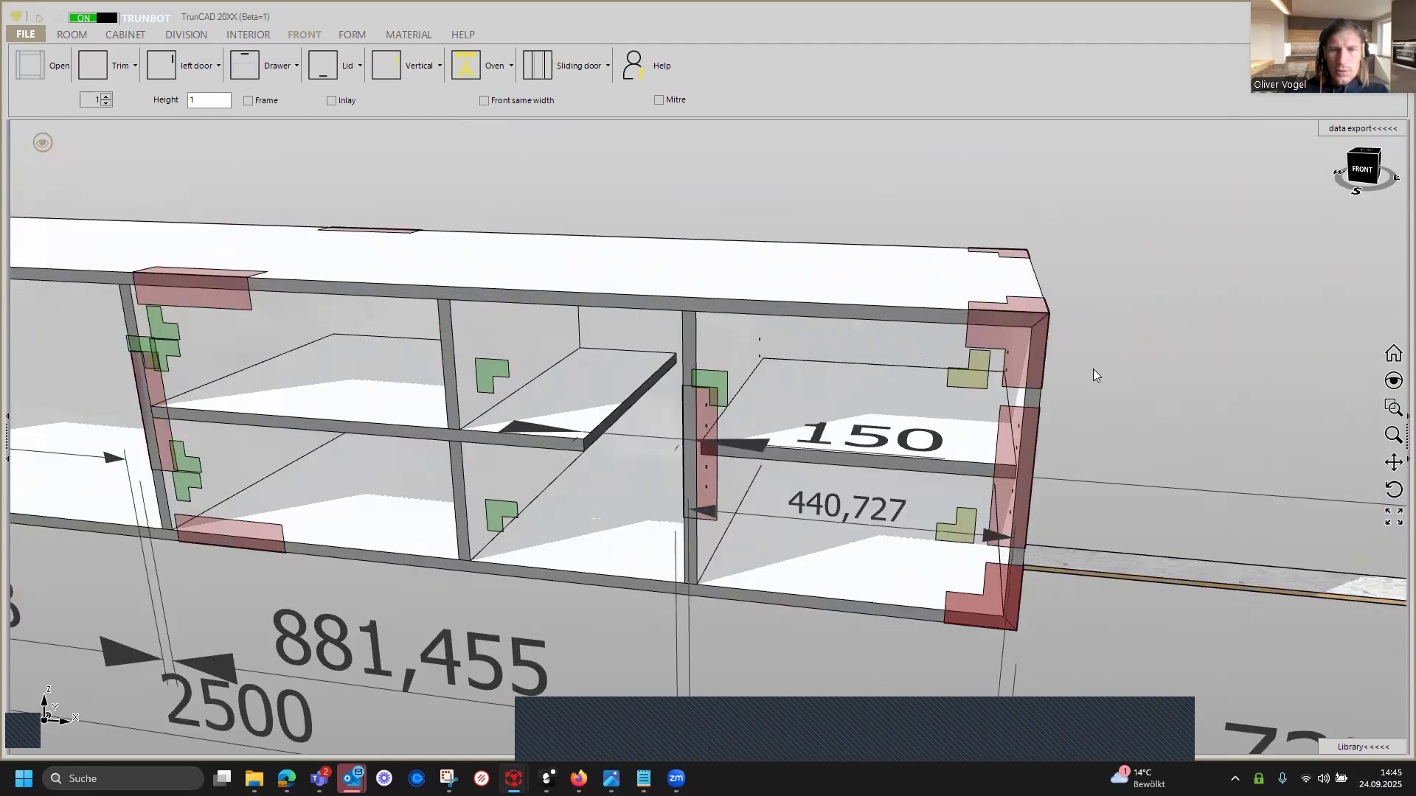
{"action": "middle_click_drag", "start_coordinate": [1093, 369], "coordinate": [1048, 357]}
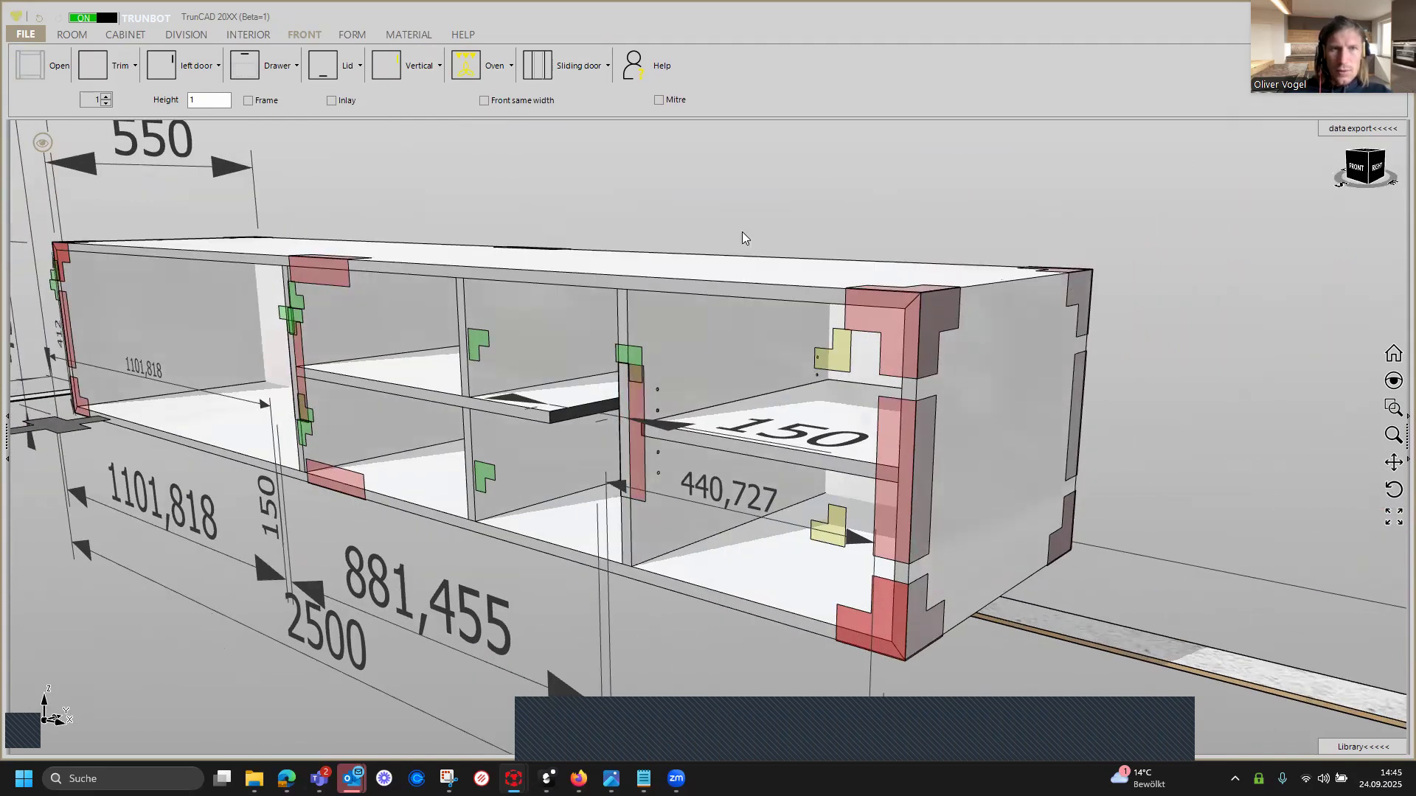
{"action": "left_click", "coordinate": [659, 103]}
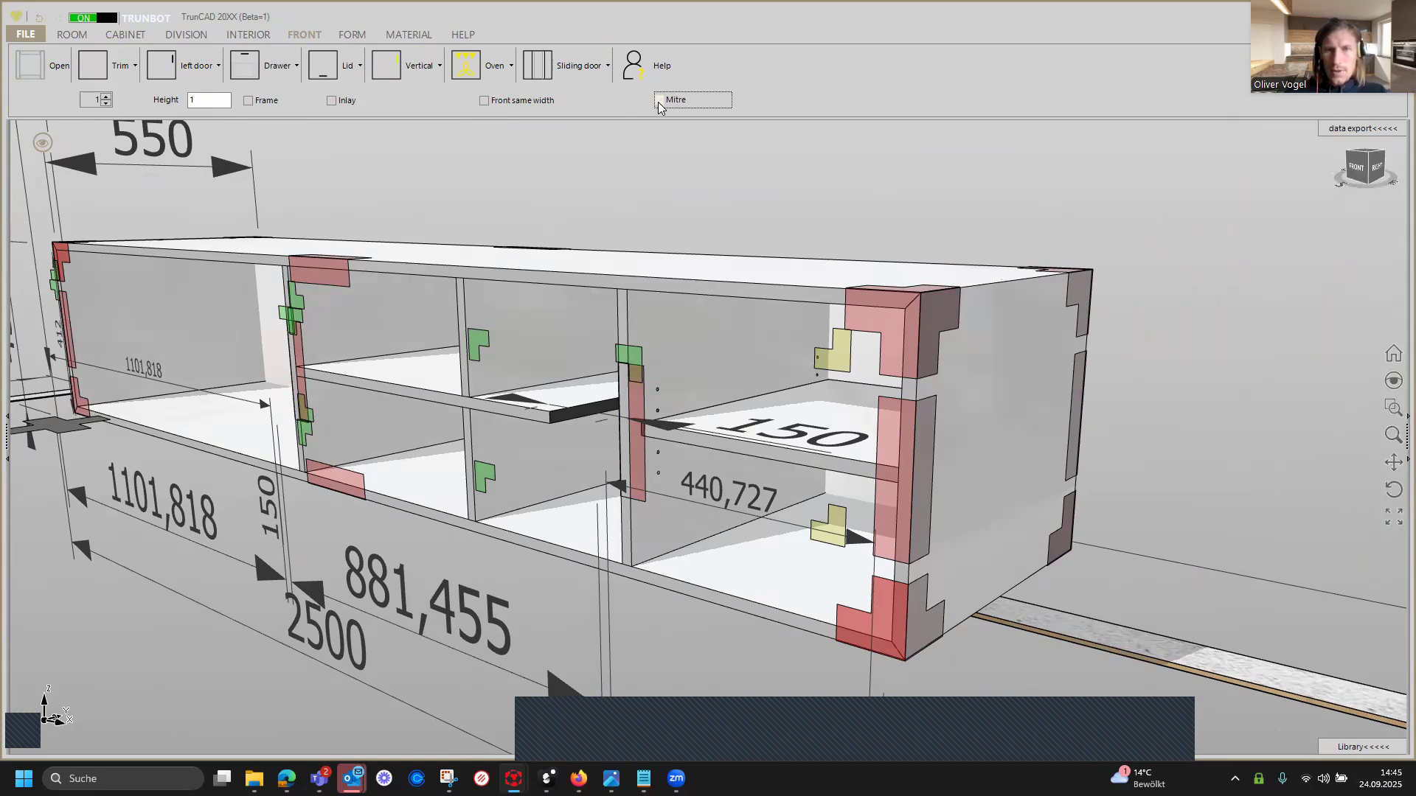
{"action": "left_click", "coordinate": [659, 105]}
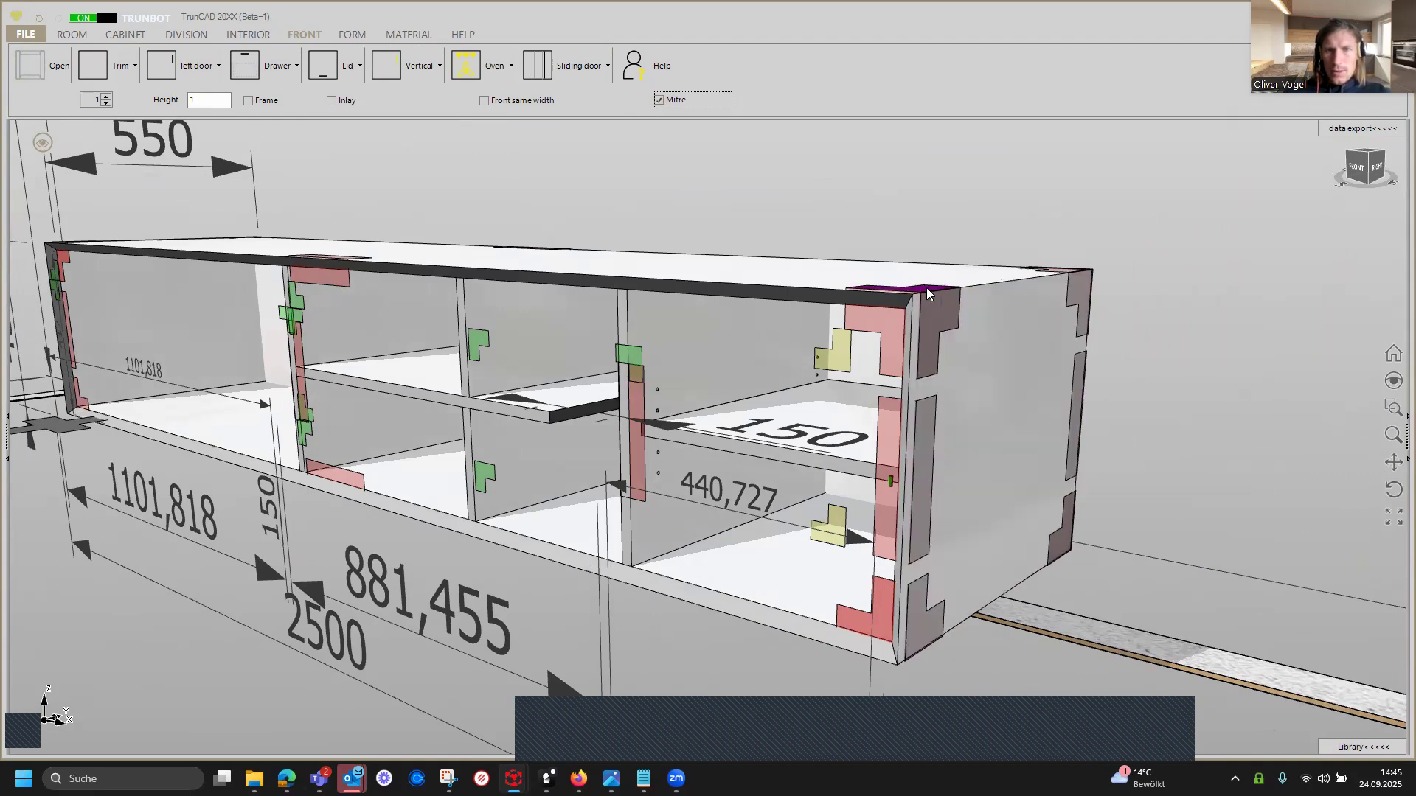
Switch the lowboard's front mitre off and on again to compare the edges at its upper front corner.
{"action": "scroll", "coordinate": [926, 288], "scroll_direction": "up", "scroll_amount": 3}
{"action": "middle_click_drag", "start_coordinate": [906, 319], "coordinate": [916, 292]}
{"action": "middle_click_drag", "start_coordinate": [722, 124], "coordinate": [711, 141]}
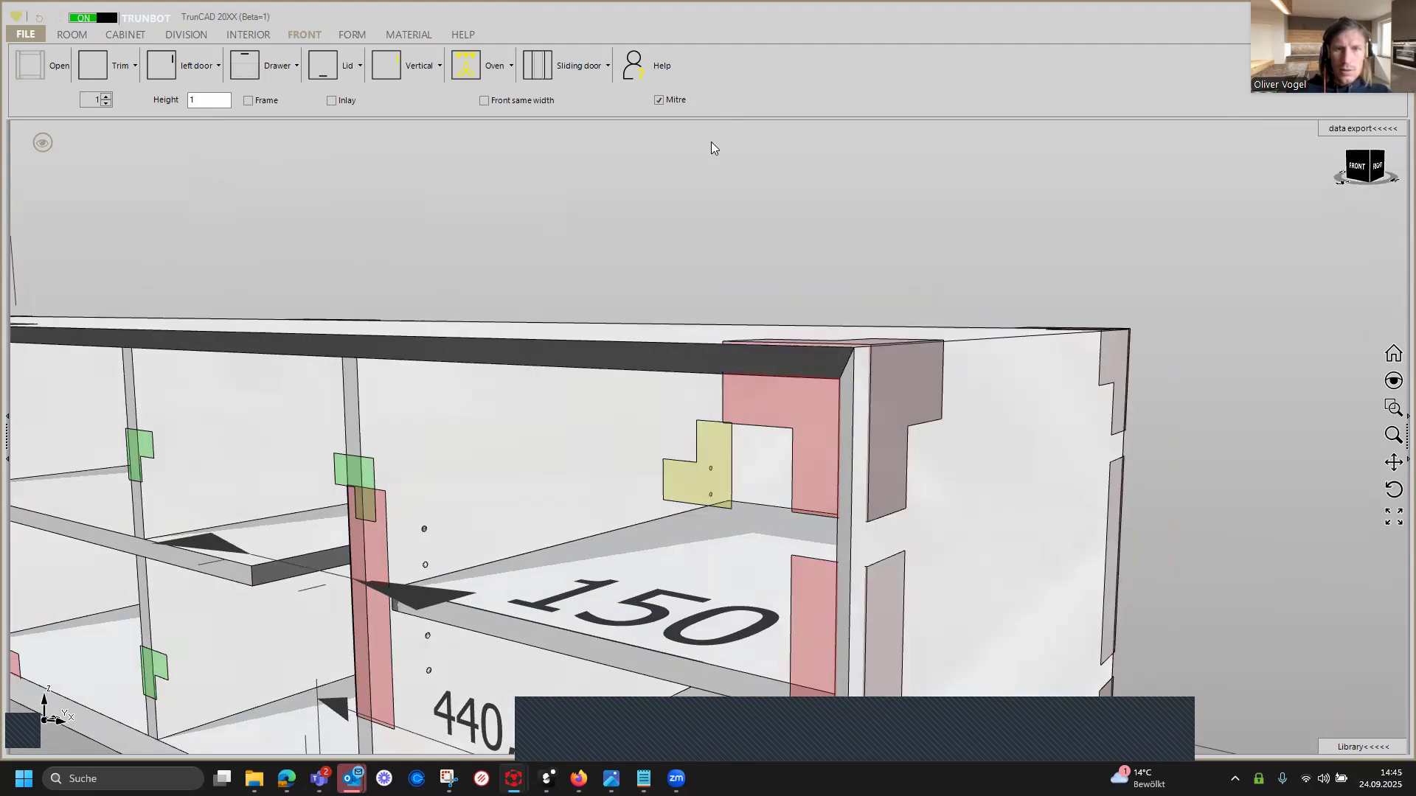
{"action": "left_click", "coordinate": [658, 102]}
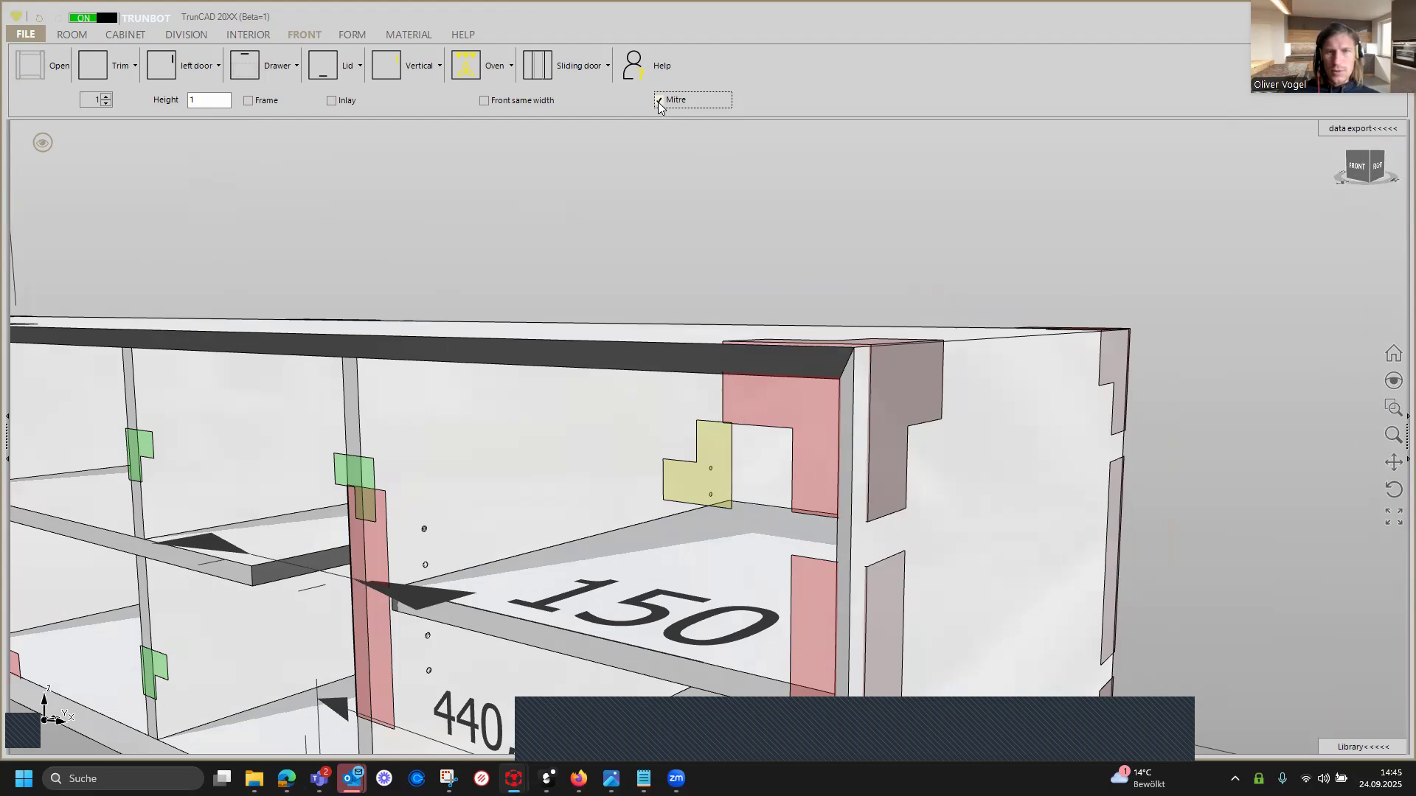
{"action": "left_click", "coordinate": [659, 102]}
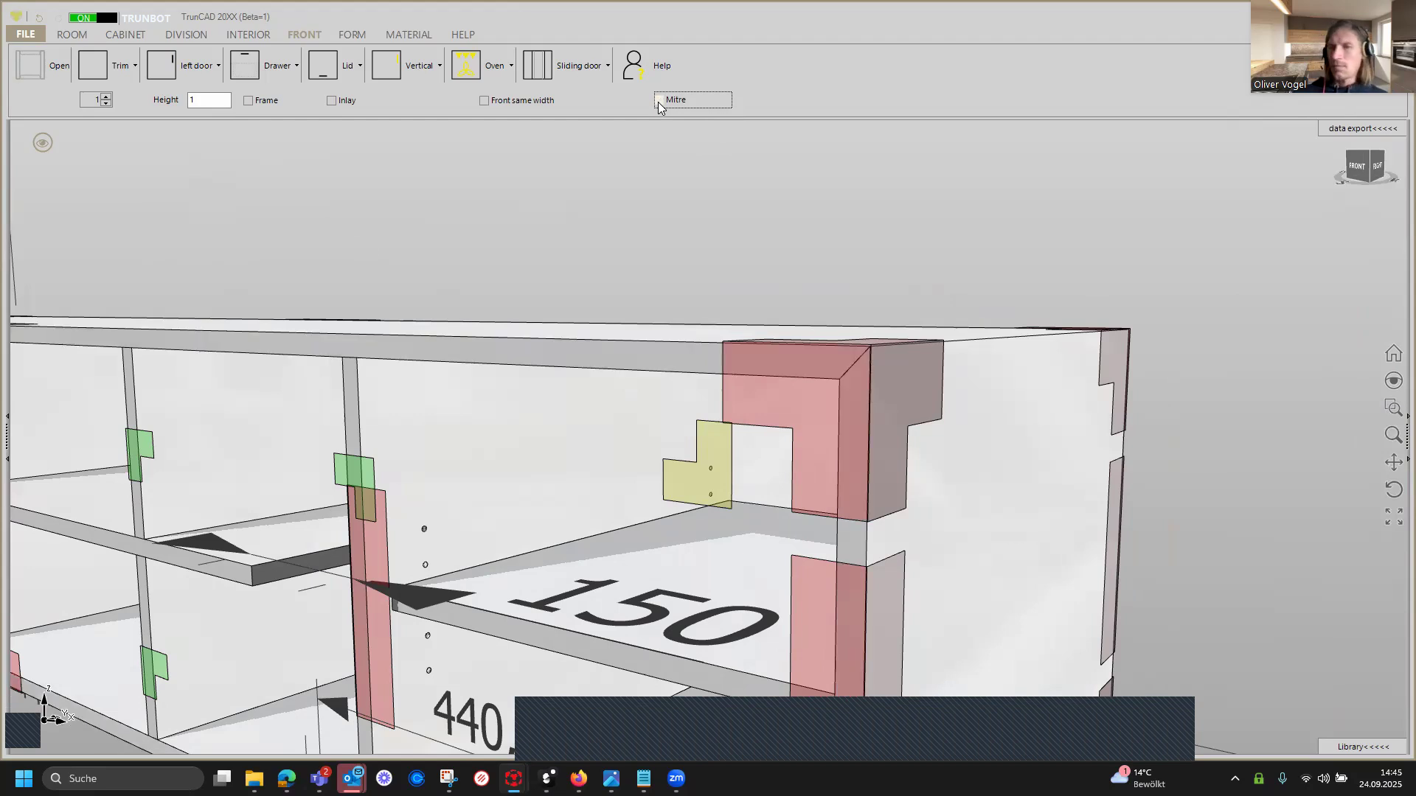
{"action": "left_click", "coordinate": [659, 102]}
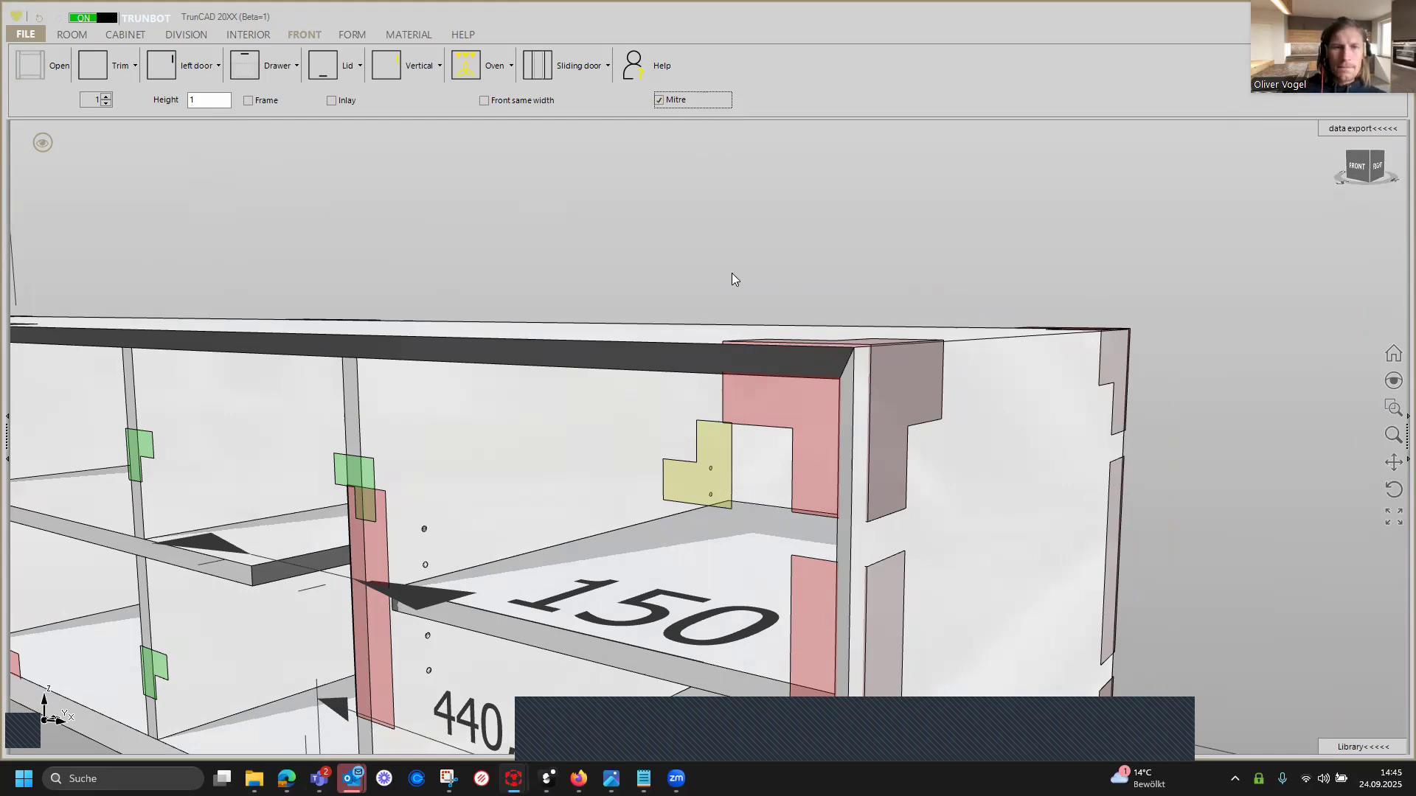
Place a drawer front on the 1101,818 wide compartment of the lowboard.
{"action": "scroll", "coordinate": [732, 272], "scroll_direction": "down", "scroll_amount": 4}
{"action": "scroll", "coordinate": [796, 270], "scroll_direction": "down", "scroll_amount": 3}
{"action": "middle_click_drag", "start_coordinate": [891, 375], "coordinate": [795, 309]}
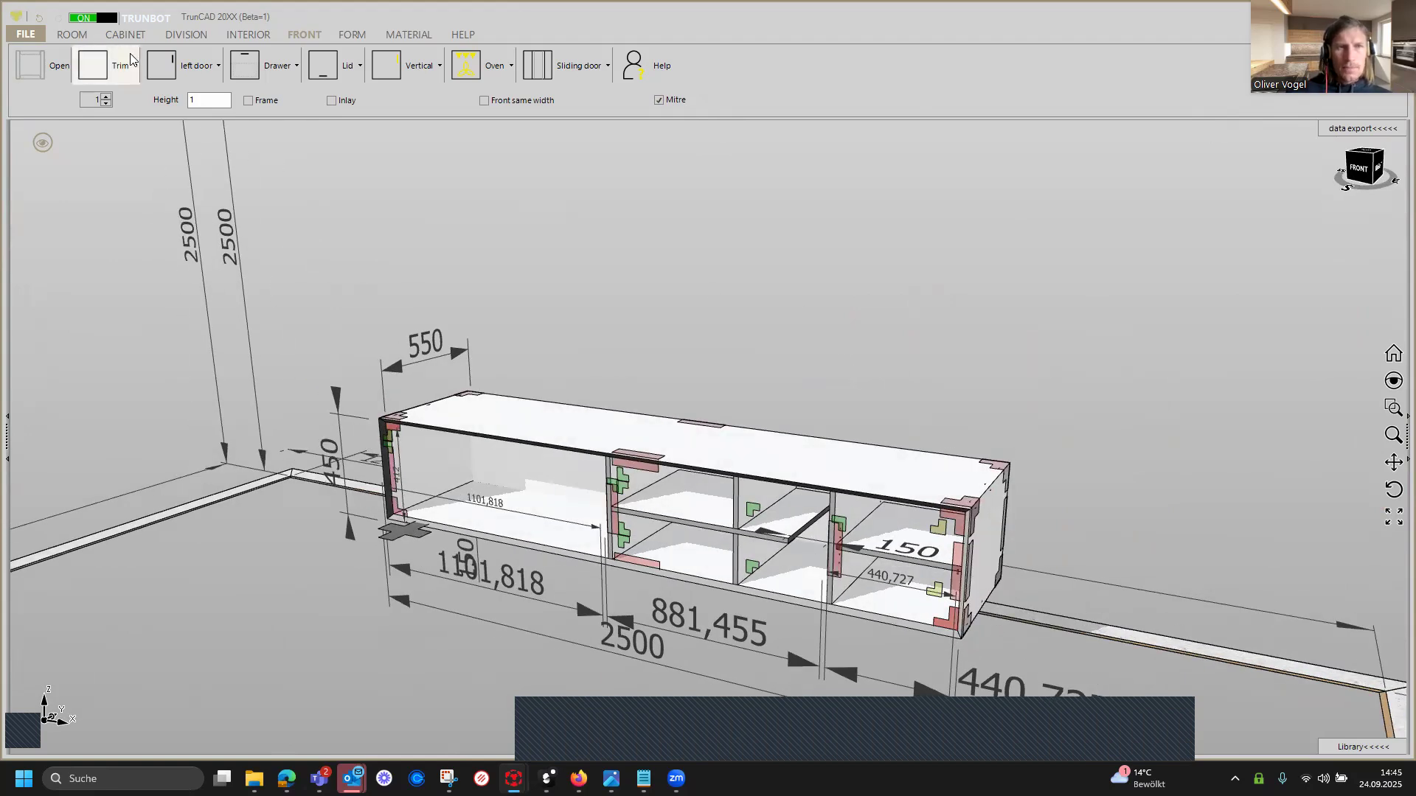
{"action": "left_click", "coordinate": [277, 66]}
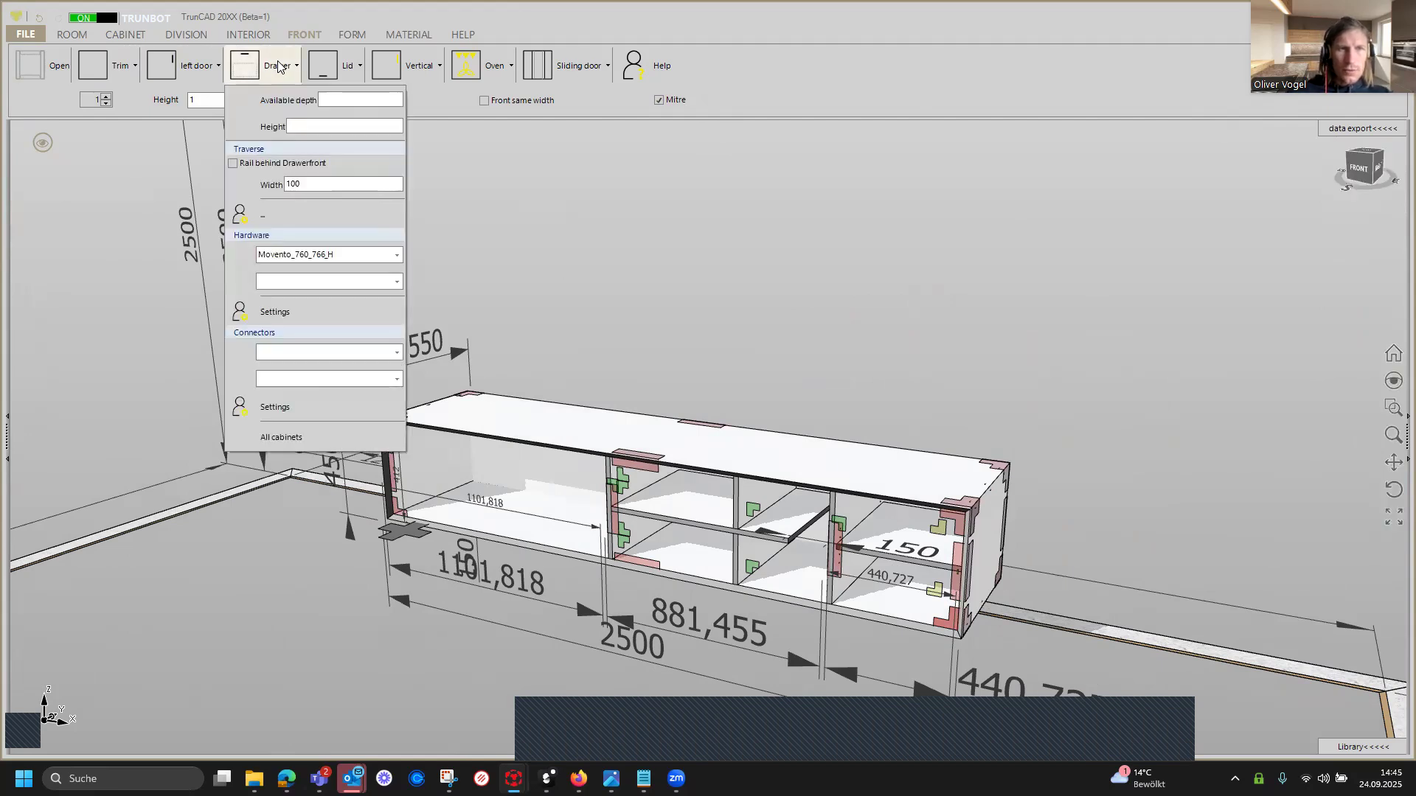
{"action": "left_click", "coordinate": [278, 66]}
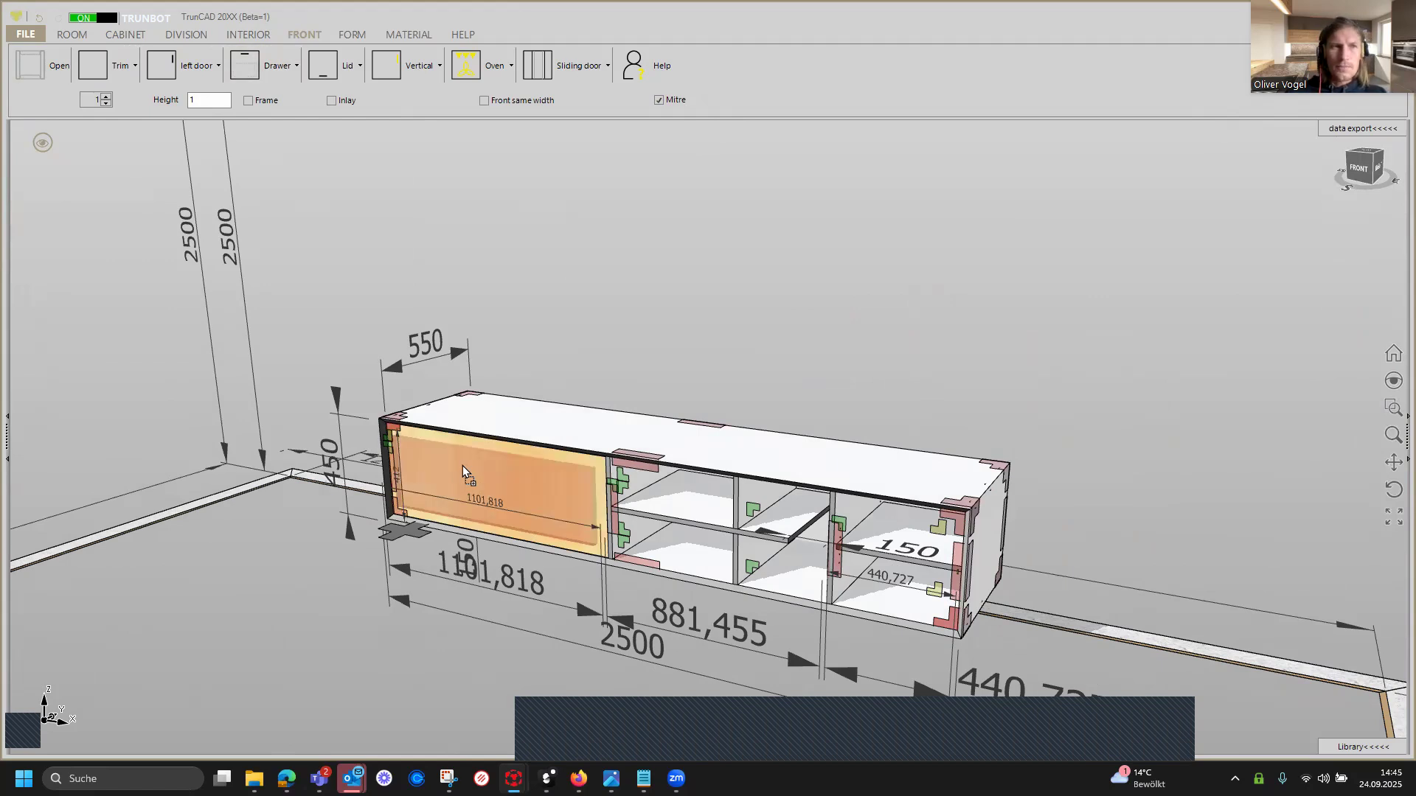
{"action": "left_click", "coordinate": [456, 465]}
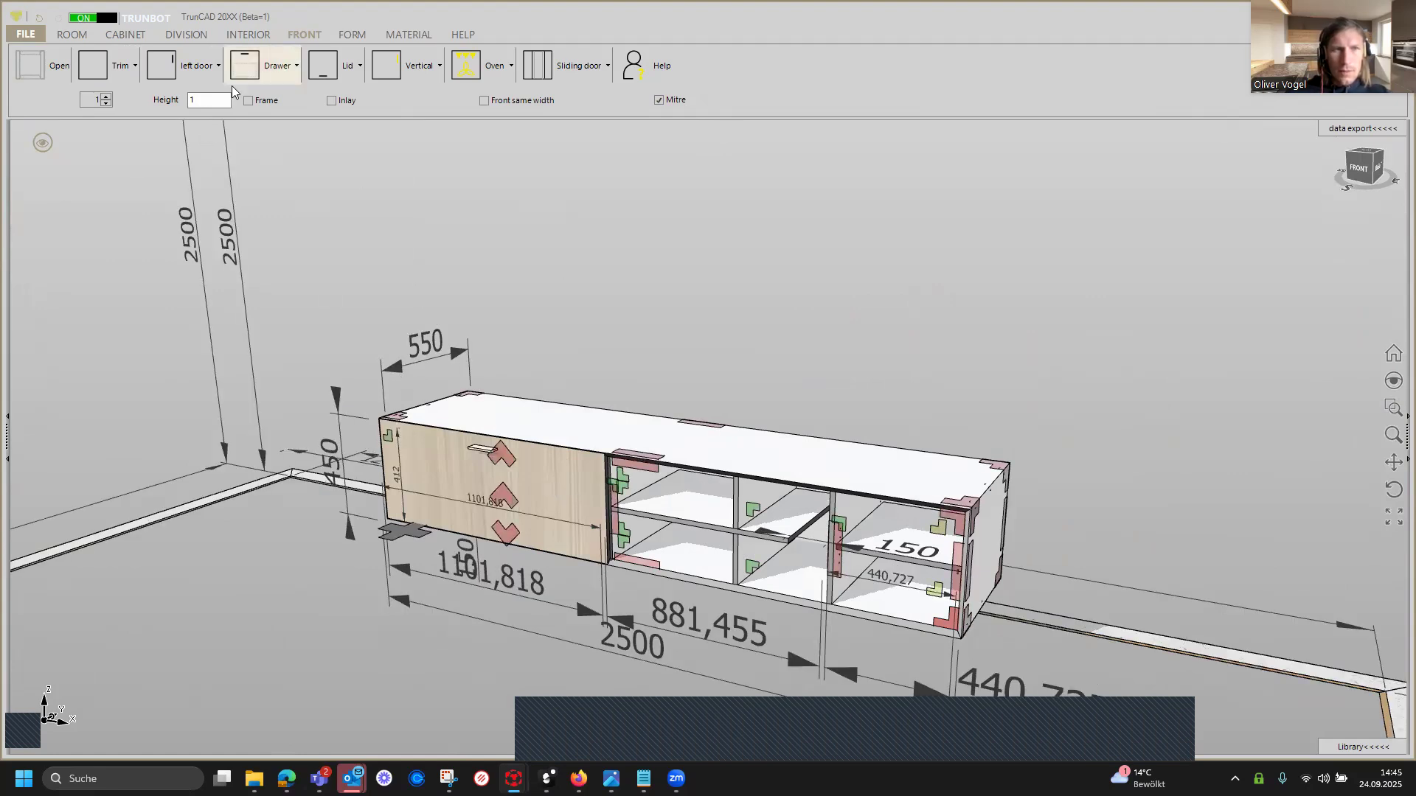
Check the drawer front's In-/onlay setting without saving, and inspect how its edge meets the mitred cabinet panels.
{"action": "scroll", "coordinate": [610, 515], "scroll_direction": "up", "scroll_amount": 5}
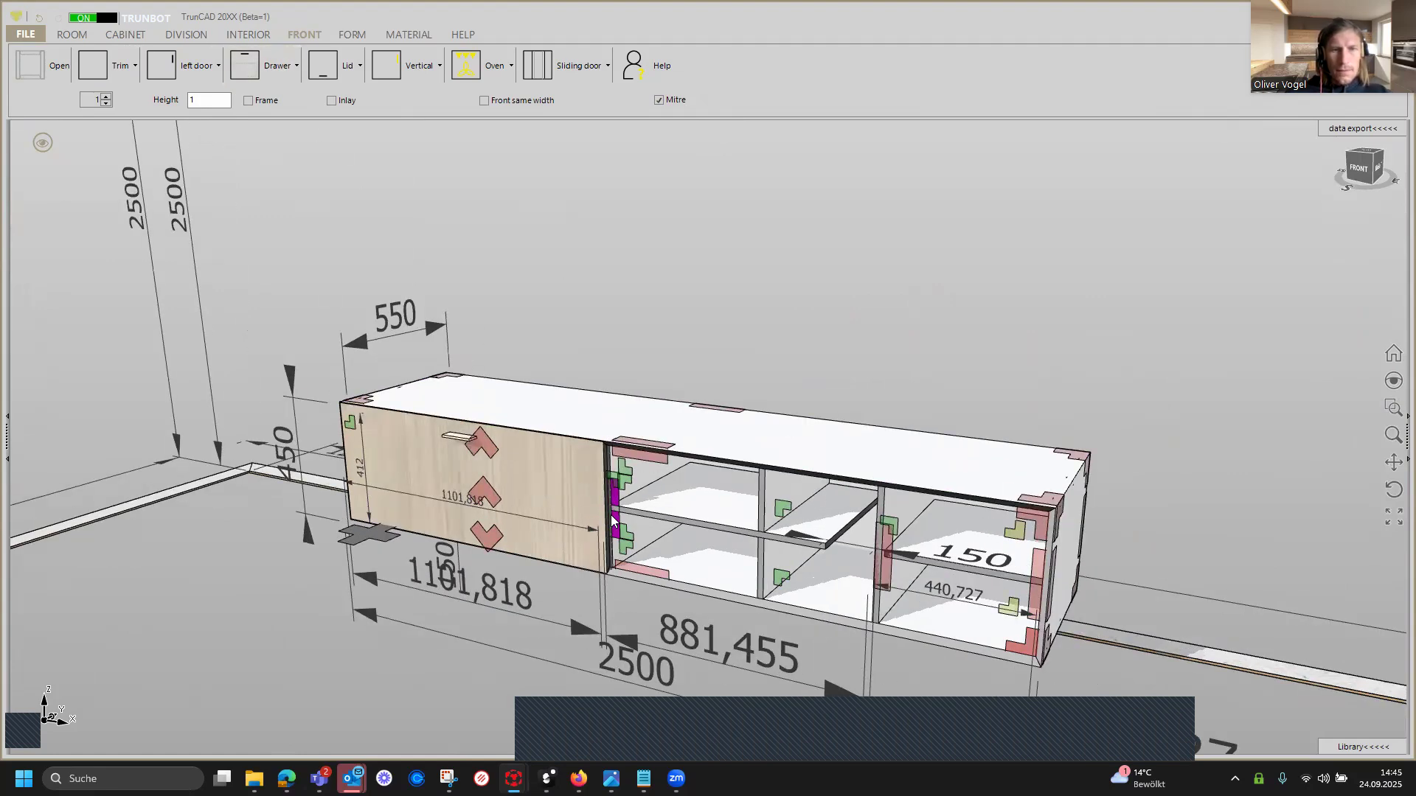
{"action": "left_click", "coordinate": [375, 379]}
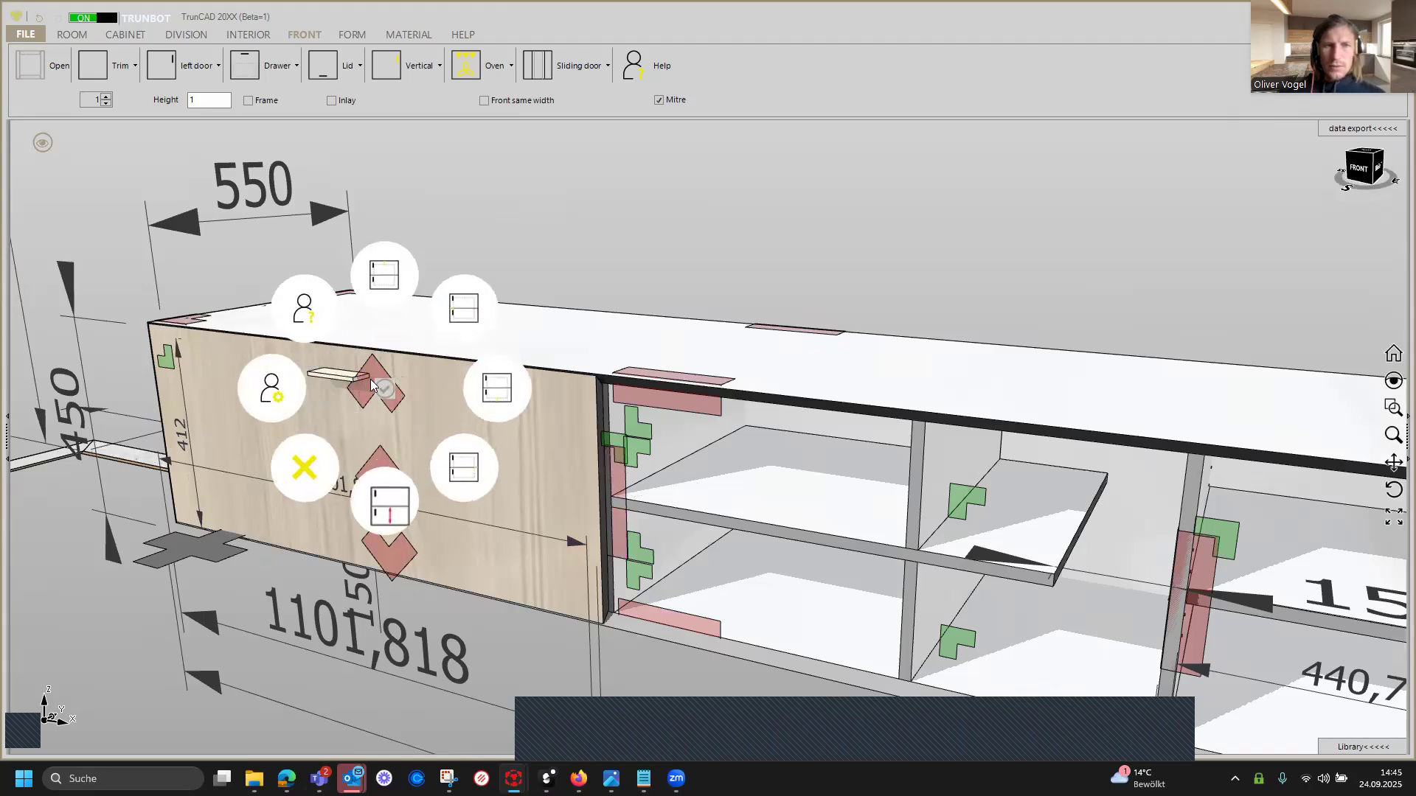
{"action": "left_click", "coordinate": [284, 387]}
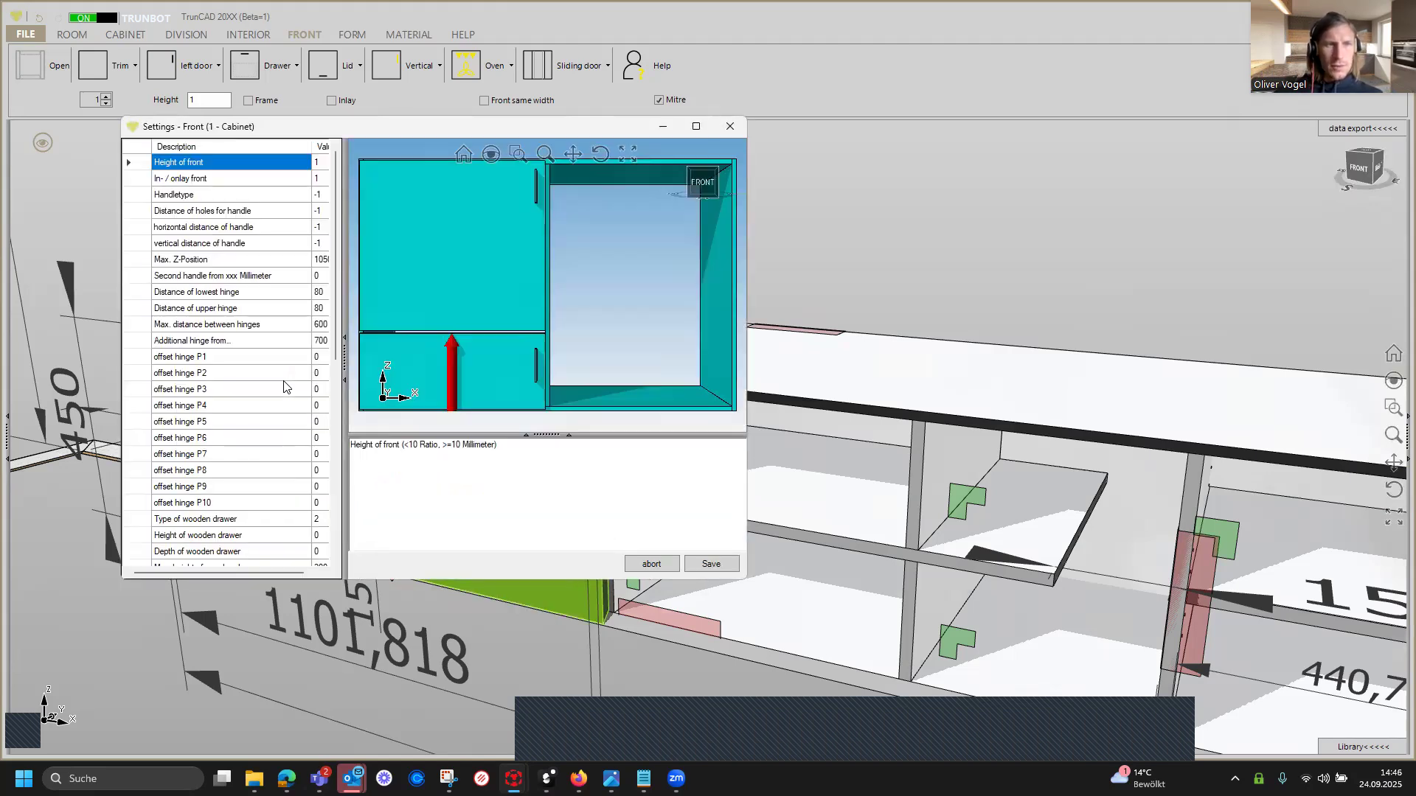
{"action": "left_click", "coordinate": [317, 180]}
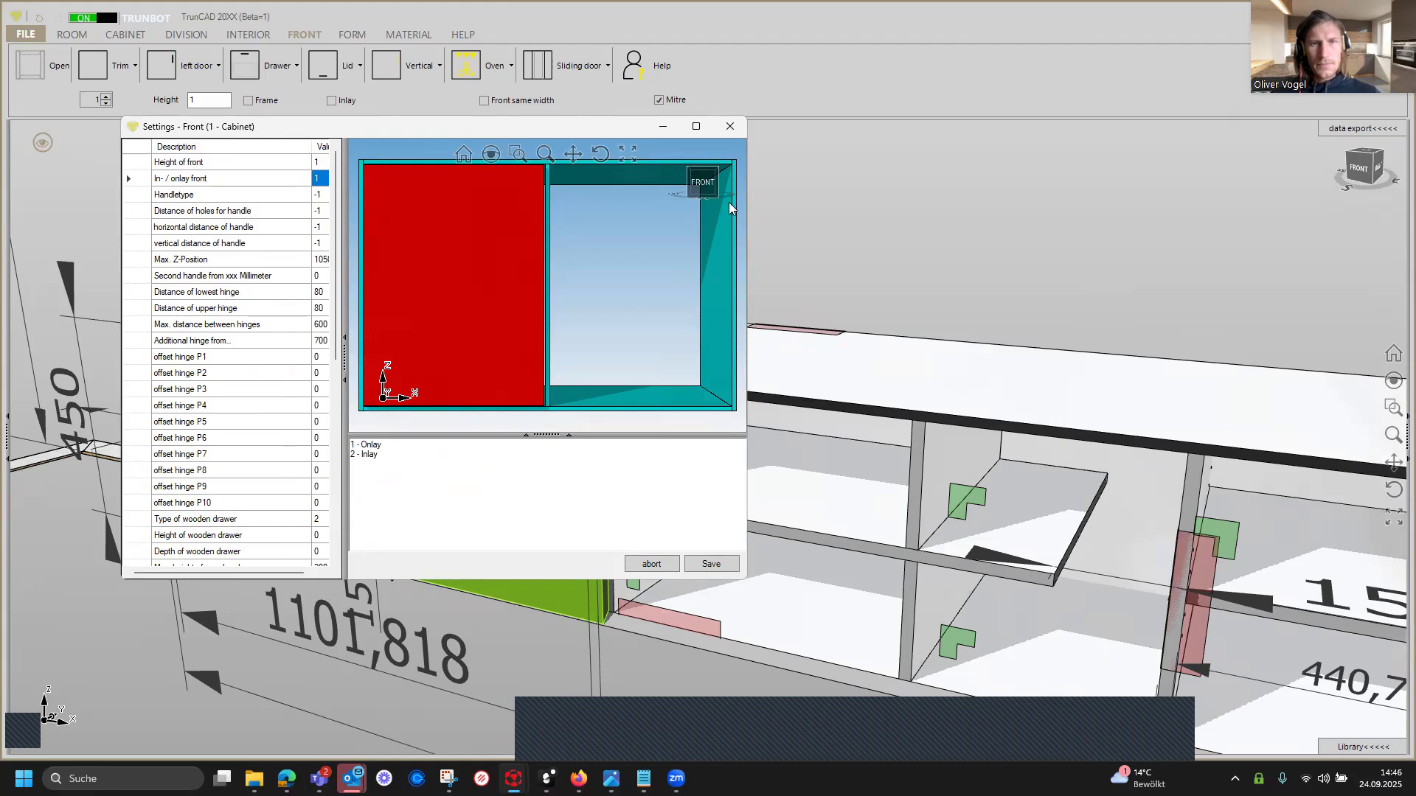
{"action": "left_click", "coordinate": [730, 126]}
{"action": "middle_click_drag", "start_coordinate": [594, 447], "coordinate": [494, 434]}
{"action": "scroll", "coordinate": [592, 376], "scroll_direction": "up", "scroll_amount": 4}
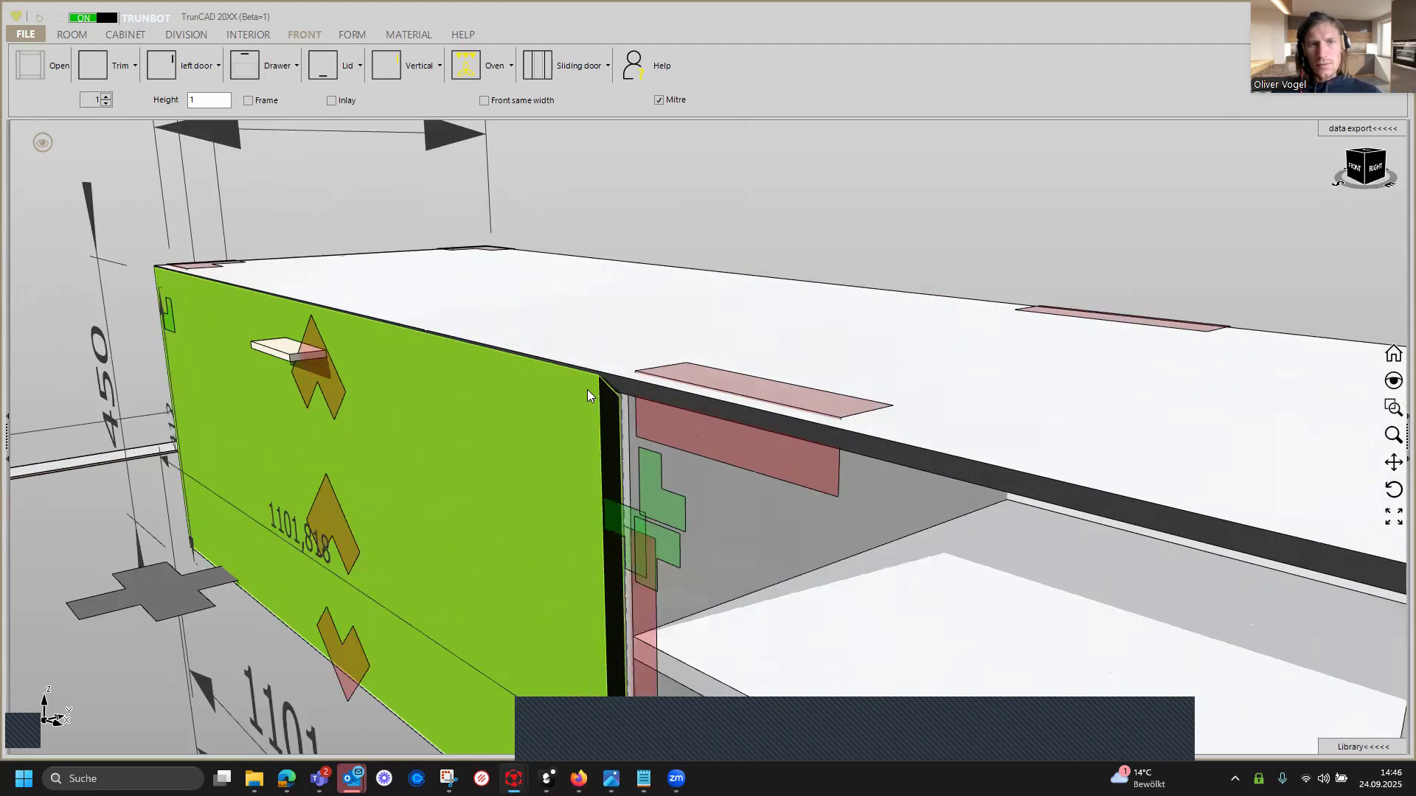
{"action": "mouse_move", "coordinate": [583, 402]}
{"action": "middle_mouse_down"}
{"action": "mouse_move", "coordinate": [573, 395]}
{"action": "mouse_move", "coordinate": [596, 400]}
{"action": "middle_mouse_up"}
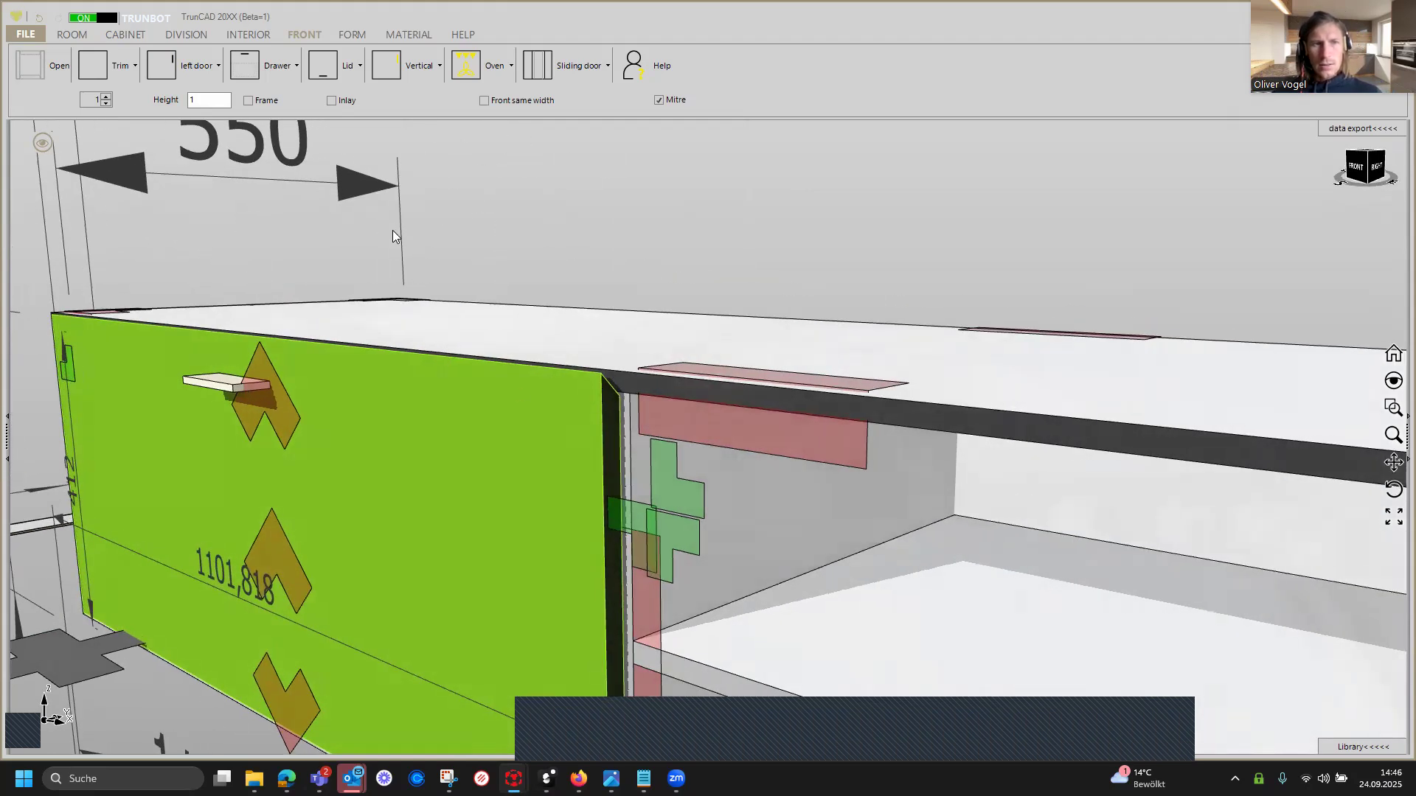
Set the drawer front's In-/onlay value to 2 (Inlay) and save the front settings.
{"action": "right_click", "coordinate": [275, 399]}
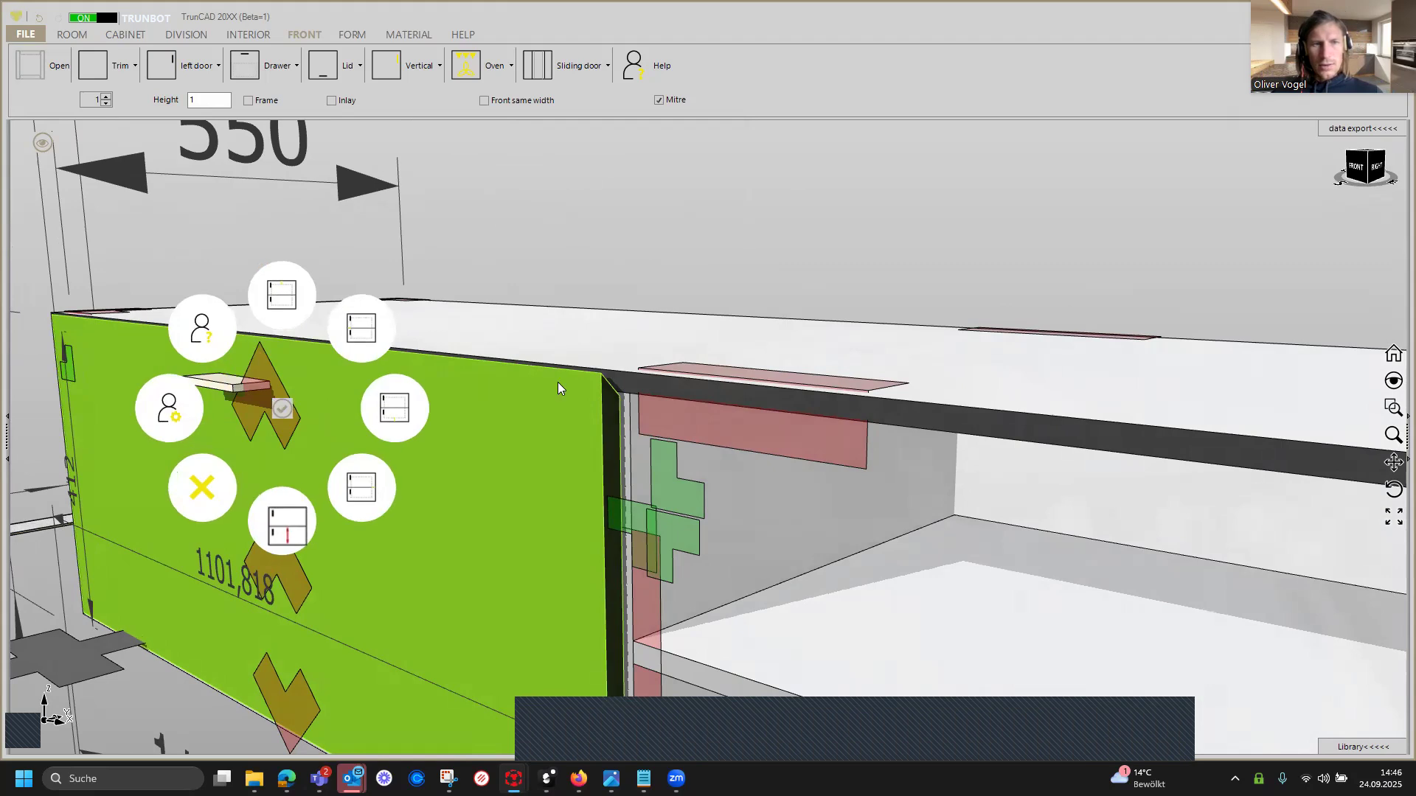
{"action": "left_click", "coordinate": [175, 414]}
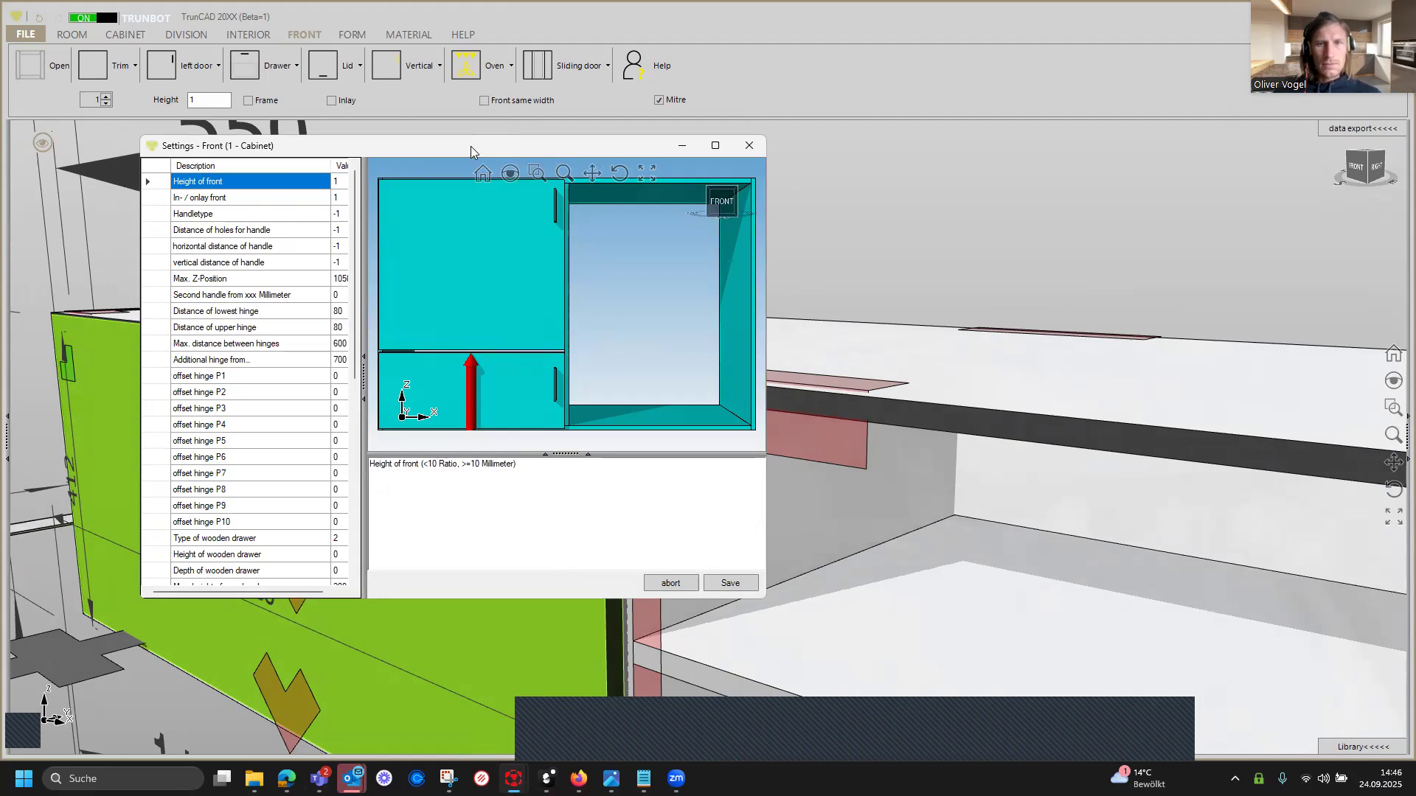
{"action": "left_click_drag", "start_coordinate": [471, 151], "coordinate": [1004, 222]}
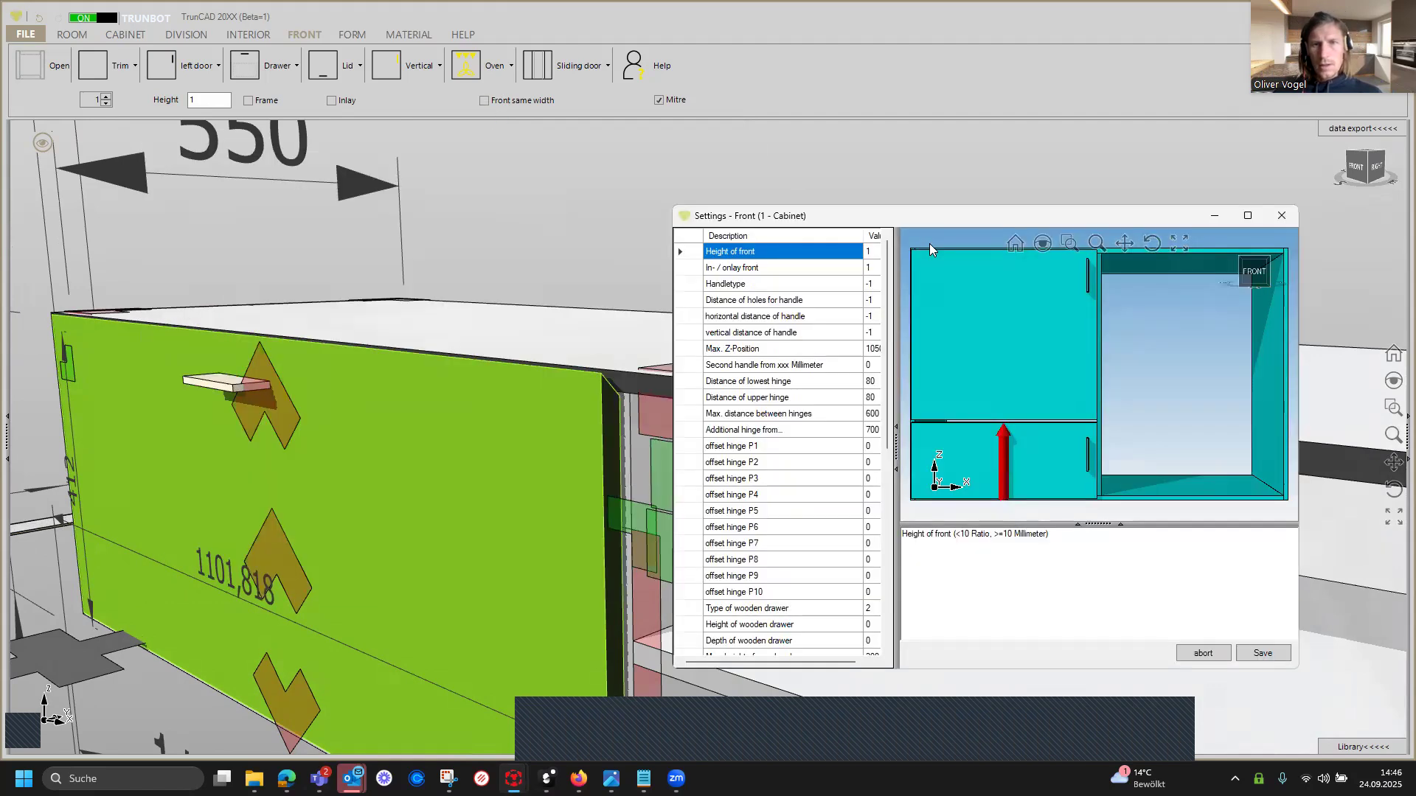
{"action": "left_click", "coordinate": [870, 270]}
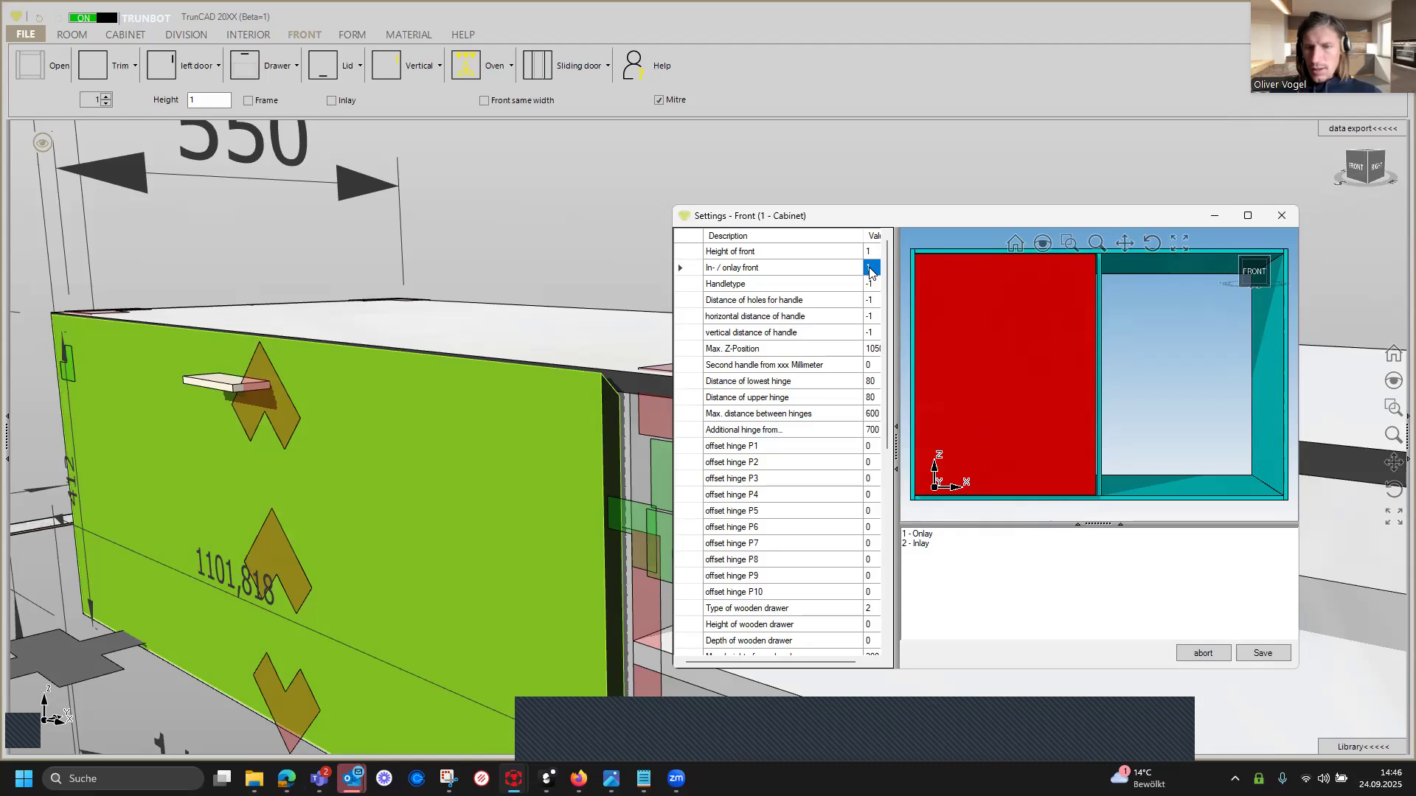
{"action": "type", "text": "2"}
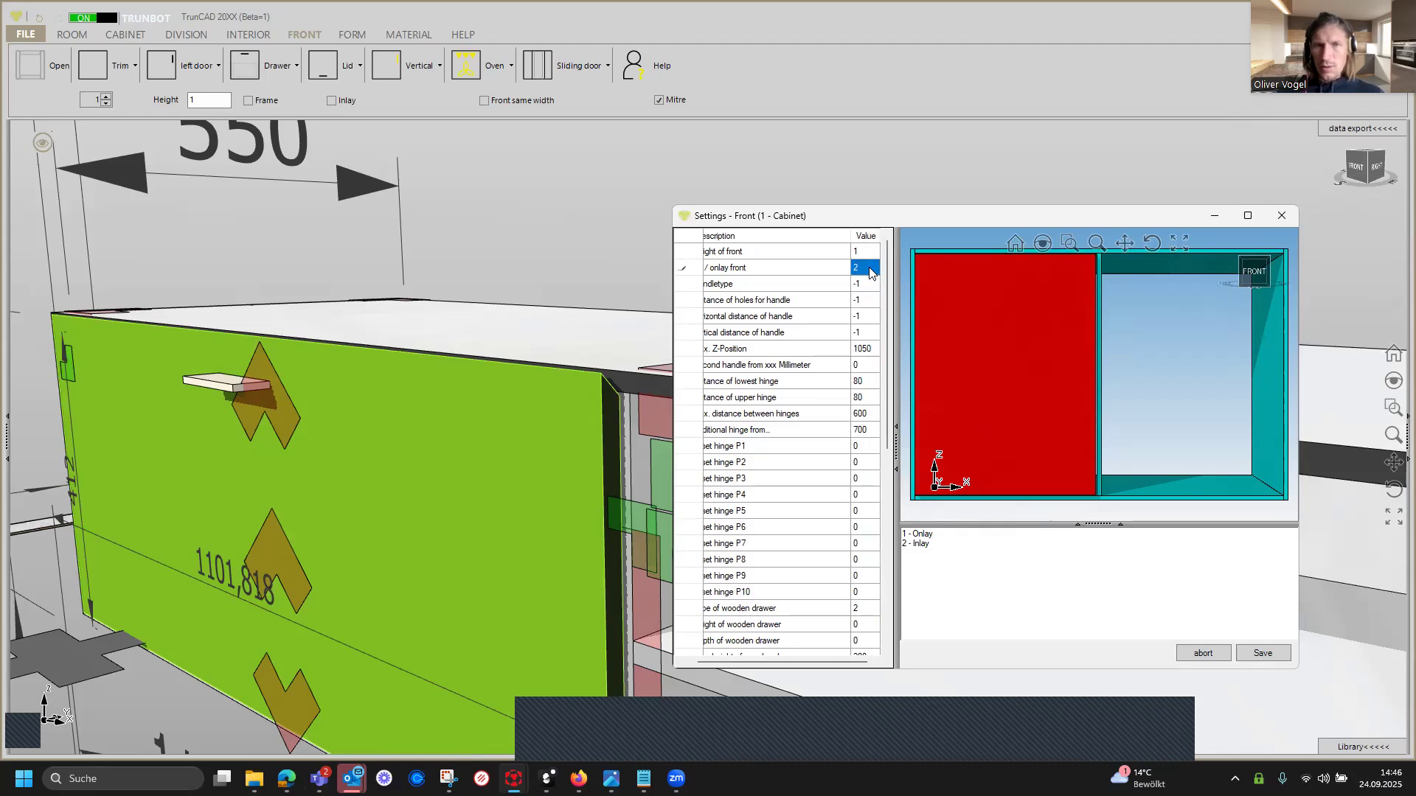
{"action": "left_click", "coordinate": [1264, 654]}
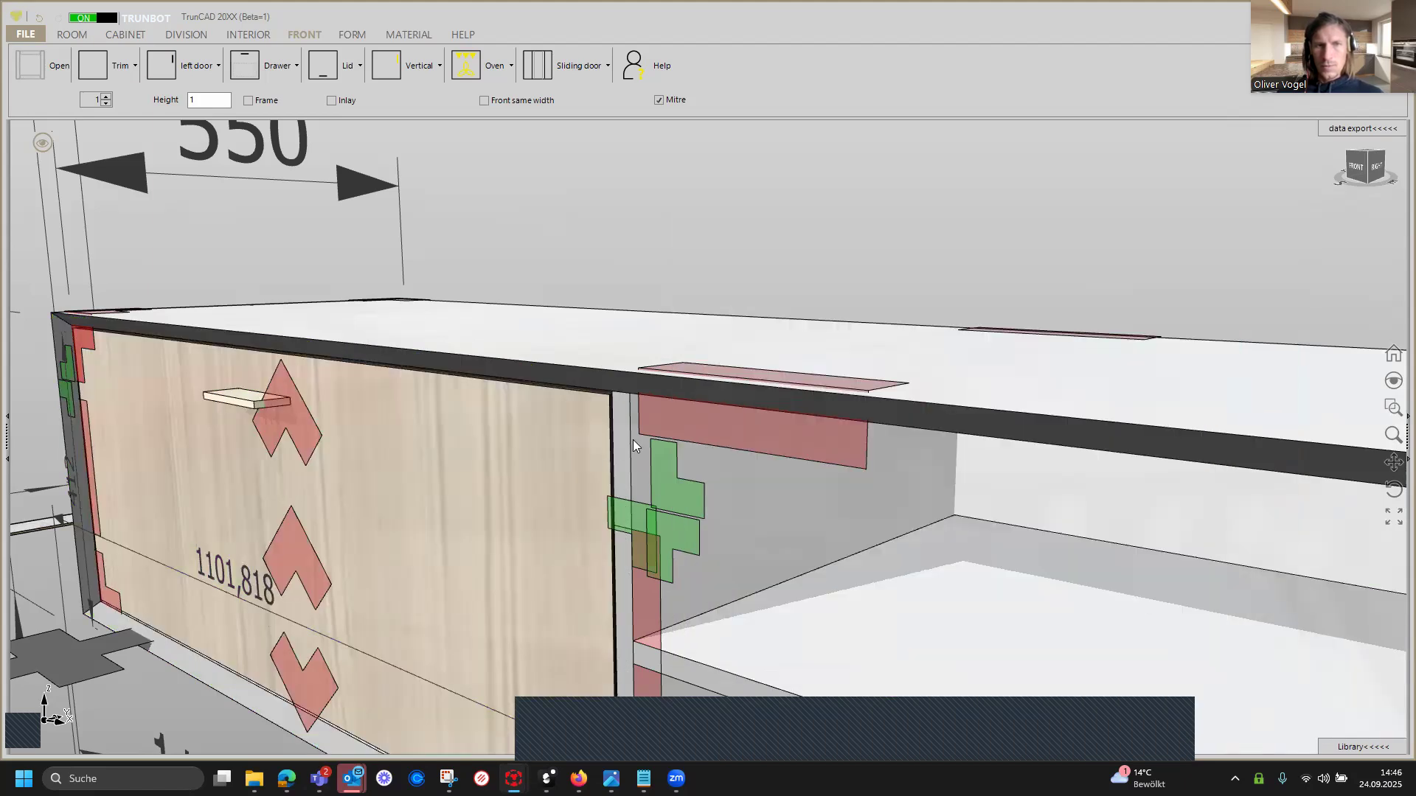
Enable Inlay for new fronts and place a right door on the 440,727 wide compartment.
{"action": "scroll", "coordinate": [633, 434], "scroll_direction": "down", "scroll_amount": 5}
{"action": "middle_click_drag", "start_coordinate": [1011, 537], "coordinate": [944, 457]}
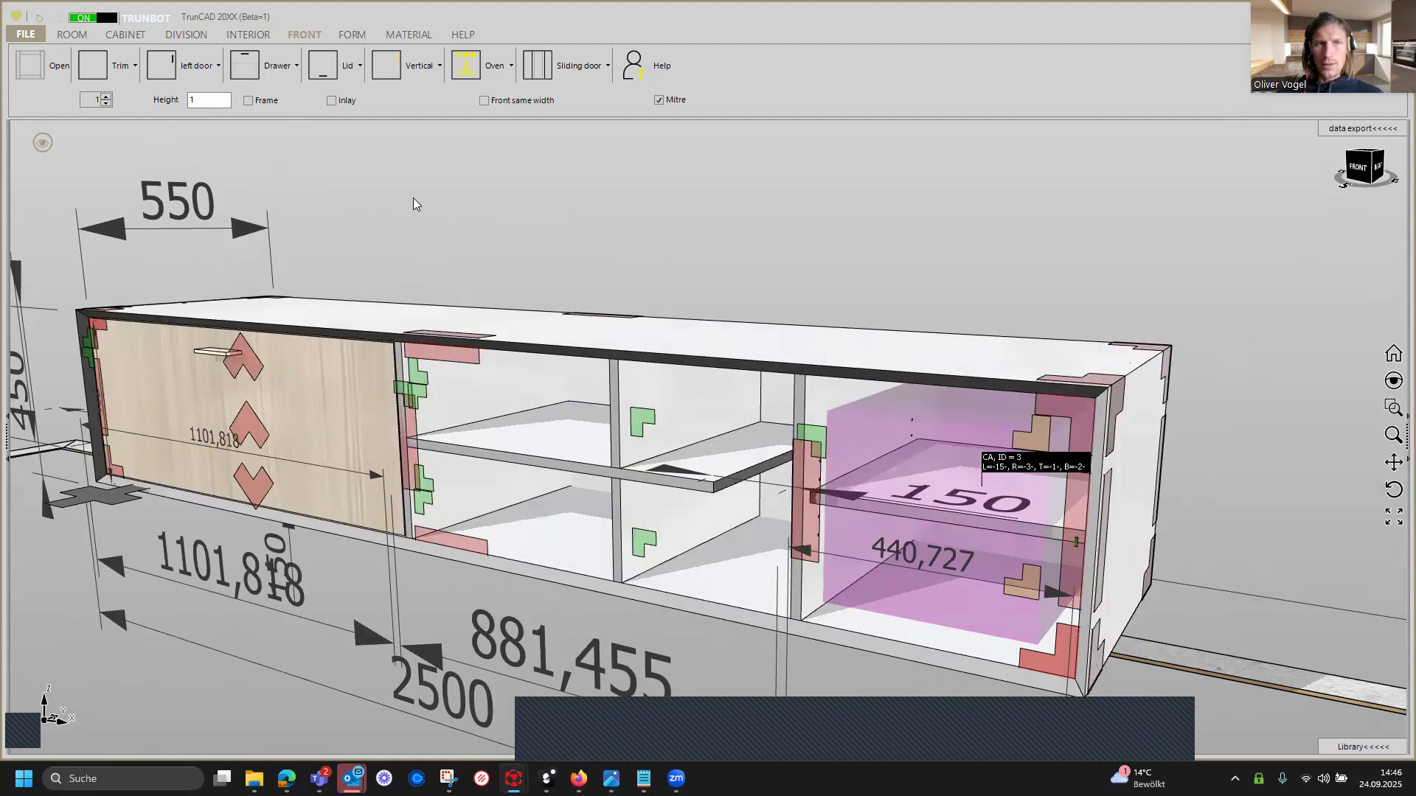
{"action": "left_click", "coordinate": [331, 104]}
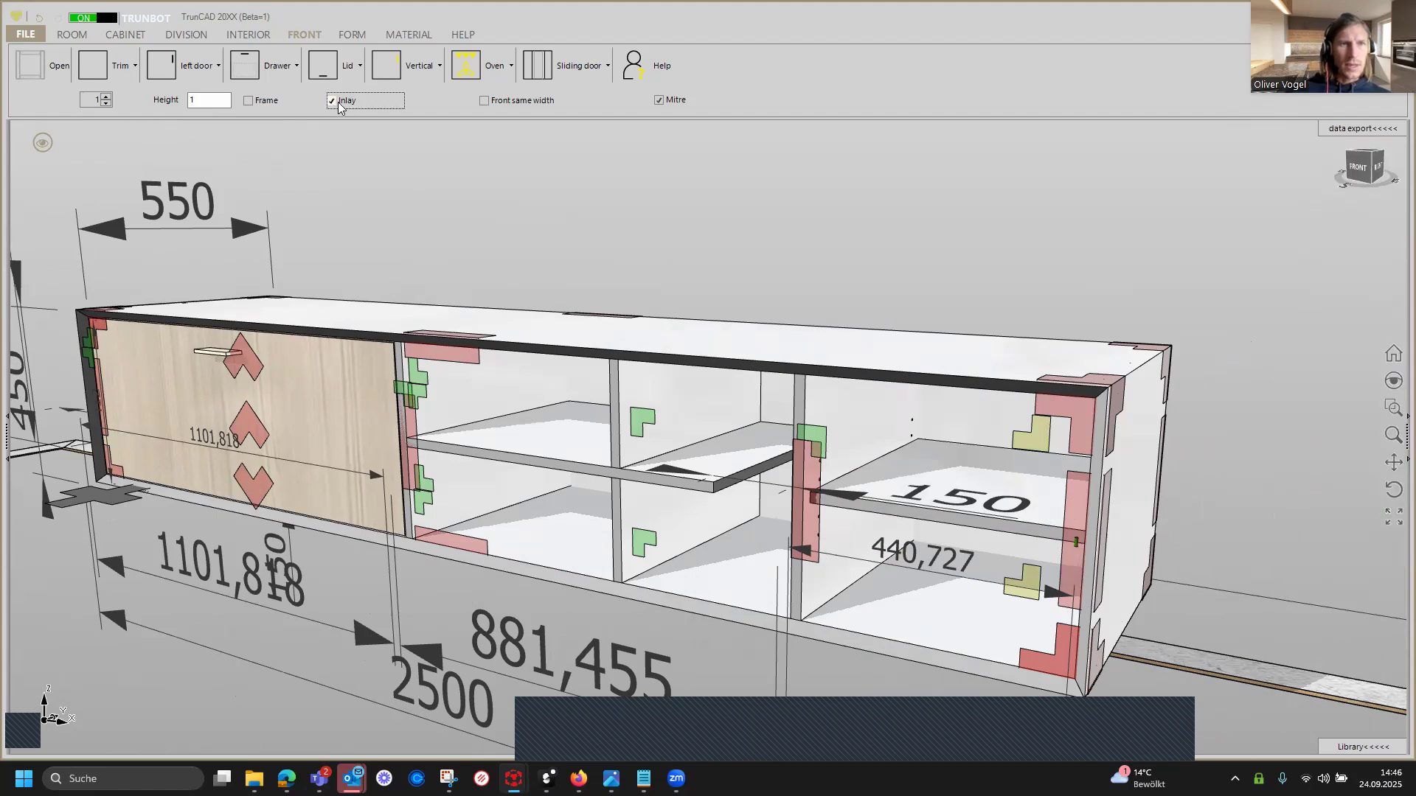
{"action": "left_click", "coordinate": [196, 77]}
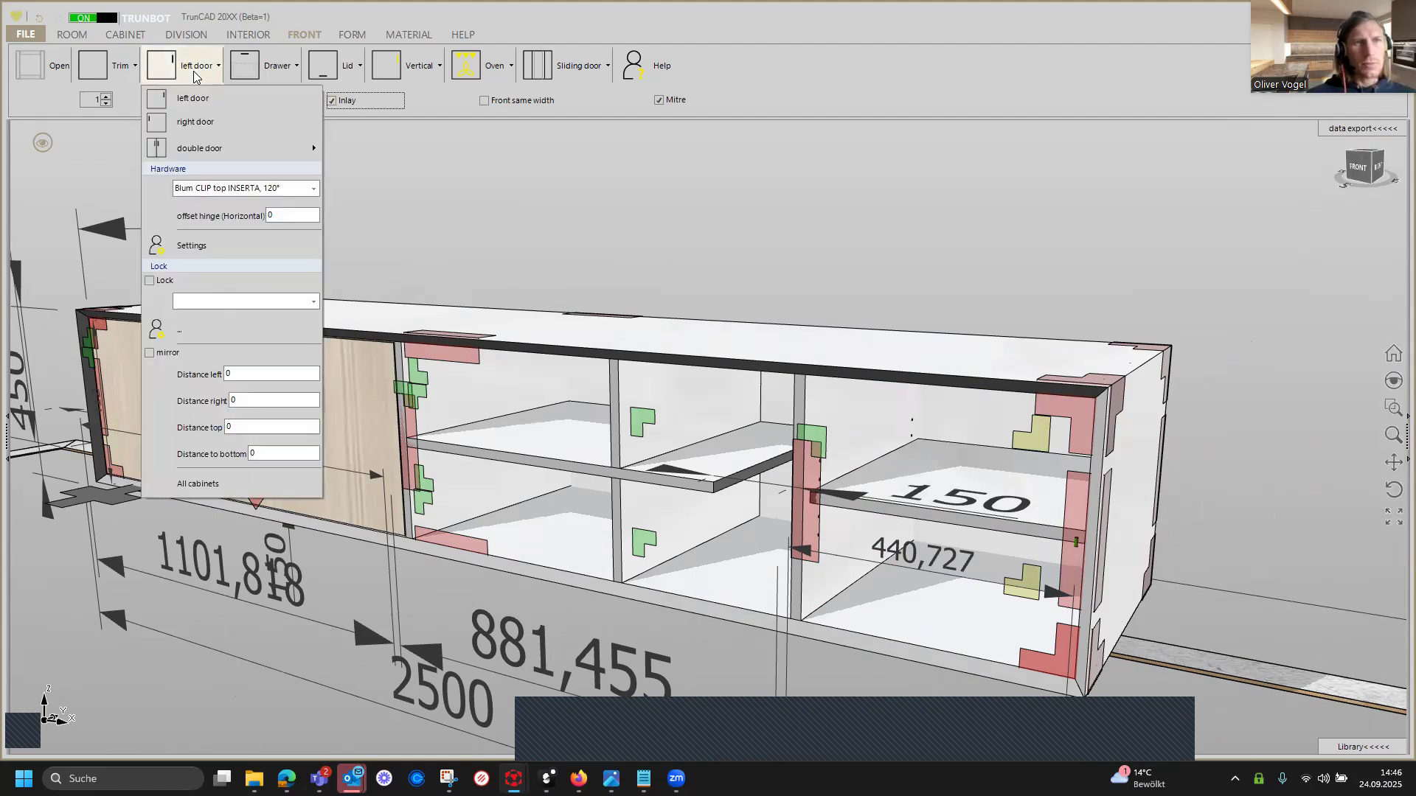
{"action": "left_click", "coordinate": [204, 125]}
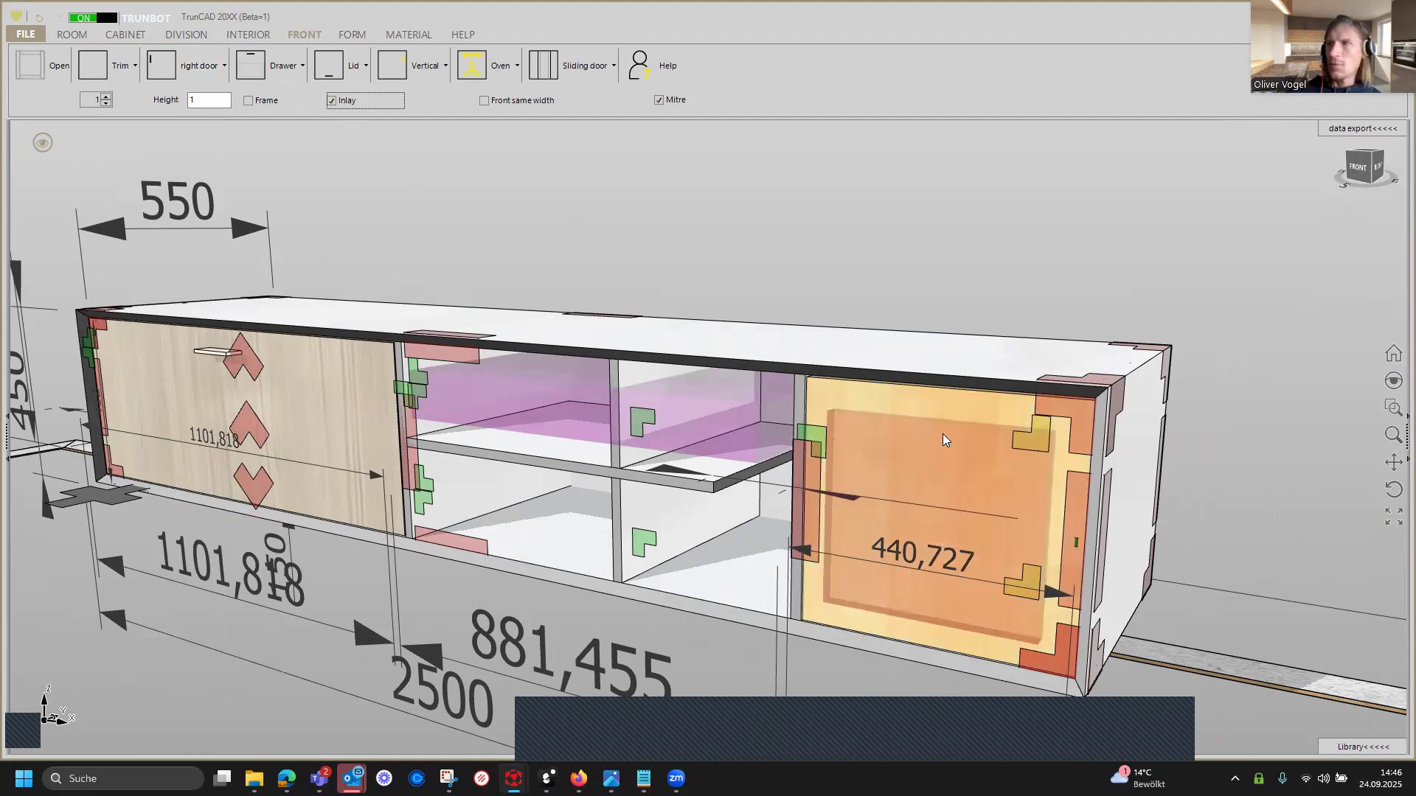
{"action": "left_click", "coordinate": [941, 434]}
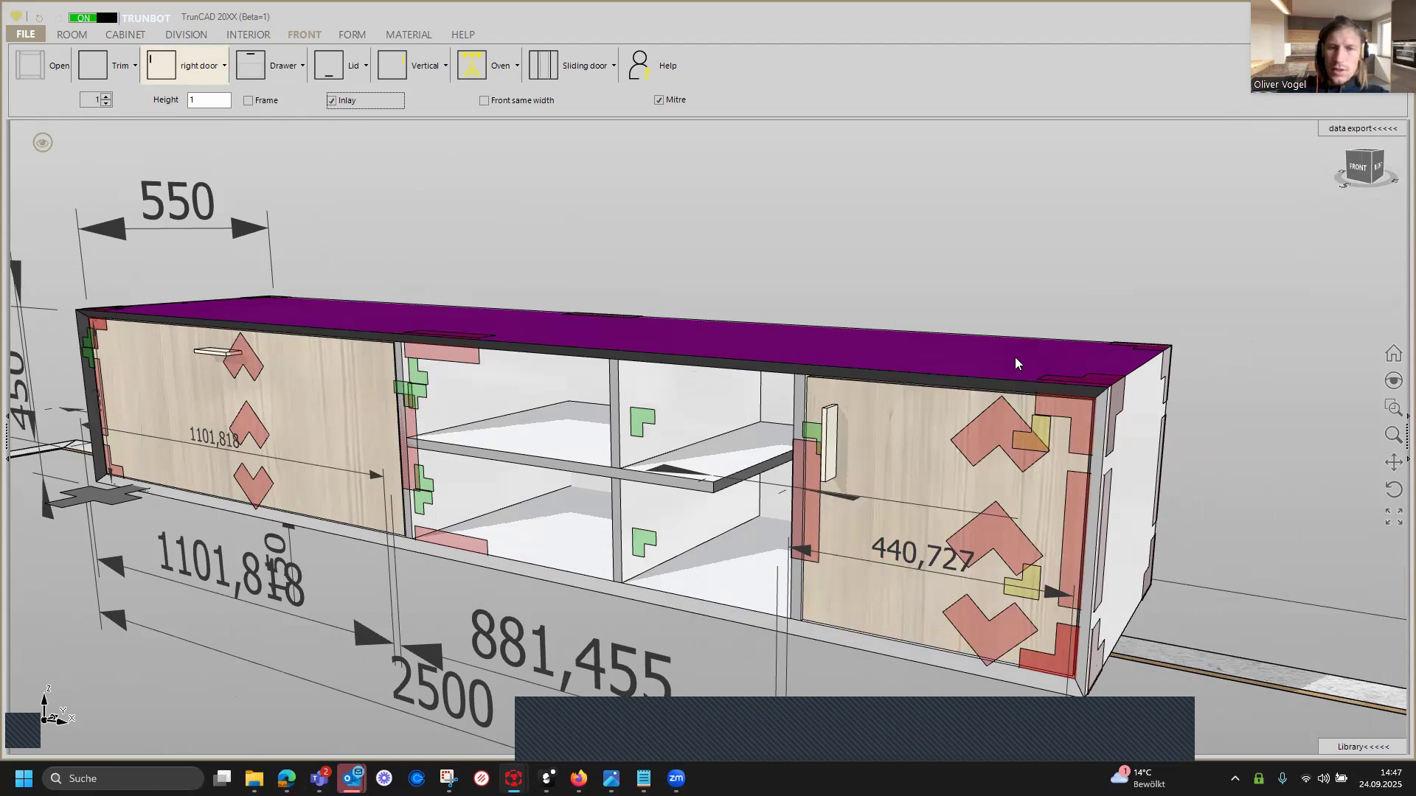
Set the next cabinet's dimensions to width 400, height 600 and depth 350.
{"action": "scroll", "coordinate": [1015, 357], "scroll_direction": "down", "scroll_amount": 3}
{"action": "middle_click_drag", "start_coordinate": [1057, 324], "coordinate": [1036, 344]}
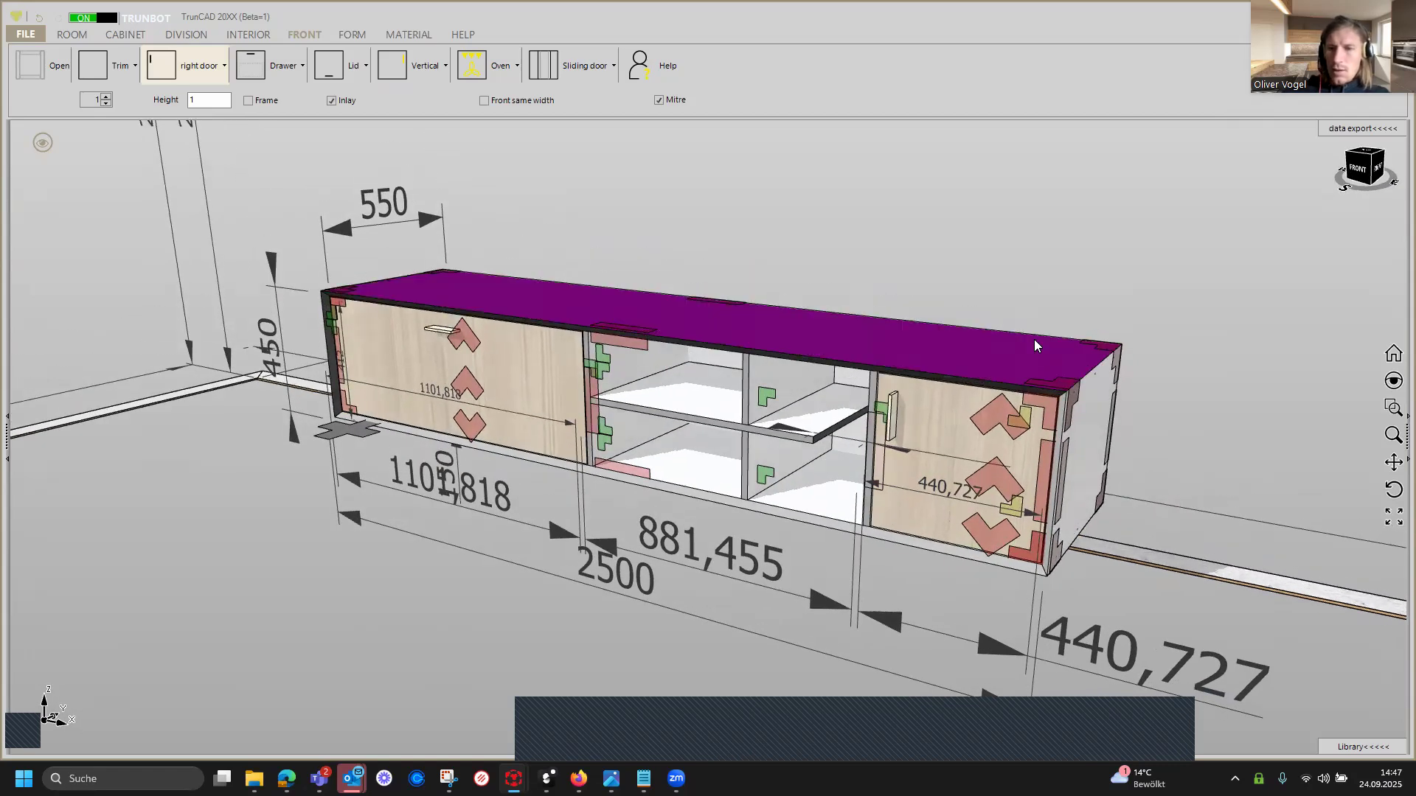
{"action": "scroll", "coordinate": [1034, 341], "scroll_direction": "down", "scroll_amount": 2}
{"action": "middle_click_drag", "start_coordinate": [1034, 341], "coordinate": [1001, 381]}
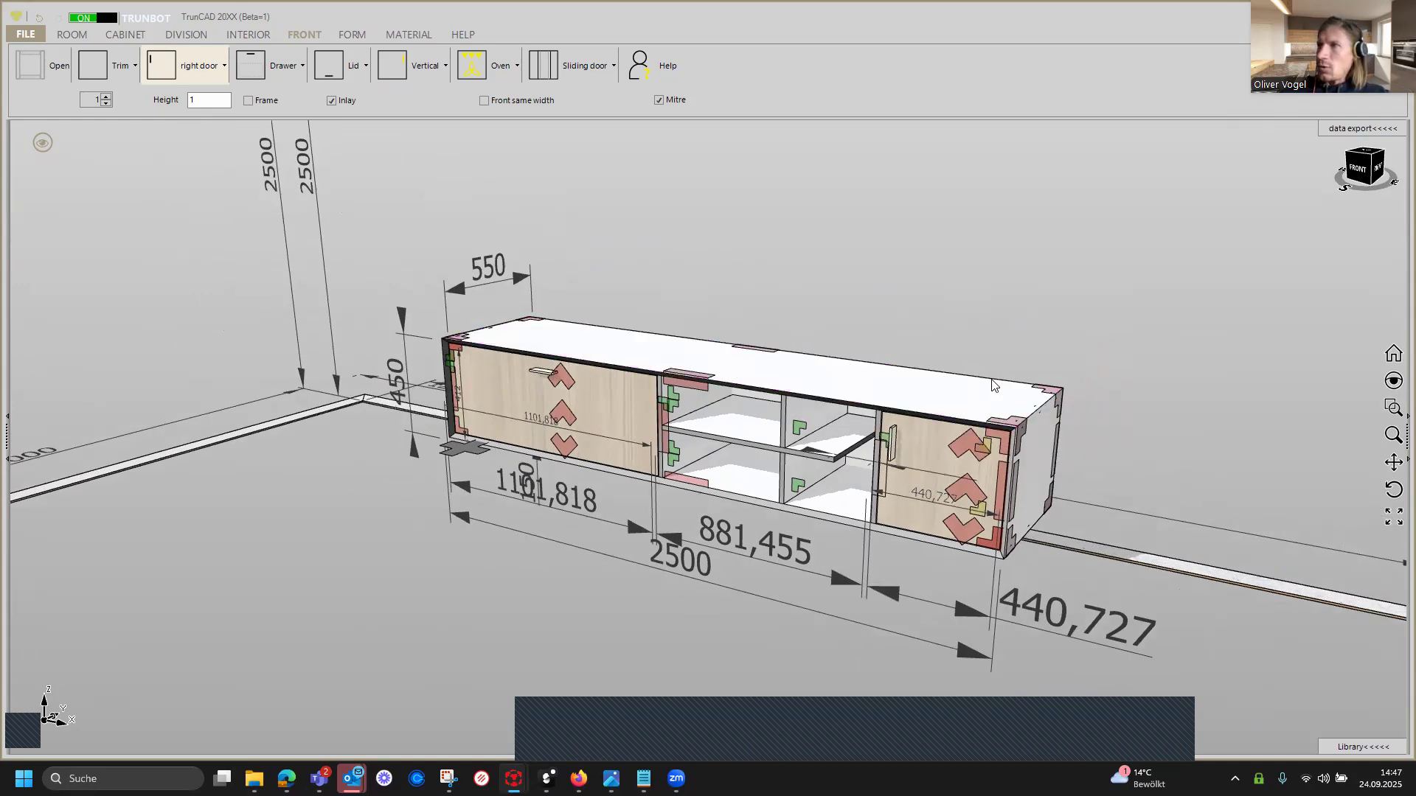
{"action": "middle_click_drag", "start_coordinate": [1036, 394], "coordinate": [1047, 422]}
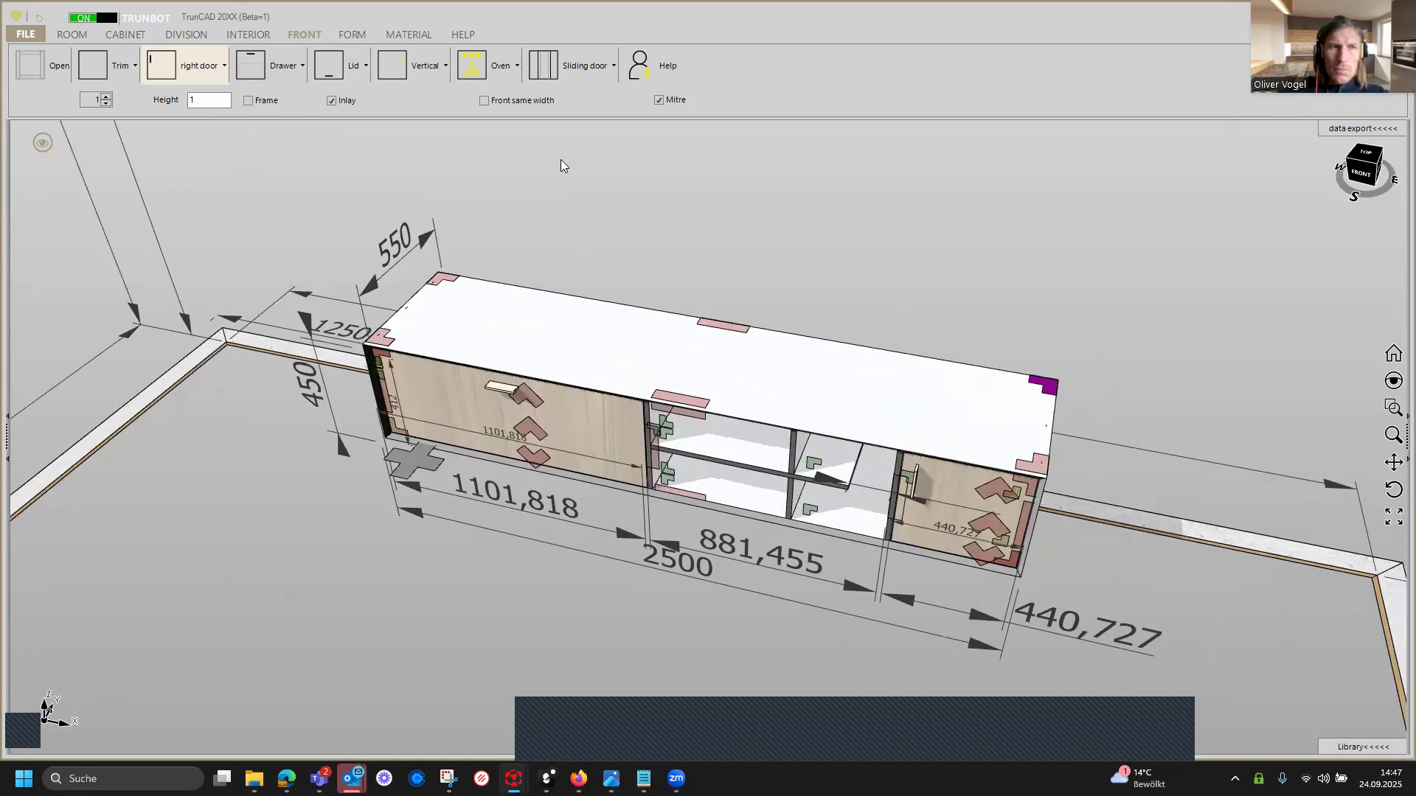
{"action": "left_click", "coordinate": [123, 36]}
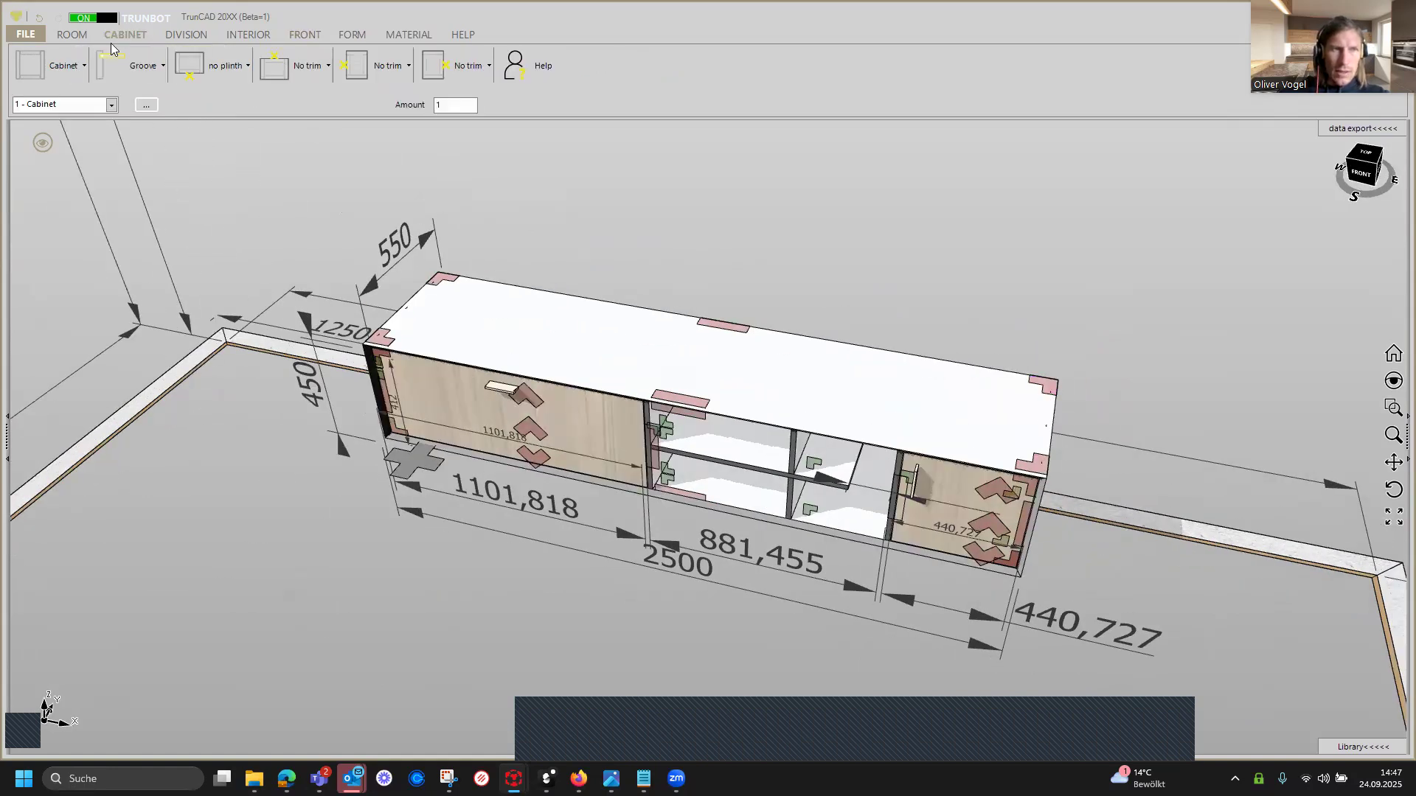
{"action": "left_click", "coordinate": [84, 72]}
{"action": "double_click", "coordinate": [92, 112]}
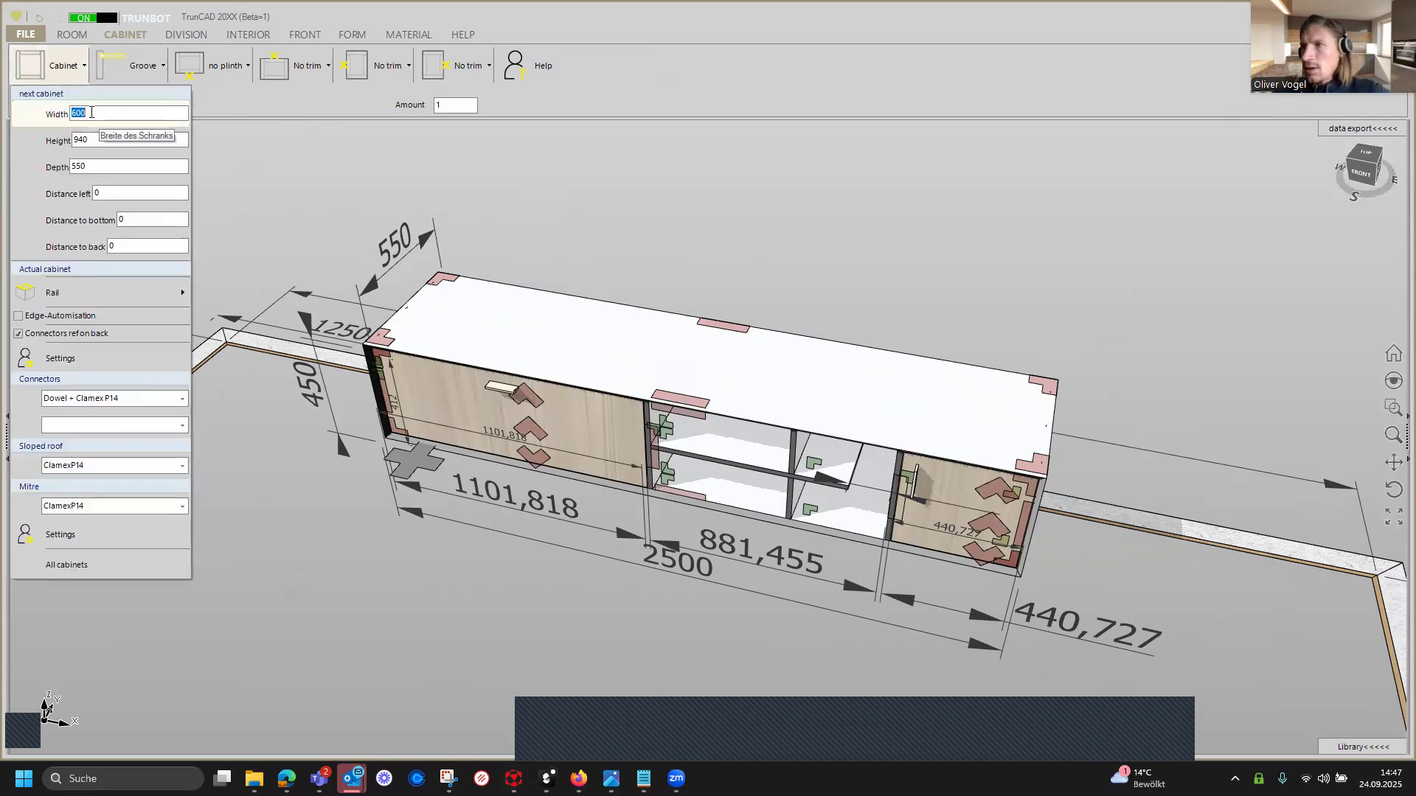
{"action": "type", "text": "400"}
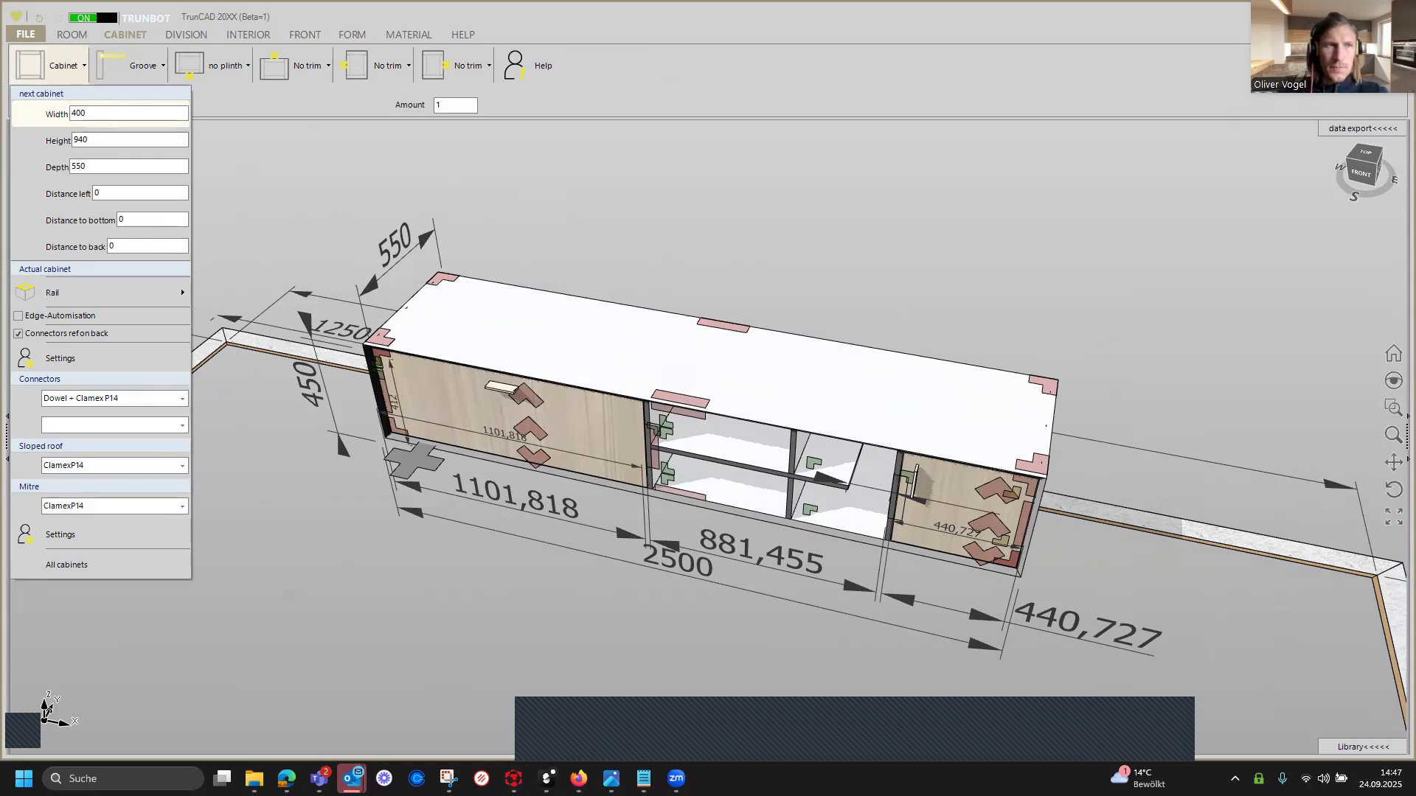
{"action": "left_click", "coordinate": [97, 144]}
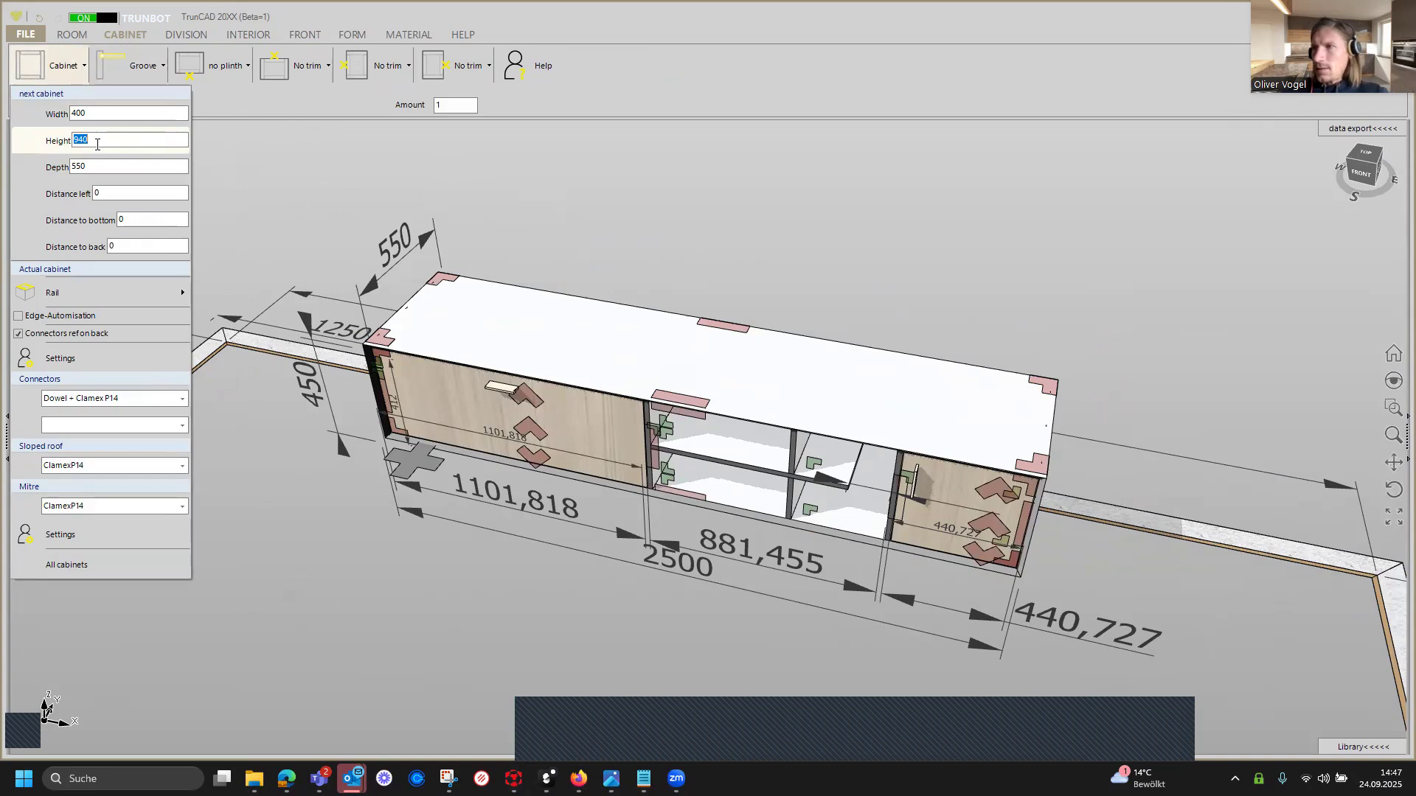
{"action": "type", "text": "600"}
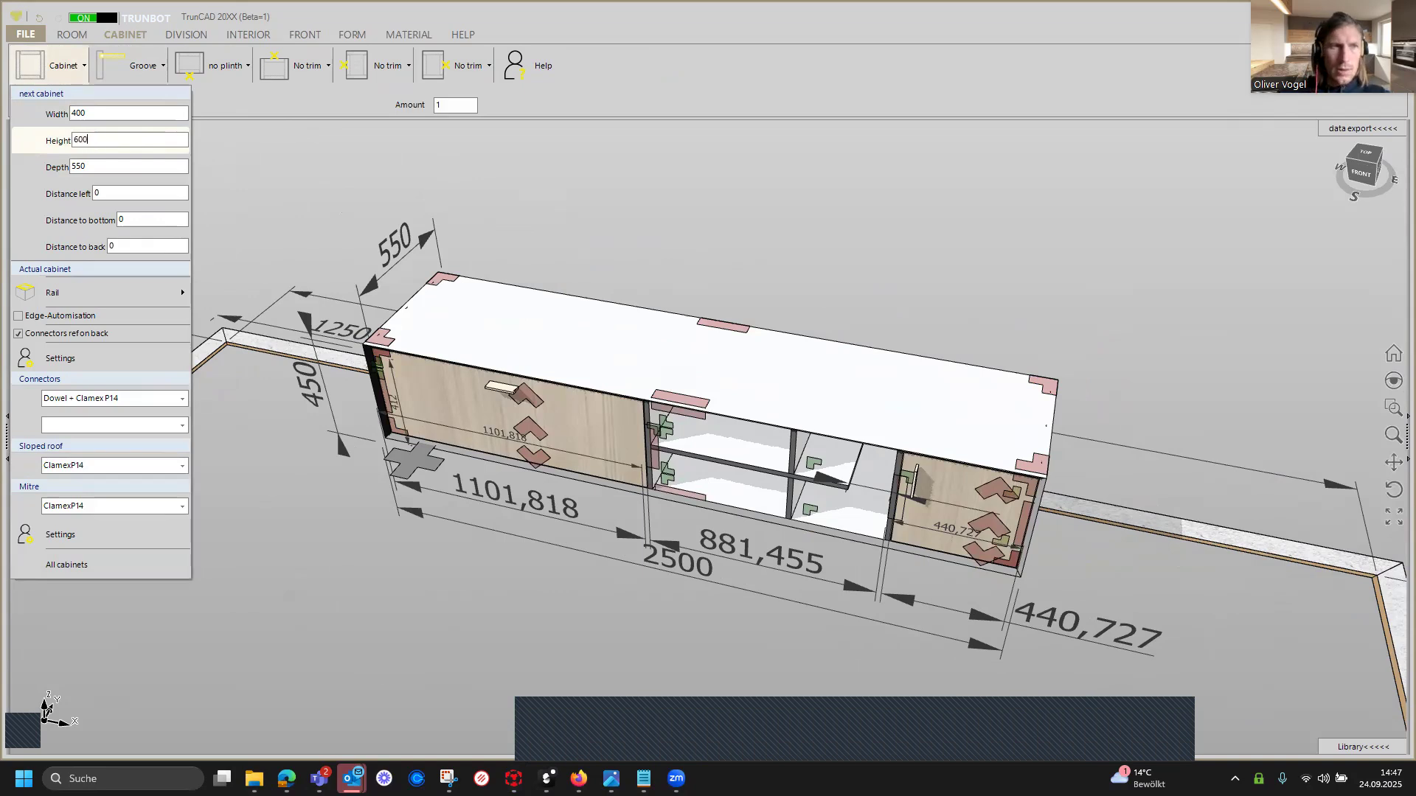
{"action": "left_click", "coordinate": [77, 162]}
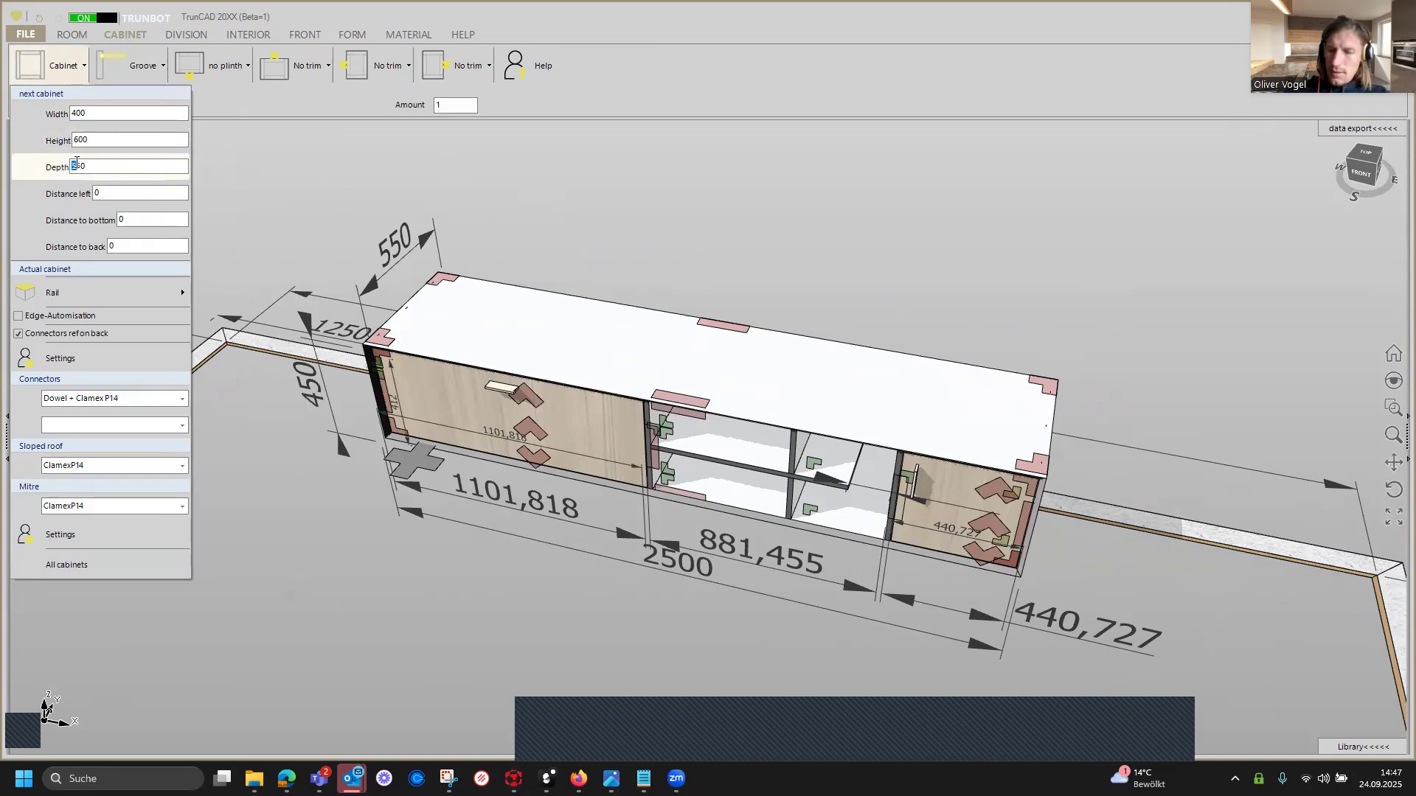
{"action": "type", "text": "3"}
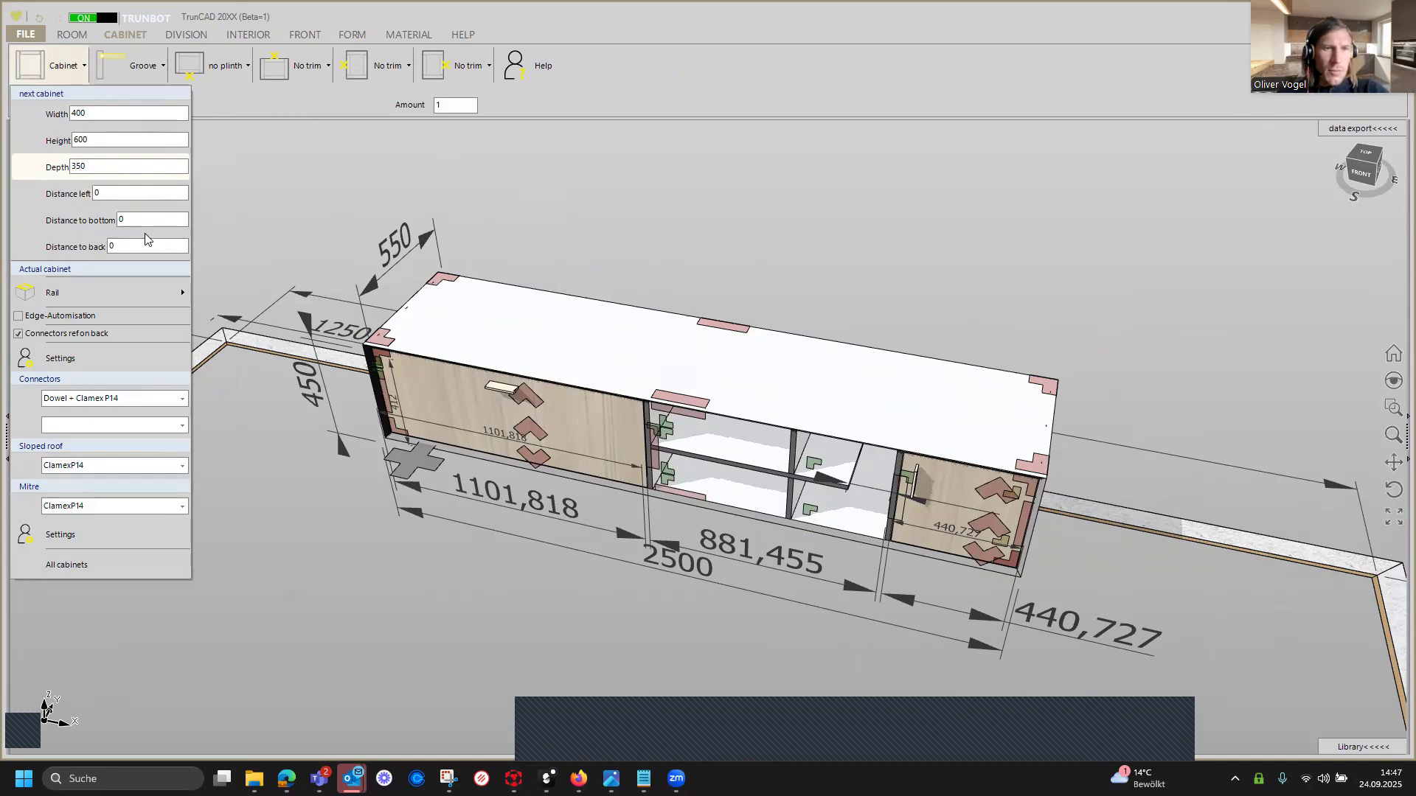
Place the new cabinet on top of the lowboard at its rear corner above the drawer compartment.
{"action": "left_click", "coordinate": [539, 249]}
{"action": "scroll", "coordinate": [403, 277], "scroll_direction": "up", "scroll_amount": 5}
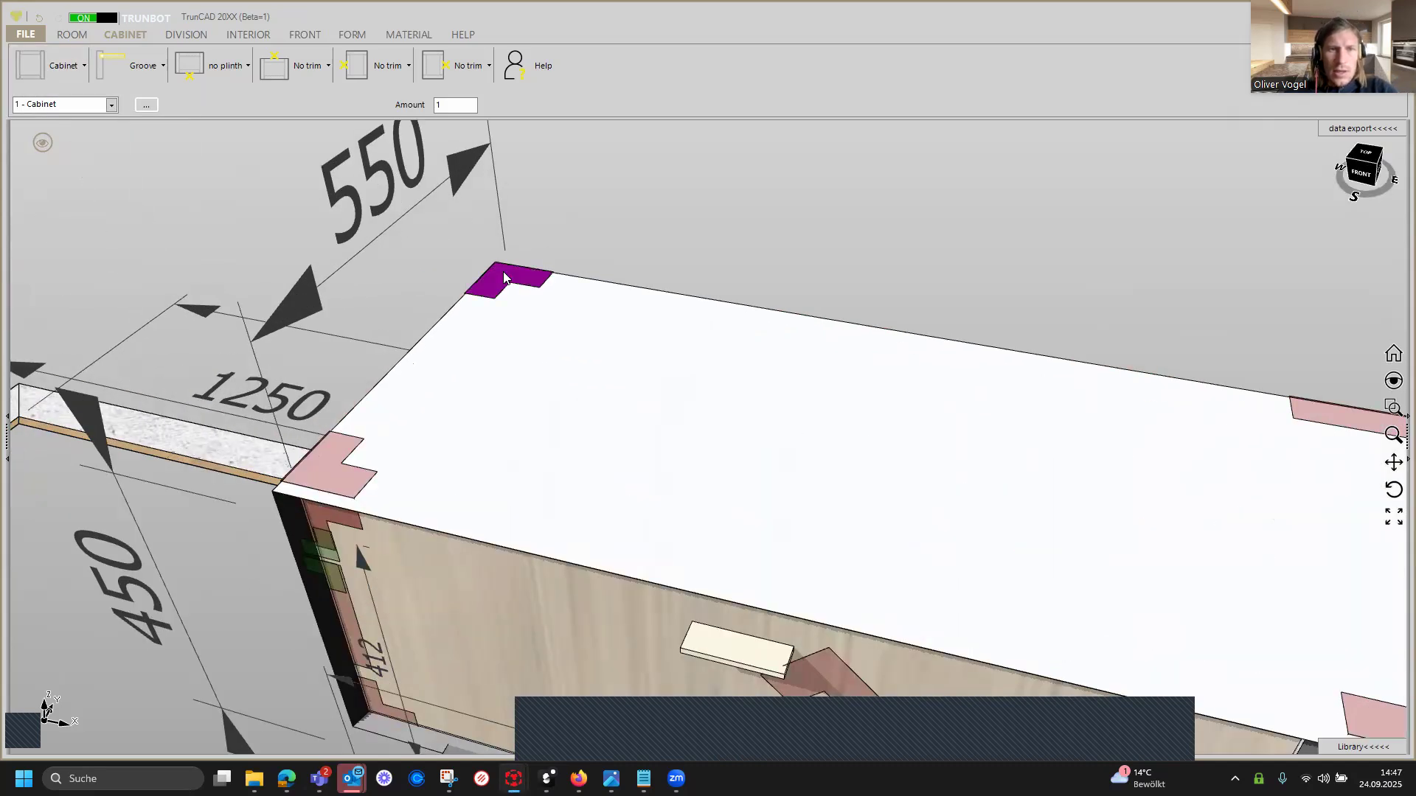
{"action": "left_click", "coordinate": [30, 67]}
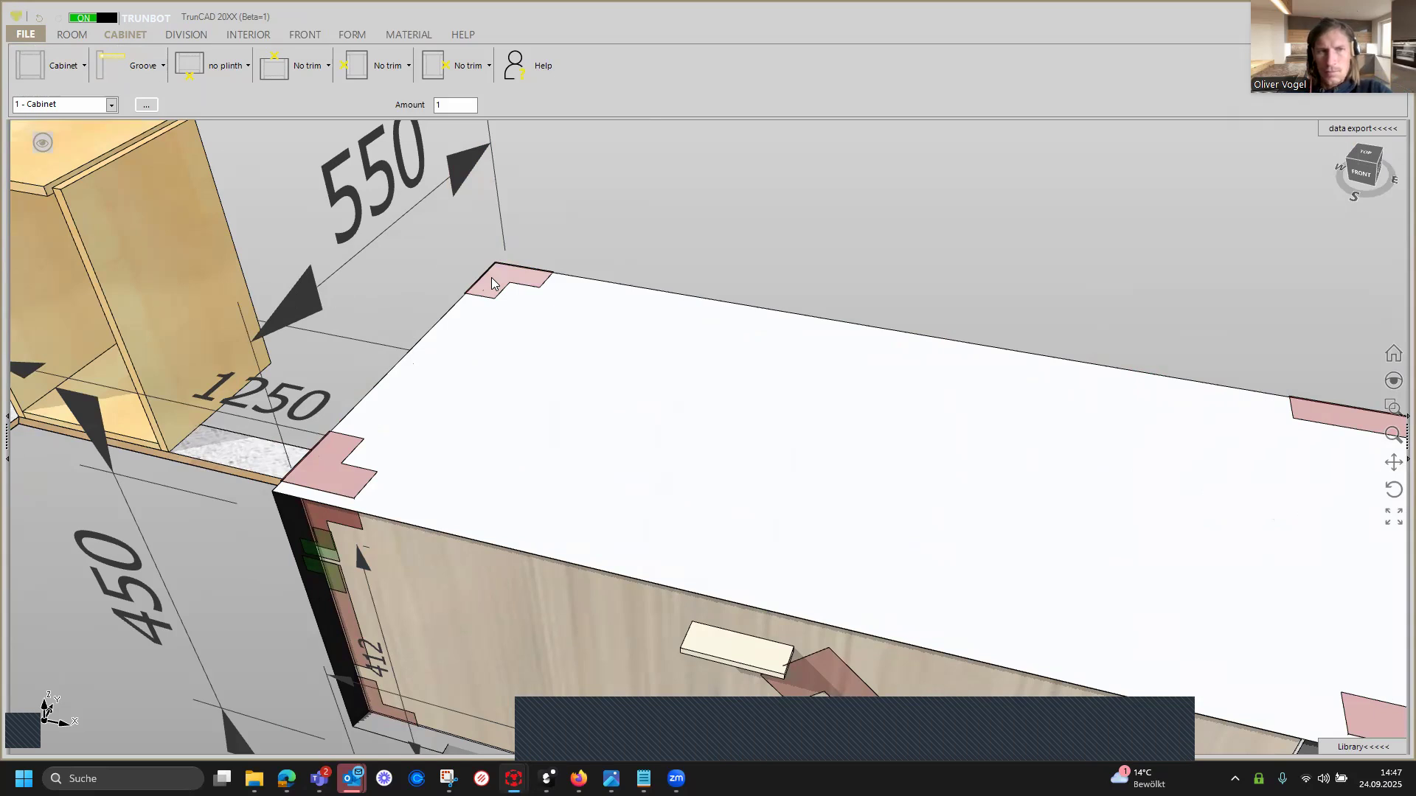
{"action": "left_click", "coordinate": [492, 281]}
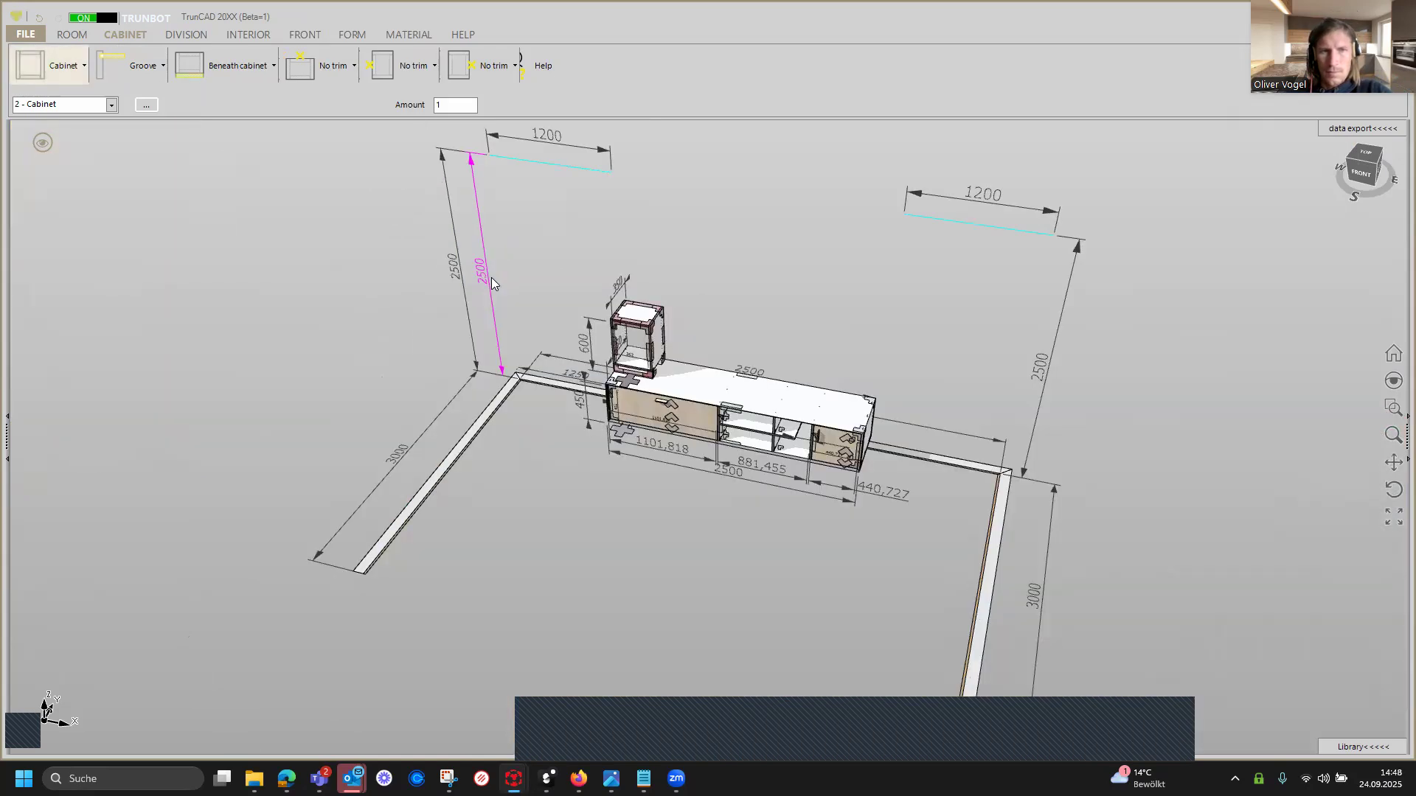
{"action": "scroll", "coordinate": [627, 389], "scroll_direction": "up", "scroll_amount": 5}
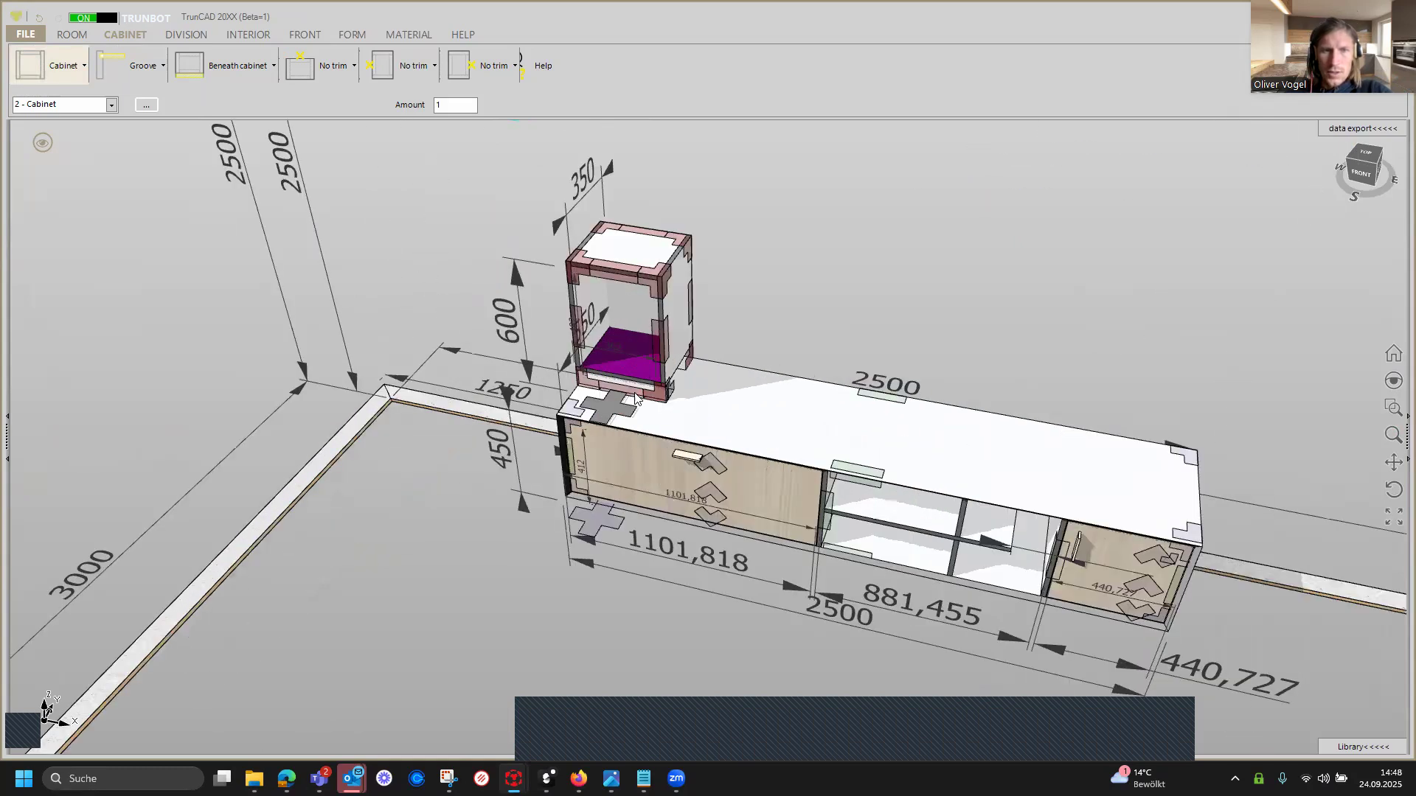
Remove the plinth from the 400 wide upper cabinet by choosing the no plinth construction.
{"action": "scroll", "coordinate": [607, 389], "scroll_direction": "up", "scroll_amount": 3}
{"action": "middle_click_drag", "start_coordinate": [663, 403], "coordinate": [646, 373]}
{"action": "scroll", "coordinate": [647, 373], "scroll_direction": "up", "scroll_amount": 5}
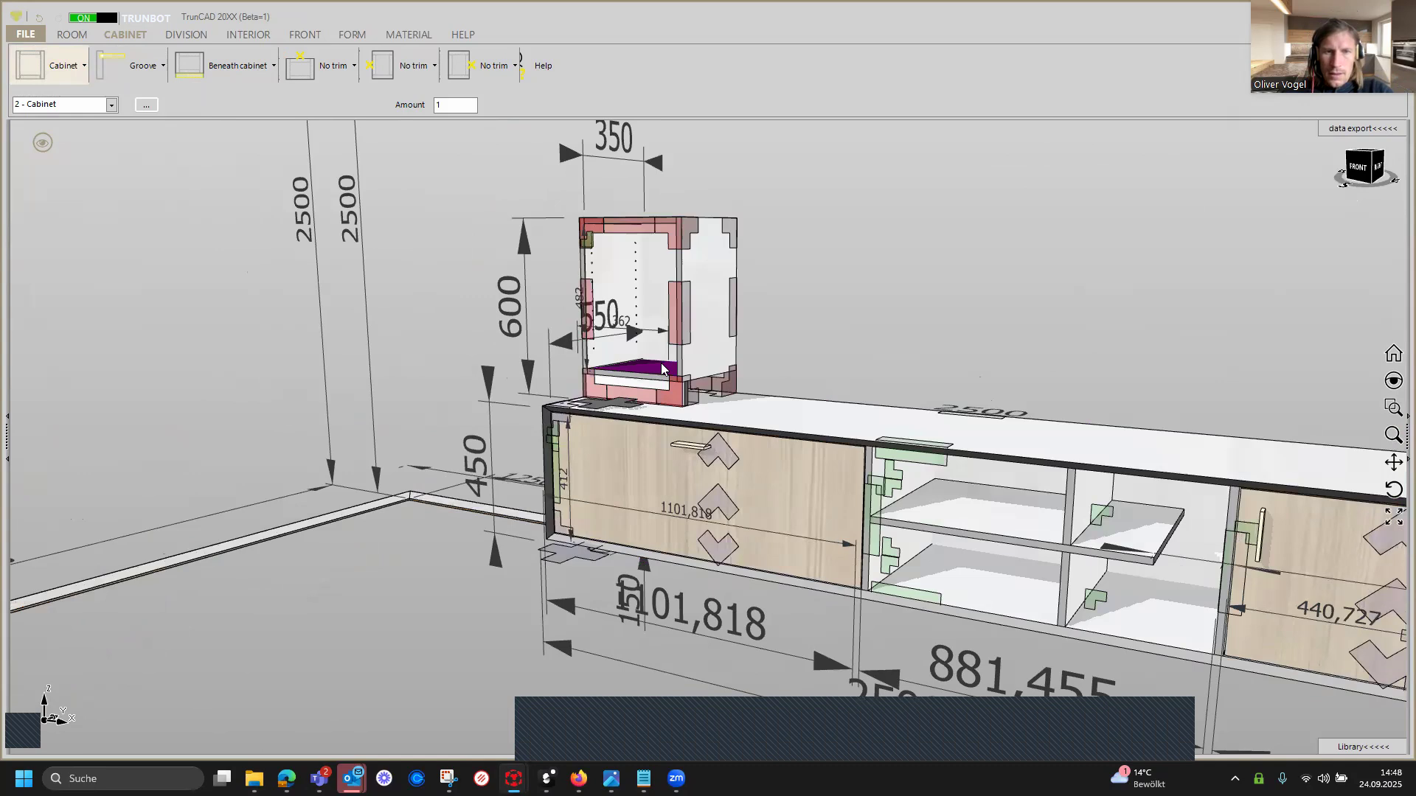
{"action": "left_click", "coordinate": [230, 73]}
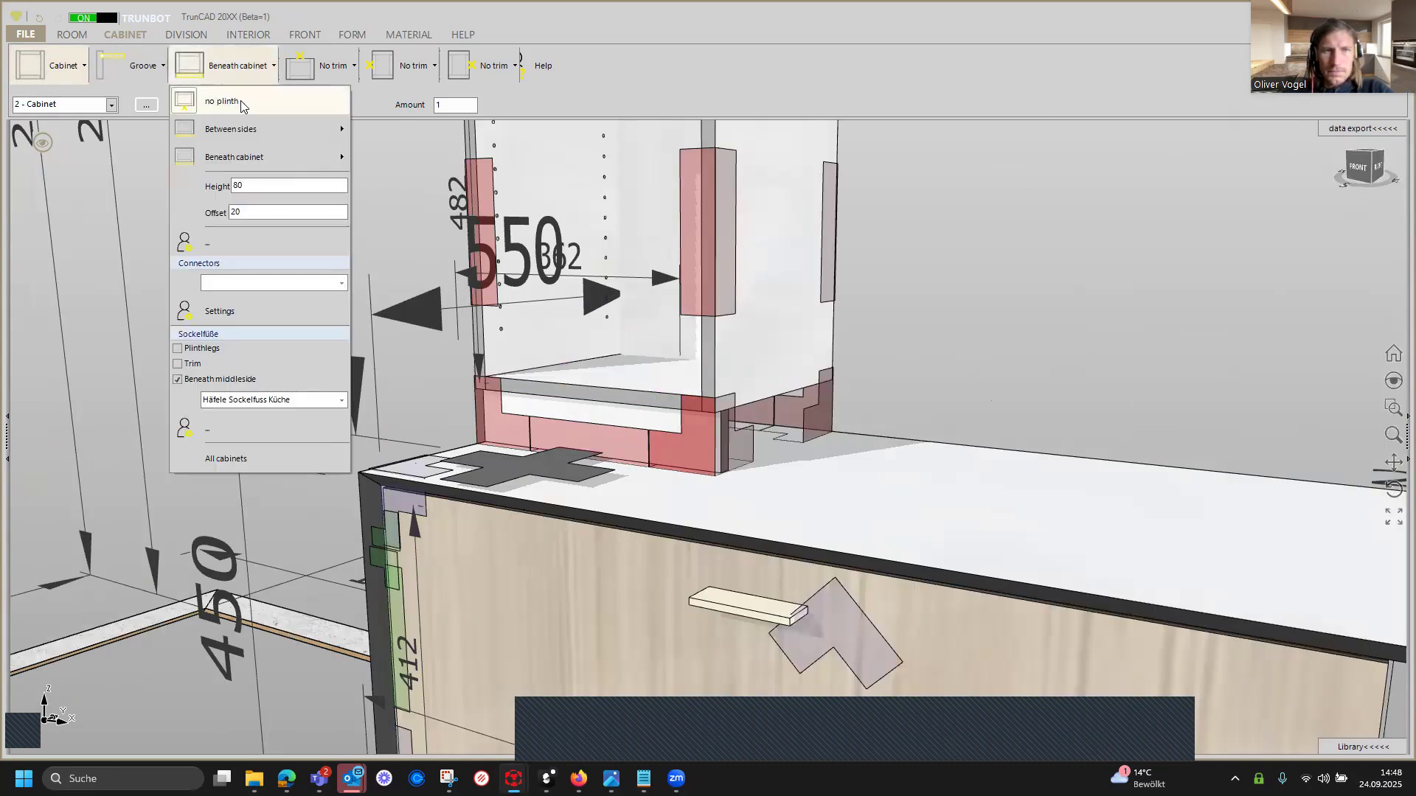
{"action": "left_click", "coordinate": [222, 101]}
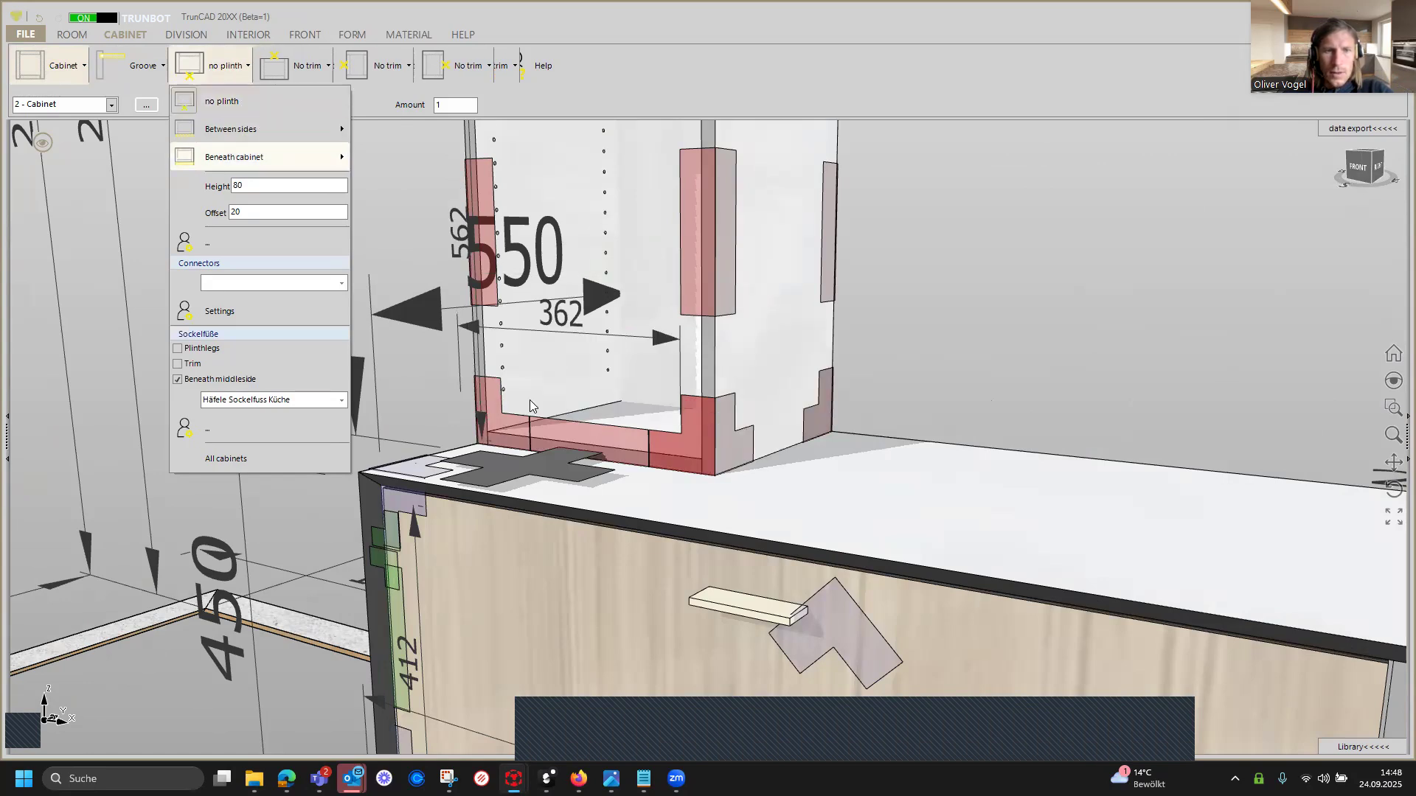
{"action": "middle_click_drag", "start_coordinate": [534, 406], "coordinate": [534, 417]}
{"action": "scroll", "coordinate": [537, 420], "scroll_direction": "down", "scroll_amount": 4}
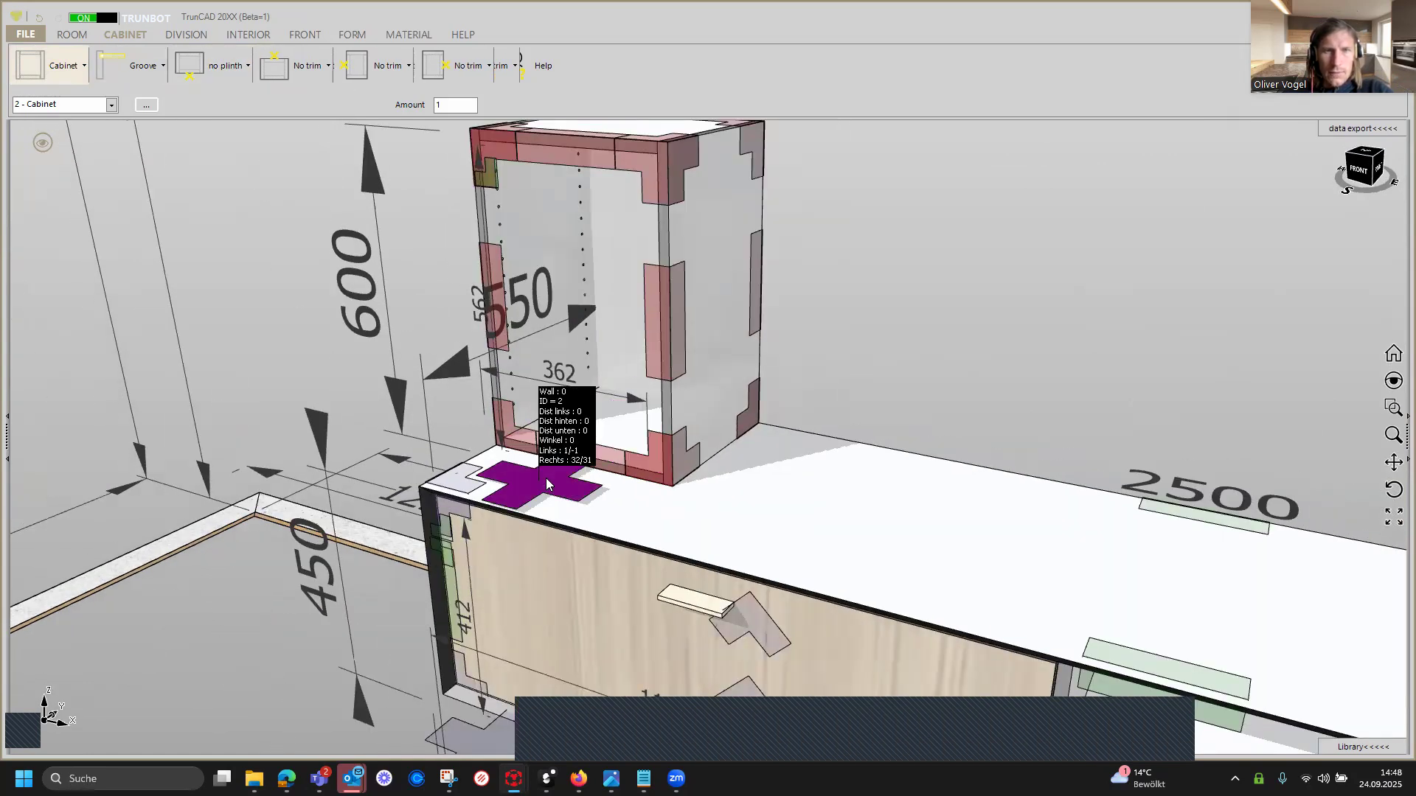
Set the upper cabinet's Construction at corner value to 3 (Mitre) and save the cabinet settings.
{"action": "left_click", "coordinate": [546, 479]}
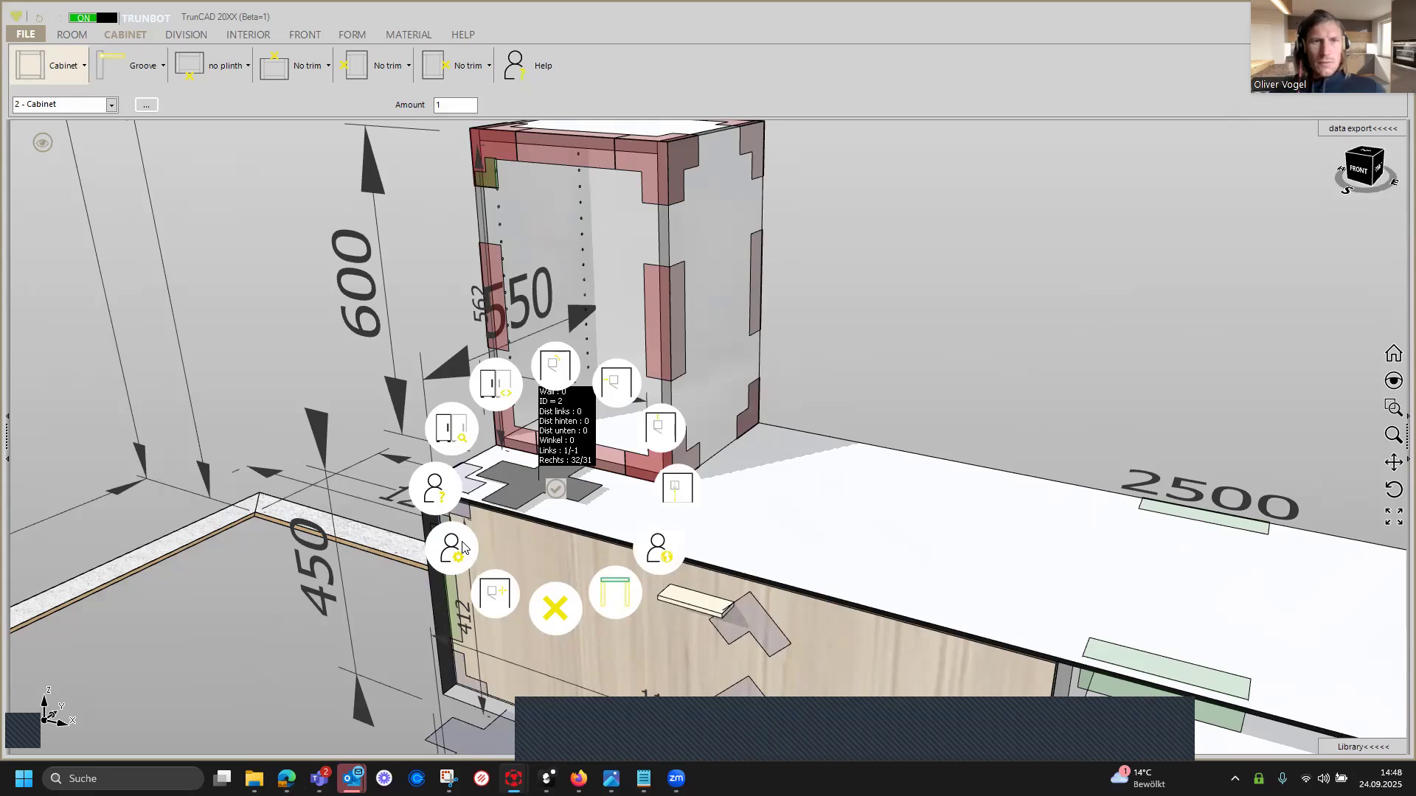
{"action": "left_click", "coordinate": [462, 546]}
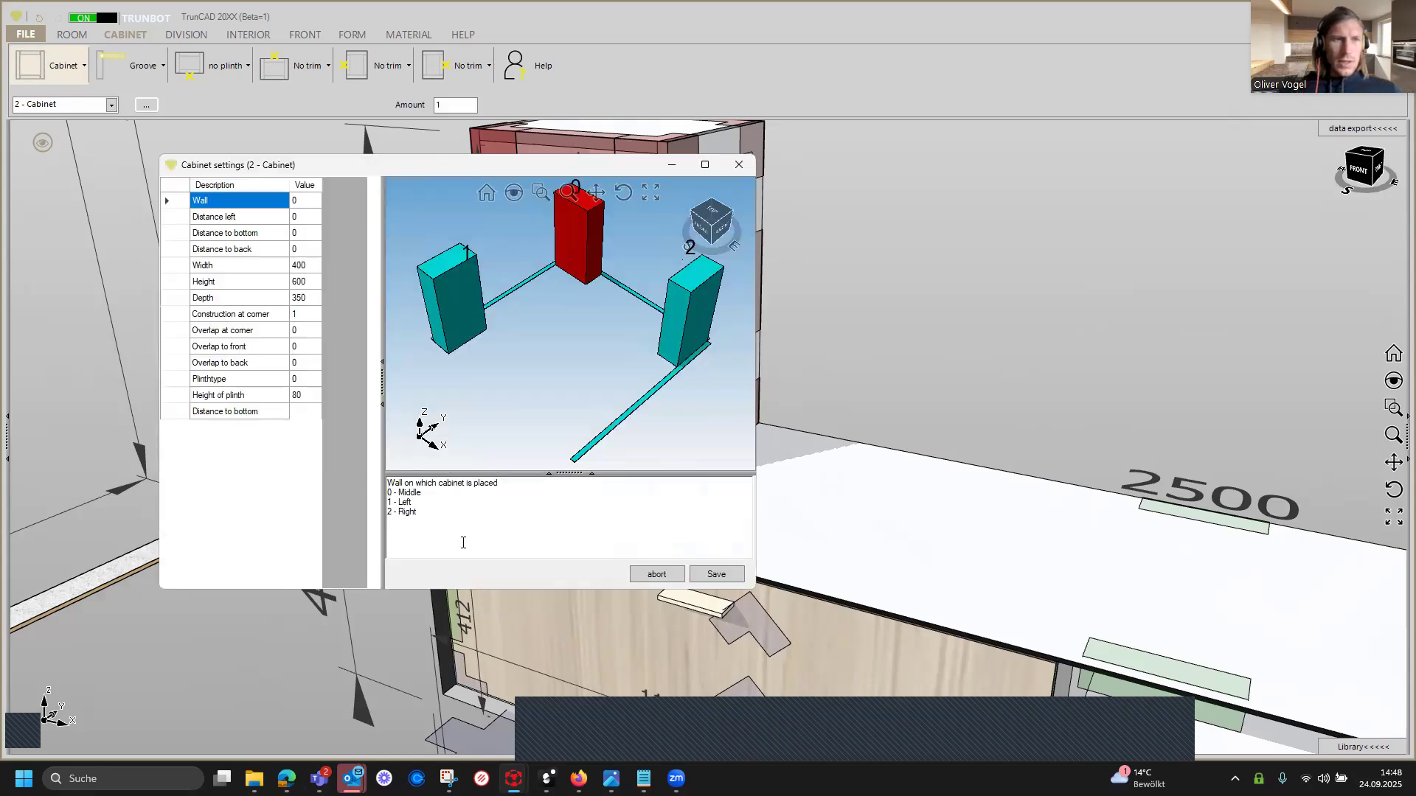
{"action": "left_click", "coordinate": [296, 316]}
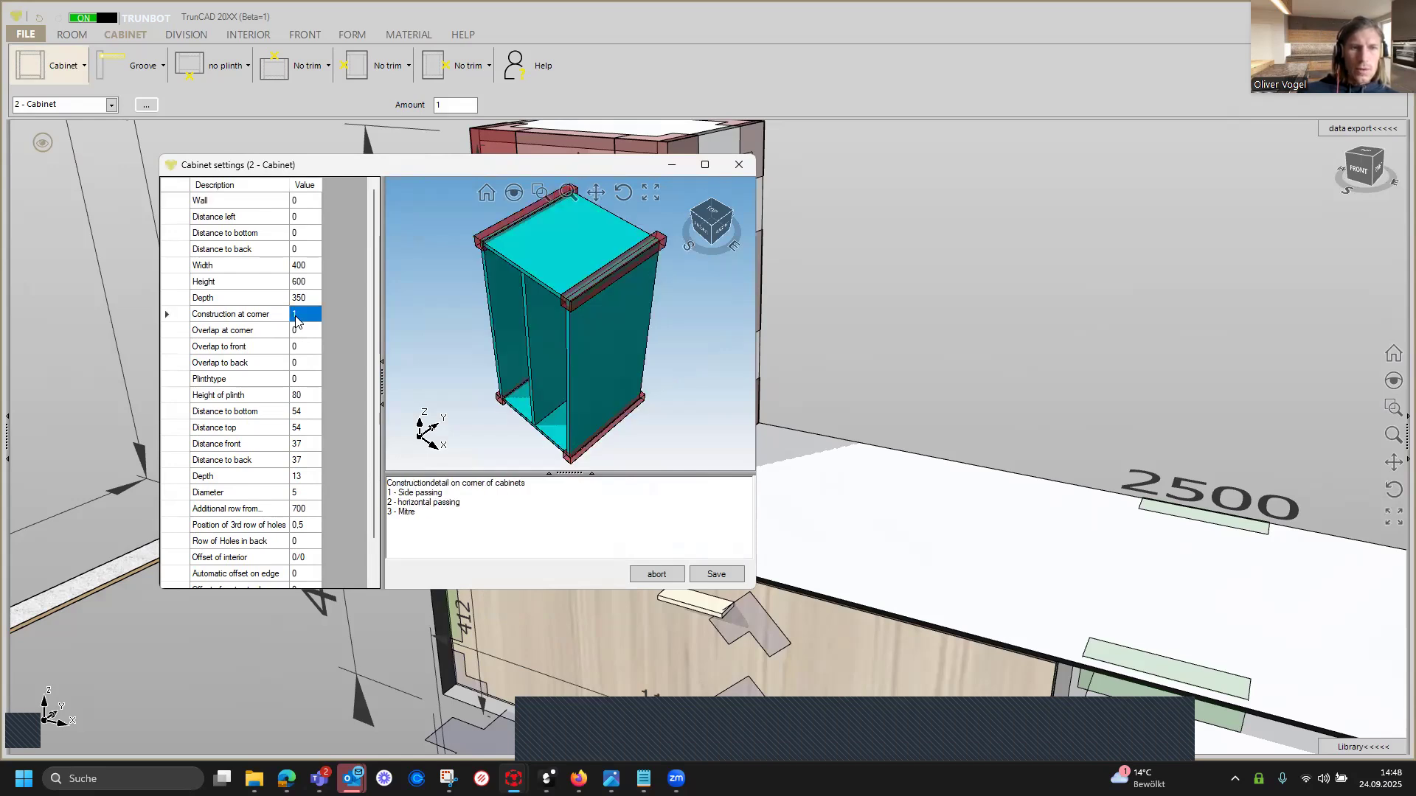
{"action": "type", "text": "3"}
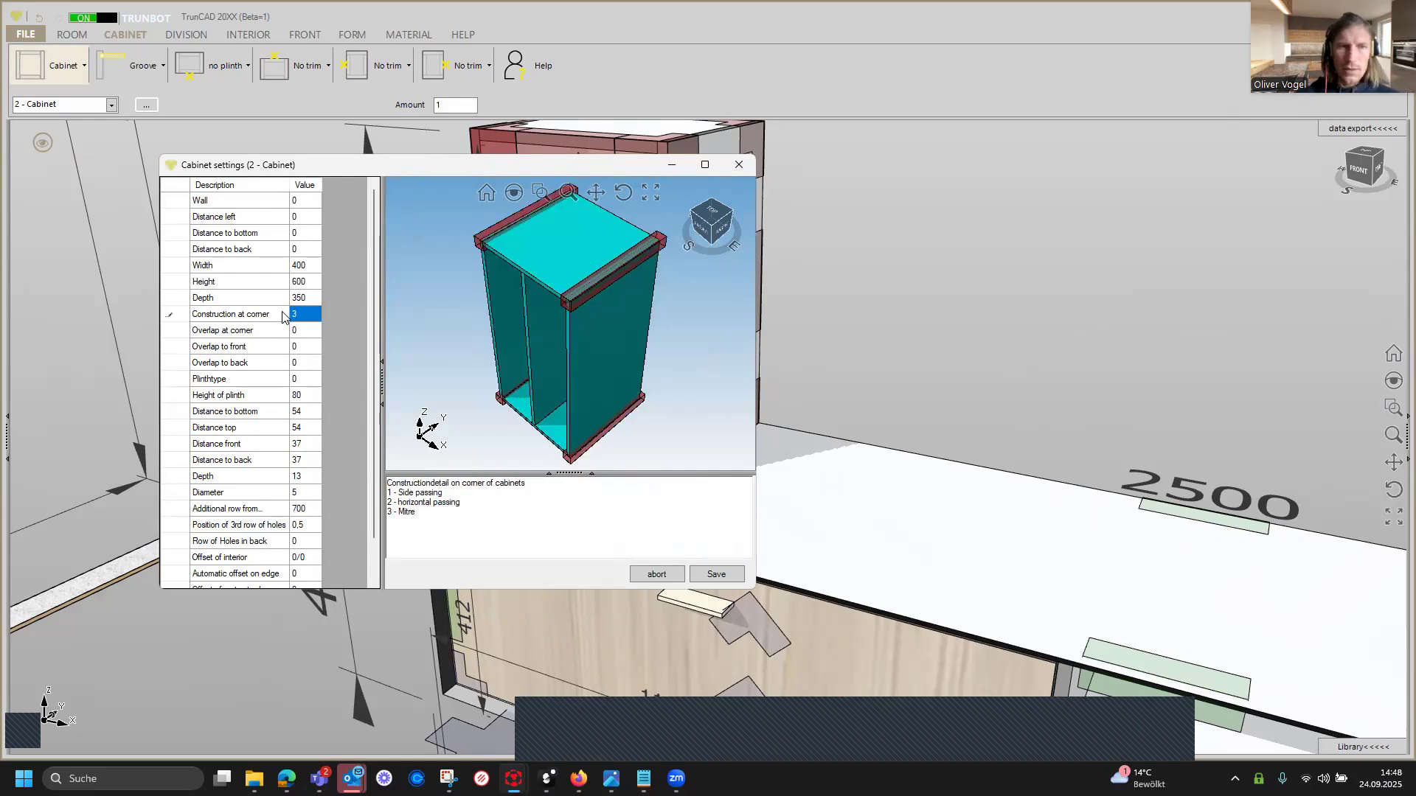
{"action": "left_click", "coordinate": [735, 580]}
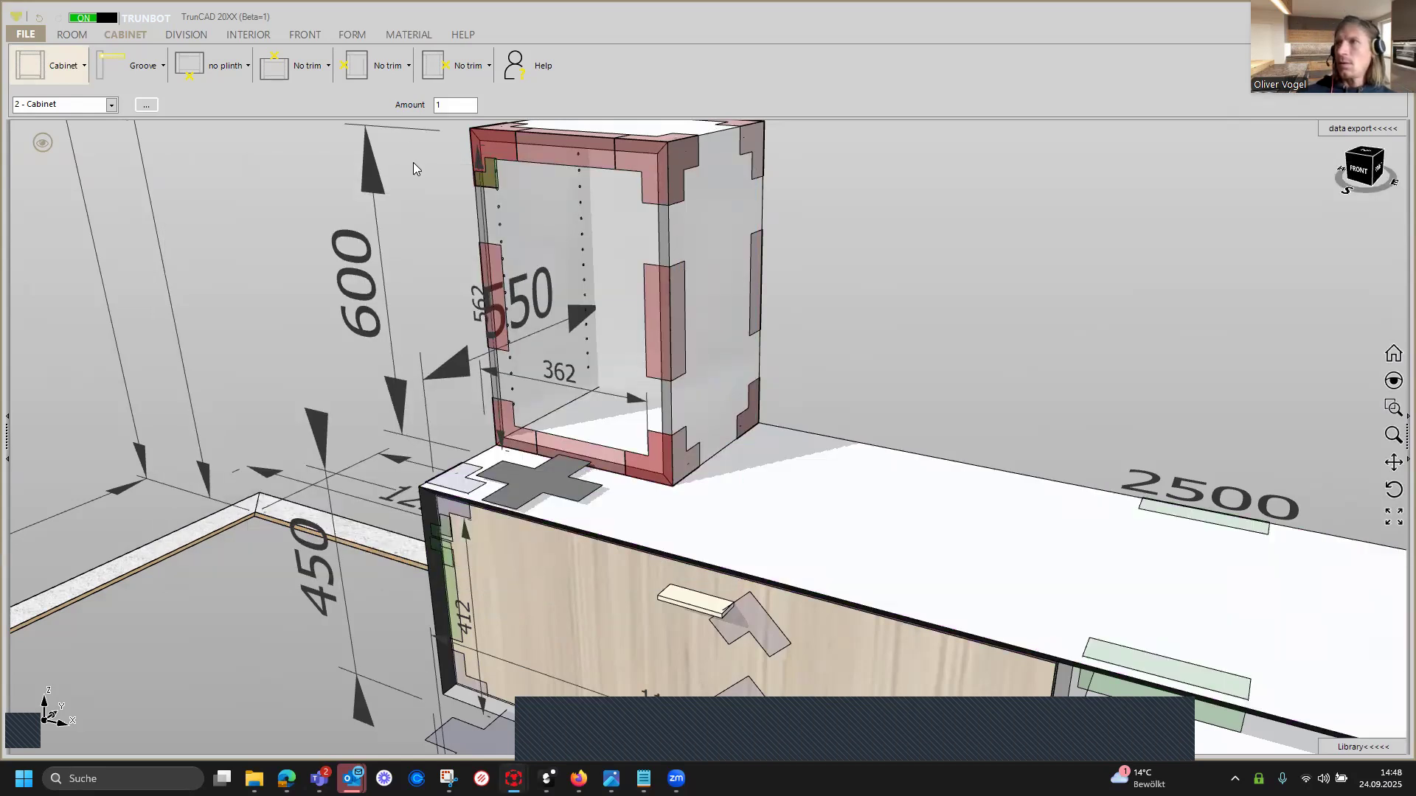
Raise the mitred upper cabinet above the lowboard by setting its distance to bottom to 540.
{"action": "middle_click_drag", "start_coordinate": [694, 313], "coordinate": [715, 328]}
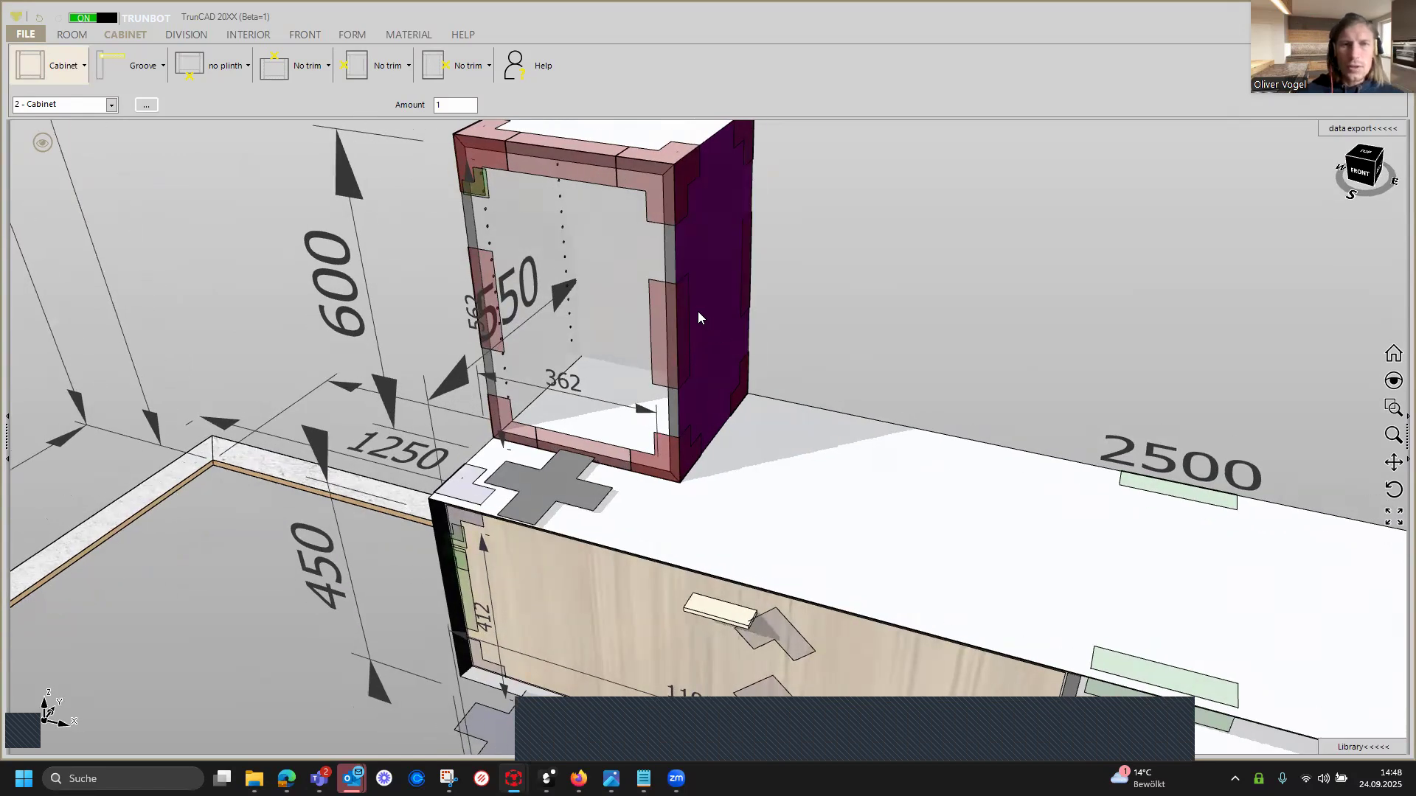
{"action": "scroll", "coordinate": [693, 314], "scroll_direction": "down", "scroll_amount": 2}
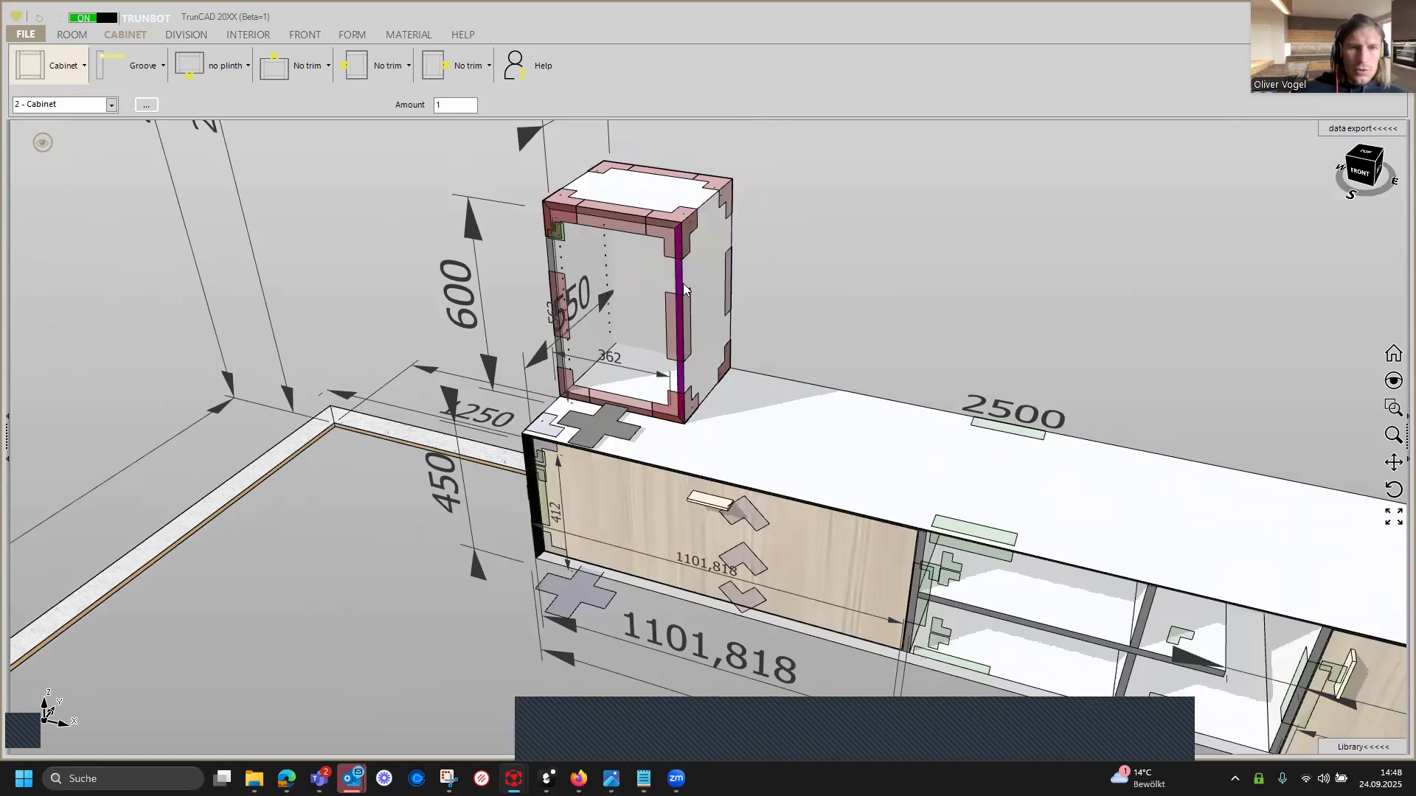
{"action": "scroll", "coordinate": [629, 444], "scroll_direction": "down", "scroll_amount": 3}
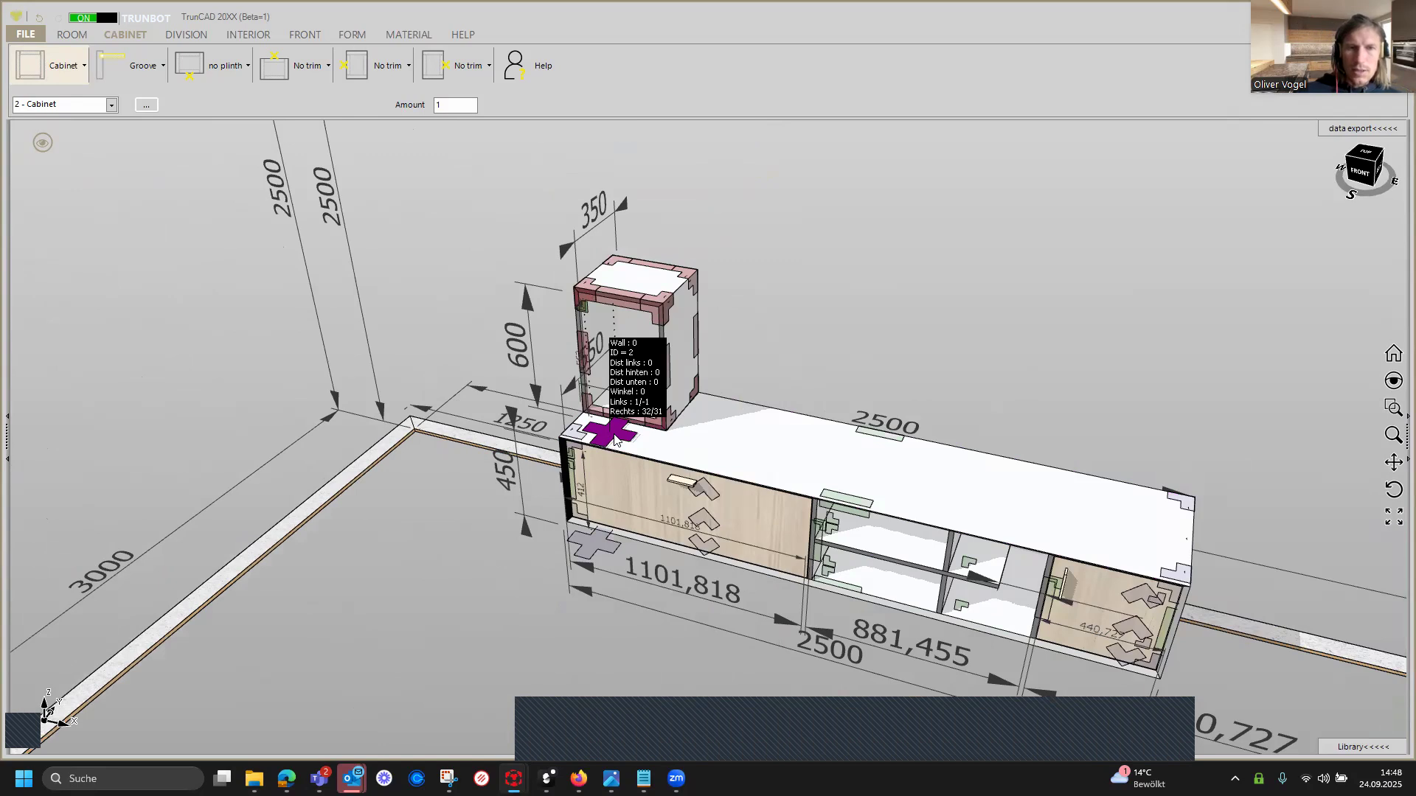
{"action": "left_click", "coordinate": [615, 439]}
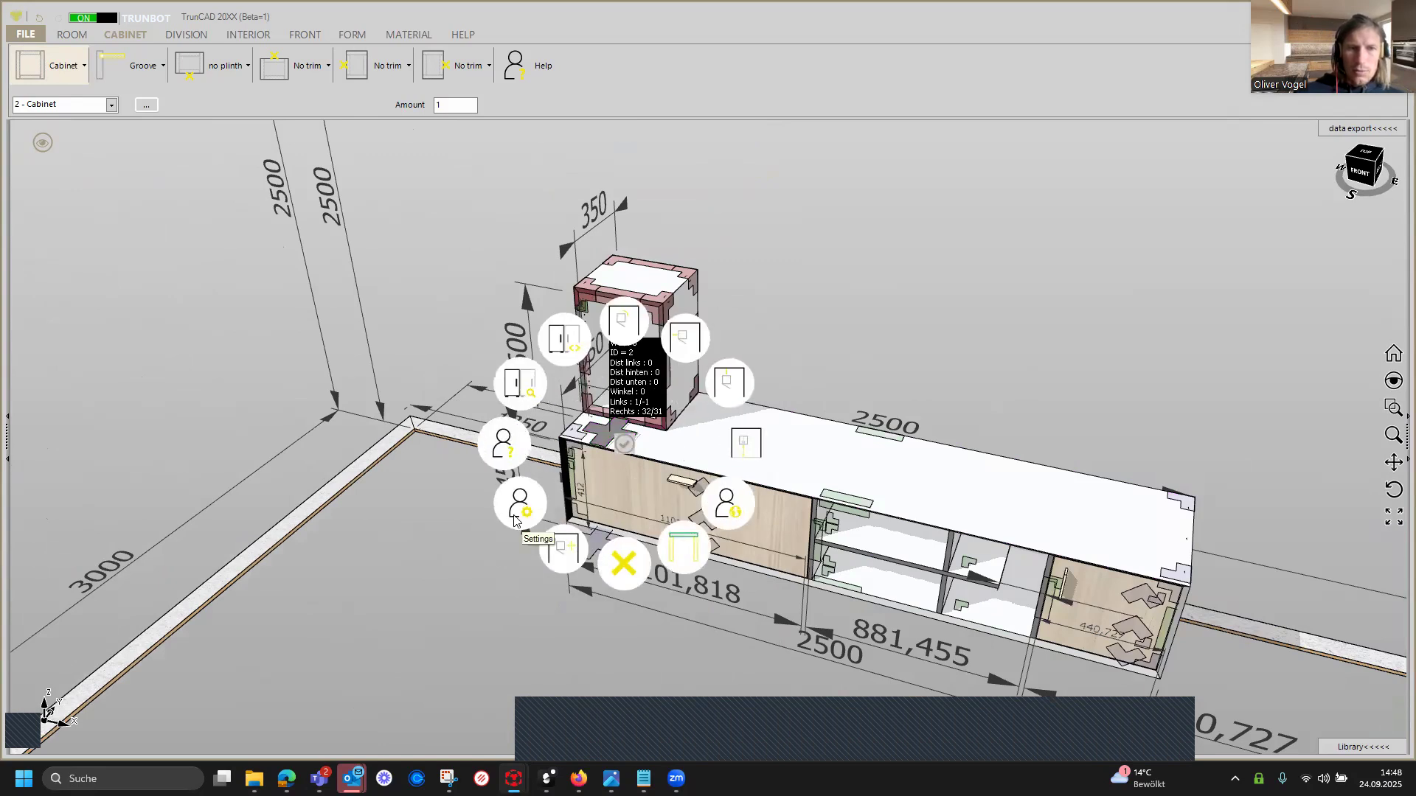
{"action": "left_click", "coordinate": [1055, 338]}
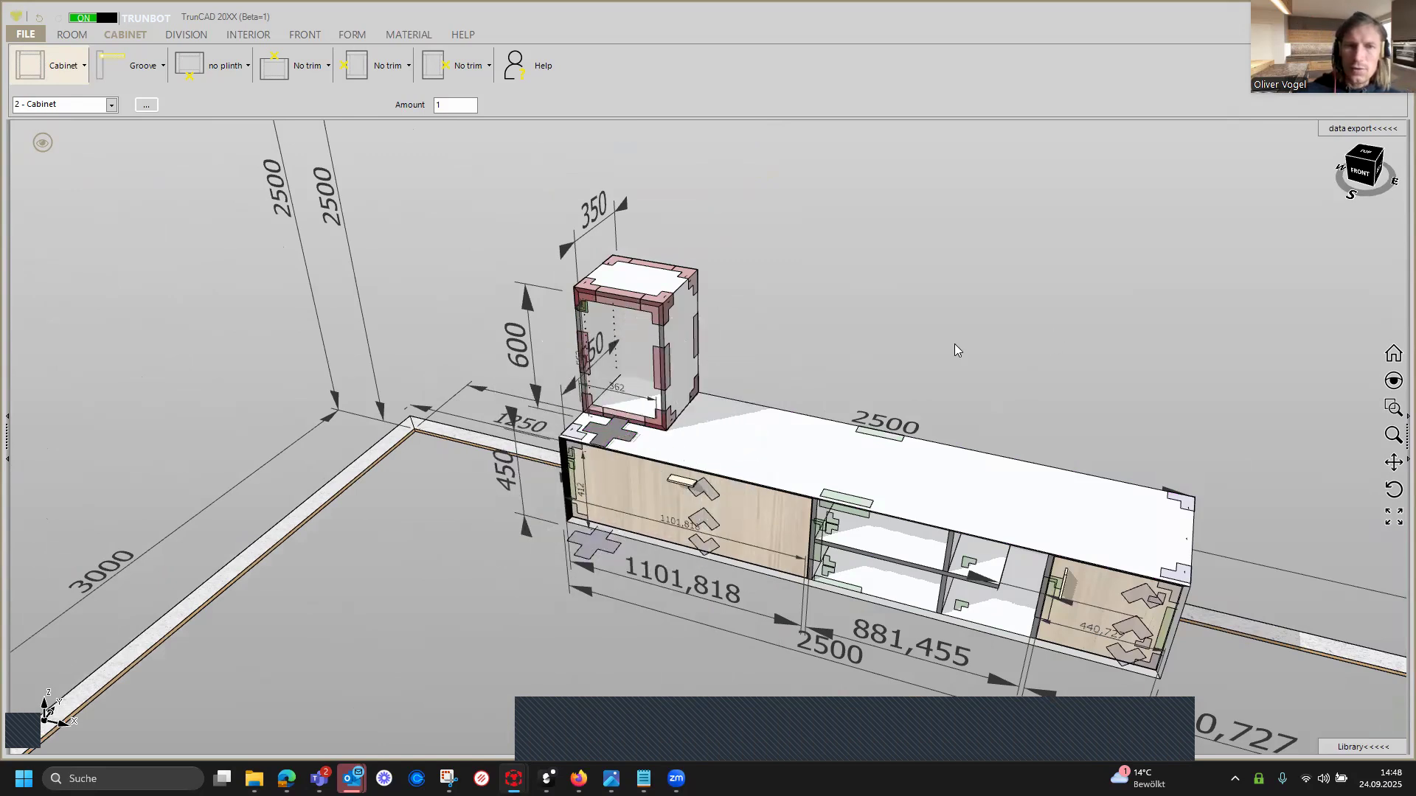
{"action": "left_click", "coordinate": [609, 441]}
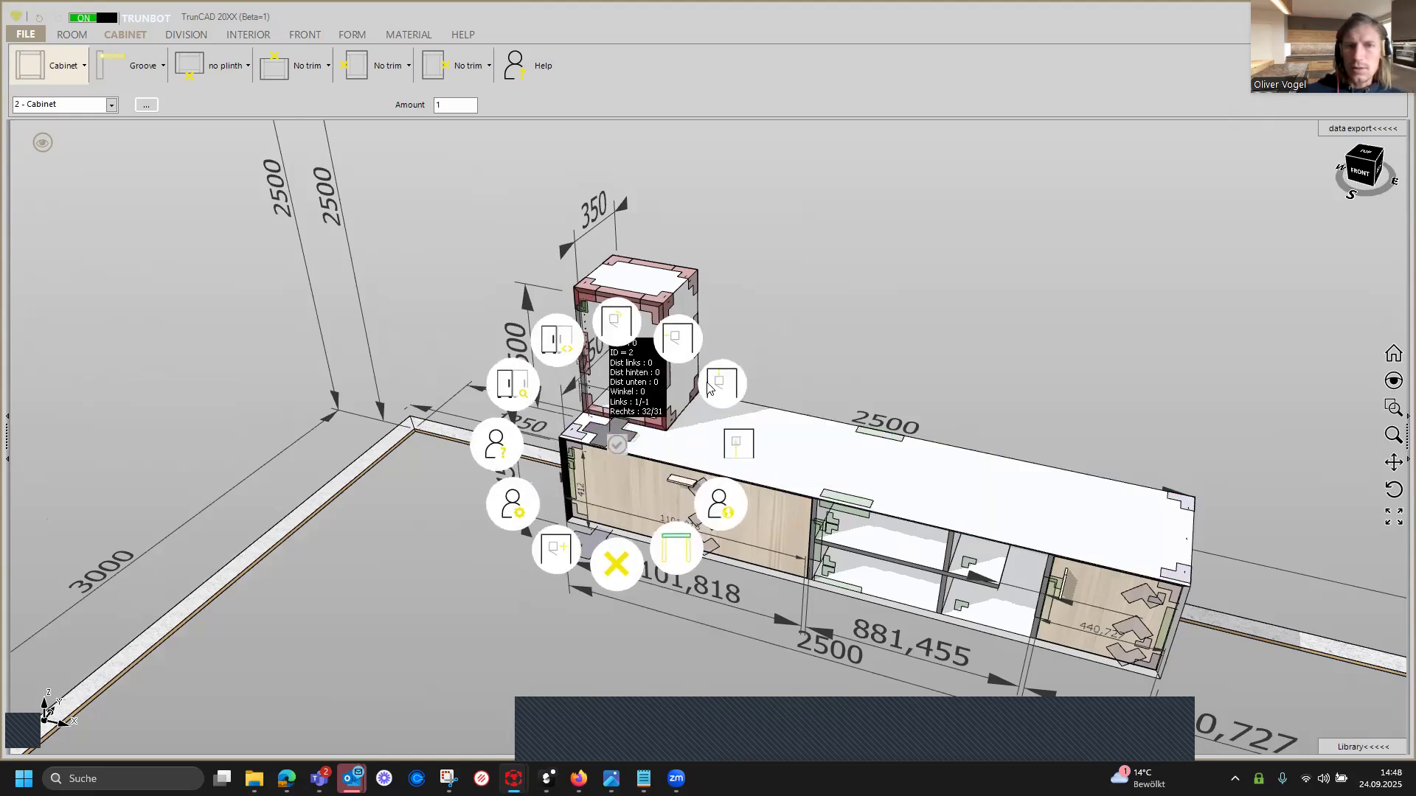
{"action": "left_click", "coordinate": [740, 446]}
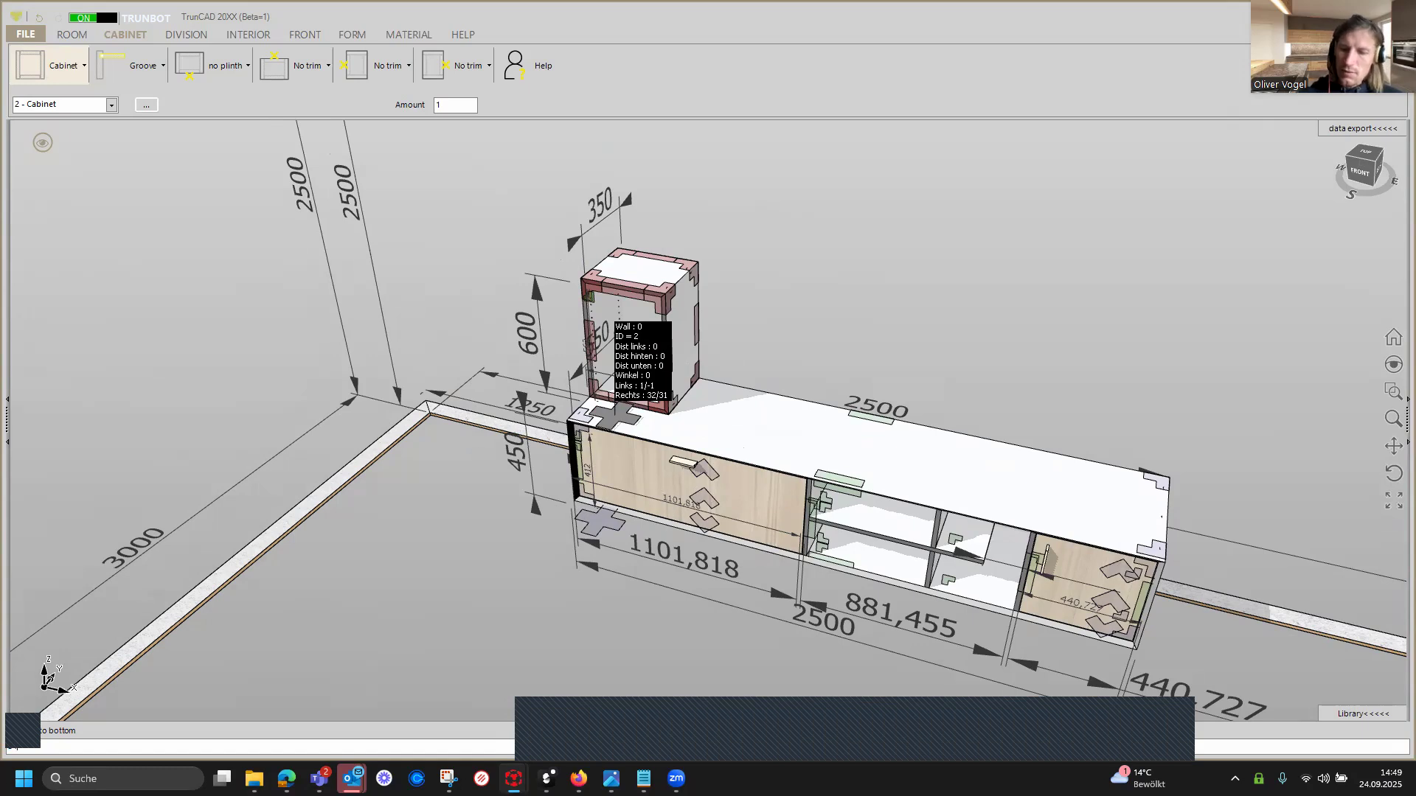
{"action": "left_click", "coordinate": [740, 450]}
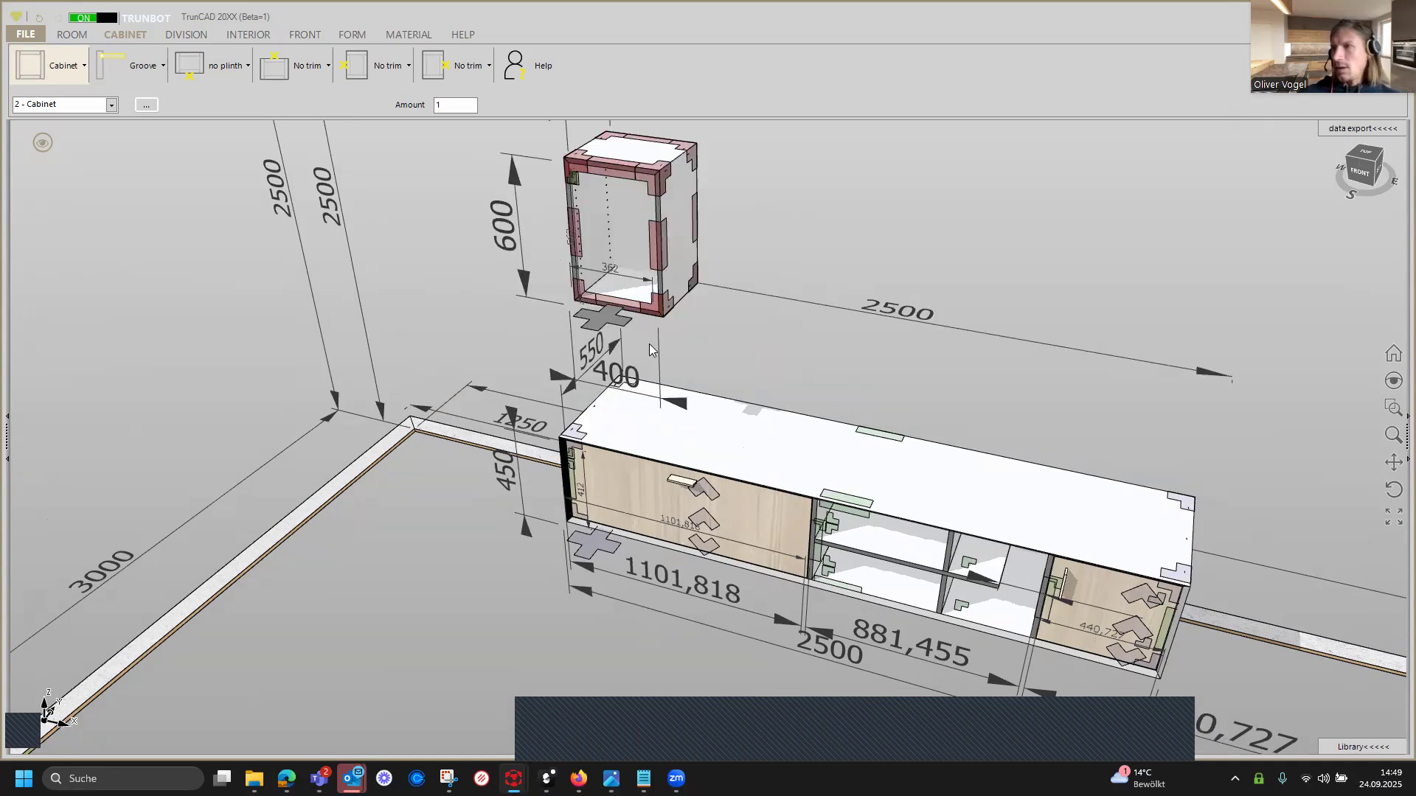
Shift the raised cabinet inward from the lowboard's end by setting its distance to the left to 150.
{"action": "left_click", "coordinate": [609, 321]}
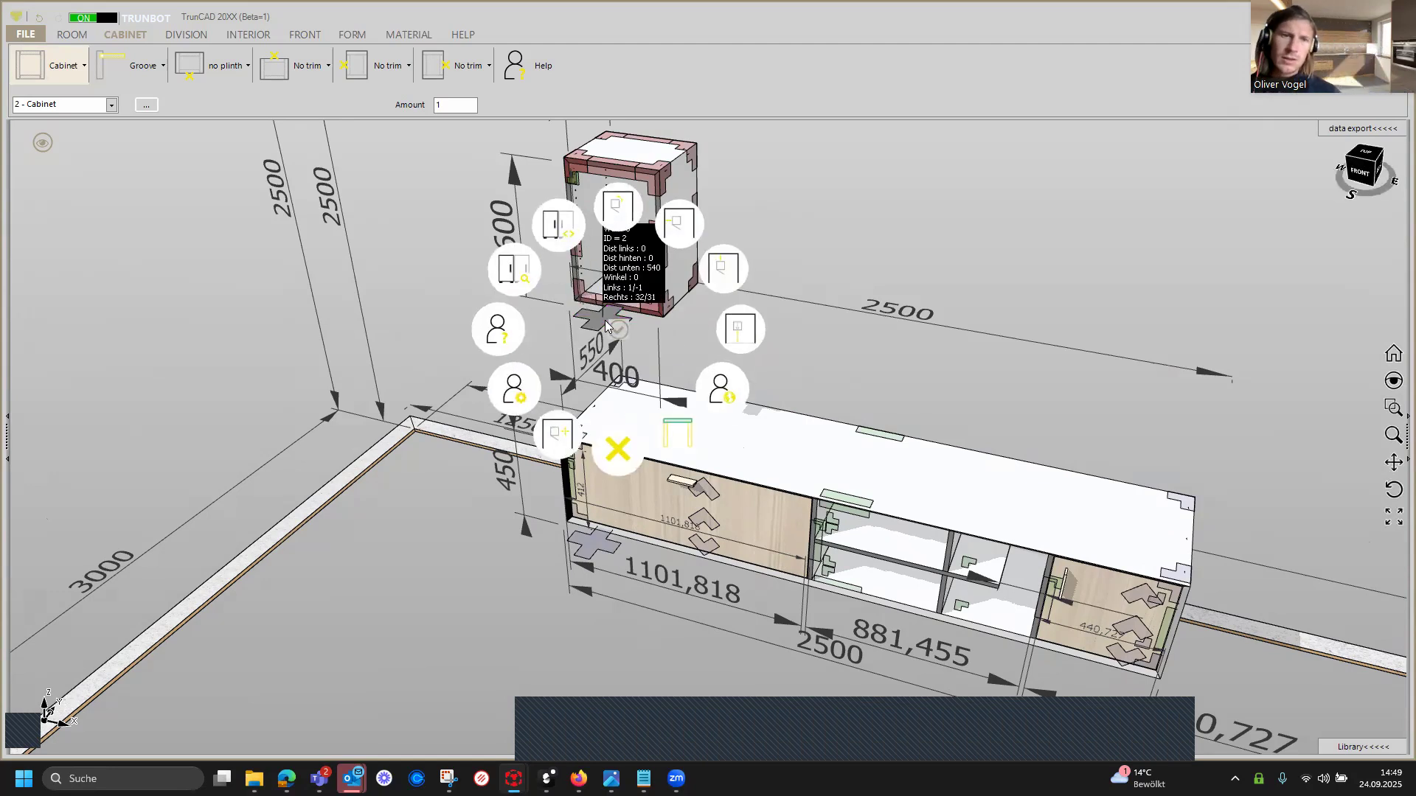
{"action": "left_click", "coordinate": [682, 226]}
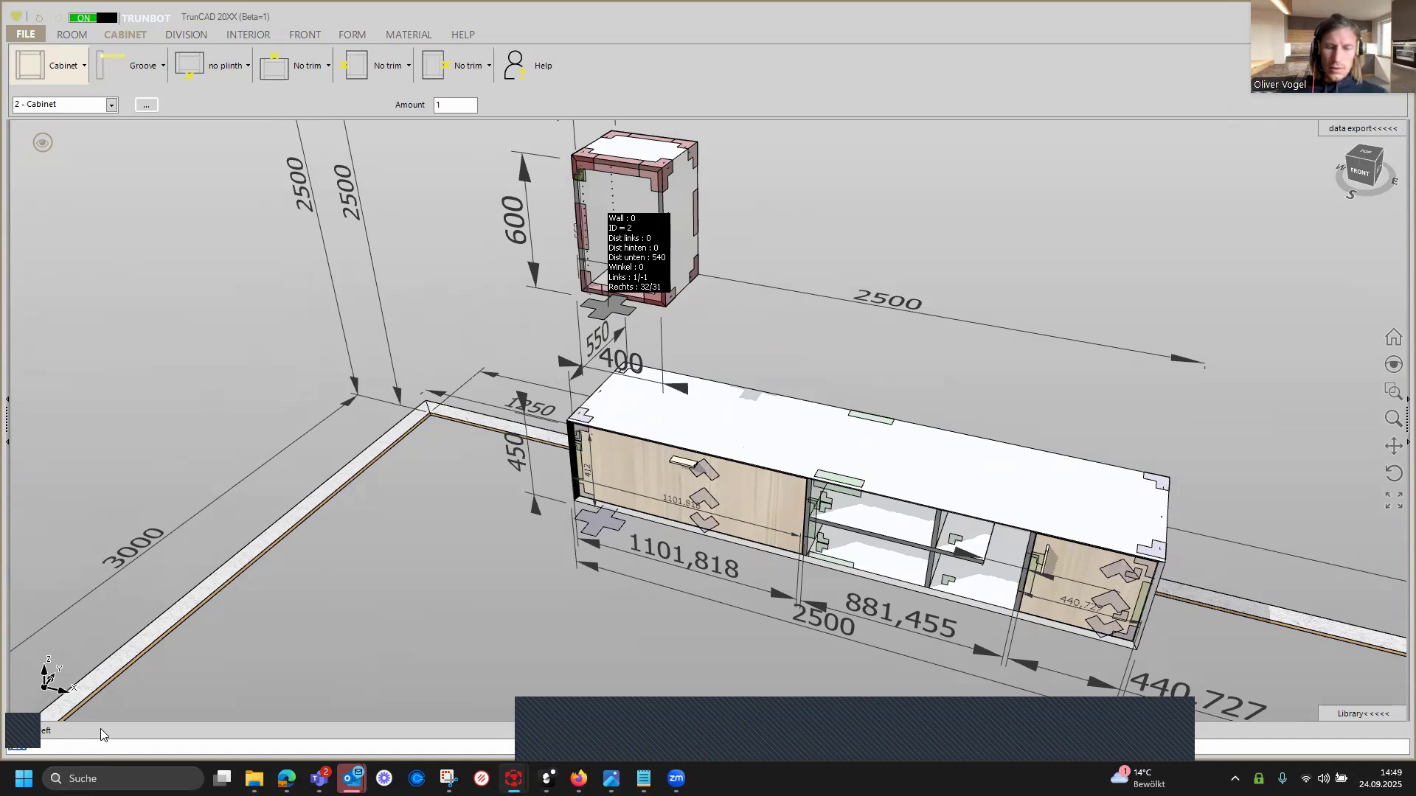
{"action": "type", "text": "15"}
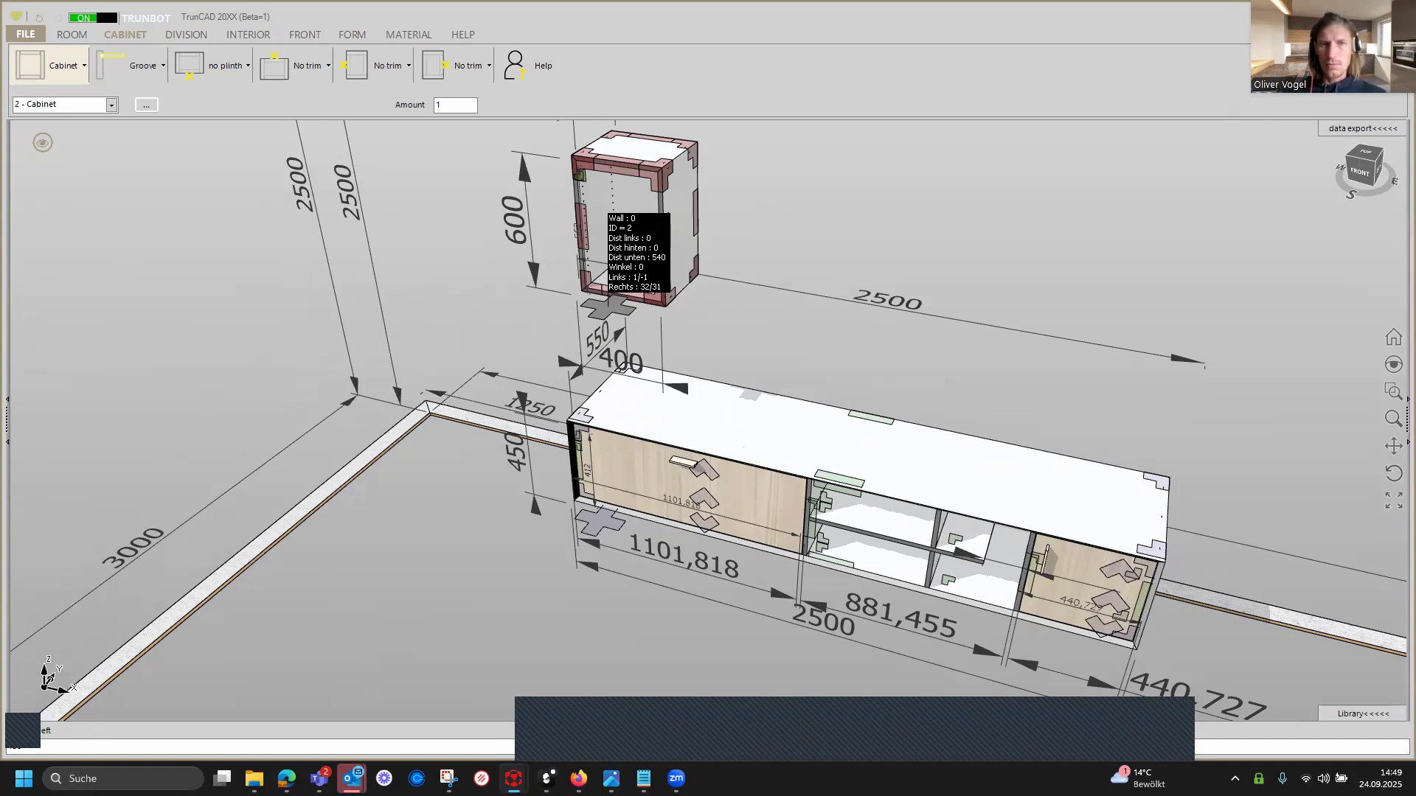
{"action": "key", "text": "Return"}
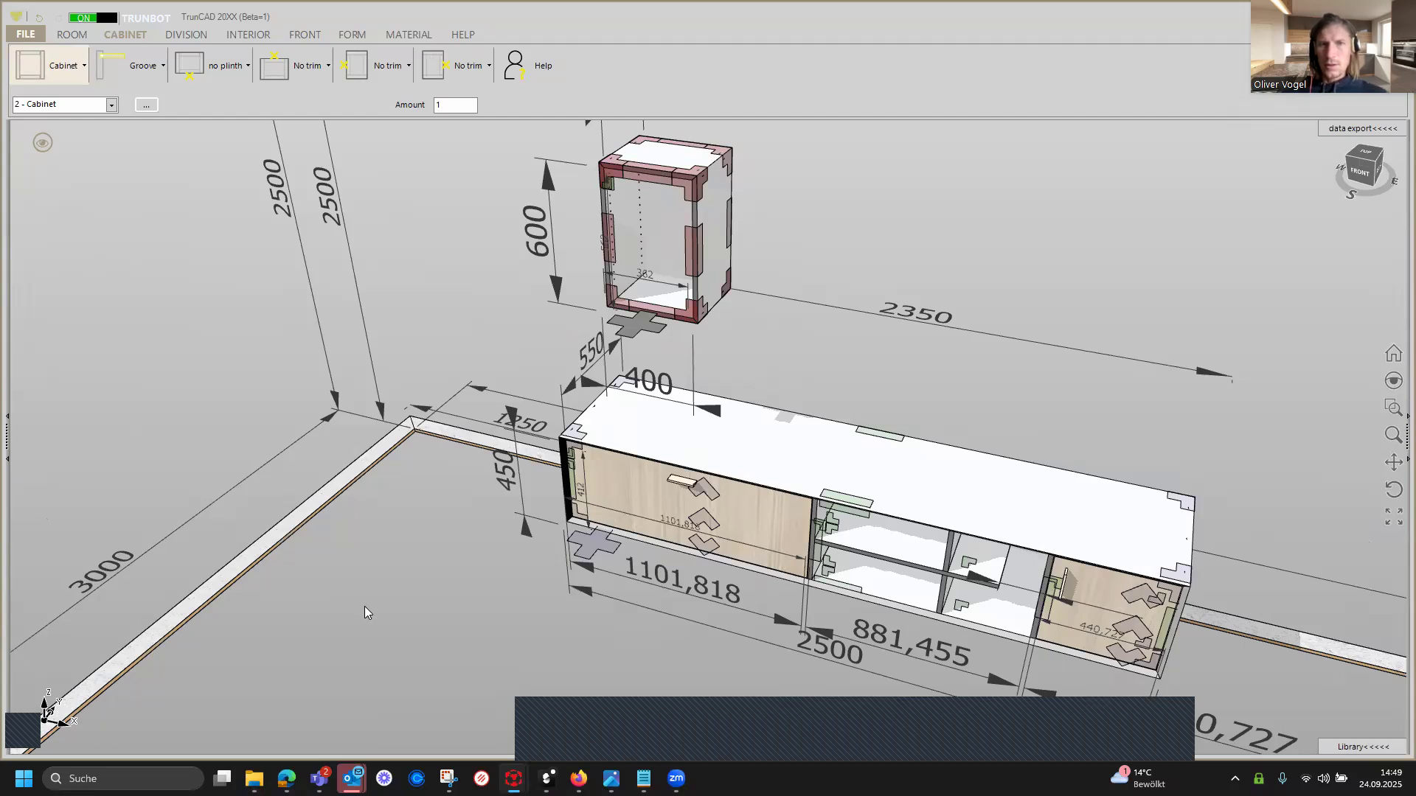
Insert one adjustable shelf into the raised 400 wide cabinet.
{"action": "middle_click_drag", "start_coordinate": [769, 241], "coordinate": [749, 224]}
{"action": "scroll", "coordinate": [623, 193], "scroll_direction": "up", "scroll_amount": 5}
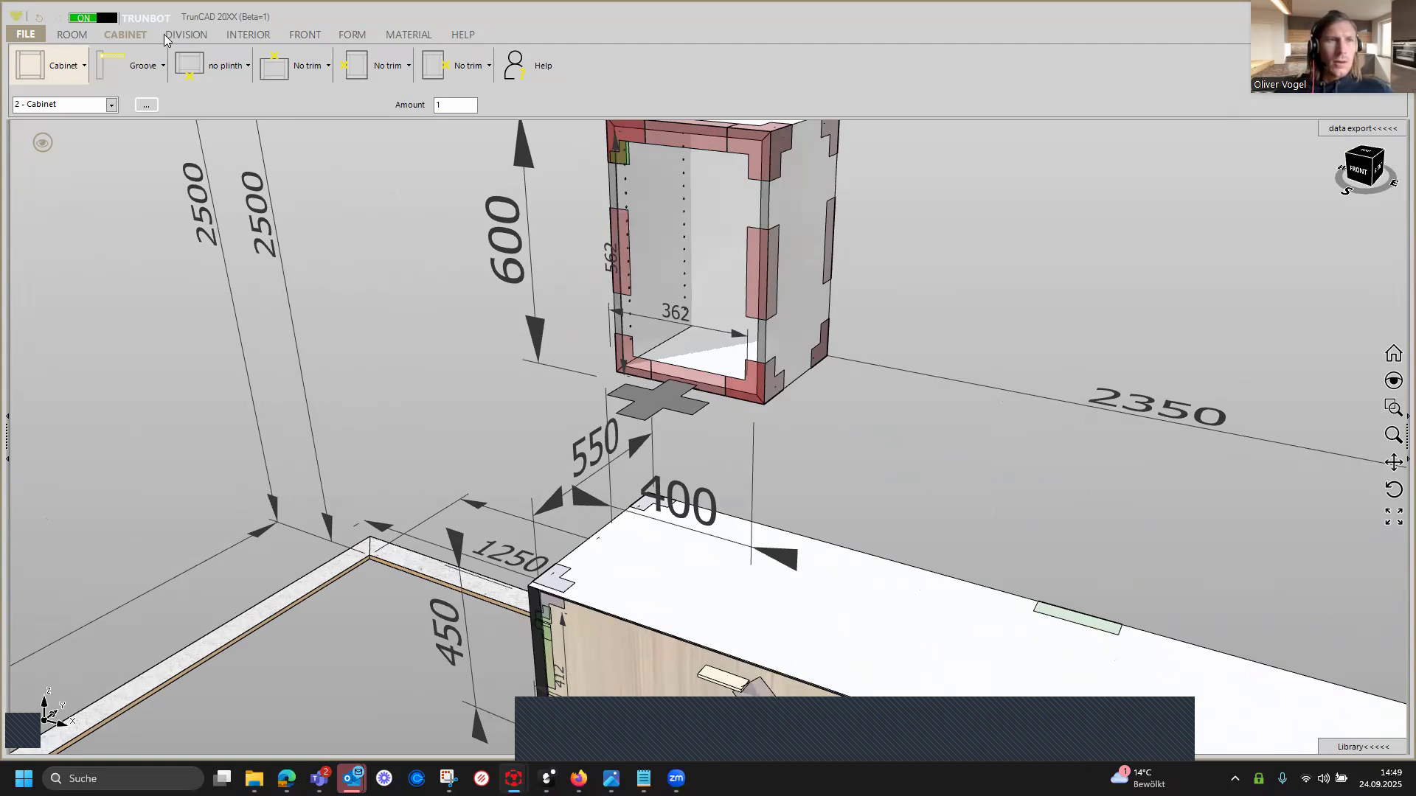
{"action": "left_click", "coordinate": [184, 34]}
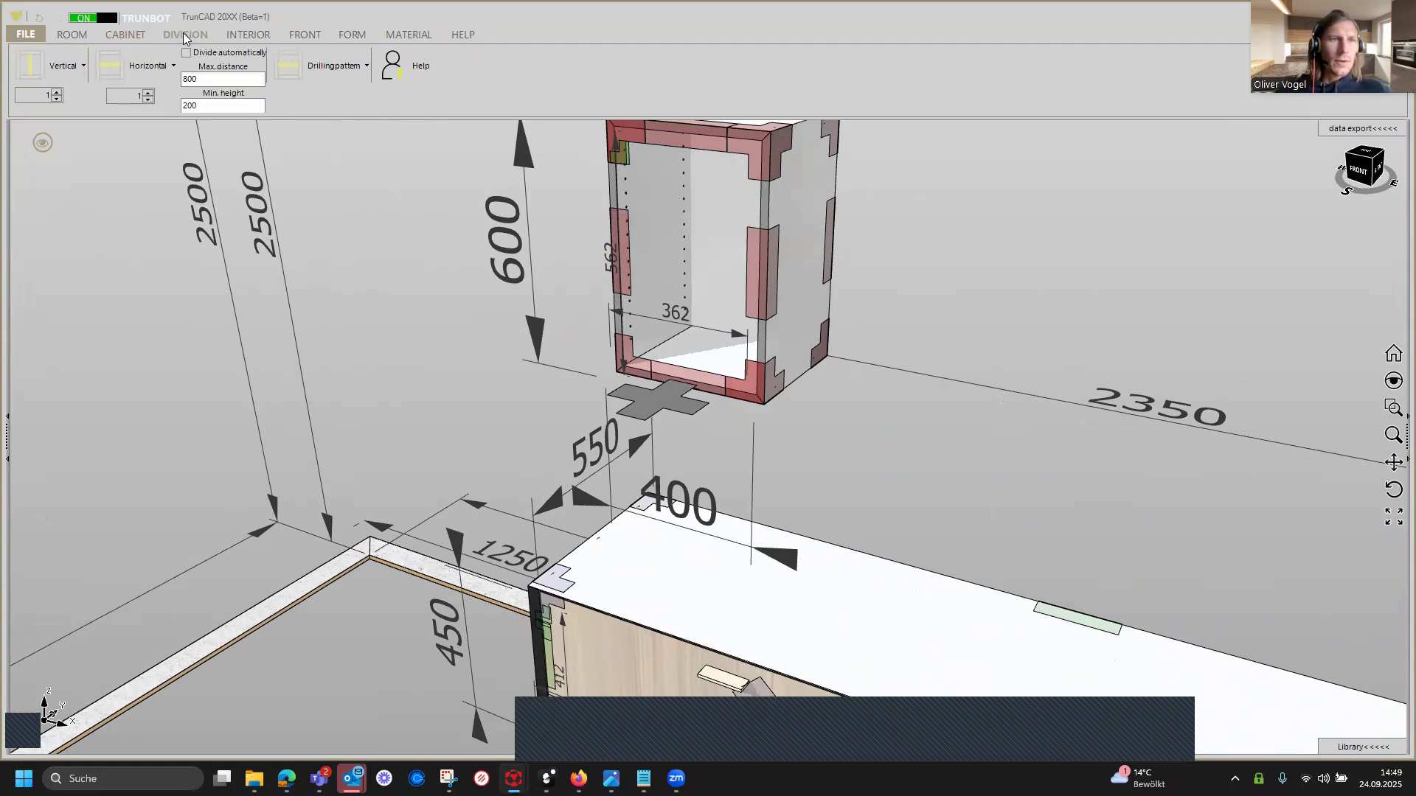
{"action": "left_click", "coordinate": [233, 33]}
{"action": "left_click", "coordinate": [109, 64]}
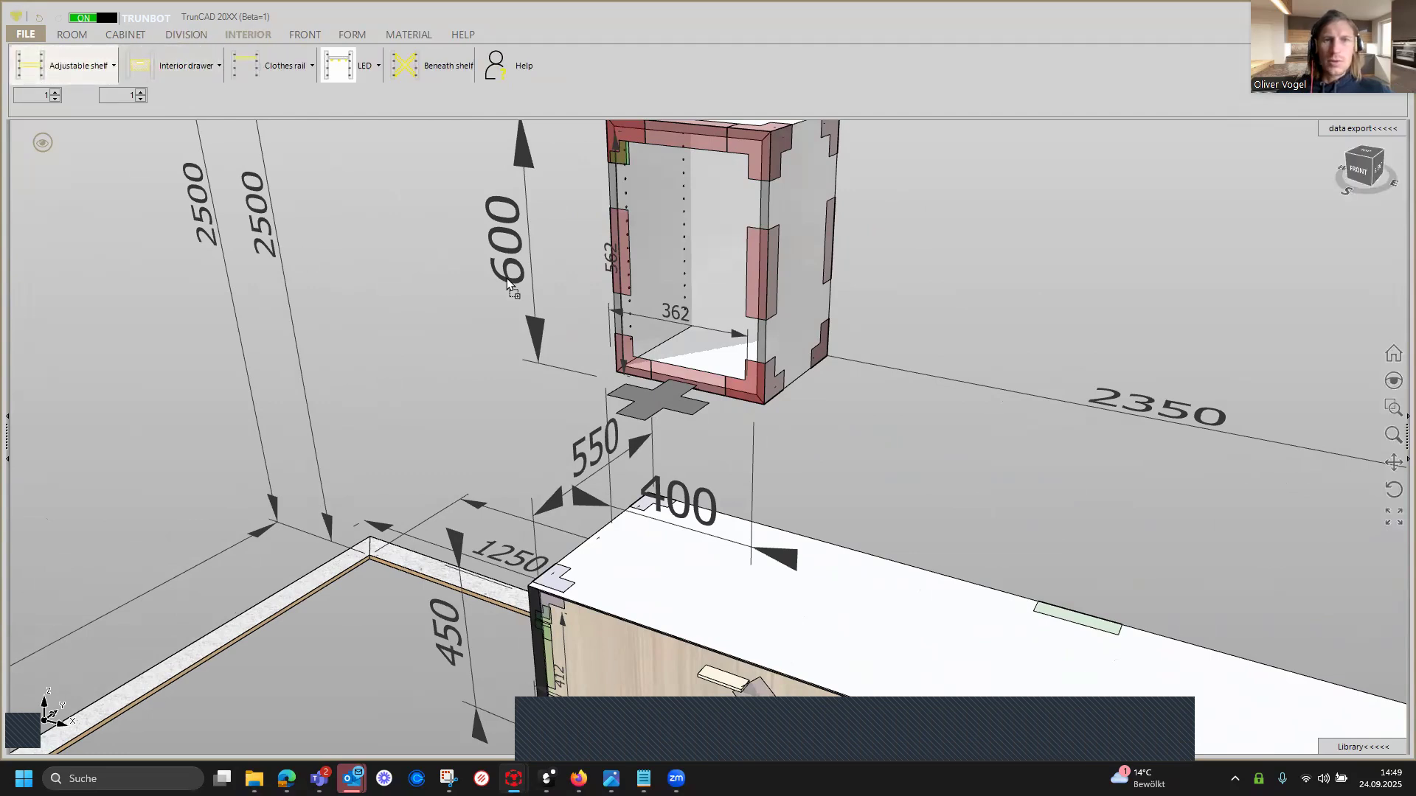
{"action": "left_click", "coordinate": [674, 264]}
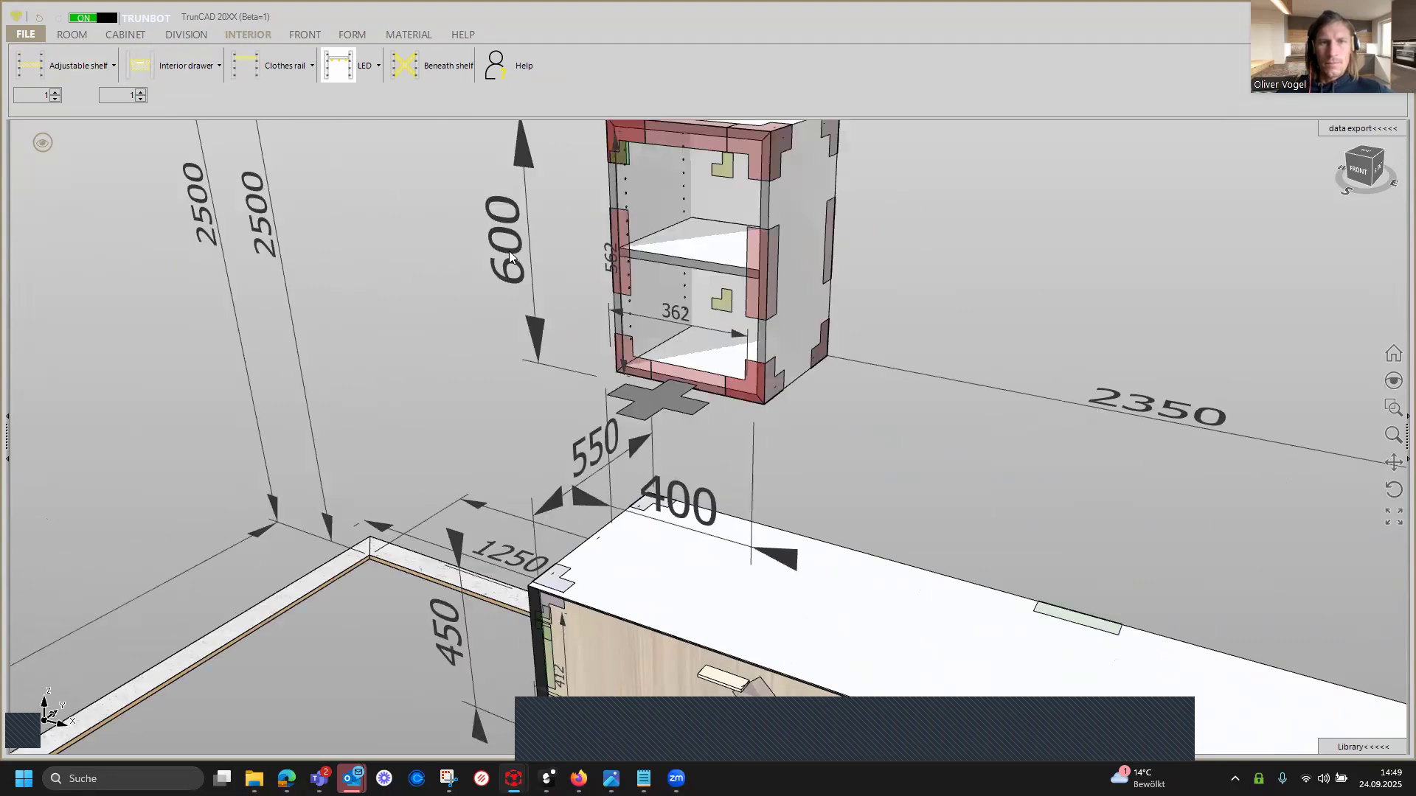
Open the adjustable shelf options for the row of holes and connectors.
{"action": "scroll", "coordinate": [700, 257], "scroll_direction": "up", "scroll_amount": 1}
{"action": "middle_click_drag", "start_coordinate": [696, 260], "coordinate": [695, 321]}
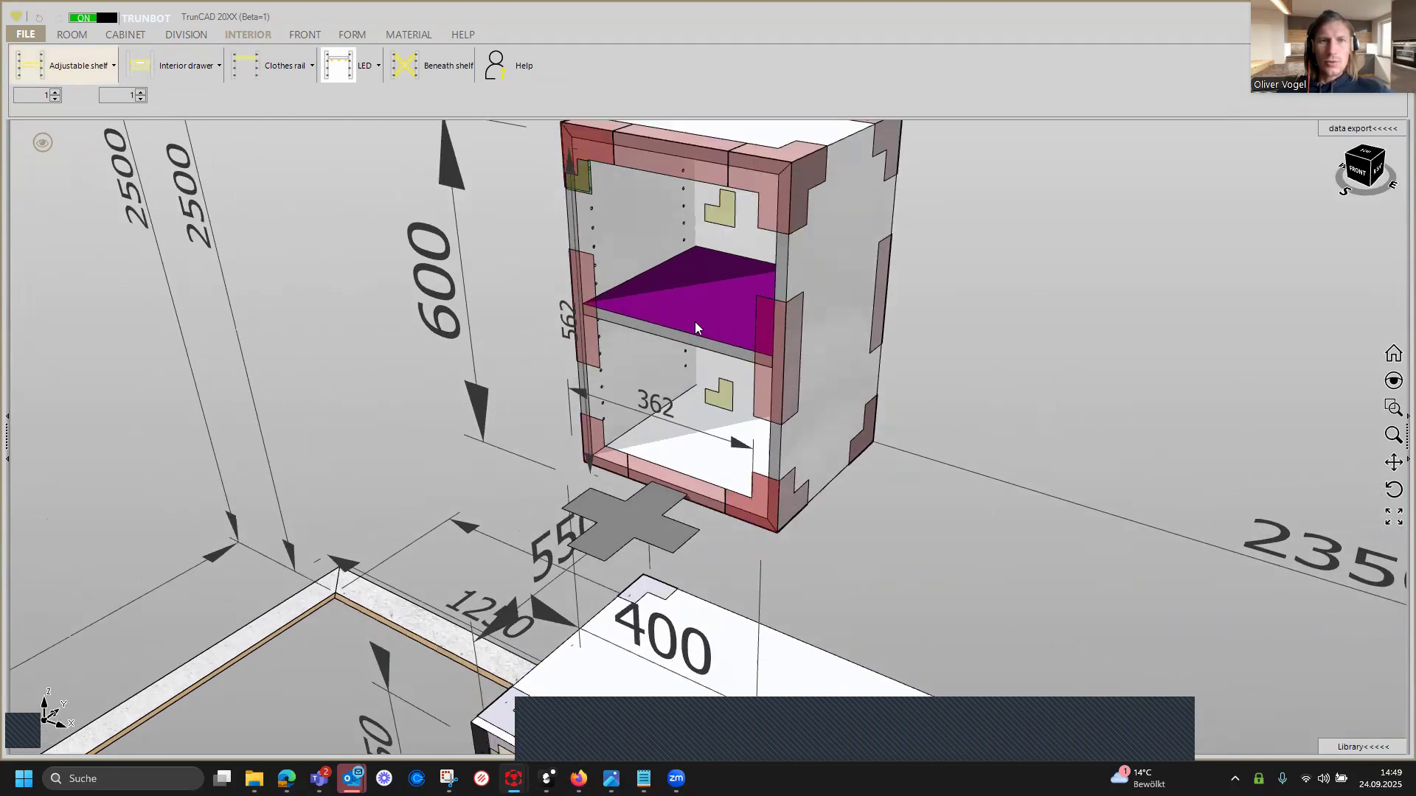
{"action": "left_click", "coordinate": [79, 65]}
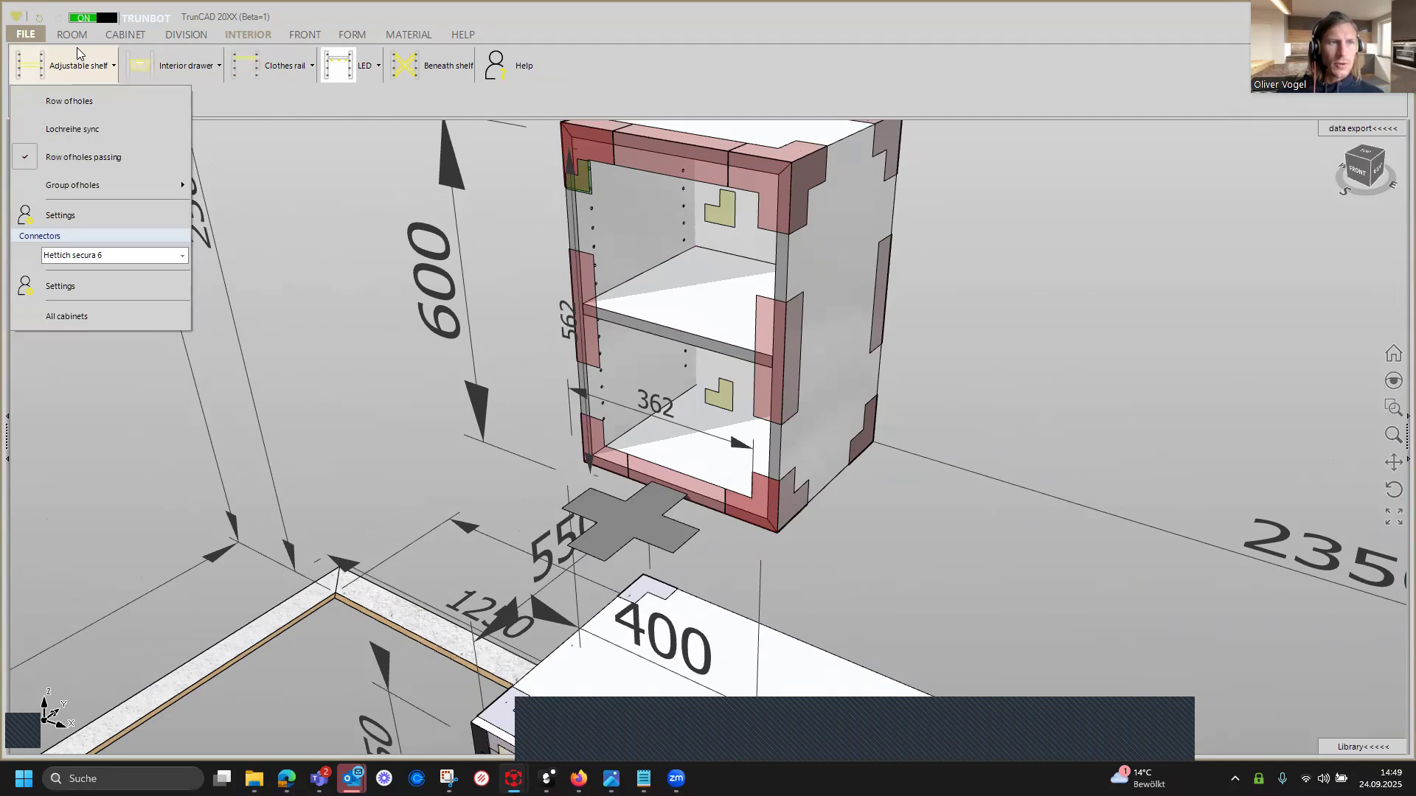
Switch the adjustable shelf's drilling from a continuous row of holes to Group of holes.
{"action": "left_click", "coordinate": [112, 181]}
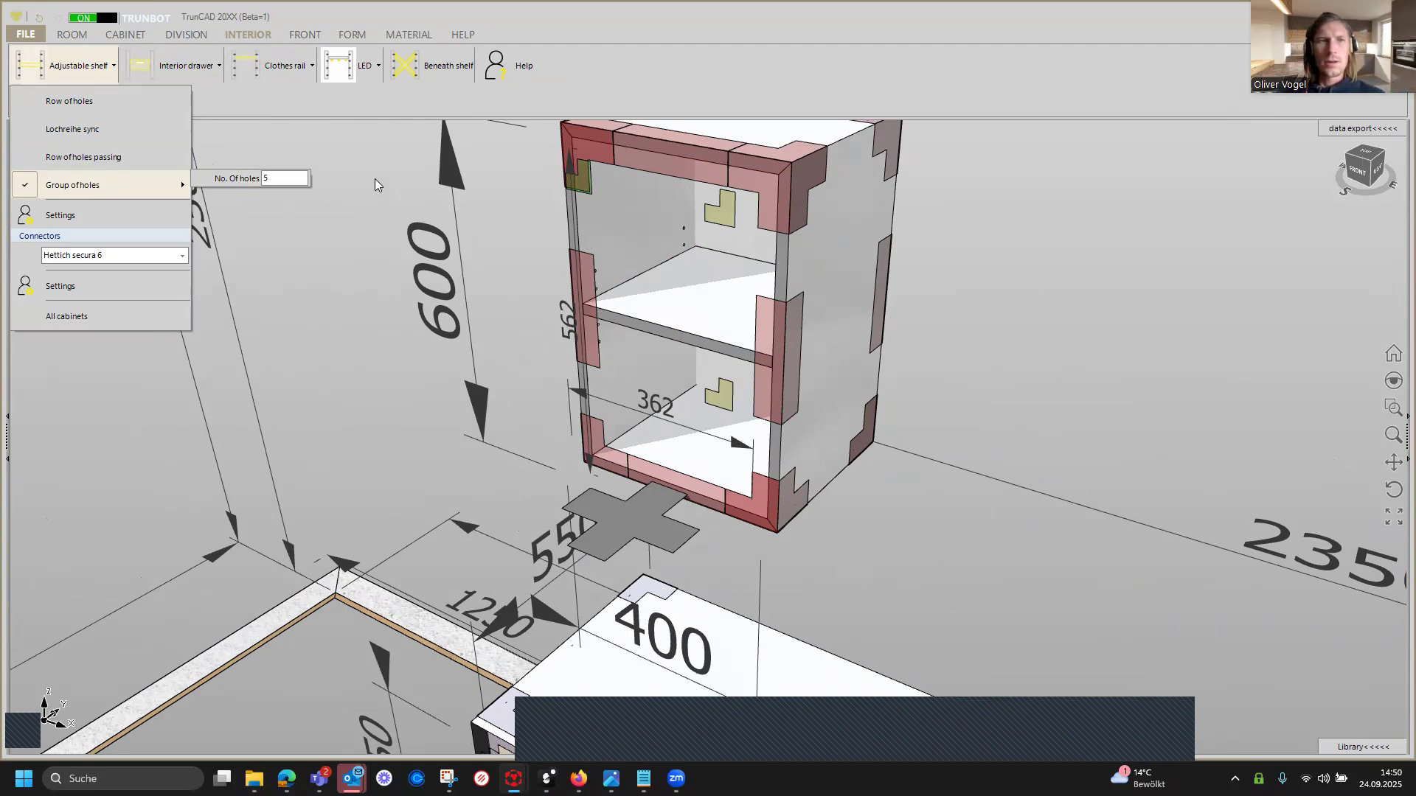
Turn off Inlay, enable Mitre for the wall cabinet's front, and fit a left door.
{"action": "left_click", "coordinate": [298, 37]}
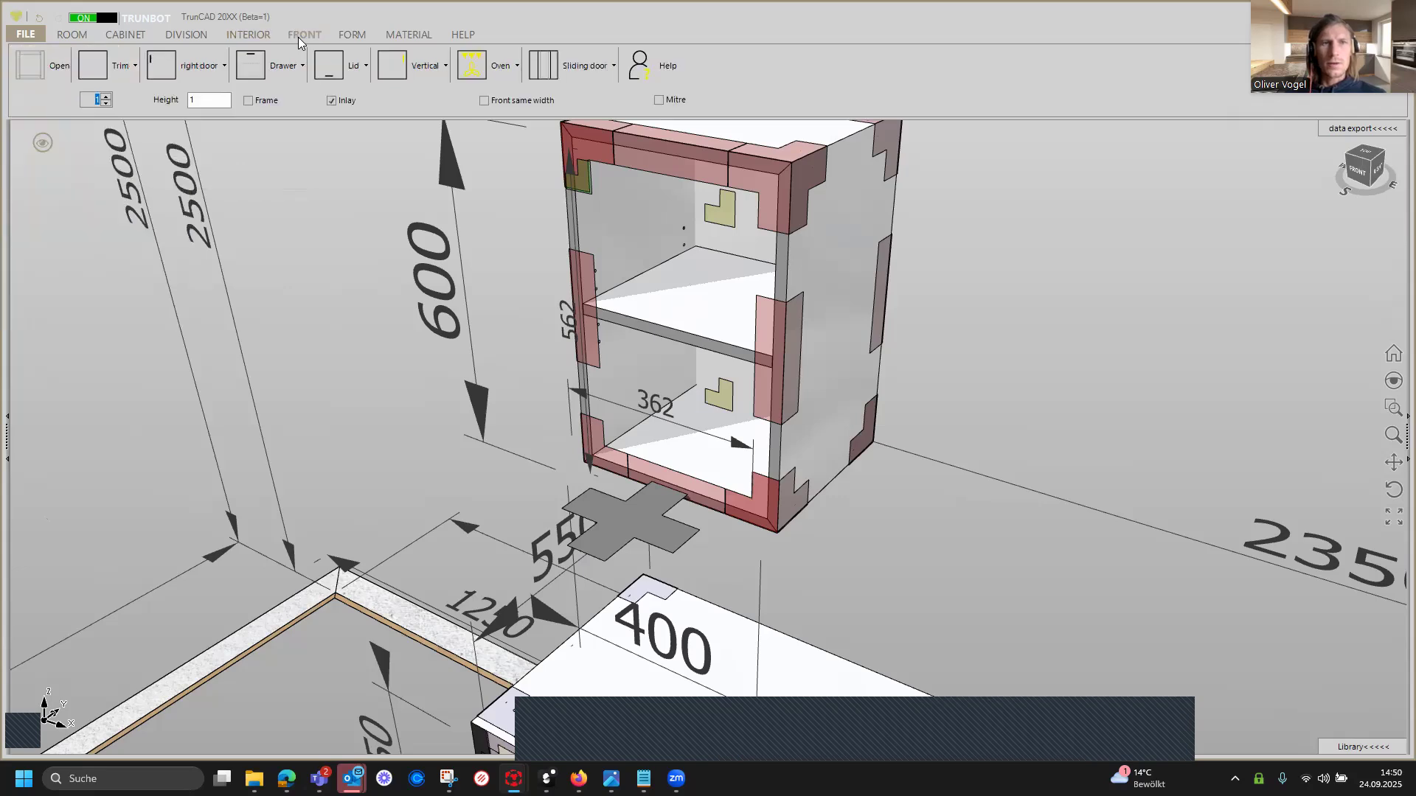
{"action": "left_click", "coordinate": [331, 101]}
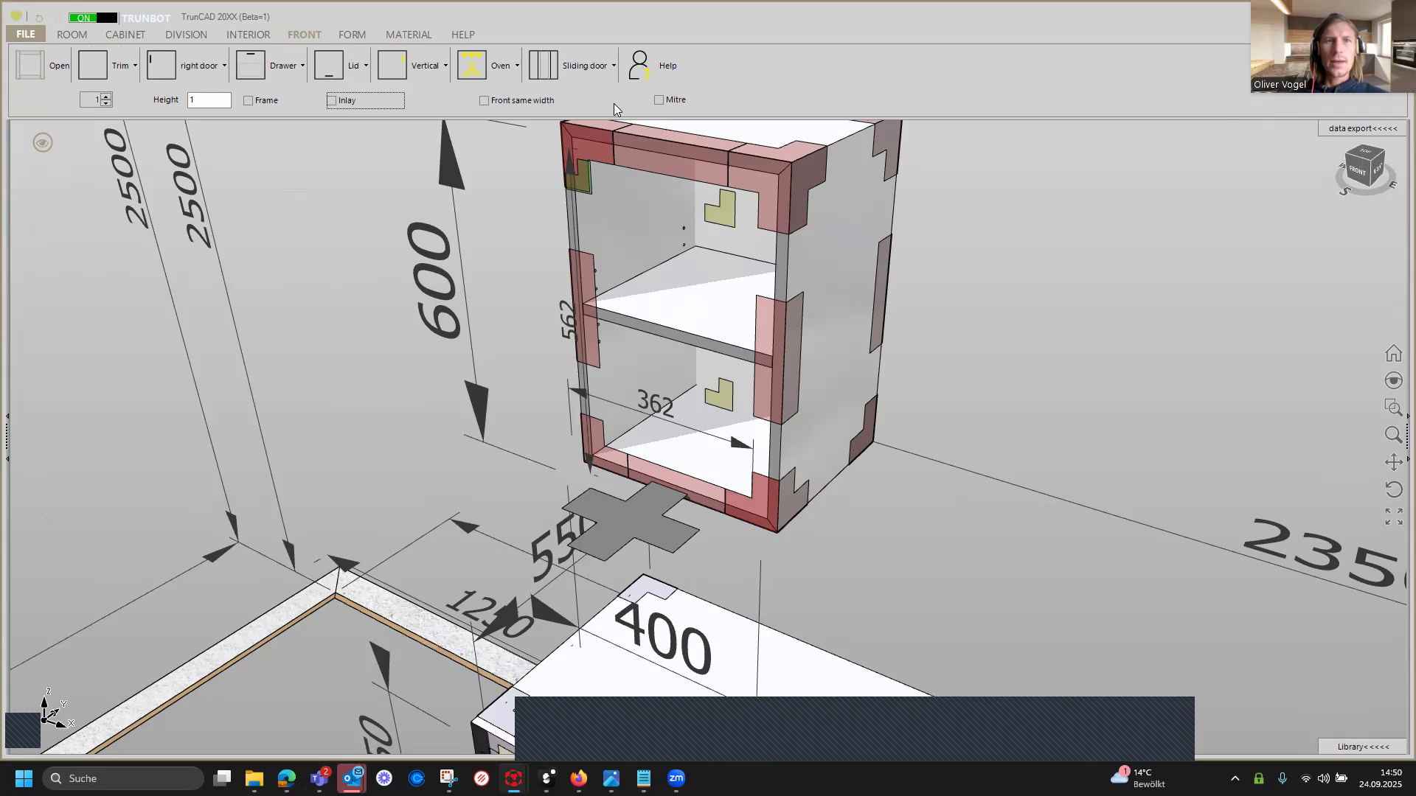
{"action": "left_click", "coordinate": [658, 101]}
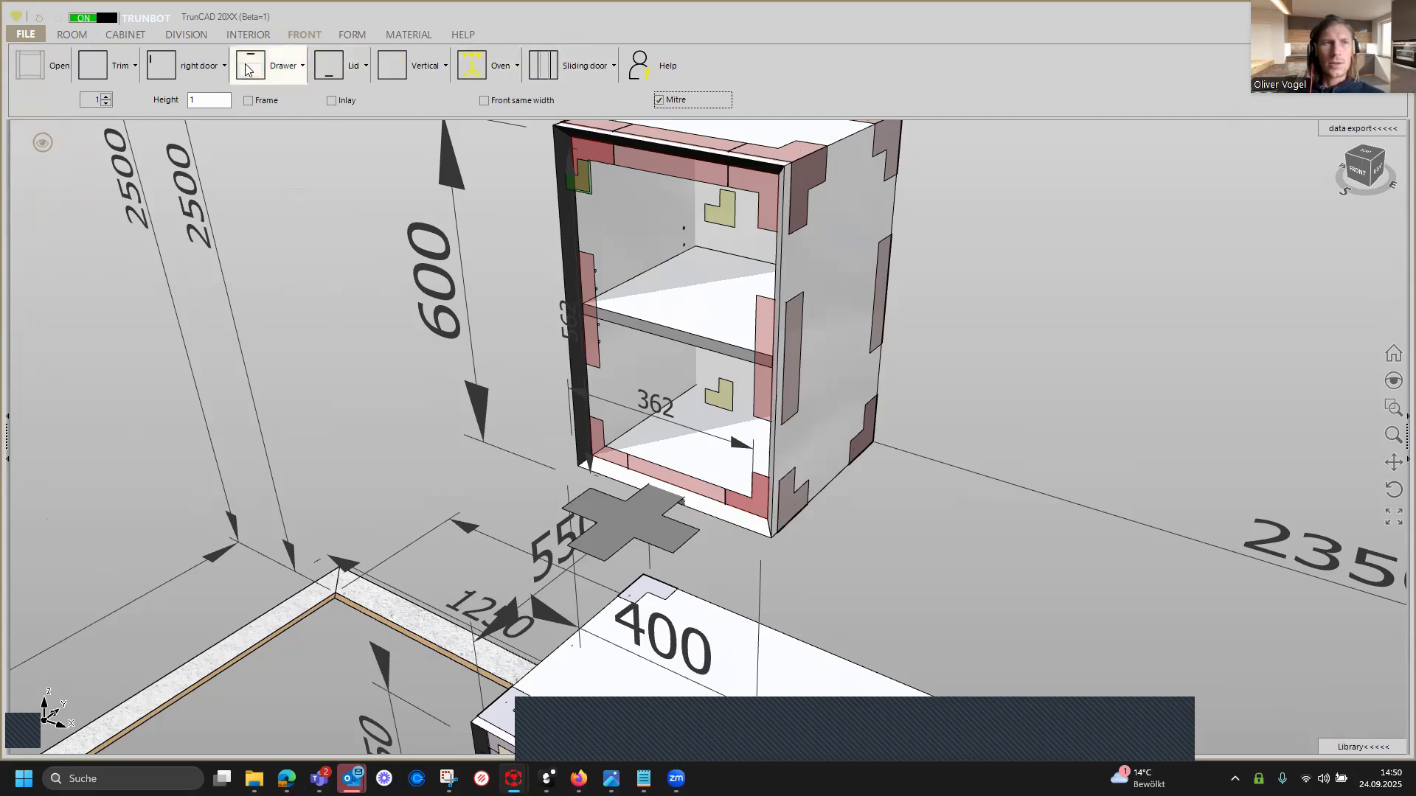
{"action": "left_click", "coordinate": [215, 66]}
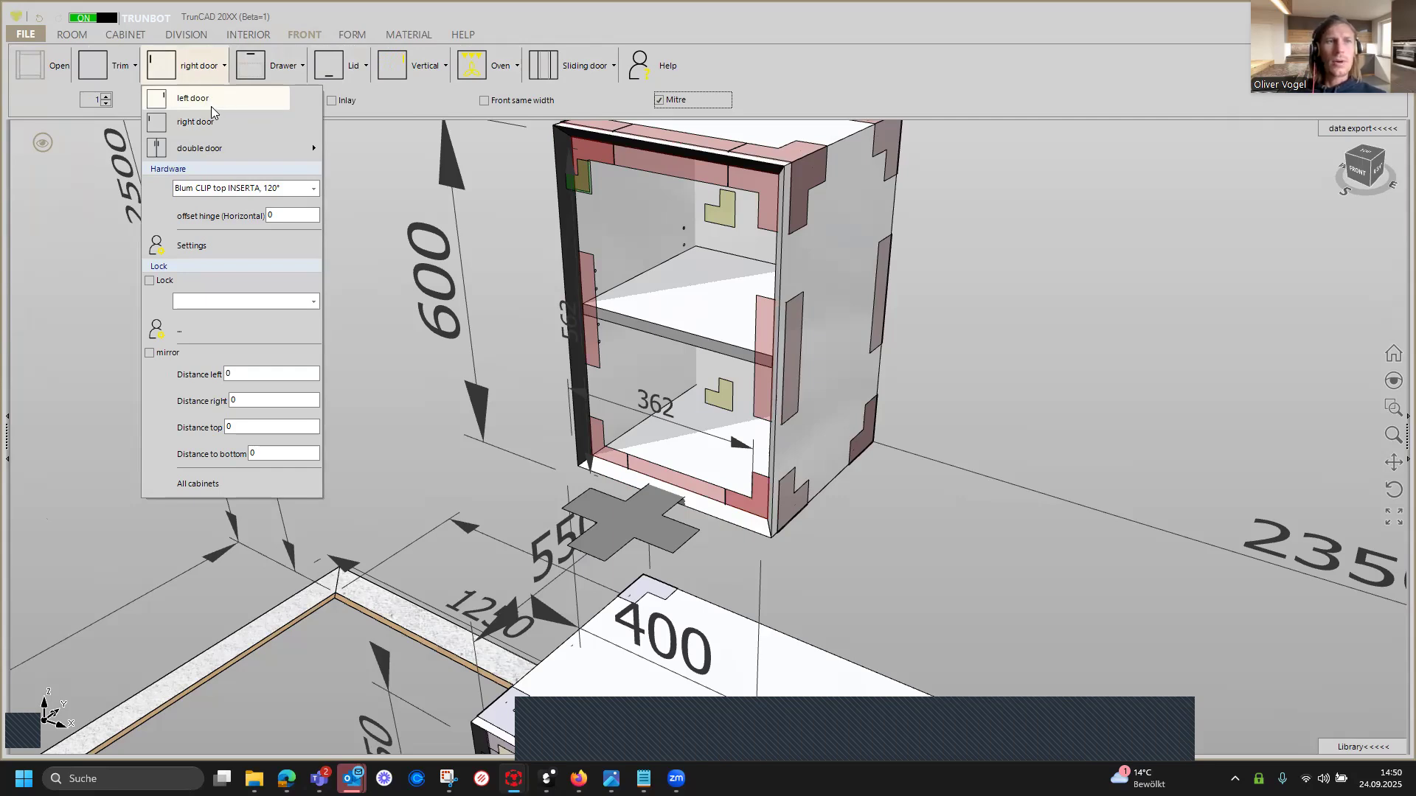
{"action": "left_click", "coordinate": [200, 103]}
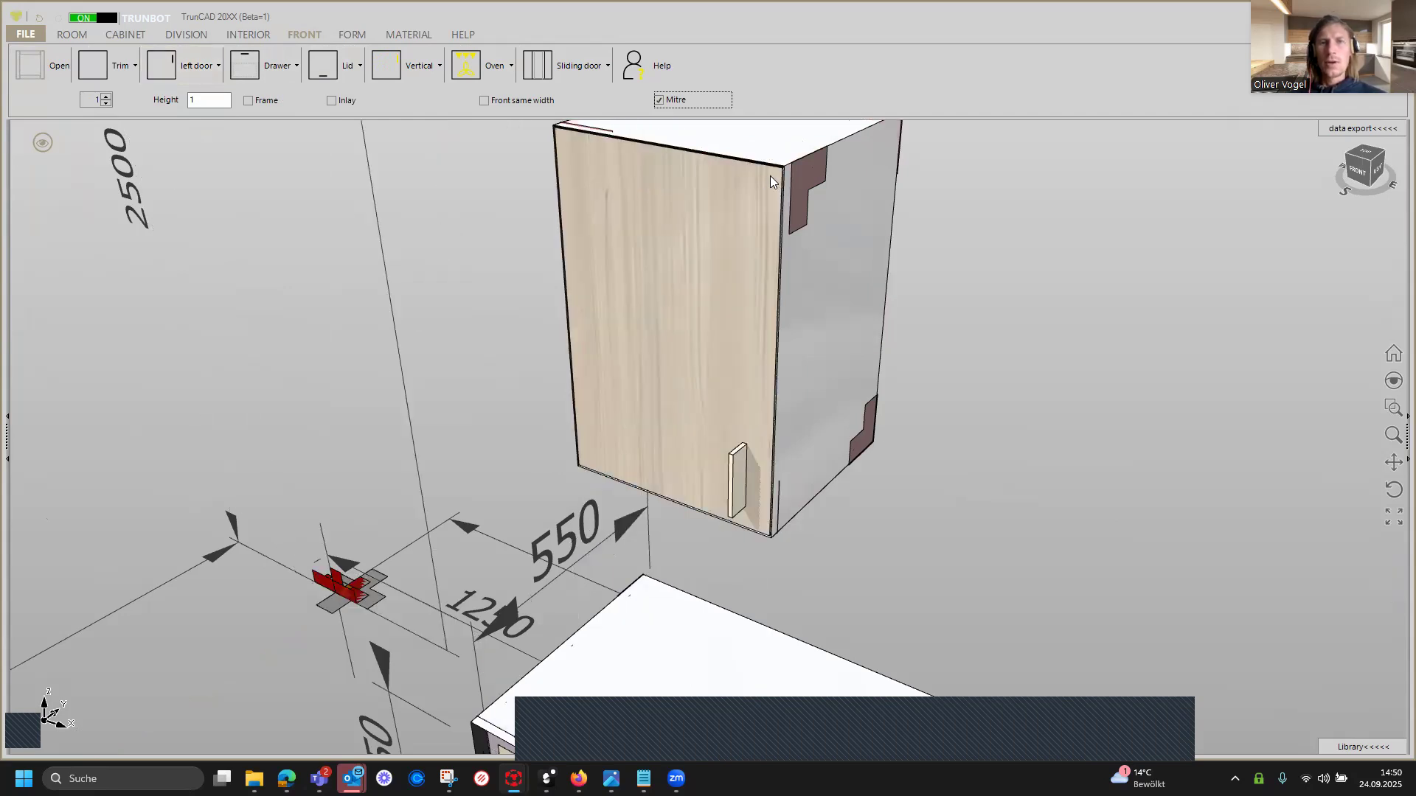
{"action": "scroll", "coordinate": [782, 162], "scroll_direction": "up", "scroll_amount": 5}
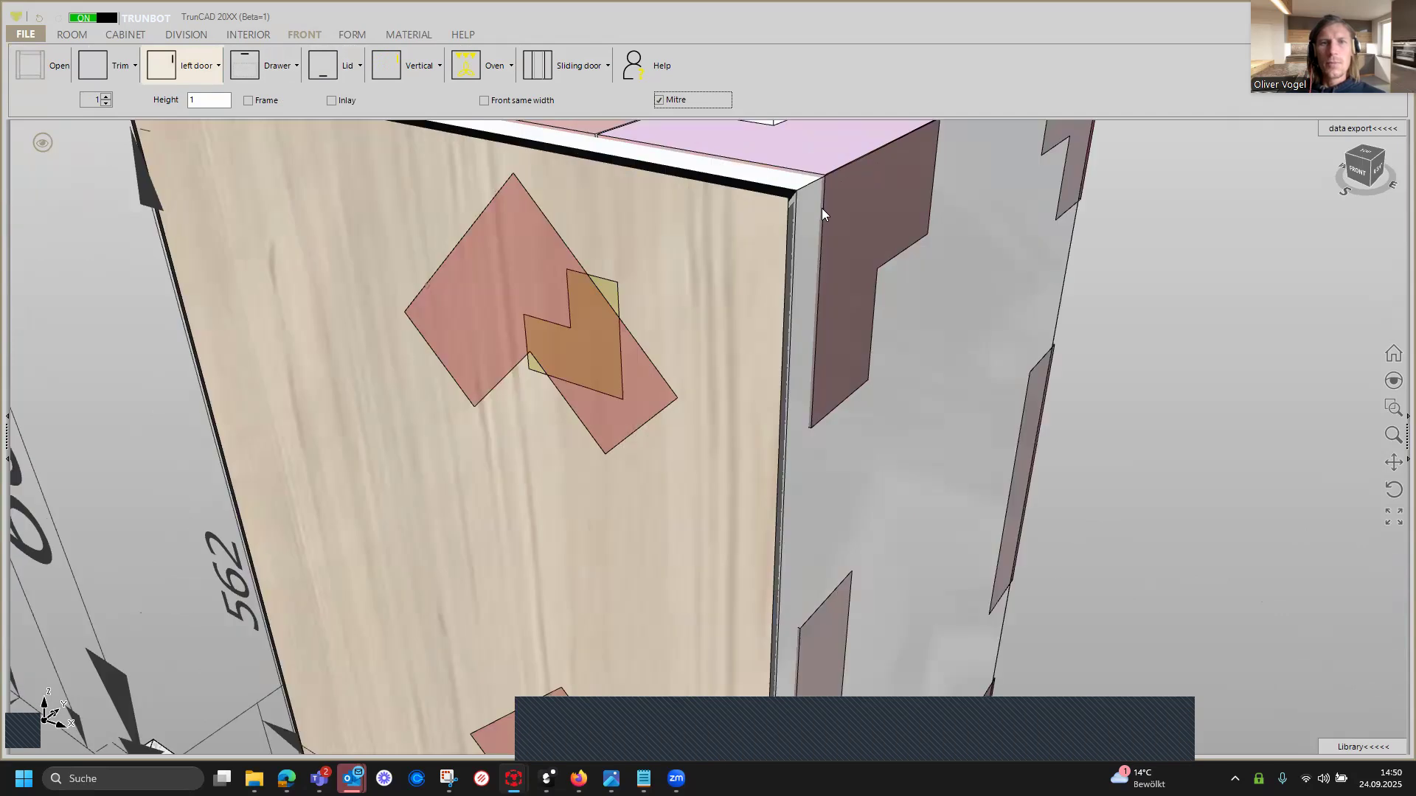
{"action": "mouse_move", "coordinate": [796, 215]}
{"action": "middle_mouse_down"}
{"action": "mouse_move", "coordinate": [768, 222]}
{"action": "mouse_move", "coordinate": [817, 208]}
{"action": "mouse_move", "coordinate": [807, 215]}
{"action": "middle_mouse_up"}
{"action": "scroll", "coordinate": [807, 208], "scroll_direction": "down", "scroll_amount": 10}
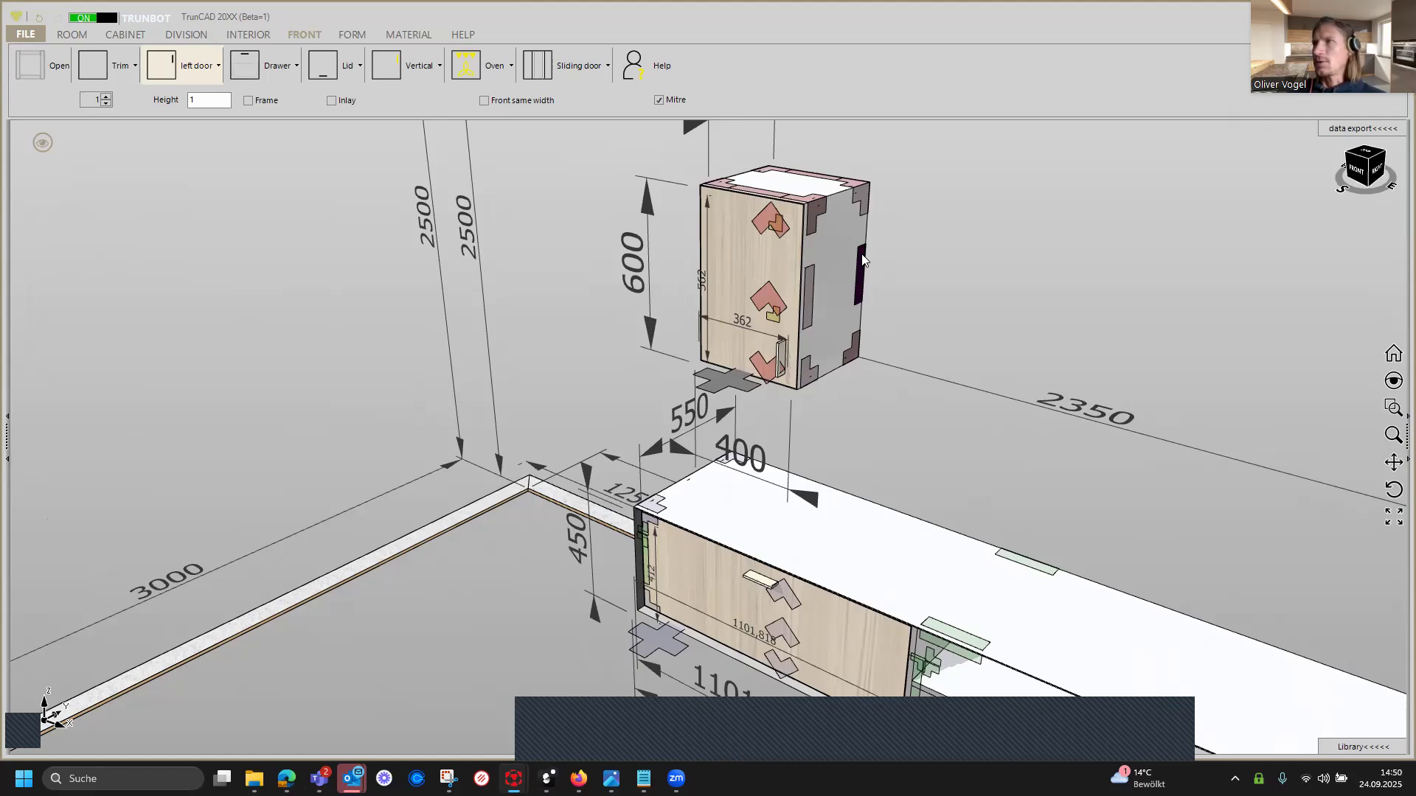
Duplicate the wall cabinet with its door from the lower rear corner of its right side.
{"action": "middle_click_drag", "start_coordinate": [914, 300], "coordinate": [908, 294]}
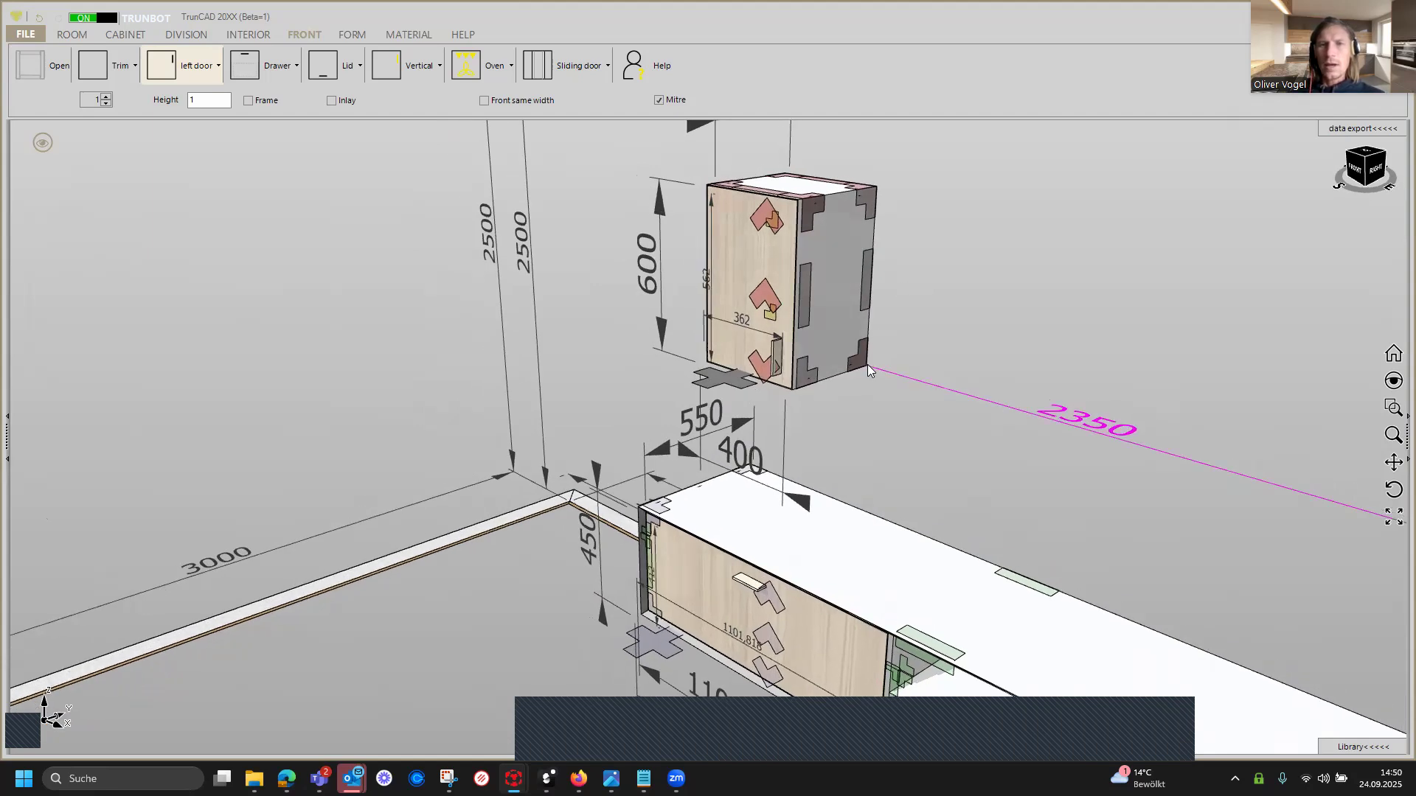
{"action": "scroll", "coordinate": [863, 357], "scroll_direction": "up", "scroll_amount": 2}
{"action": "scroll", "coordinate": [863, 359], "scroll_direction": "up", "scroll_amount": 1}
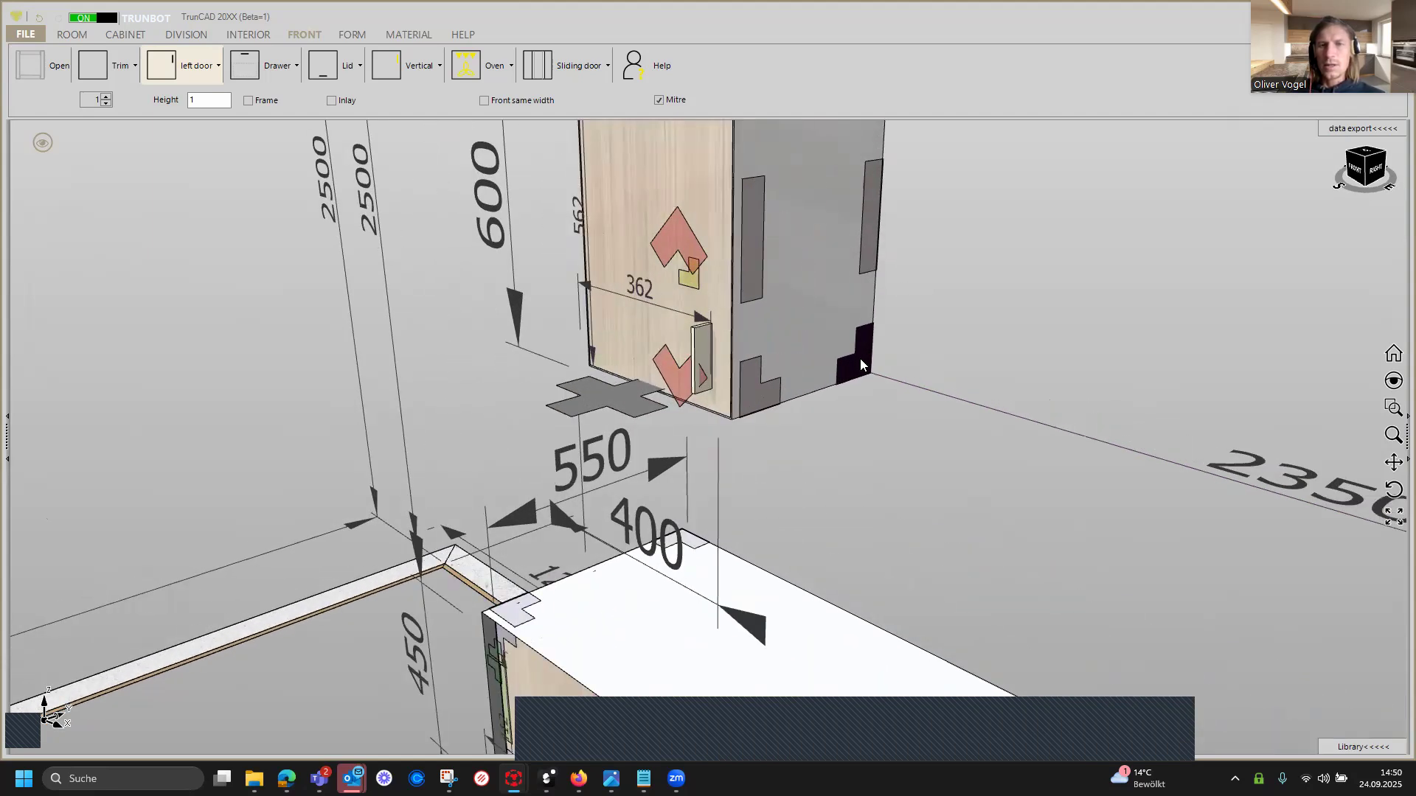
{"action": "scroll", "coordinate": [861, 360], "scroll_direction": "up", "scroll_amount": 2}
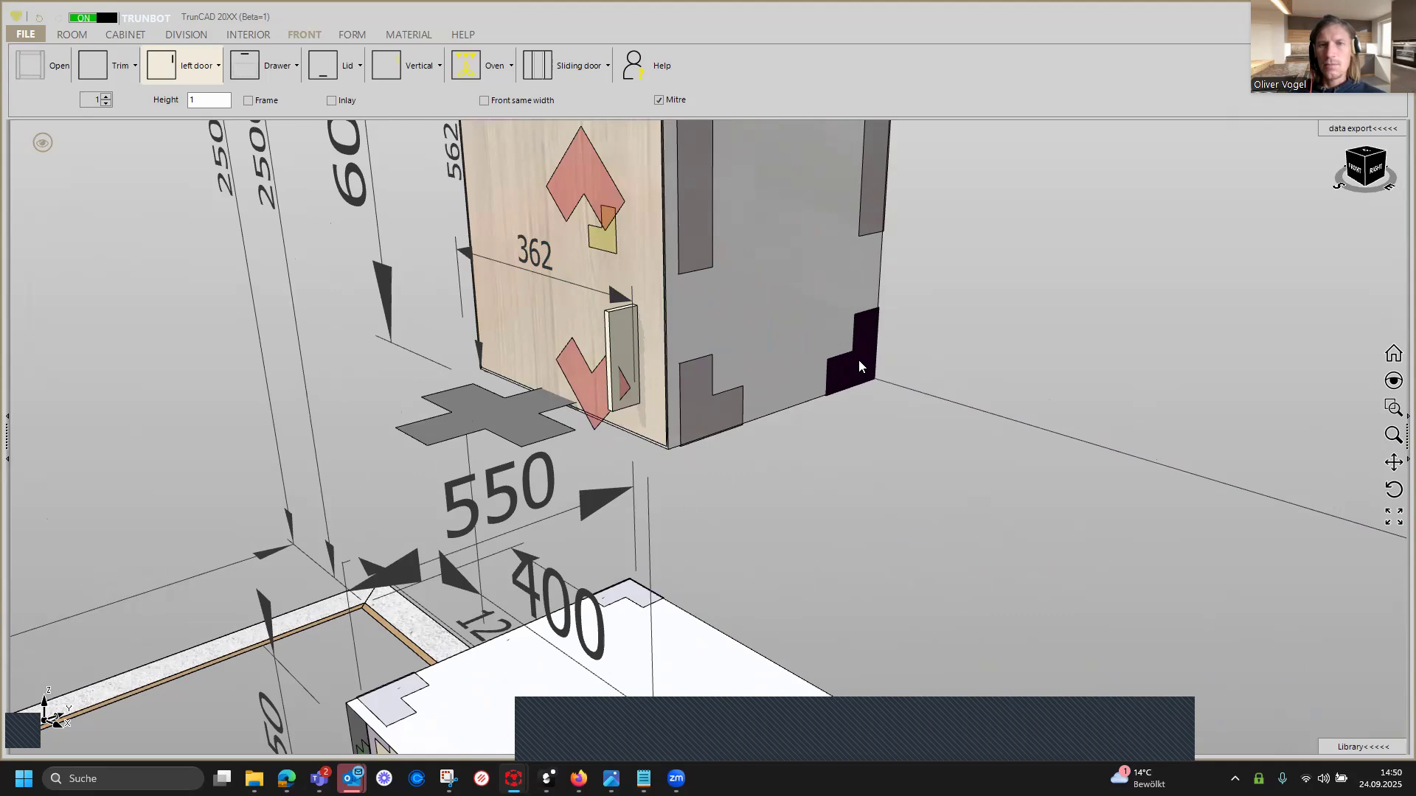
{"action": "right_click", "coordinate": [858, 360]}
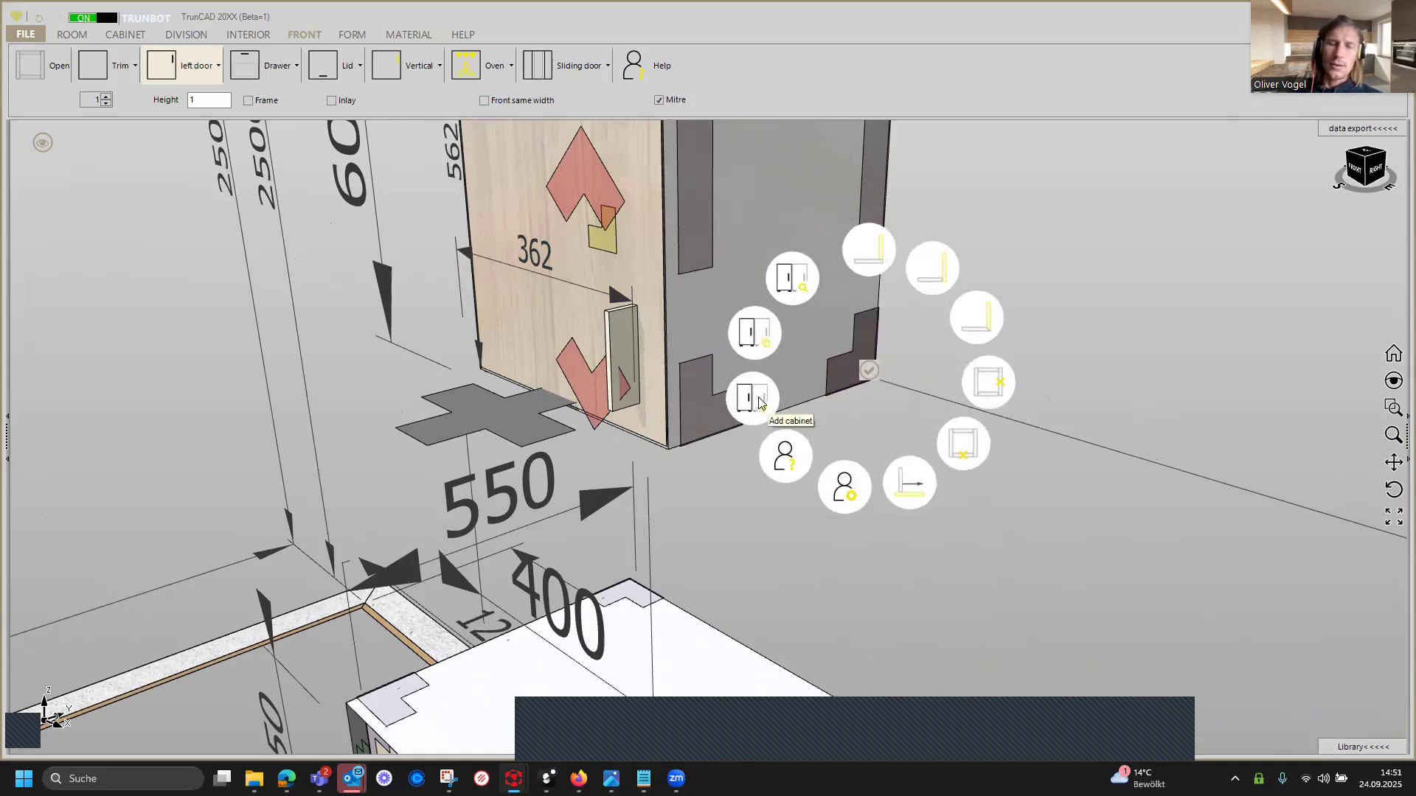
{"action": "left_click", "coordinate": [769, 347]}
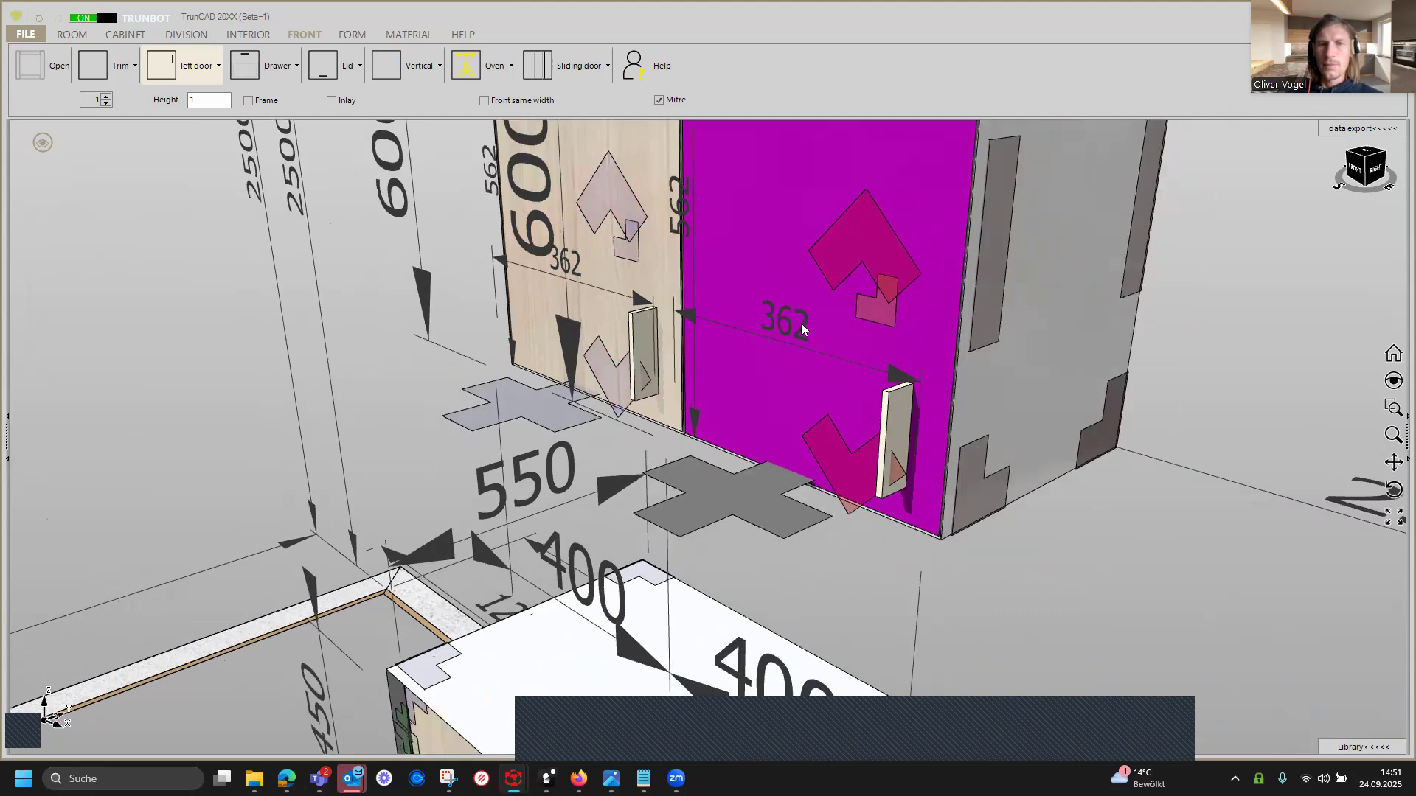
Delete the door and interior fittings from the duplicated wall cabinet so its compartment is empty.
{"action": "middle_click_drag", "start_coordinate": [836, 325], "coordinate": [872, 340]}
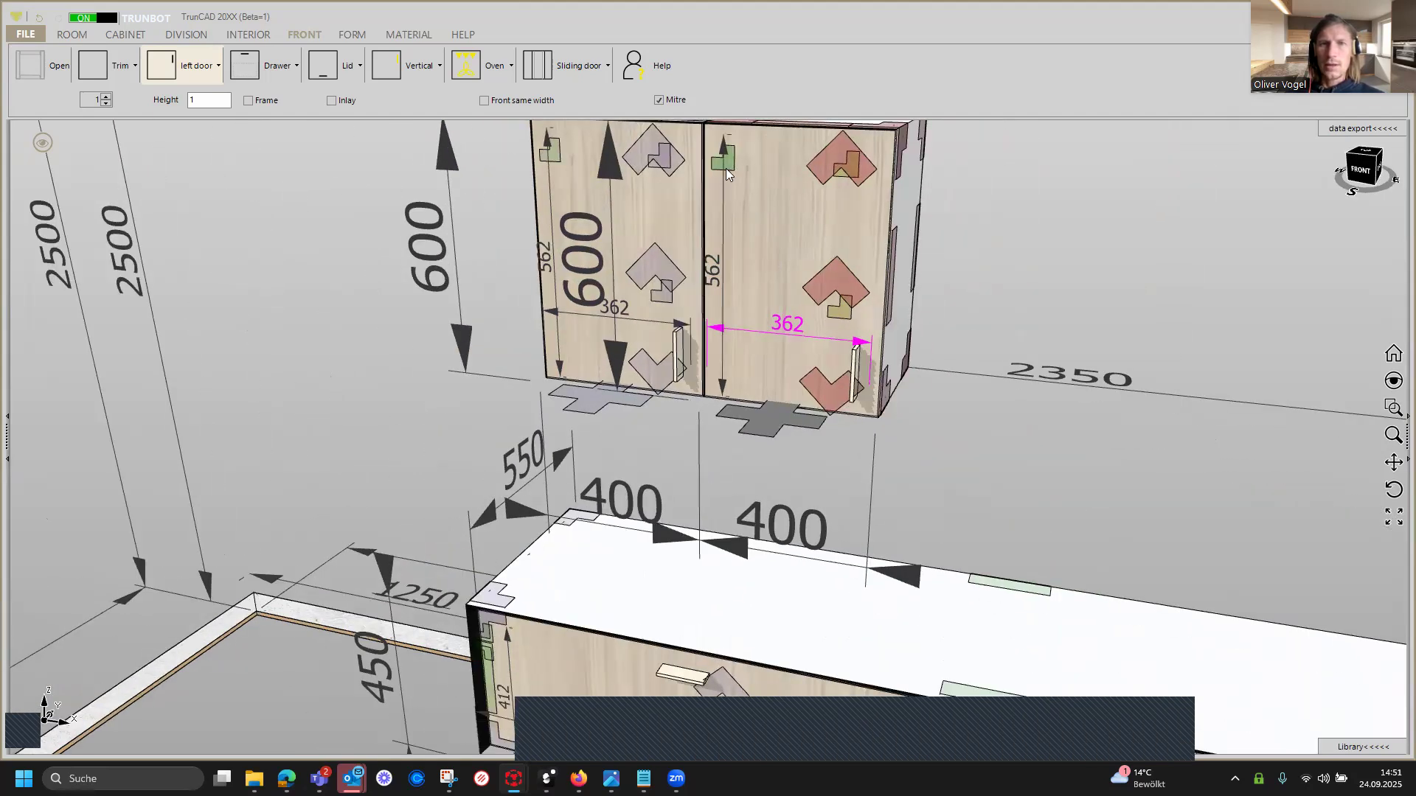
{"action": "middle_click_drag", "start_coordinate": [727, 168], "coordinate": [702, 276], "text": "ctrl"}
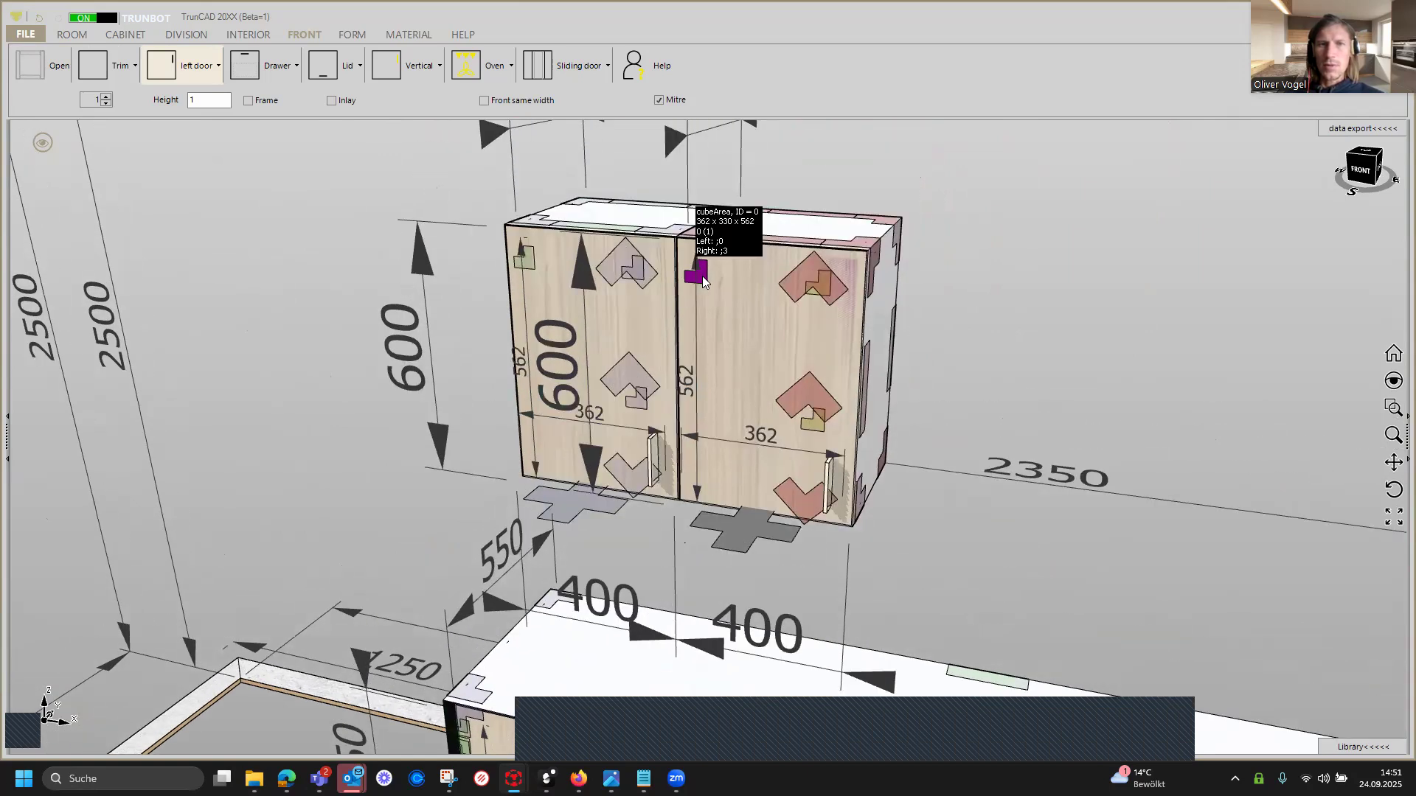
{"action": "left_click", "coordinate": [707, 279]}
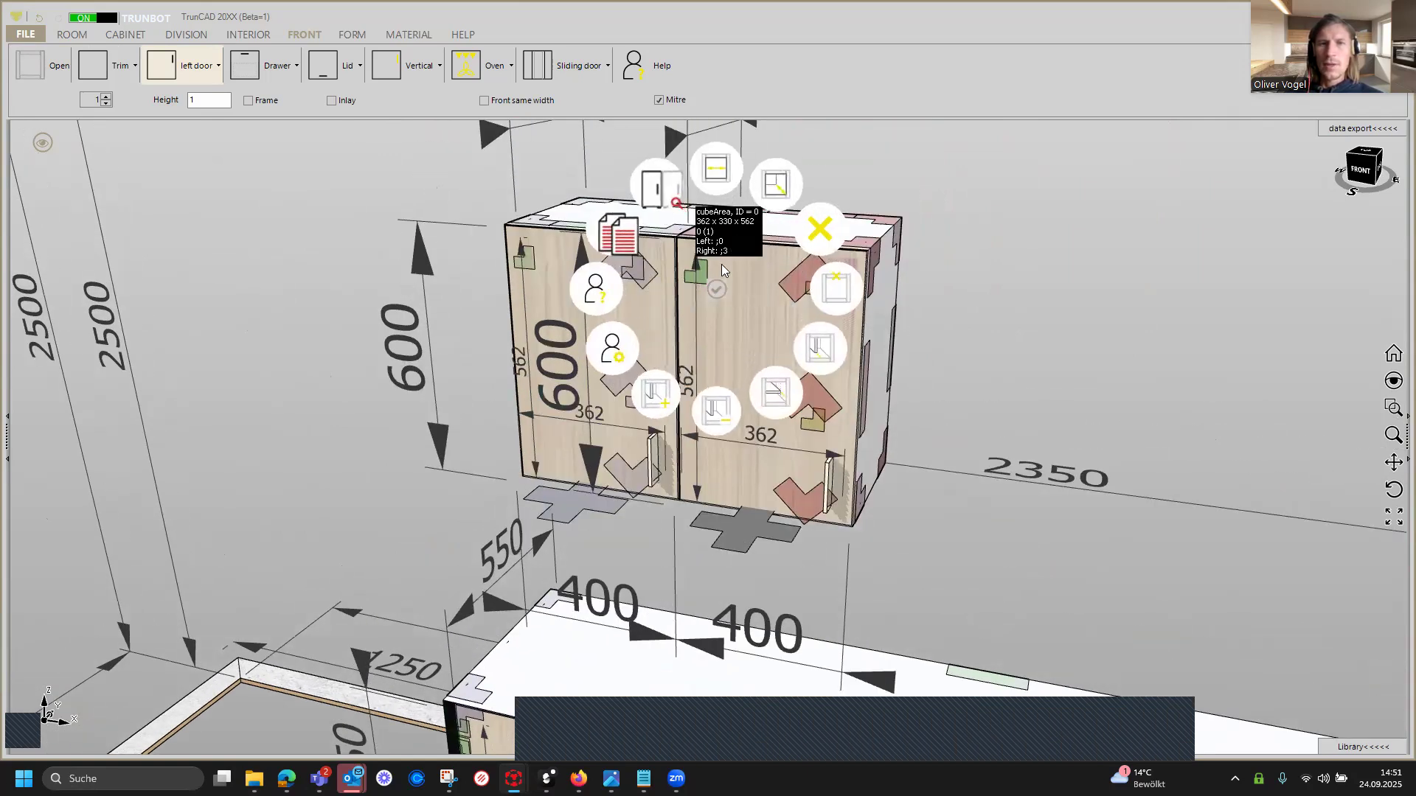
{"action": "left_click", "coordinate": [818, 235]}
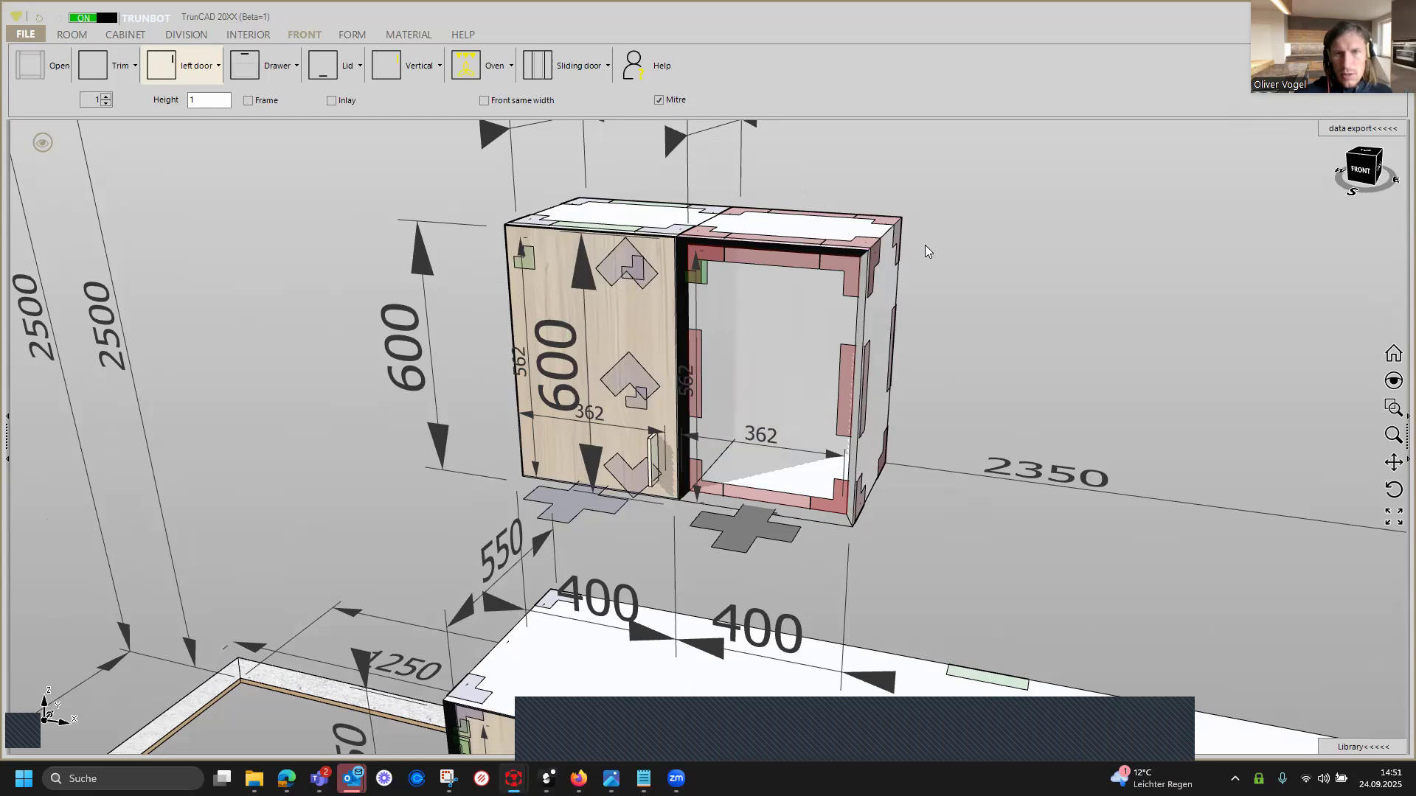
In the cabinet list, set cabinet 3's width to 250 and its height to 1200.
{"action": "scroll", "coordinate": [925, 244], "scroll_direction": "down", "scroll_amount": 5}
{"action": "mouse_move", "coordinate": [930, 258]}
{"action": "middle_mouse_down"}
{"action": "mouse_move", "coordinate": [914, 260]}
{"action": "mouse_move", "coordinate": [927, 252]}
{"action": "mouse_move", "coordinate": [911, 243]}
{"action": "middle_mouse_up"}
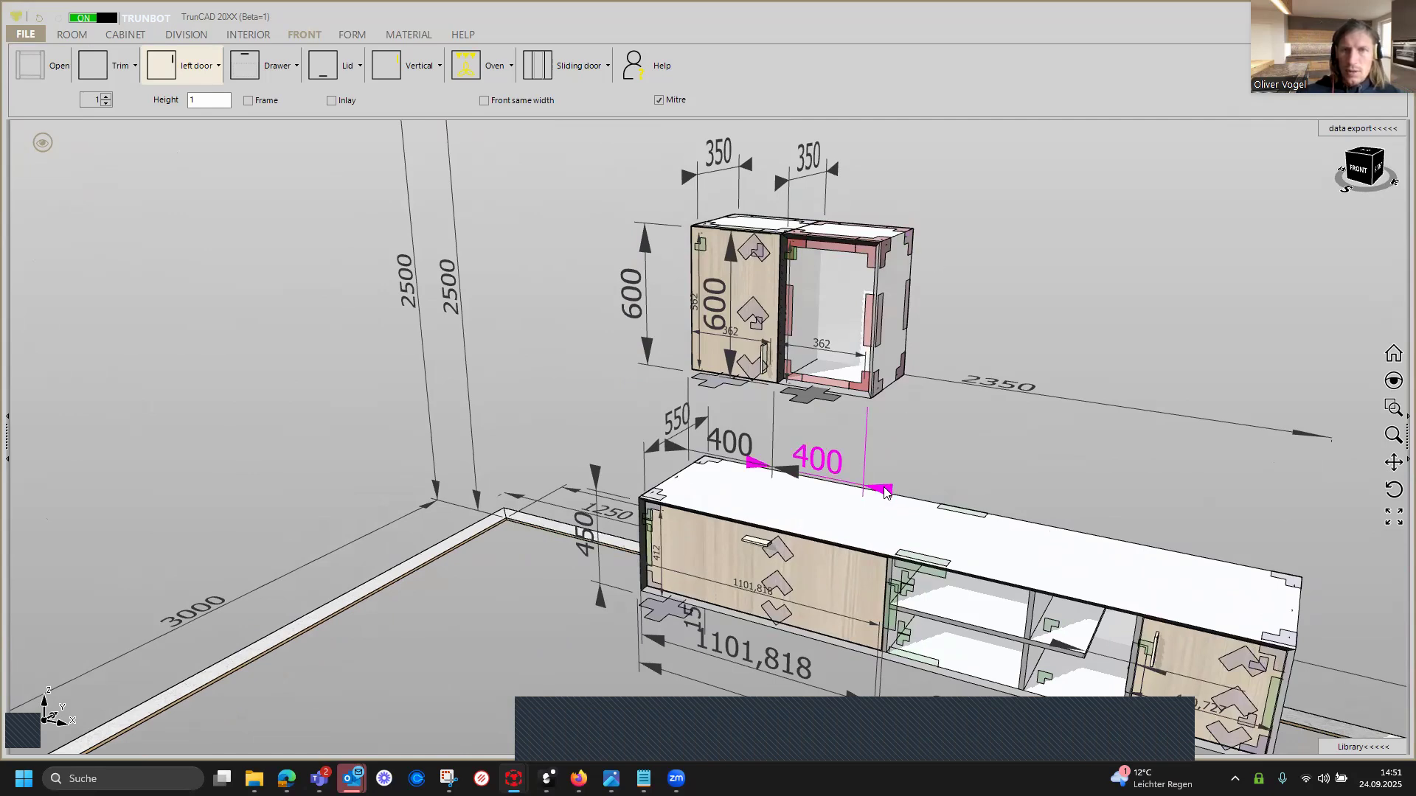
{"action": "left_click", "coordinate": [127, 36]}
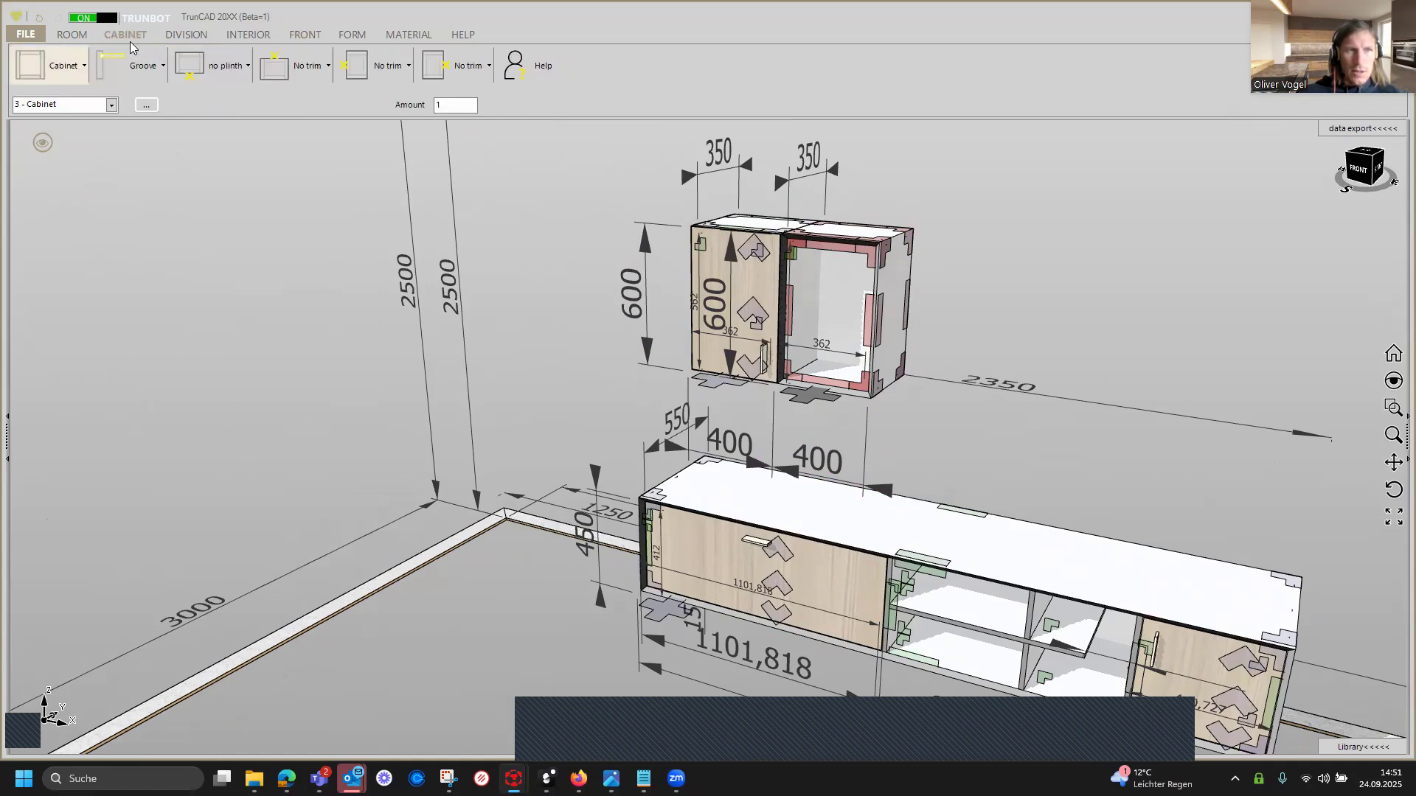
{"action": "left_click", "coordinate": [146, 105]}
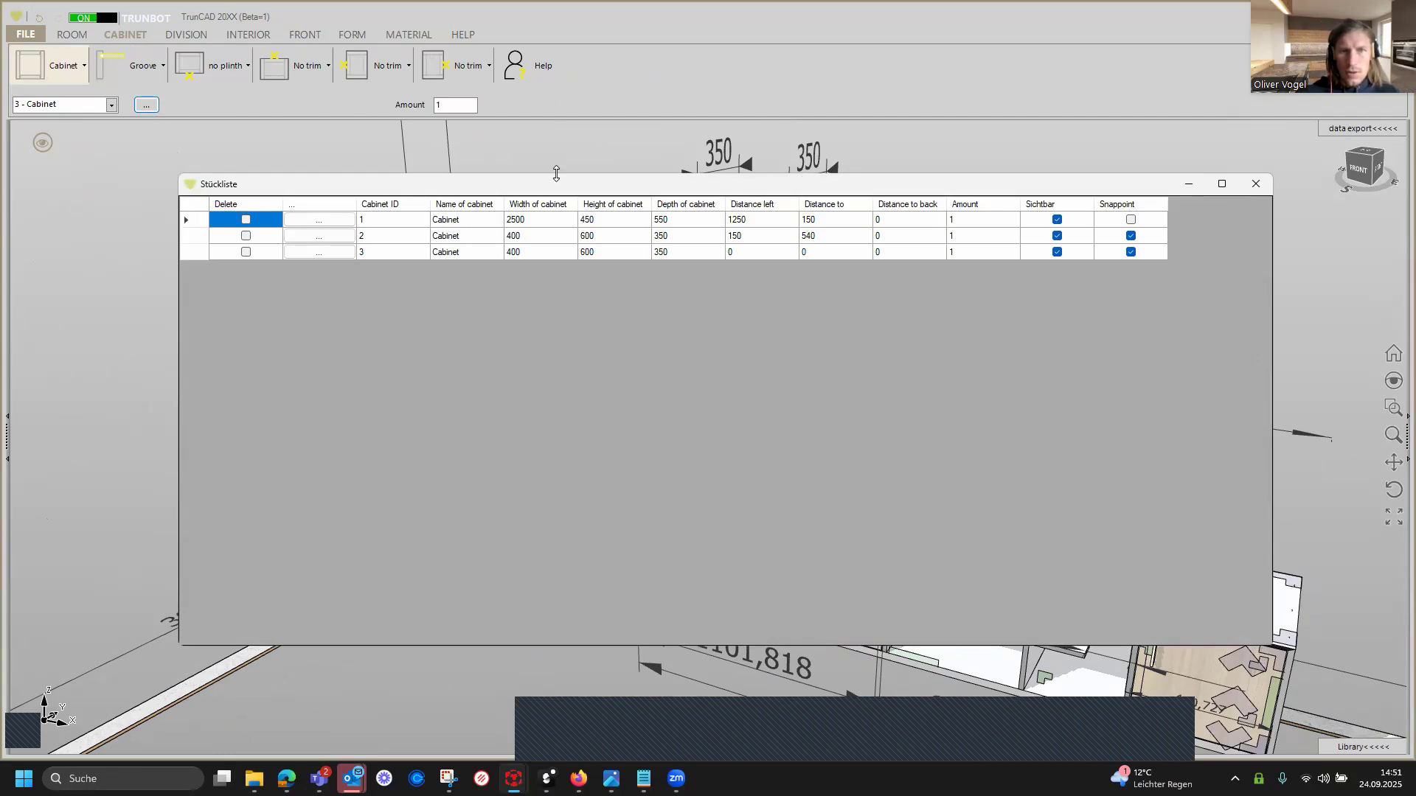
{"action": "left_click_drag", "start_coordinate": [556, 174], "coordinate": [552, 471]}
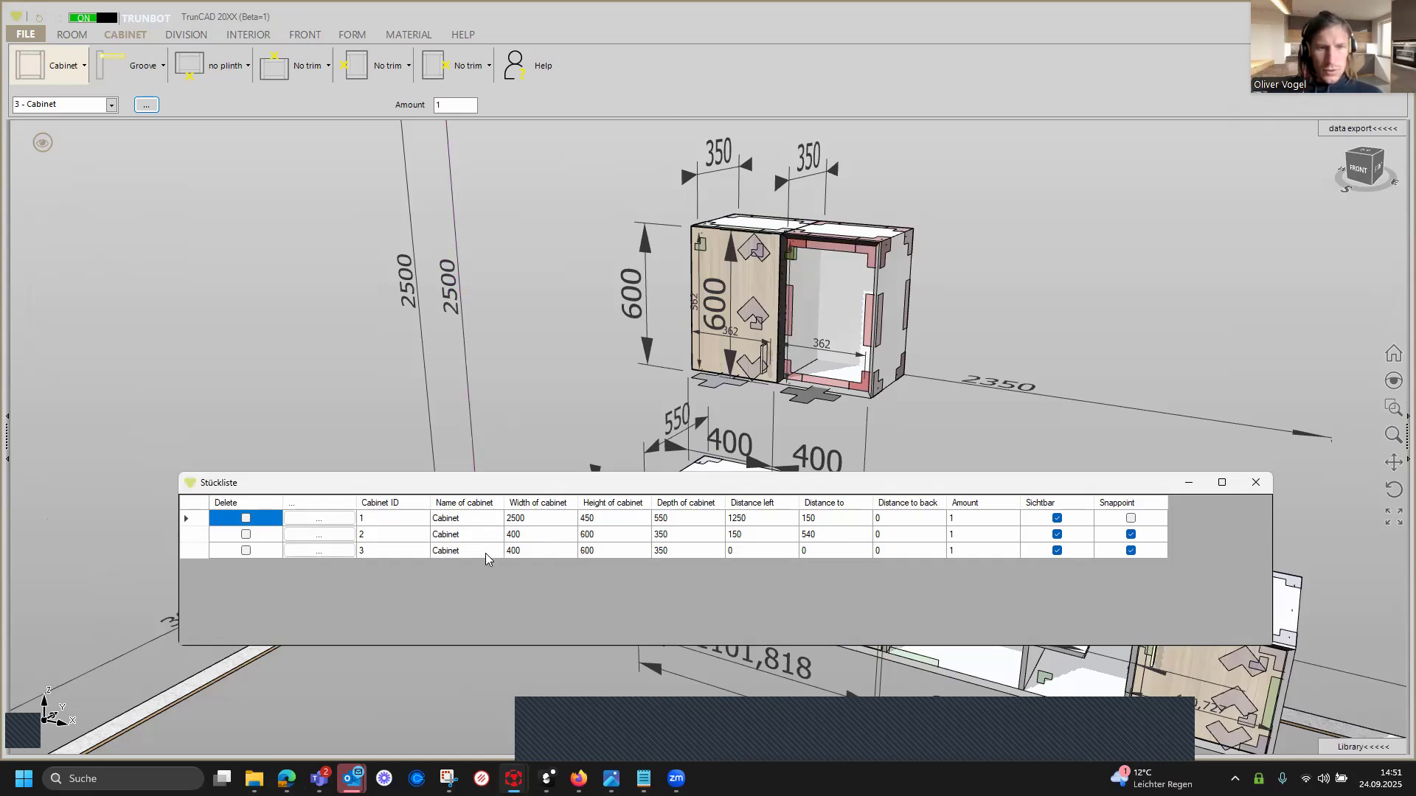
{"action": "left_click", "coordinate": [519, 552]}
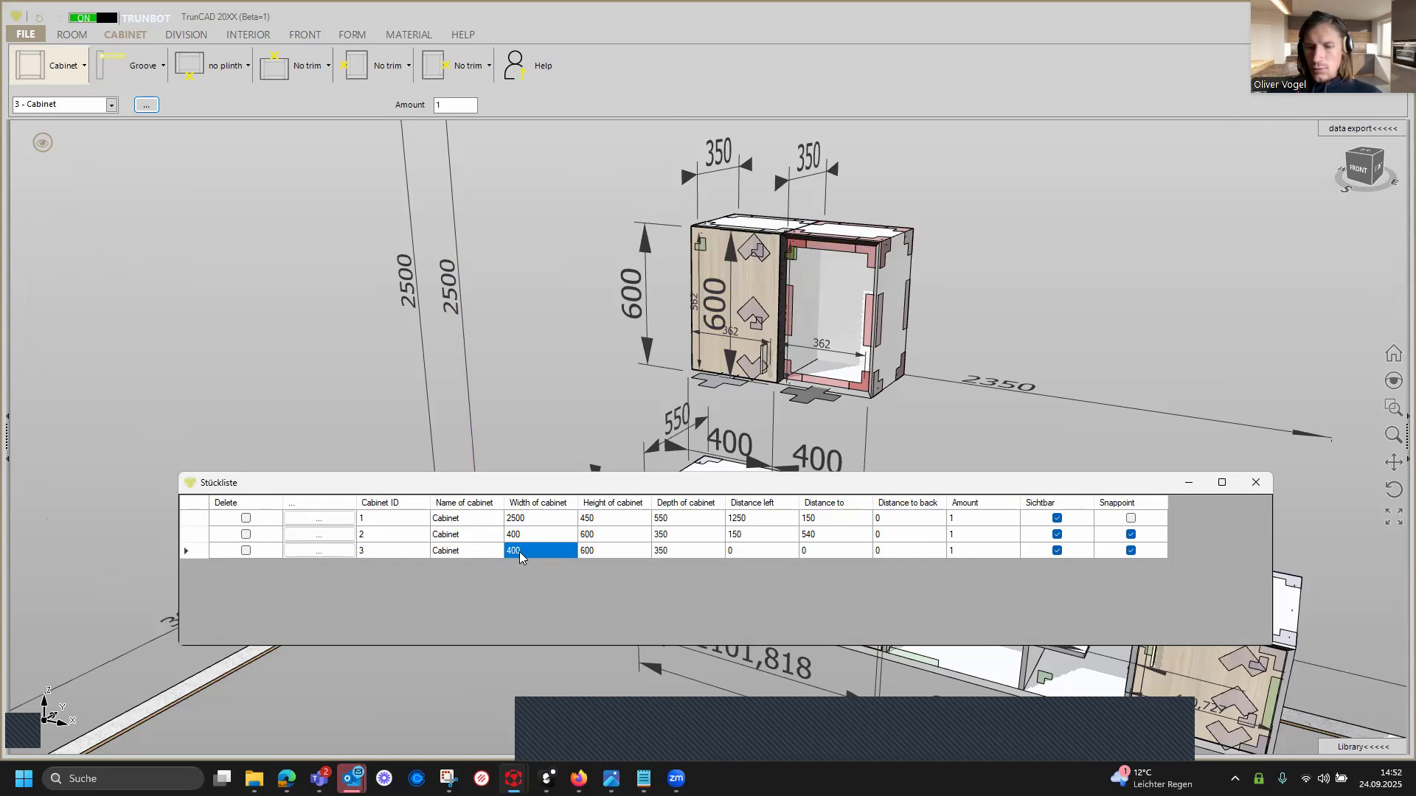
{"action": "type", "text": "250"}
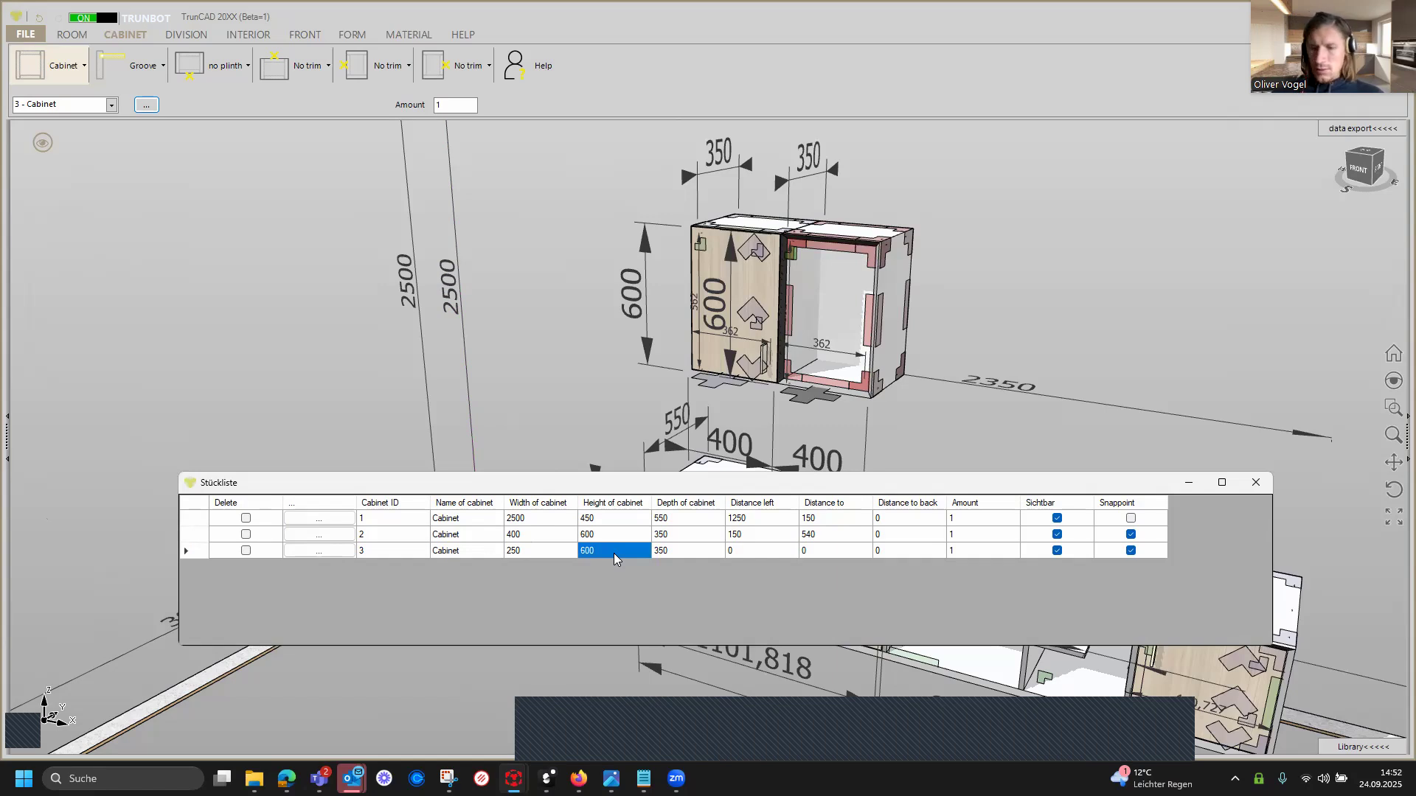
{"action": "type", "text": "1200"}
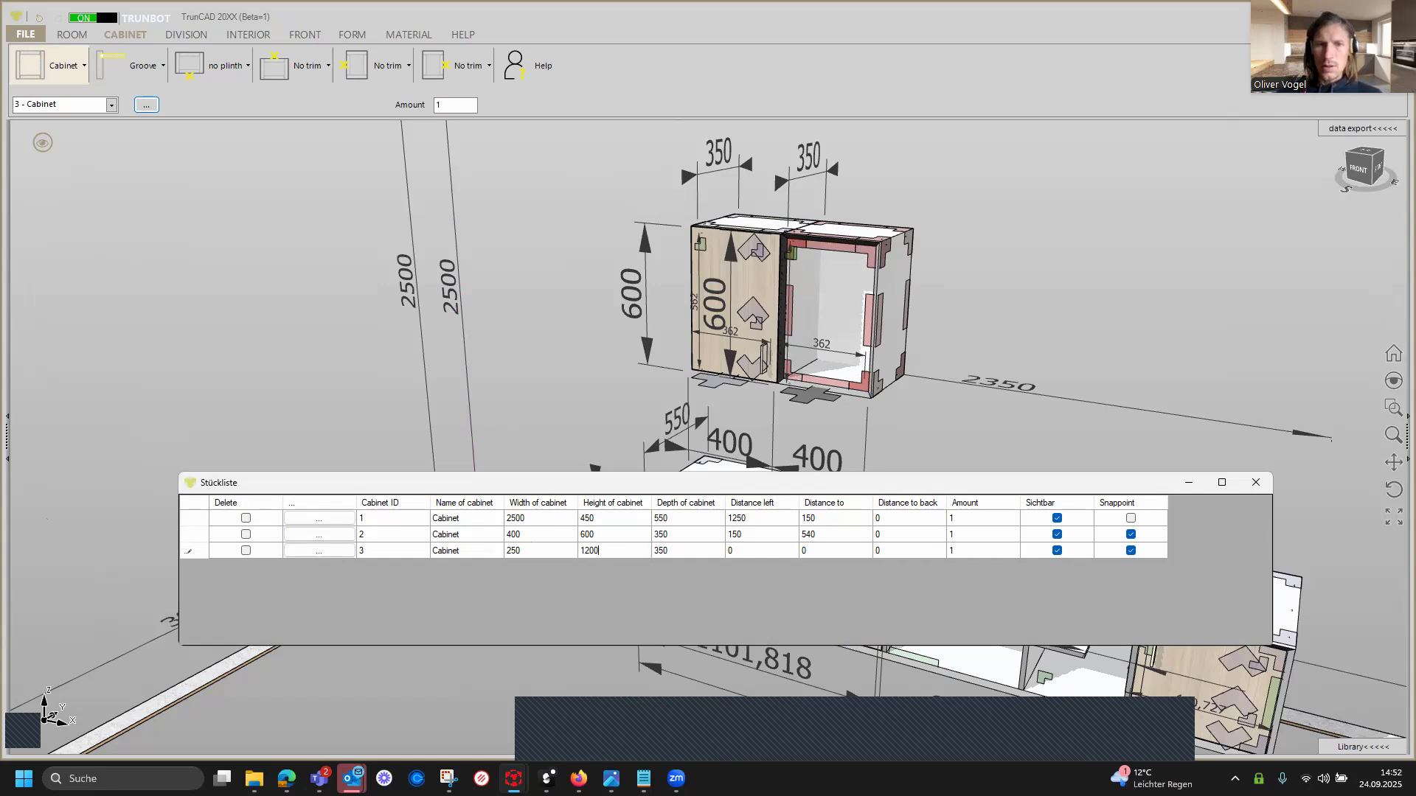
Set cabinet 3's "Distance to" value to -300 and close the cabinet list.
{"action": "left_click", "coordinate": [733, 550]}
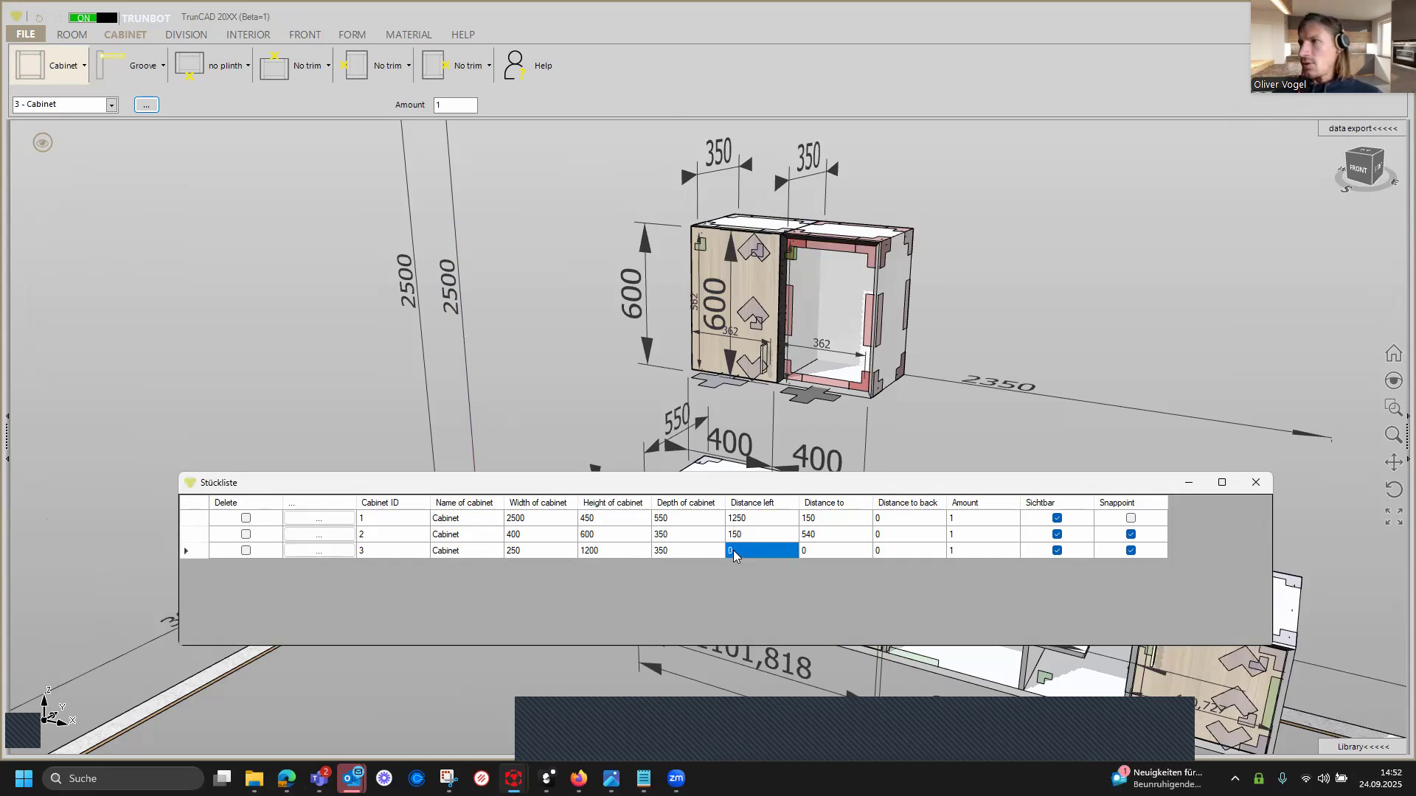
{"action": "left_click", "coordinate": [806, 552]}
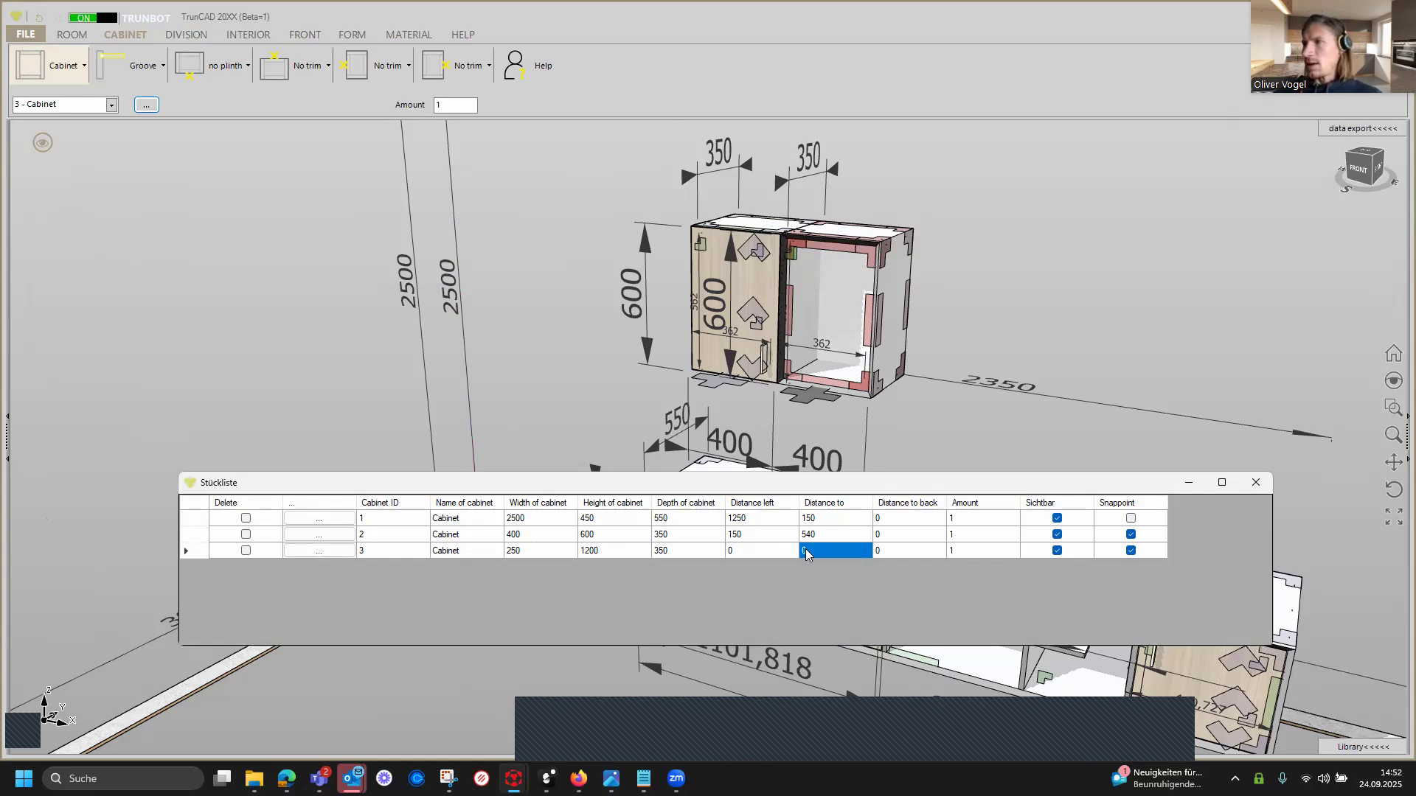
{"action": "type", "text": "-300"}
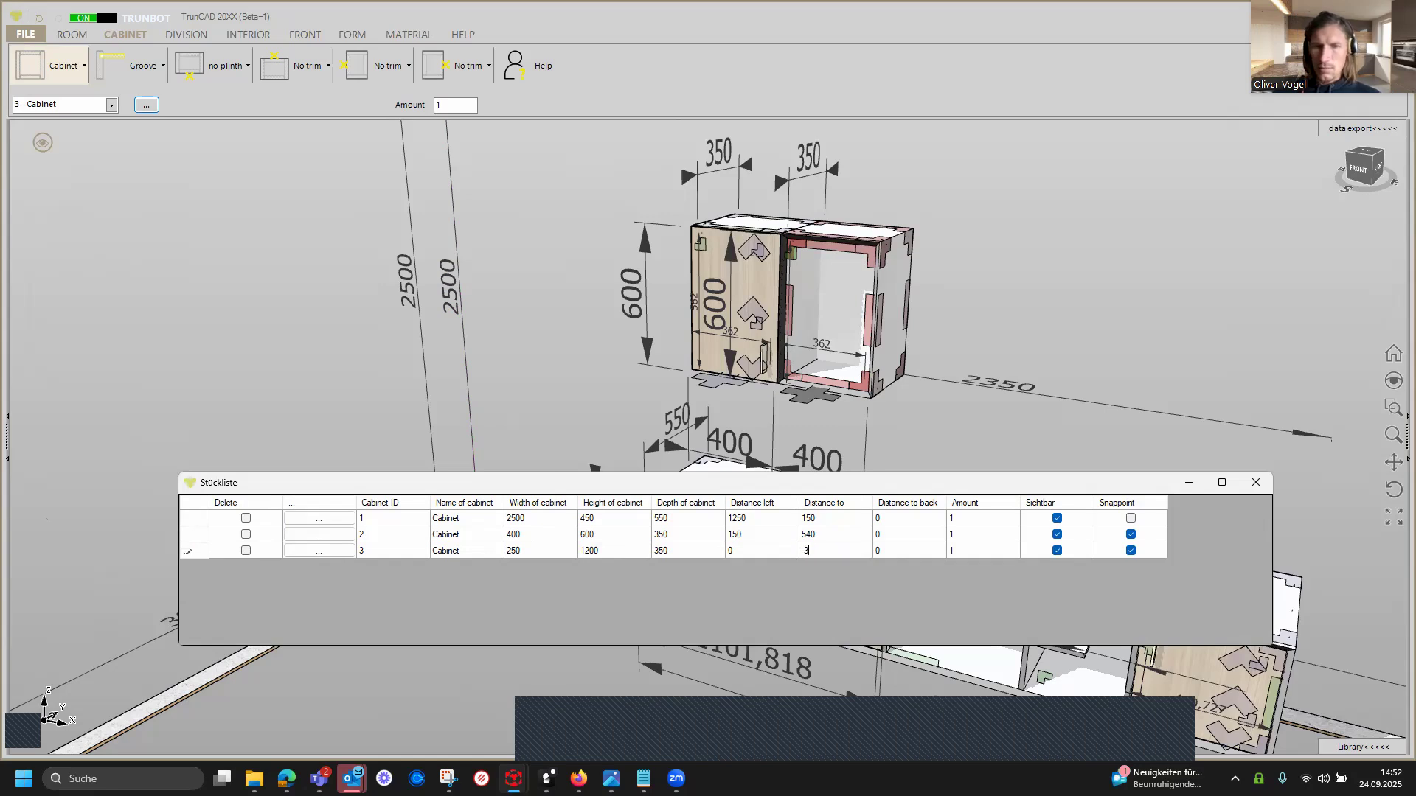
{"action": "left_click", "coordinate": [1261, 485]}
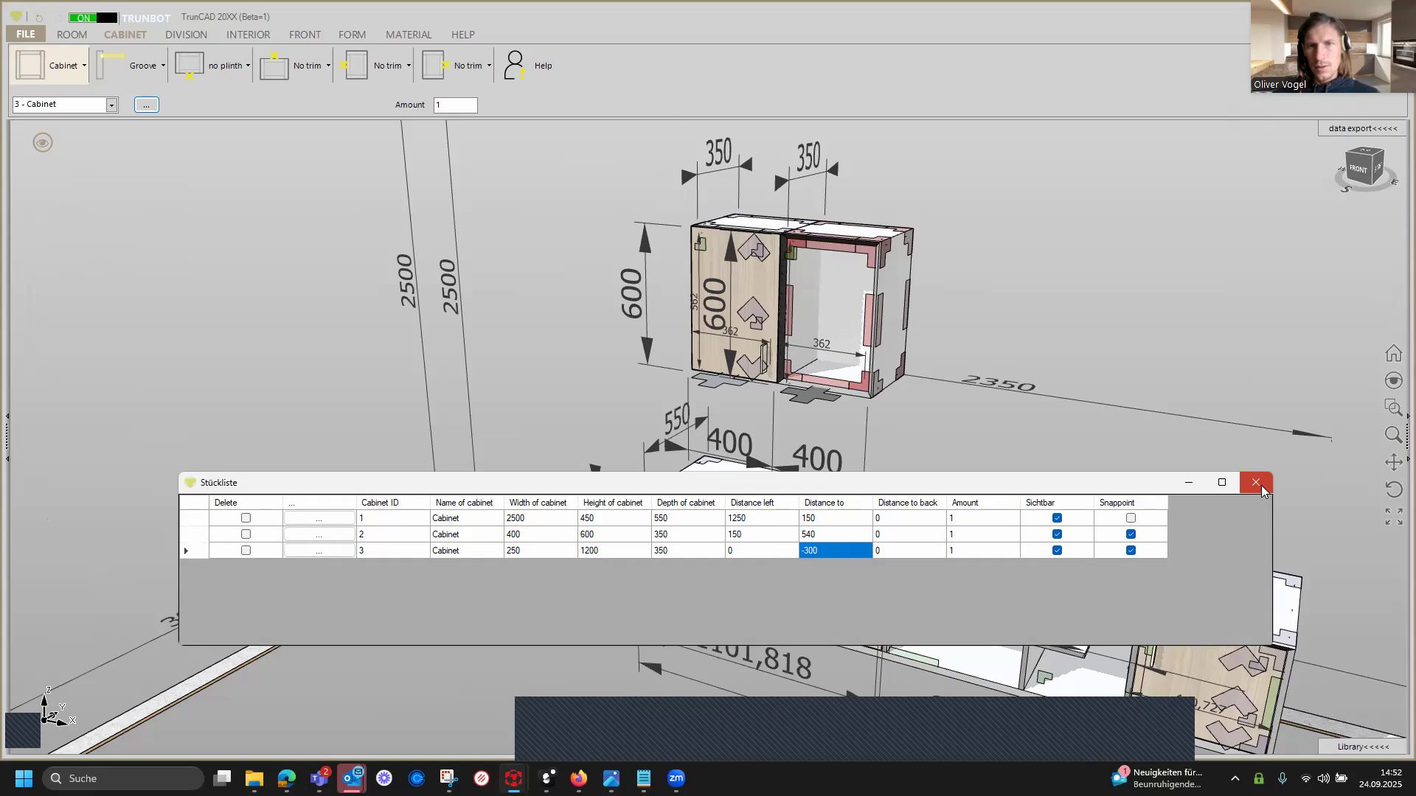
{"action": "left_click", "coordinate": [1261, 486]}
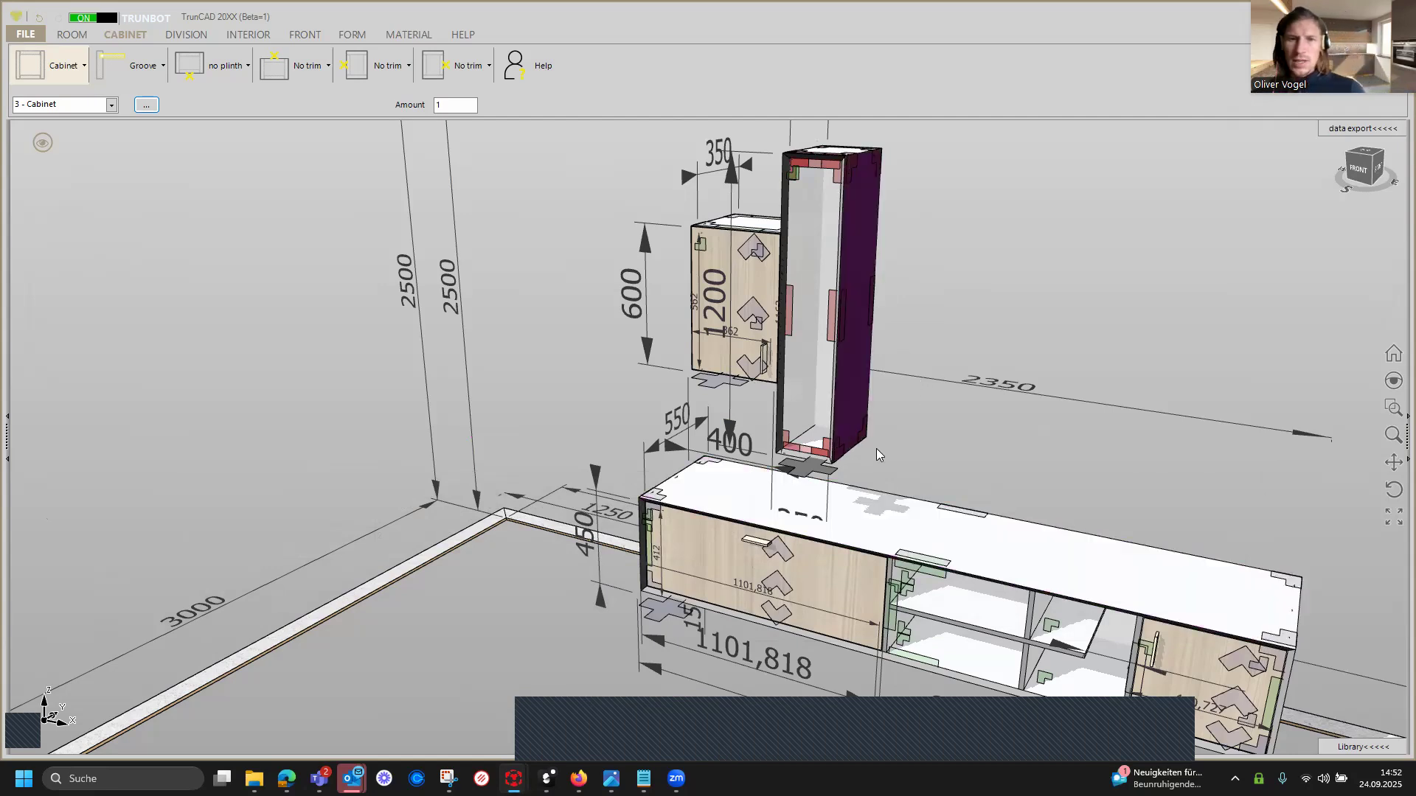
Duplicate the tall open cabinet from the lower rear corner of its right side.
{"action": "mouse_move", "coordinate": [877, 449]}
{"action": "middle_mouse_down"}
{"action": "mouse_move", "coordinate": [896, 446]}
{"action": "mouse_move", "coordinate": [876, 446]}
{"action": "middle_mouse_up"}
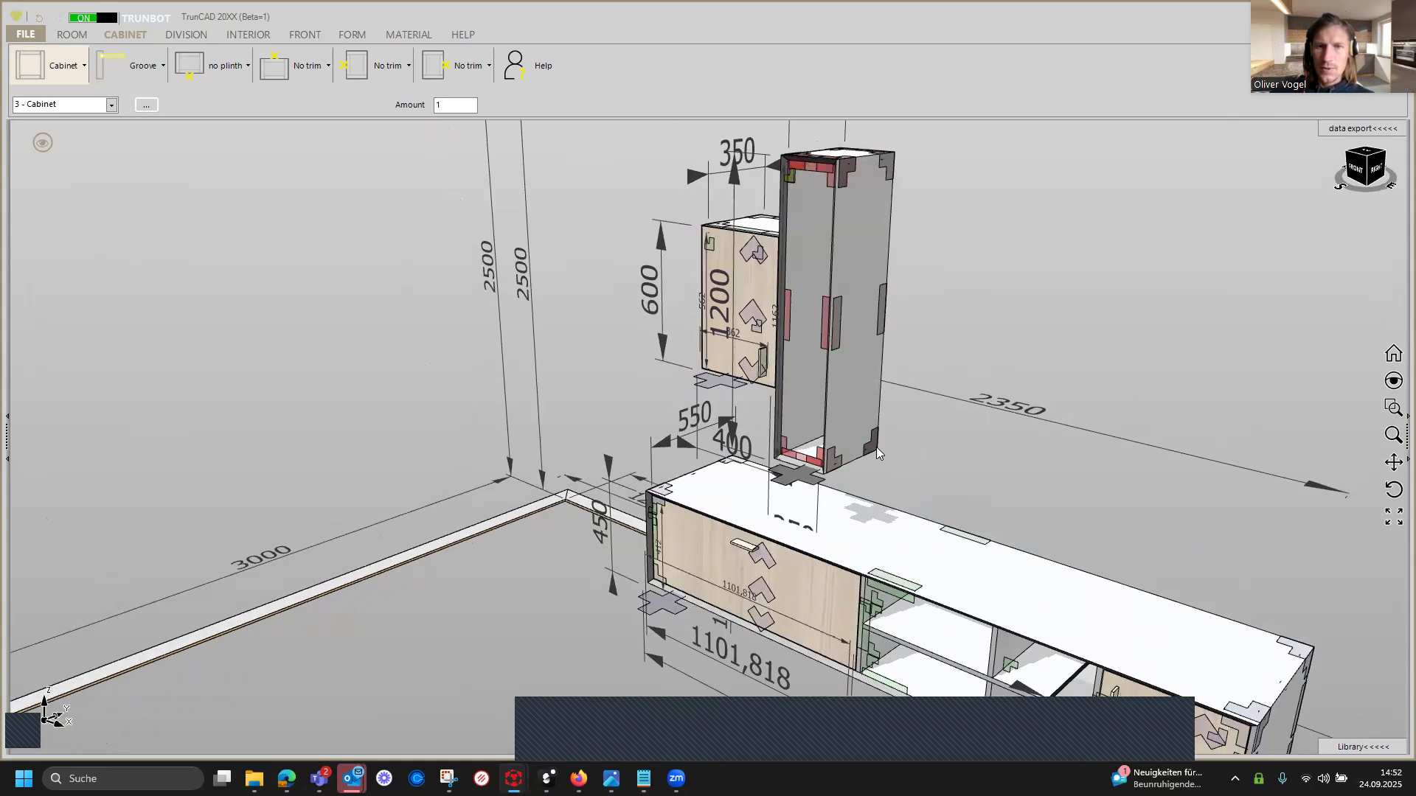
{"action": "scroll", "coordinate": [876, 444], "scroll_direction": "up", "scroll_amount": 3}
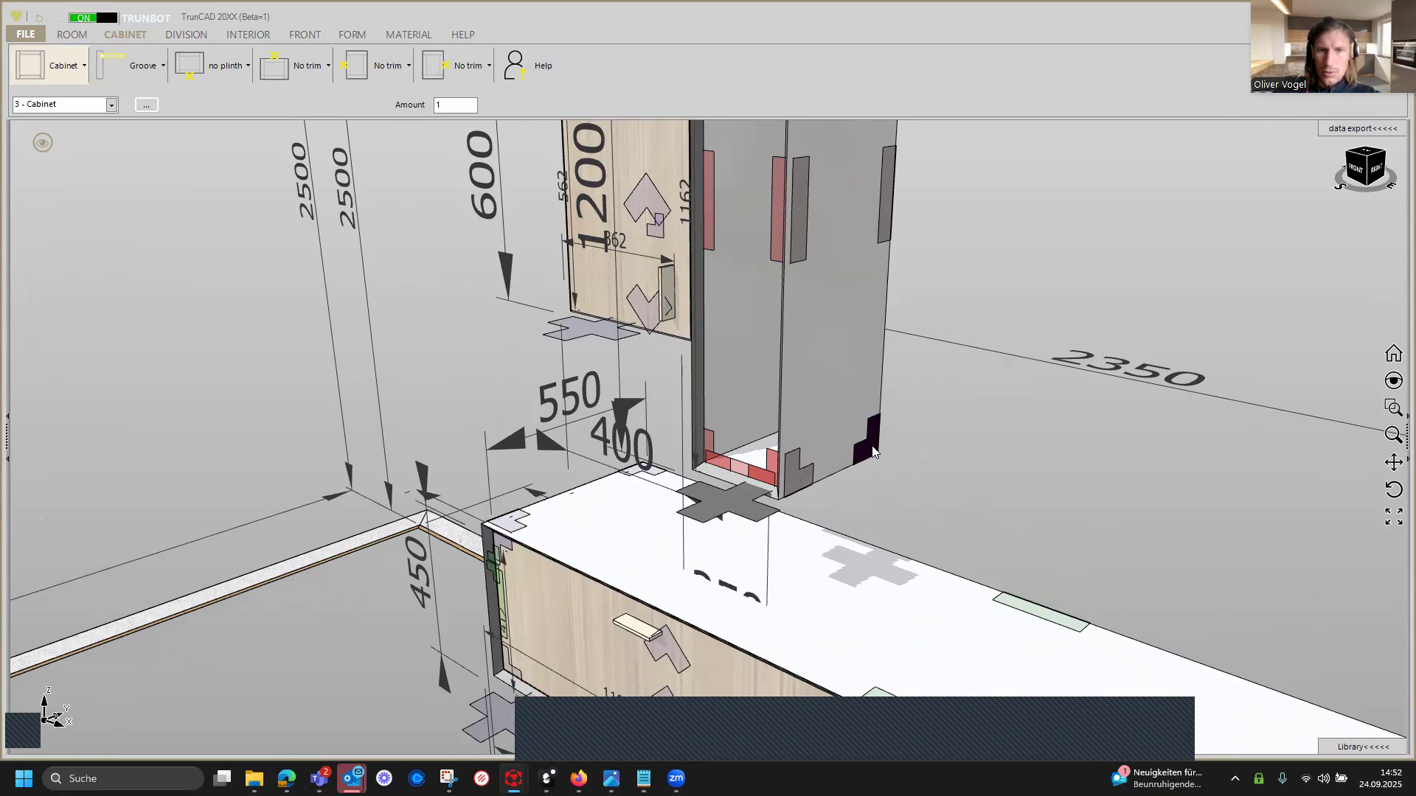
{"action": "right_click", "coordinate": [873, 451]}
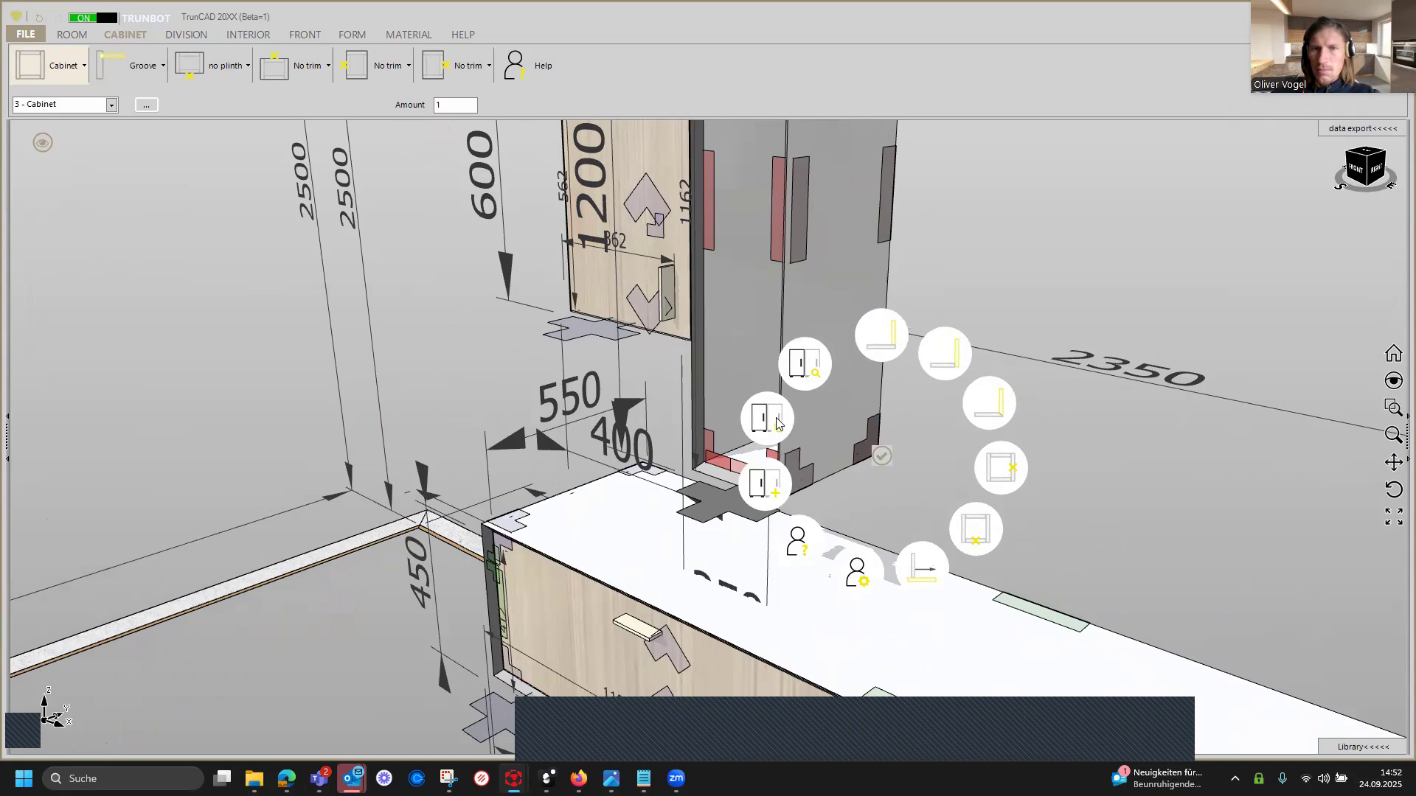
{"action": "scroll", "coordinate": [863, 401], "scroll_direction": "down", "scroll_amount": 5}
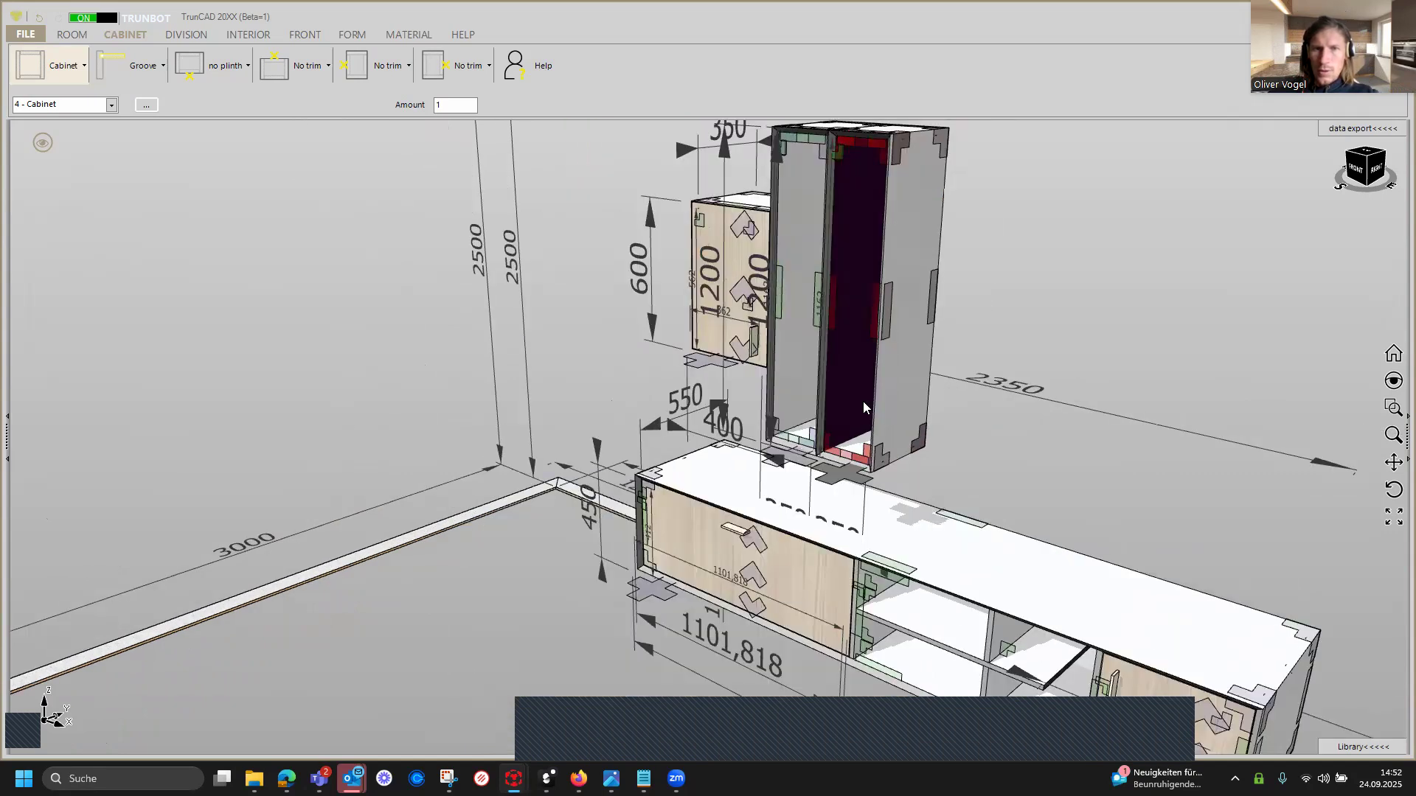
In the cabinet list, set cabinet 4's width to 1200 and its height to 250.
{"action": "left_click", "coordinate": [147, 105]}
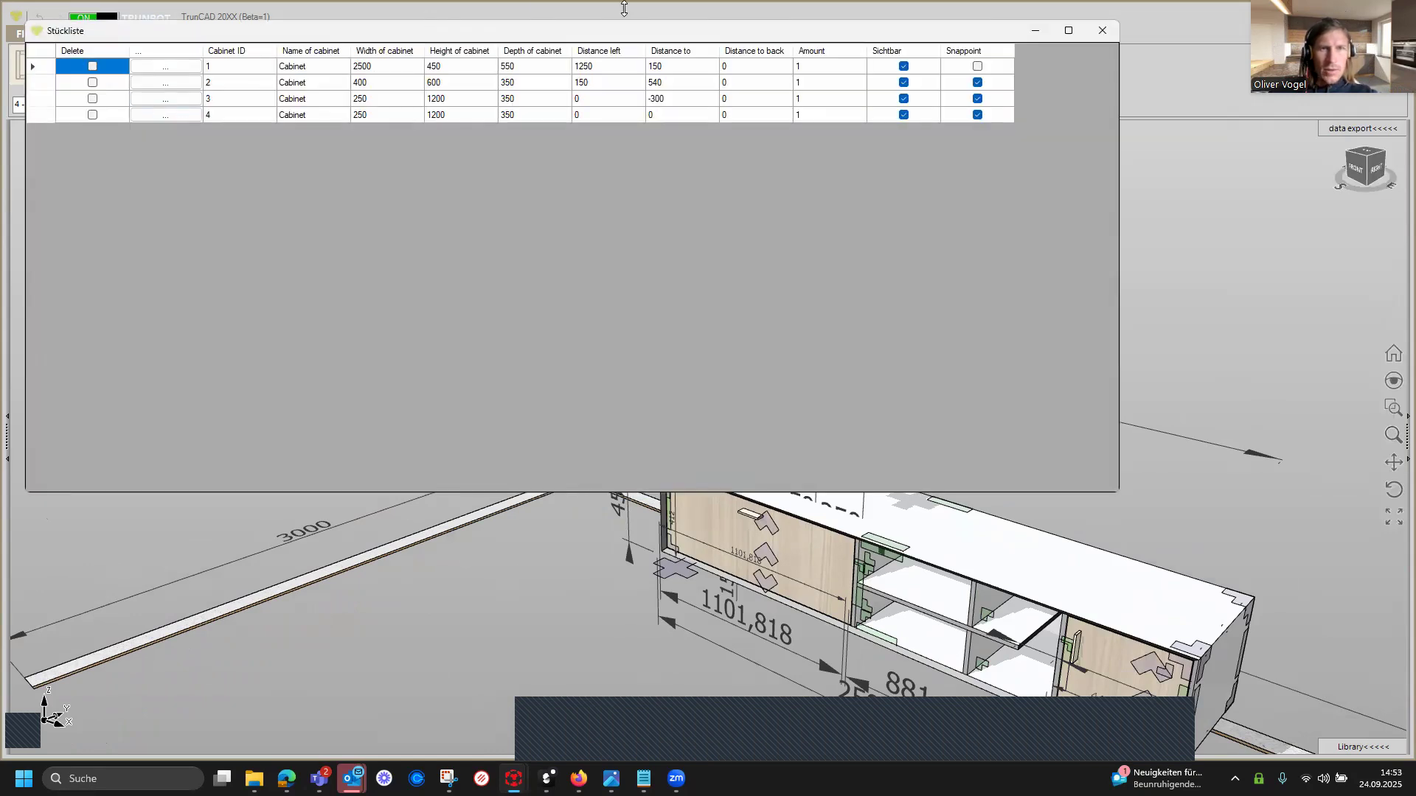
{"action": "left_click_drag", "start_coordinate": [633, 22], "coordinate": [727, 522]}
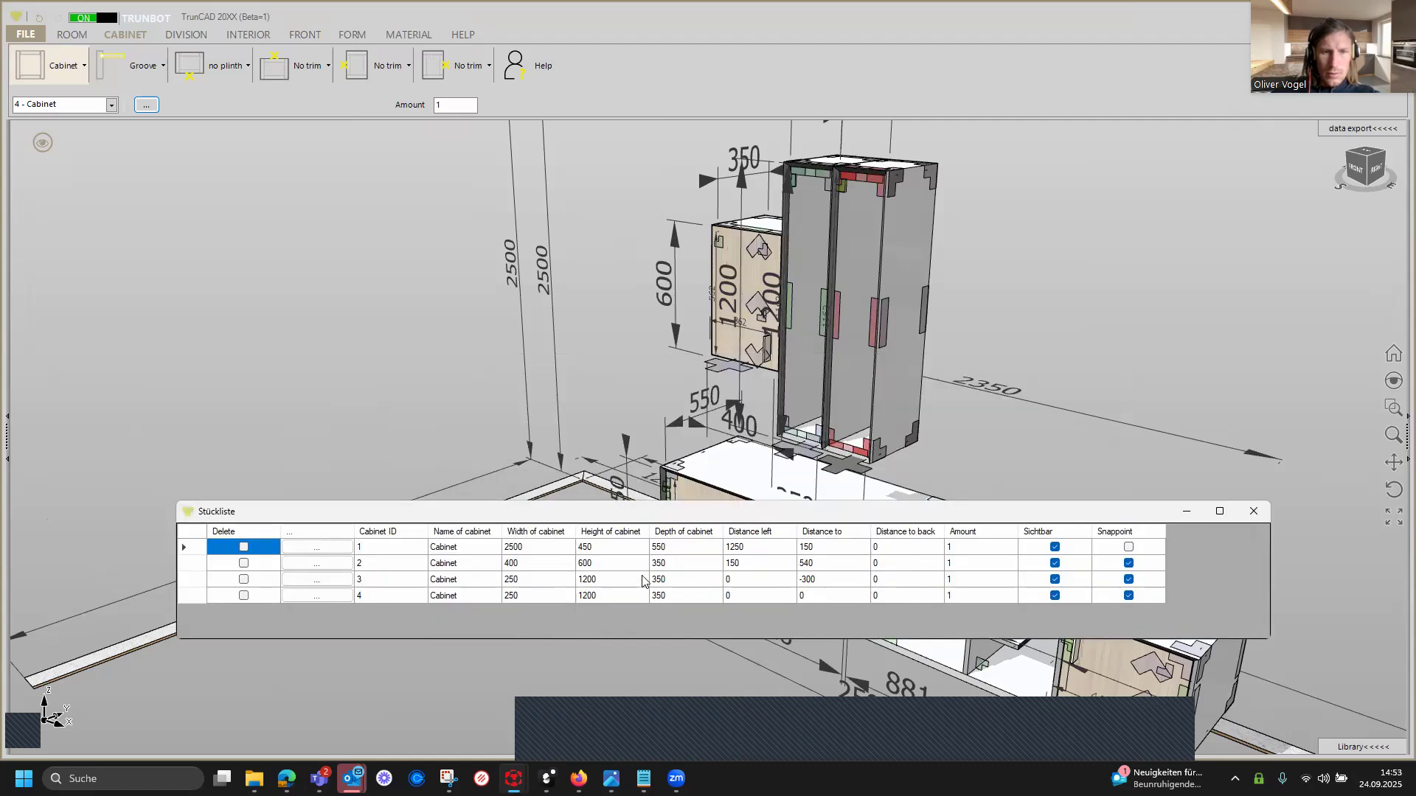
{"action": "left_click", "coordinate": [532, 596]}
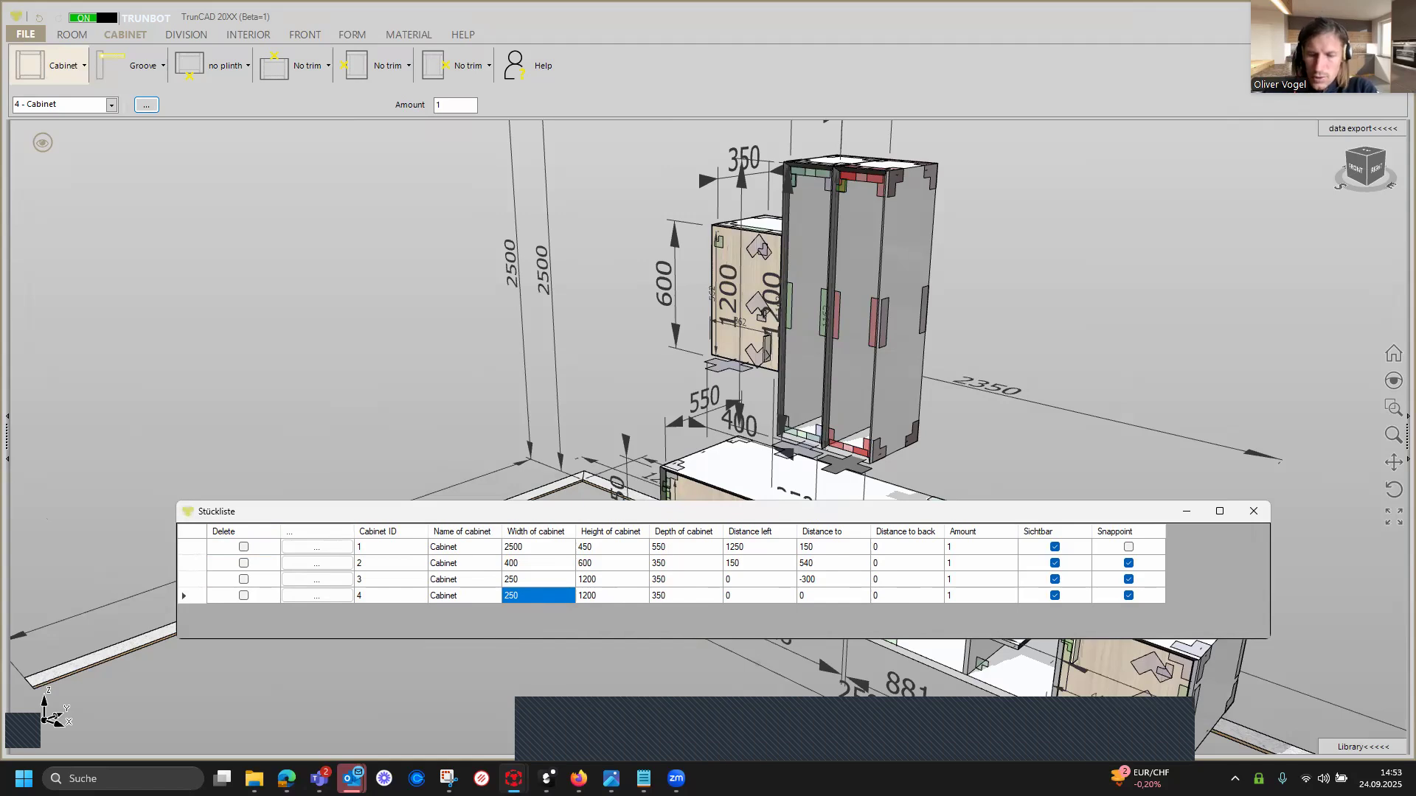
{"action": "type", "text": "1200"}
{"action": "left_click", "coordinate": [600, 595]}
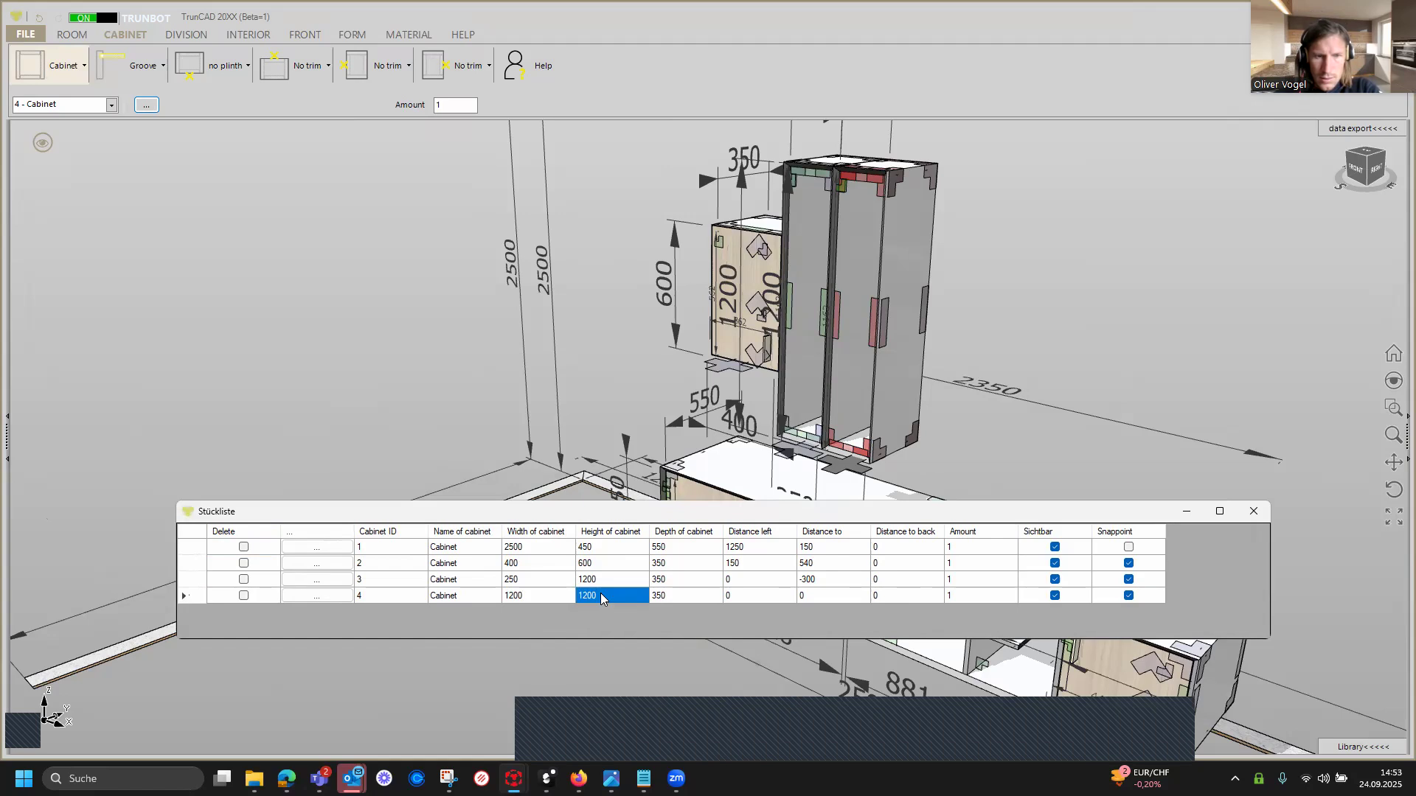
{"action": "type", "text": "250"}
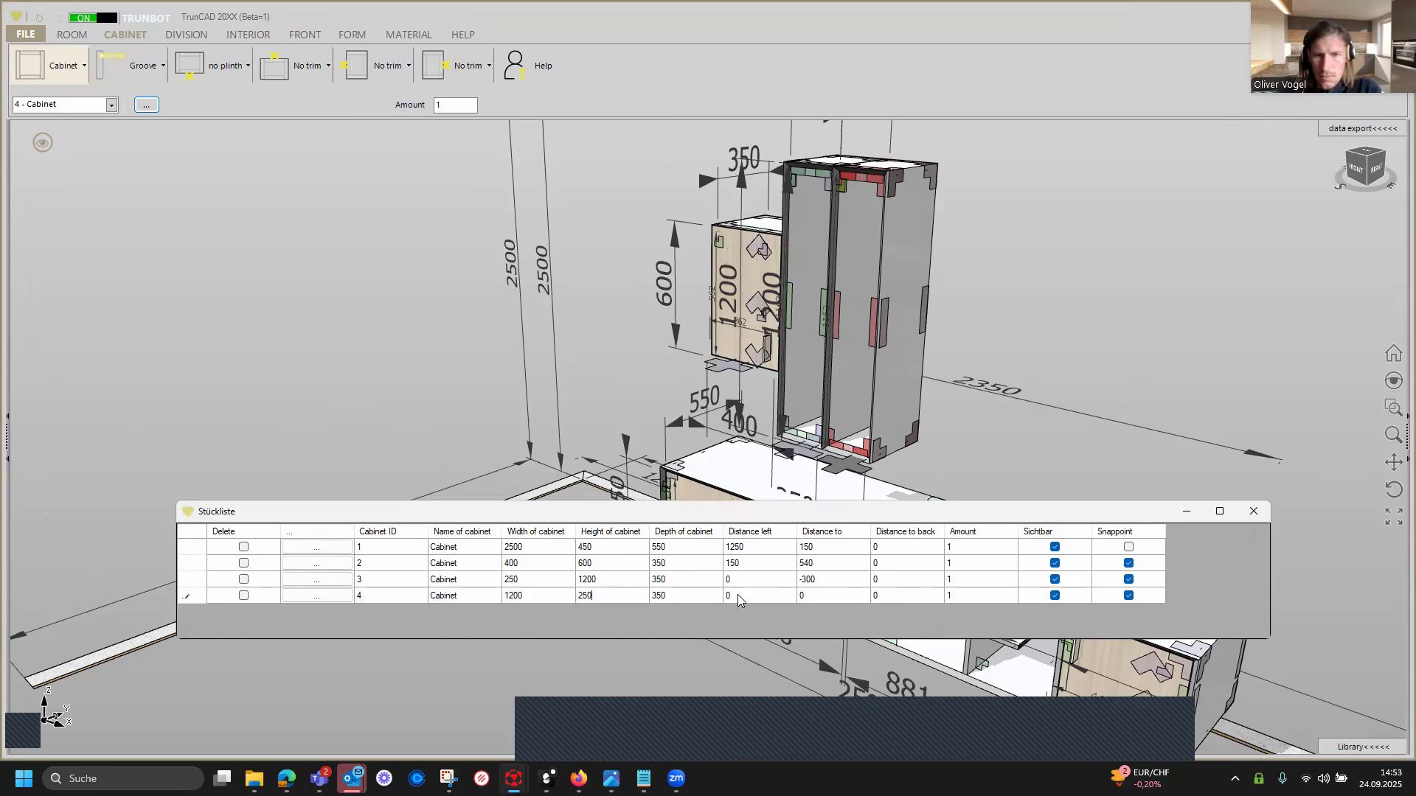
Set cabinet 4's "Distance to" value to 475 and close the cabinet list.
{"action": "left_click", "coordinate": [817, 598]}
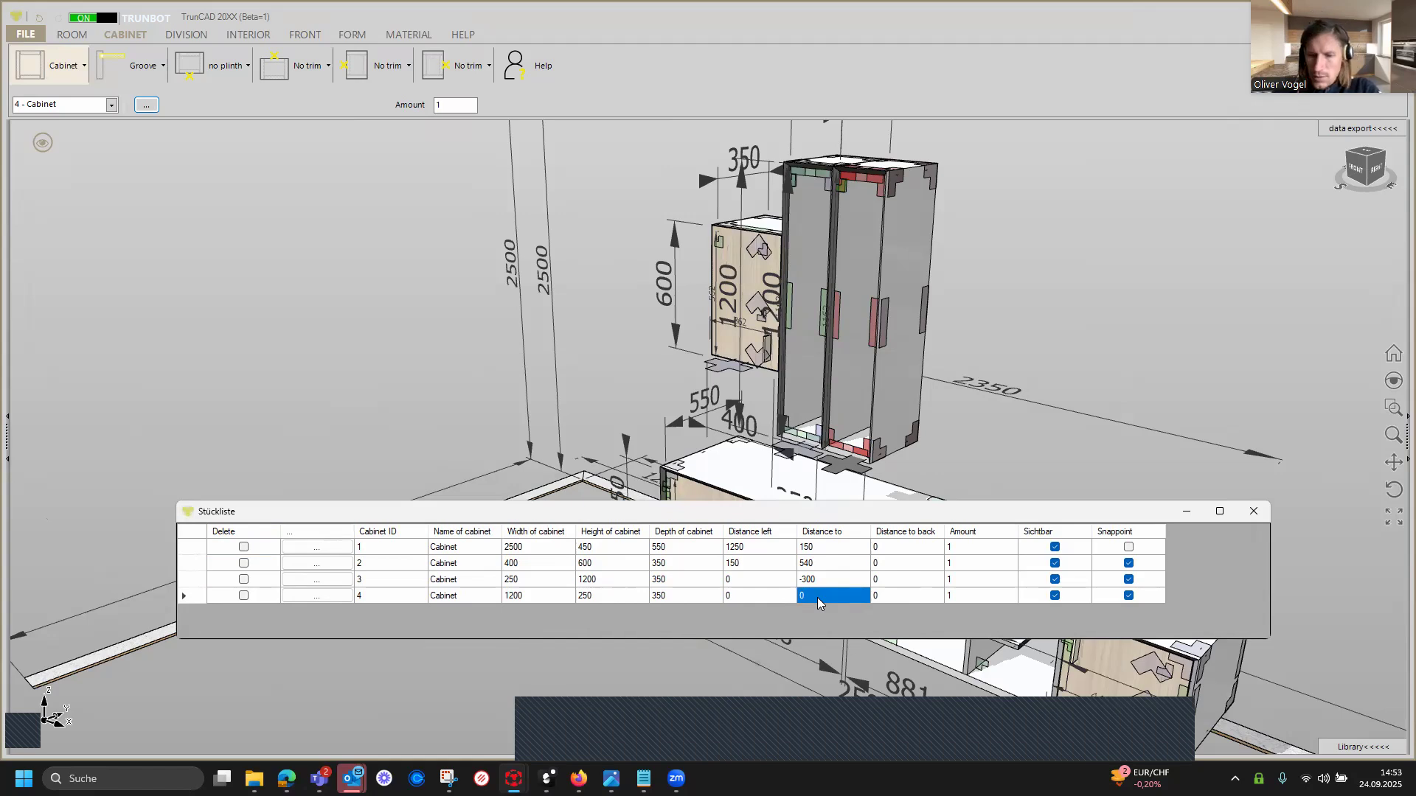
{"action": "type", "text": "4"}
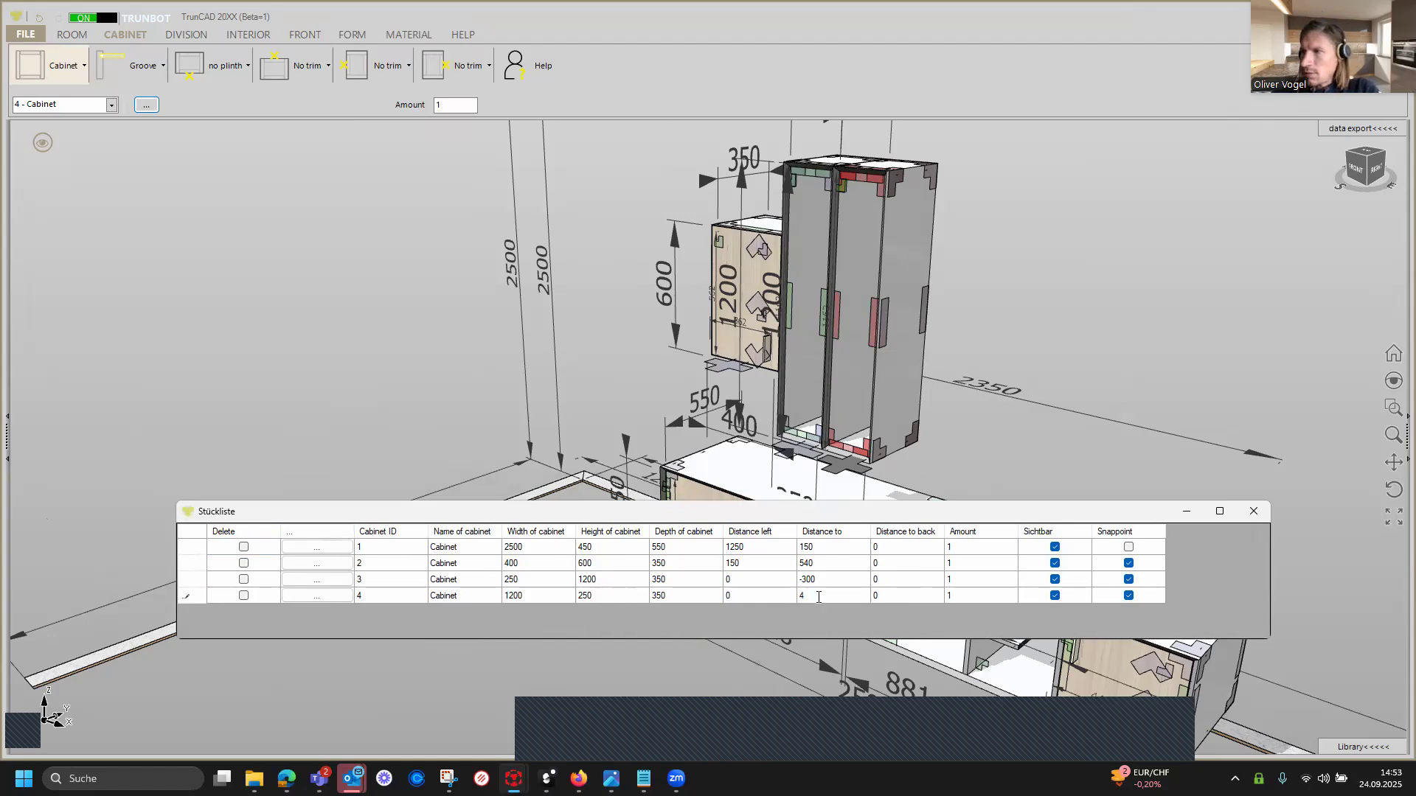
{"action": "type", "text": "75"}
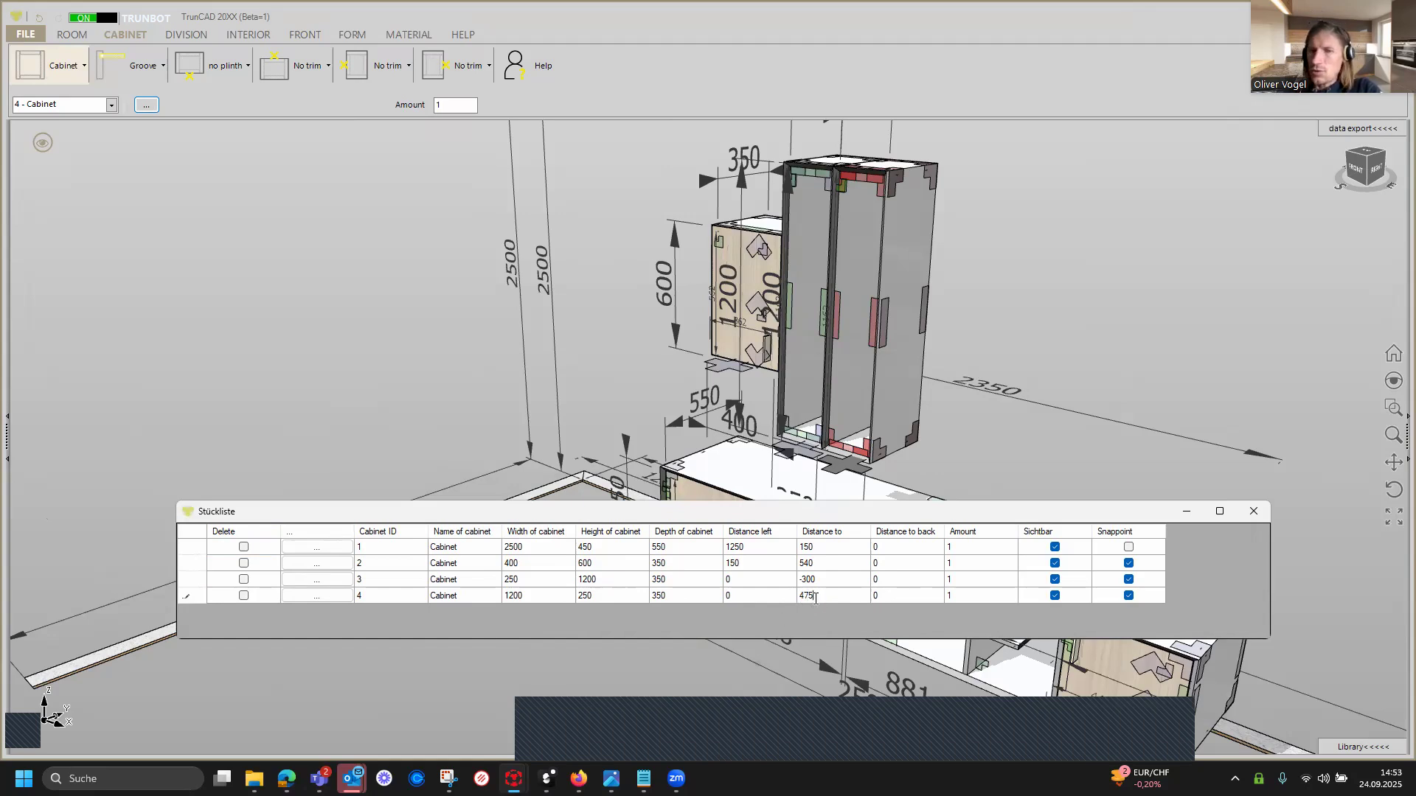
{"action": "left_click", "coordinate": [1263, 512]}
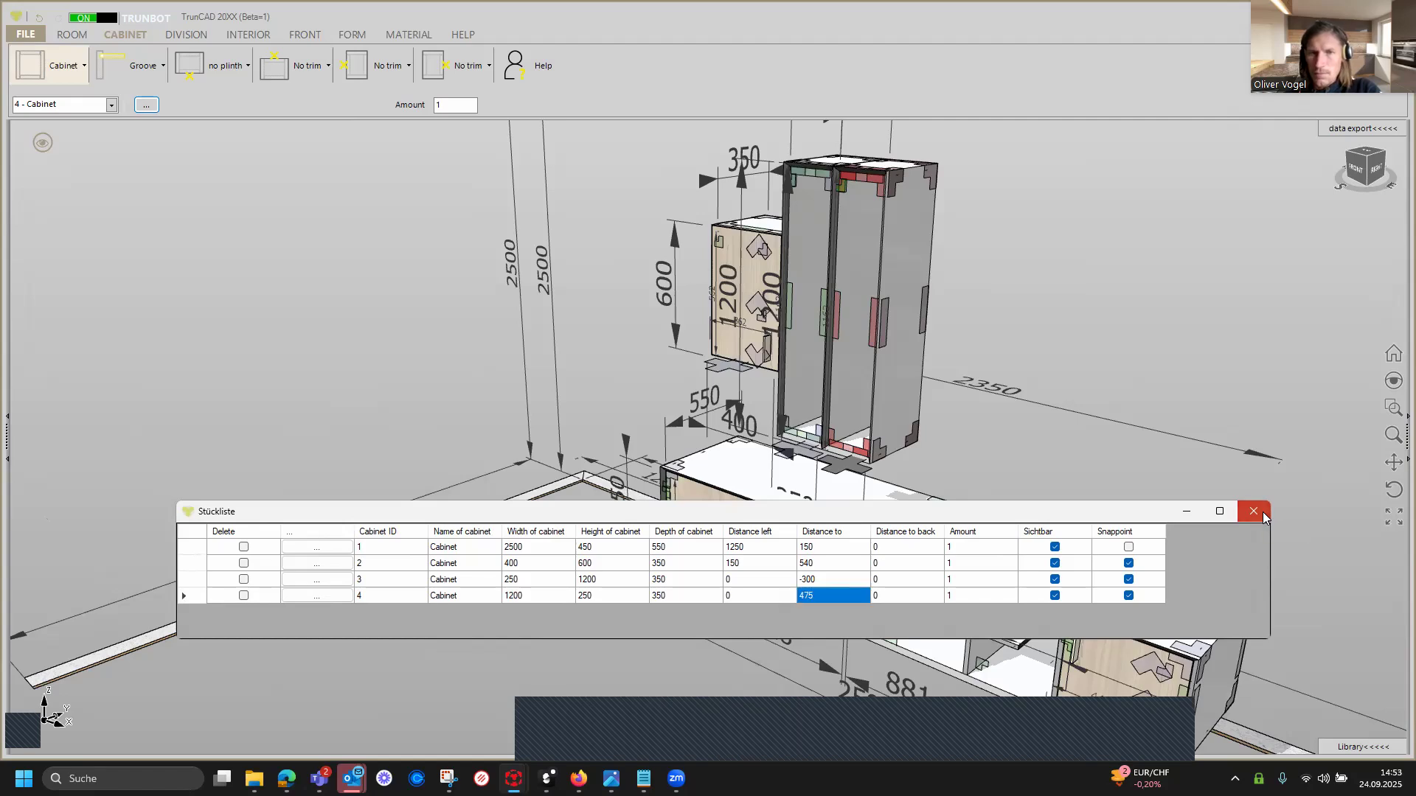
{"action": "left_click", "coordinate": [1254, 511]}
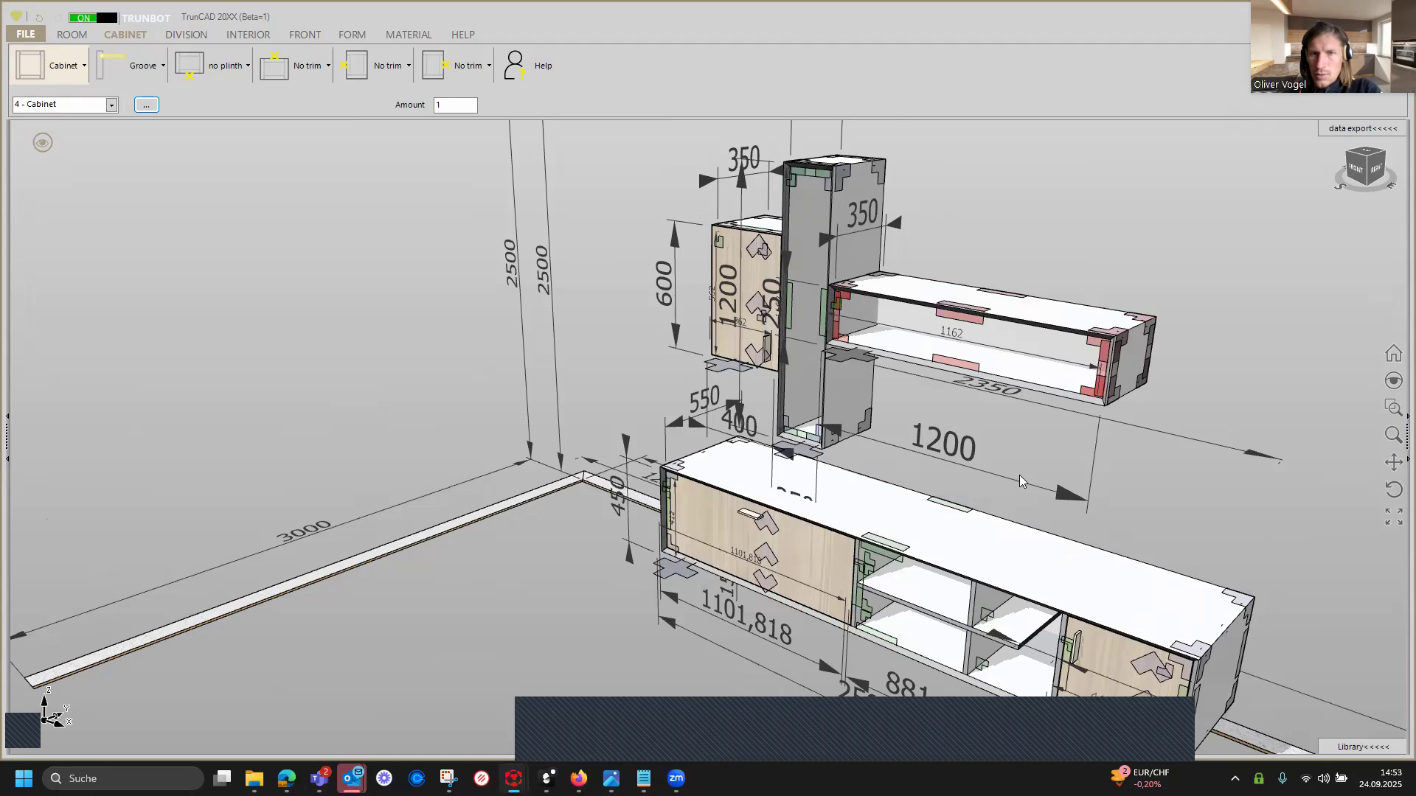
Measure the vertical distance from the tall cabinet's lower front right corner to the lower front edge of the horizontal cabinet.
{"action": "scroll", "coordinate": [854, 412], "scroll_direction": "up", "scroll_amount": 3}
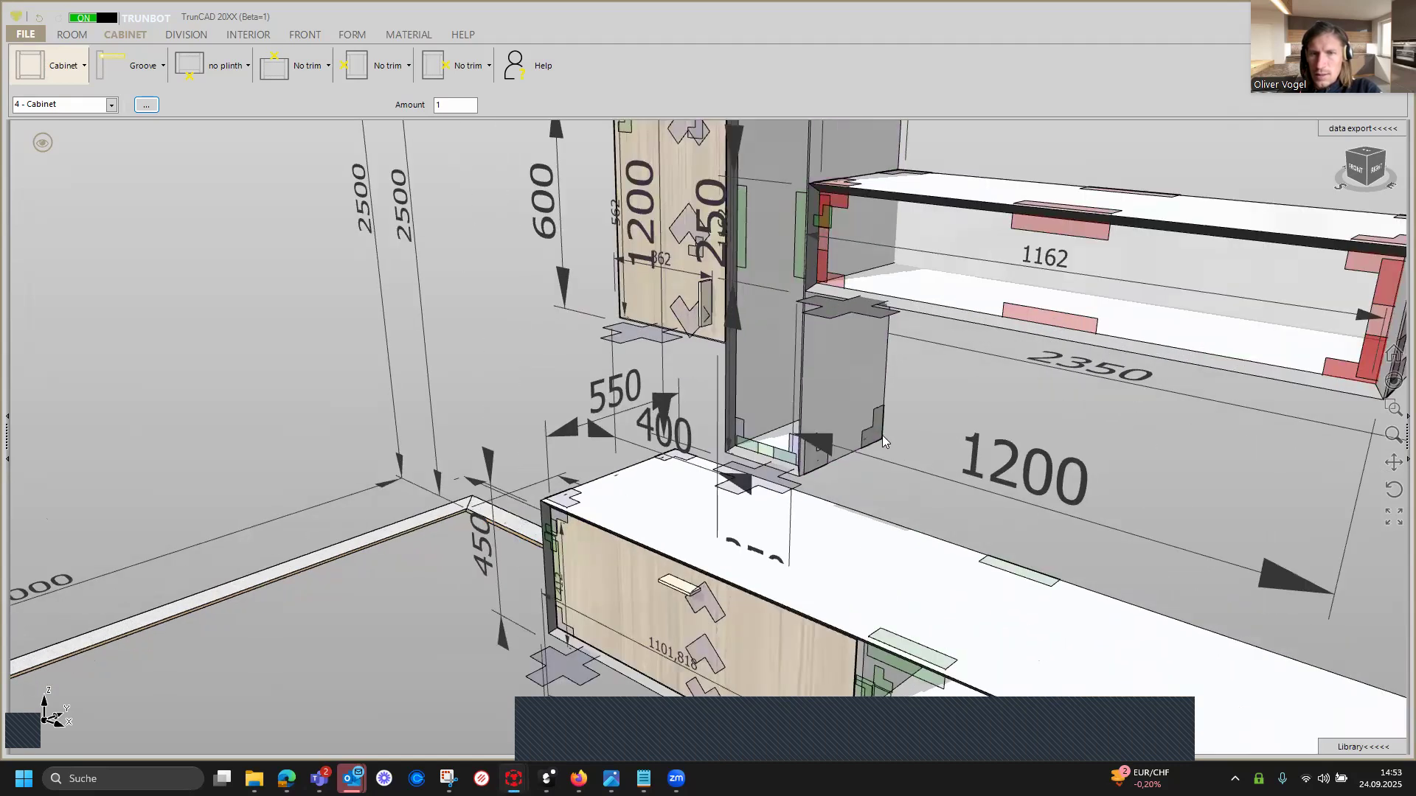
{"action": "scroll", "coordinate": [882, 435], "scroll_direction": "down", "scroll_amount": 4}
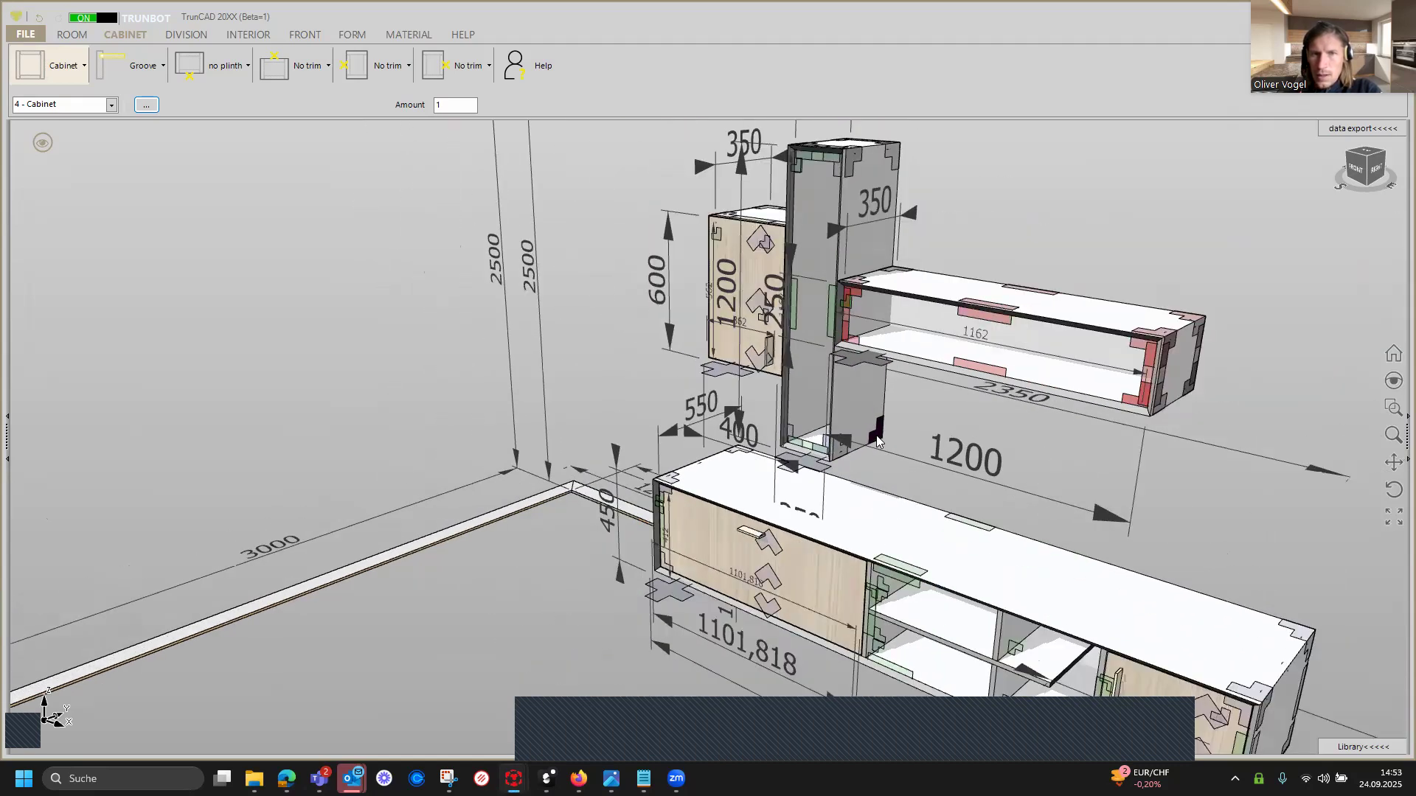
{"action": "middle_click_drag", "start_coordinate": [949, 329], "coordinate": [849, 323]}
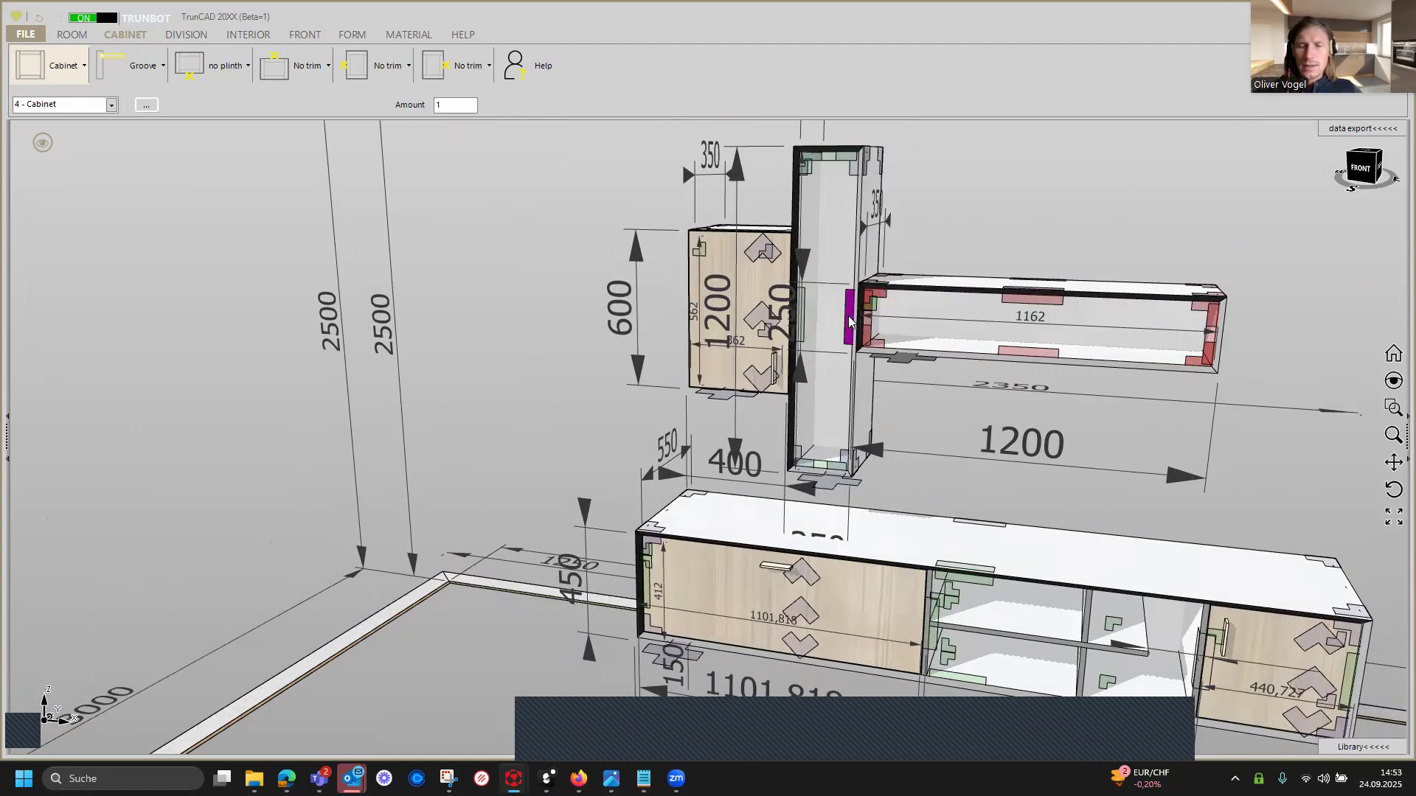
{"action": "scroll", "coordinate": [1006, 316], "scroll_direction": "up", "scroll_amount": 1}
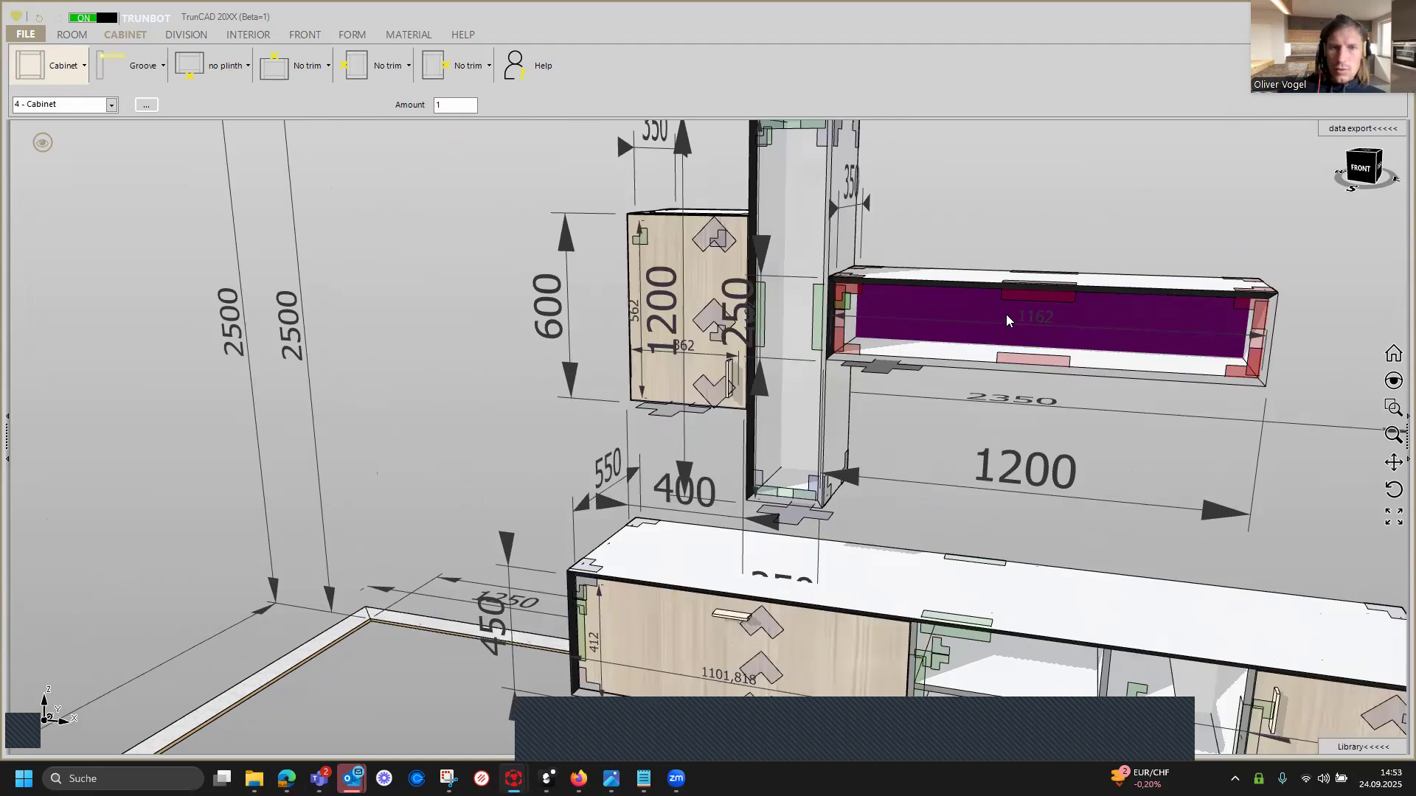
{"action": "scroll", "coordinate": [1005, 315], "scroll_direction": "up", "scroll_amount": 1}
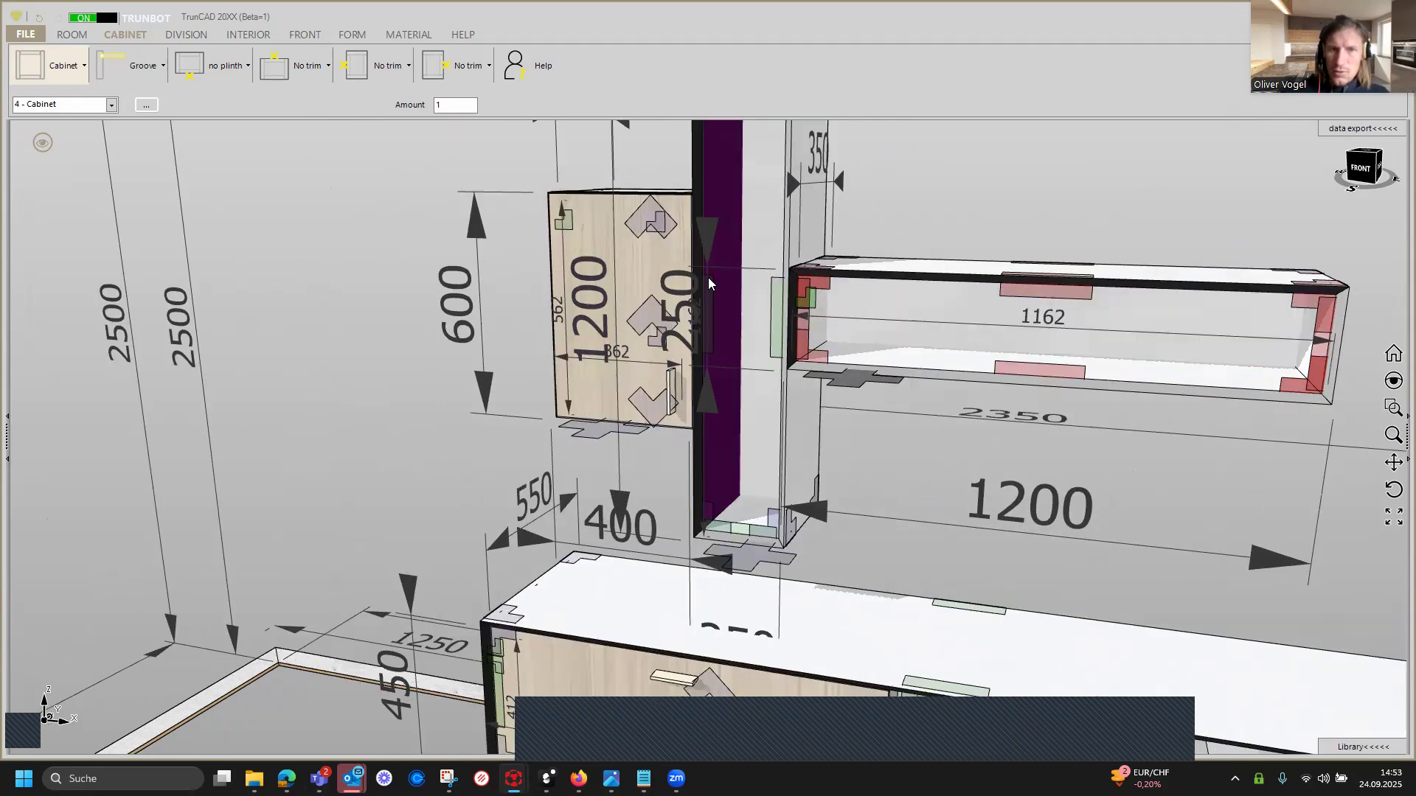
{"action": "scroll", "coordinate": [804, 360], "scroll_direction": "down", "scroll_amount": 1}
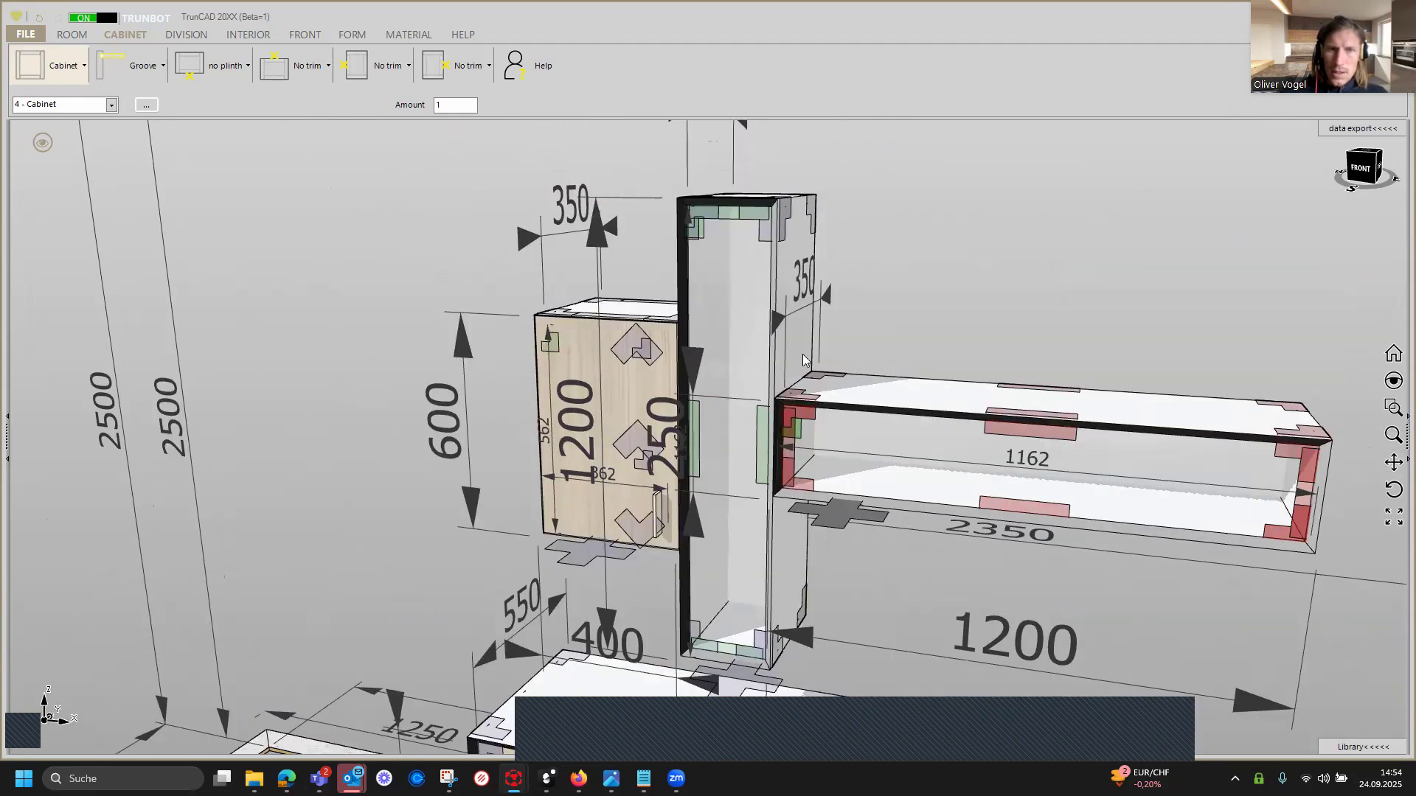
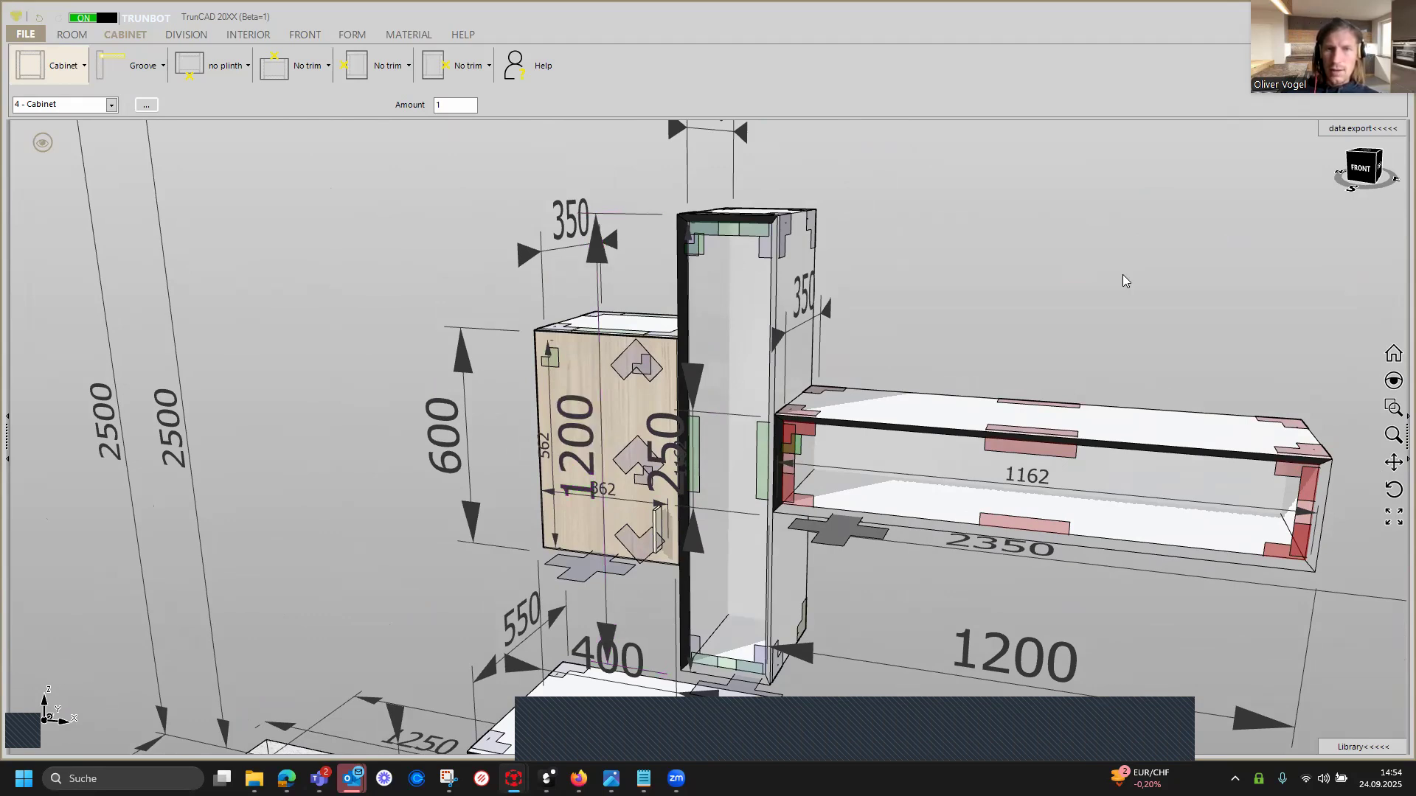
{"action": "scroll", "coordinate": [1123, 274], "scroll_direction": "down", "scroll_amount": 2}
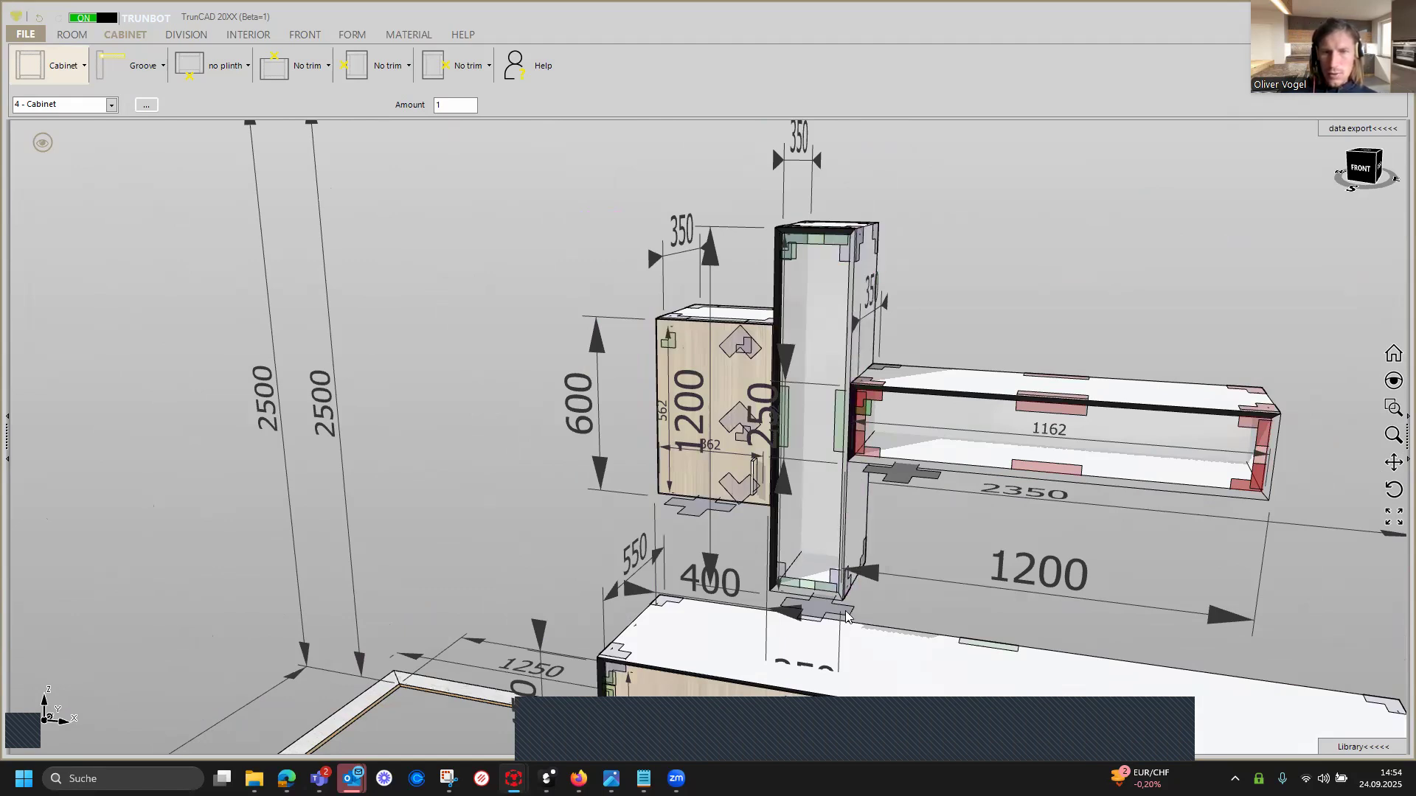
{"action": "scroll", "coordinate": [848, 615], "scroll_direction": "up", "scroll_amount": 3}
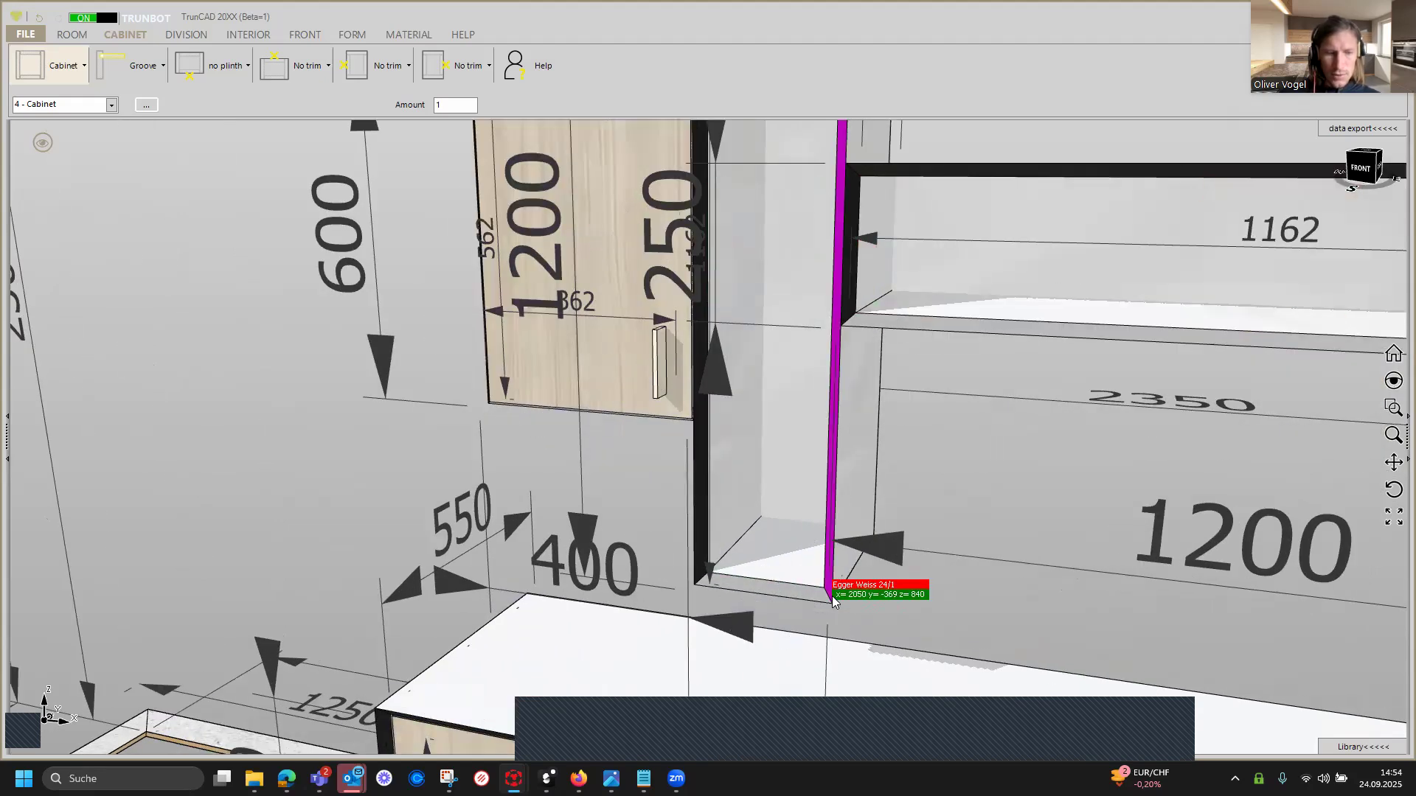
{"action": "left_click", "coordinate": [846, 329]}
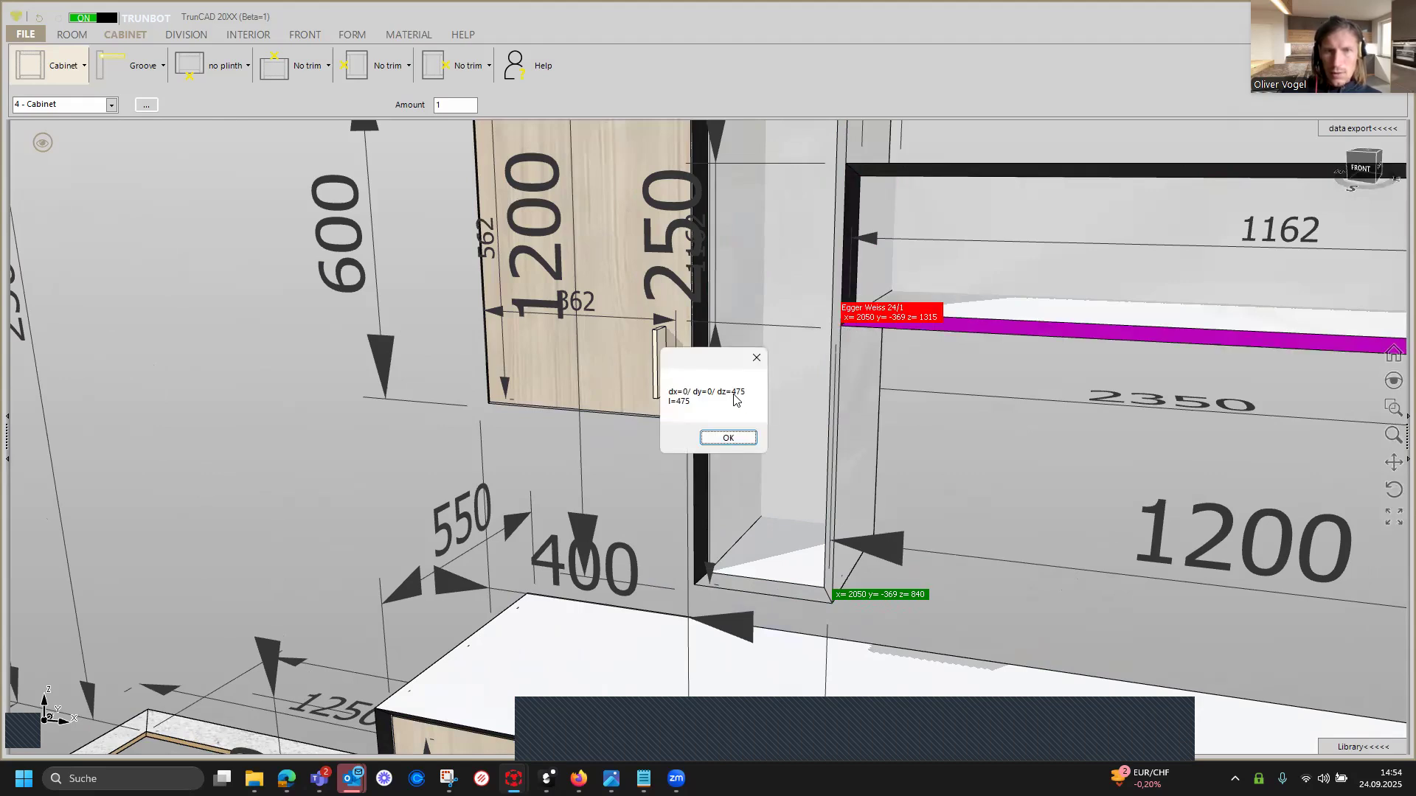
{"action": "left_click", "coordinate": [744, 438]}
Measure the vertical distance from the tall cabinet's upper front right corner down to the top panel of the horizontal cabinet.
{"action": "middle_click_drag", "start_coordinate": [888, 389], "coordinate": [831, 677]}
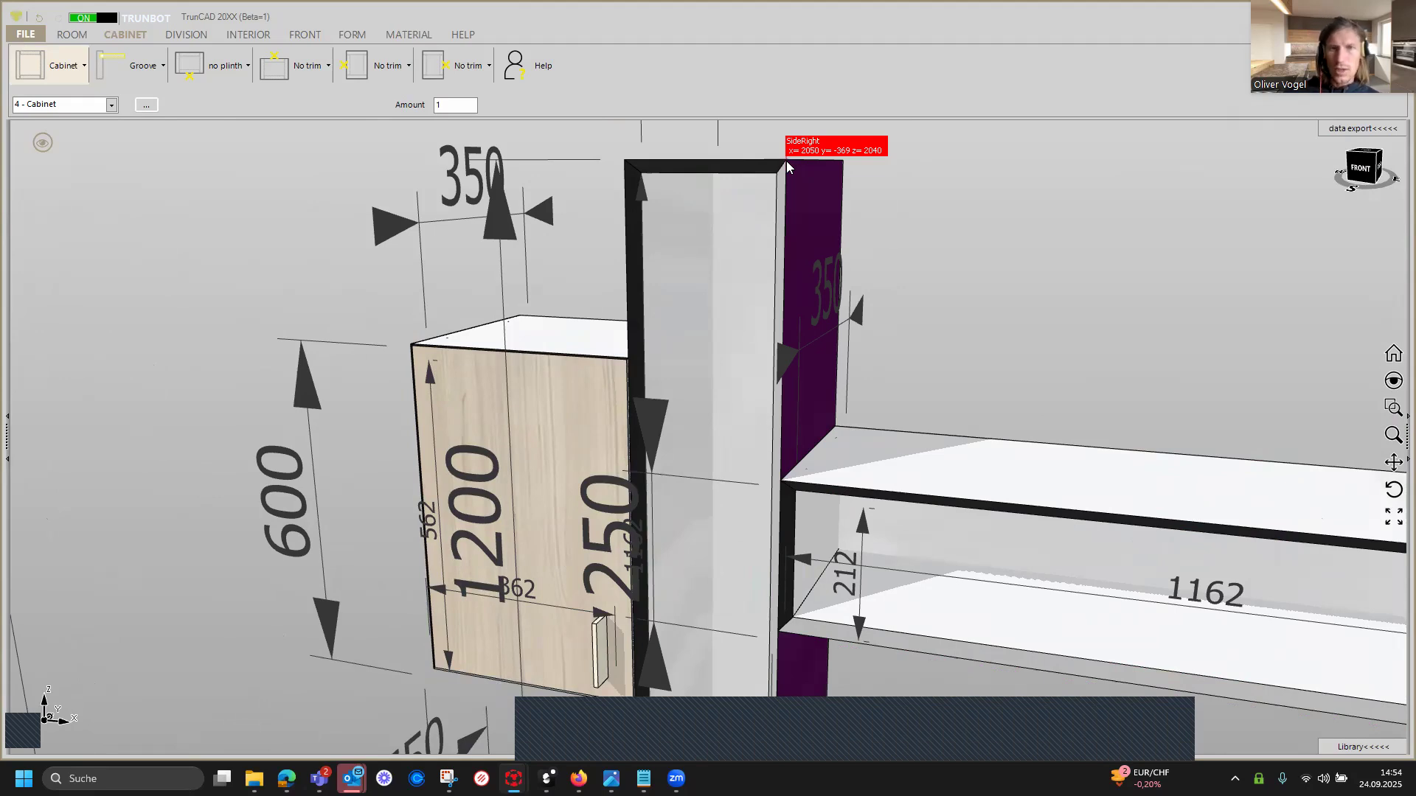
{"action": "scroll", "coordinate": [789, 161], "scroll_direction": "up", "scroll_amount": 1}
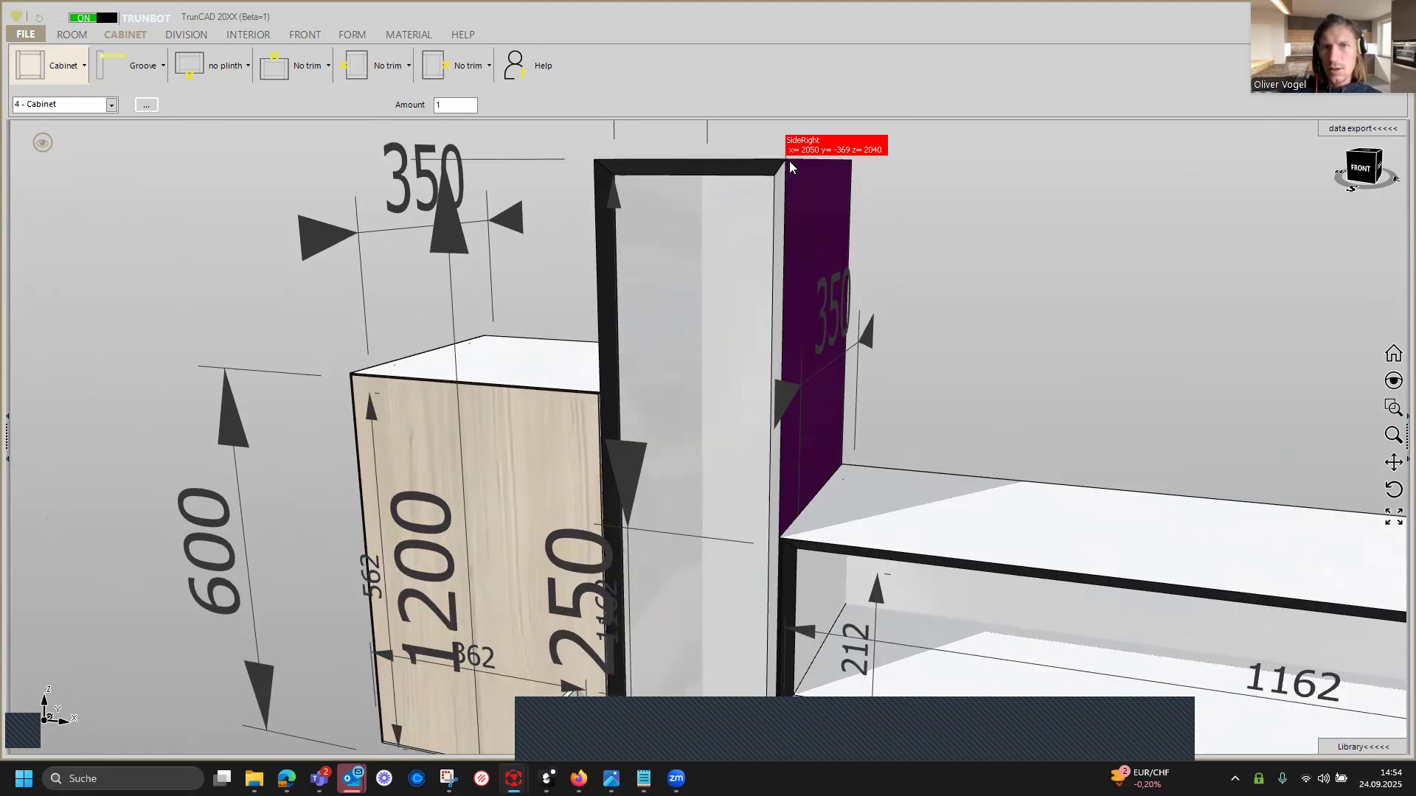
{"action": "scroll", "coordinate": [789, 161], "scroll_direction": "down", "scroll_amount": 1}
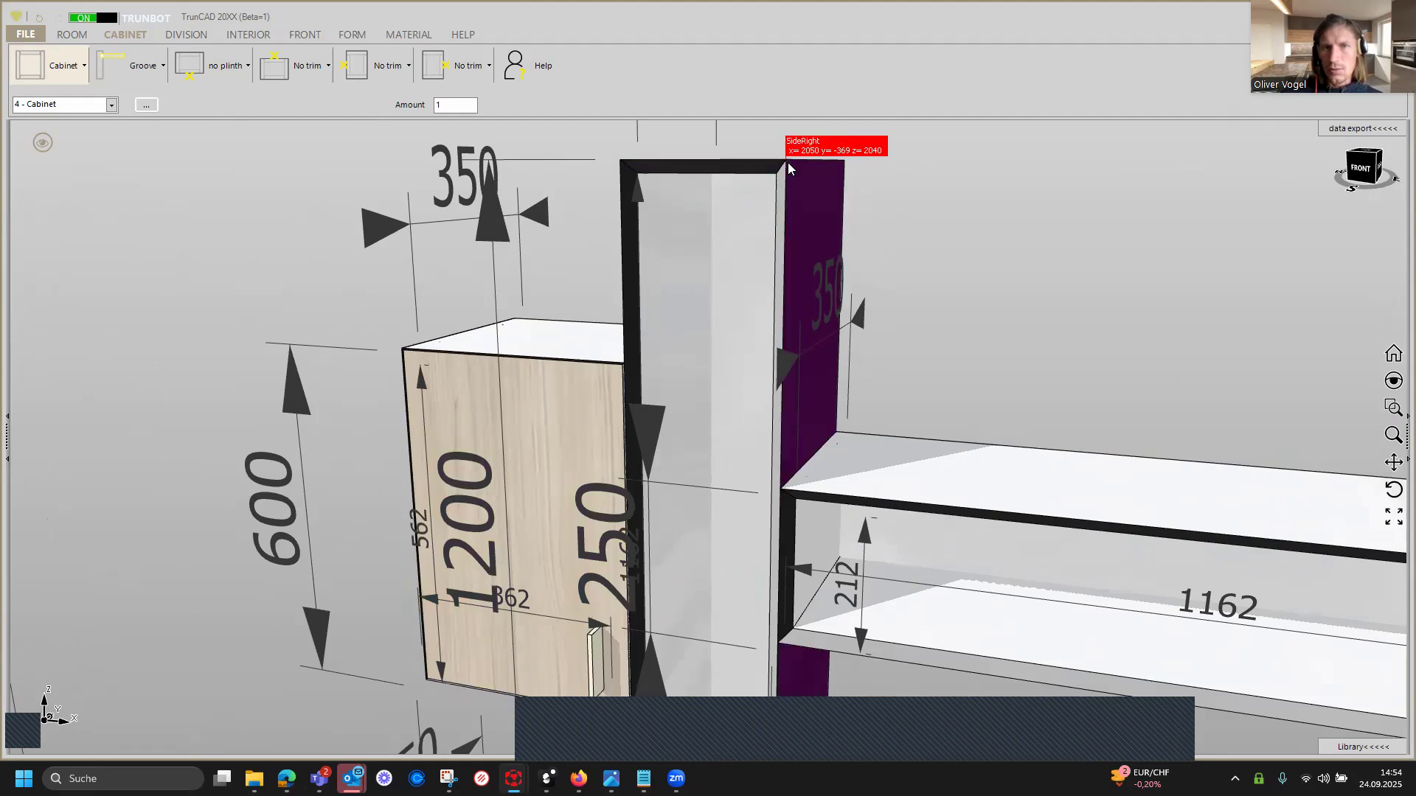
{"action": "left_click", "coordinate": [786, 478]}
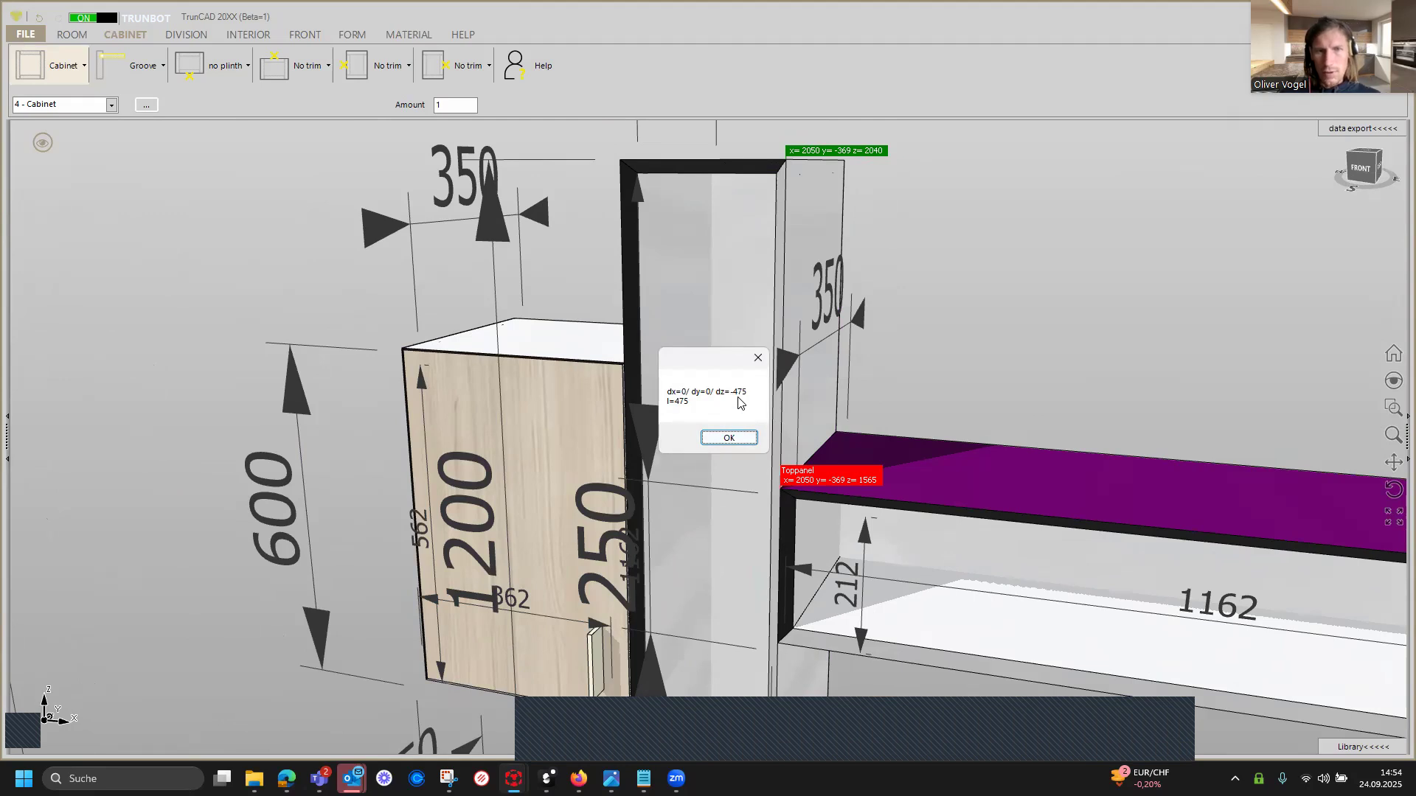
{"action": "left_click", "coordinate": [747, 440]}
Duplicate the horizontal open cabinet from the rear left corner of its top panel.
{"action": "scroll", "coordinate": [1035, 381], "scroll_direction": "down", "scroll_amount": 6}
{"action": "middle_click_drag", "start_coordinate": [1035, 381], "coordinate": [720, 387]}
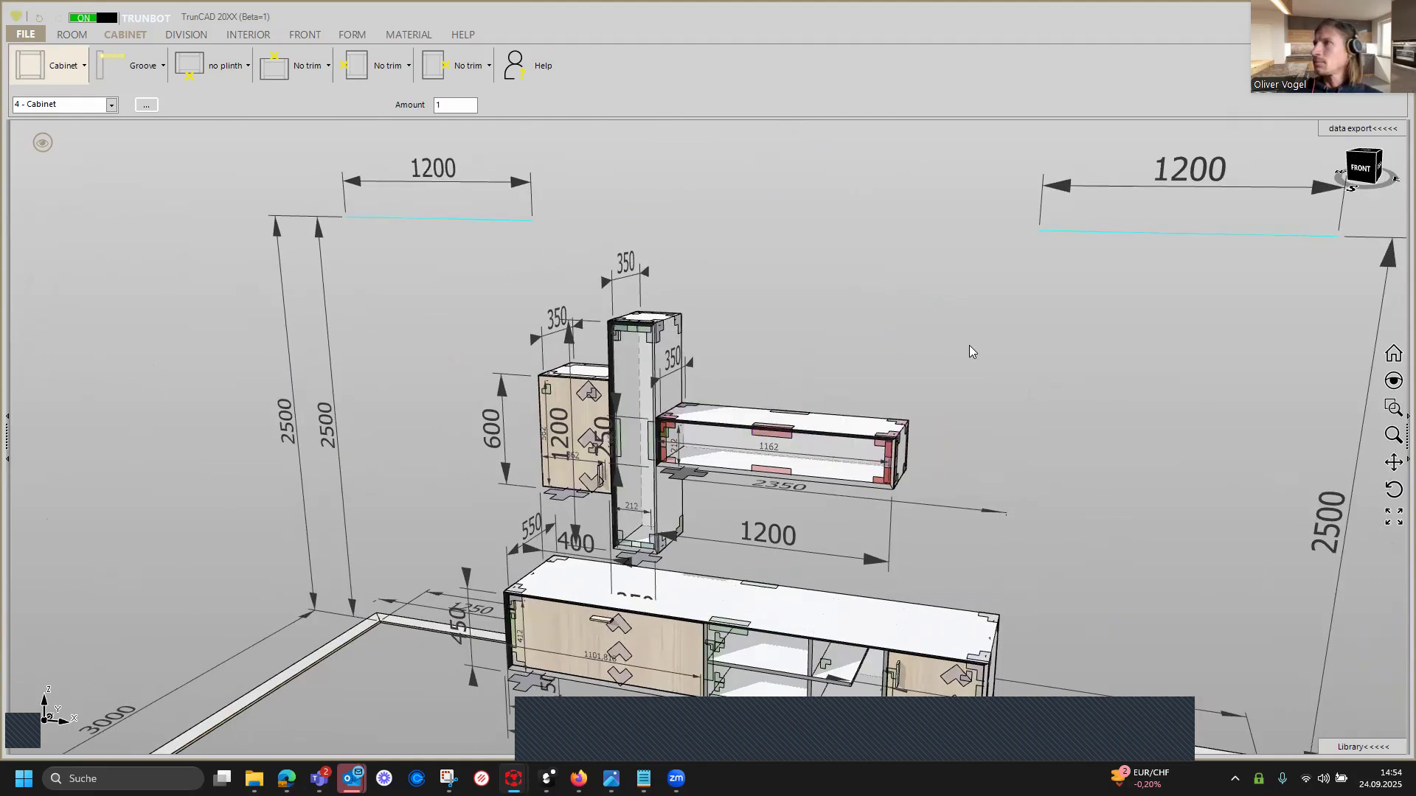
{"action": "middle_click_drag", "start_coordinate": [954, 351], "coordinate": [948, 364]}
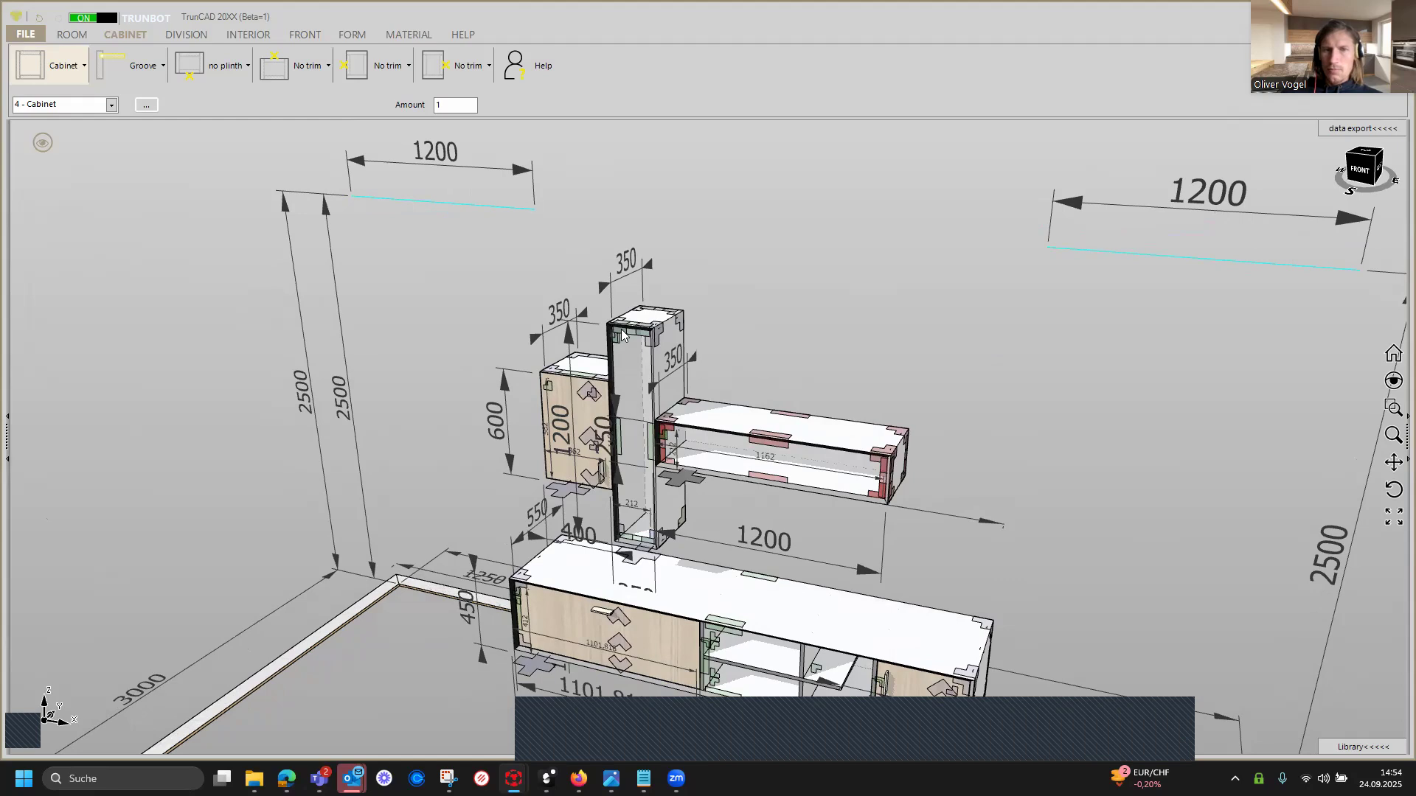
{"action": "scroll", "coordinate": [691, 338], "scroll_direction": "up", "scroll_amount": 5}
{"action": "middle_click_drag", "start_coordinate": [692, 337], "coordinate": [714, 350]}
{"action": "scroll", "coordinate": [689, 397], "scroll_direction": "up", "scroll_amount": 8}
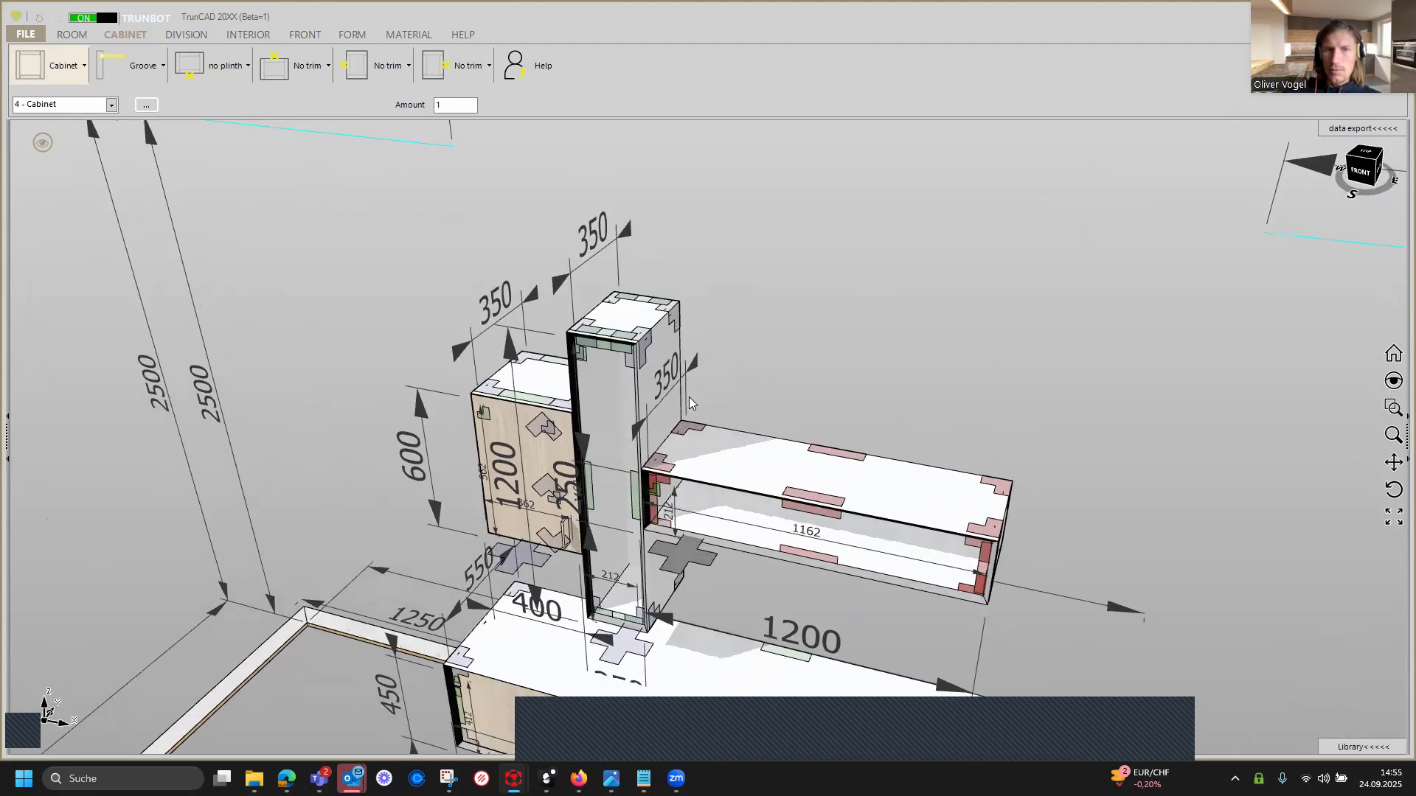
{"action": "right_click", "coordinate": [684, 456]}
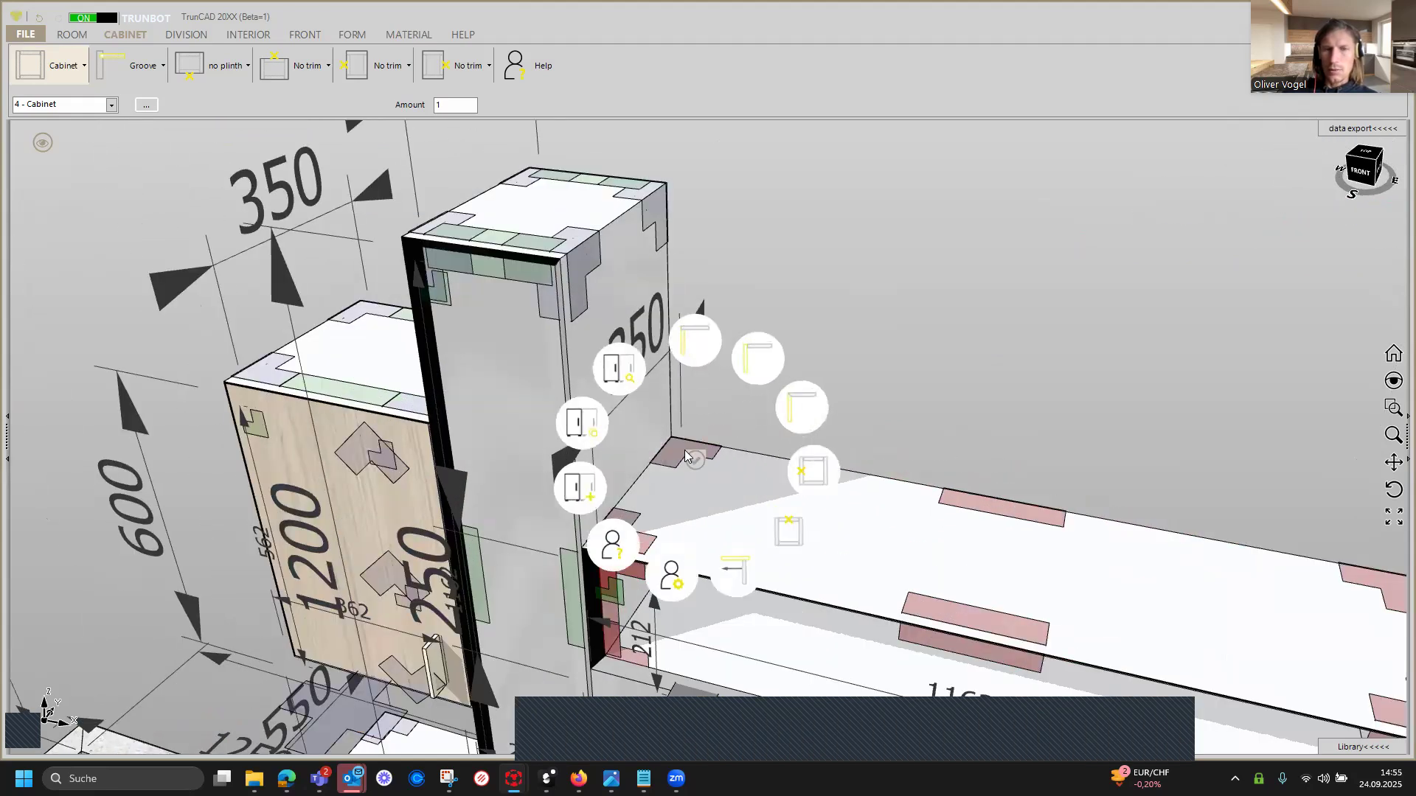
{"action": "left_click", "coordinate": [578, 434]}
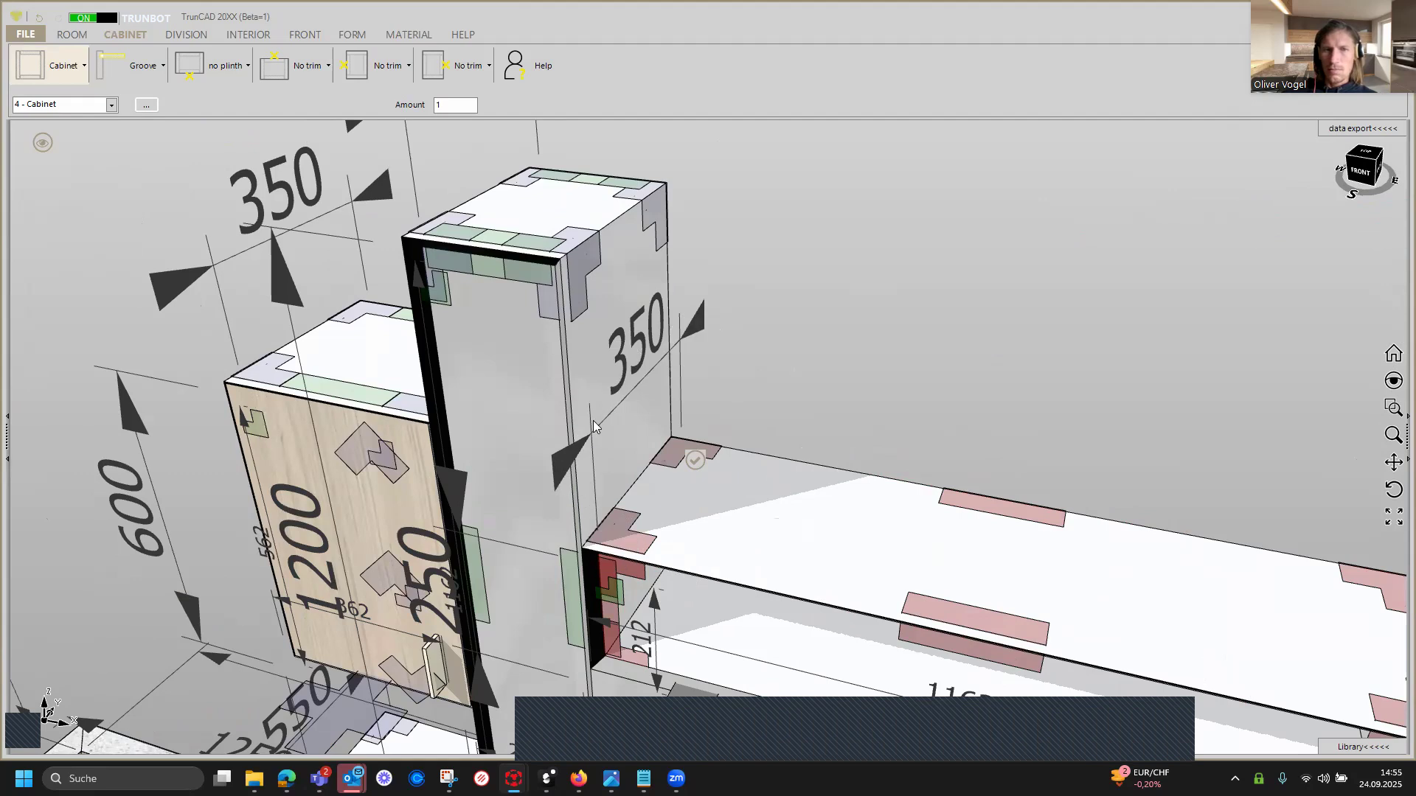
{"action": "scroll", "coordinate": [735, 387], "scroll_direction": "down", "scroll_amount": 6}
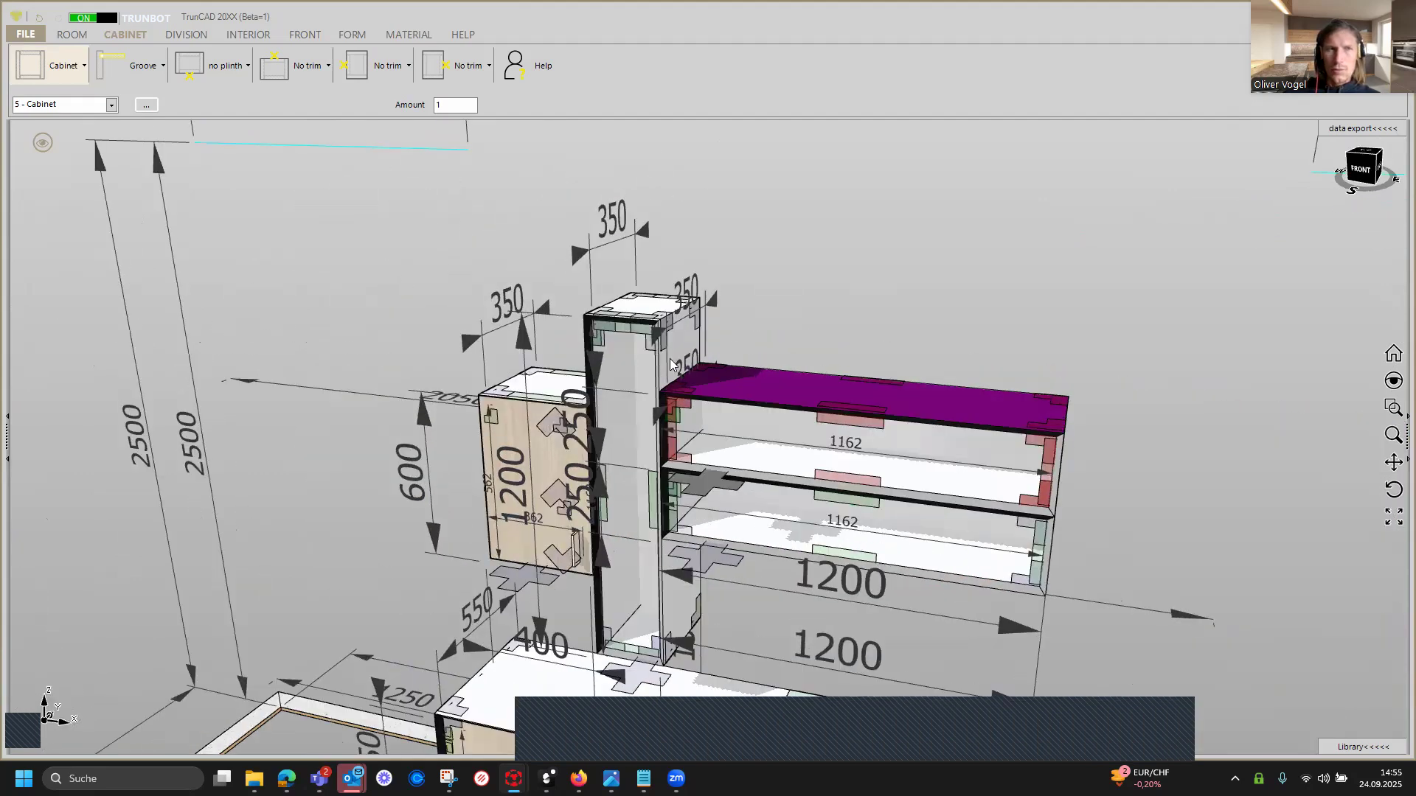
Set cabinet 5's width to 1000 and height to 350 in the cabinet list, and close the list.
{"action": "left_click", "coordinate": [147, 105]}
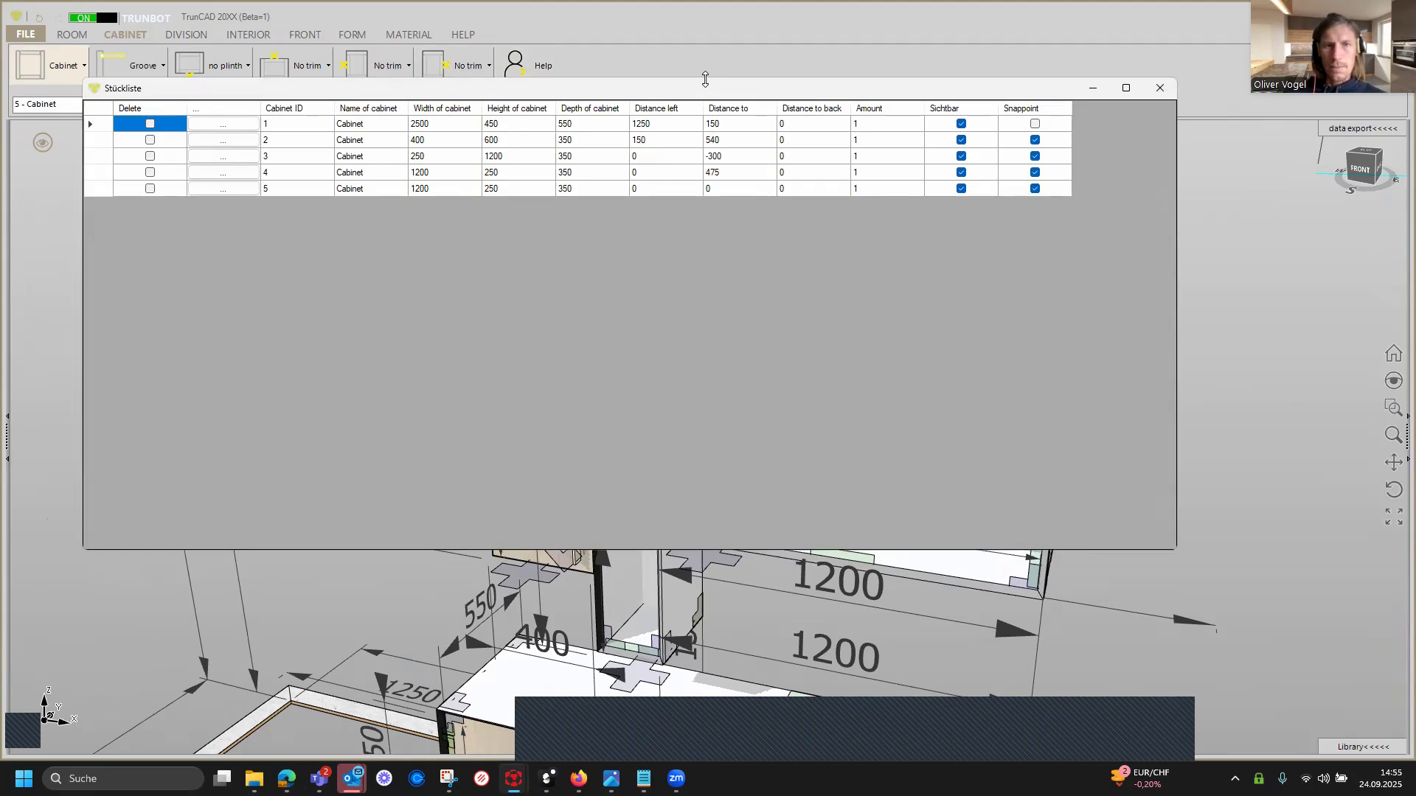
{"action": "left_click_drag", "start_coordinate": [705, 78], "coordinate": [715, 411]}
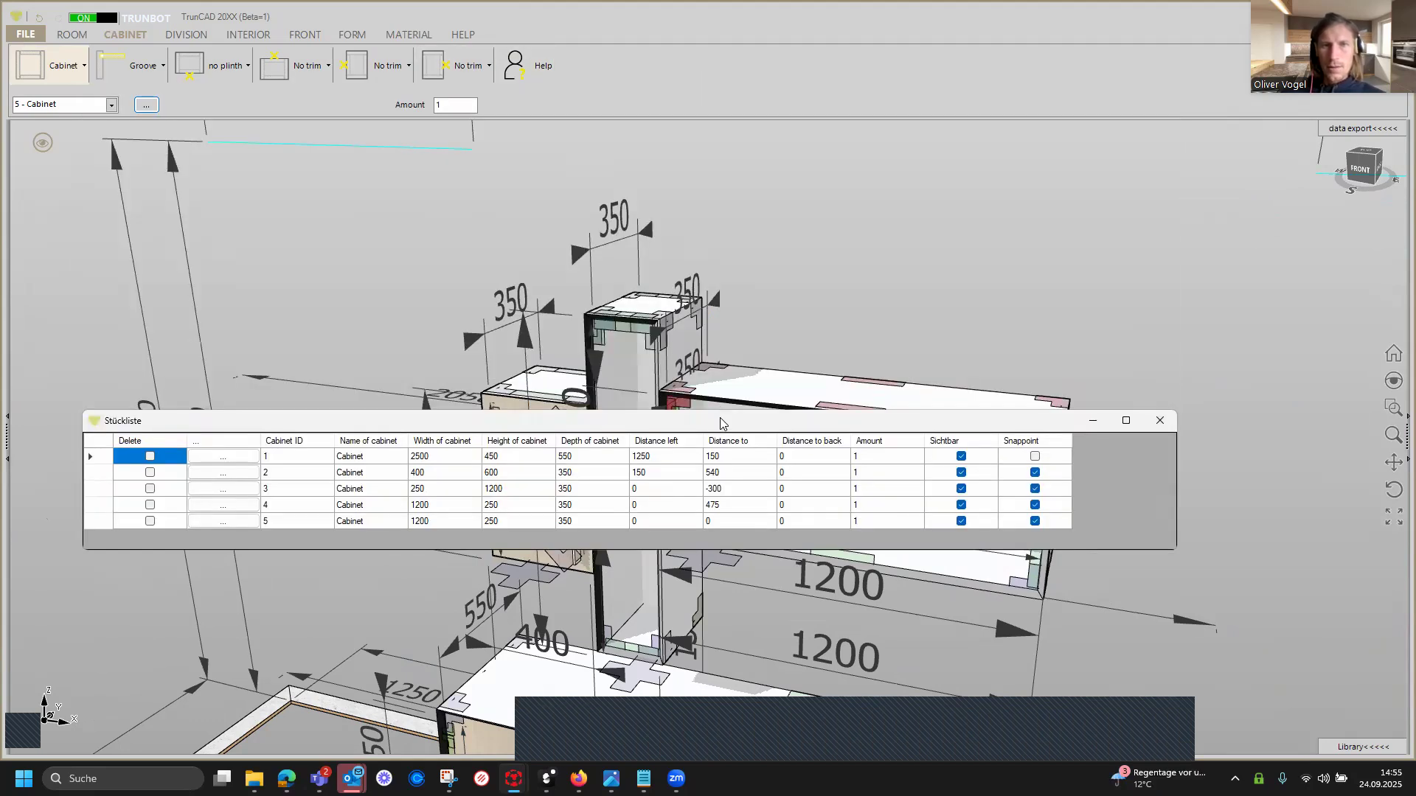
{"action": "left_click_drag", "start_coordinate": [721, 423], "coordinate": [775, 151]}
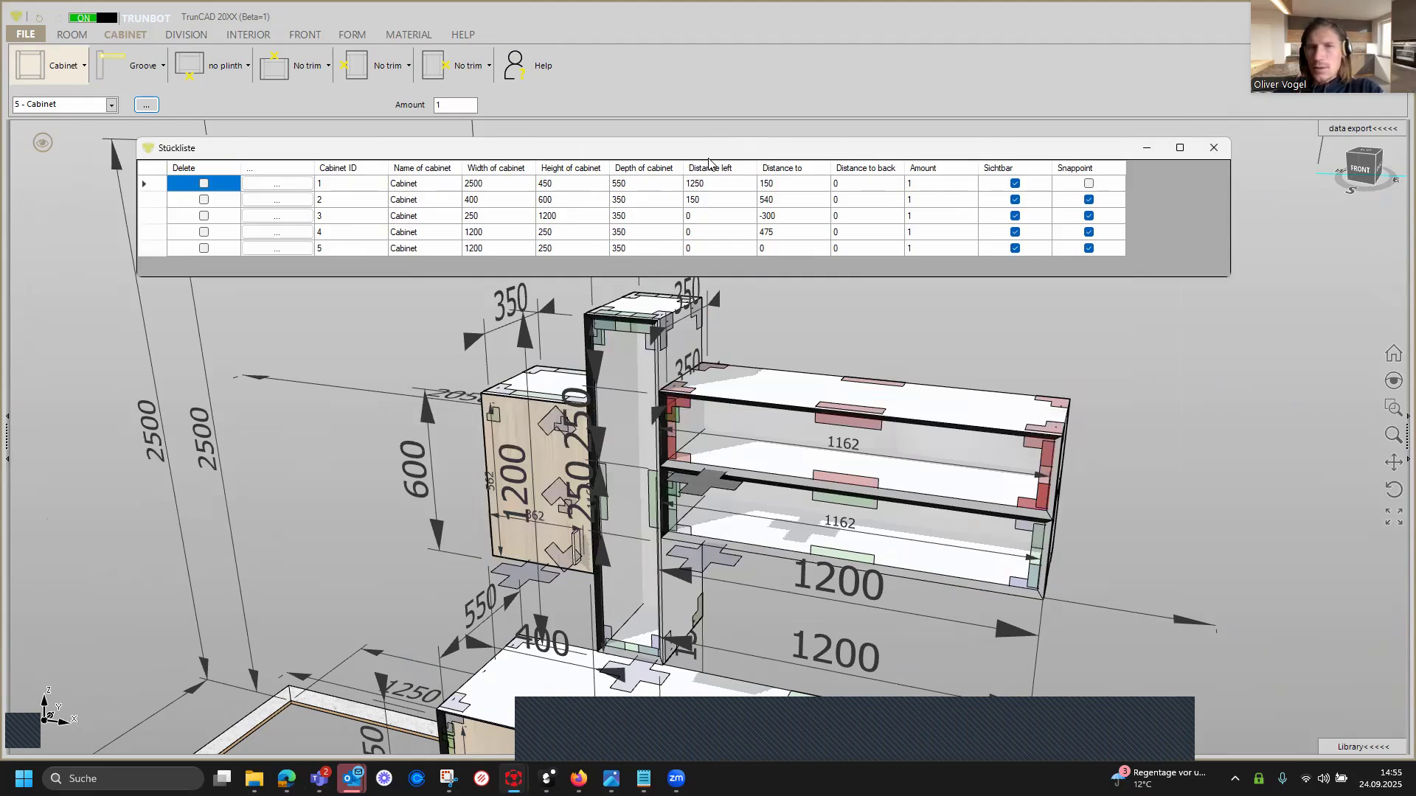
{"action": "left_click", "coordinate": [498, 248]}
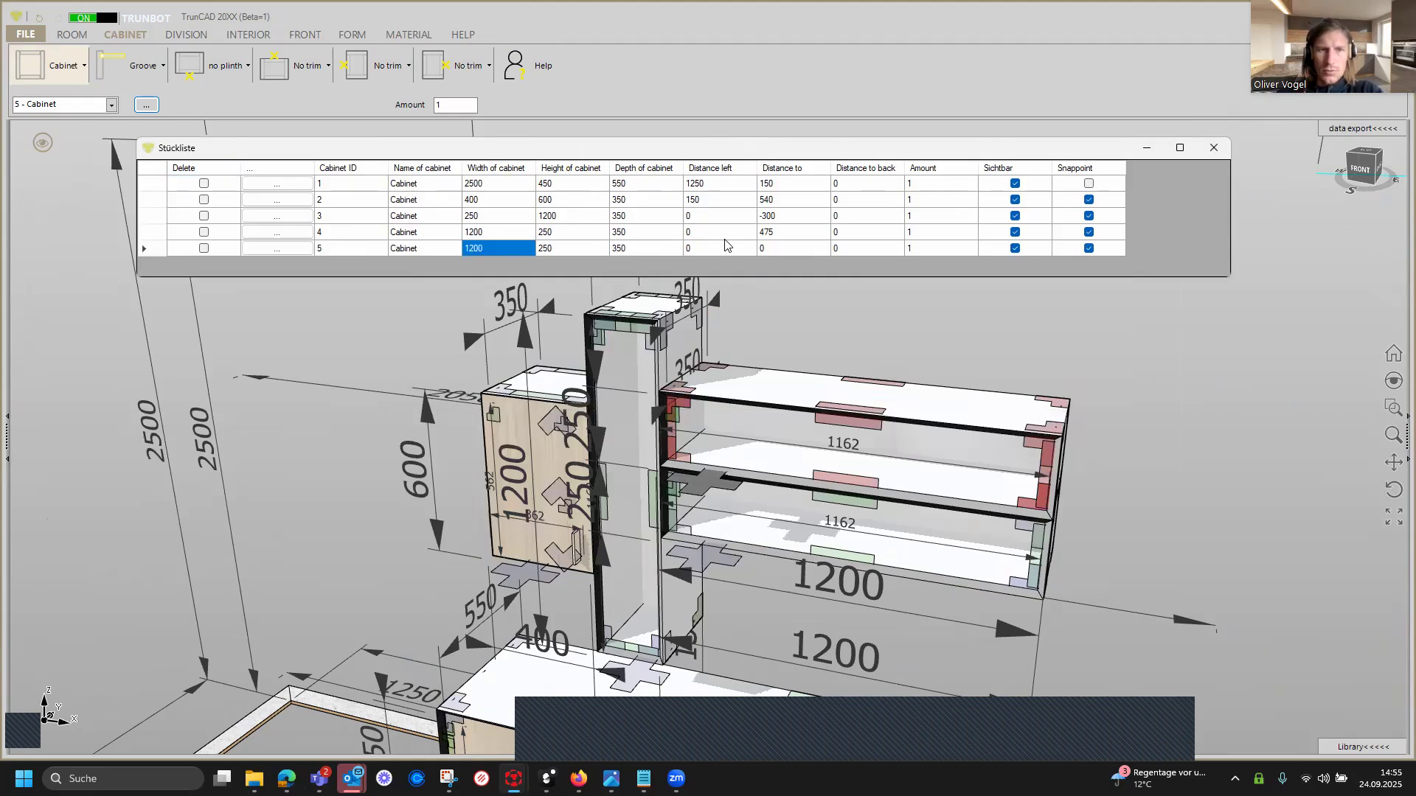
{"action": "type", "text": "1000"}
{"action": "left_click", "coordinate": [560, 251]}
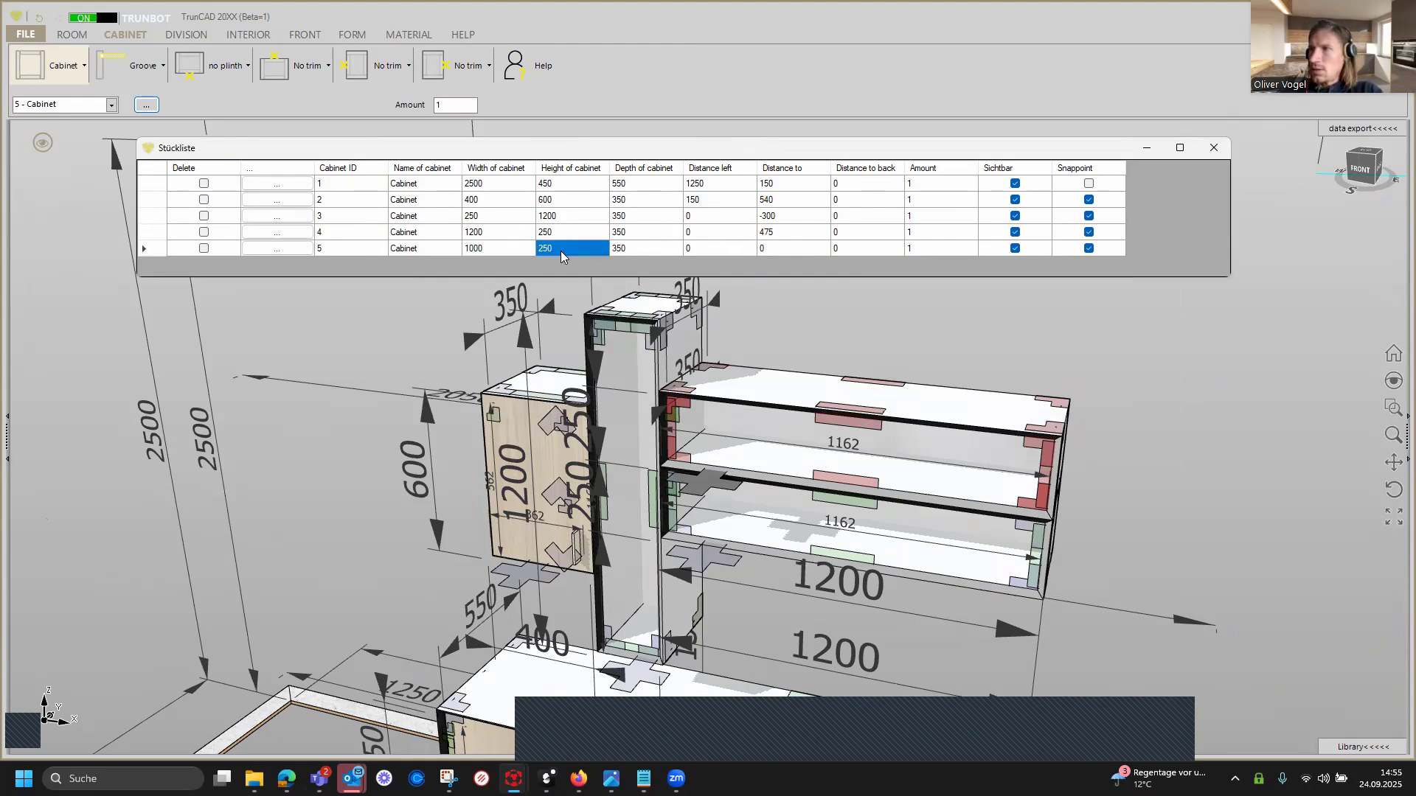
{"action": "type", "text": "350"}
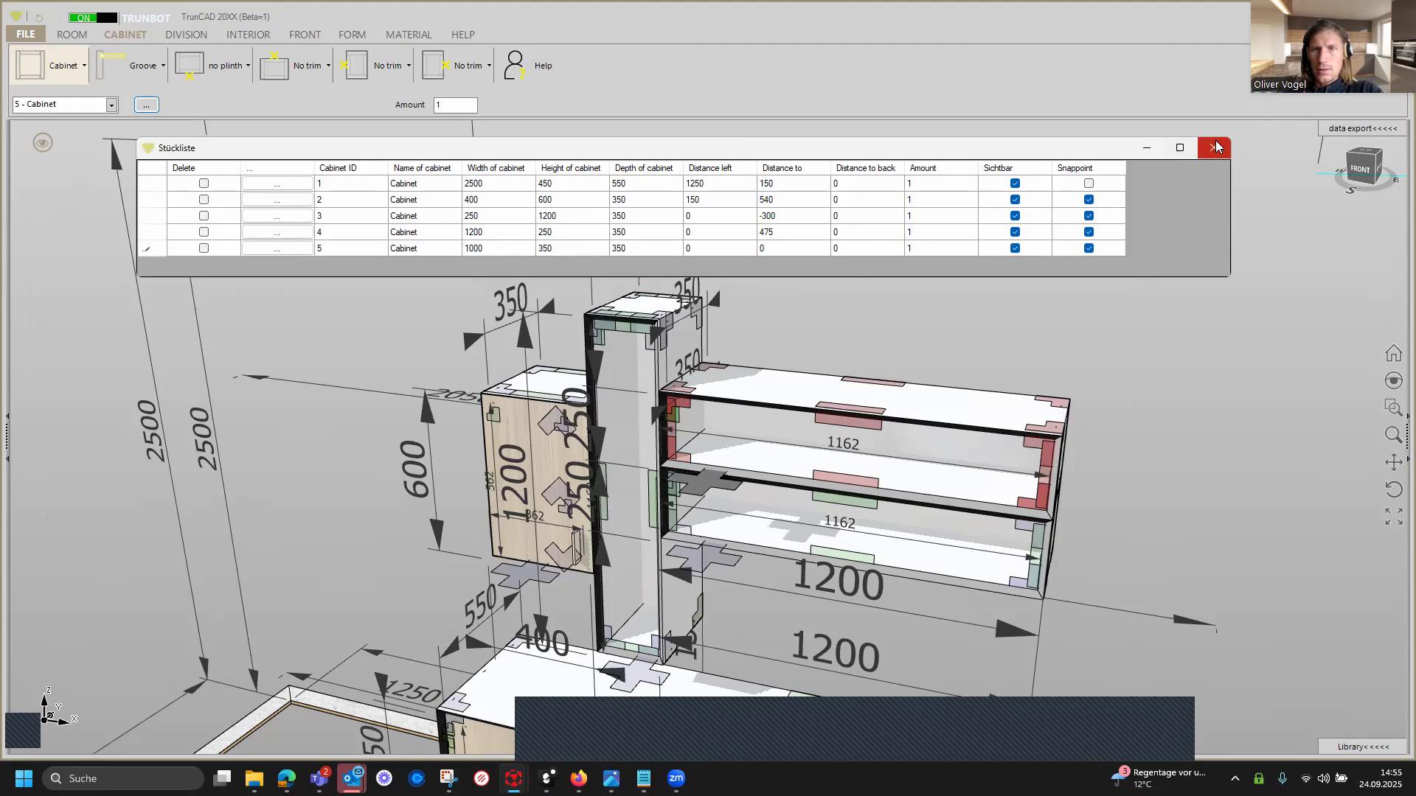
{"action": "key", "text": "Return"}
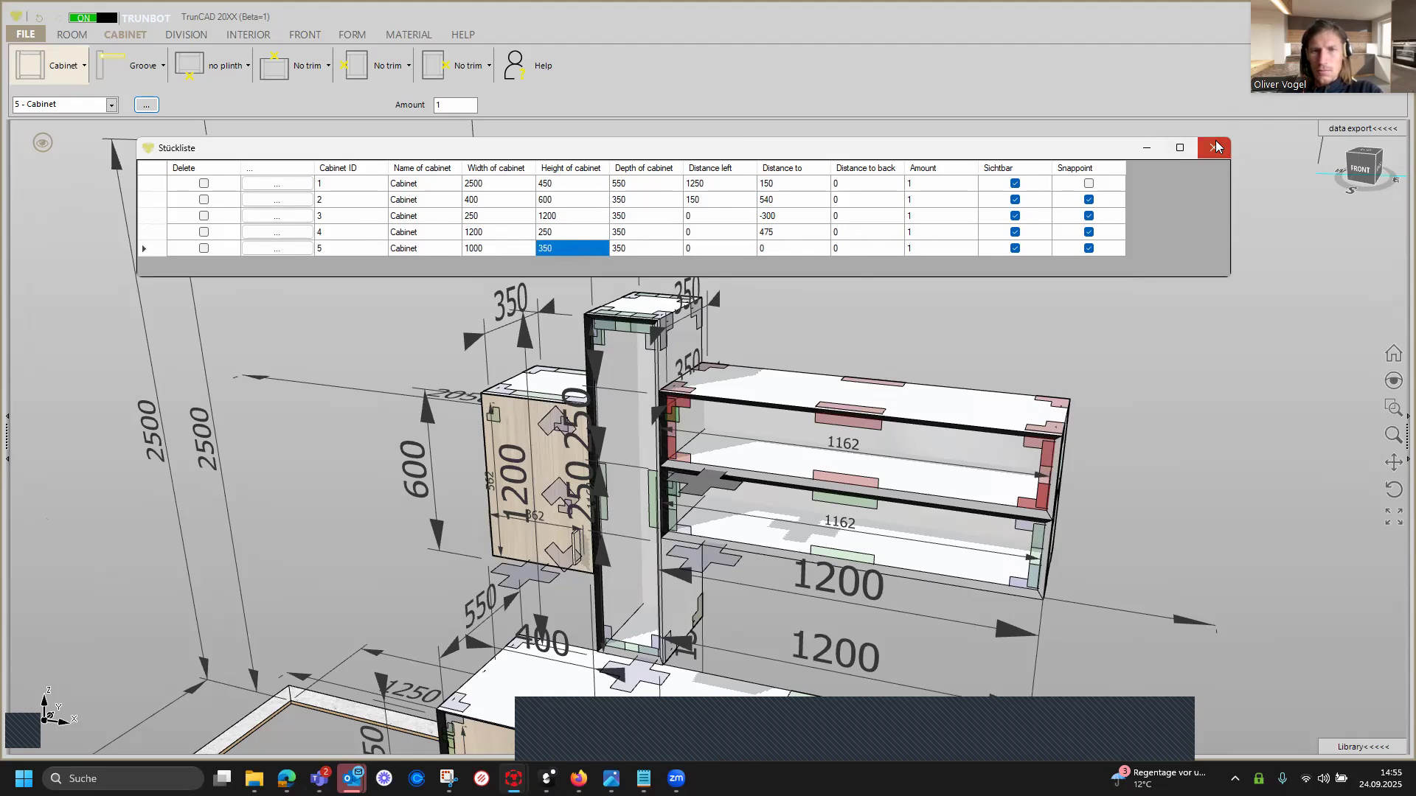
{"action": "left_click", "coordinate": [1213, 148]}
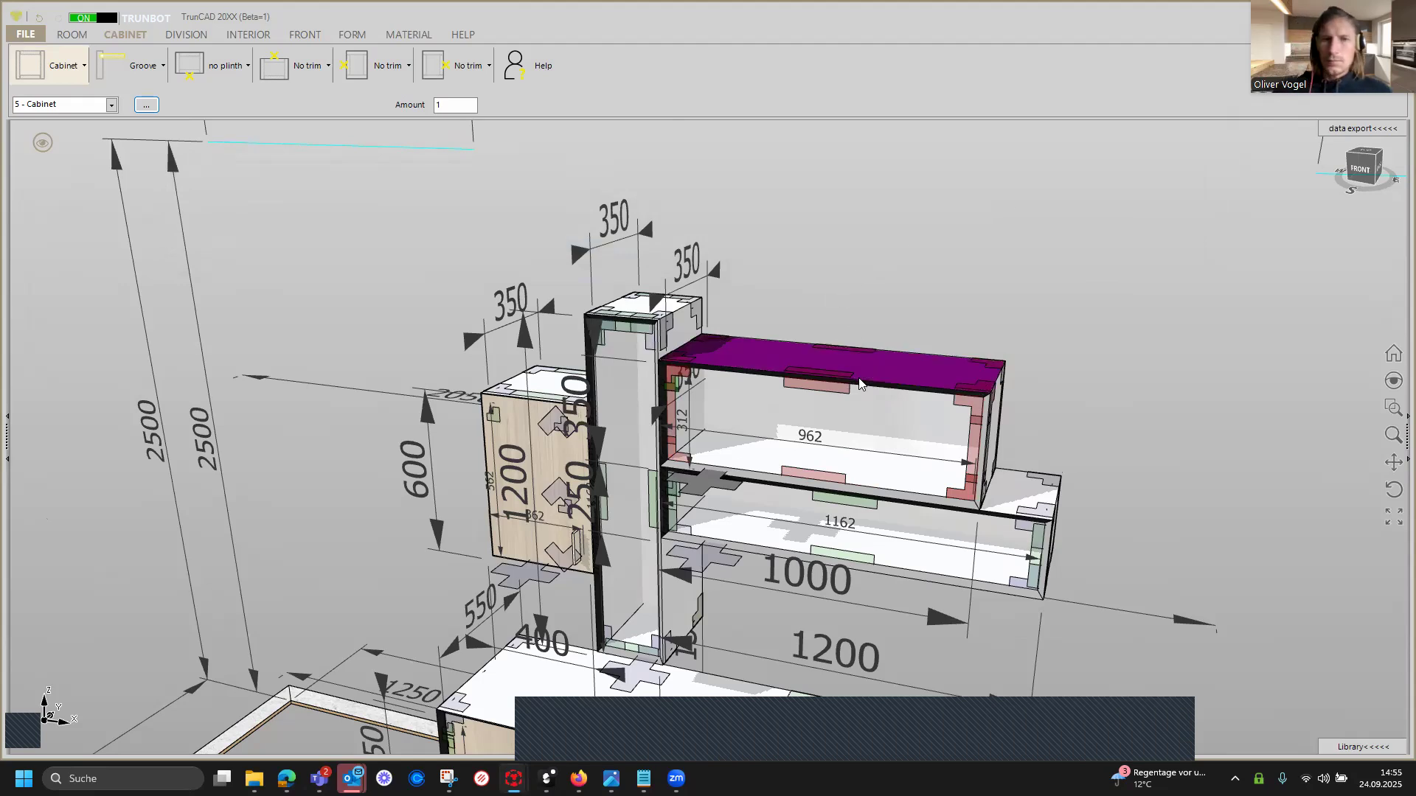
Divide the tall cabinet with three horizontal panels and the lower horizontal cabinet with three vertical panels.
{"action": "scroll", "coordinate": [855, 376], "scroll_direction": "down", "scroll_amount": 3}
{"action": "middle_click_drag", "start_coordinate": [1085, 438], "coordinate": [951, 362], "text": "ctrl"}
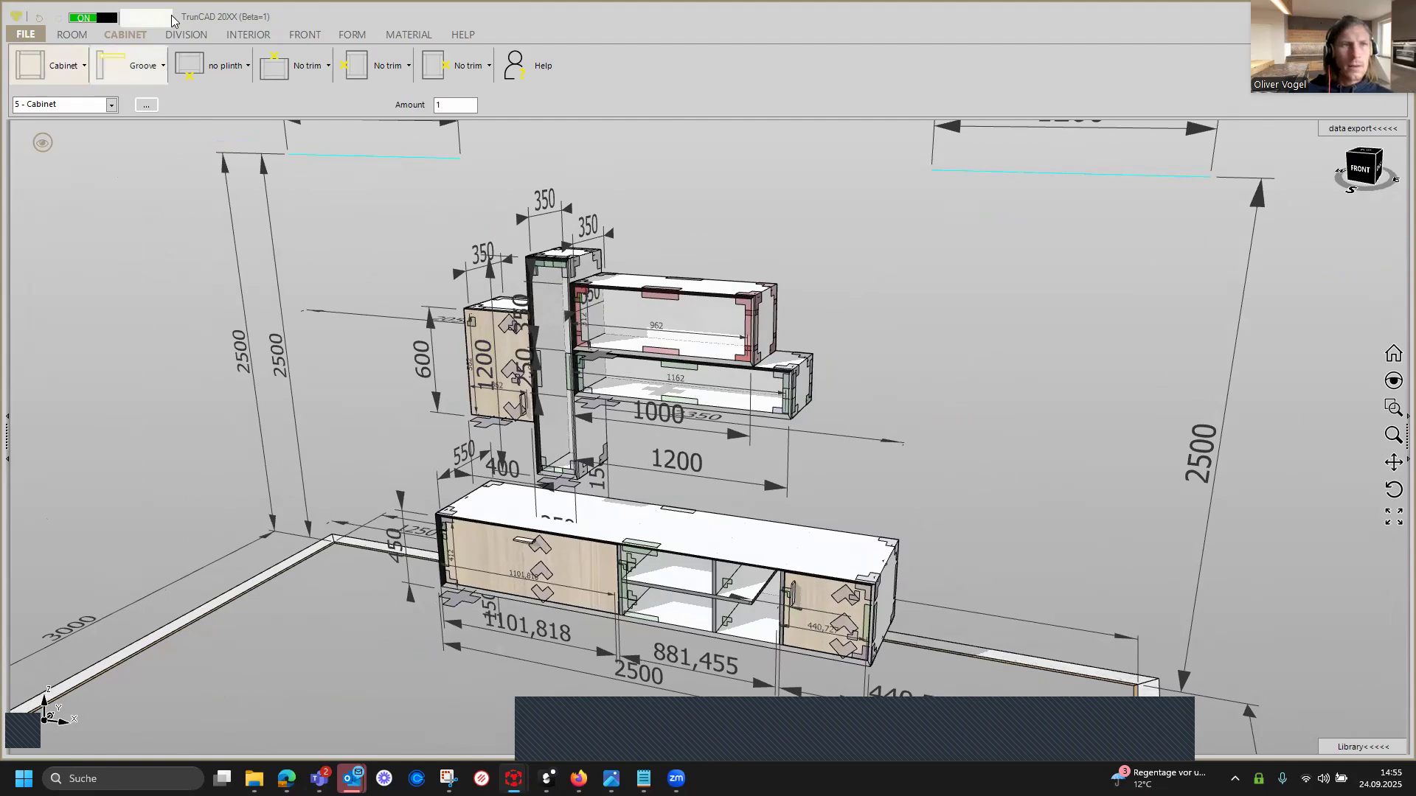
{"action": "left_click", "coordinate": [188, 37]}
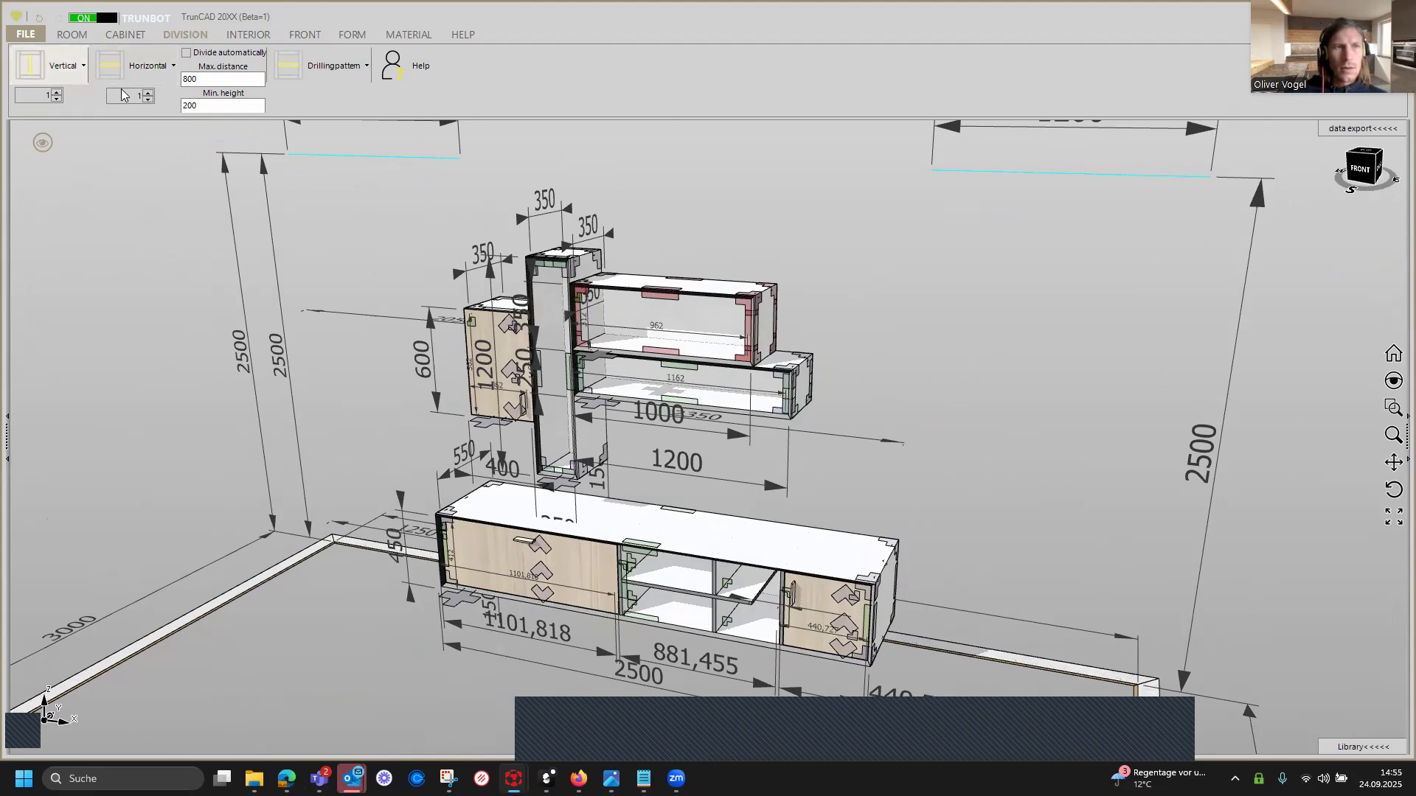
{"action": "left_click", "coordinate": [148, 92]}
{"action": "left_click", "coordinate": [148, 93]}
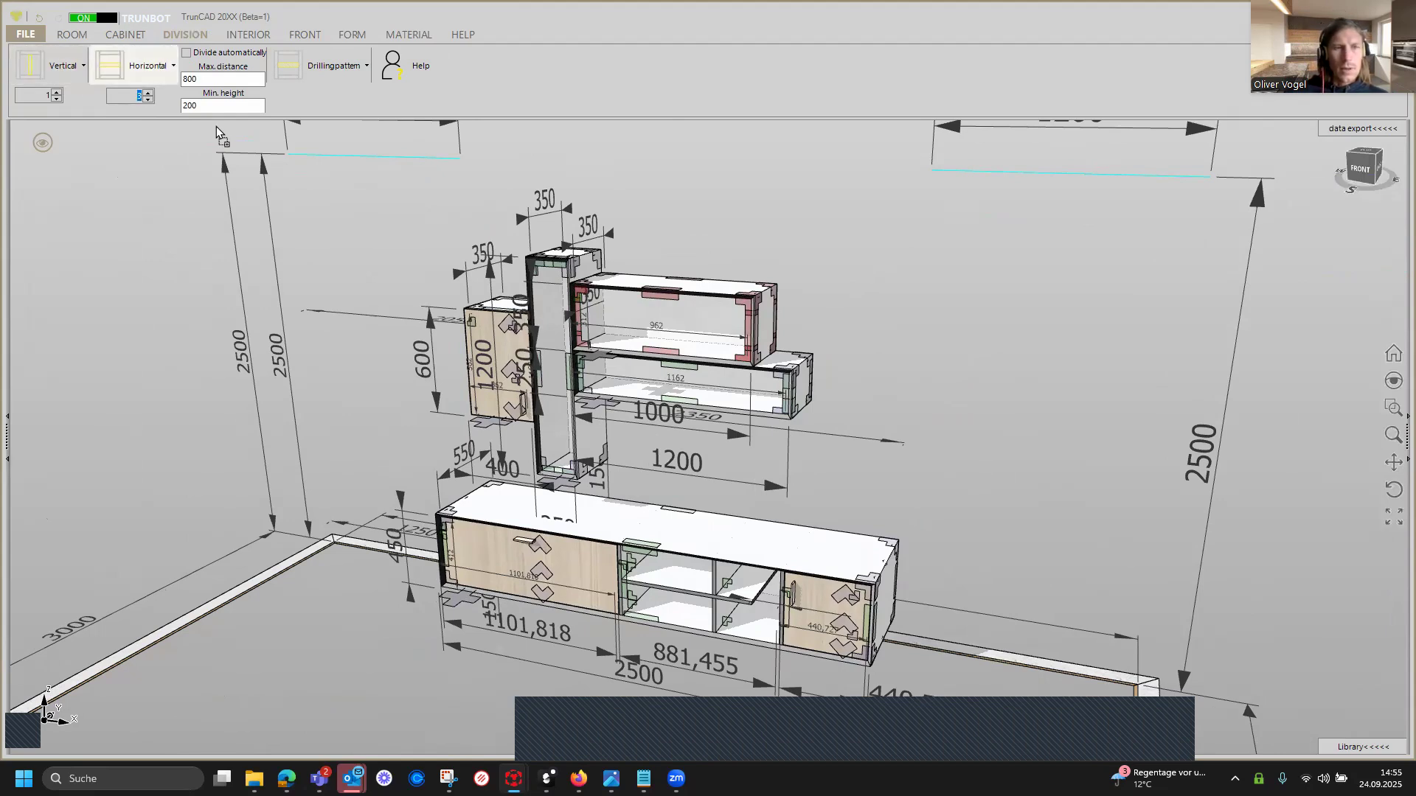
{"action": "left_click", "coordinate": [543, 352]}
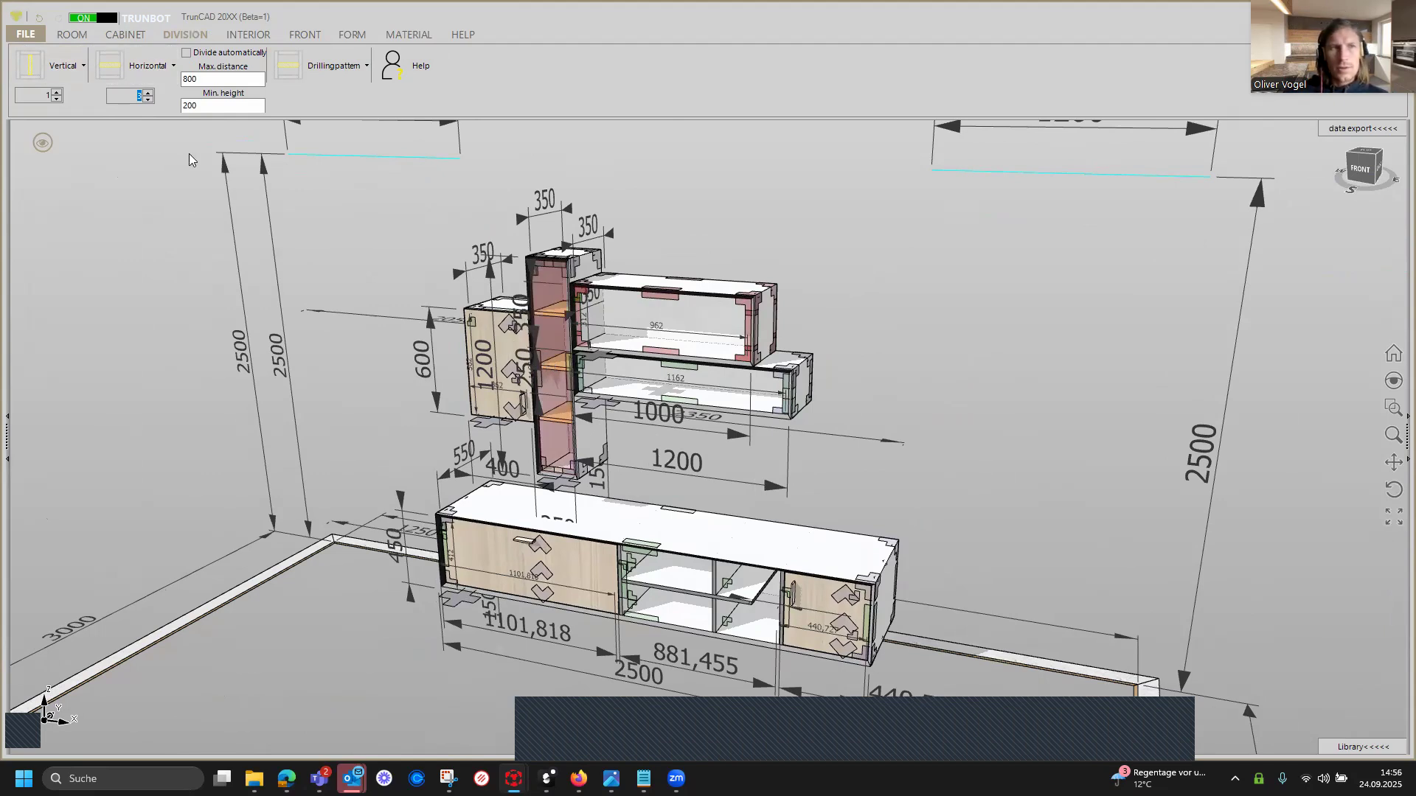
{"action": "double_click", "coordinate": [57, 93]}
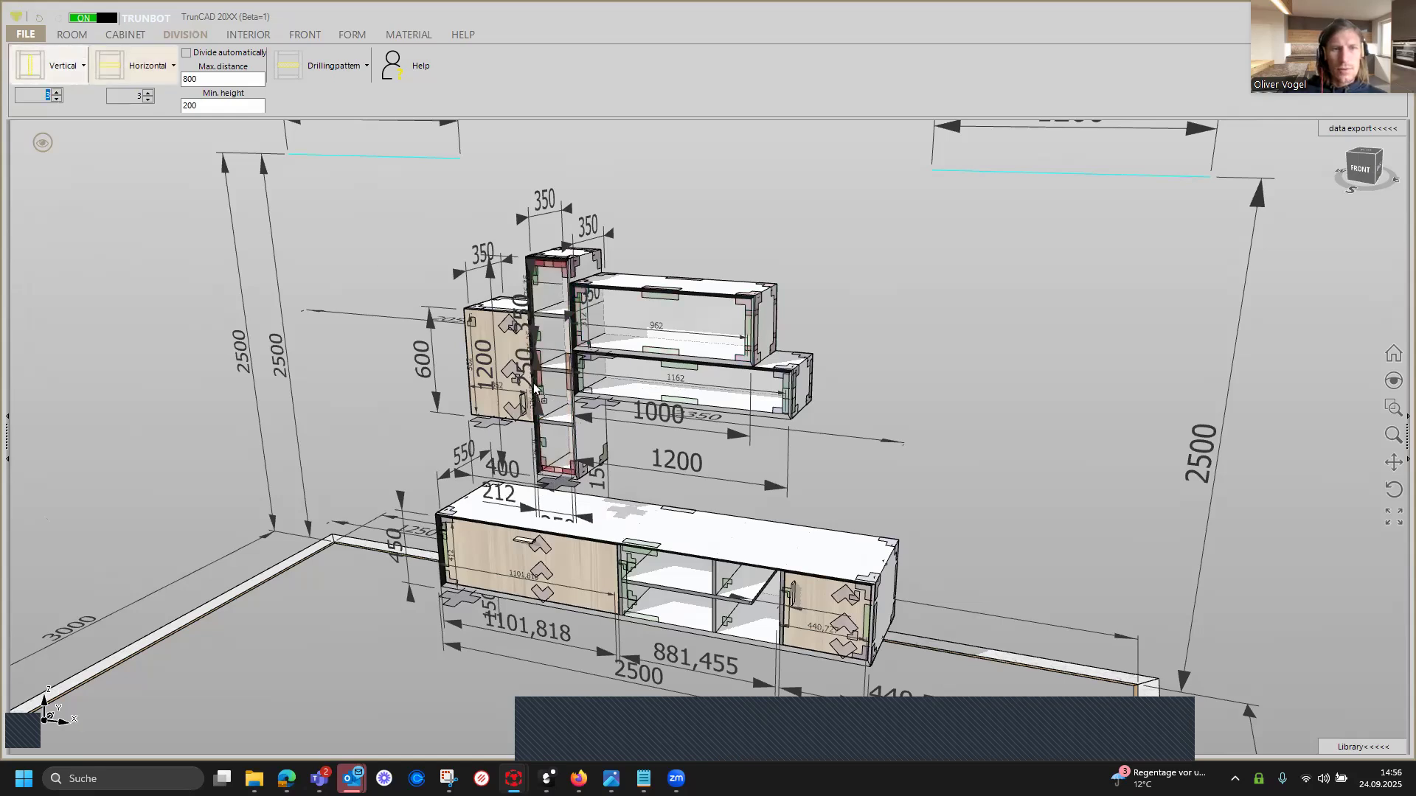
{"action": "left_click", "coordinate": [656, 387]}
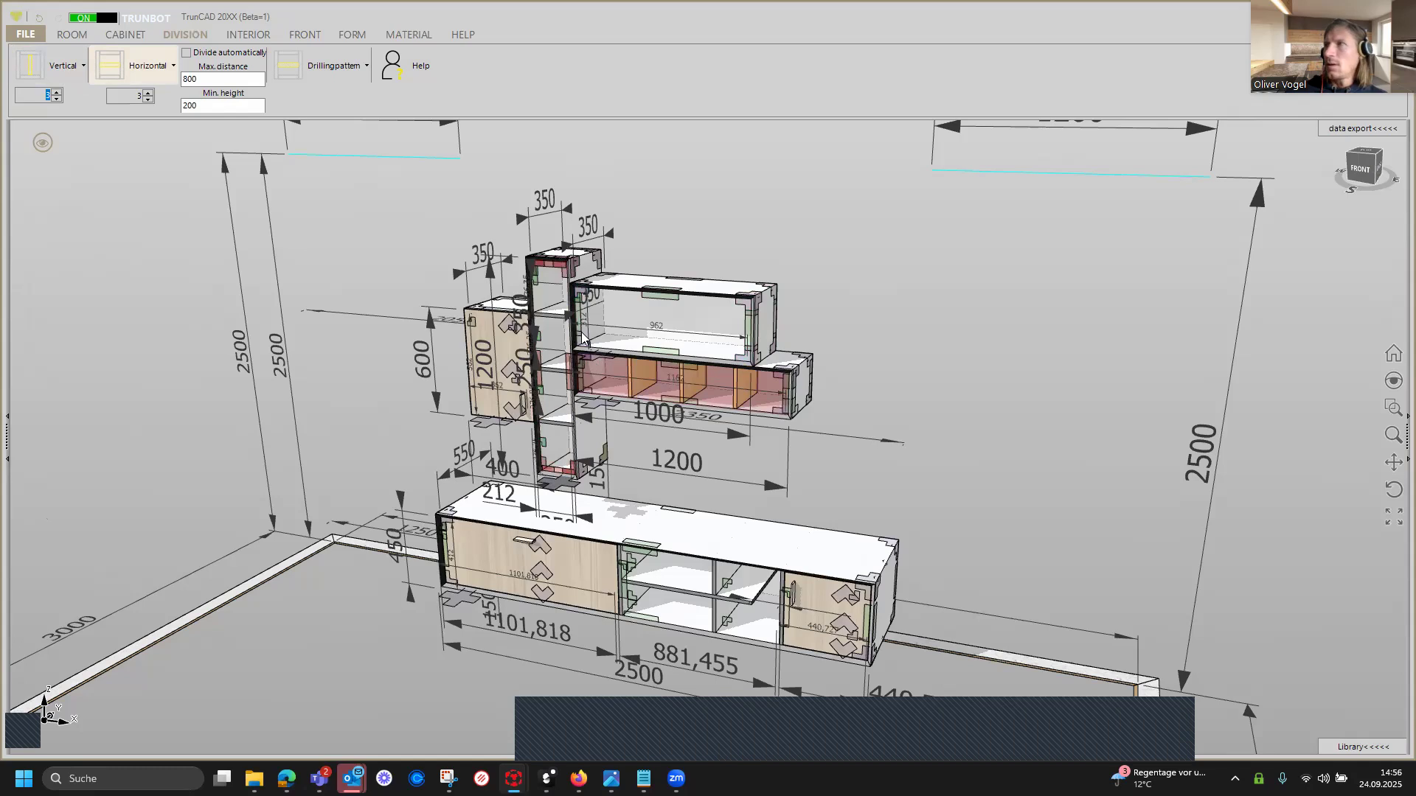
Add one adjustable shelf inside the upper horizontal cabinet.
{"action": "left_click", "coordinate": [249, 35]}
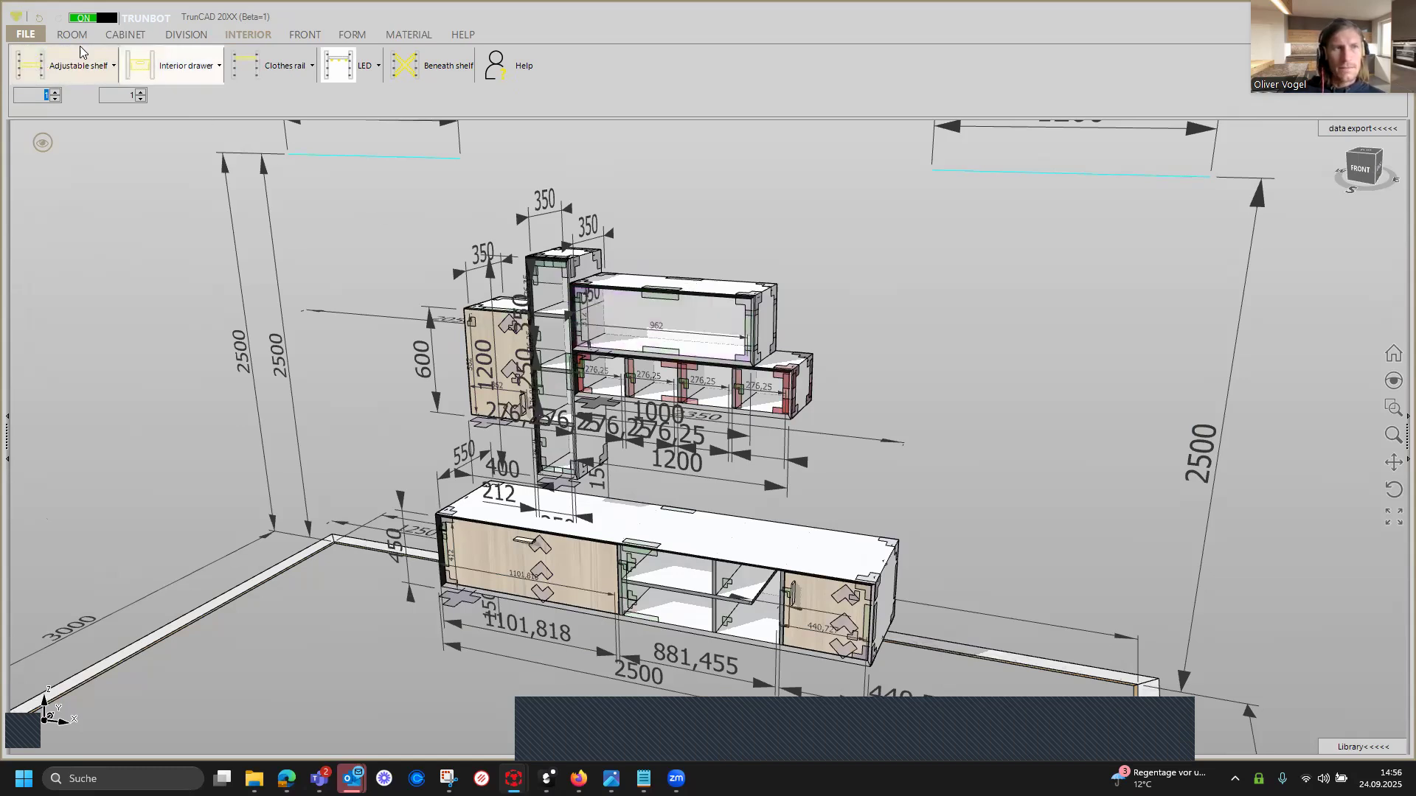
{"action": "left_click_drag", "start_coordinate": [41, 68], "coordinate": [640, 312]}
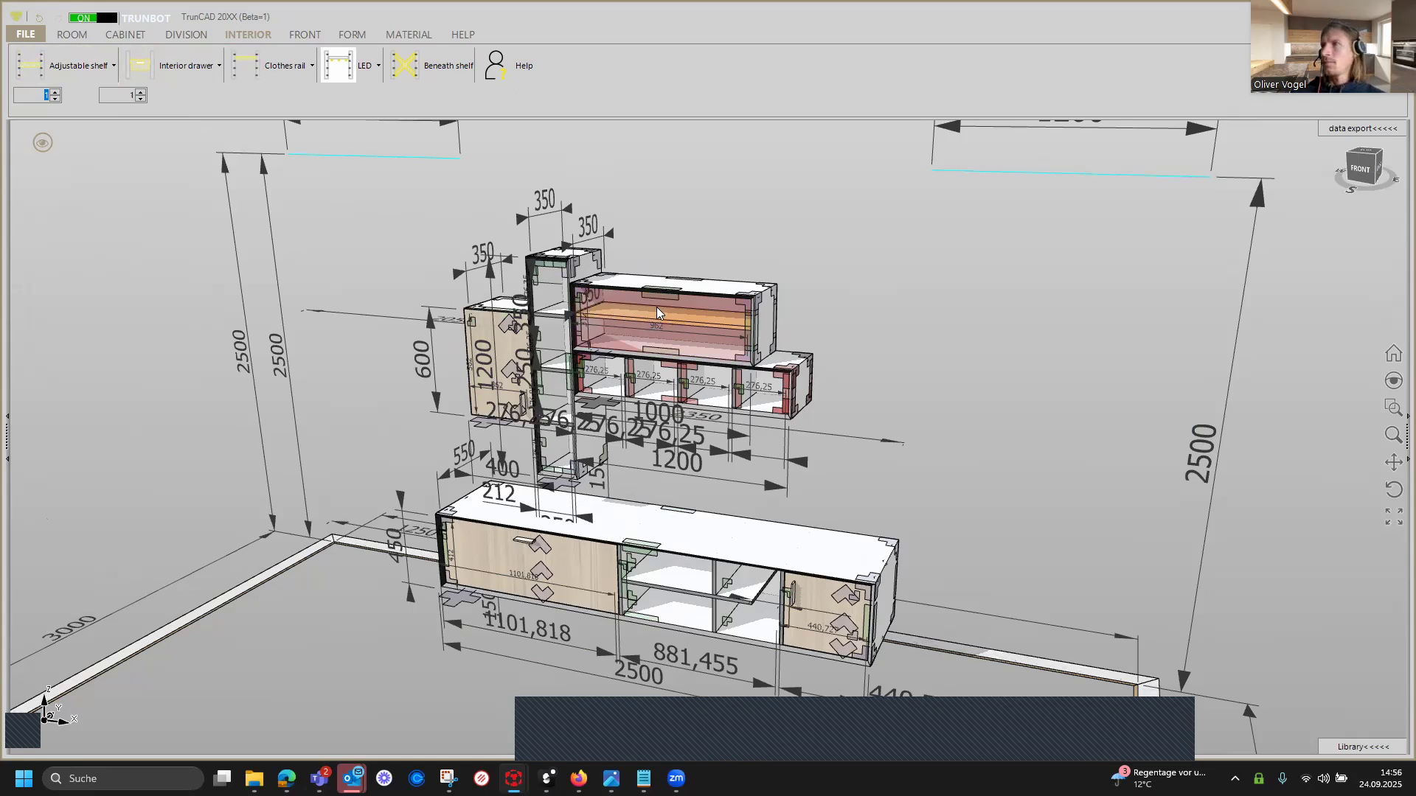
{"action": "left_click_drag", "start_coordinate": [656, 313], "coordinate": [655, 312]}
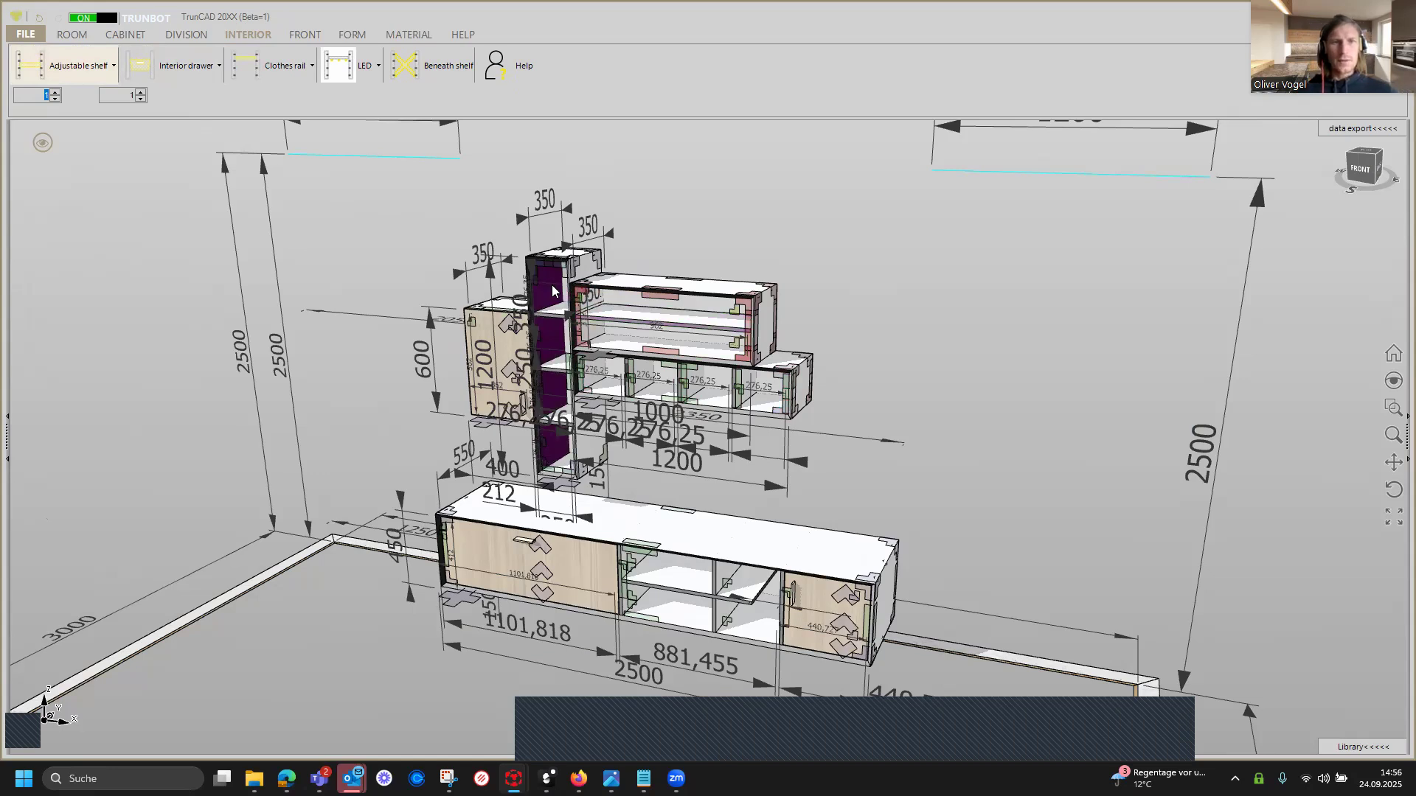
{"action": "scroll", "coordinate": [552, 287], "scroll_direction": "down", "scroll_amount": 2}
{"action": "scroll", "coordinate": [551, 287], "scroll_direction": "up", "scroll_amount": 2}
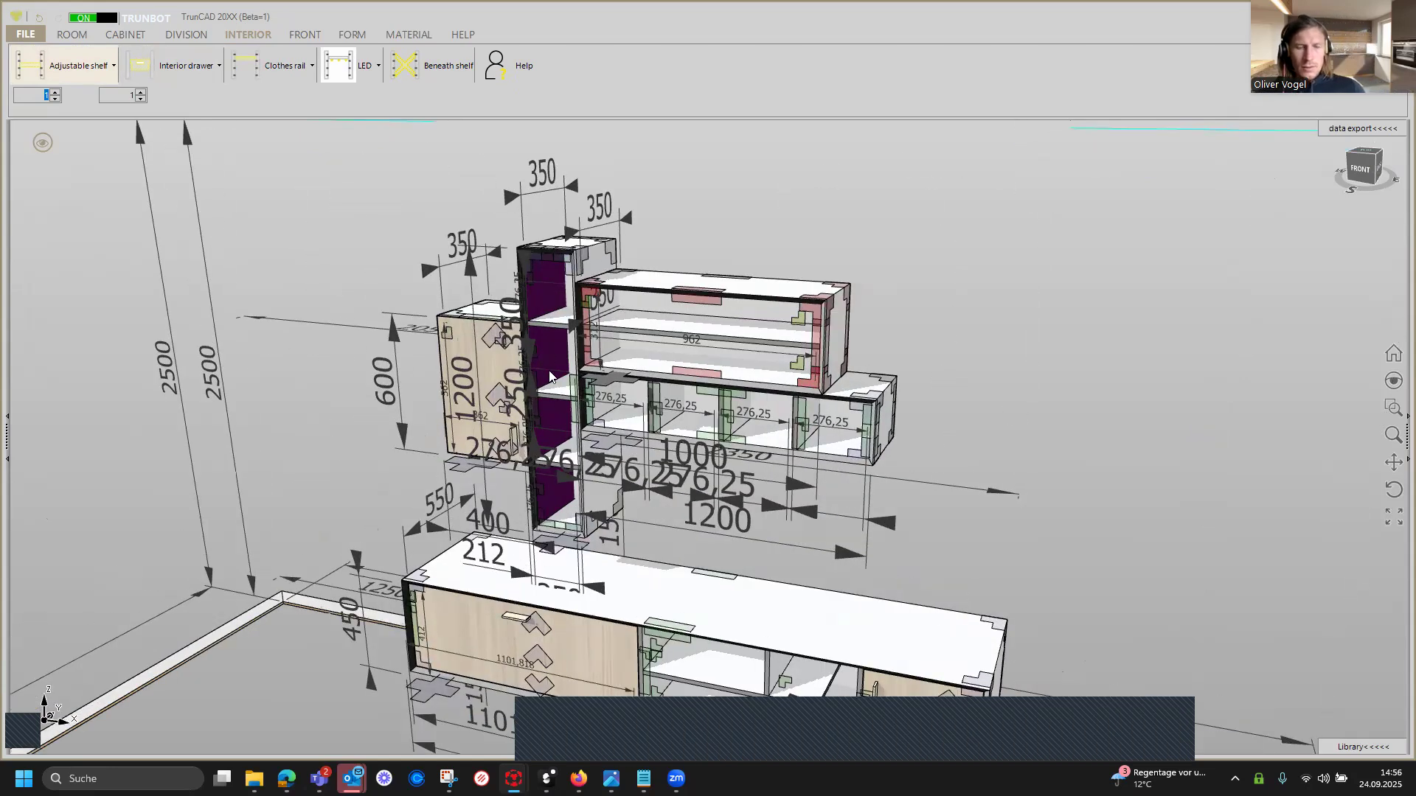
Clear the lid hardware selection and fit a Lid top front to the upper horizontal cabinet.
{"action": "left_click", "coordinate": [310, 34]}
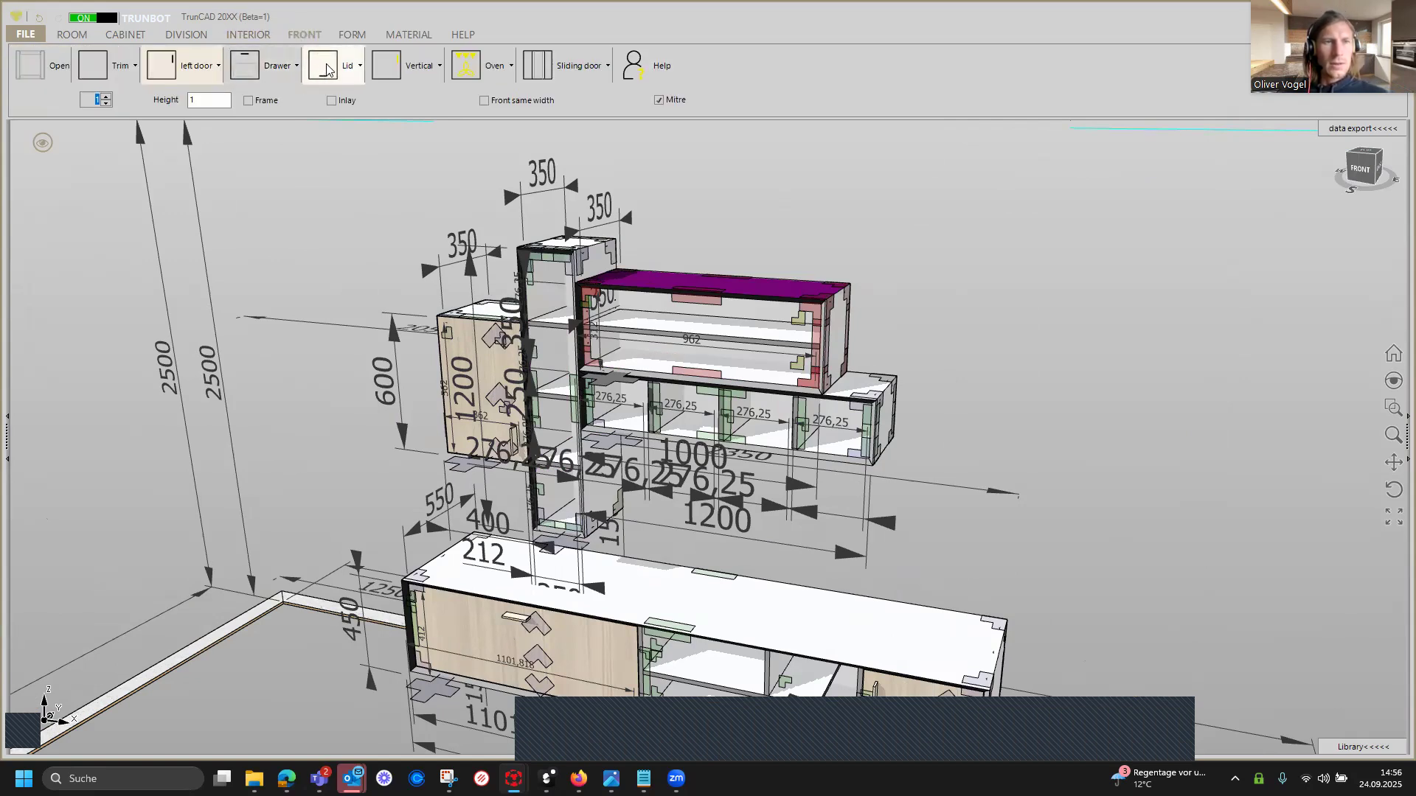
{"action": "left_click", "coordinate": [349, 66]}
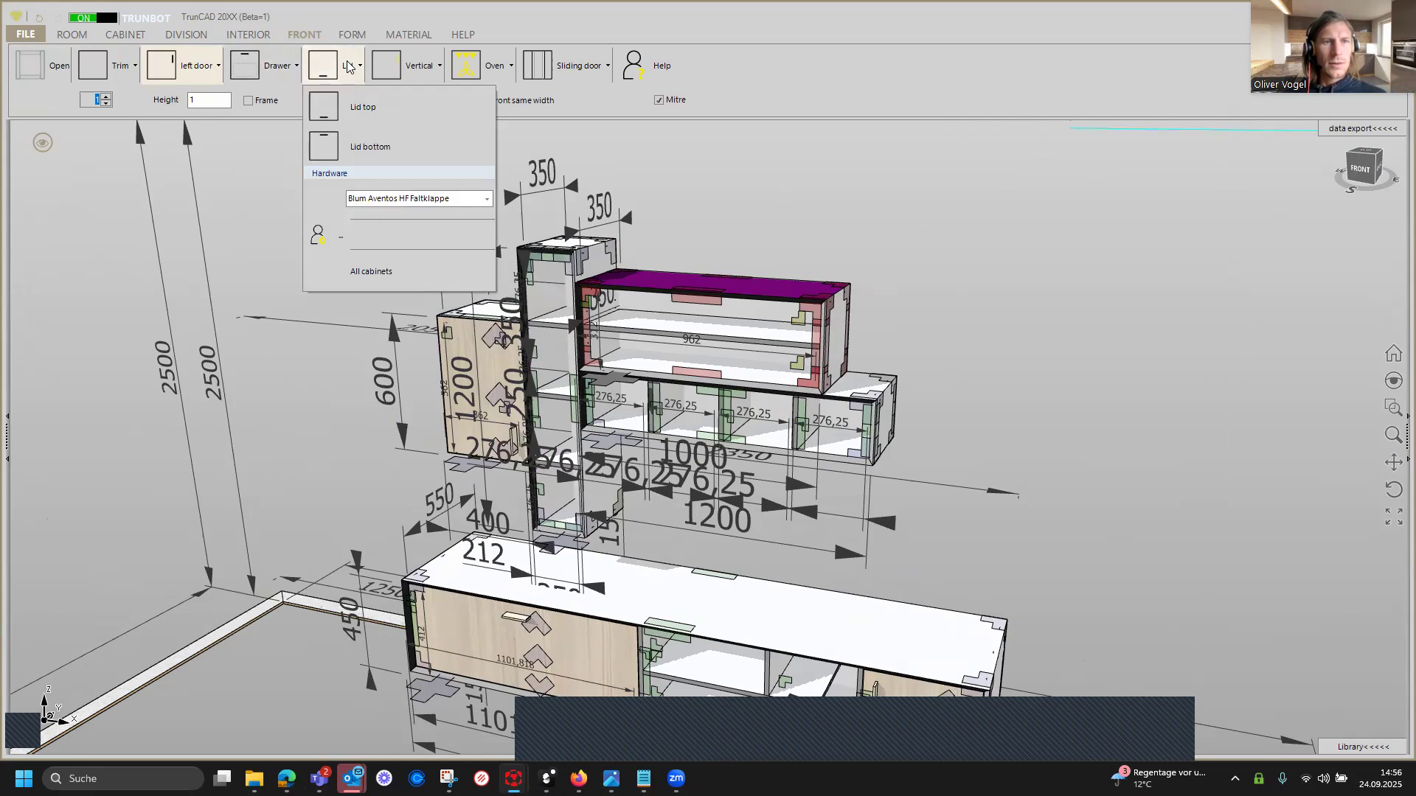
{"action": "left_click", "coordinate": [488, 201]}
{"action": "left_click", "coordinate": [487, 202]}
{"action": "left_click", "coordinate": [487, 200]}
{"action": "left_click", "coordinate": [473, 215]}
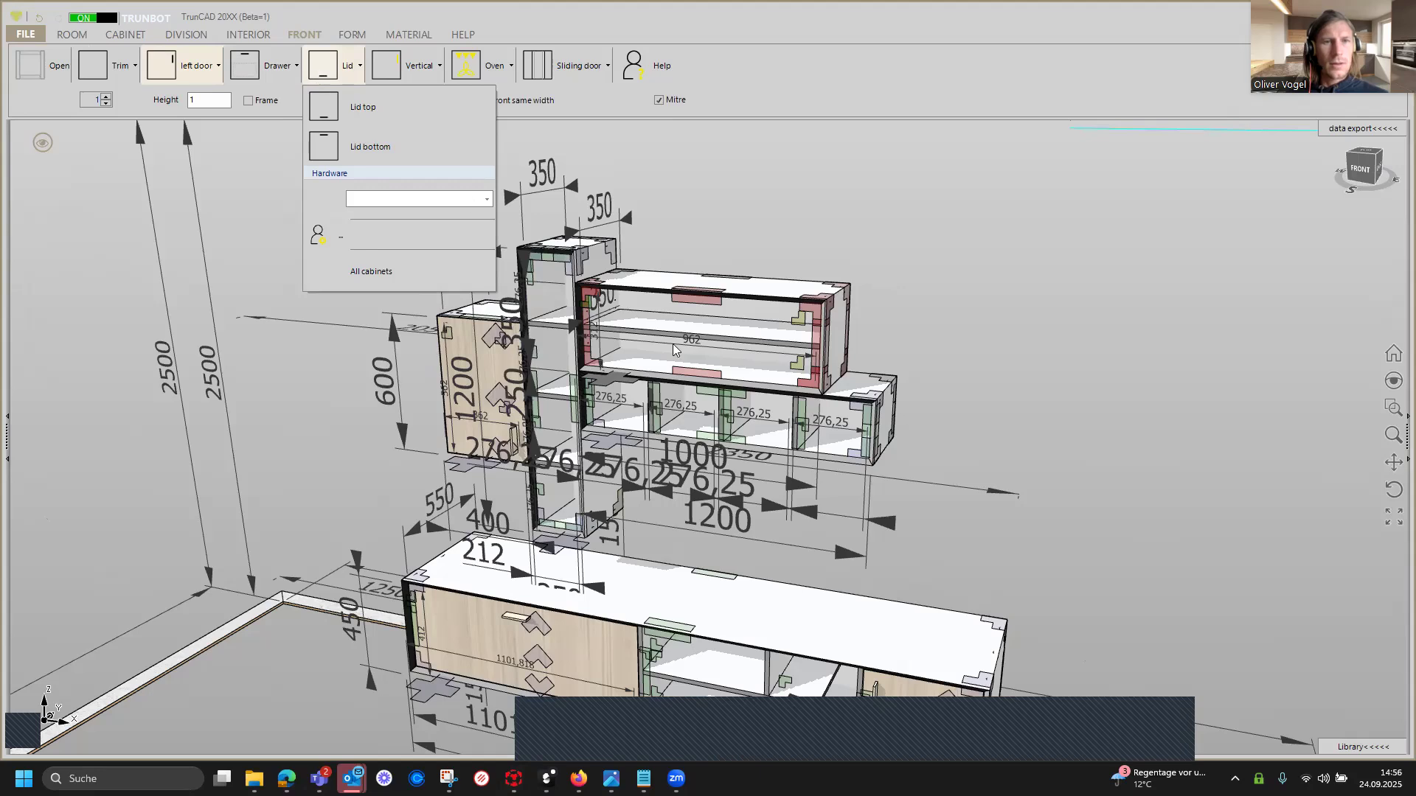
{"action": "left_click", "coordinate": [363, 107]}
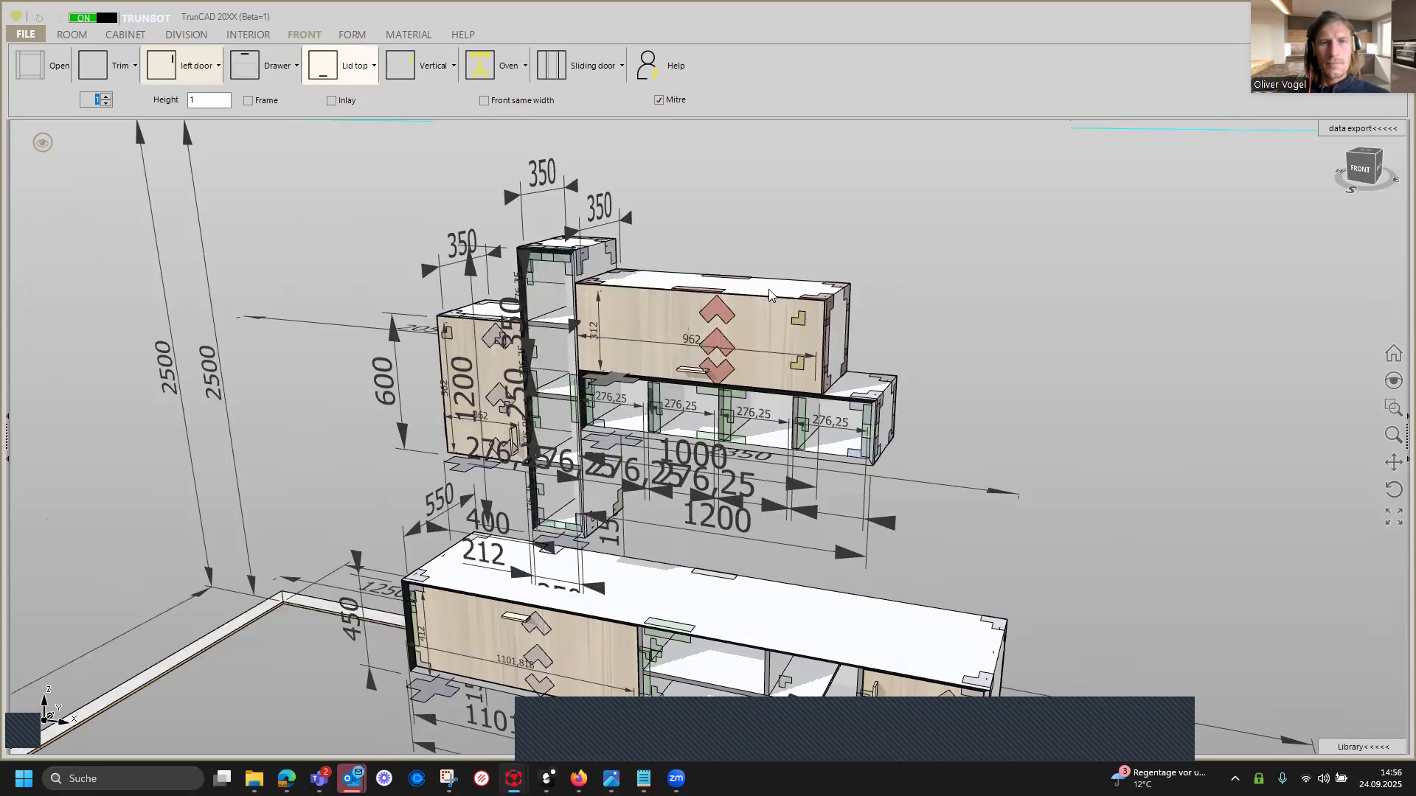
Set the upper horizontal cabinet's lid front to No handle.
{"action": "scroll", "coordinate": [808, 304], "scroll_direction": "up", "scroll_amount": 3}
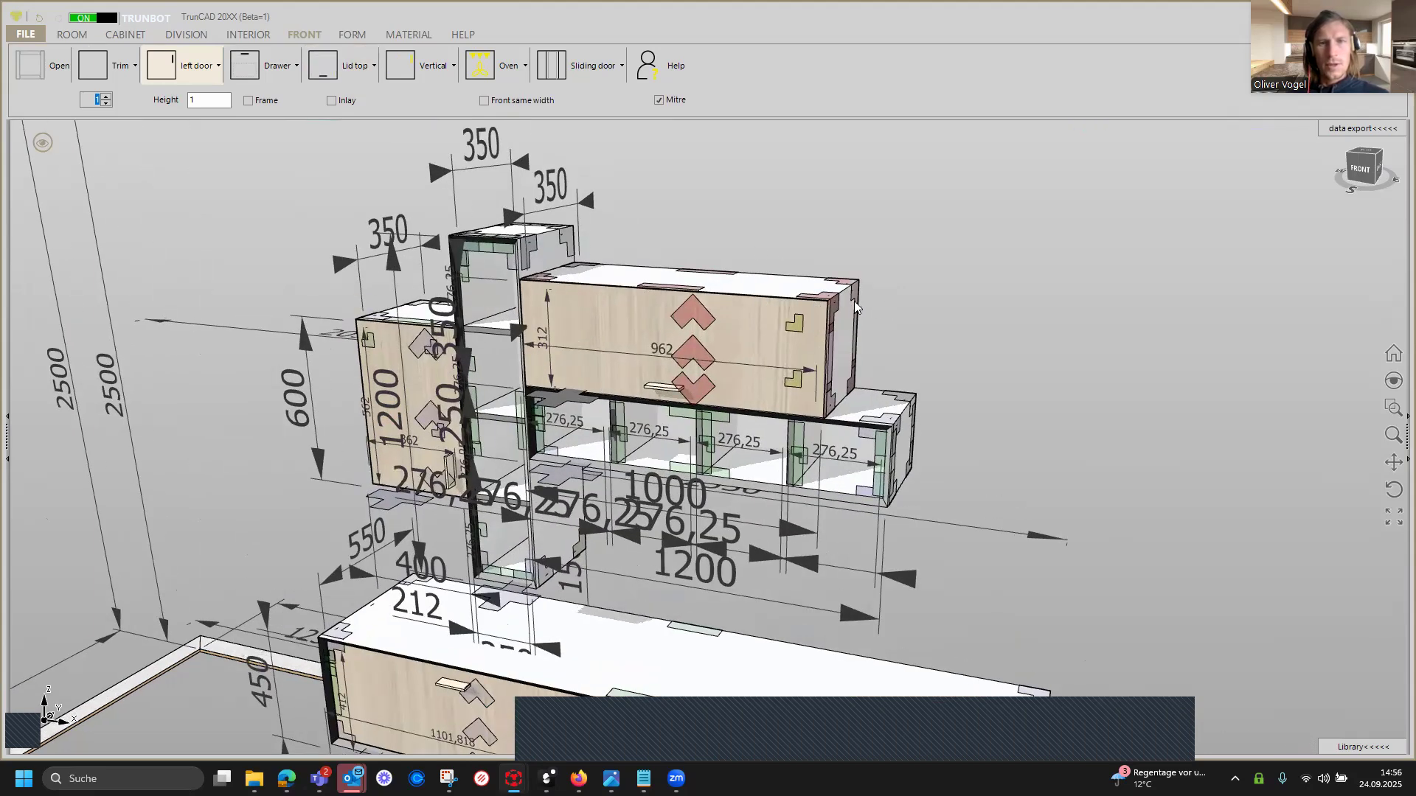
{"action": "scroll", "coordinate": [826, 302], "scroll_direction": "up", "scroll_amount": 3}
{"action": "middle_click_drag", "start_coordinate": [826, 302], "coordinate": [799, 332]}
{"action": "scroll", "coordinate": [833, 306], "scroll_direction": "down", "scroll_amount": 5}
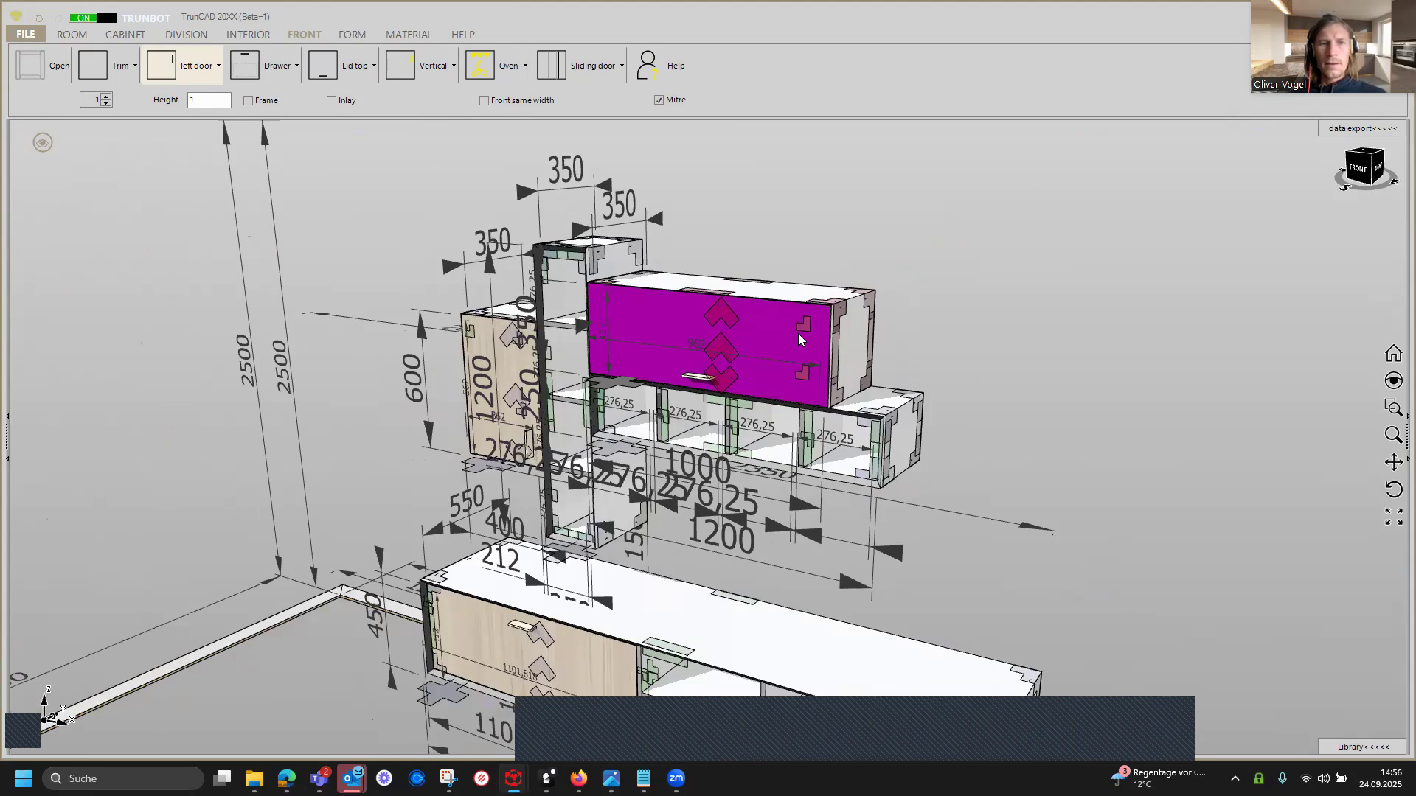
{"action": "scroll", "coordinate": [787, 394], "scroll_direction": "up", "scroll_amount": 5}
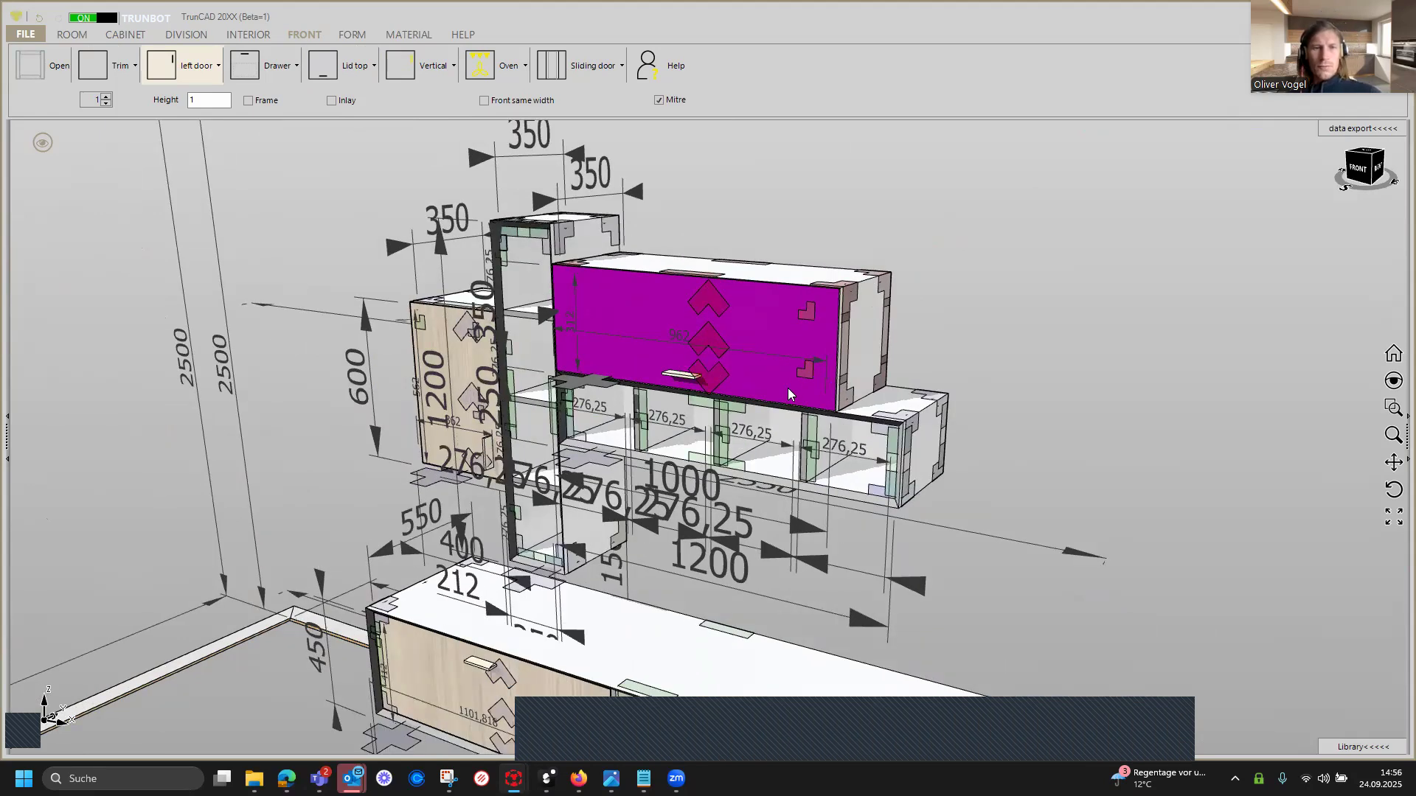
{"action": "scroll", "coordinate": [785, 394], "scroll_direction": "down", "scroll_amount": 5}
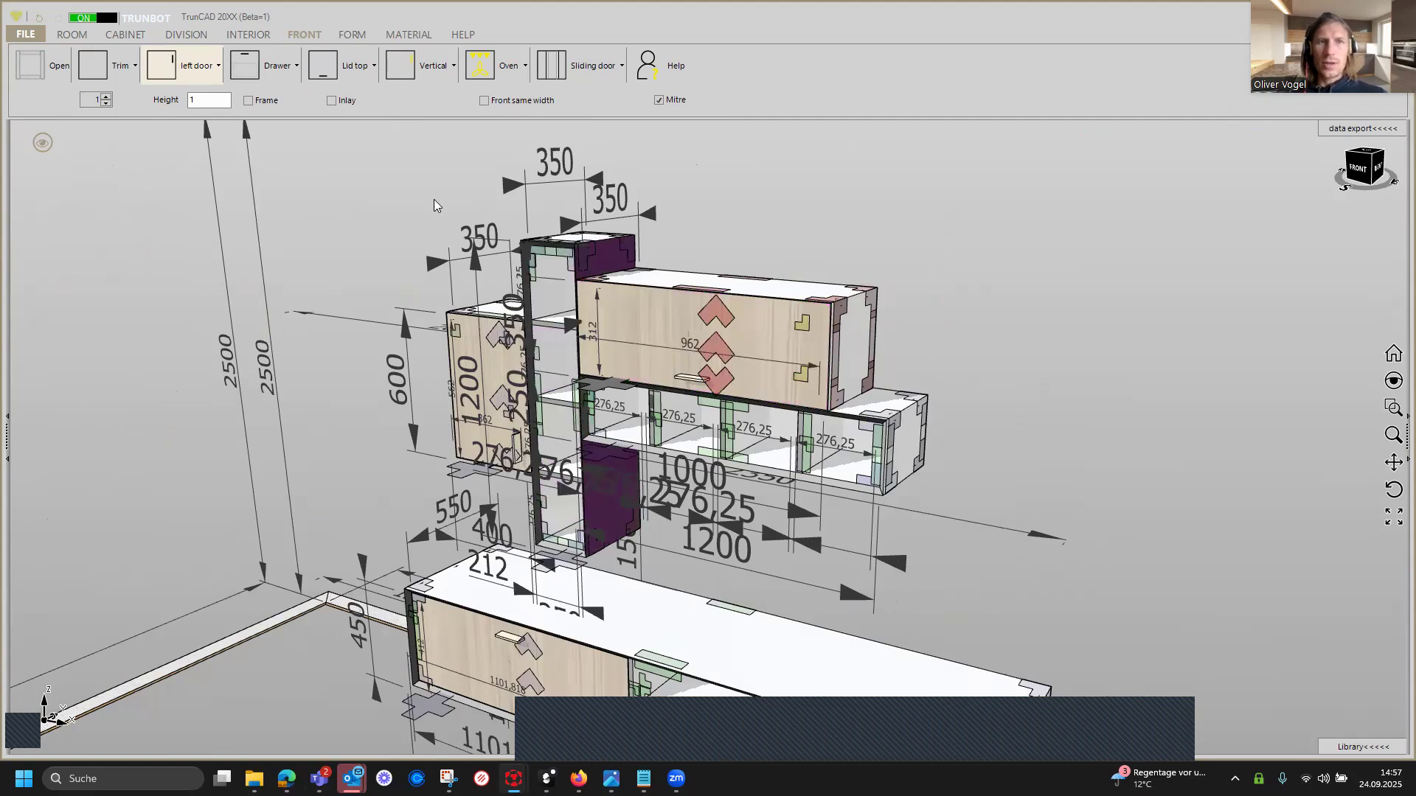
{"action": "scroll", "coordinate": [841, 349], "scroll_direction": "down", "scroll_amount": 3}
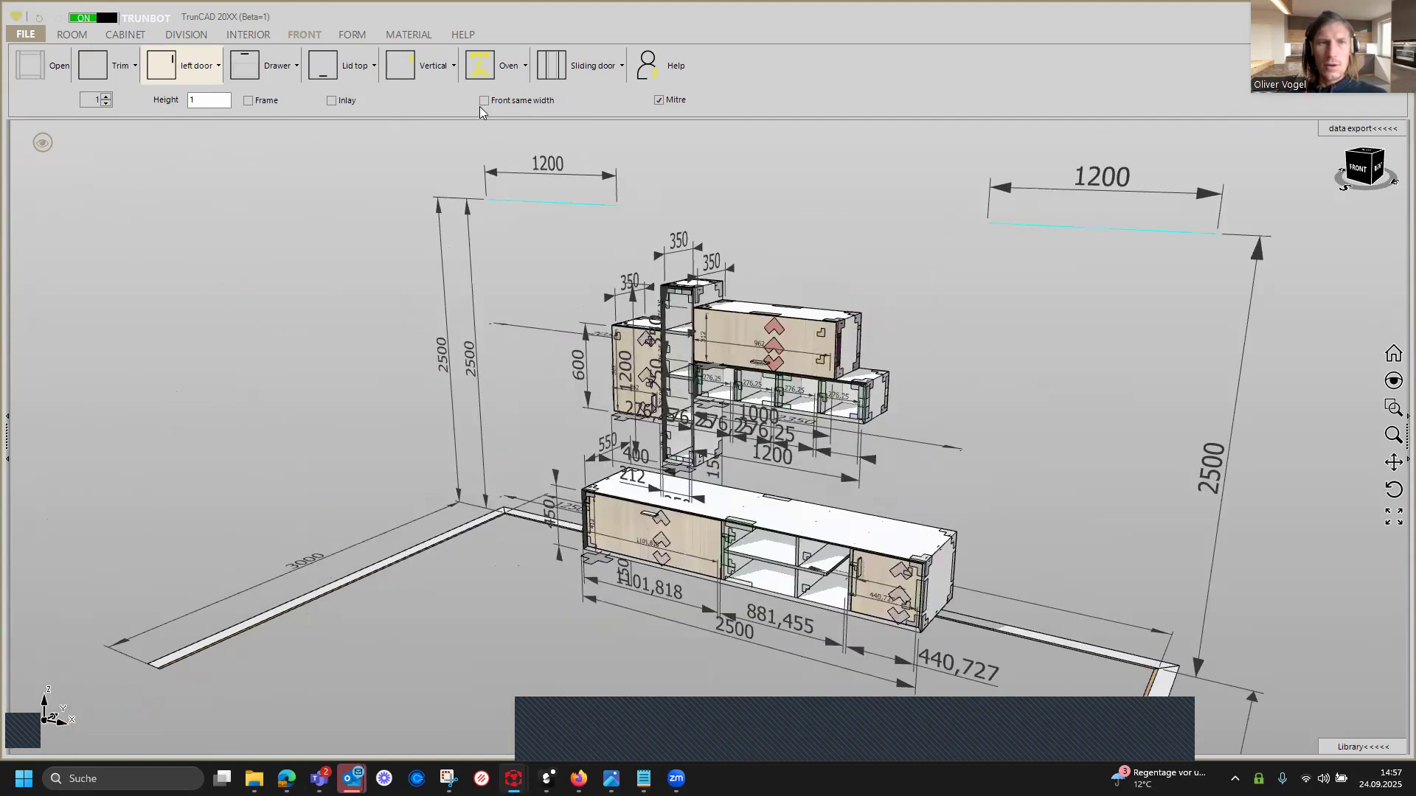
{"action": "left_click", "coordinate": [452, 66]}
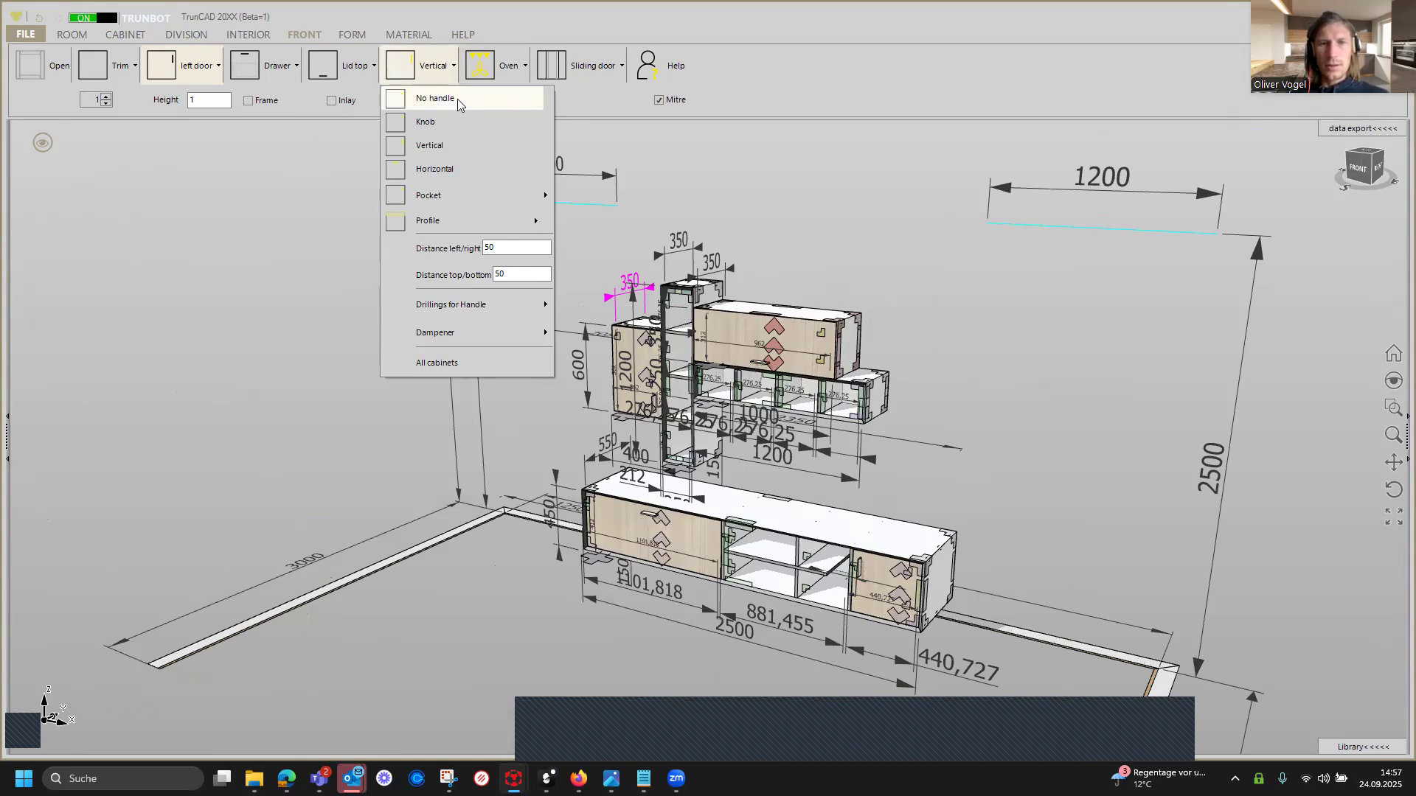
{"action": "left_click", "coordinate": [457, 99]}
Try the Knob and Pocket handle types on the upper cabinet's lid and return it to No handle.
{"action": "scroll", "coordinate": [765, 364], "scroll_direction": "up", "scroll_amount": 3}
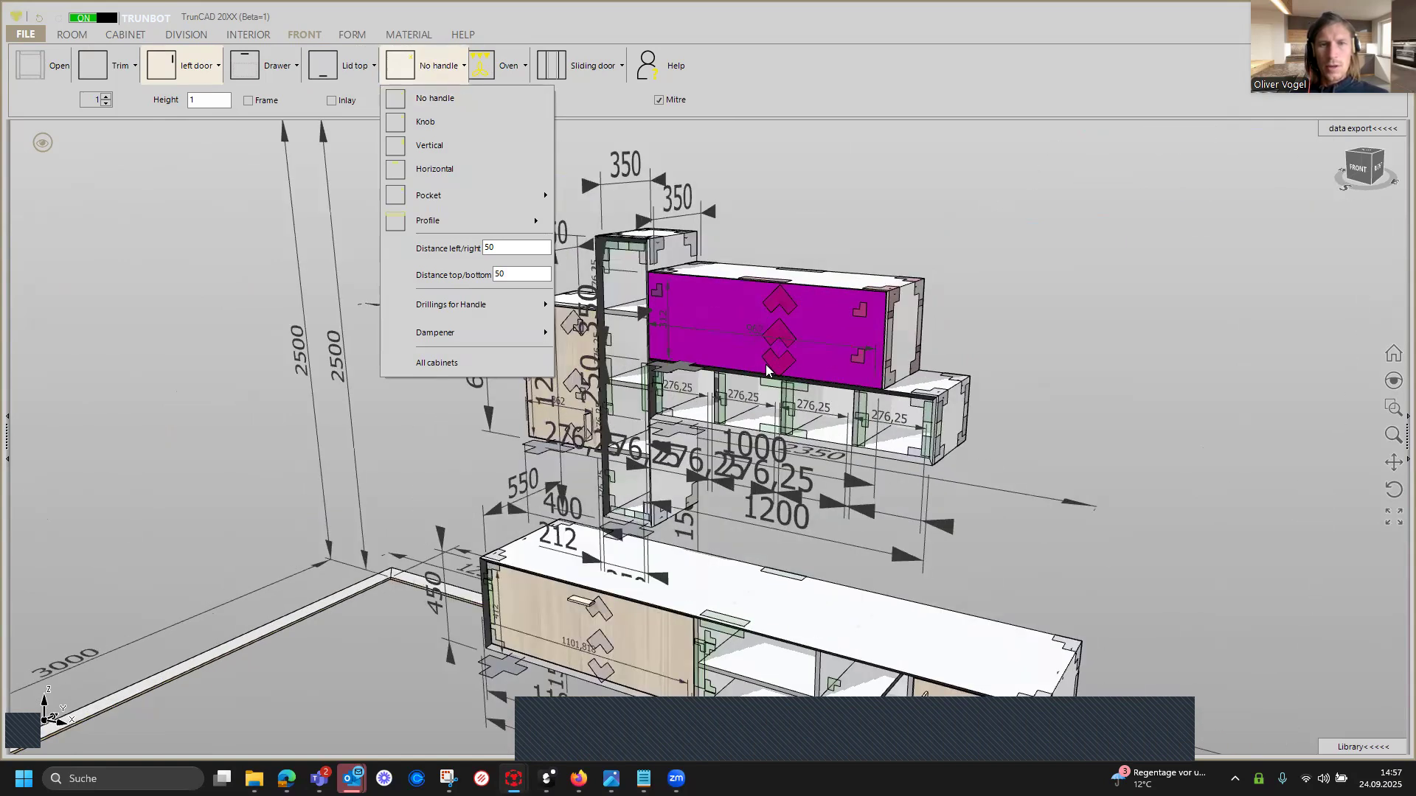
{"action": "scroll", "coordinate": [765, 364], "scroll_direction": "up", "scroll_amount": 2}
{"action": "left_click", "coordinate": [413, 123]}
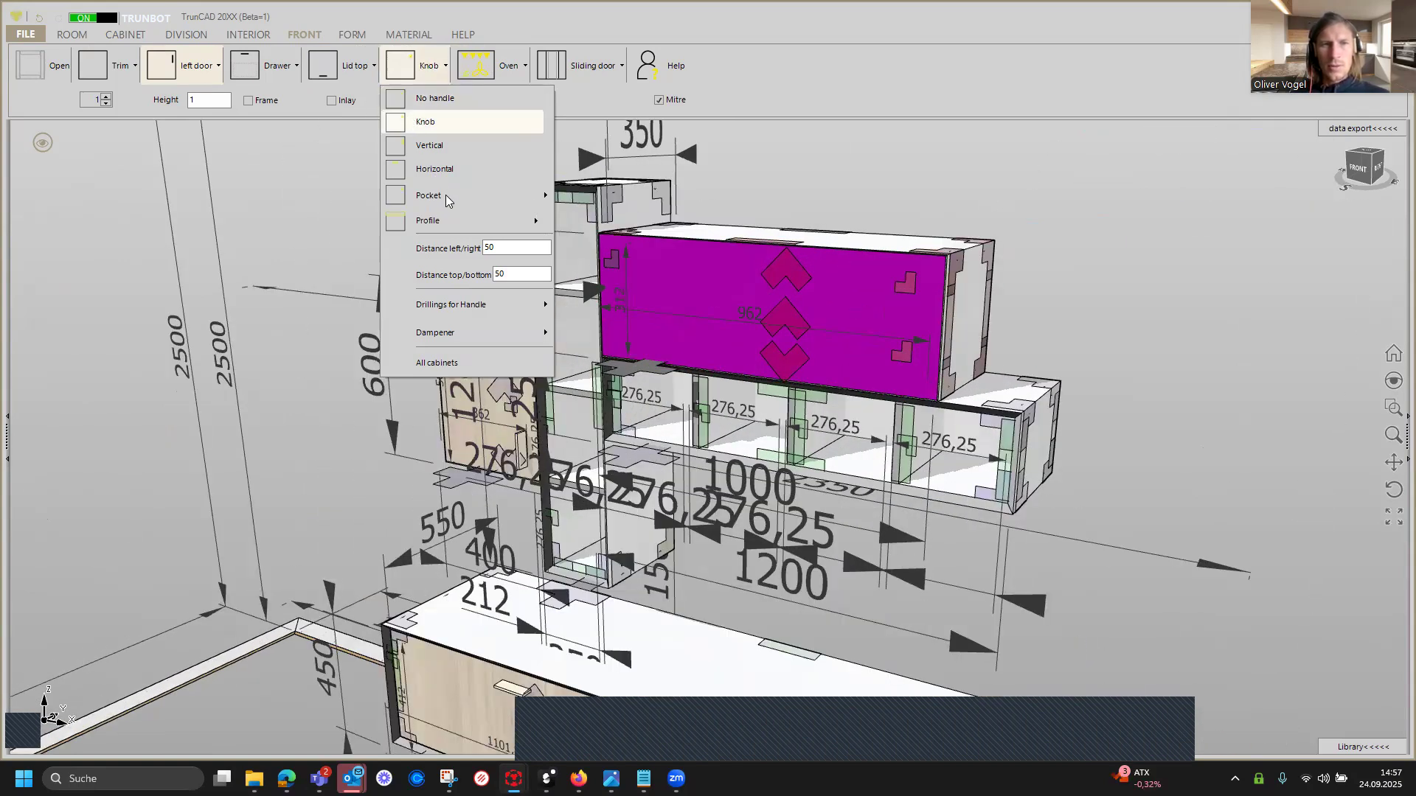
{"action": "mouse_move", "coordinate": [445, 195]}
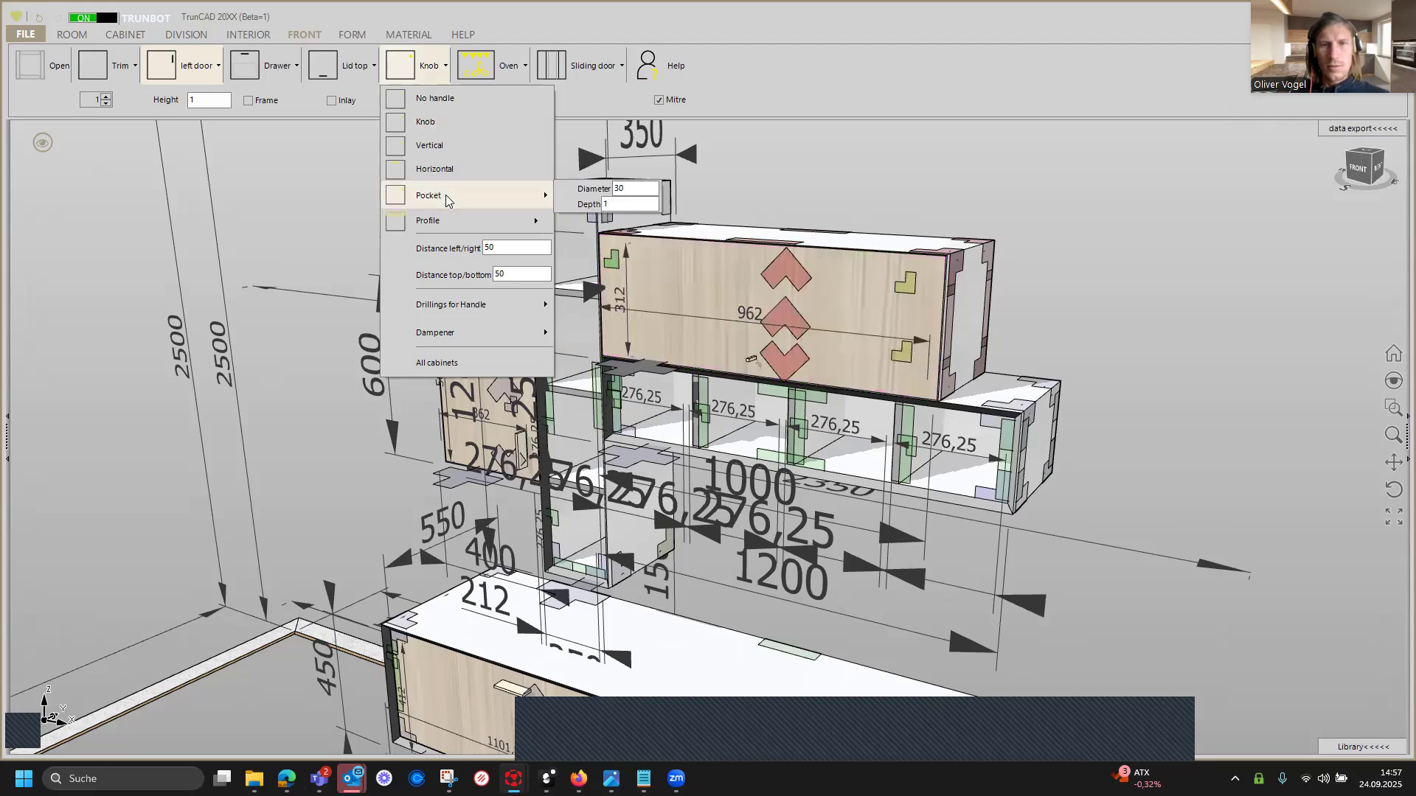
{"action": "left_click", "coordinate": [446, 195]}
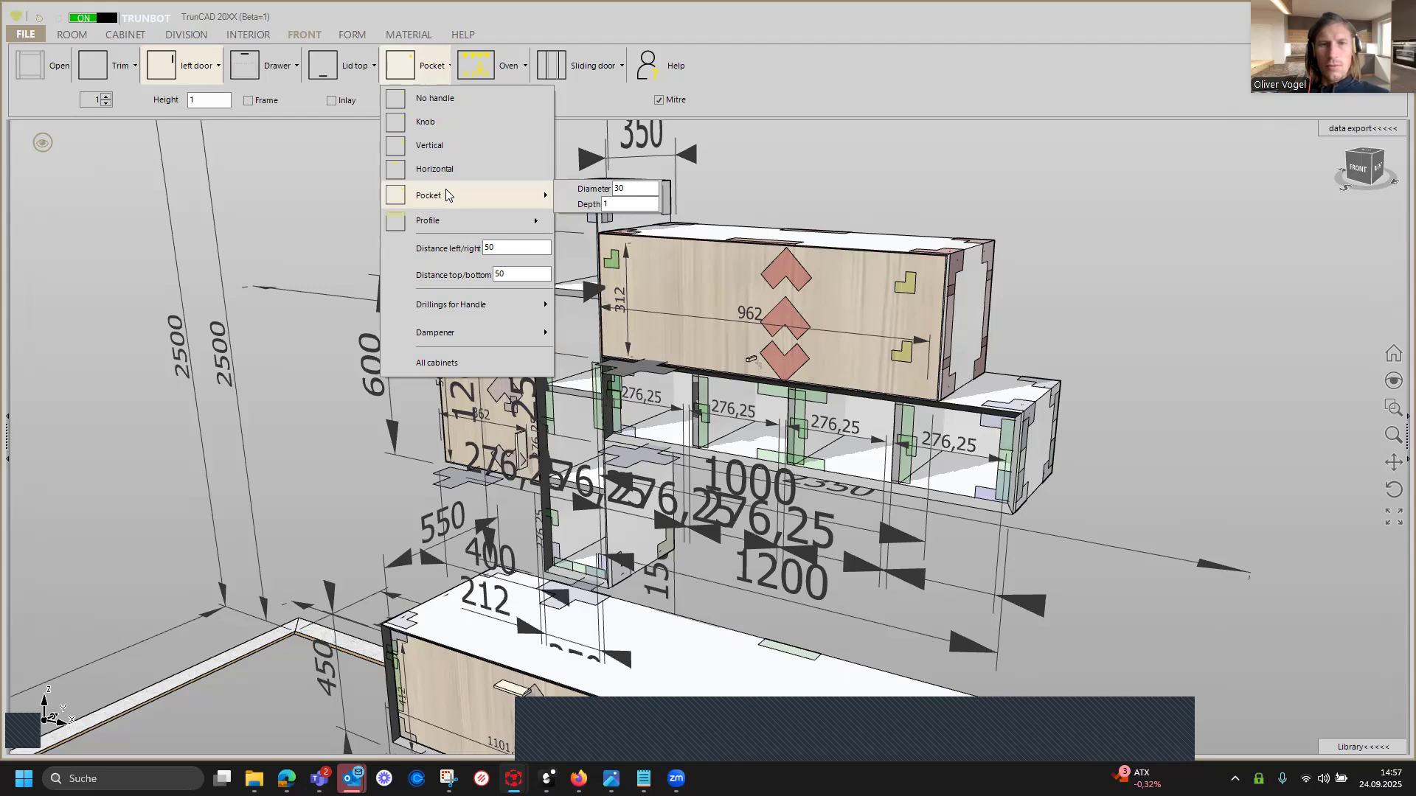
{"action": "left_click", "coordinate": [444, 100]}
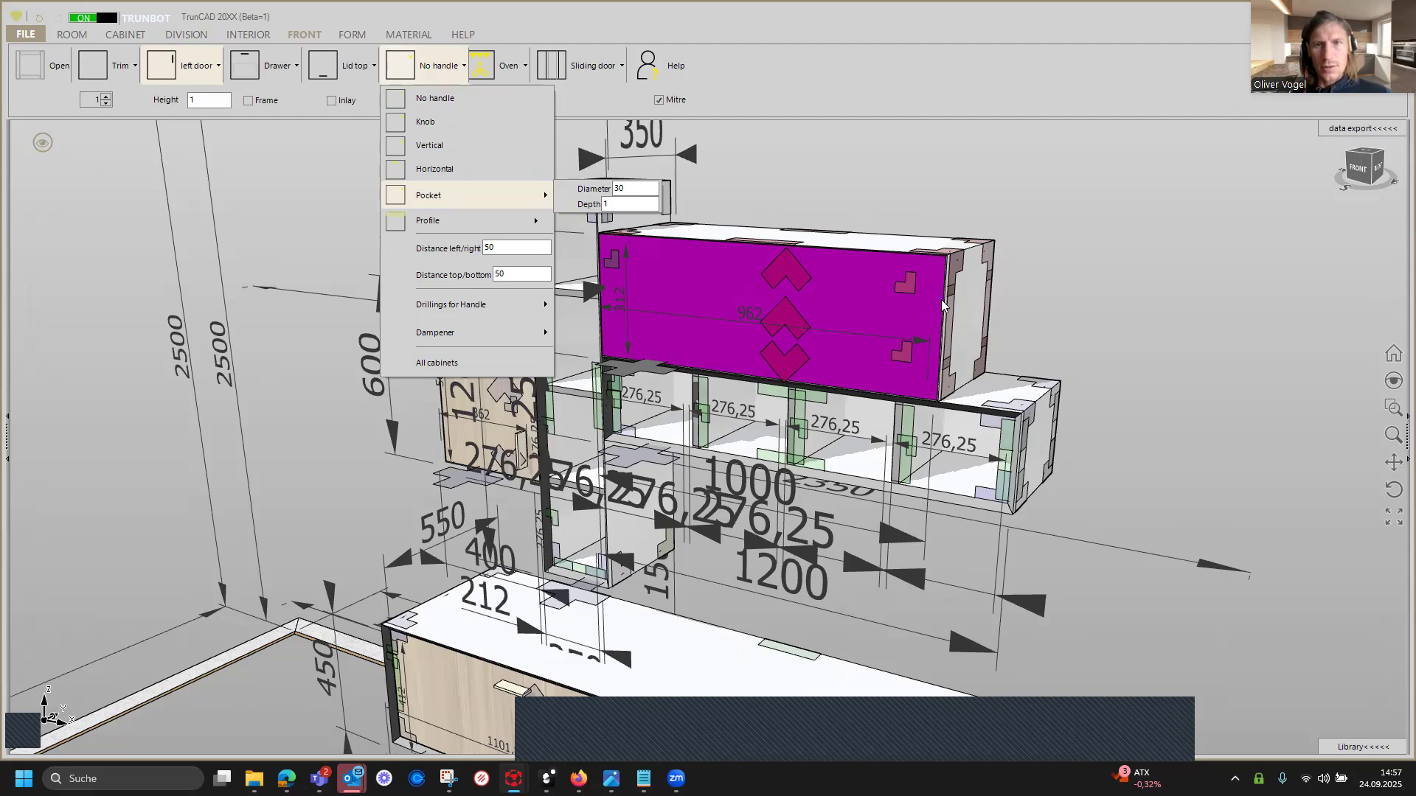
{"action": "scroll", "coordinate": [919, 284], "scroll_direction": "down", "scroll_amount": 5}
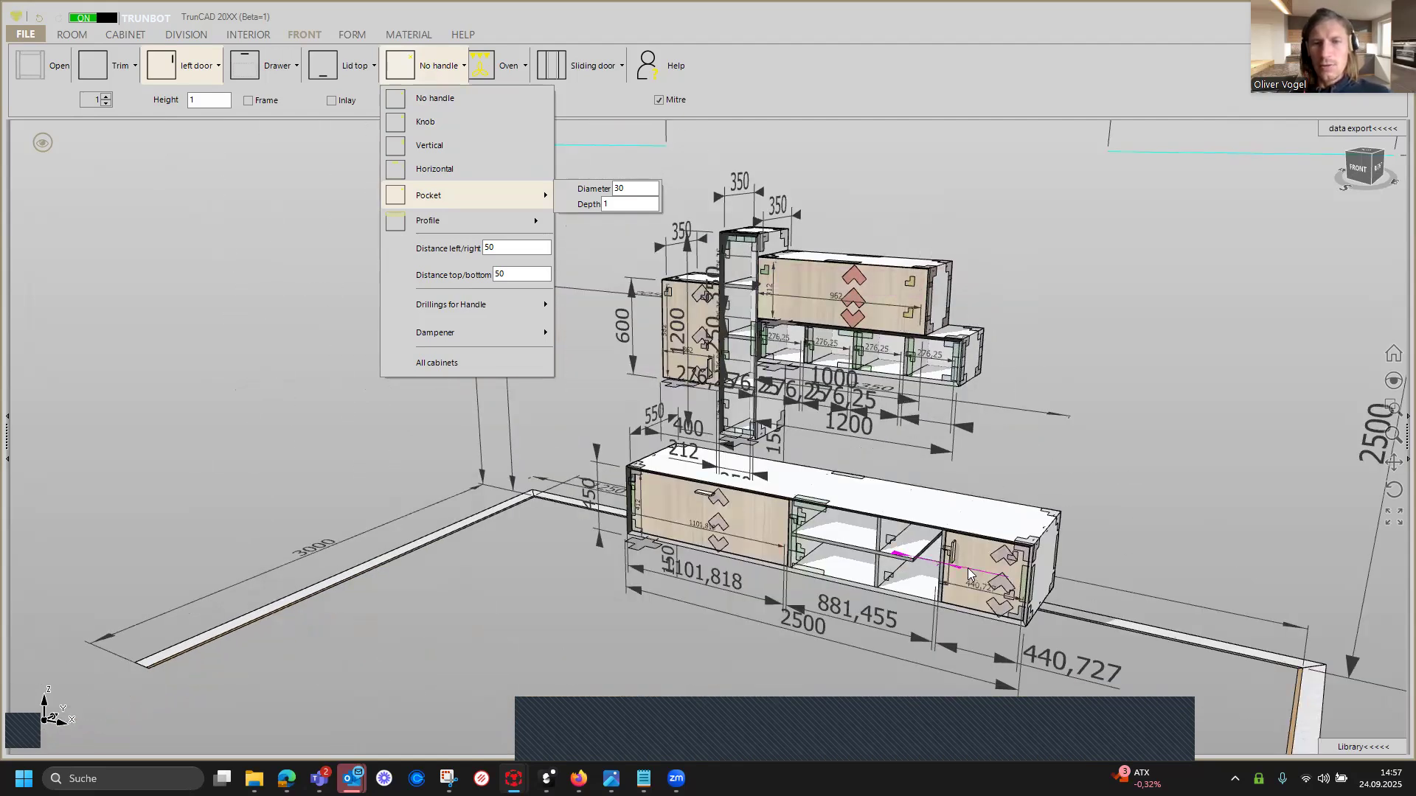
{"action": "scroll", "coordinate": [968, 574], "scroll_direction": "up", "scroll_amount": 2}
{"action": "scroll", "coordinate": [966, 568], "scroll_direction": "down", "scroll_amount": 2}
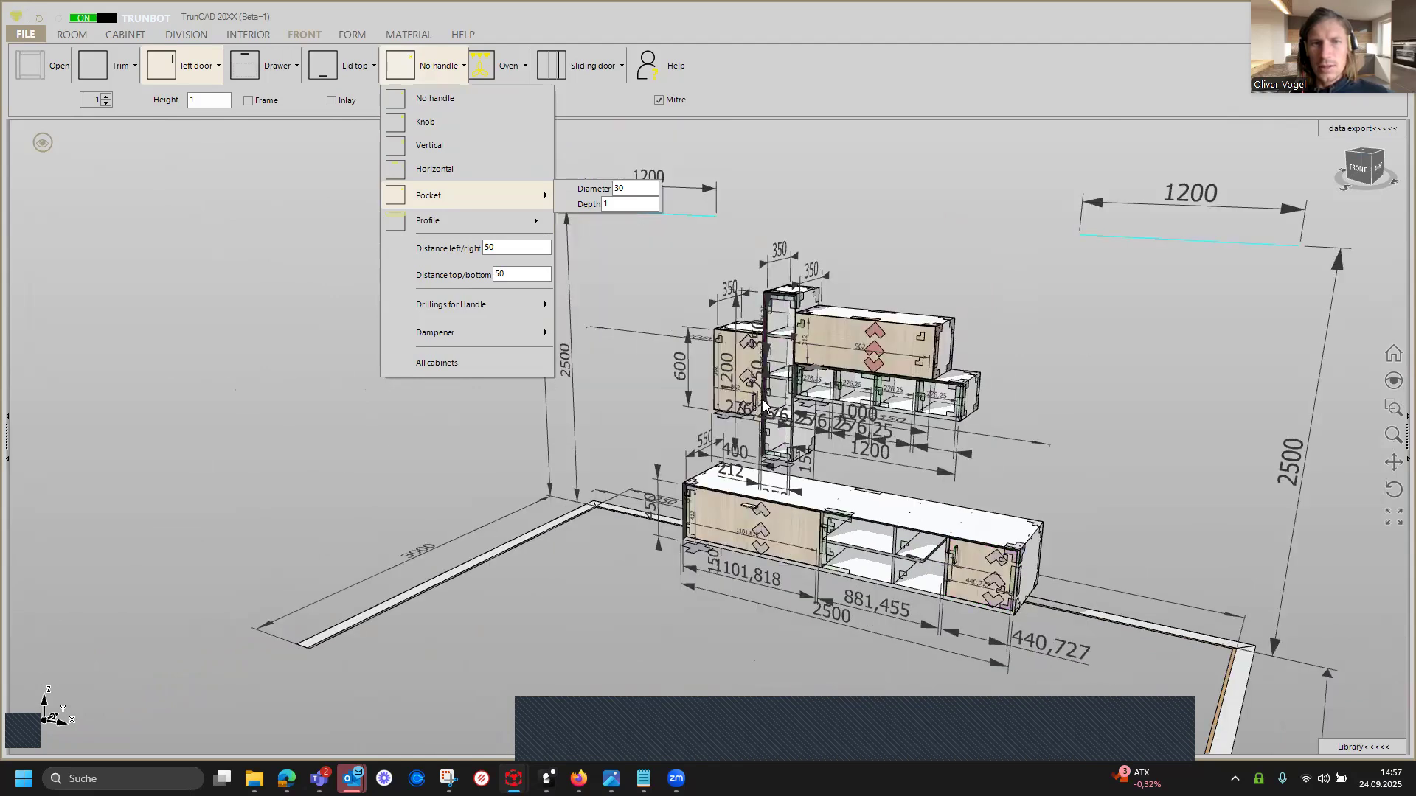
Apply the No handle setting to all cabinets, keeping cabinets 1 to 5 included.
{"action": "scroll", "coordinate": [747, 405], "scroll_direction": "up", "scroll_amount": 3}
{"action": "scroll", "coordinate": [746, 406], "scroll_direction": "up", "scroll_amount": 3}
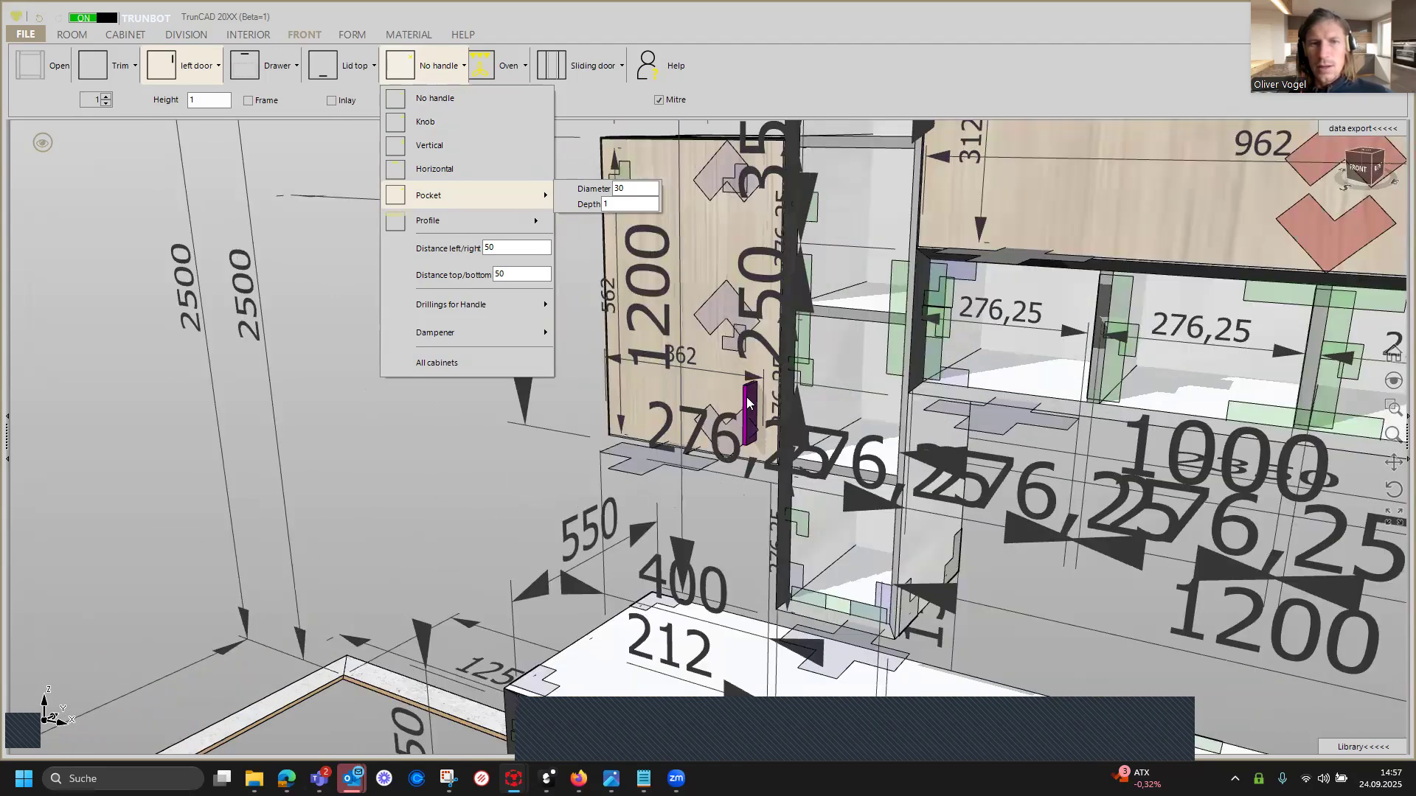
{"action": "scroll", "coordinate": [748, 402], "scroll_direction": "down", "scroll_amount": 4}
{"action": "scroll", "coordinate": [746, 402], "scroll_direction": "down", "scroll_amount": 2}
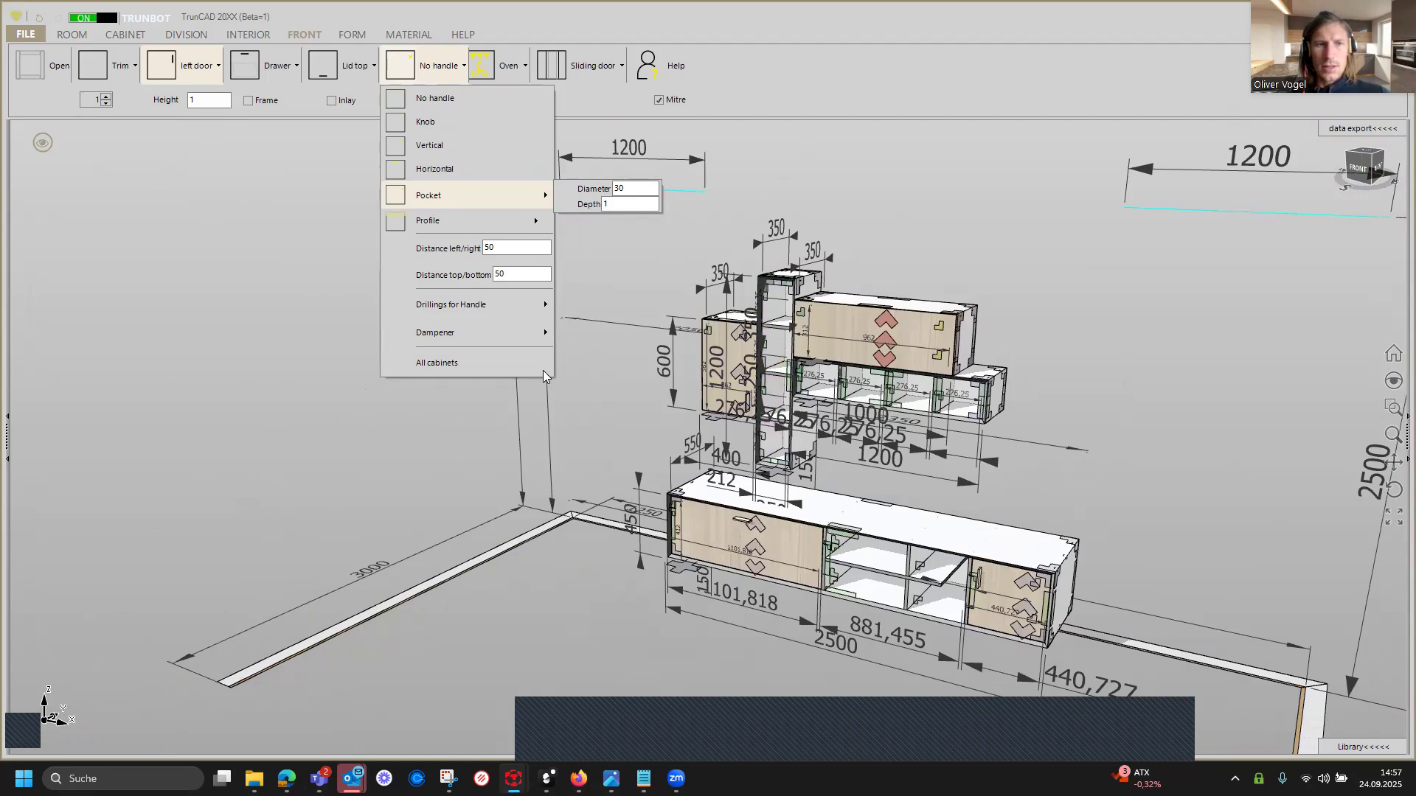
{"action": "left_click", "coordinate": [501, 365]}
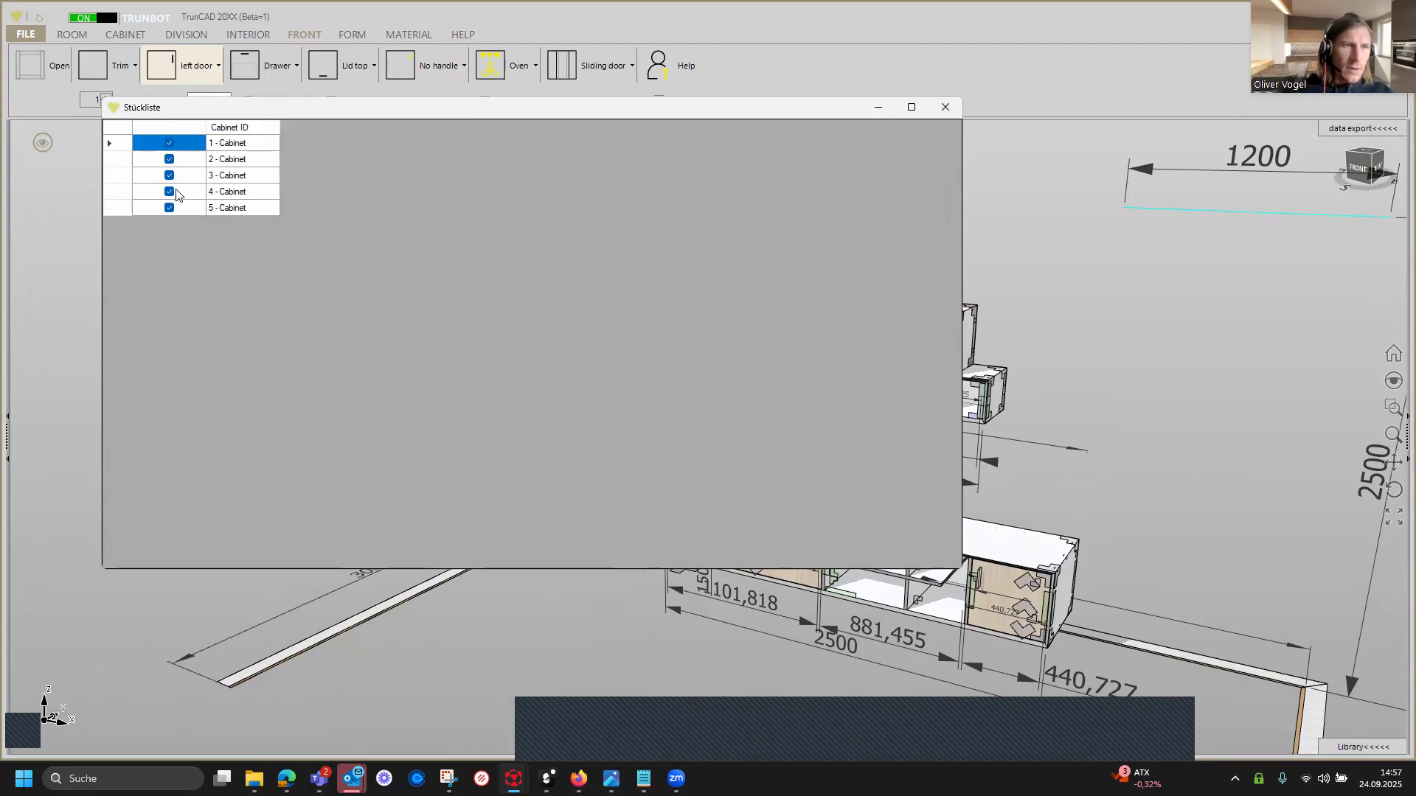
{"action": "left_click", "coordinate": [944, 108]}
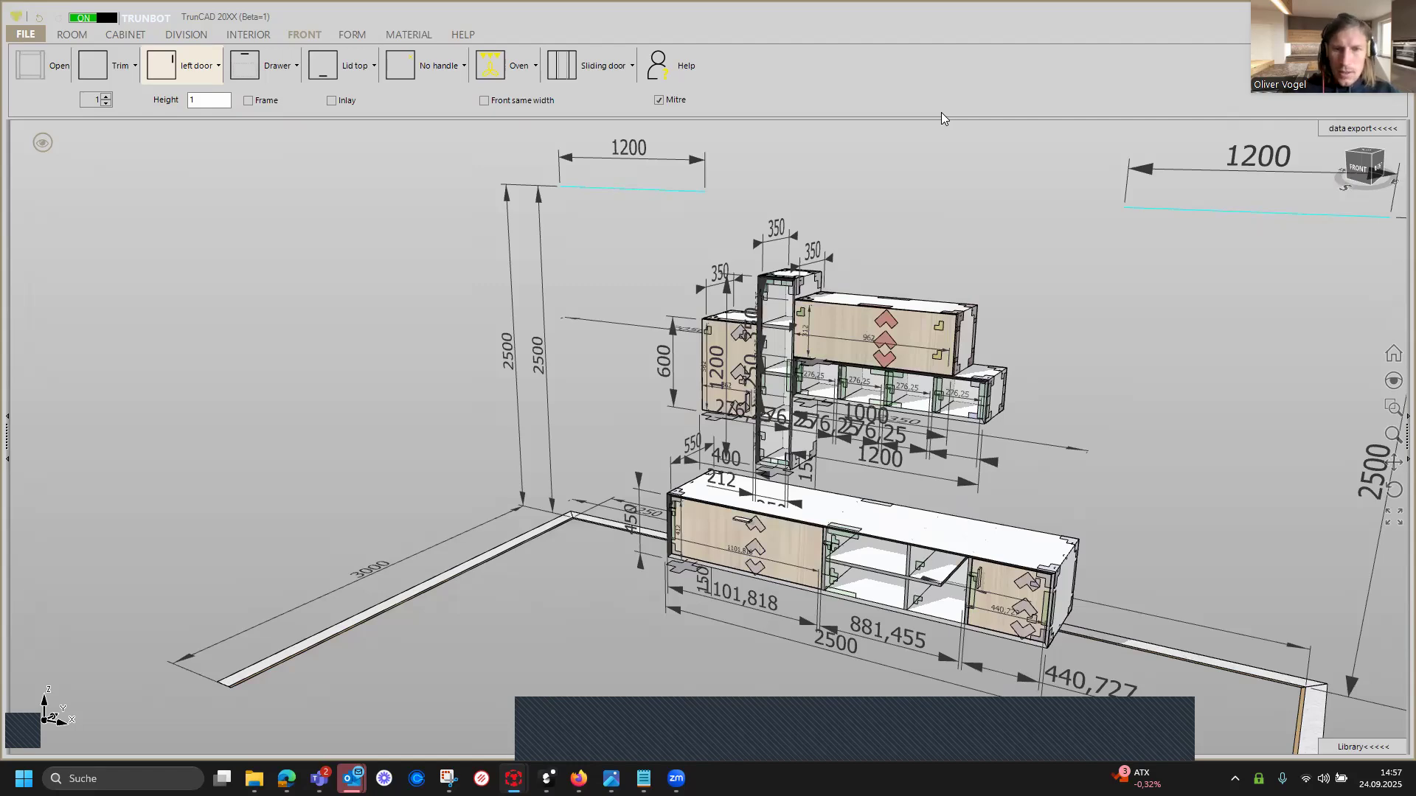
{"action": "left_click", "coordinate": [994, 605]}
Hide the front opening symbols, dimensions and fitting symbols on the wall unit and lowboard.
{"action": "scroll", "coordinate": [994, 600], "scroll_direction": "down", "scroll_amount": 5}
{"action": "middle_click_drag", "start_coordinate": [1032, 525], "coordinate": [793, 483]}
{"action": "scroll", "coordinate": [799, 477], "scroll_direction": "up", "scroll_amount": 2}
{"action": "scroll", "coordinate": [798, 478], "scroll_direction": "up", "scroll_amount": 1}
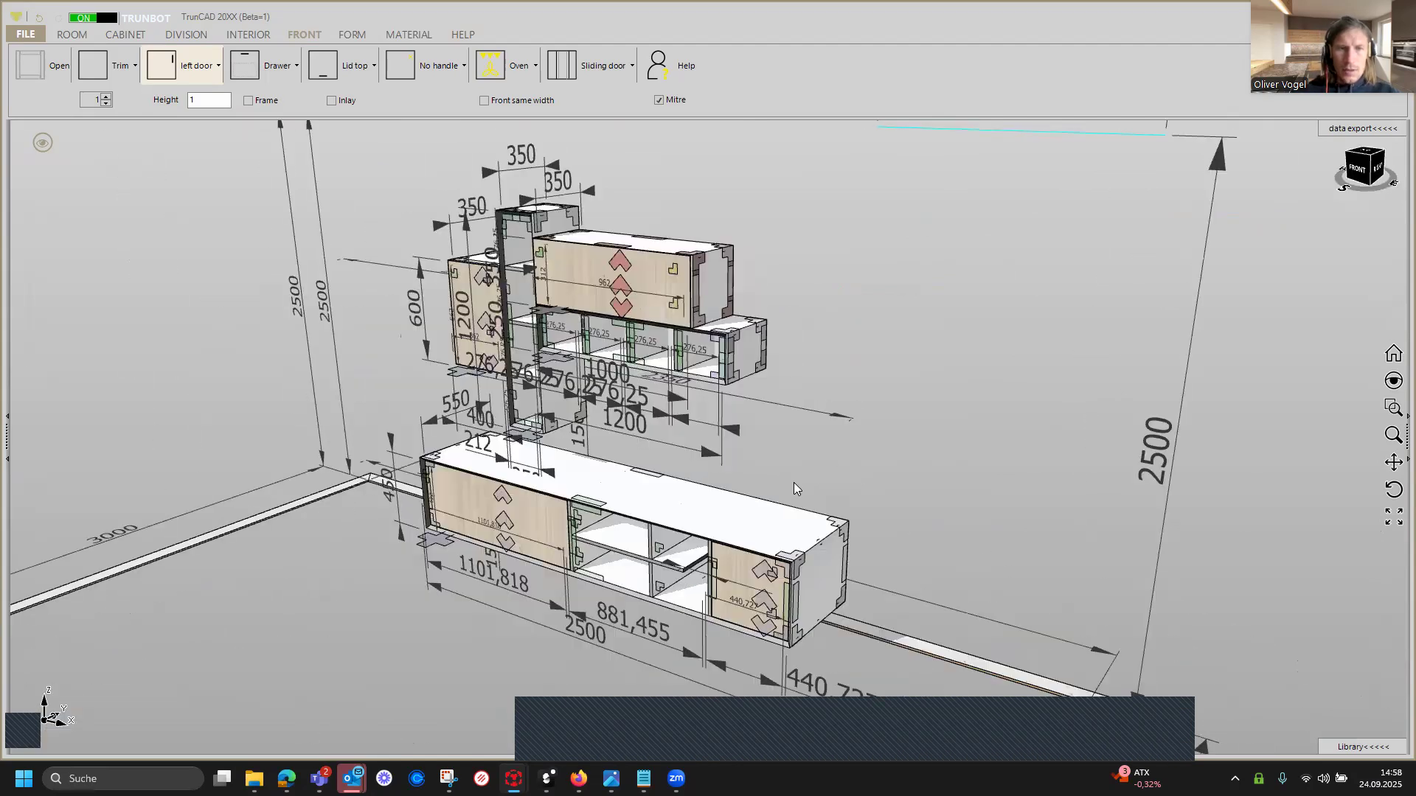
{"action": "left_click", "coordinate": [41, 145]}
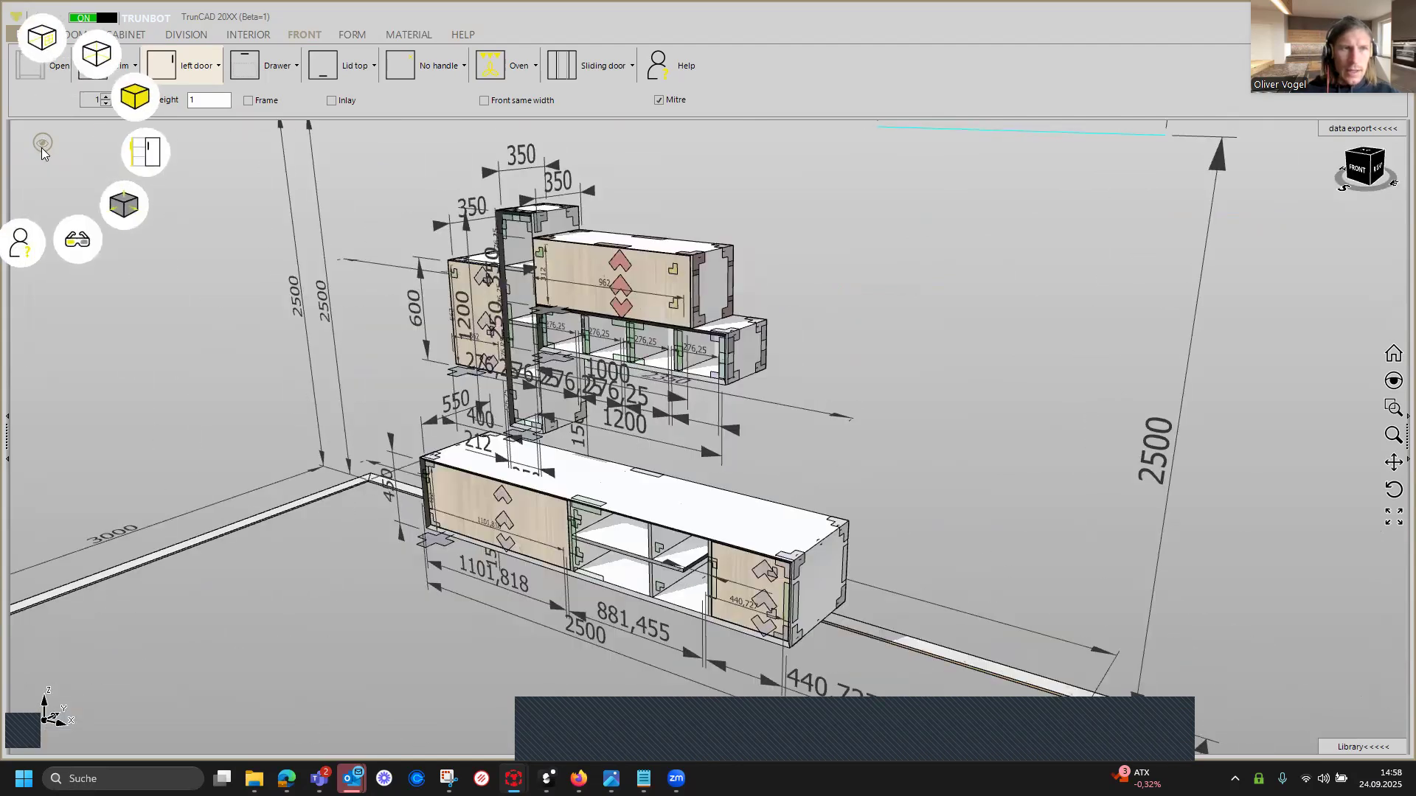
{"action": "left_click", "coordinate": [122, 207]}
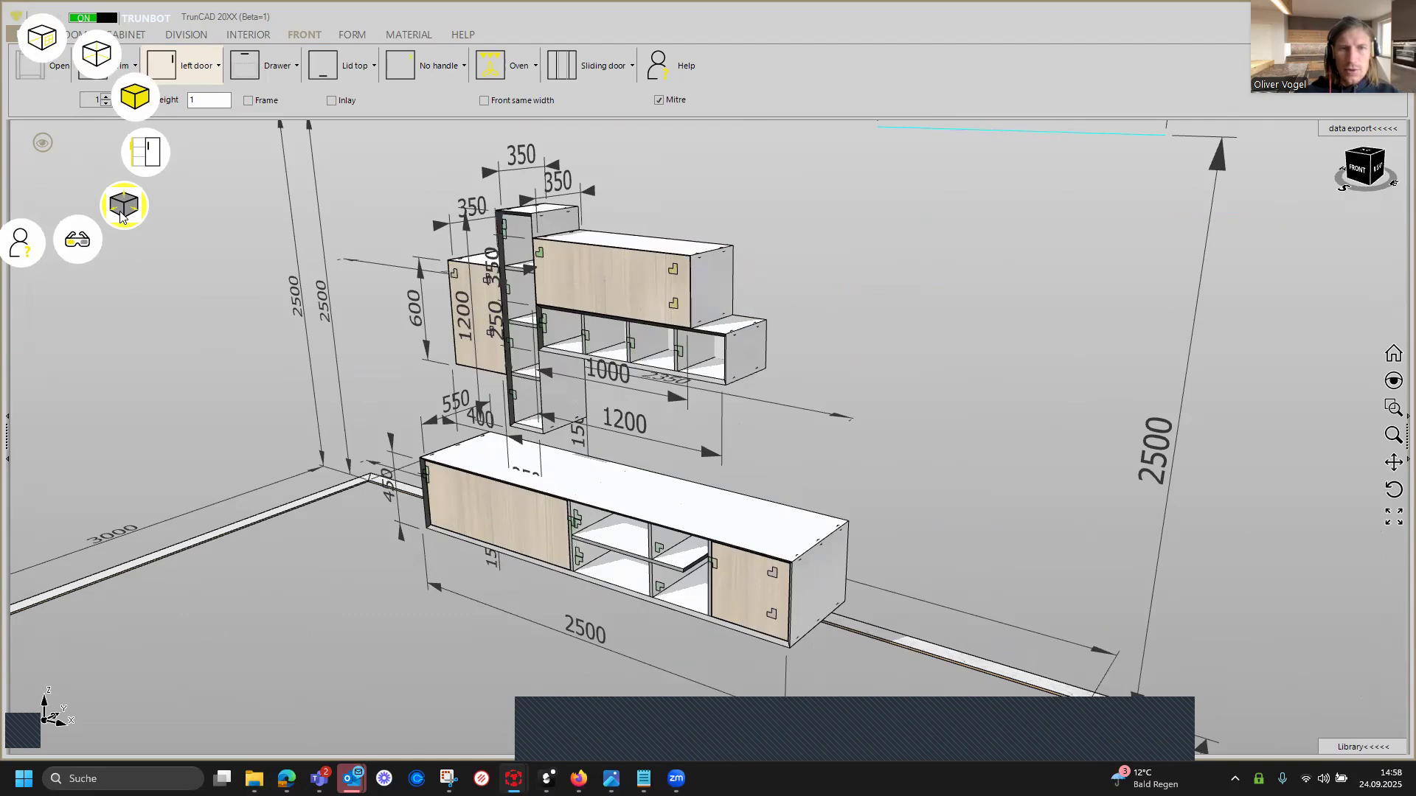
{"action": "left_click", "coordinate": [122, 214]}
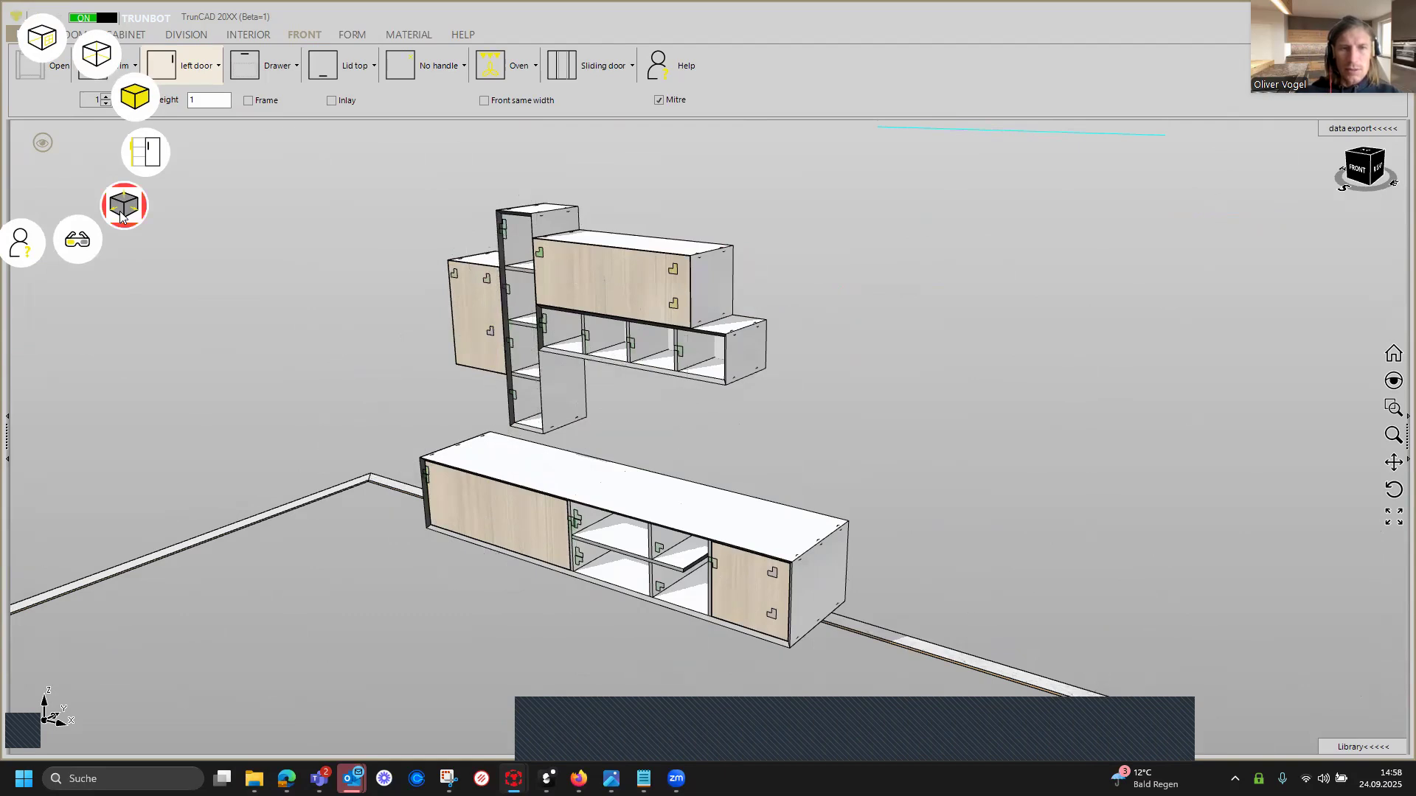
{"action": "left_click", "coordinate": [122, 213]}
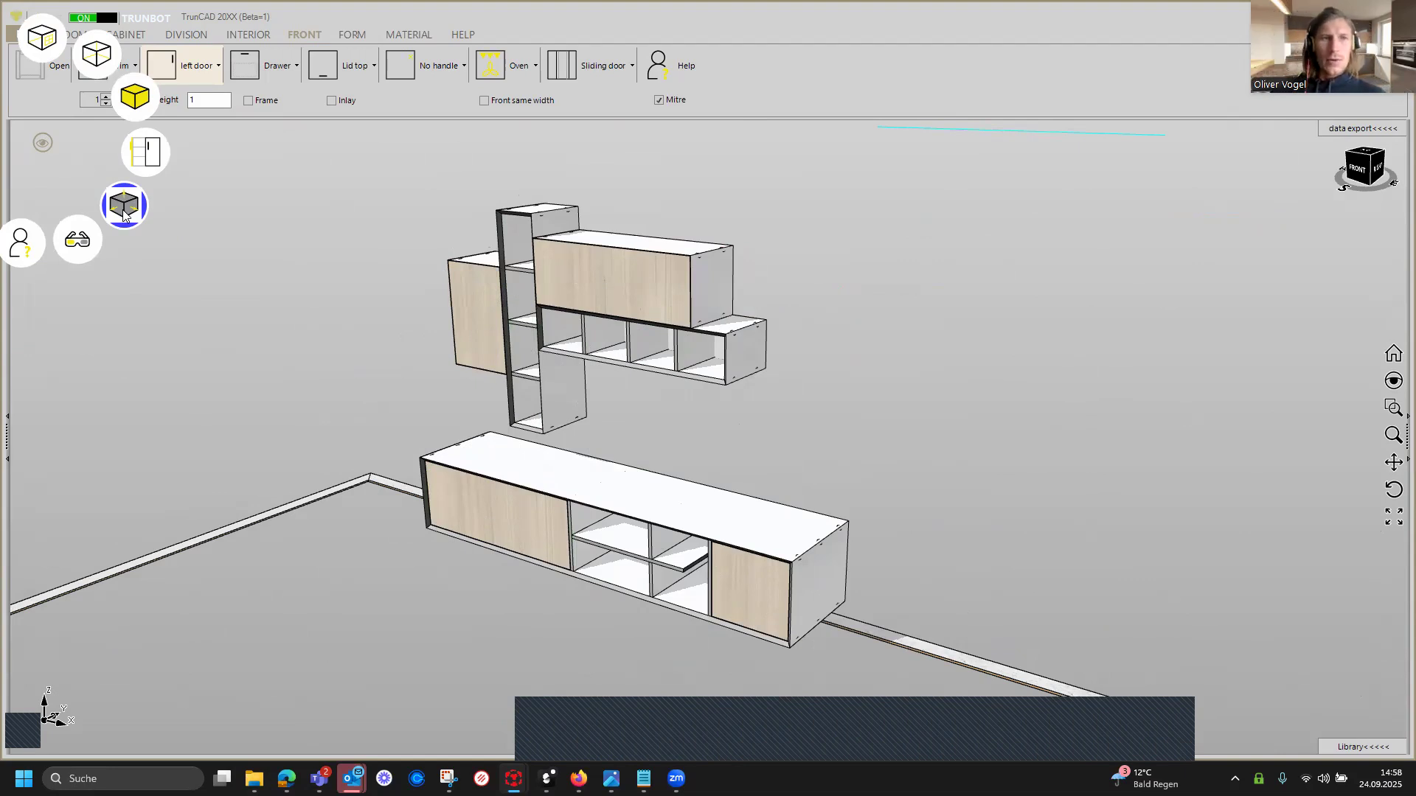
Switch the model display to textured surfaces without edge lines.
{"action": "left_click", "coordinate": [133, 109]}
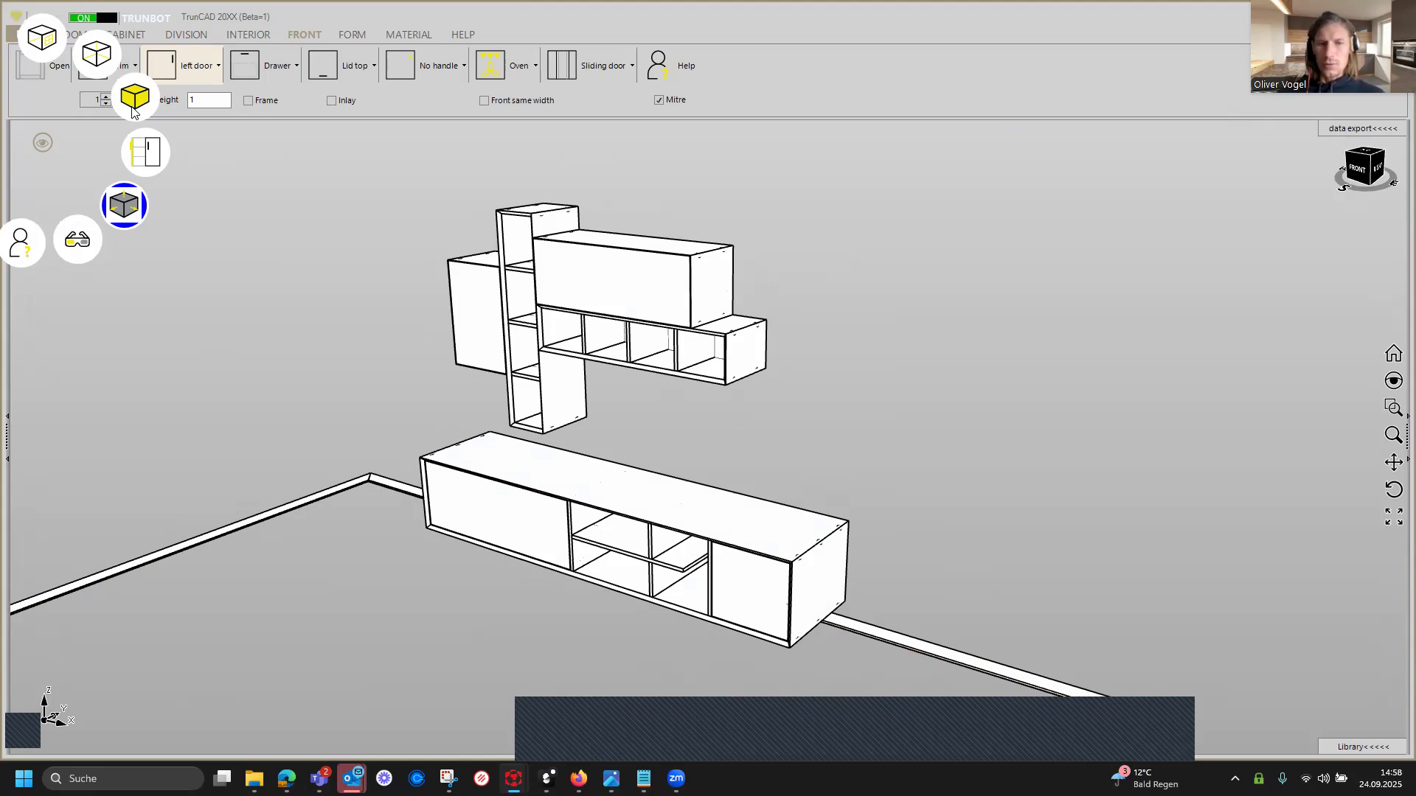
{"action": "left_click", "coordinate": [132, 109]}
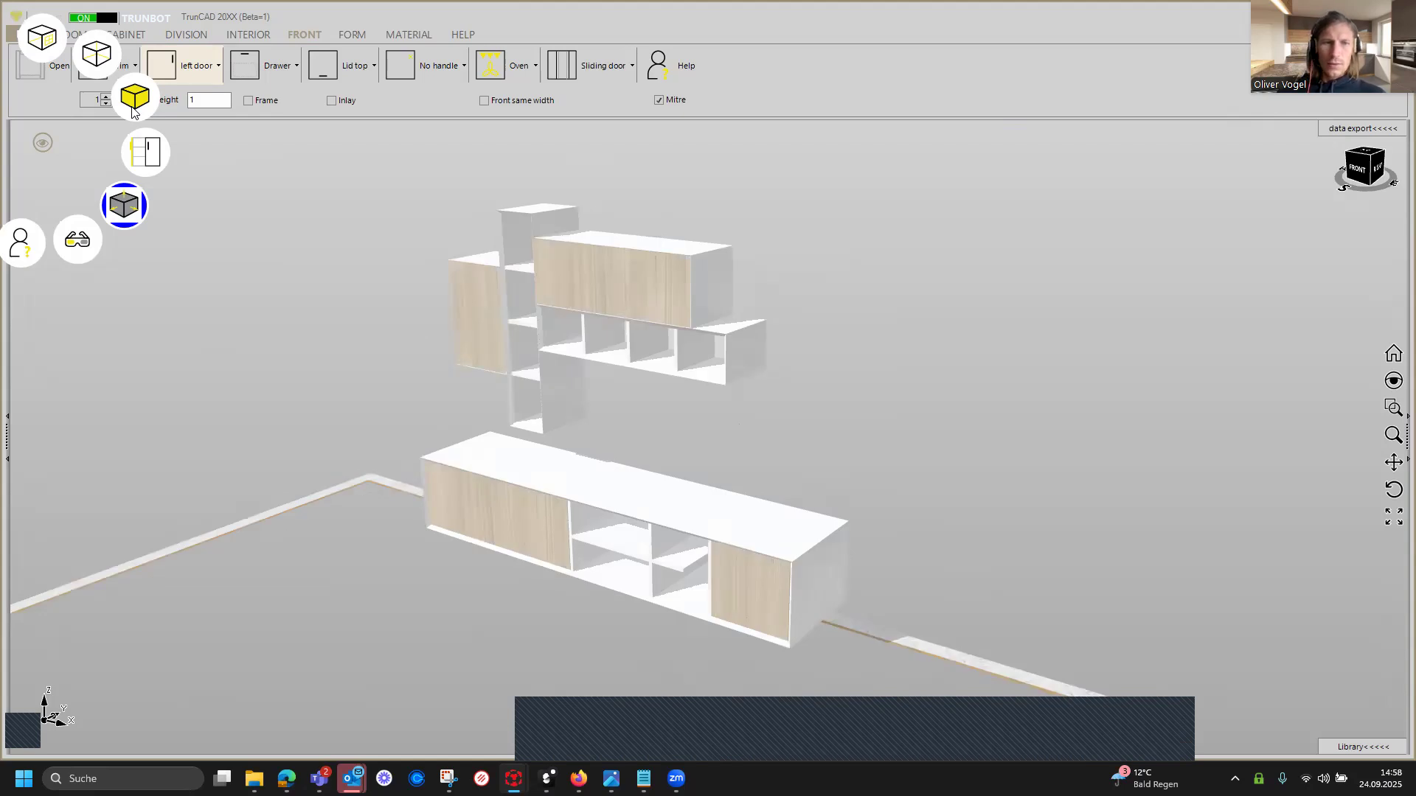
{"action": "mouse_move", "coordinate": [797, 375]}
{"action": "middle_mouse_down"}
{"action": "mouse_move", "coordinate": [838, 370]}
{"action": "mouse_move", "coordinate": [783, 396]}
{"action": "middle_mouse_up"}
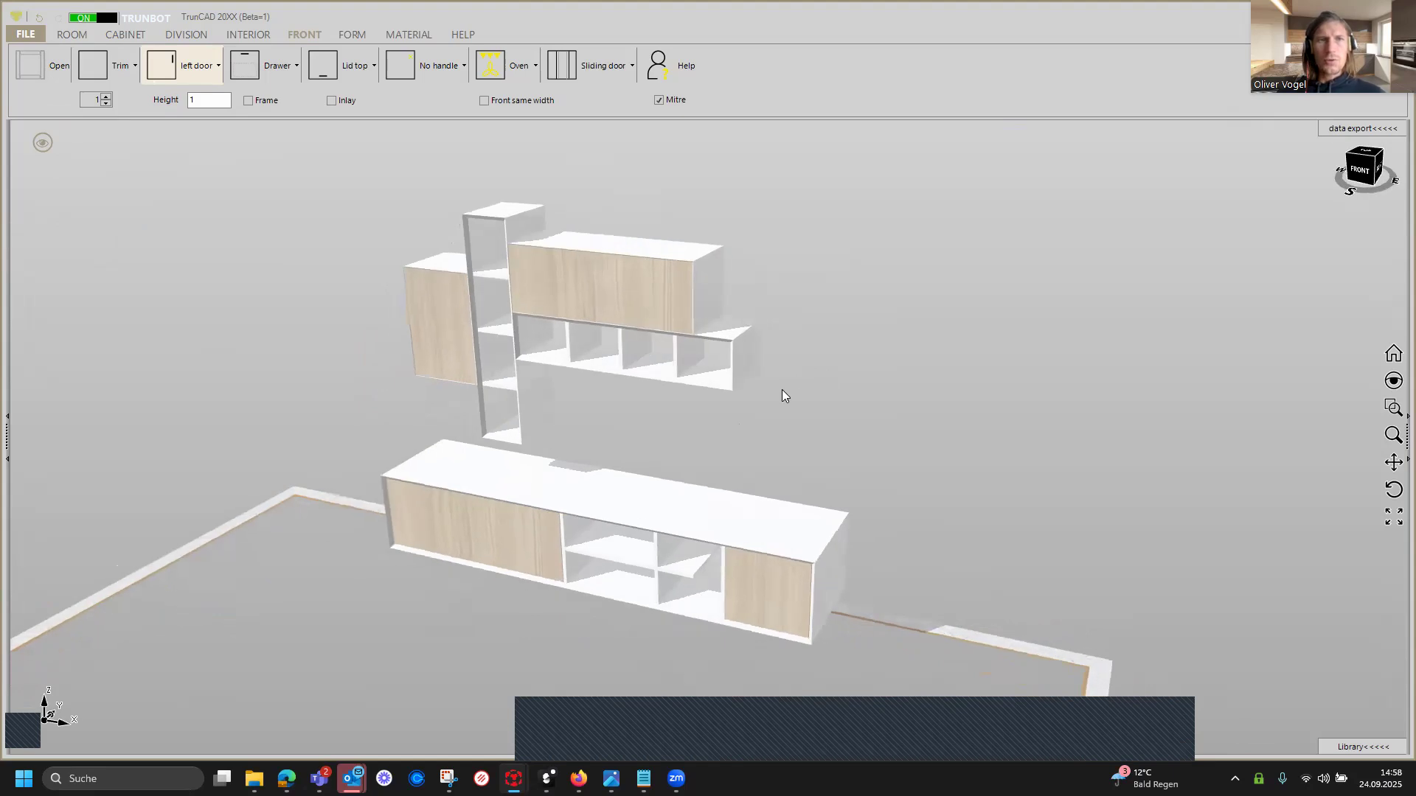
Browse the material library for board decors suitable for the cabinets.
{"action": "left_click", "coordinate": [397, 36]}
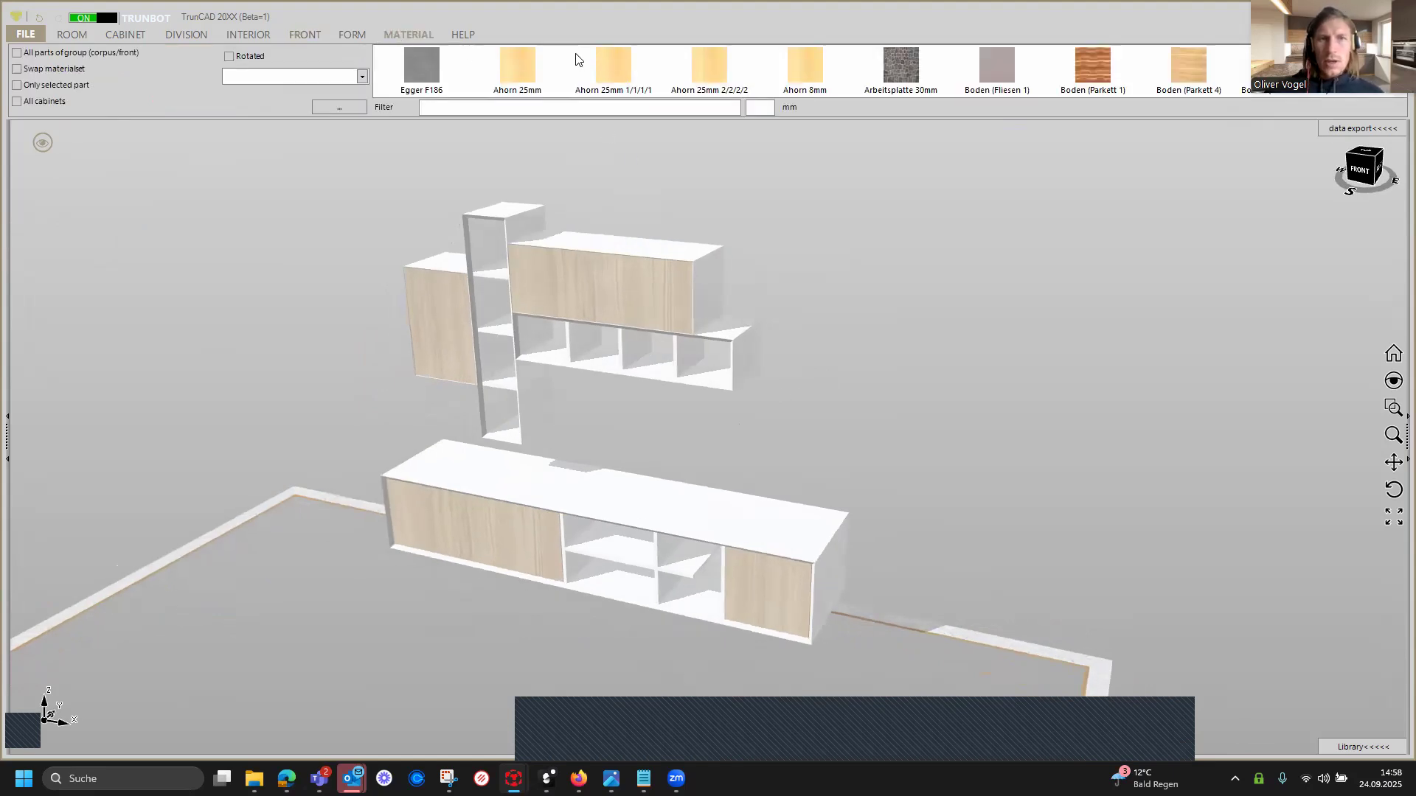
{"action": "left_click", "coordinate": [660, 108]}
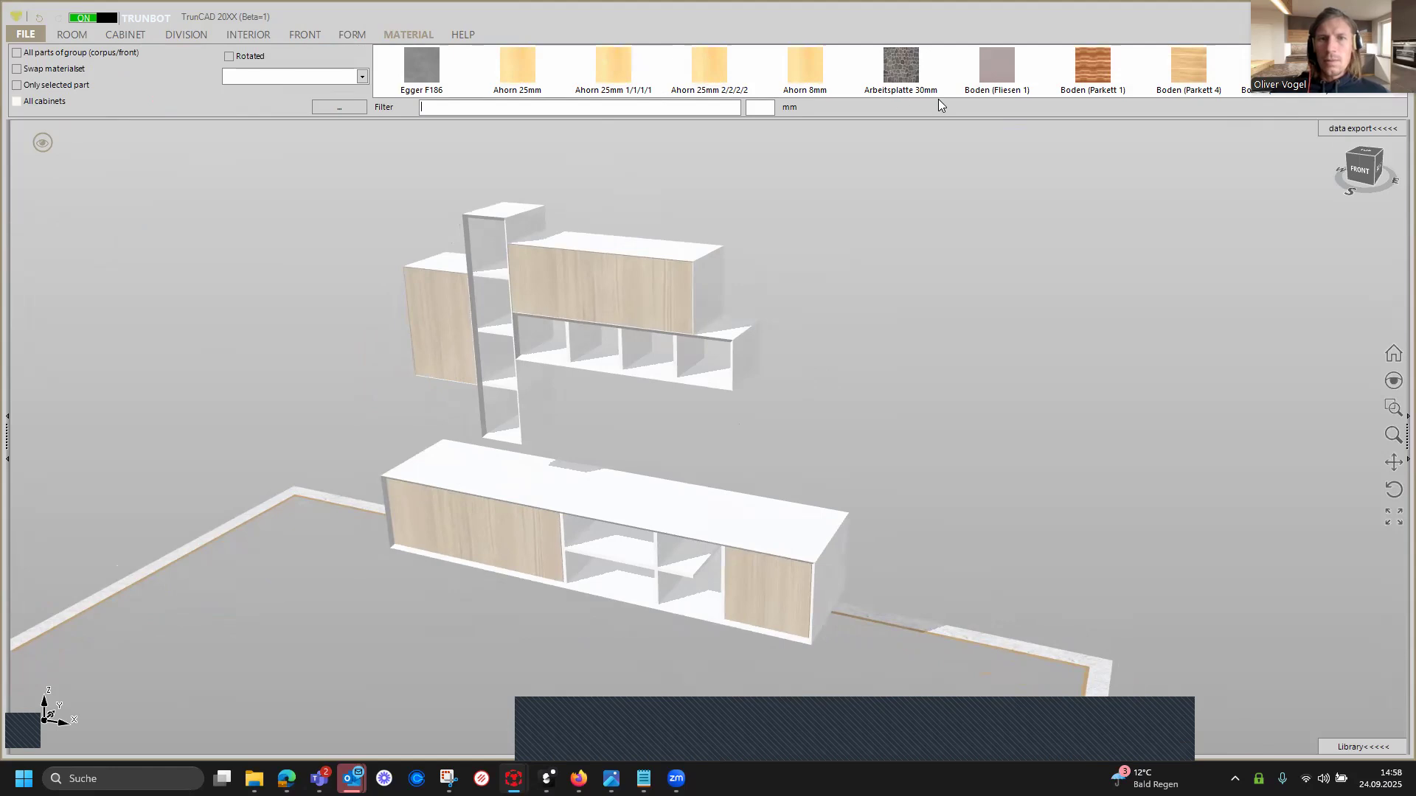
{"action": "scroll", "coordinate": [891, 72], "scroll_direction": "down", "scroll_amount": 3}
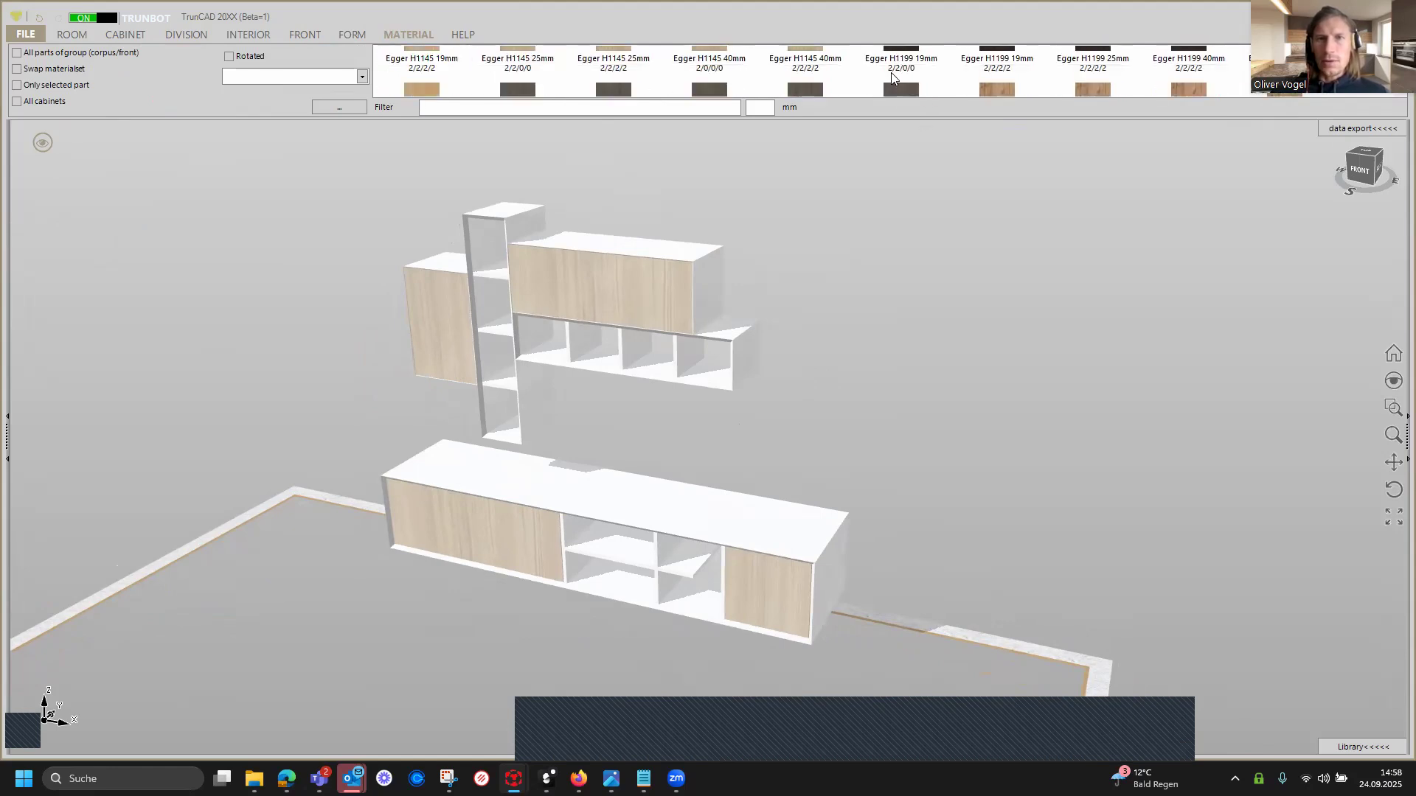
{"action": "scroll", "coordinate": [891, 72], "scroll_direction": "down", "scroll_amount": 2}
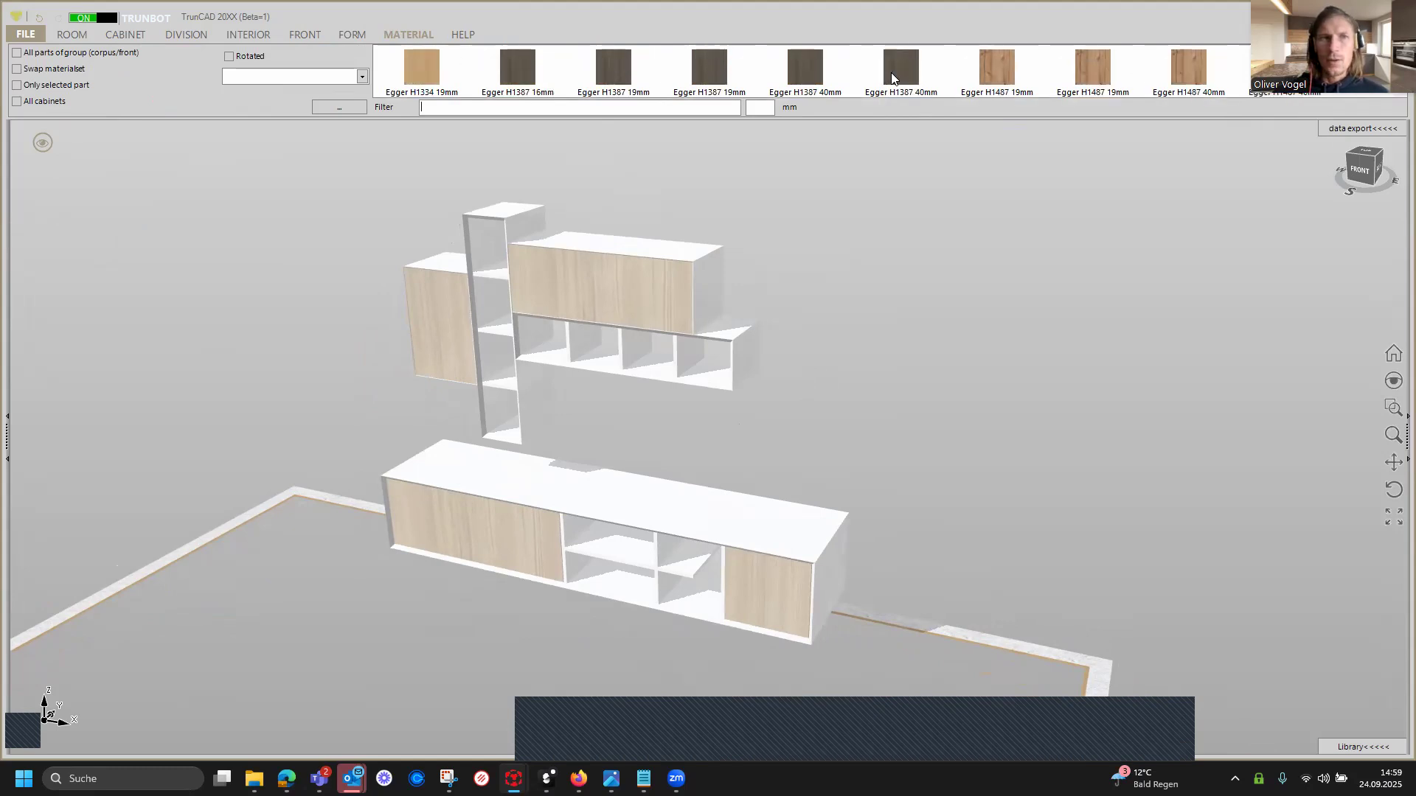
{"action": "scroll", "coordinate": [891, 78], "scroll_direction": "down", "scroll_amount": 1}
{"action": "scroll", "coordinate": [891, 79], "scroll_direction": "down", "scroll_amount": 4}
{"action": "scroll", "coordinate": [890, 79], "scroll_direction": "up", "scroll_amount": 5}
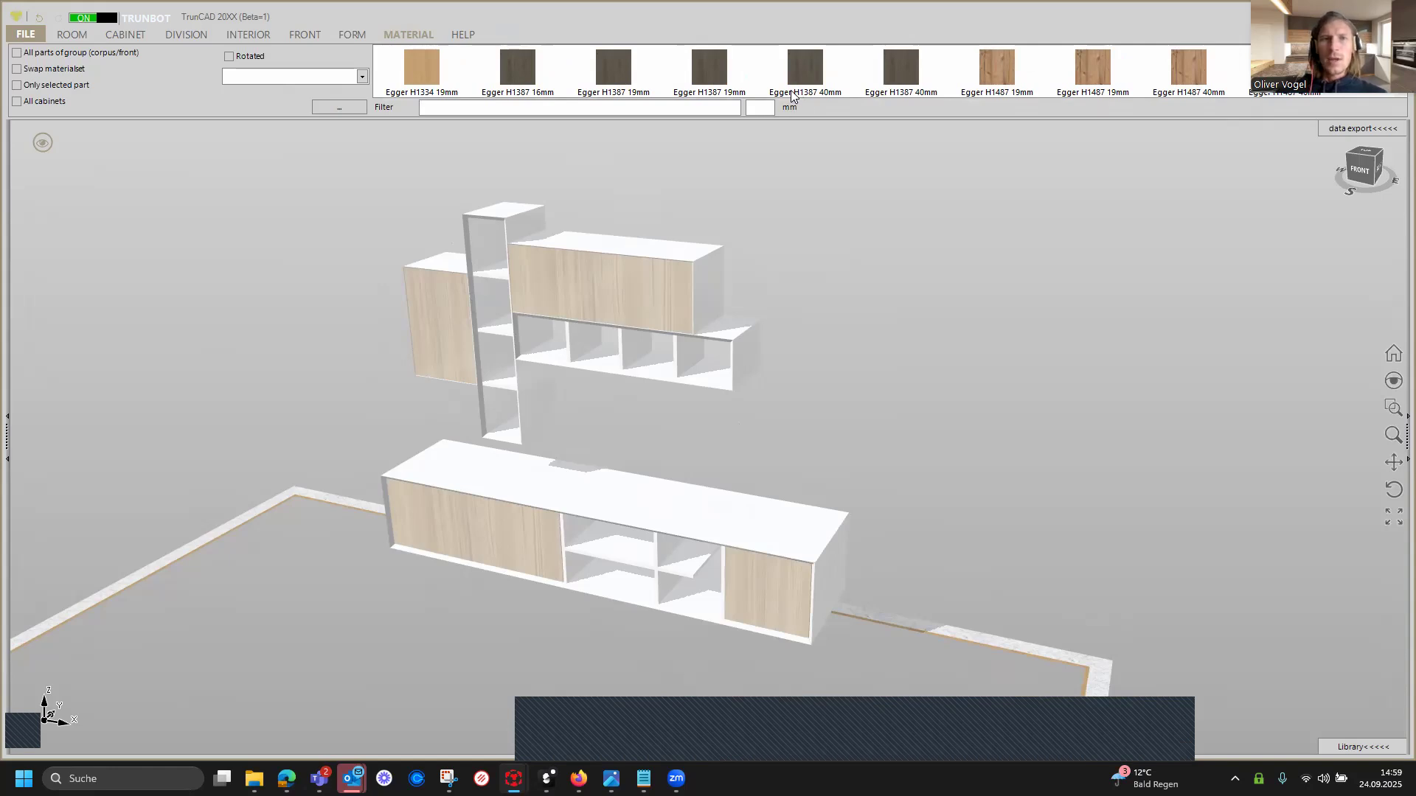
{"action": "scroll", "coordinate": [775, 80], "scroll_direction": "down", "scroll_amount": 1}
{"action": "scroll", "coordinate": [774, 79], "scroll_direction": "down", "scroll_amount": 1}
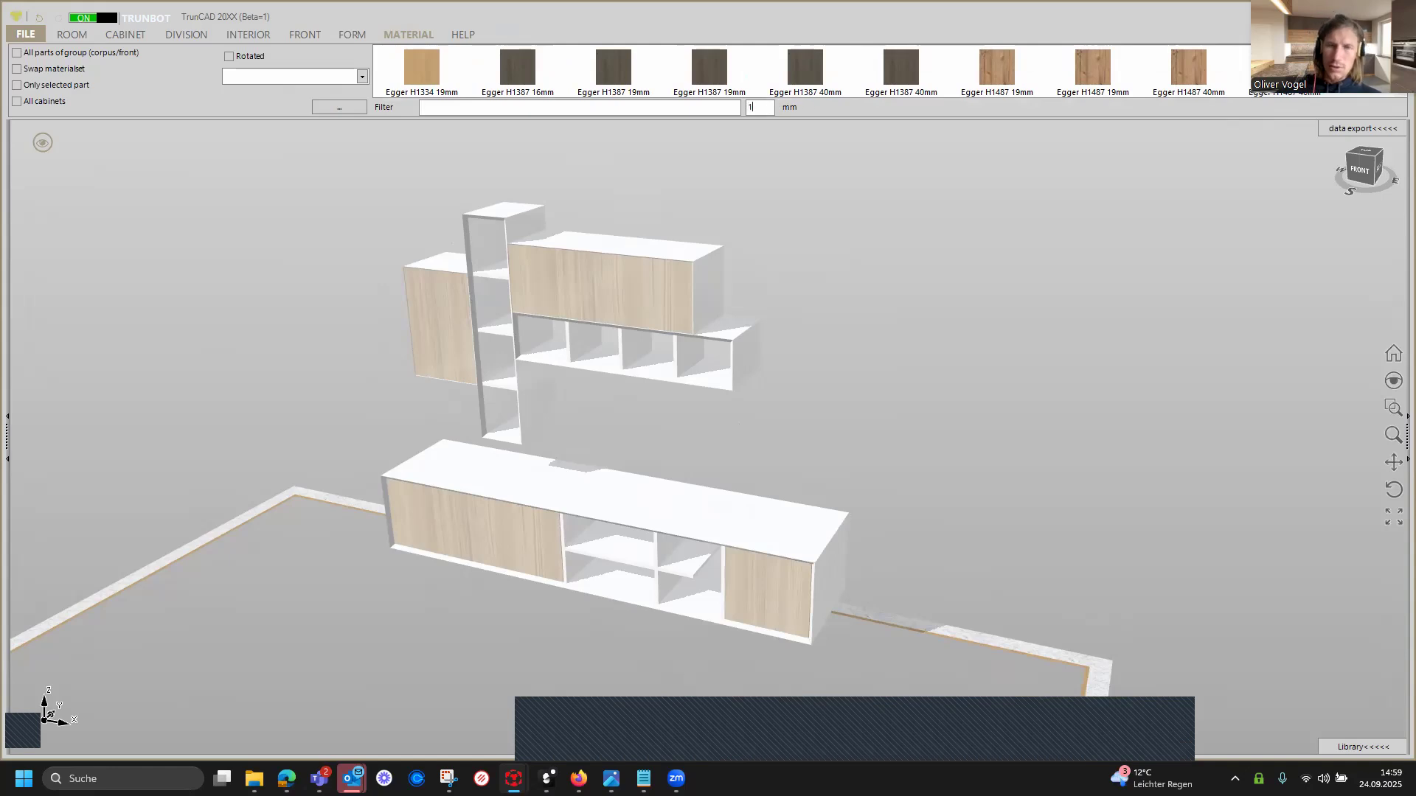
Filter the material library by a board thickness of 19 mm.
{"action": "type", "text": "19"}
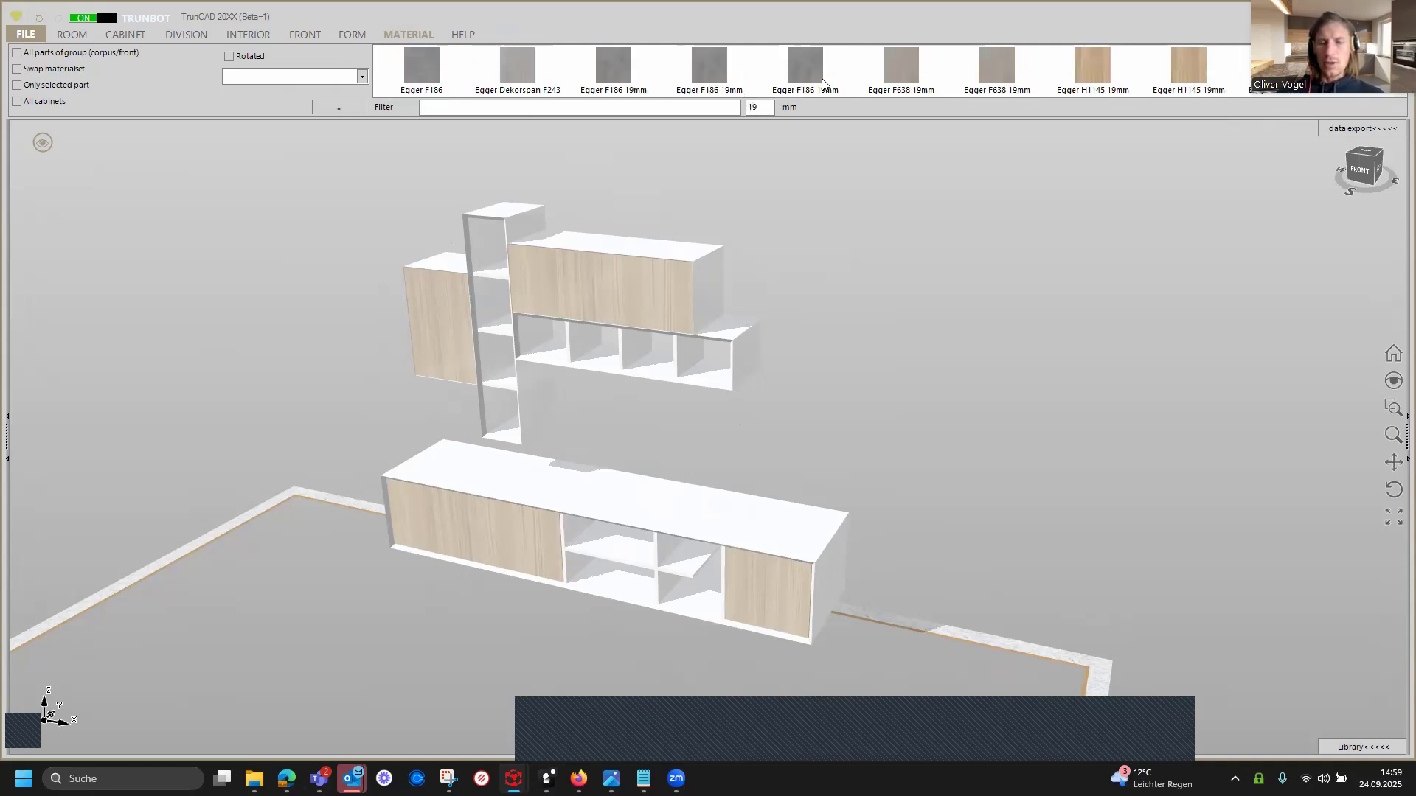
{"action": "key", "text": "BackSpace"}
{"action": "type", "text": "8"}
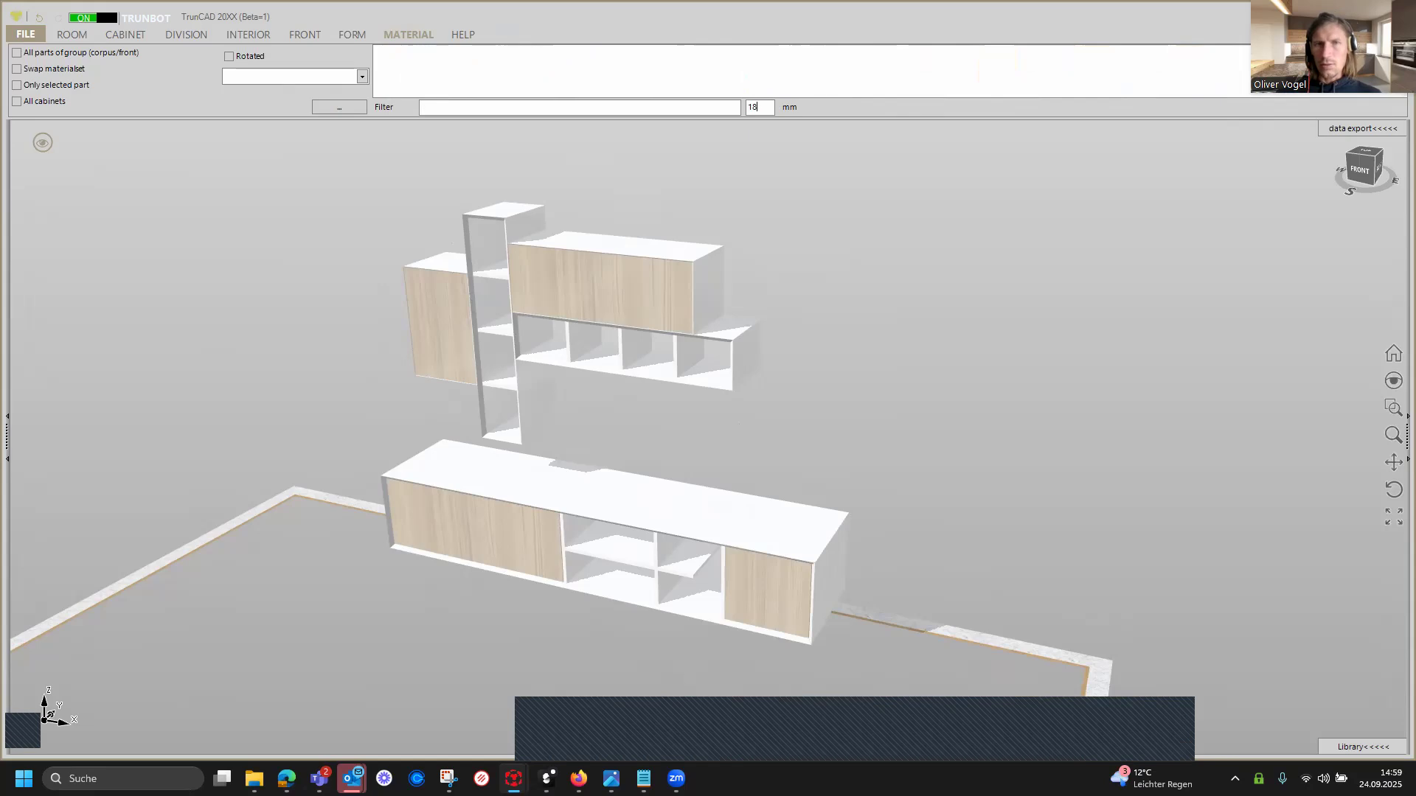
{"action": "type", "text": "9"}
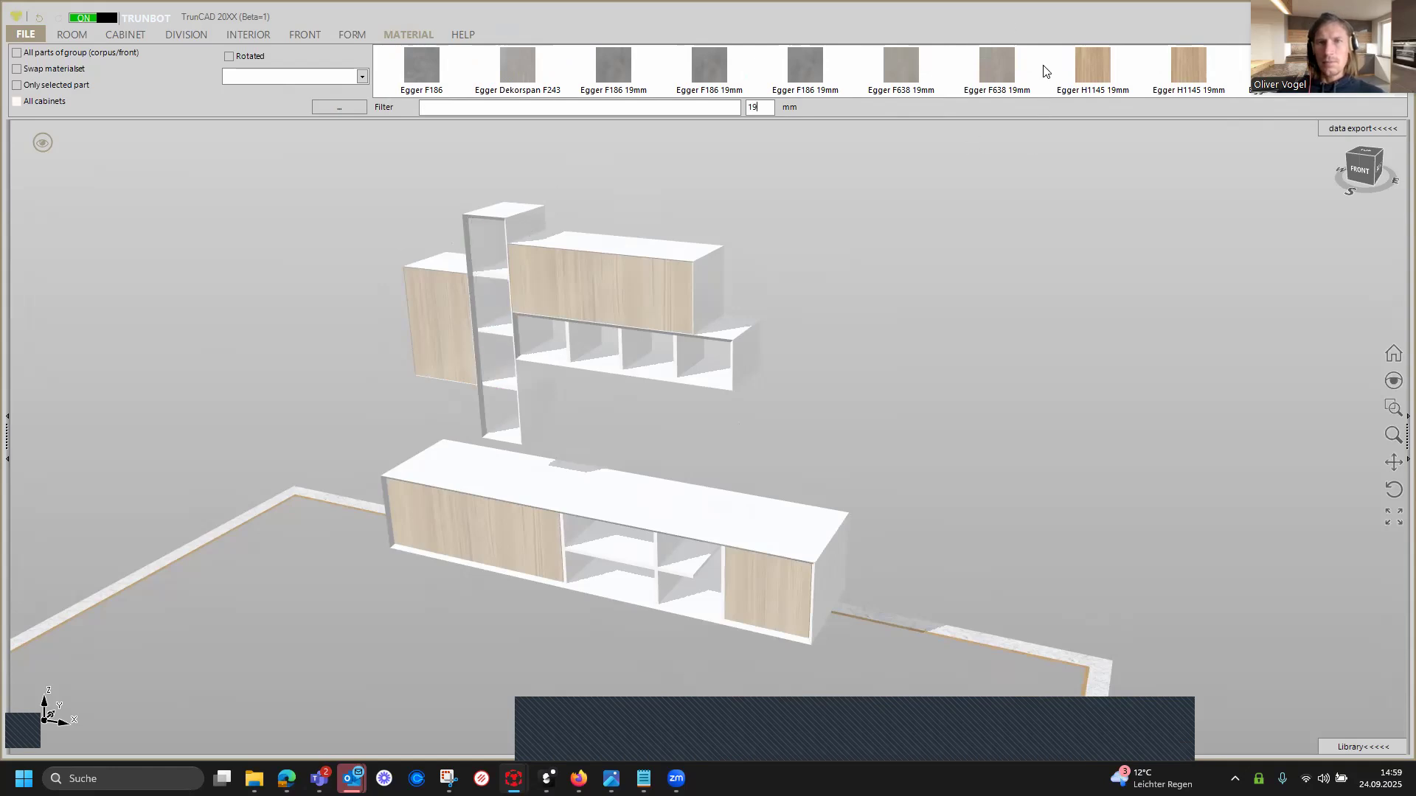
Apply the Egger H1387 19mm 2/2/0/0 material to the lowboard's top panel.
{"action": "scroll", "coordinate": [1043, 71], "scroll_direction": "down", "scroll_amount": 2}
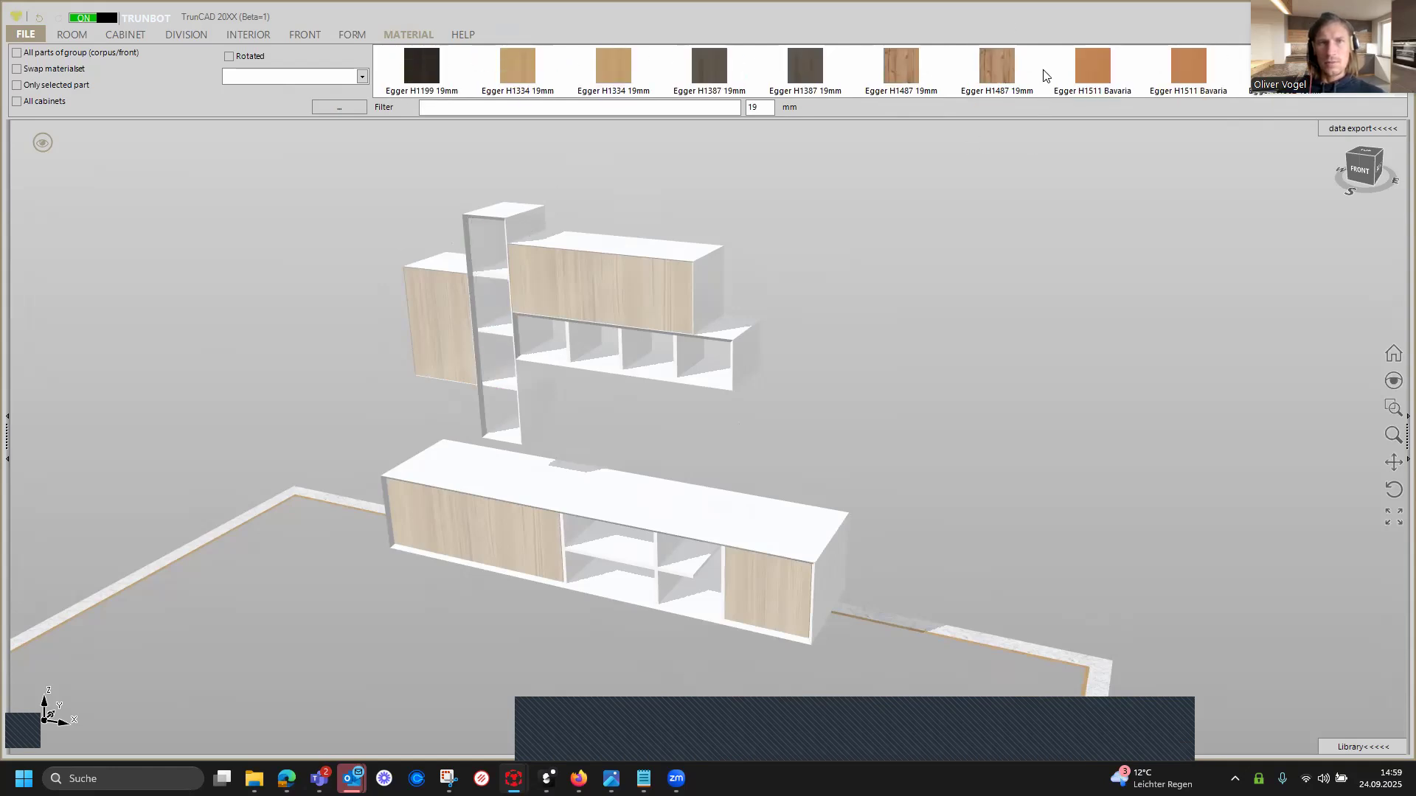
{"action": "scroll", "coordinate": [1042, 74], "scroll_direction": "down", "scroll_amount": 3}
{"action": "scroll", "coordinate": [1044, 75], "scroll_direction": "down", "scroll_amount": 4}
{"action": "scroll", "coordinate": [1043, 76], "scroll_direction": "down", "scroll_amount": 4}
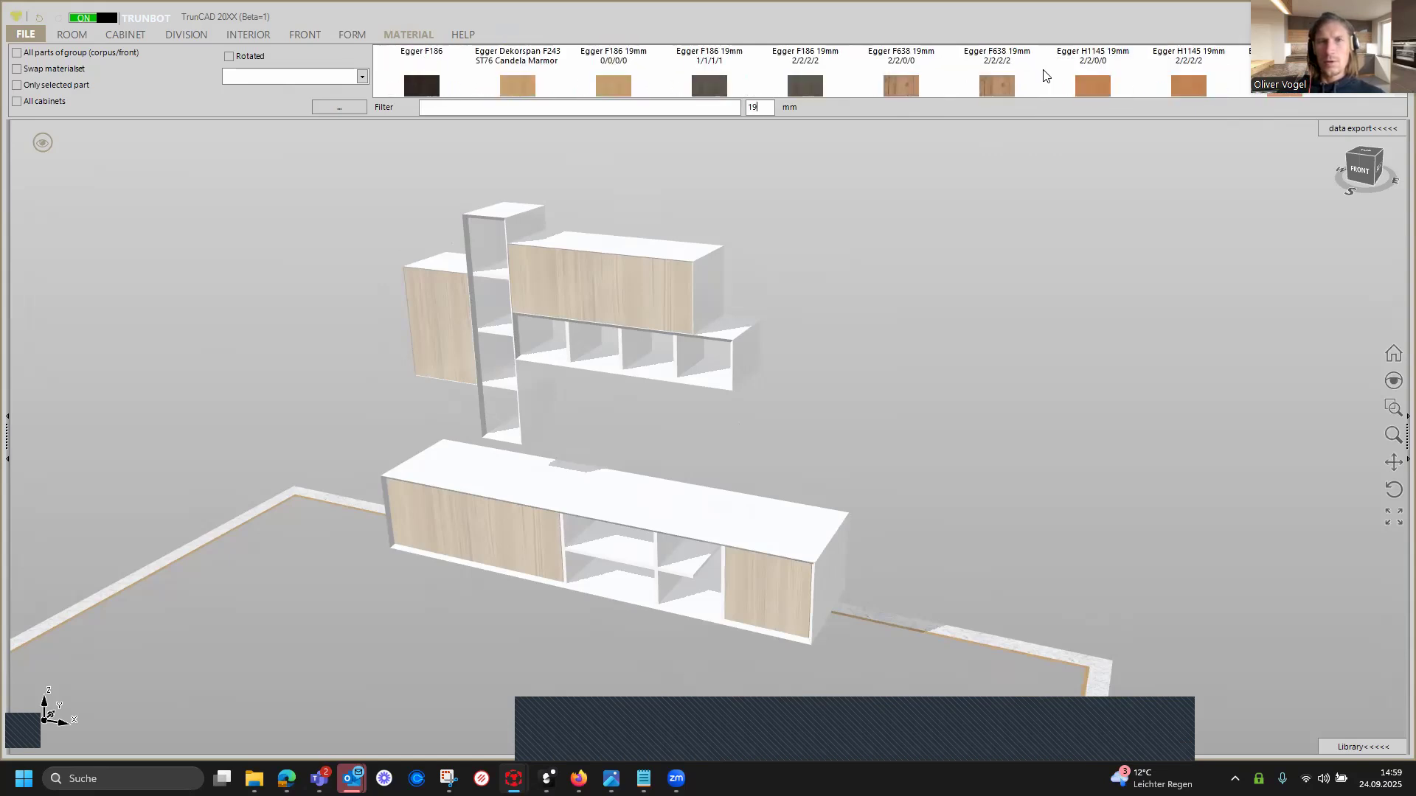
{"action": "scroll", "coordinate": [1043, 76], "scroll_direction": "down", "scroll_amount": 3}
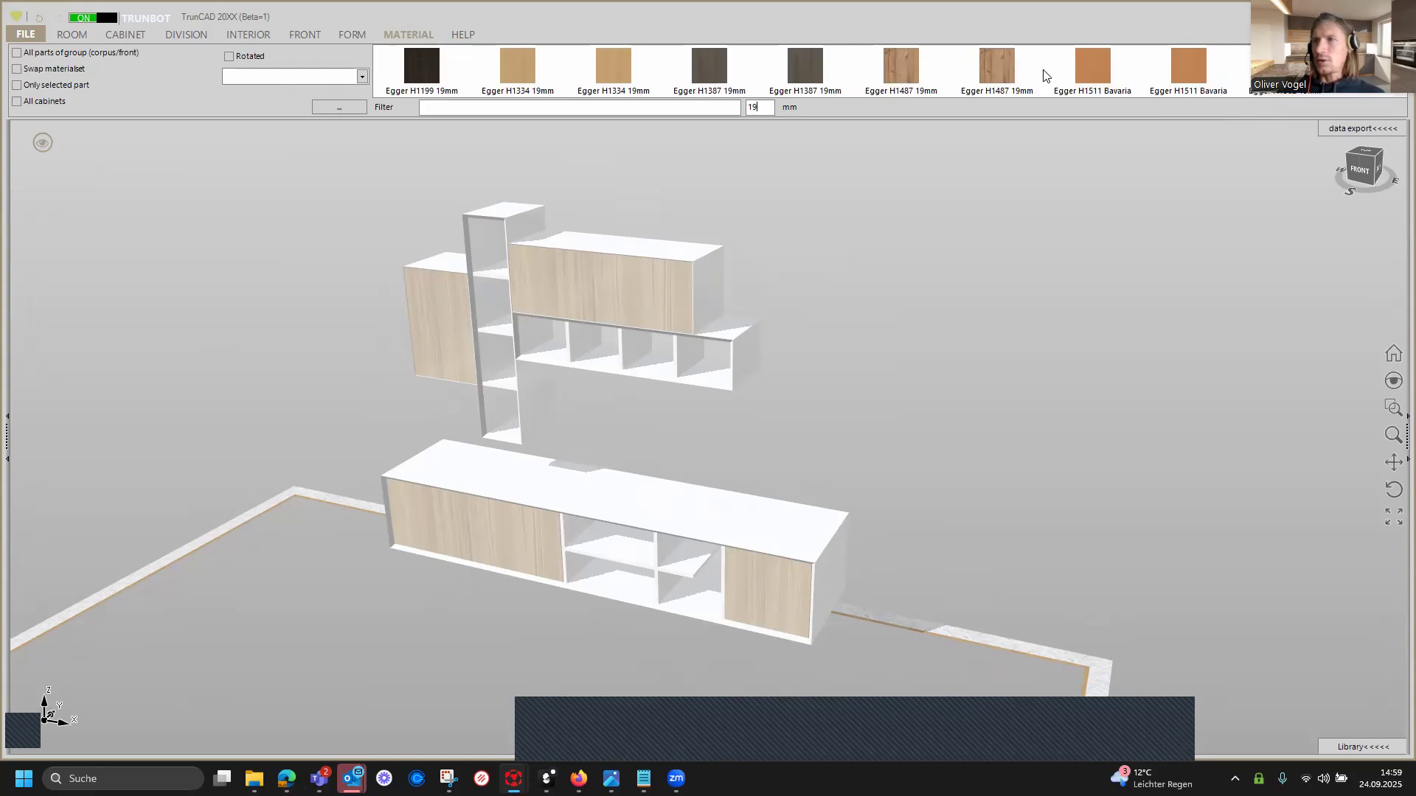
{"action": "scroll", "coordinate": [1044, 75], "scroll_direction": "down", "scroll_amount": 1}
{"action": "scroll", "coordinate": [1044, 75], "scroll_direction": "up", "scroll_amount": 3}
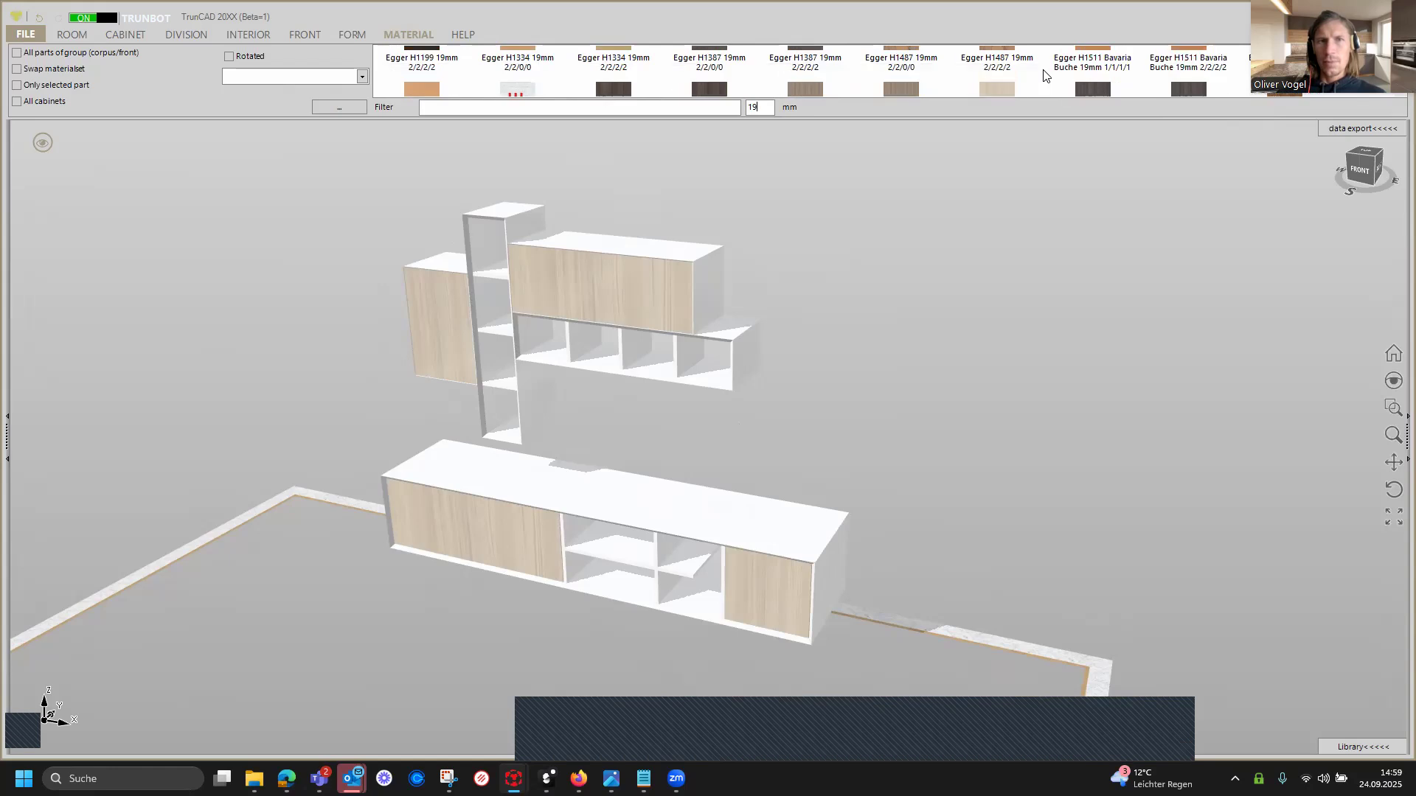
{"action": "scroll", "coordinate": [1044, 75], "scroll_direction": "down", "scroll_amount": 3}
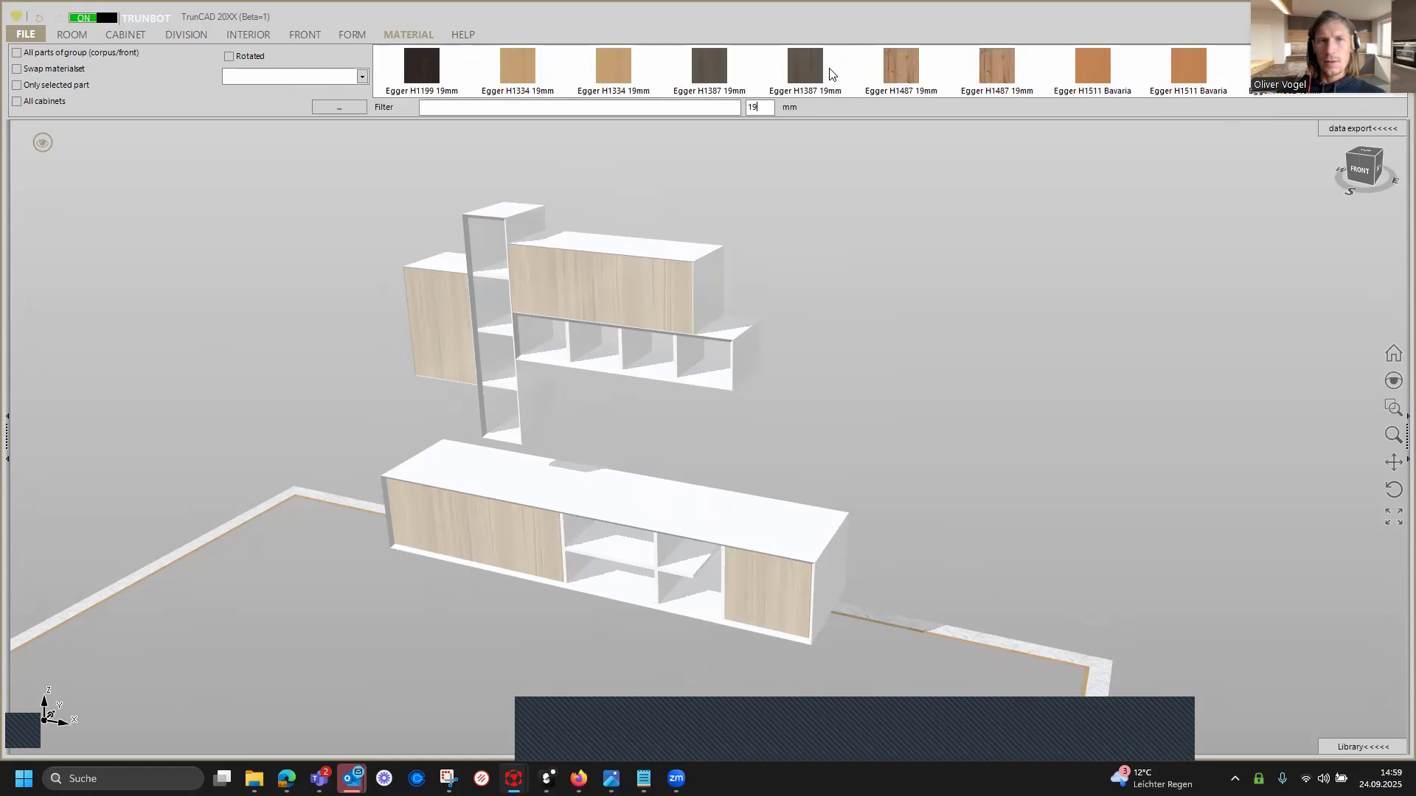
{"action": "scroll", "coordinate": [619, 59], "scroll_direction": "down", "scroll_amount": 1}
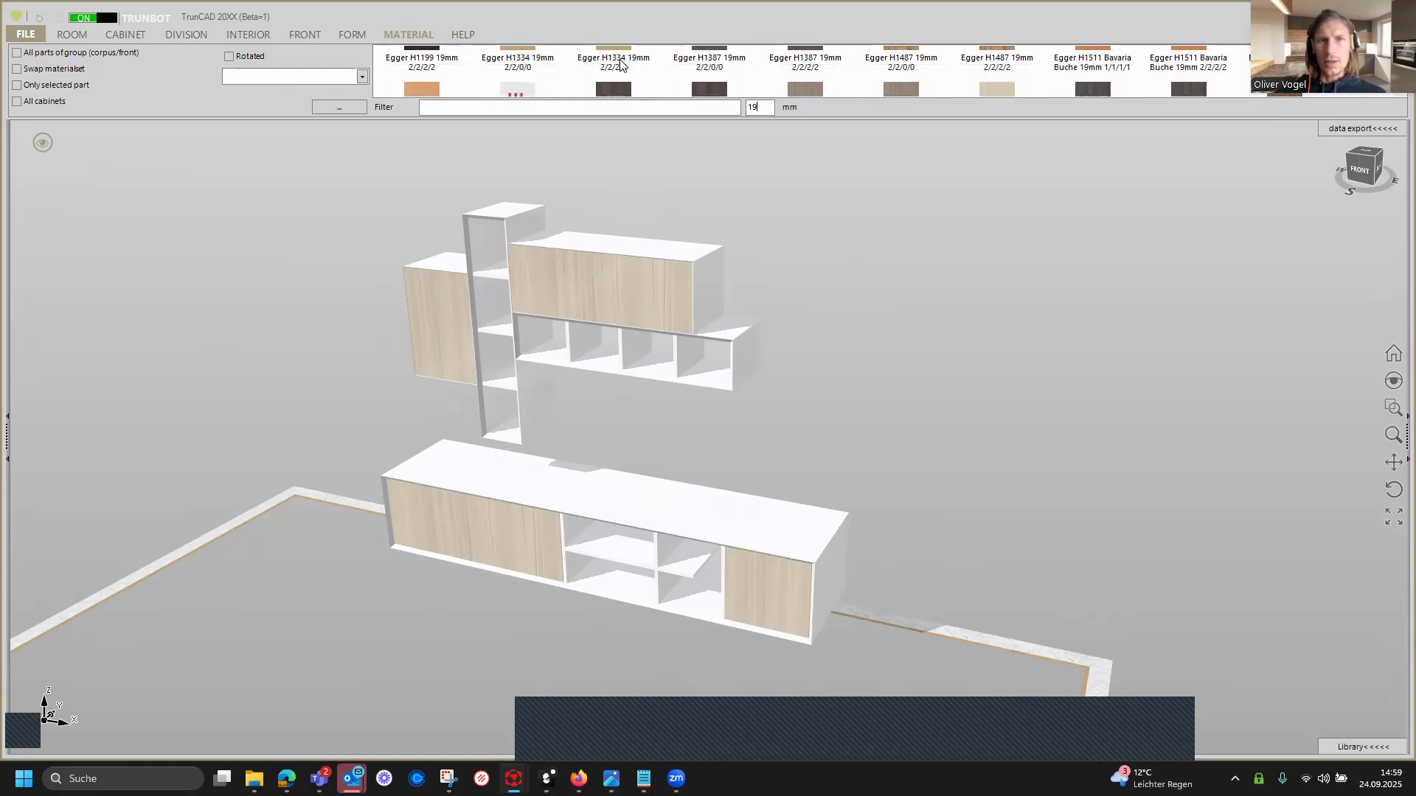
{"action": "scroll", "coordinate": [620, 60], "scroll_direction": "up", "scroll_amount": 1}
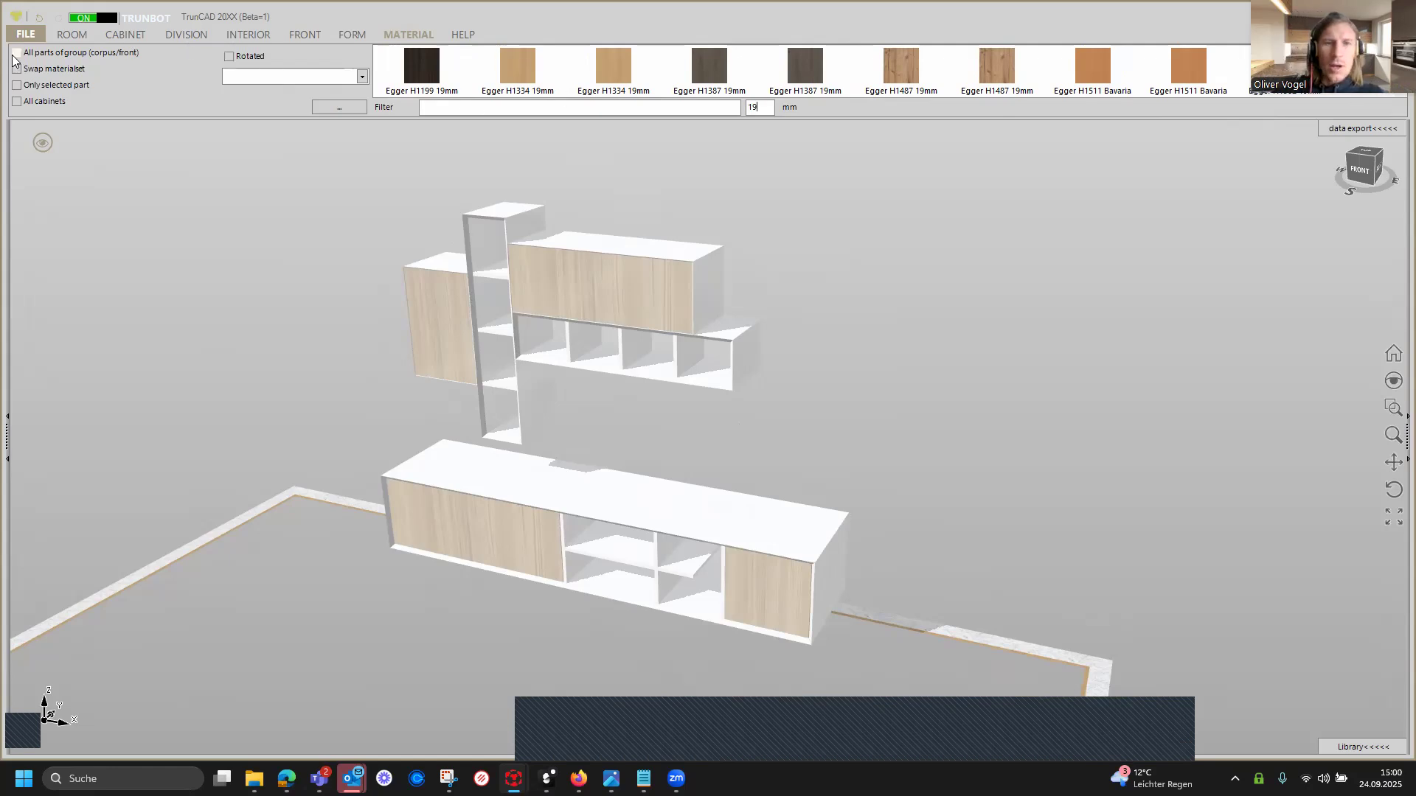
{"action": "left_click", "coordinate": [714, 66]}
{"action": "left_click", "coordinate": [712, 506]}
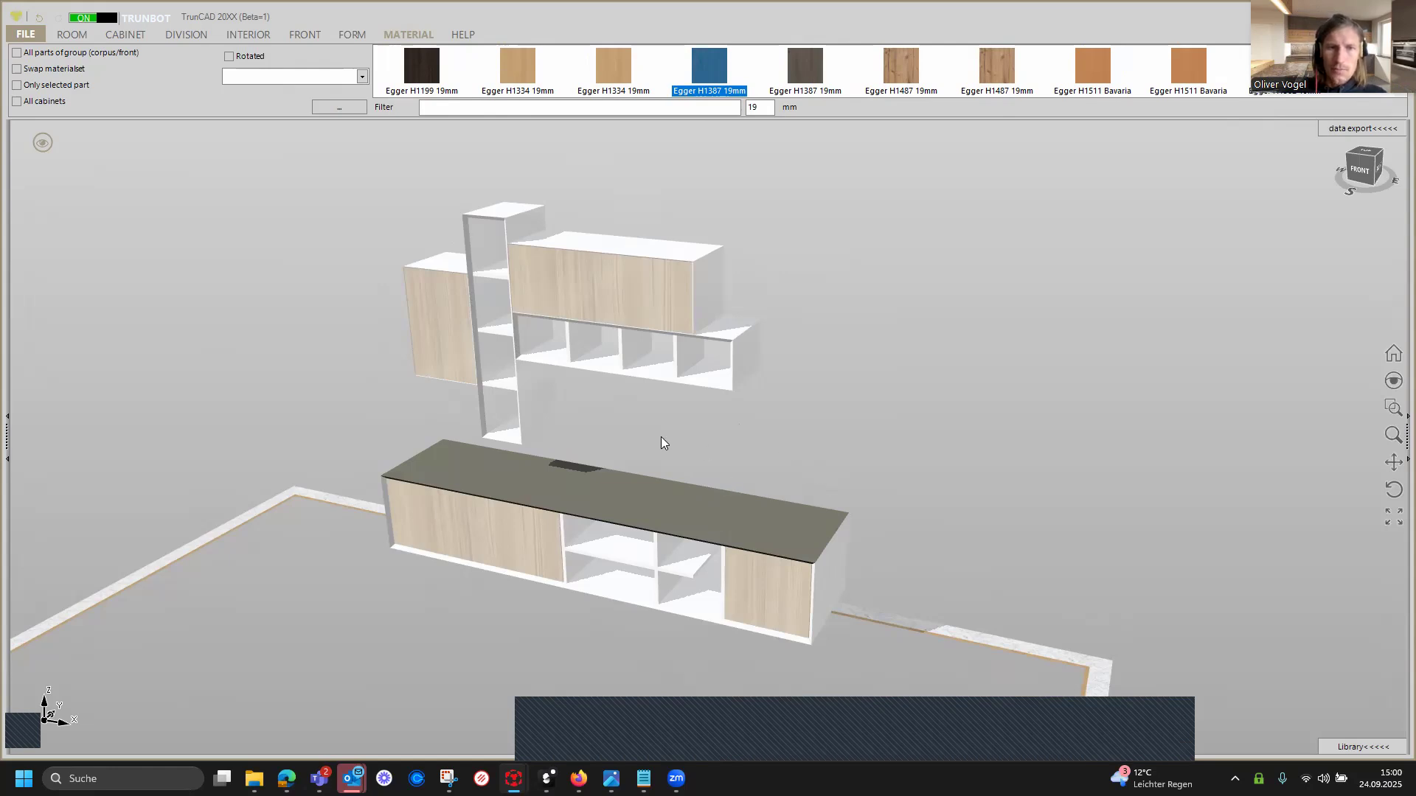
Apply the Egger H1334 19mm 2/2/0/0 material to all corpus parts of the lowboard.
{"action": "left_click", "coordinate": [18, 54]}
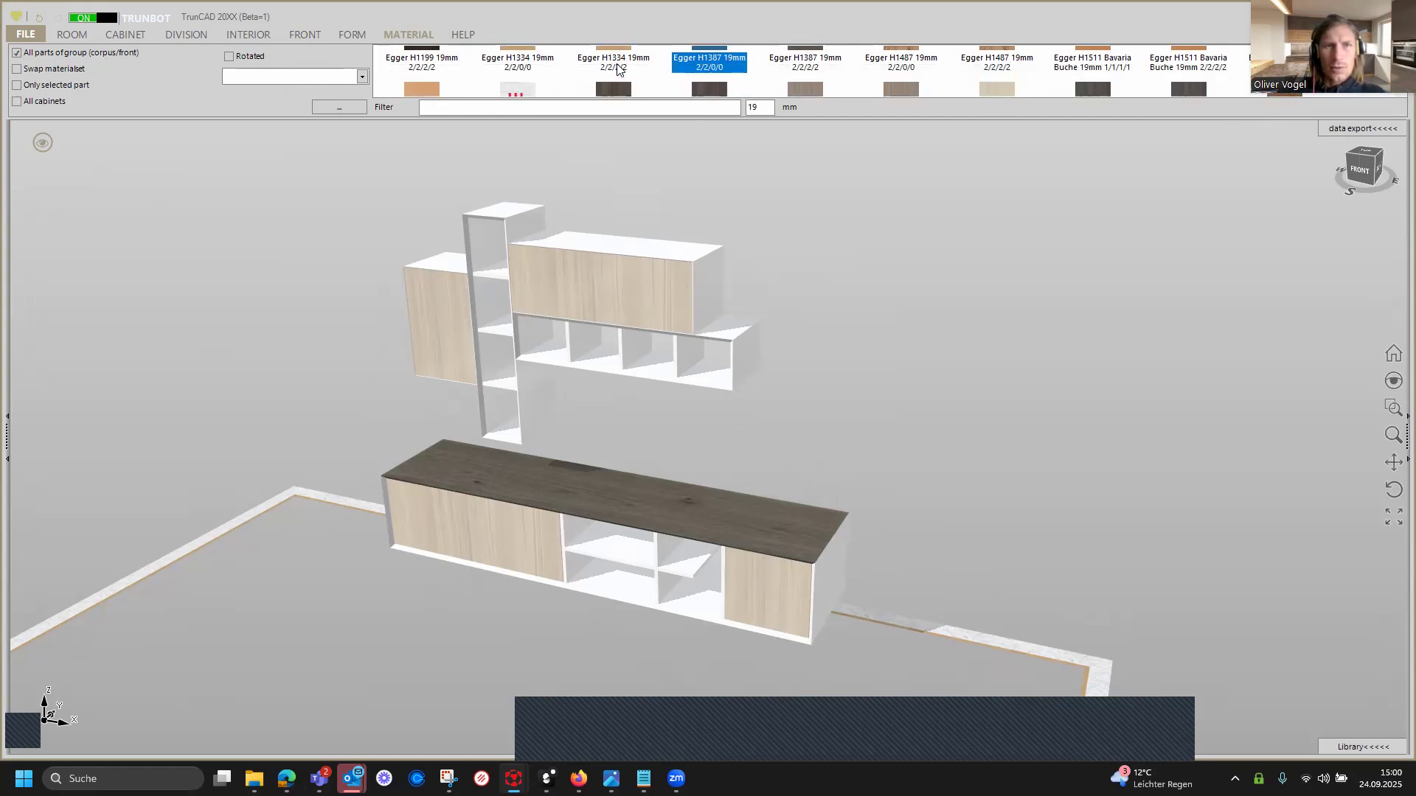
{"action": "left_click_drag", "start_coordinate": [526, 68], "coordinate": [578, 179]}
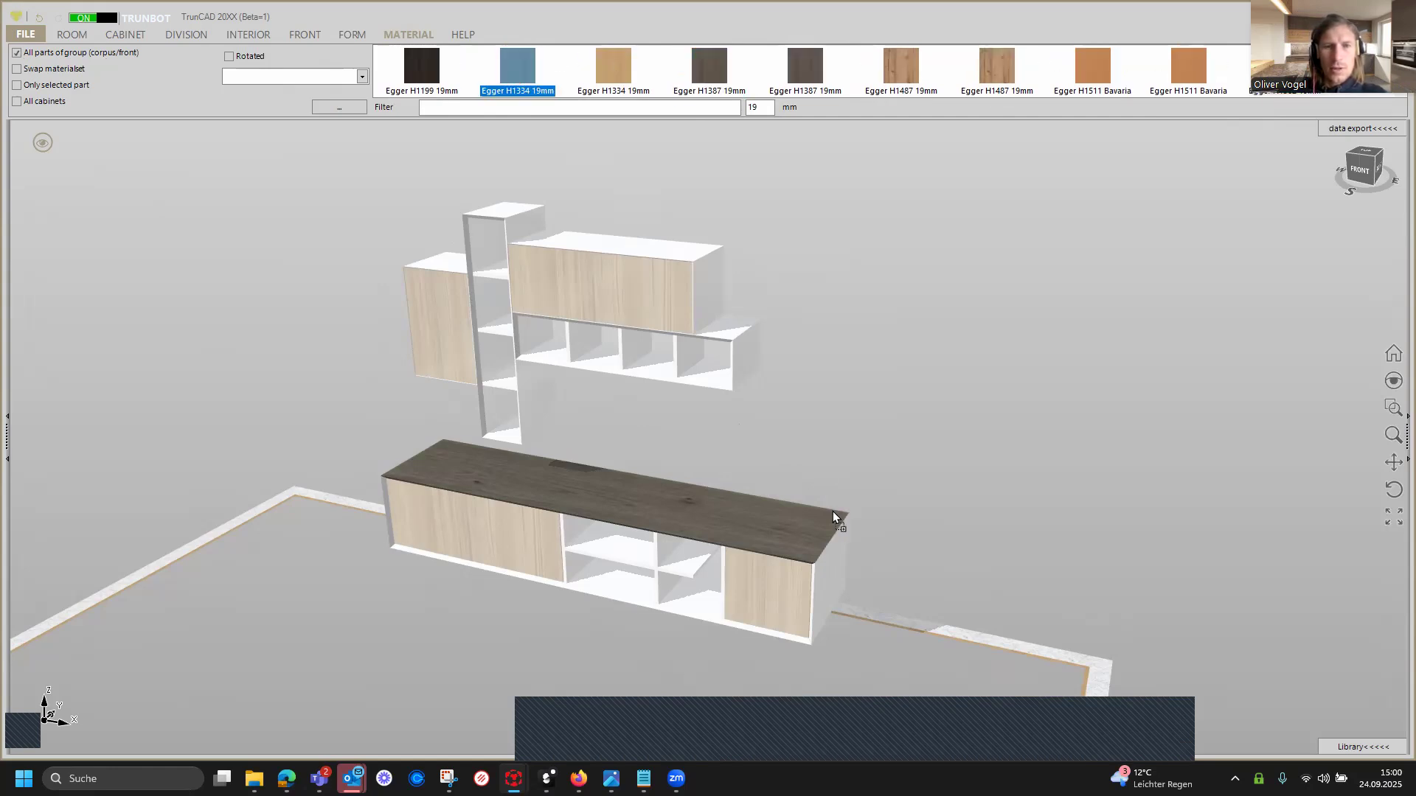
{"action": "left_click_drag", "start_coordinate": [833, 511], "coordinate": [831, 513]}
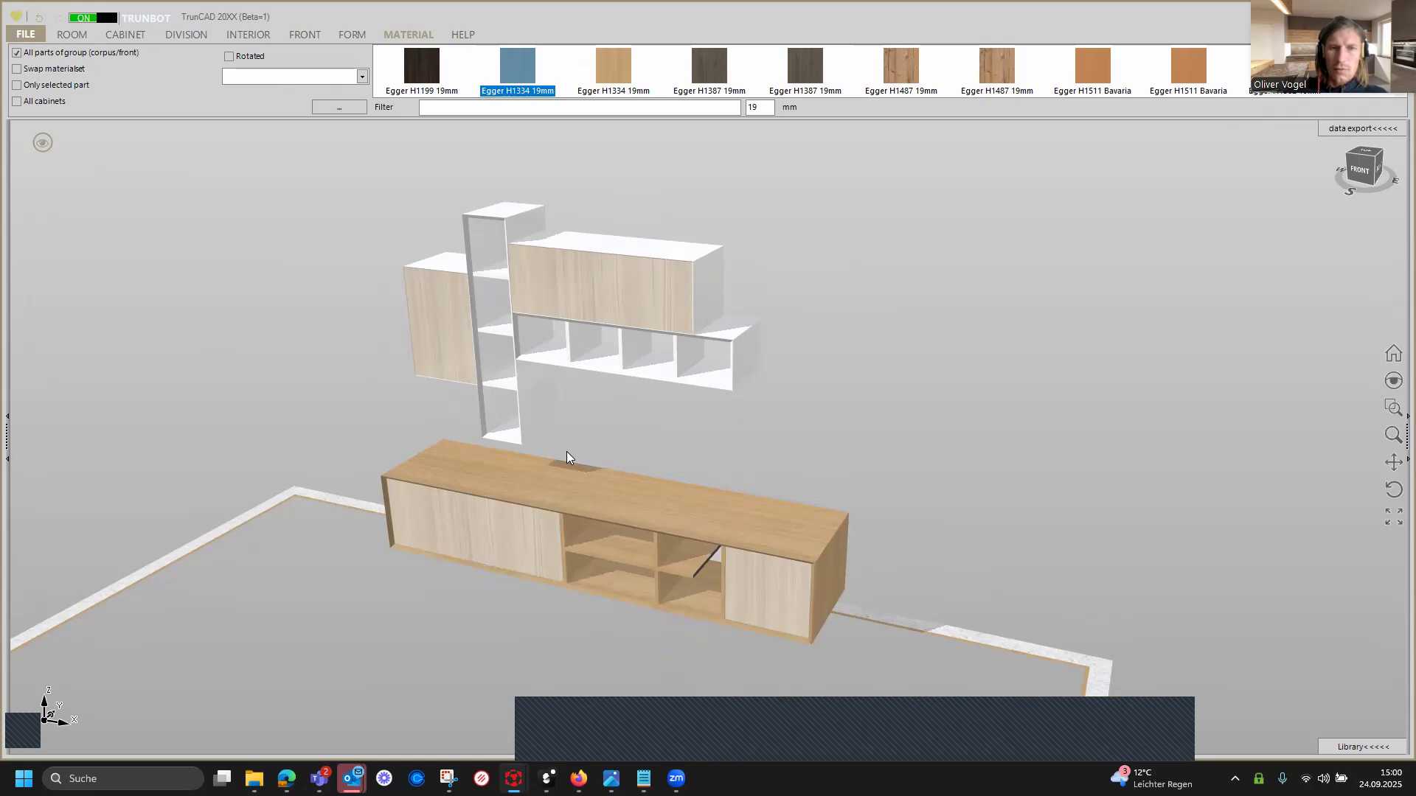
Extend the material assignment to all cabinets, excluding cabinets 3 and 4.
{"action": "left_click", "coordinate": [18, 108]}
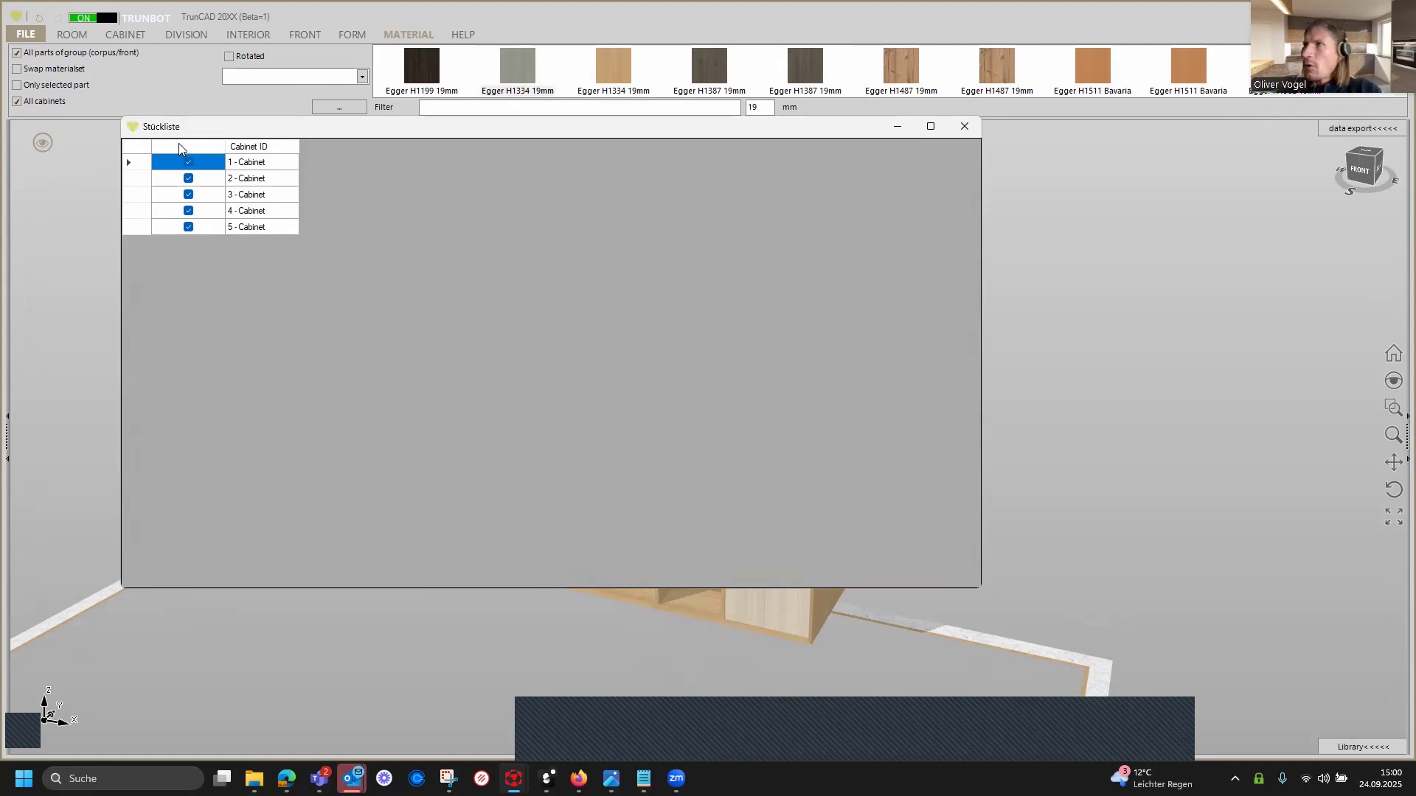
{"action": "left_click", "coordinate": [188, 196]}
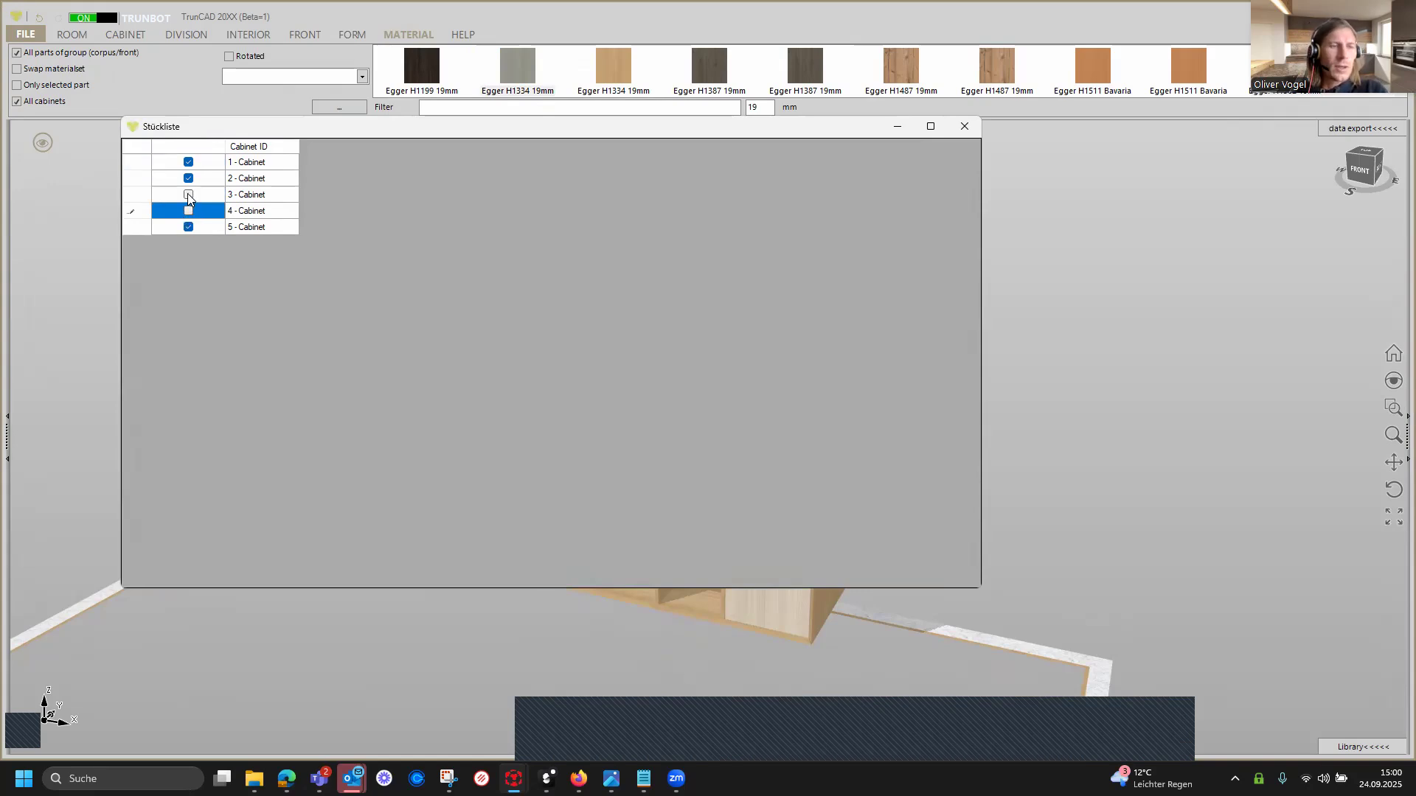
{"action": "left_click", "coordinate": [966, 129]}
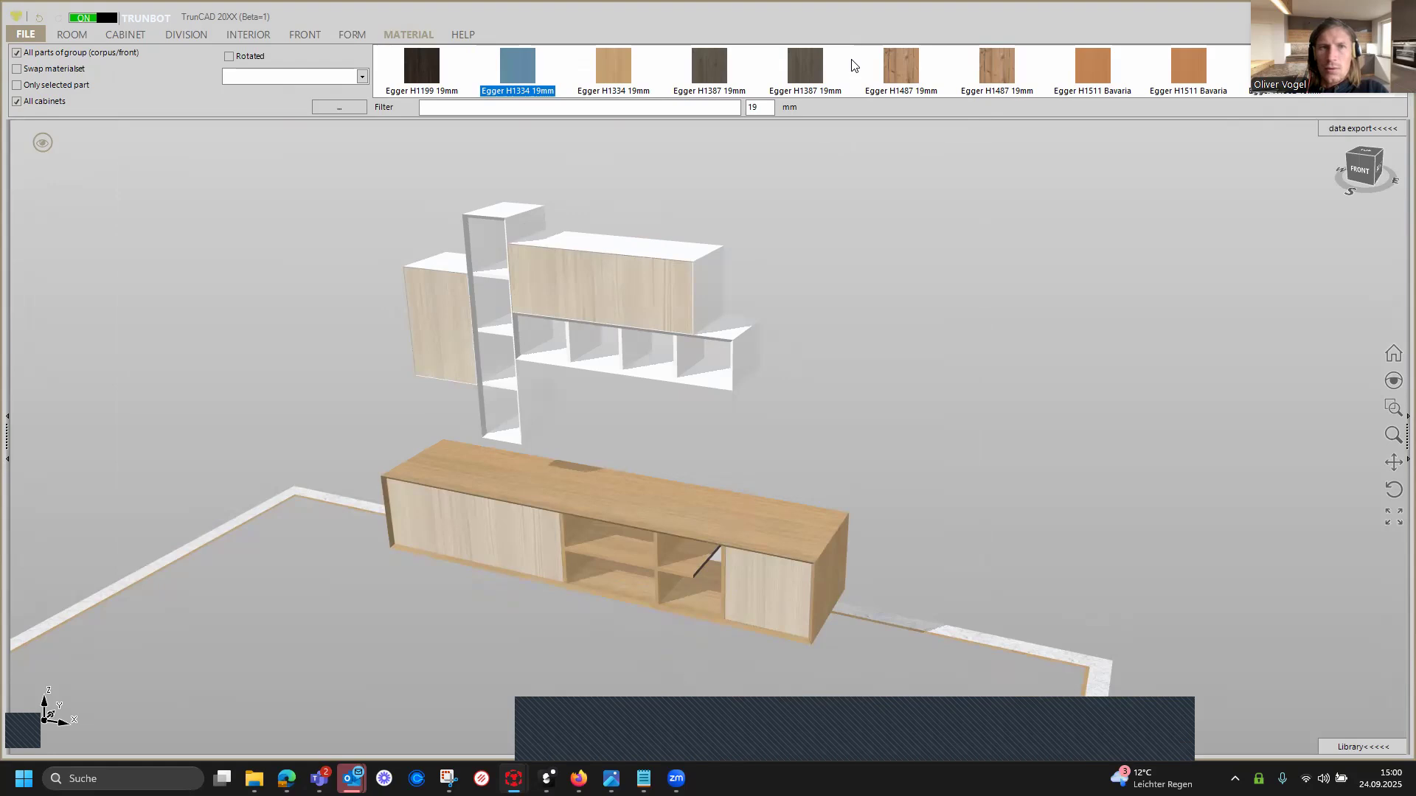
Apply the Egger H1145 19mm 2/2/0/0 material to the corpus parts of all cabinets except 3 and 4.
{"action": "scroll", "coordinate": [852, 65], "scroll_direction": "down", "scroll_amount": 5}
{"action": "scroll", "coordinate": [852, 65], "scroll_direction": "down", "scroll_amount": 5}
{"action": "scroll", "coordinate": [854, 66], "scroll_direction": "up", "scroll_amount": 6}
{"action": "scroll", "coordinate": [1065, 76], "scroll_direction": "down", "scroll_amount": 1}
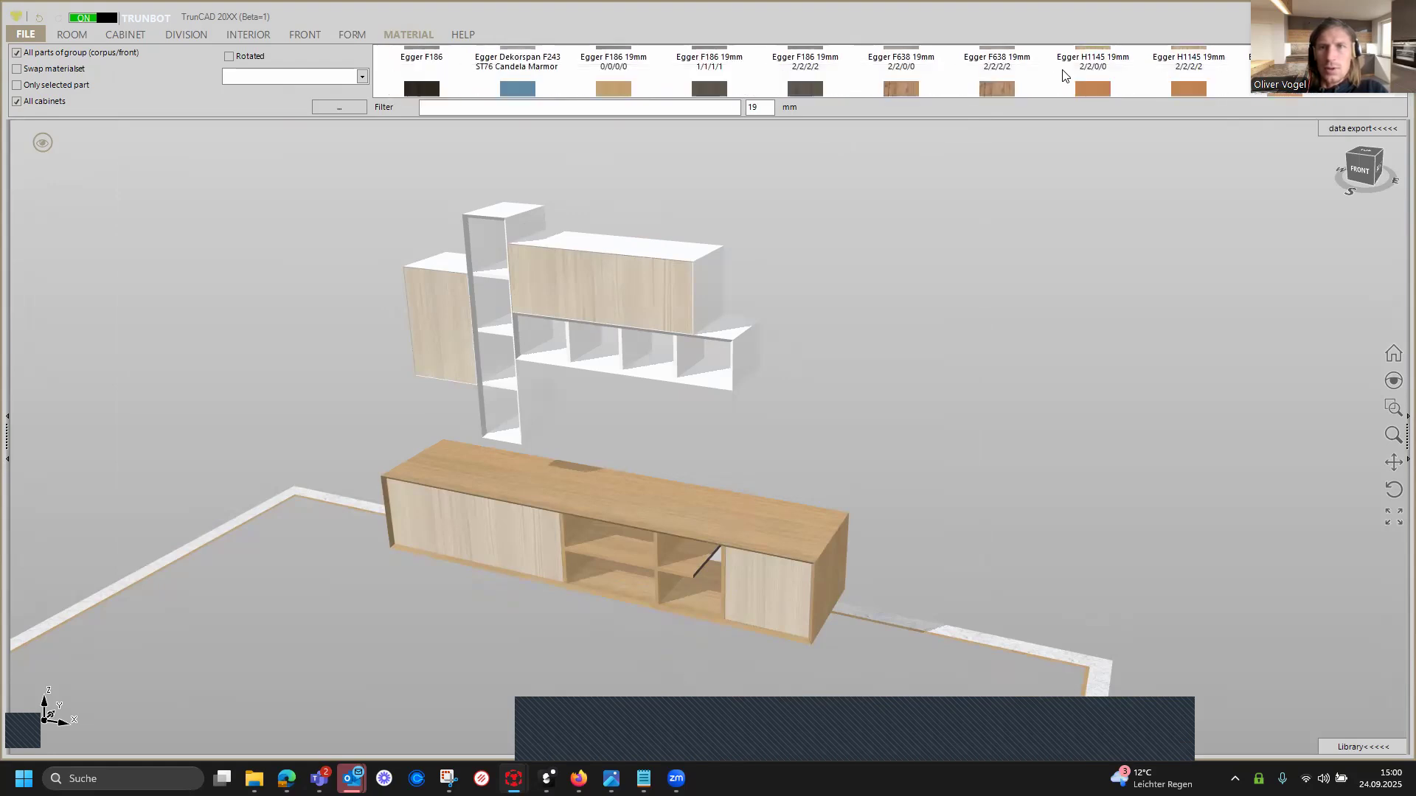
{"action": "scroll", "coordinate": [1065, 74], "scroll_direction": "up", "scroll_amount": 1}
{"action": "left_click_drag", "start_coordinate": [1084, 68], "coordinate": [753, 504]}
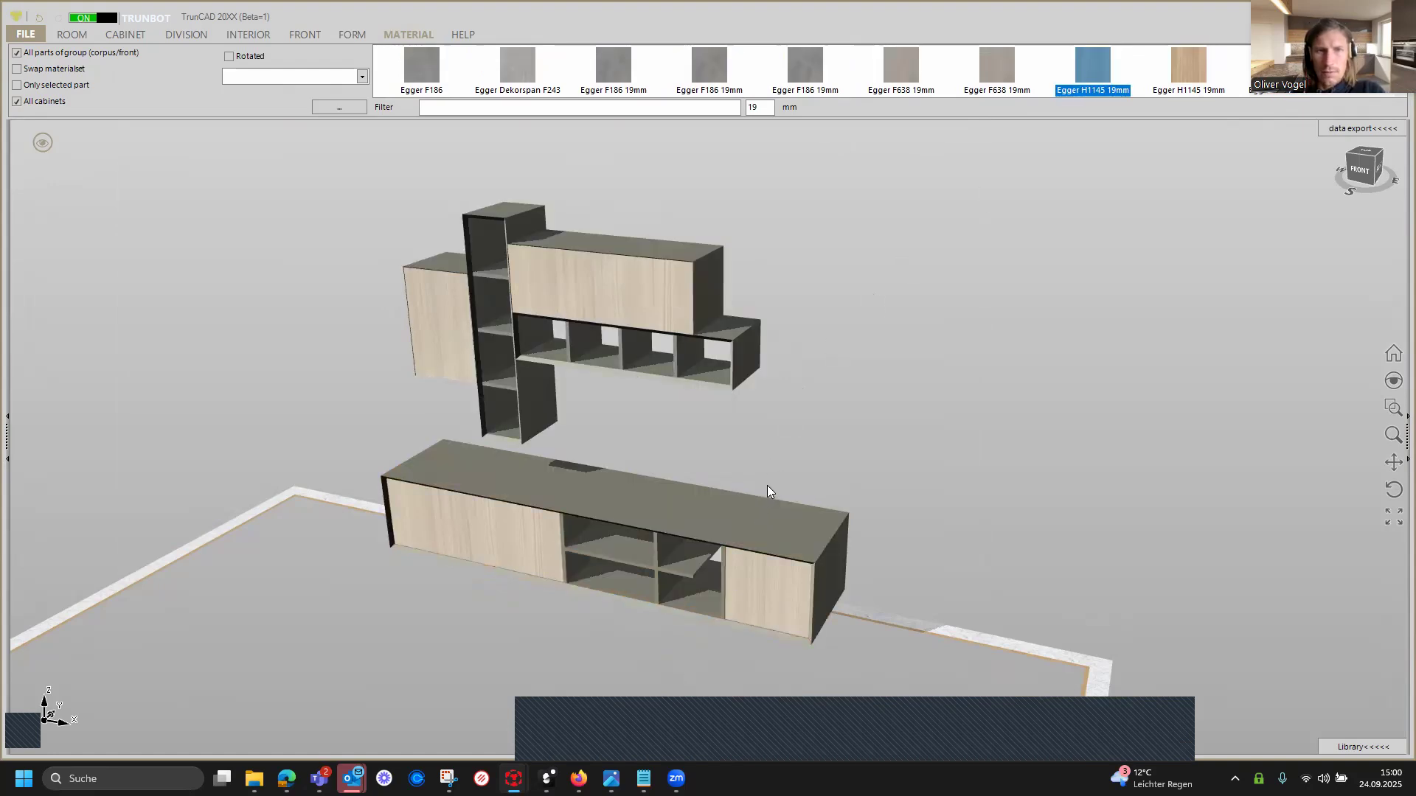
{"action": "key", "text": "ctrl+z"}
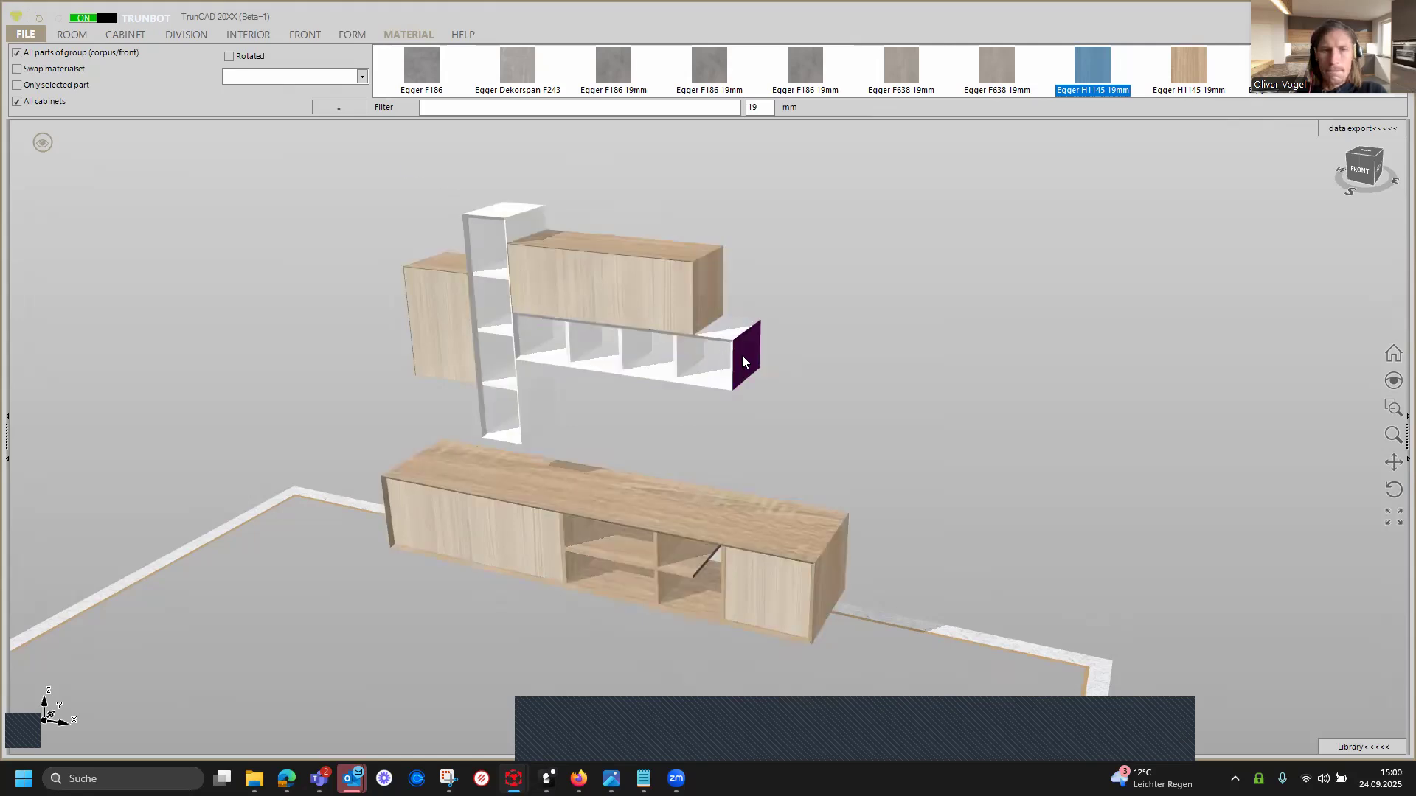
Limit the material assignment to cabinets 3 and 4 and apply Egger H1387 19mm 2/2/0/0 to all their corpus parts.
{"action": "left_click", "coordinate": [17, 103]}
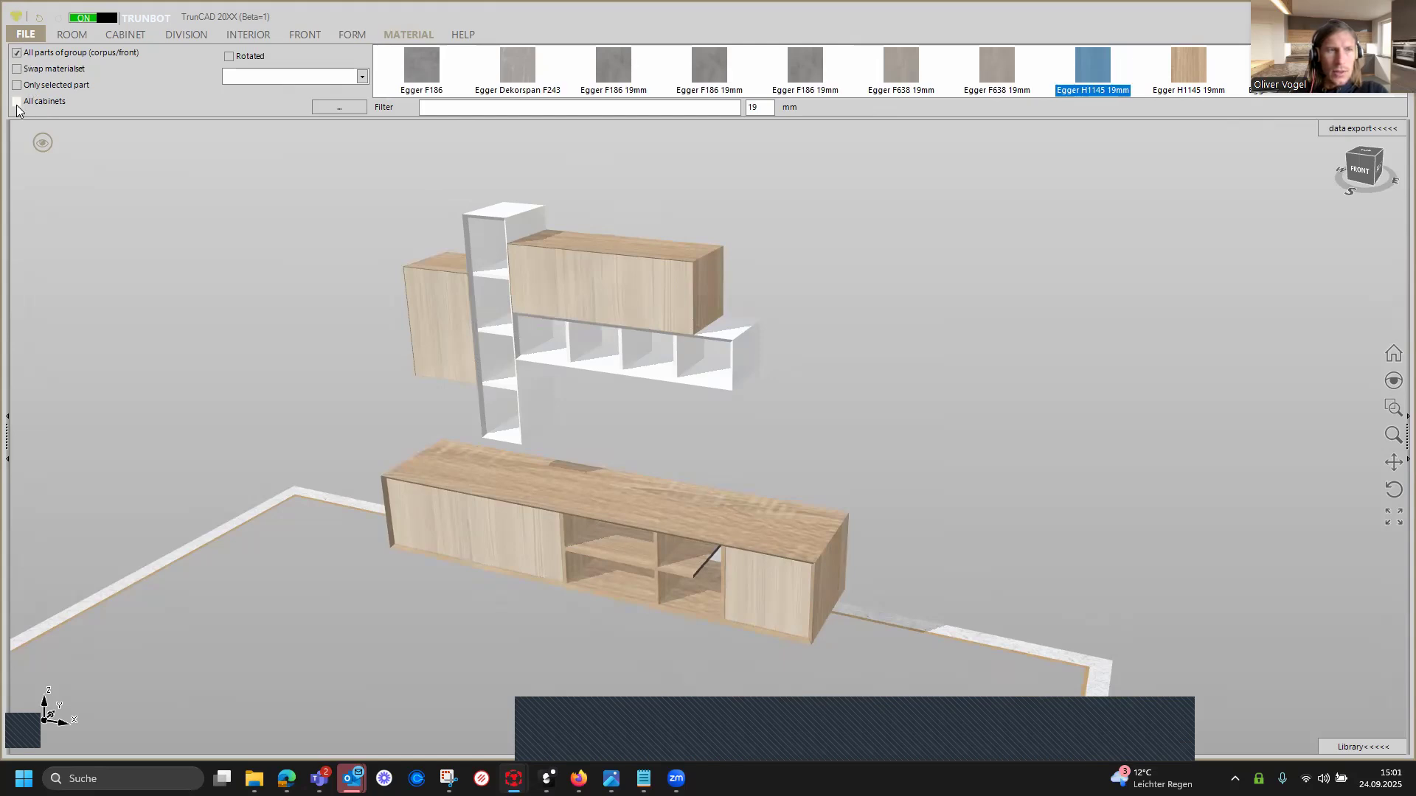
{"action": "left_click", "coordinate": [17, 103]}
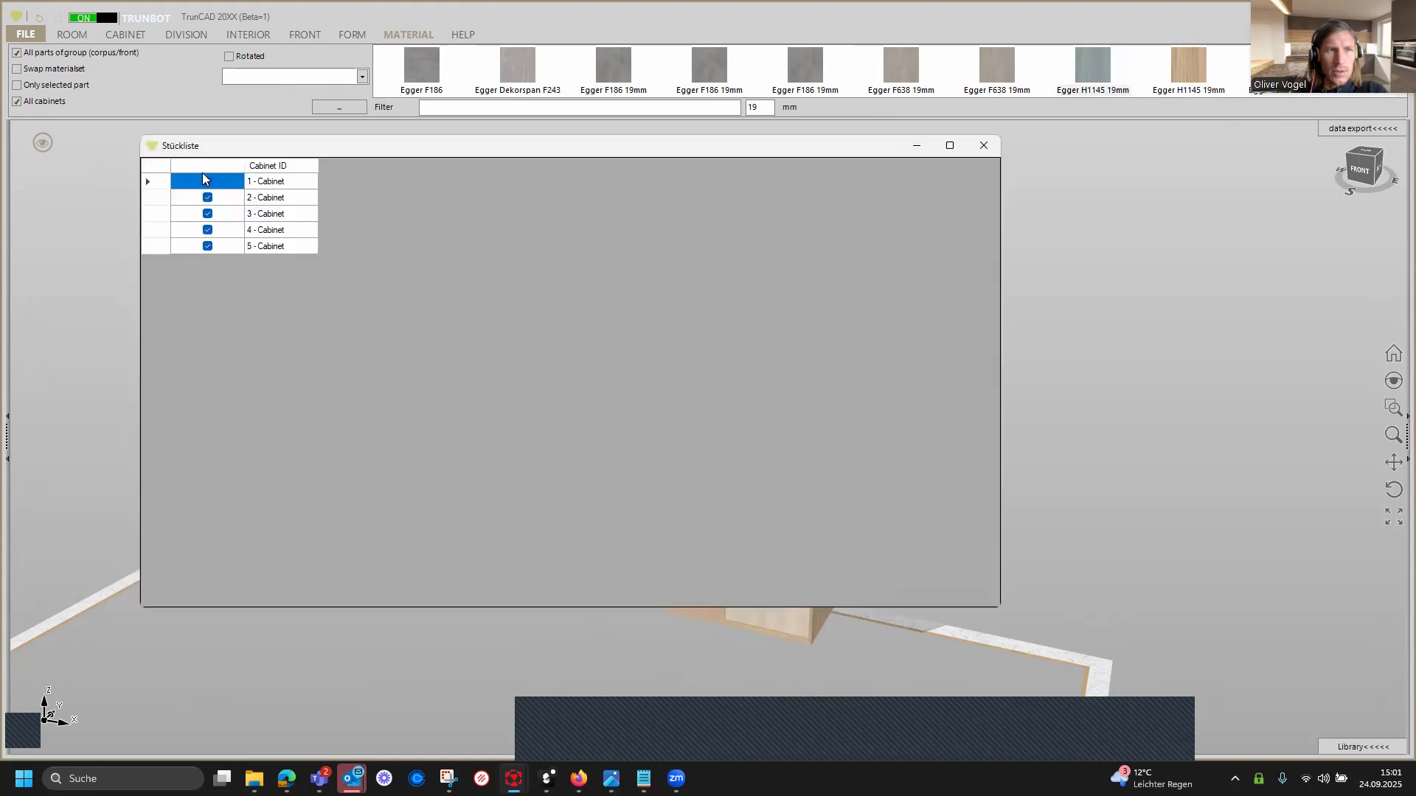
{"action": "left_click", "coordinate": [207, 198]}
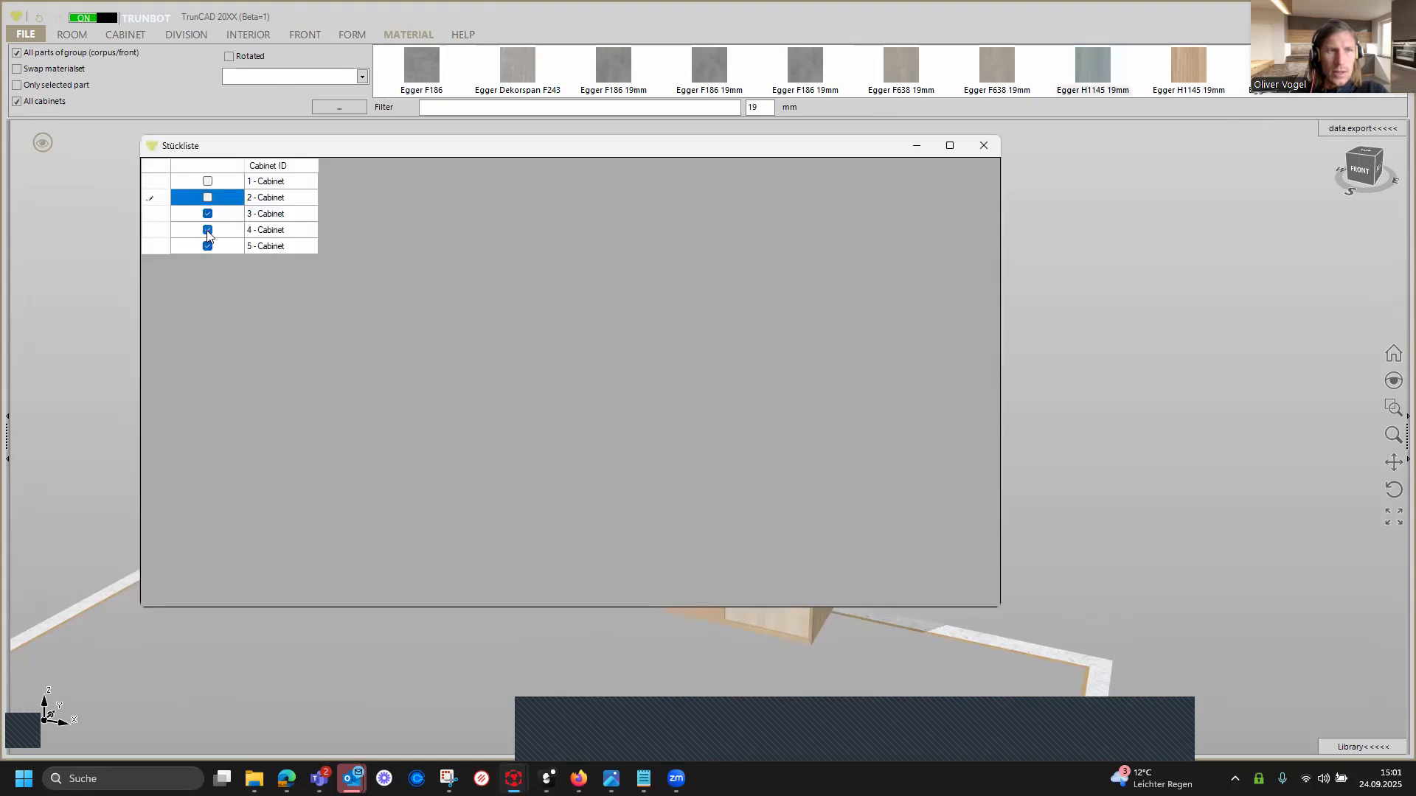
{"action": "left_click", "coordinate": [207, 246]}
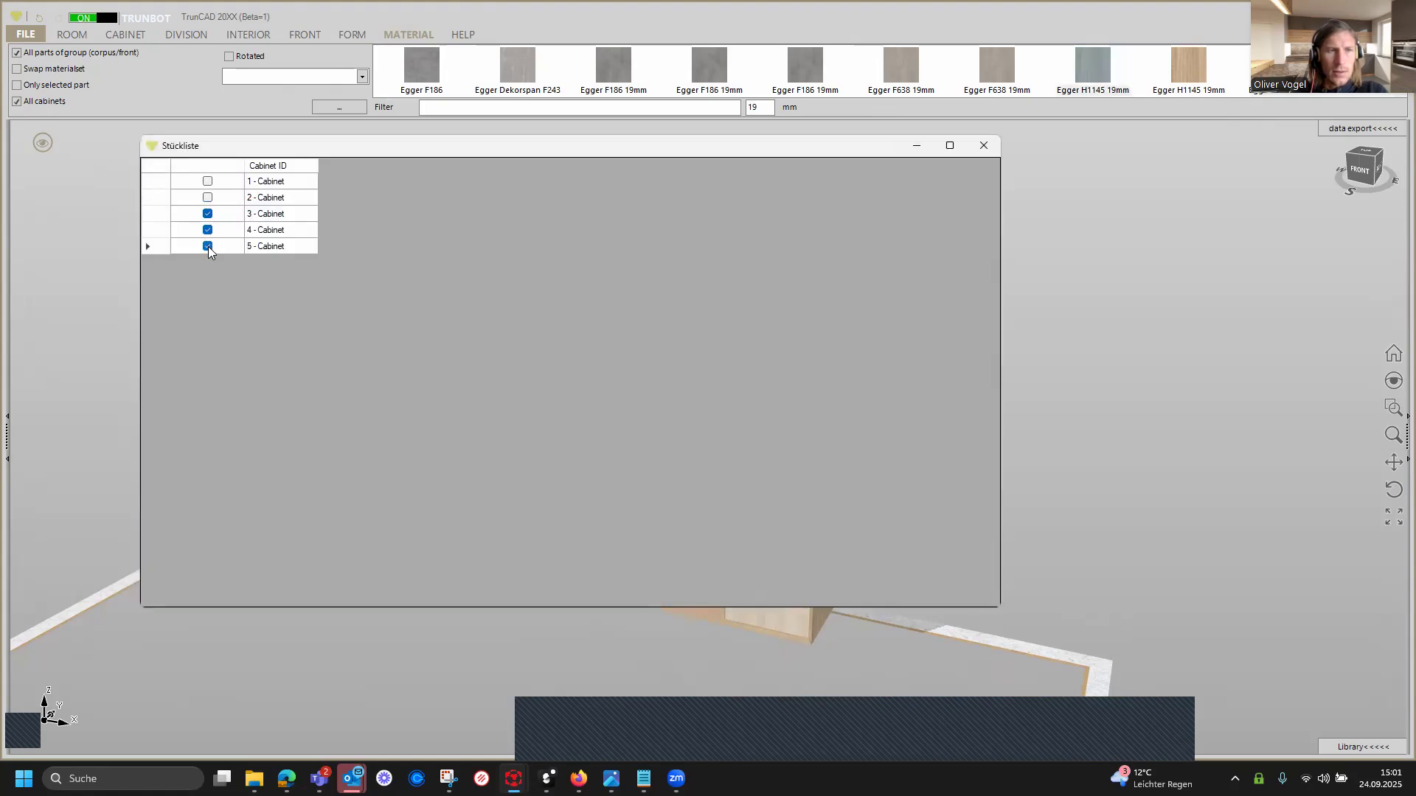
{"action": "left_click", "coordinate": [991, 146]}
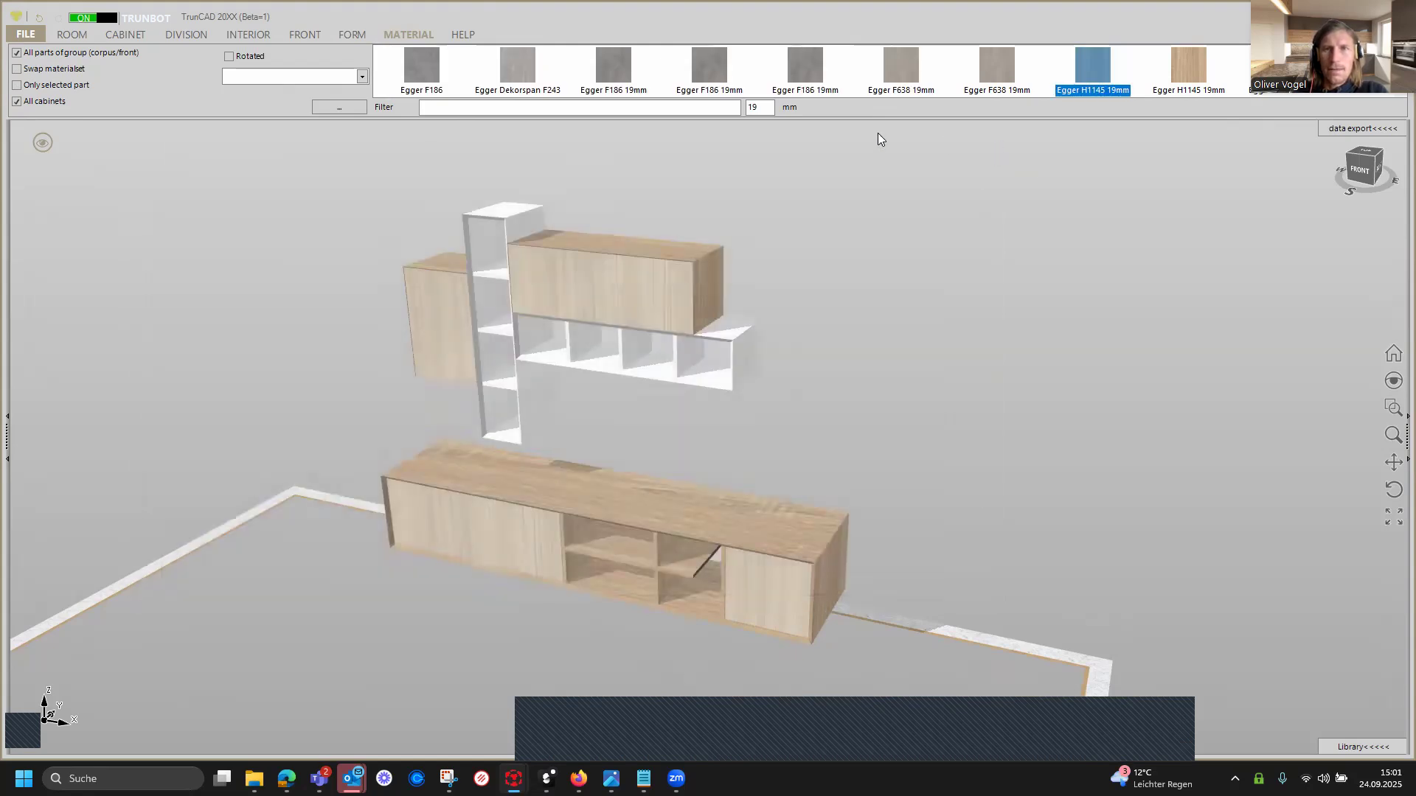
{"action": "scroll", "coordinate": [919, 88], "scroll_direction": "down", "scroll_amount": 3}
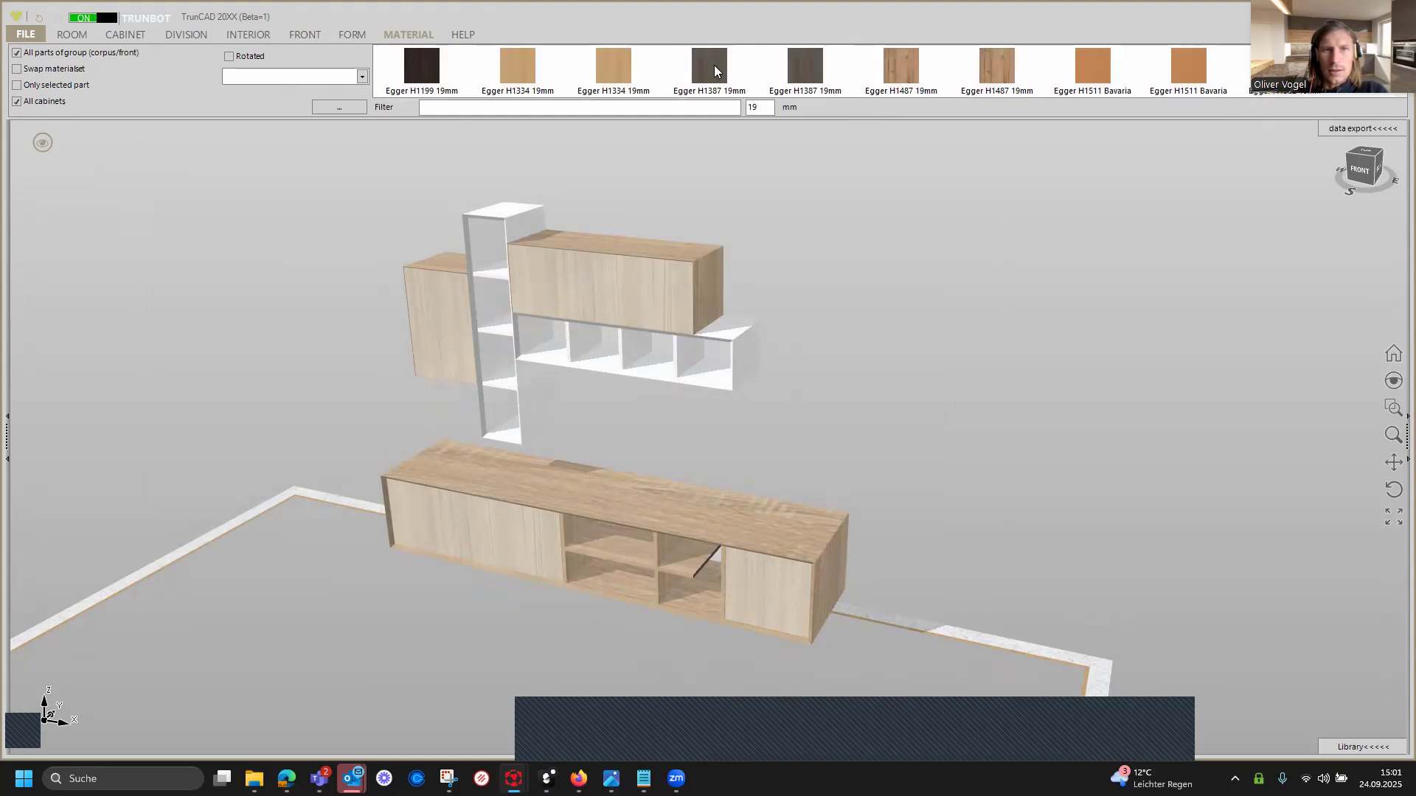
{"action": "left_click_drag", "start_coordinate": [538, 174], "coordinate": [511, 205]}
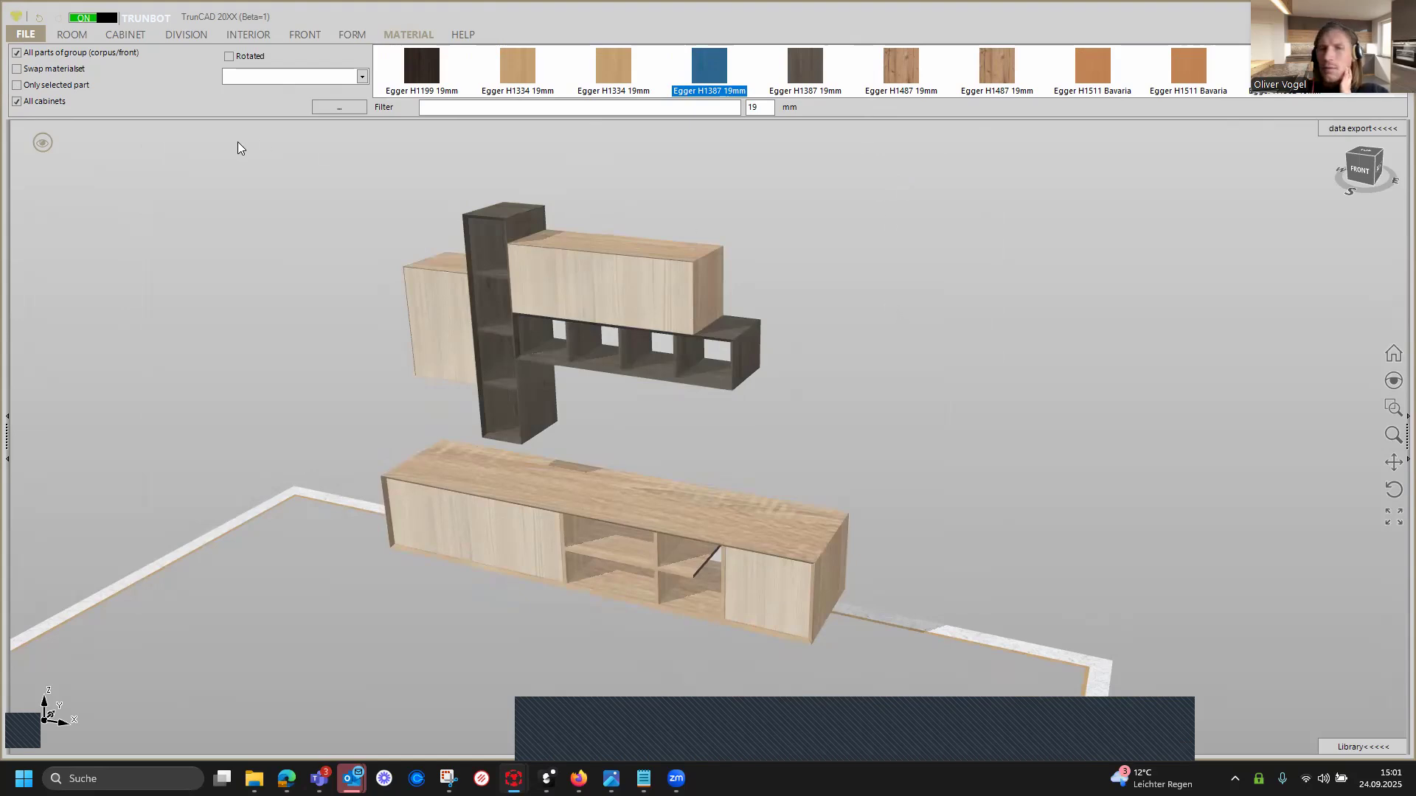
Extend the material assignment to all five cabinets and apply Egger H1145 19mm 2/2/2/2 to all fronts.
{"action": "scroll", "coordinate": [751, 68], "scroll_direction": "up", "scroll_amount": 3}
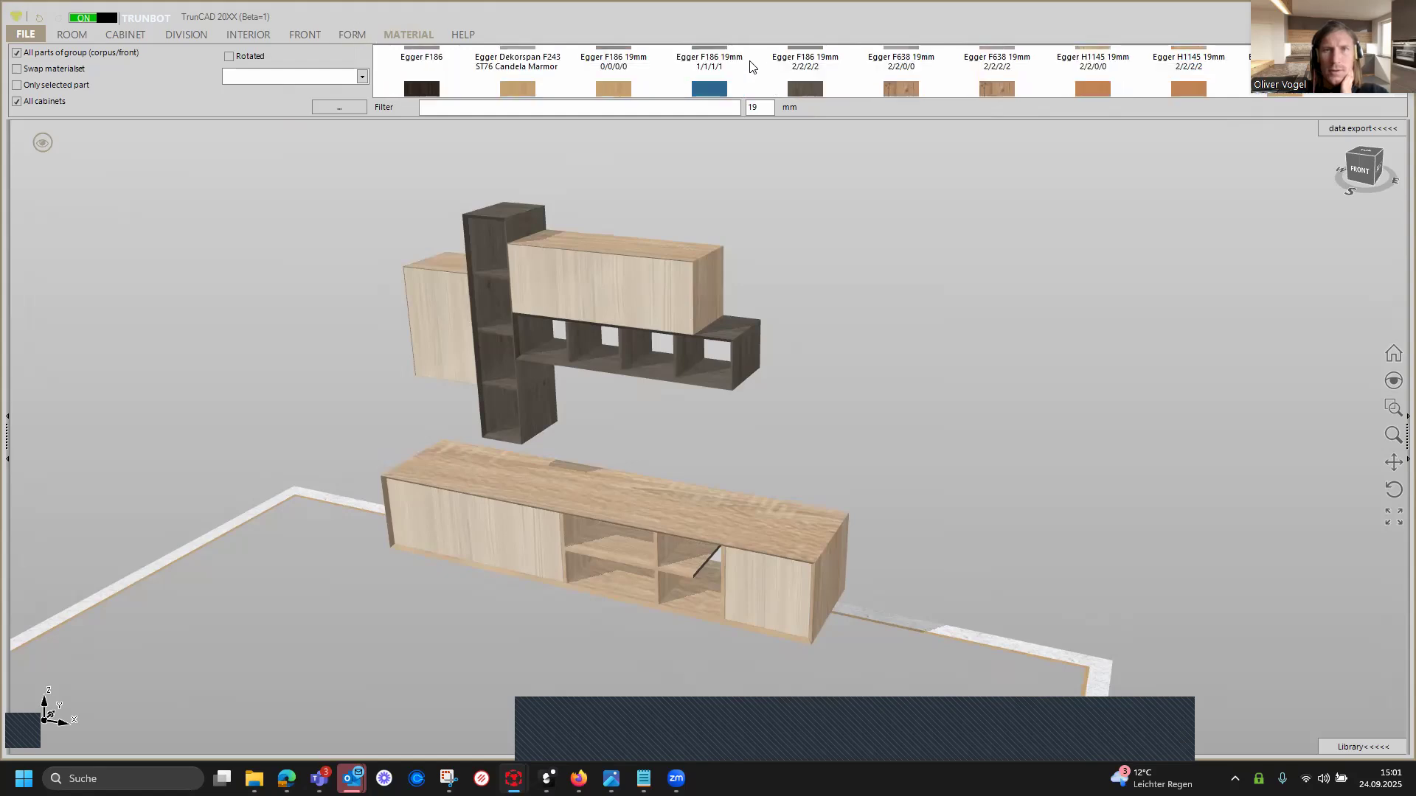
{"action": "left_click", "coordinate": [16, 53]}
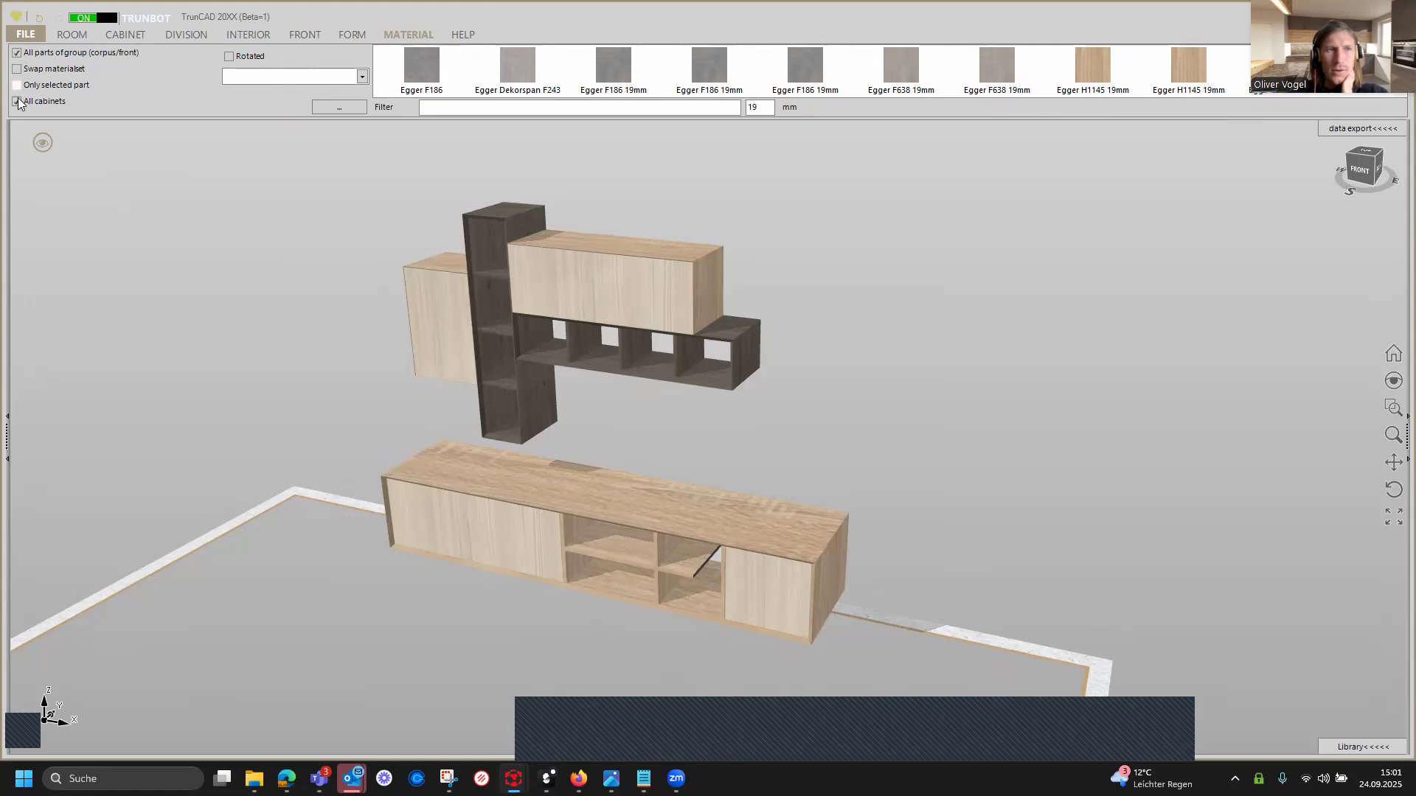
{"action": "left_click", "coordinate": [17, 102]}
{"action": "left_click", "coordinate": [17, 101]}
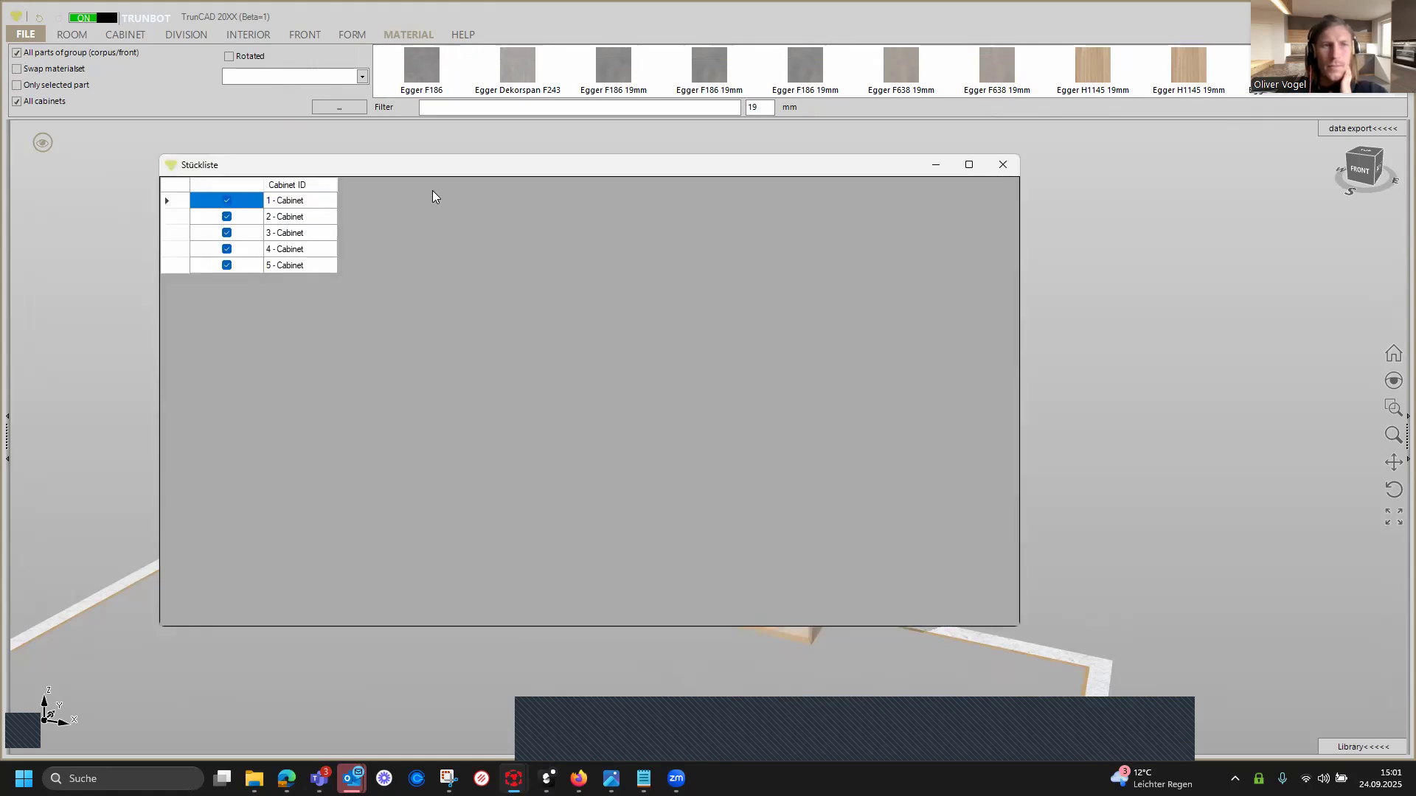
{"action": "left_click", "coordinate": [1010, 167]}
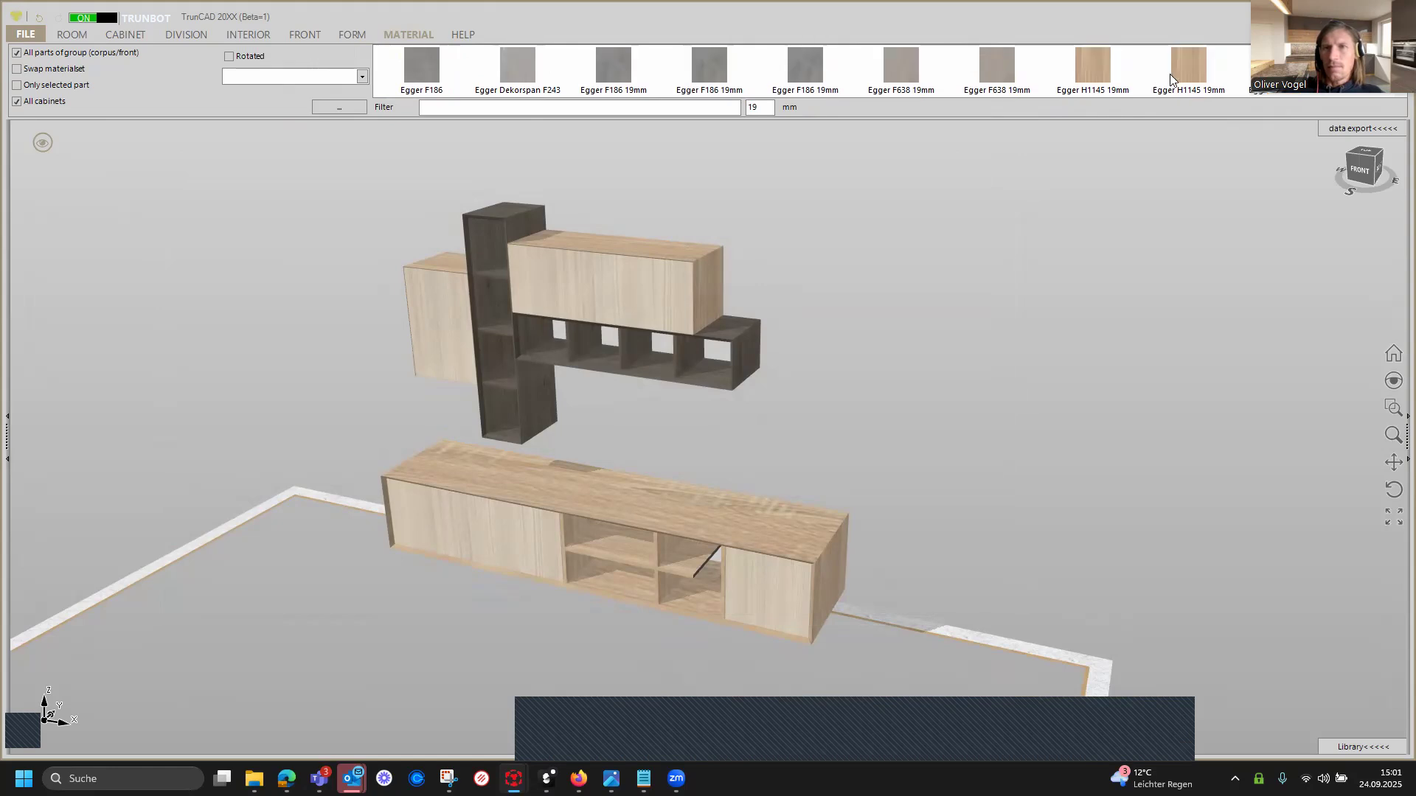
{"action": "left_click", "coordinate": [1187, 65]}
{"action": "left_click", "coordinate": [648, 270]}
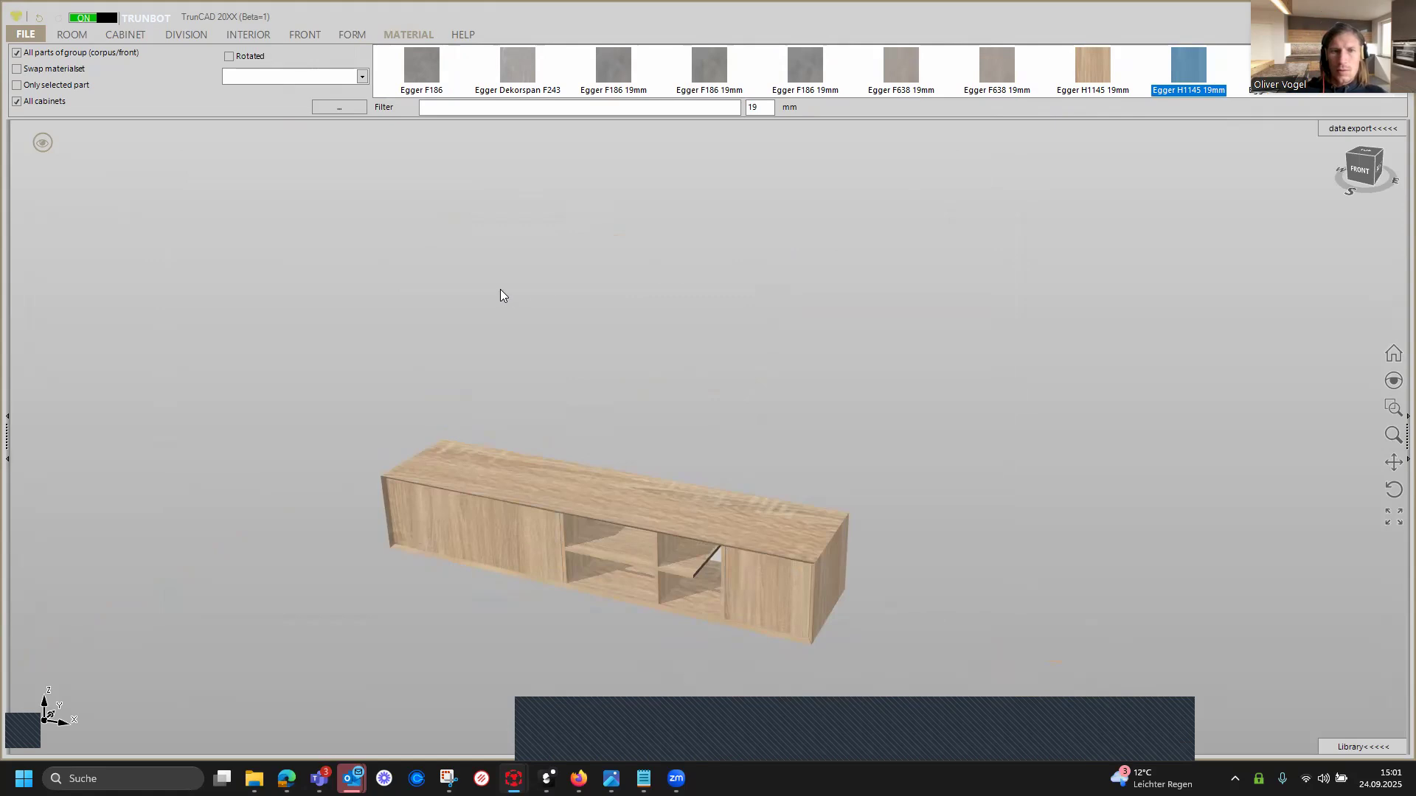
{"action": "left_click", "coordinate": [490, 323]}
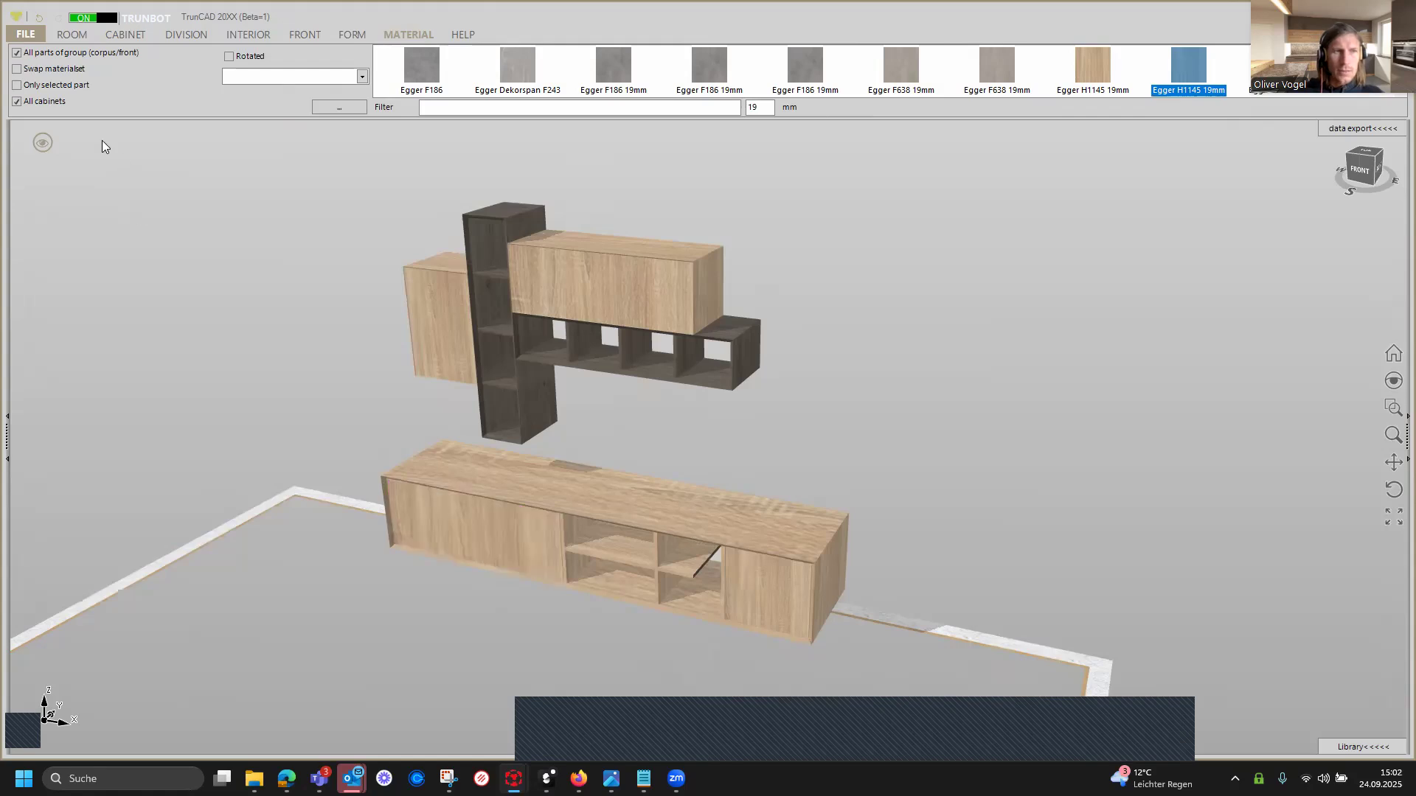
Apply rotated Egger H1145 19mm 2/2/0/0 individually to the lowboard's wide front and the wide wall cabinet's front, without the group and all-cabinets options.
{"action": "left_click", "coordinate": [16, 52]}
{"action": "left_click", "coordinate": [16, 101]}
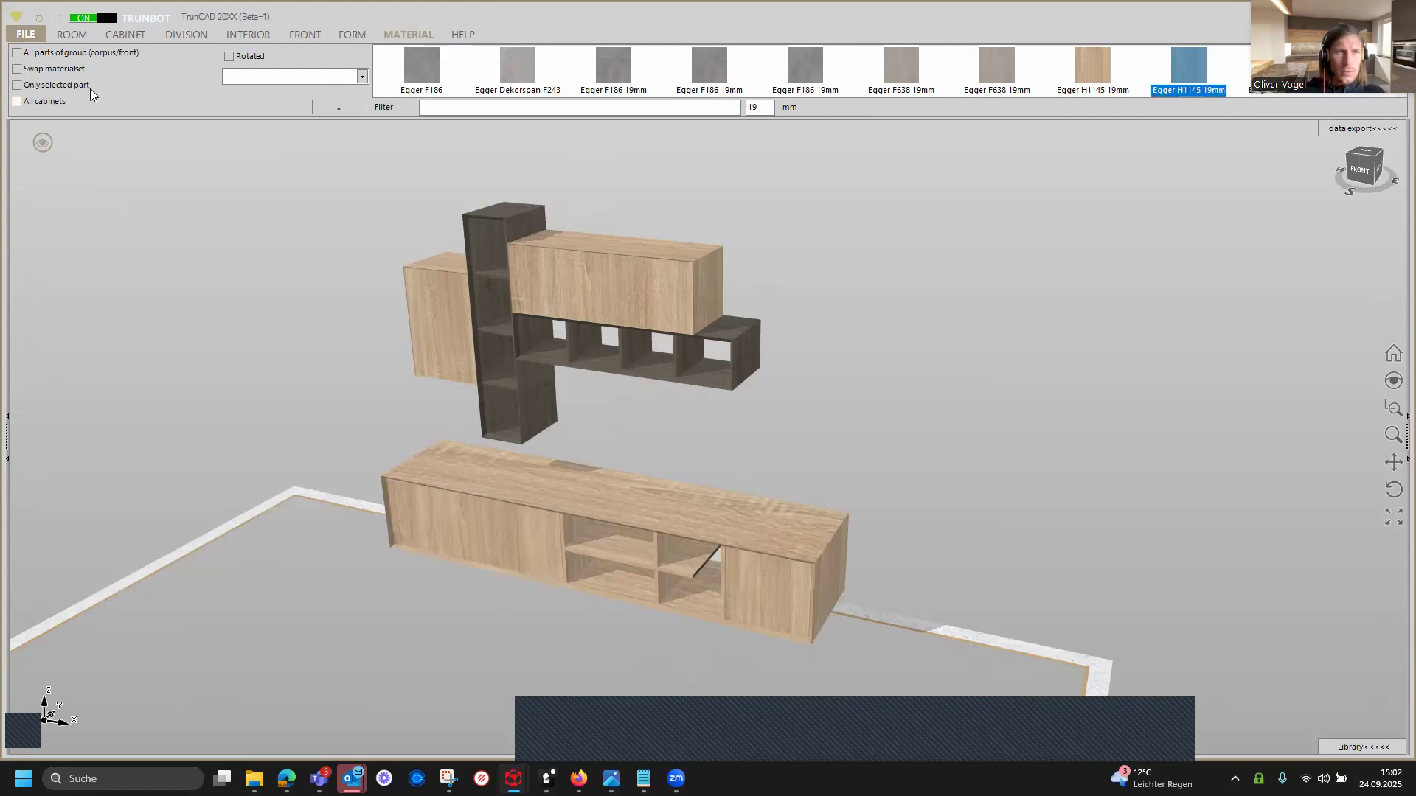
{"action": "left_click", "coordinate": [229, 56]}
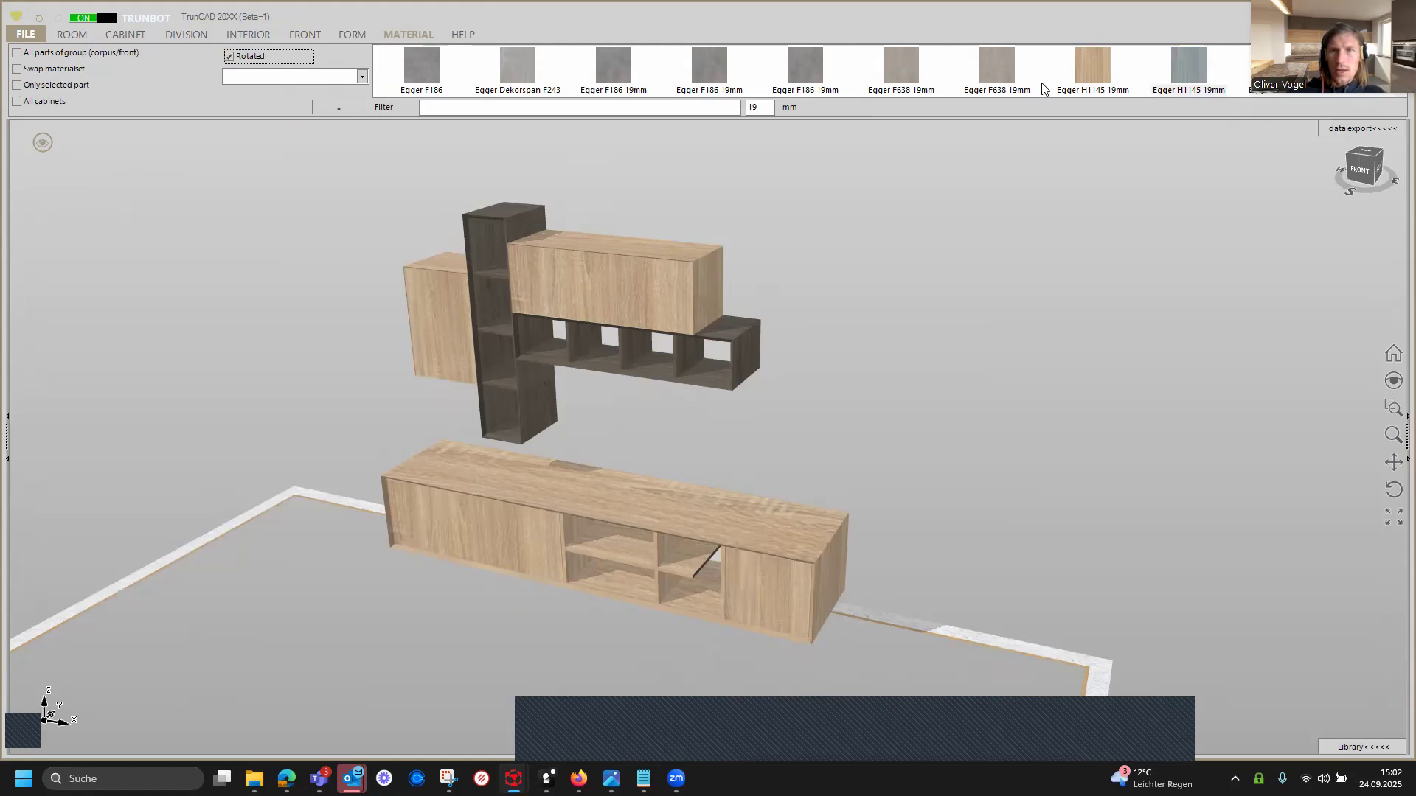
{"action": "left_click", "coordinate": [1088, 75]}
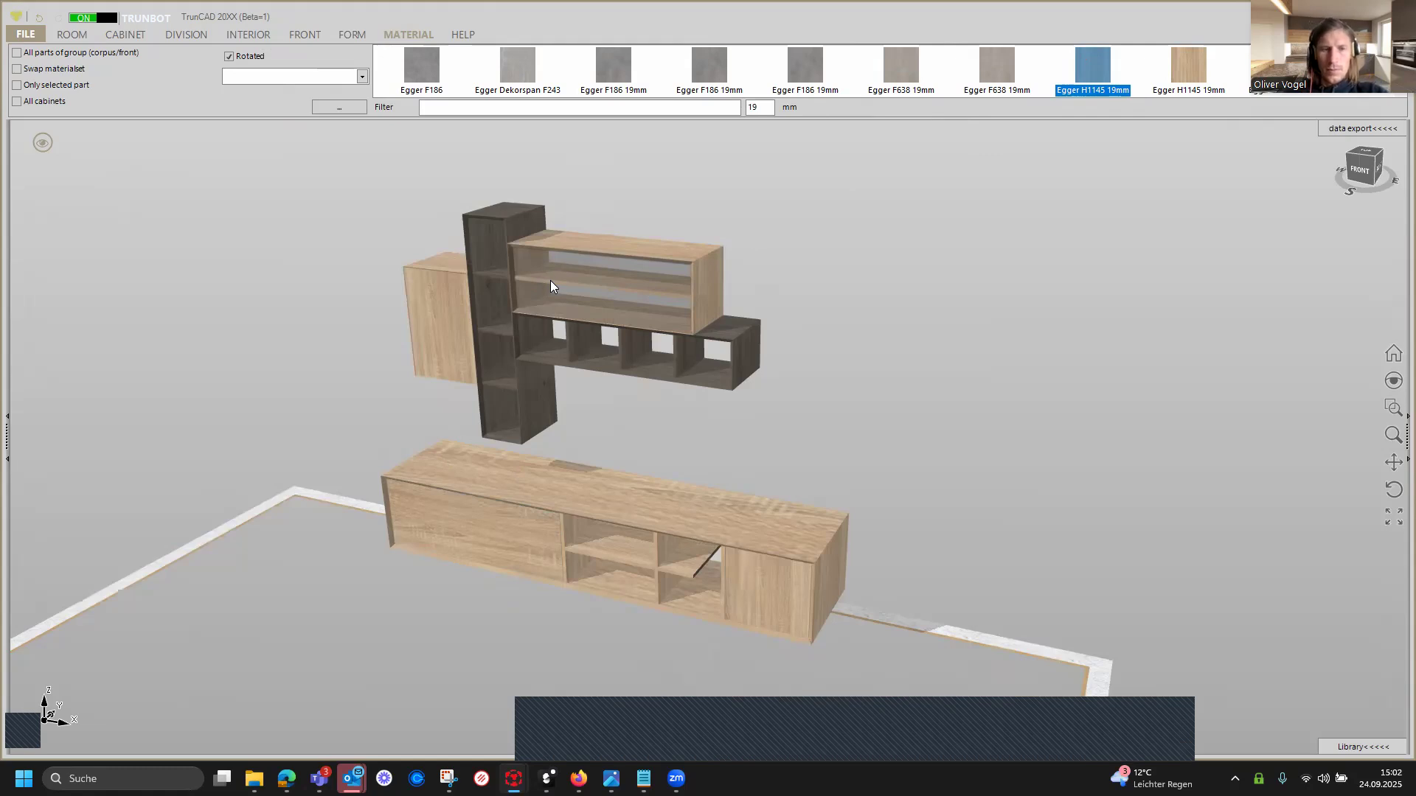
{"action": "key", "text": "Escape"}
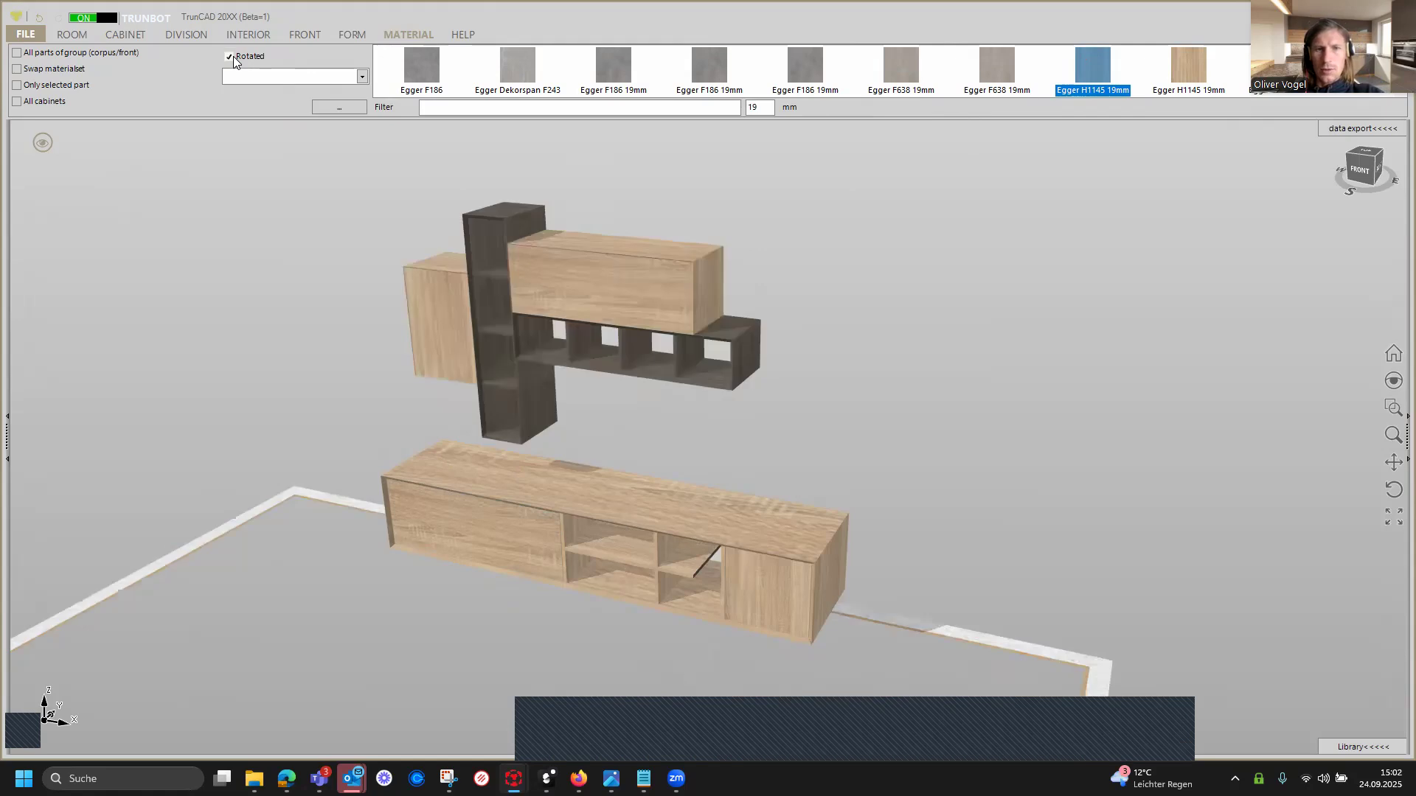
Apply unrotated Egger H1145 19mm 2/2/0/0 to the tall wall cabinet's shelves and the open wall shelf's dividers.
{"action": "left_click", "coordinate": [233, 56]}
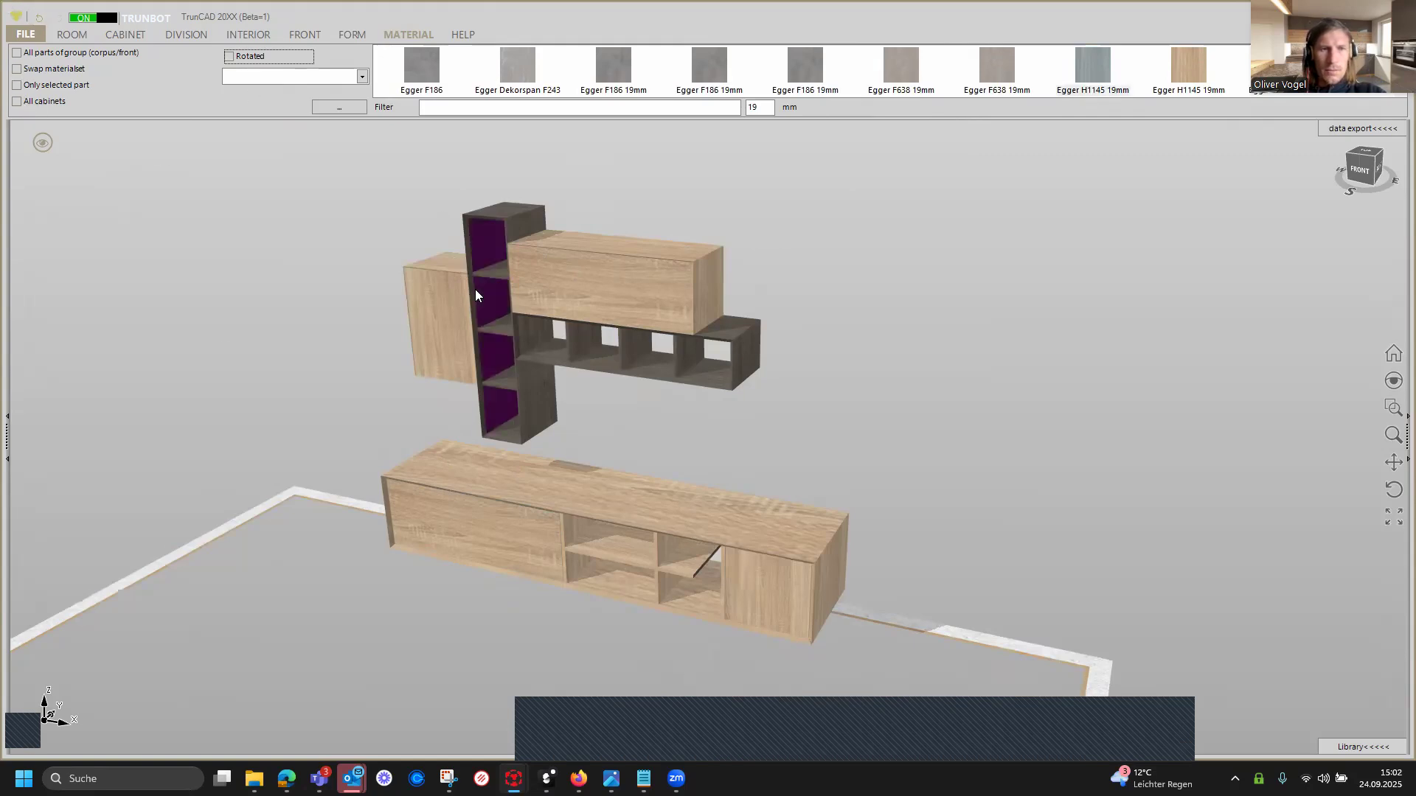
{"action": "scroll", "coordinate": [475, 291], "scroll_direction": "up", "scroll_amount": 2}
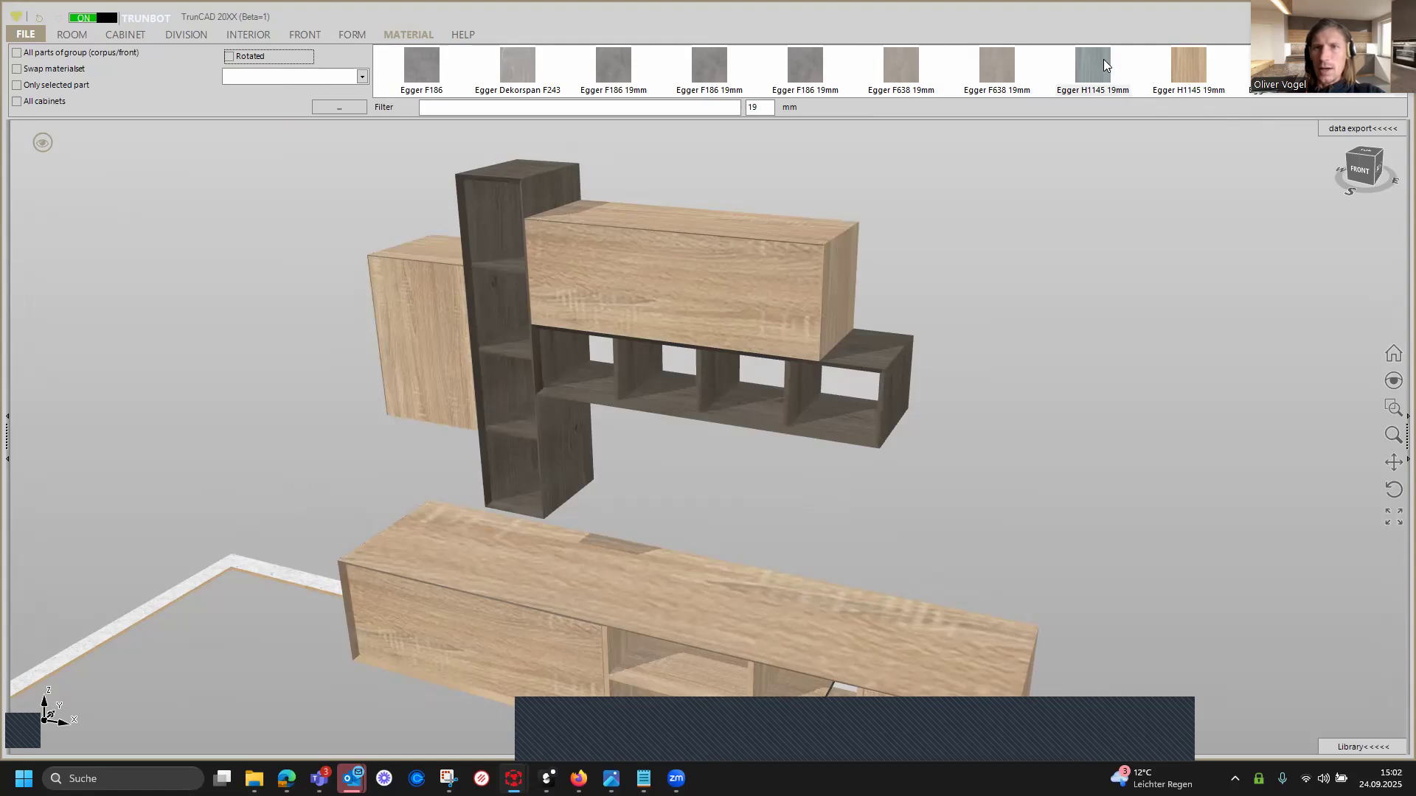
{"action": "left_click_drag", "start_coordinate": [1103, 59], "coordinate": [506, 261]}
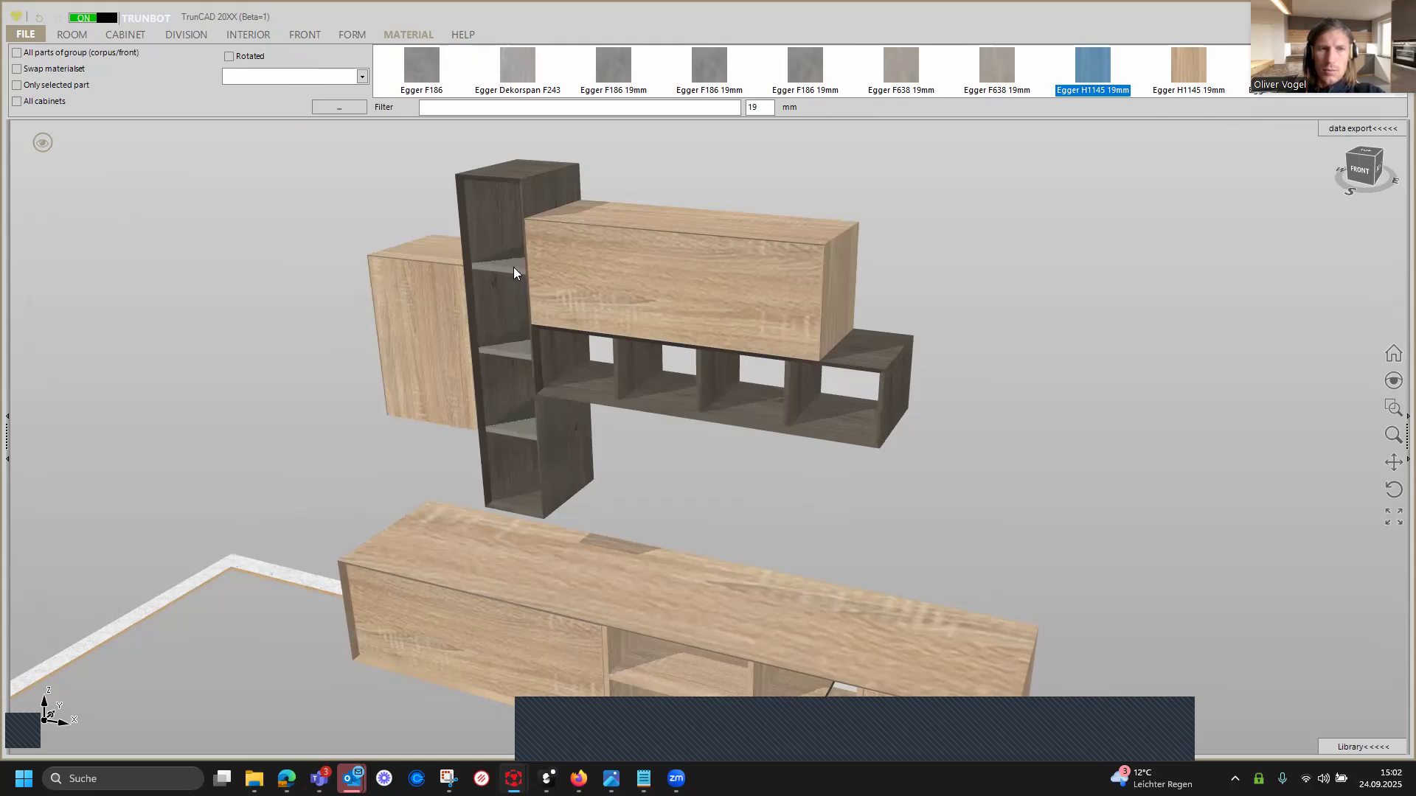
{"action": "left_click", "coordinate": [510, 259]}
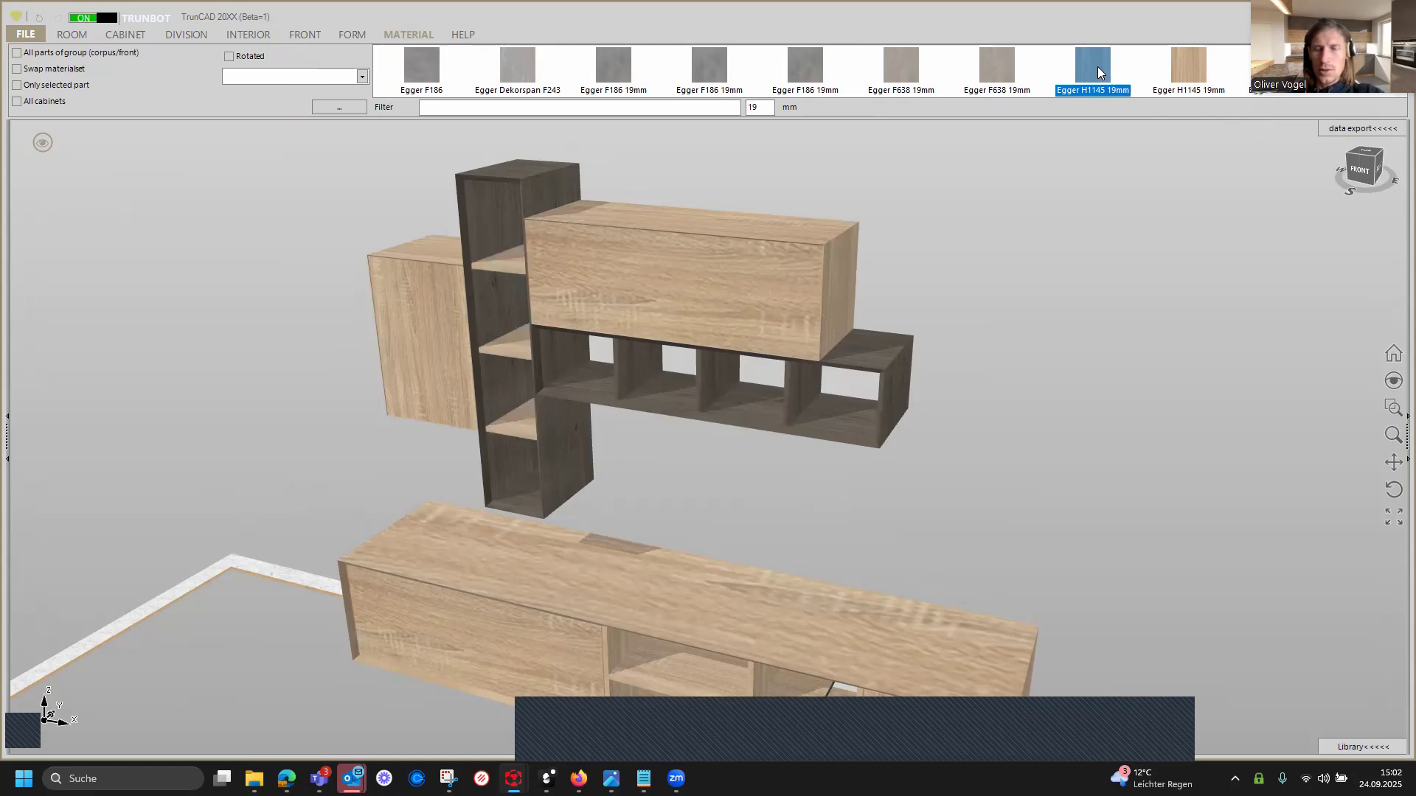
{"action": "left_click_drag", "start_coordinate": [1093, 65], "coordinate": [1093, 70]}
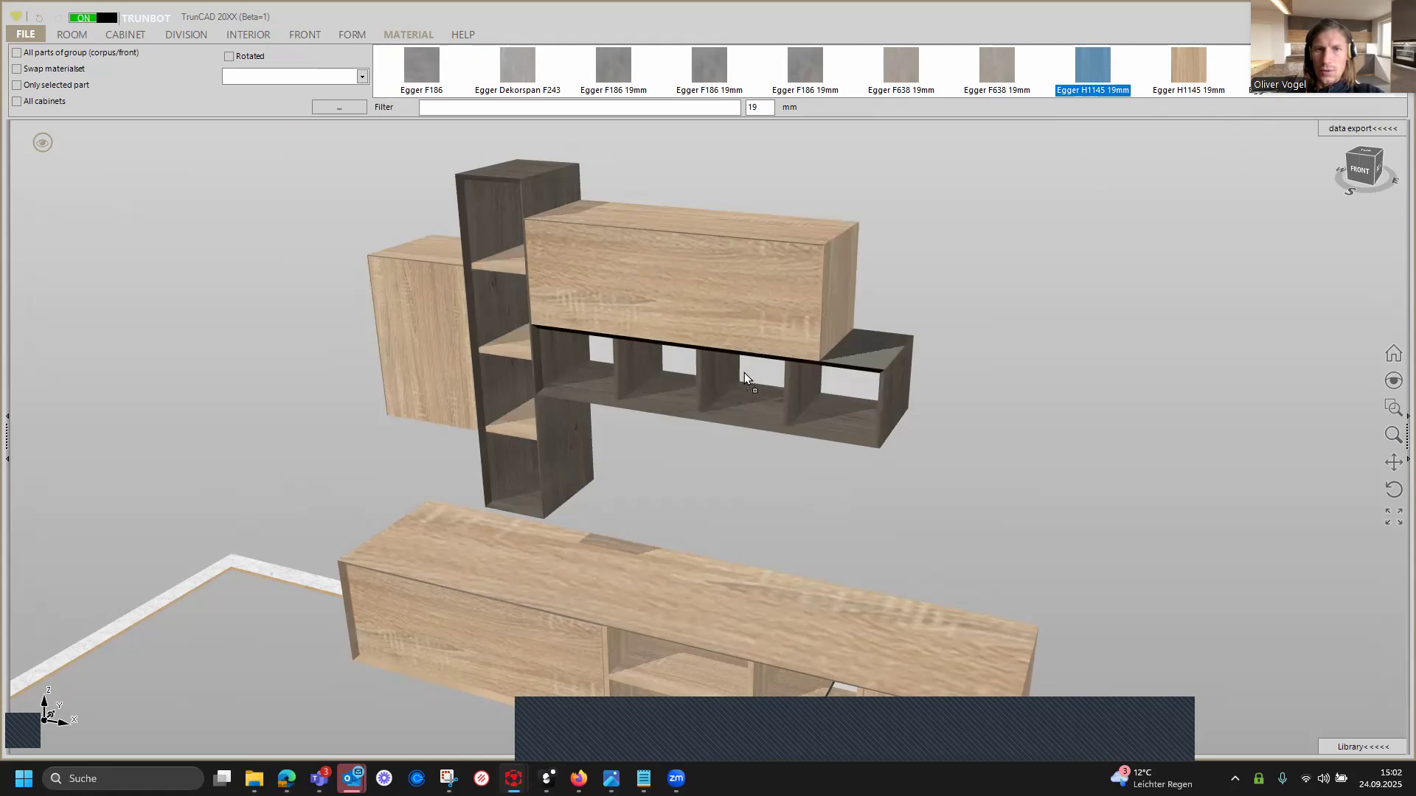
{"action": "left_click", "coordinate": [511, 275]}
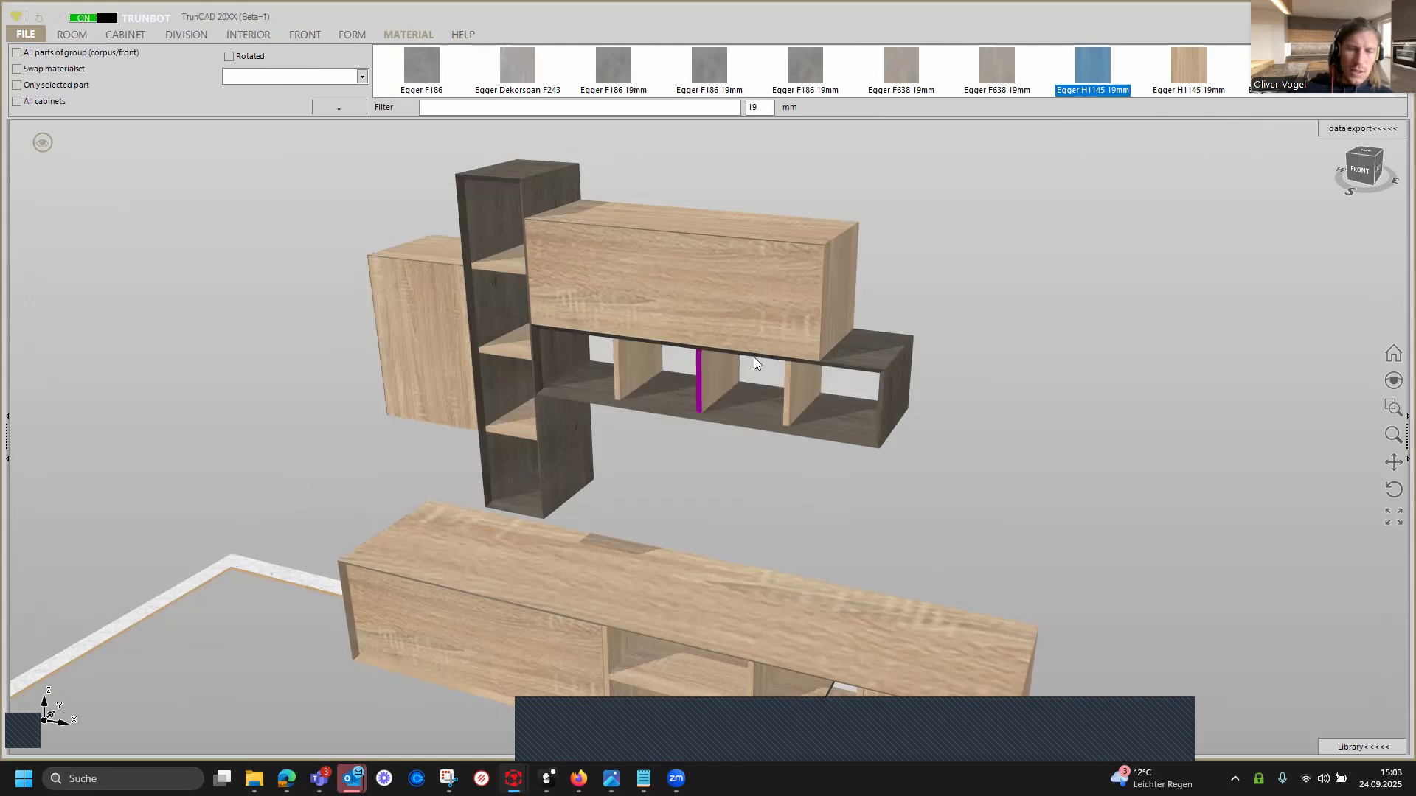
Examine which parts the lowboard's inner shelves and dividers consist of in the open middle compartments.
{"action": "scroll", "coordinate": [961, 360], "scroll_direction": "down", "scroll_amount": 3}
{"action": "middle_click_drag", "start_coordinate": [1009, 428], "coordinate": [978, 375]}
{"action": "left_click", "coordinate": [841, 549]}
{"action": "scroll", "coordinate": [841, 550], "scroll_direction": "up", "scroll_amount": 3}
{"action": "middle_click_drag", "start_coordinate": [824, 545], "coordinate": [820, 543]}
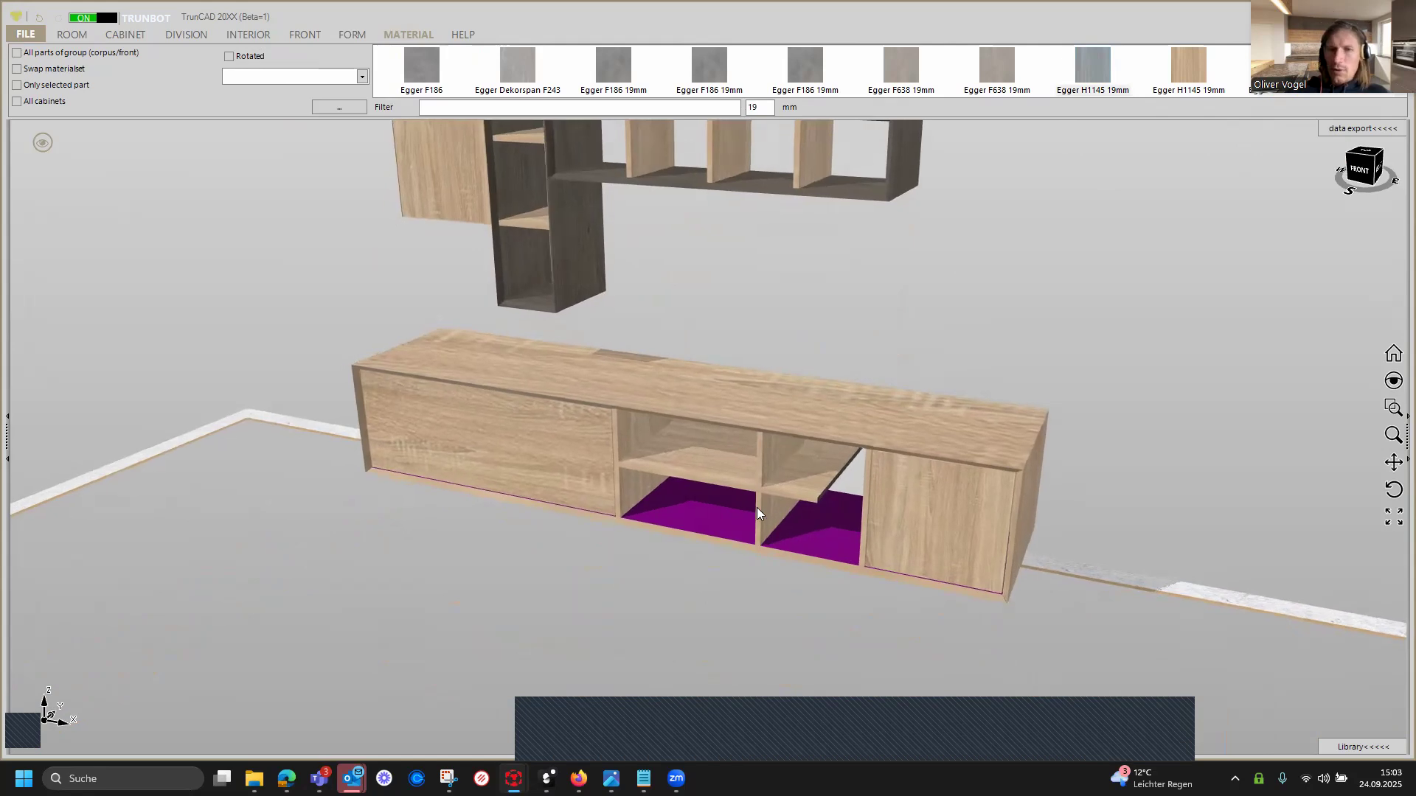
{"action": "scroll", "coordinate": [750, 494], "scroll_direction": "up", "scroll_amount": 4}
{"action": "left_click", "coordinate": [724, 438]}
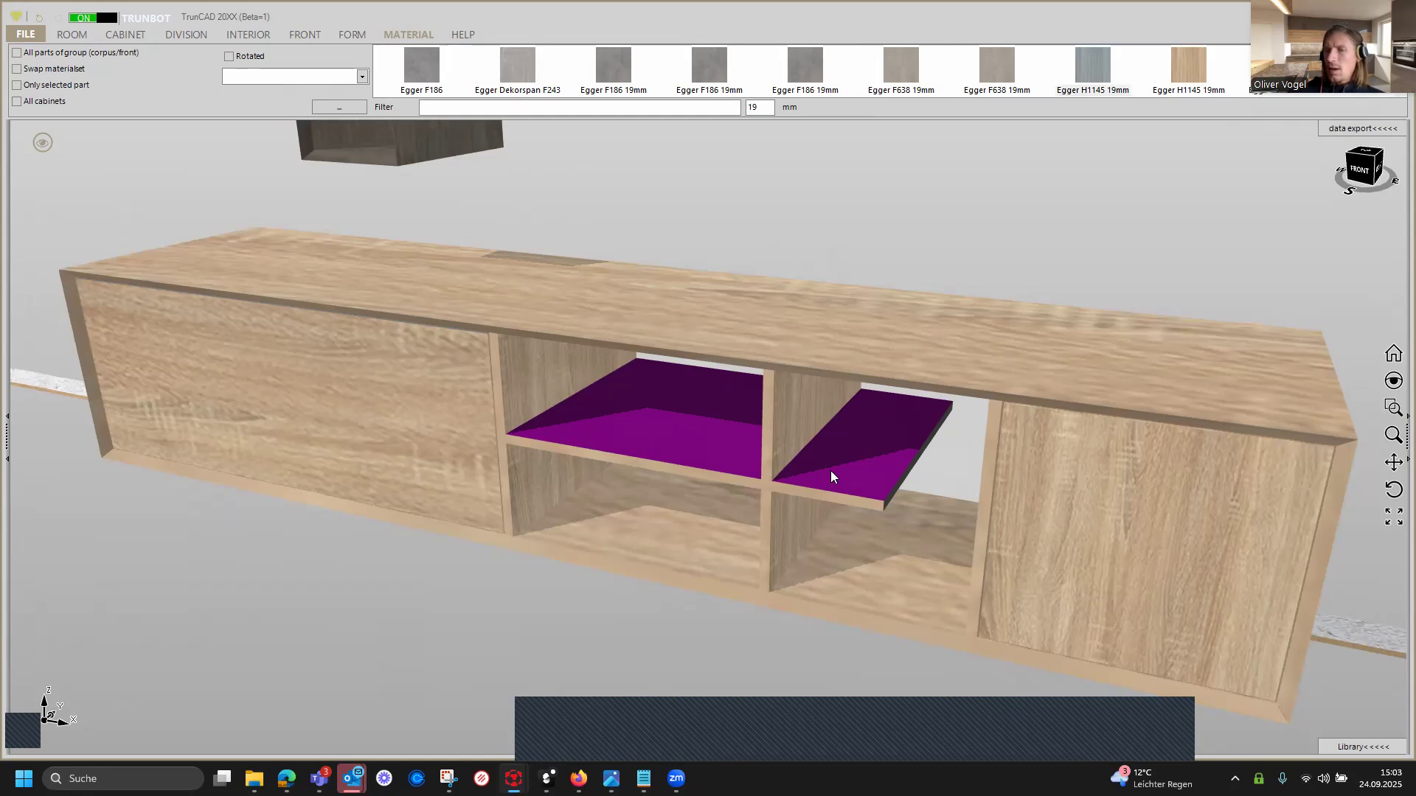
{"action": "left_click", "coordinate": [794, 432]}
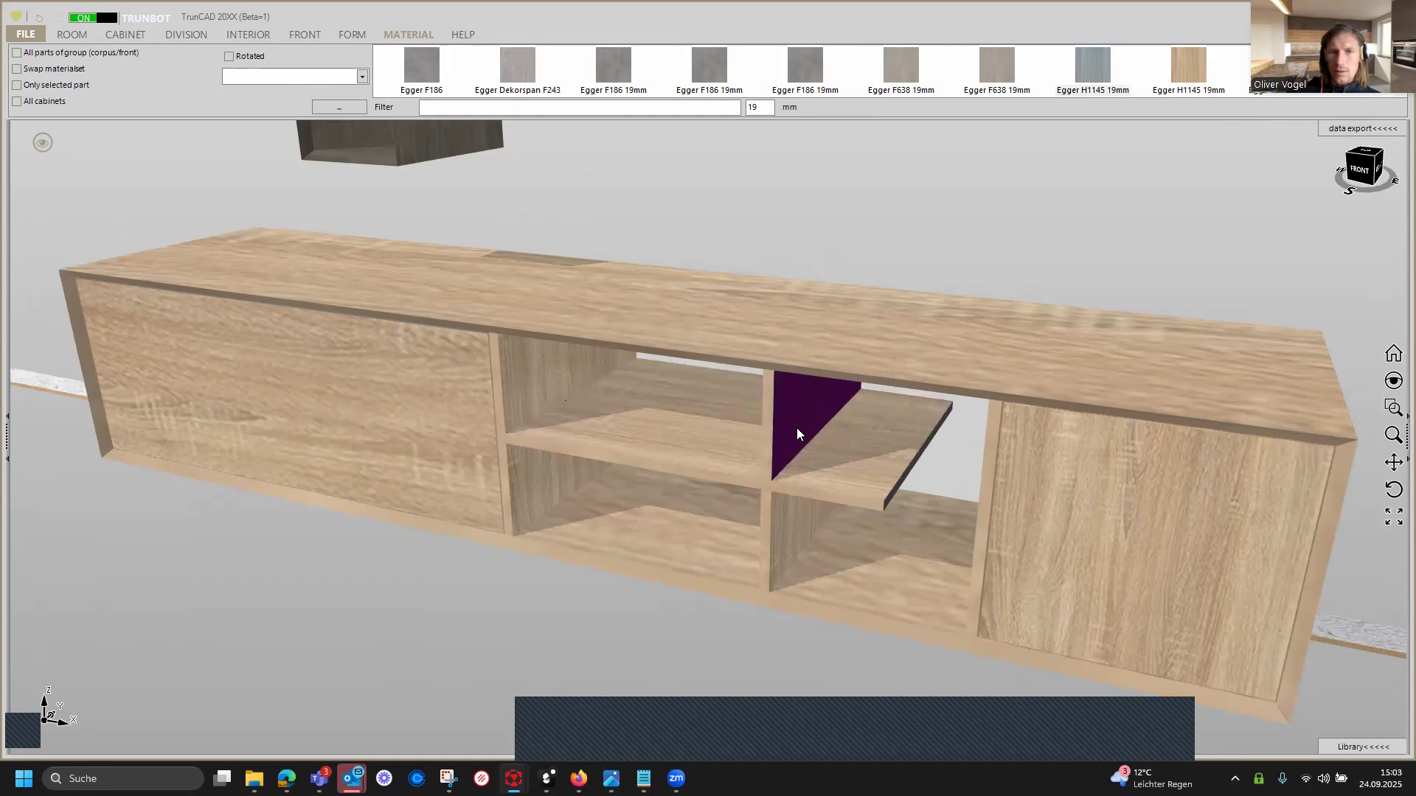
{"action": "middle_click_drag", "start_coordinate": [783, 418], "coordinate": [772, 415]}
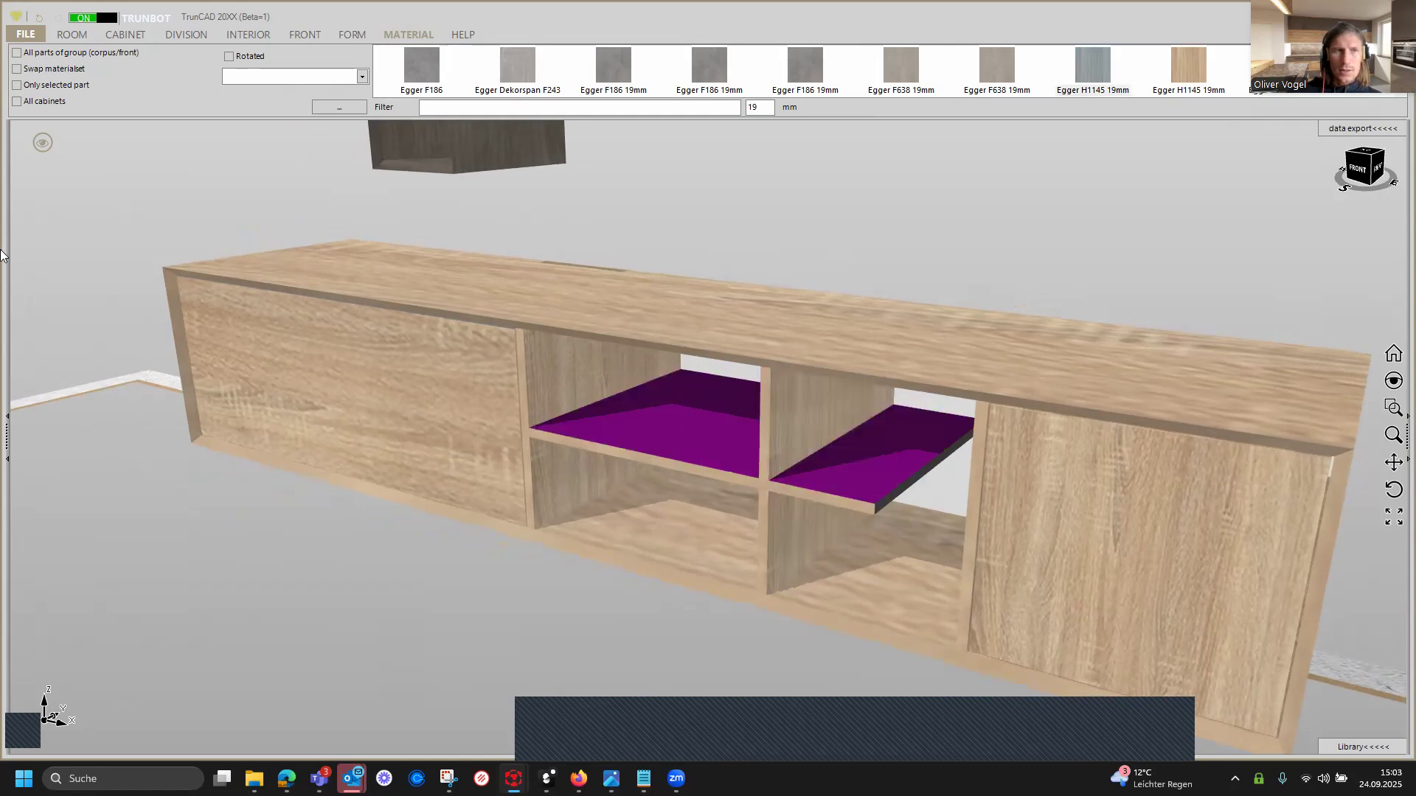
Restrict the assignment to selected parts and apply Egger H1387 19mm 2/2/0/0 to the lowboard's inner shelf and its upper and lower centre dividers.
{"action": "left_click", "coordinate": [17, 84]}
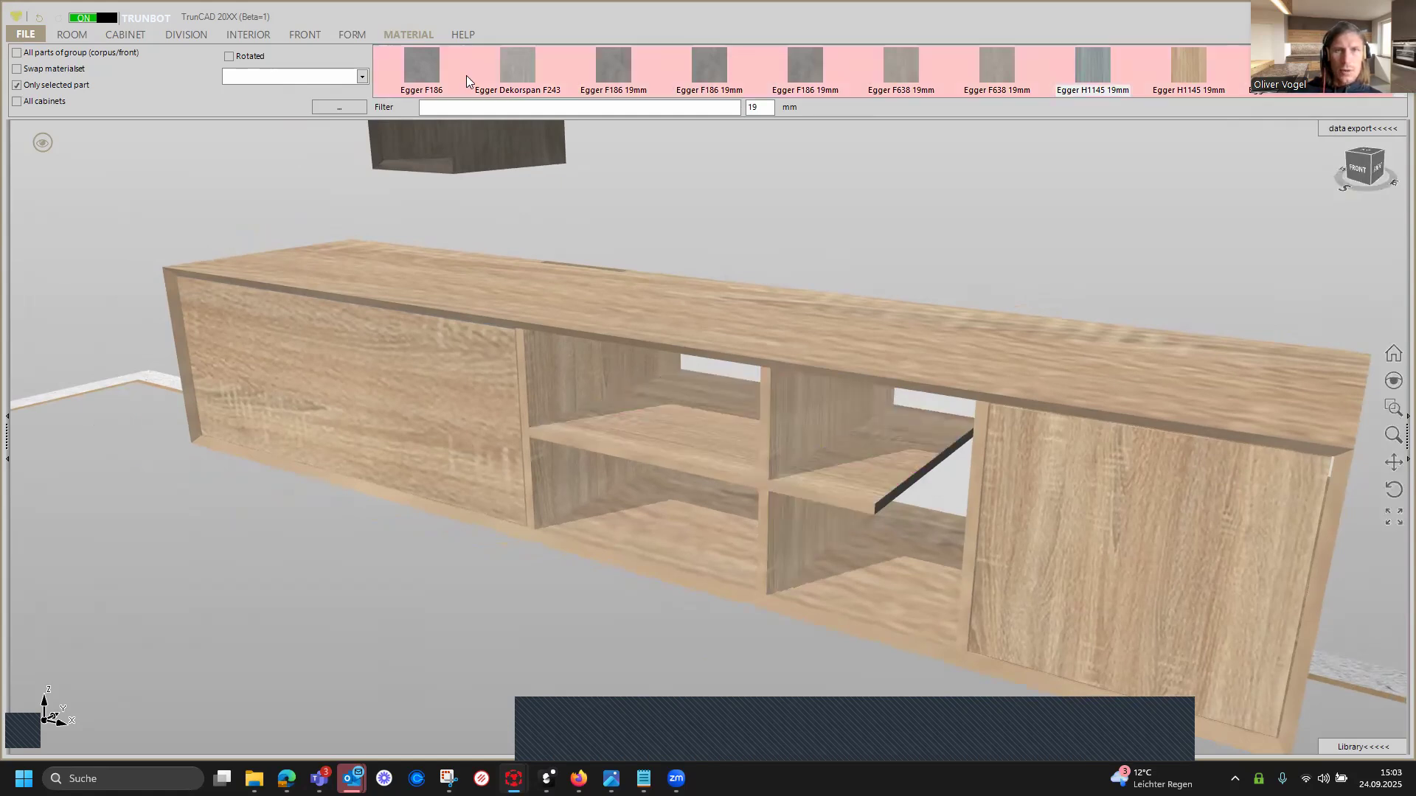
{"action": "scroll", "coordinate": [1049, 68], "scroll_direction": "down", "scroll_amount": 5}
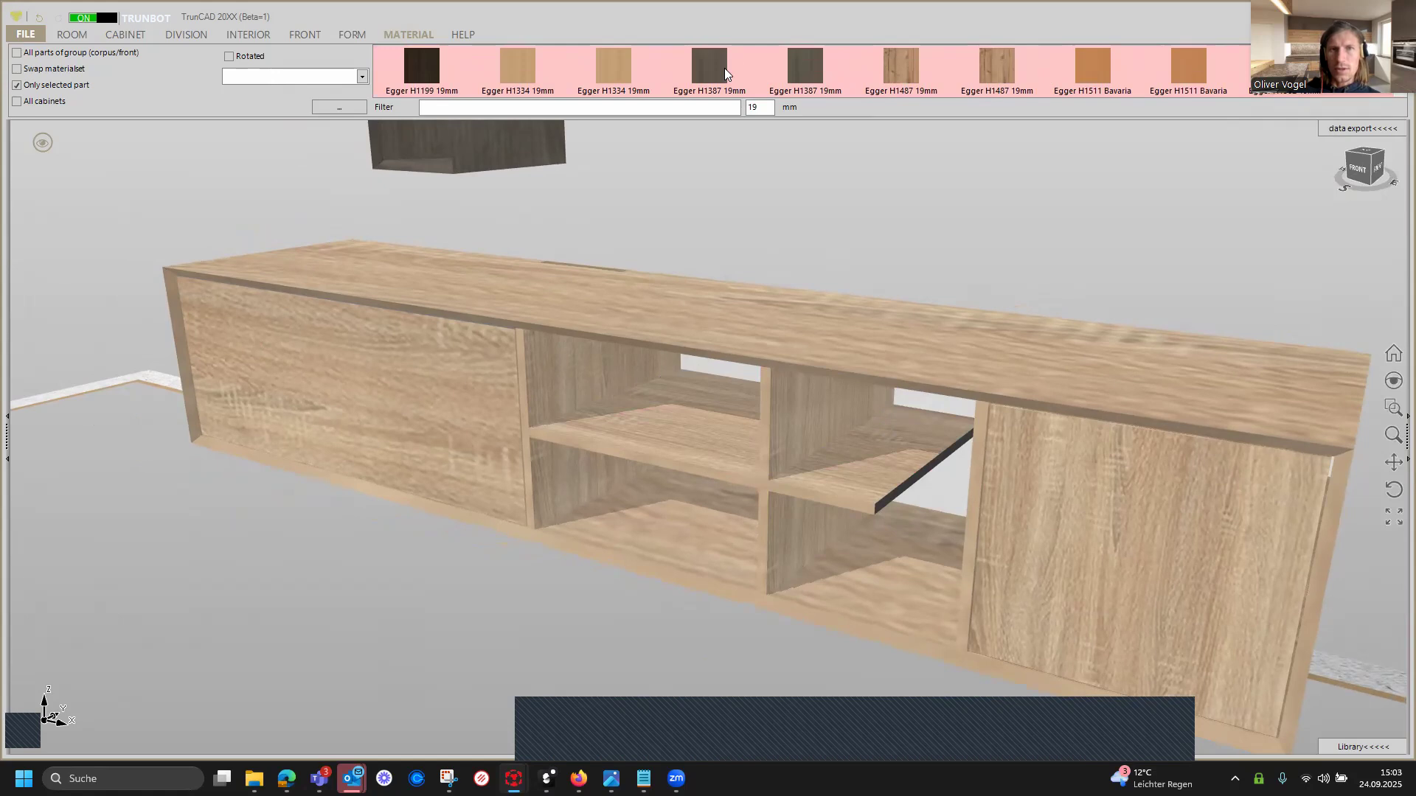
{"action": "left_click", "coordinate": [716, 67]}
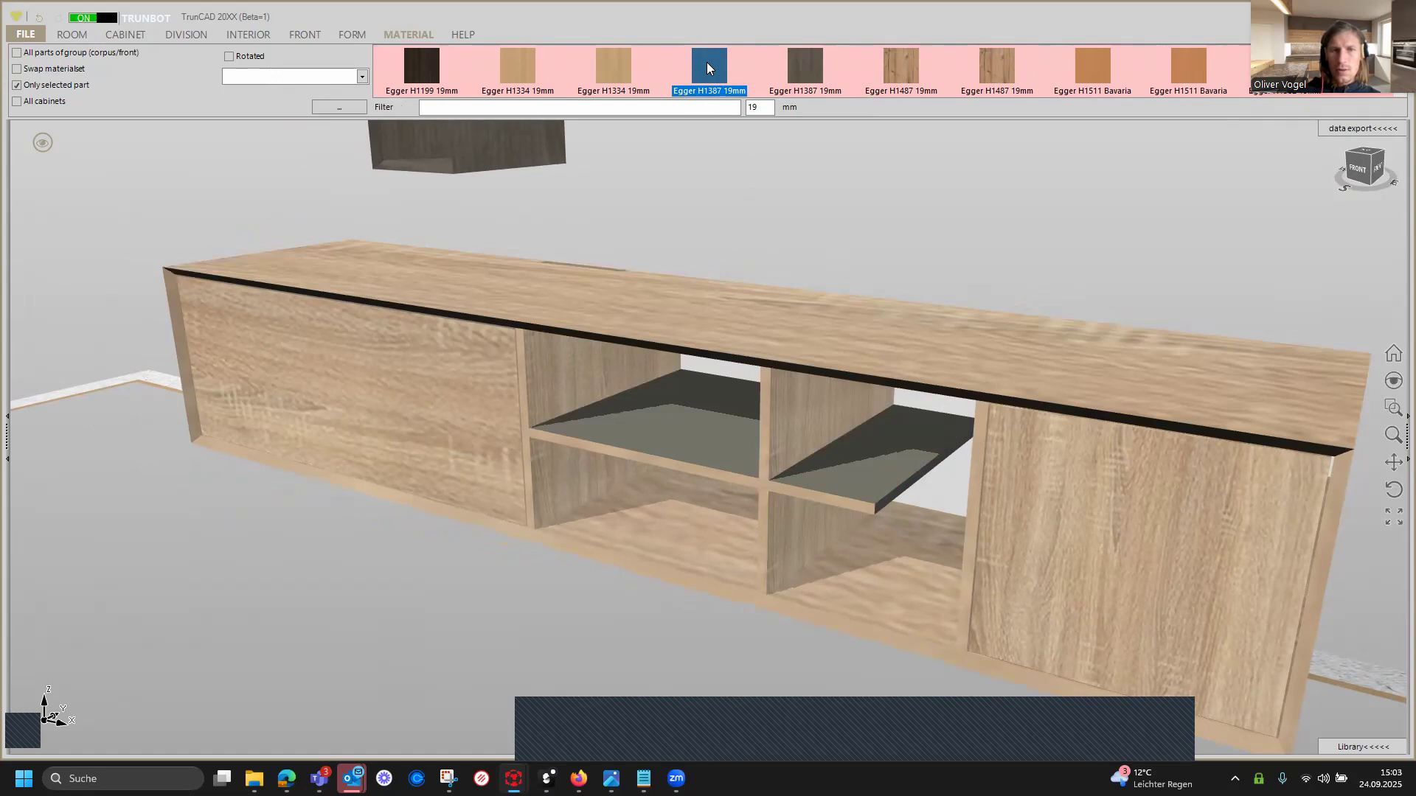
{"action": "left_click_drag", "start_coordinate": [708, 62], "coordinate": [813, 444]}
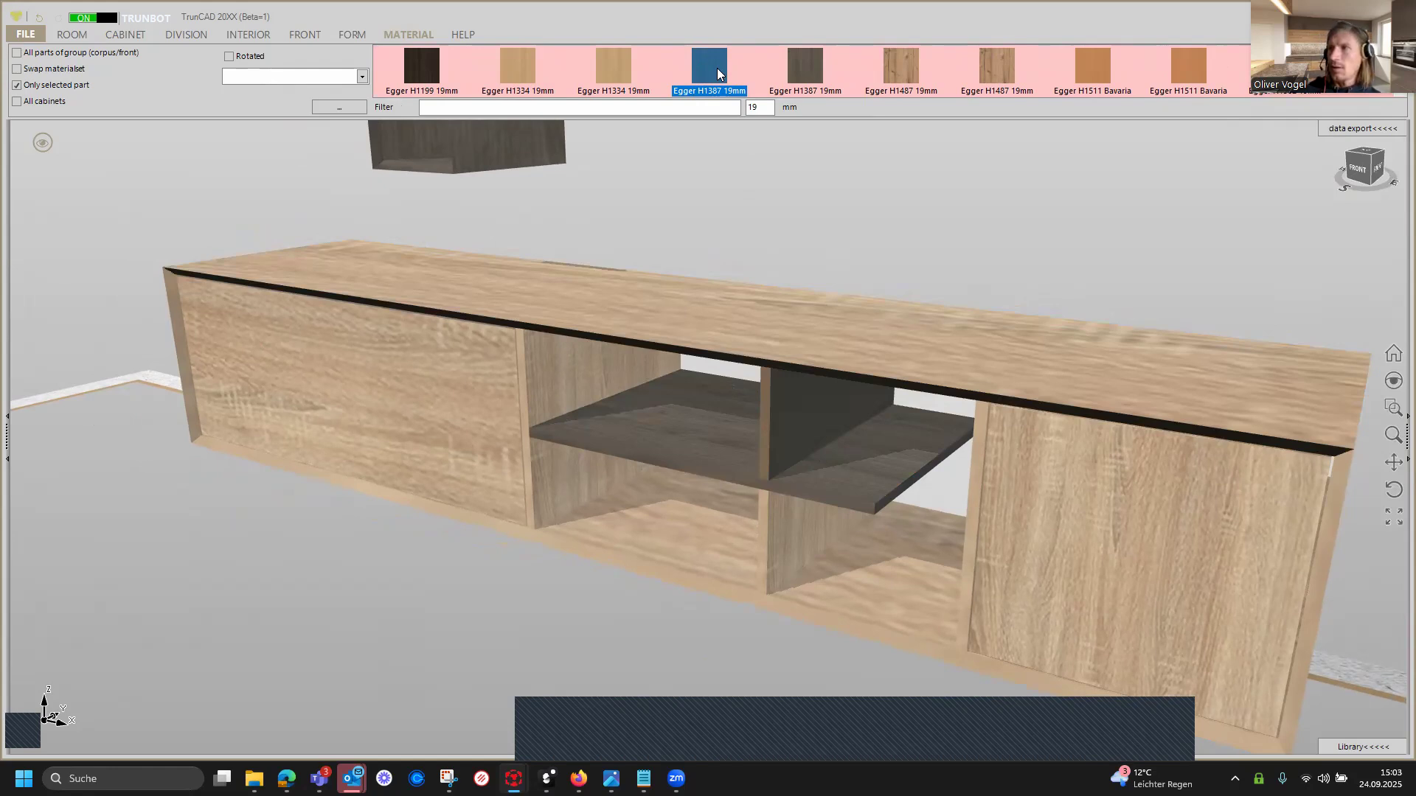
{"action": "left_click_drag", "start_coordinate": [716, 68], "coordinate": [794, 552]}
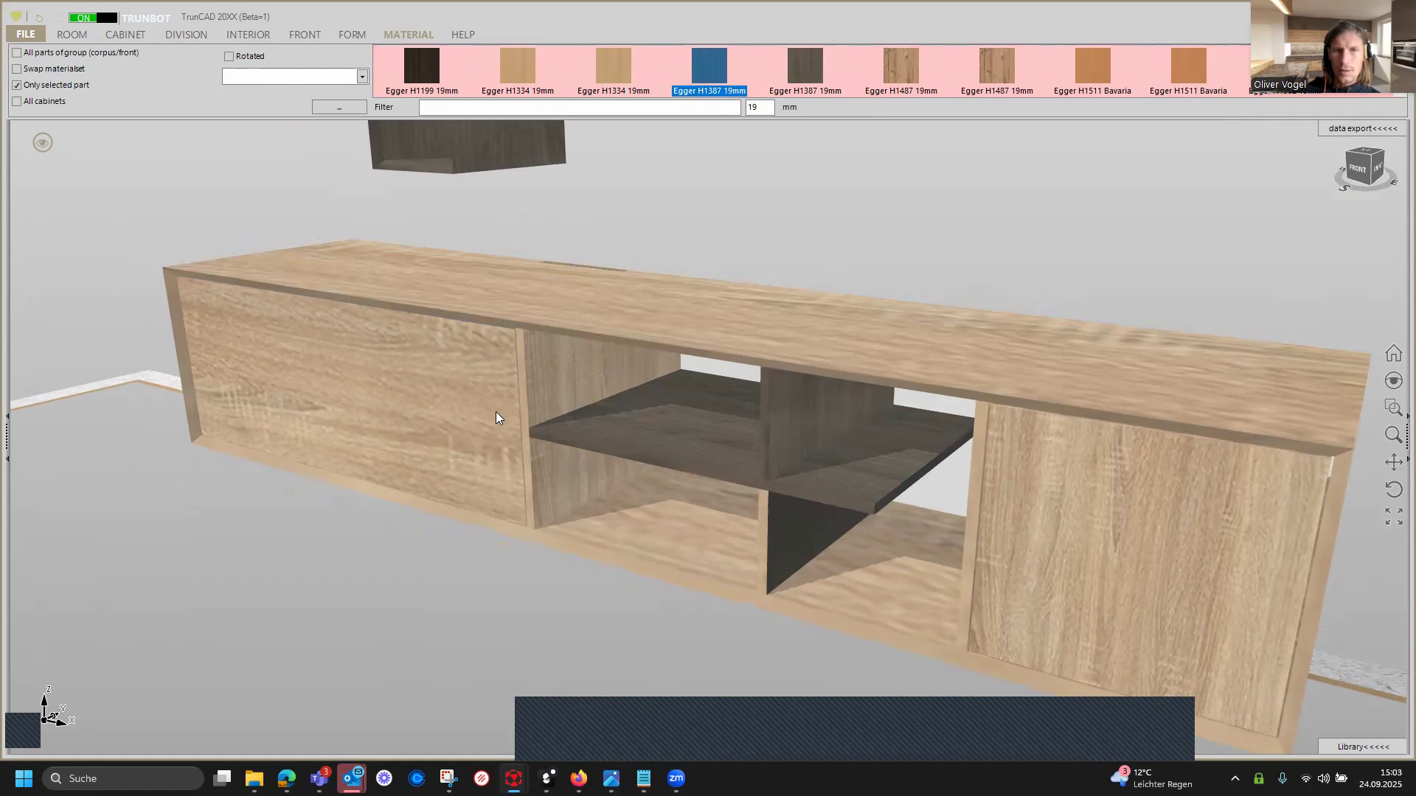
Switch the display so the doors, lid and drawer of the whole wall unit appear opened, exposing the inner parts.
{"action": "left_click", "coordinate": [873, 304]}
{"action": "scroll", "coordinate": [873, 303], "scroll_direction": "down", "scroll_amount": 5}
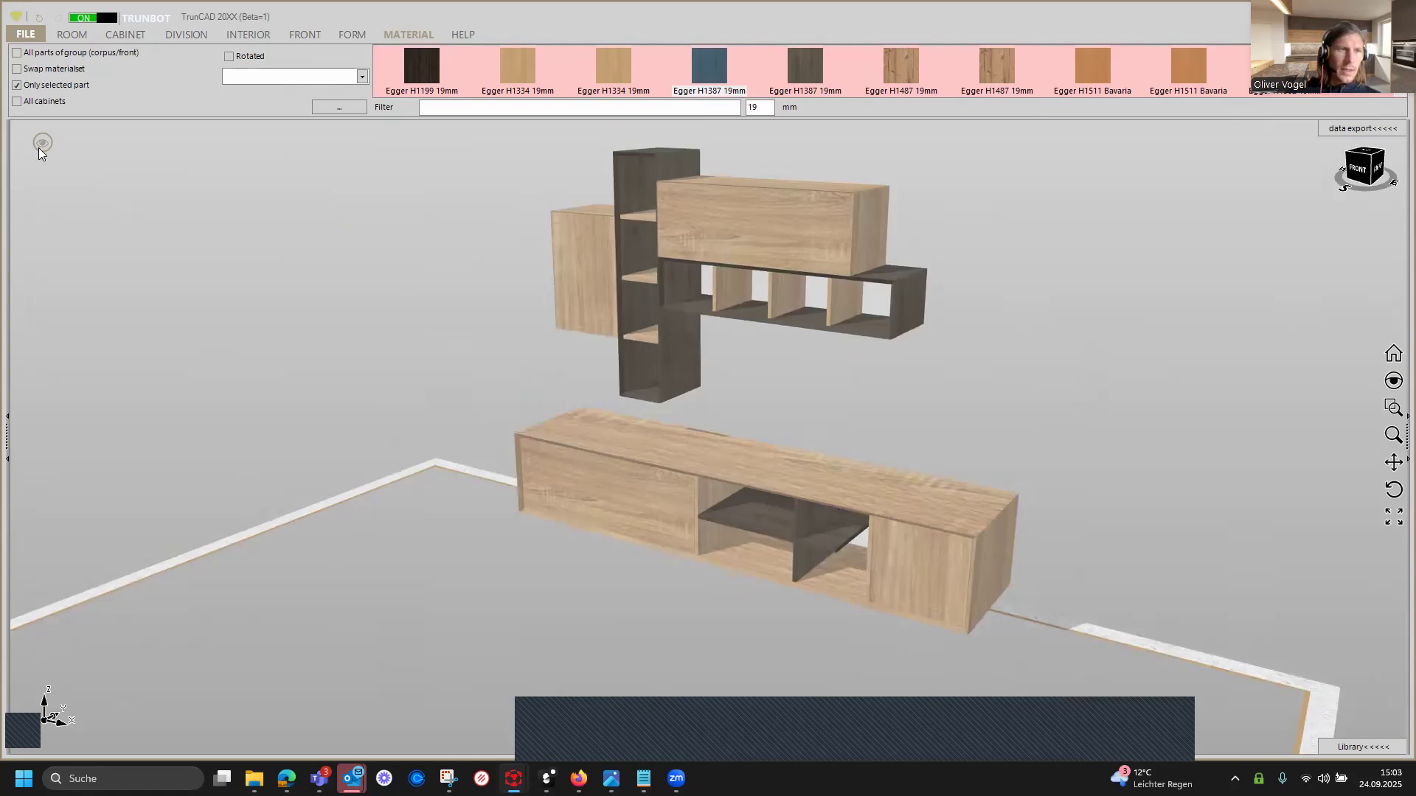
{"action": "left_click", "coordinate": [42, 145]}
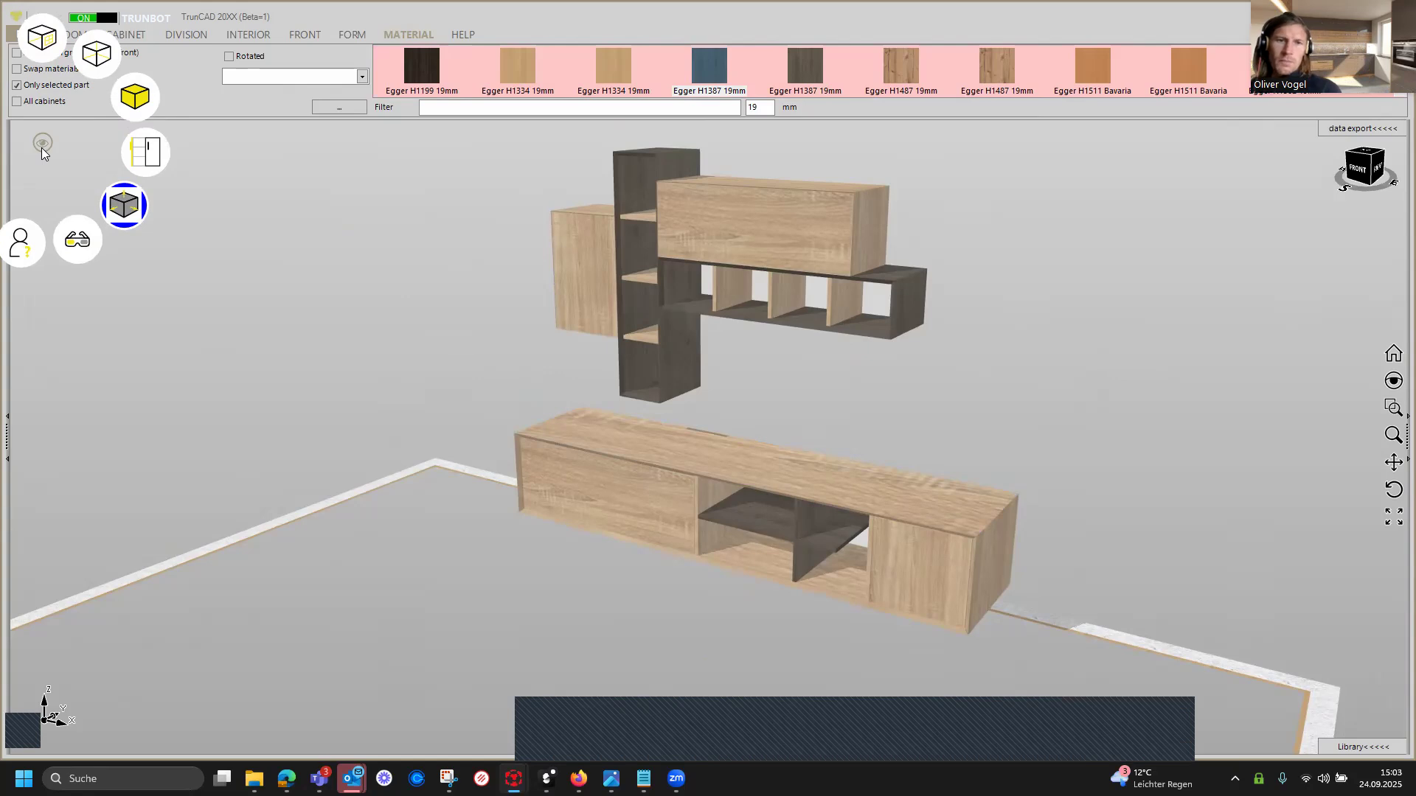
{"action": "left_click", "coordinate": [151, 154]}
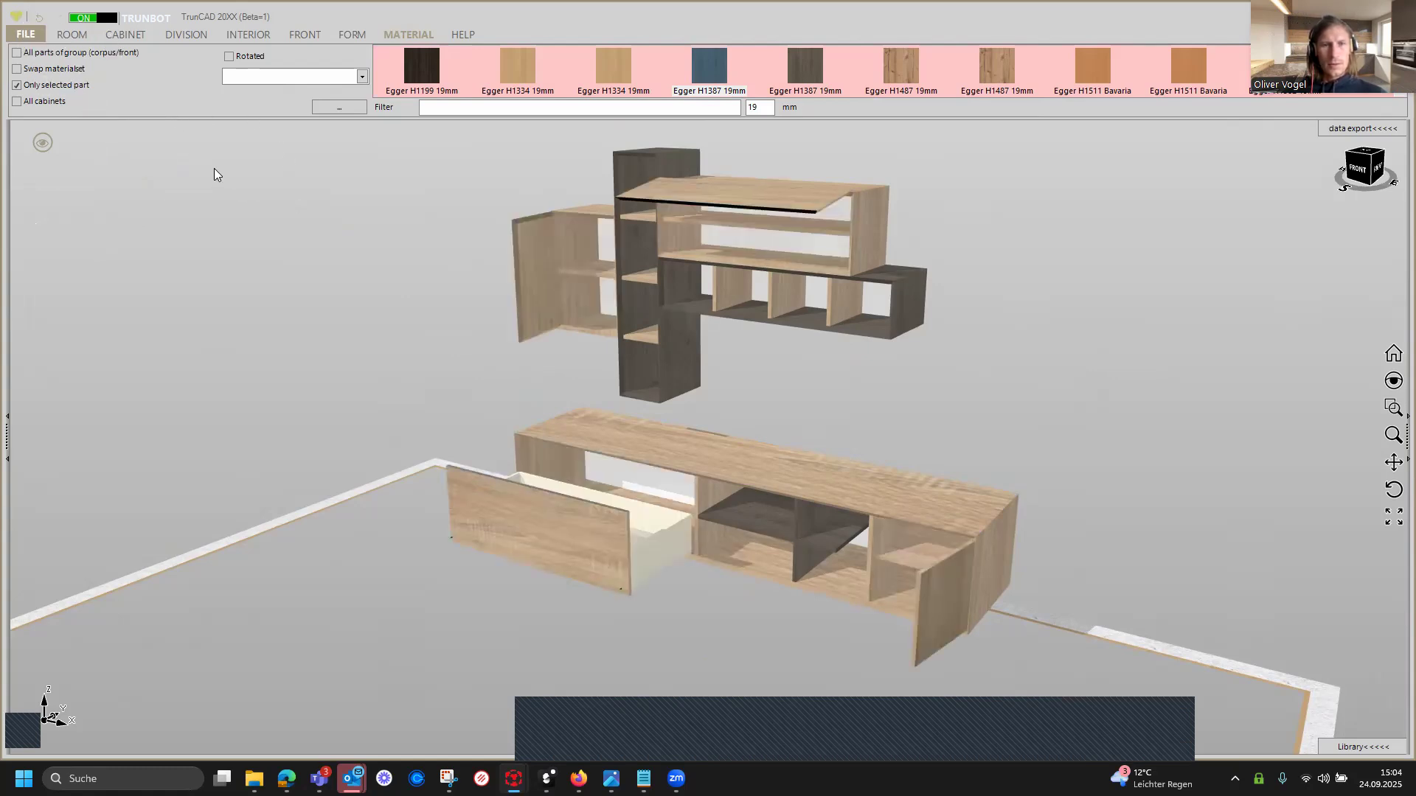
{"action": "middle_click_drag", "start_coordinate": [878, 516], "coordinate": [902, 508]}
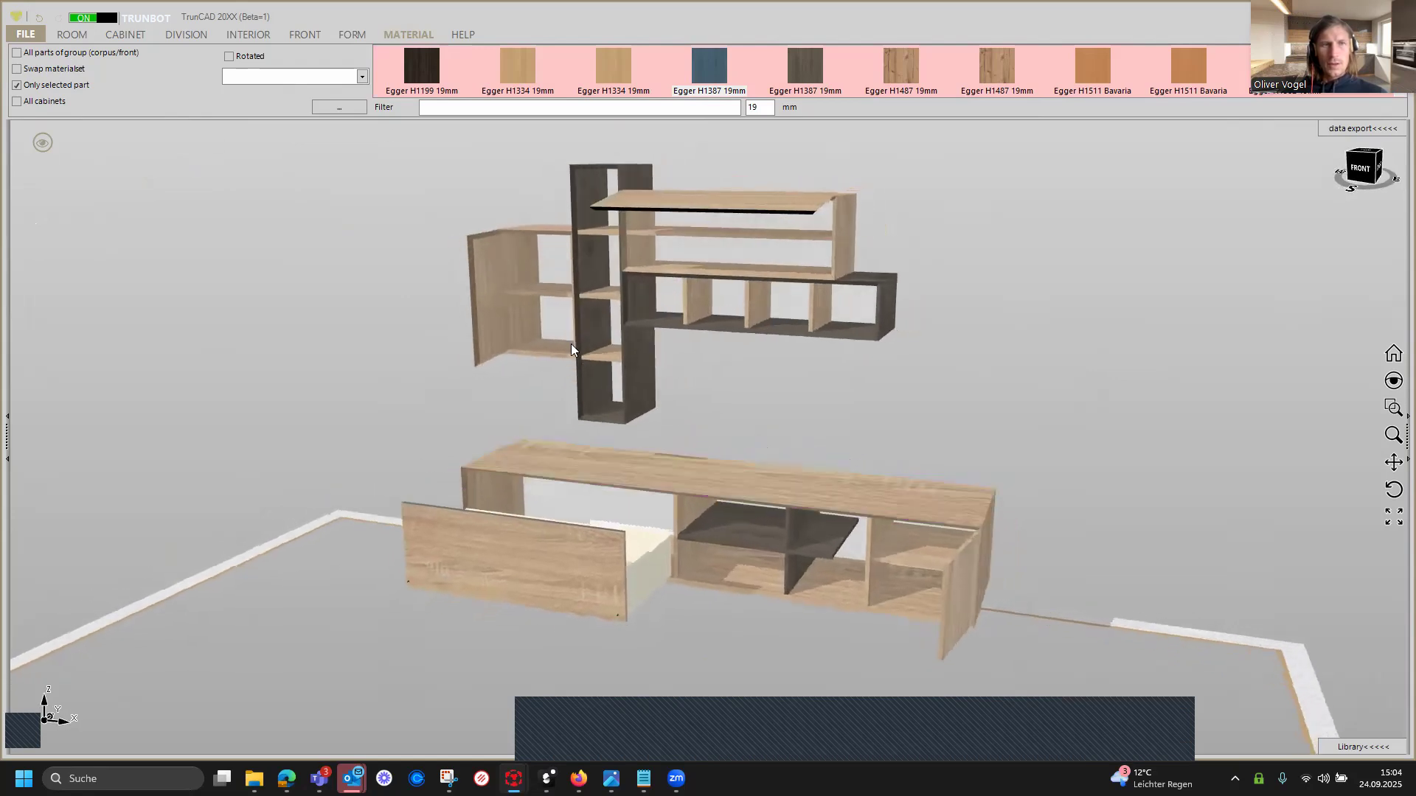
Remove the selected-part restriction and apply Egger H1387 19mm to the adjustable shelves of the wide and the single-door wall cabinets.
{"action": "left_click", "coordinate": [17, 85]}
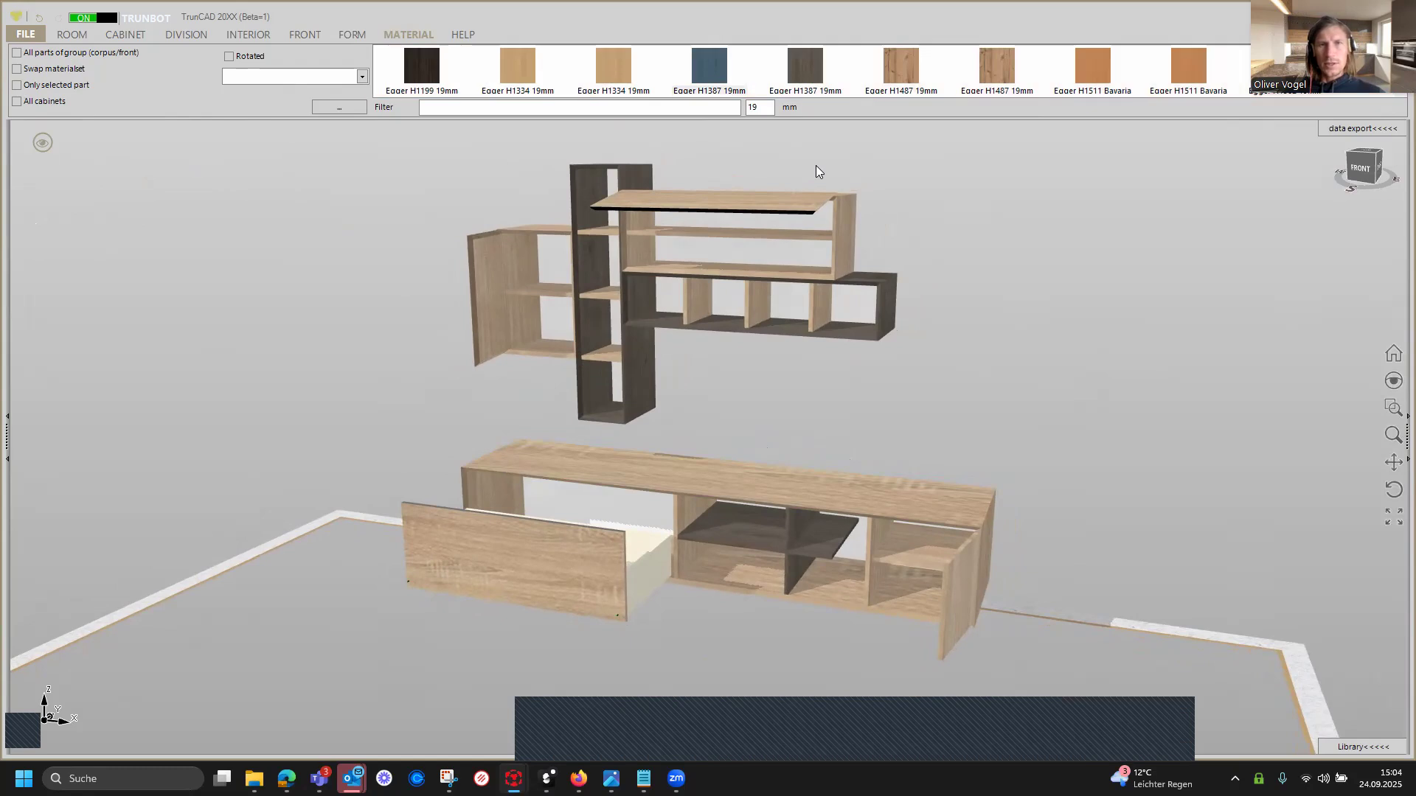
{"action": "middle_click_drag", "start_coordinate": [1047, 424], "coordinate": [735, 158]}
{"action": "scroll", "coordinate": [803, 199], "scroll_direction": "up", "scroll_amount": 4}
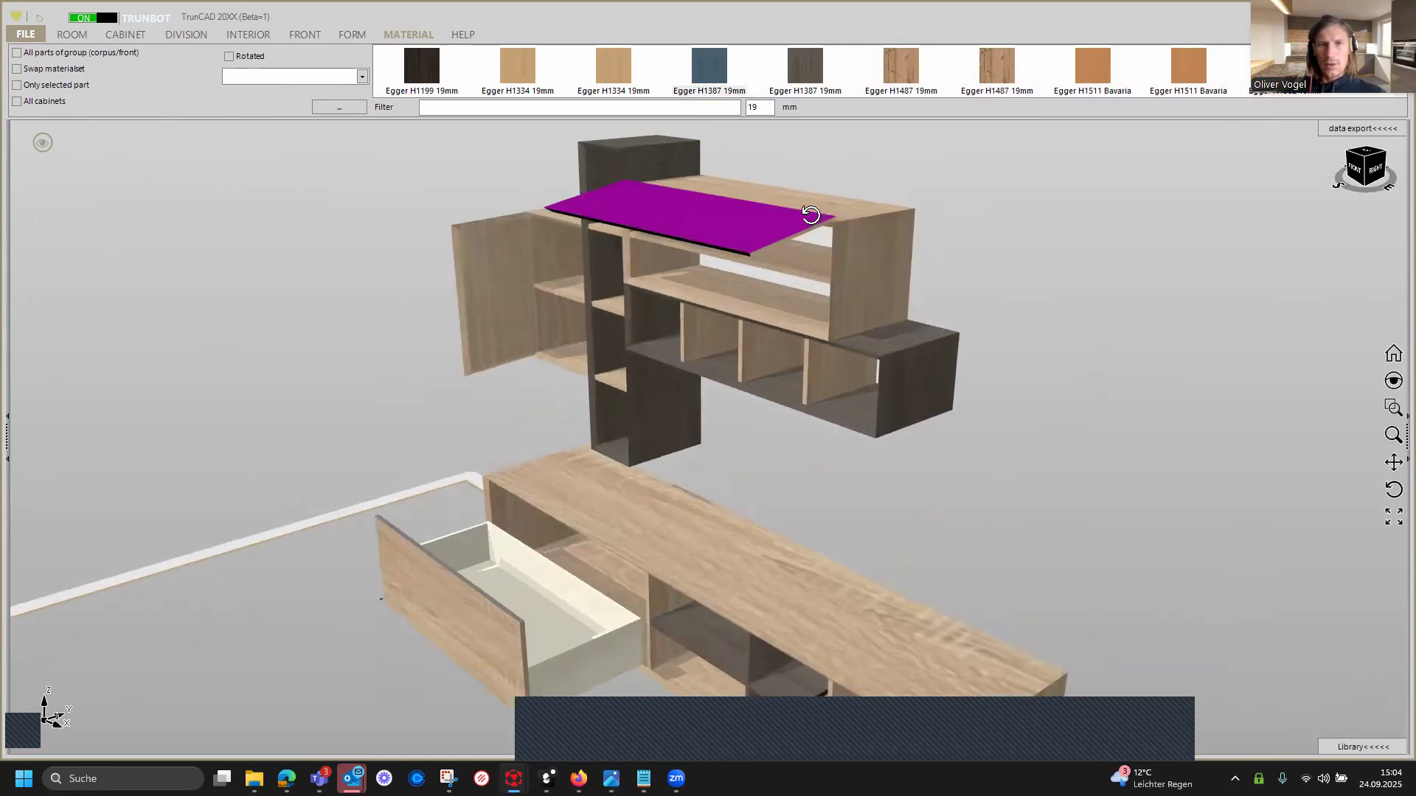
{"action": "left_click_drag", "start_coordinate": [708, 65], "coordinate": [780, 268]}
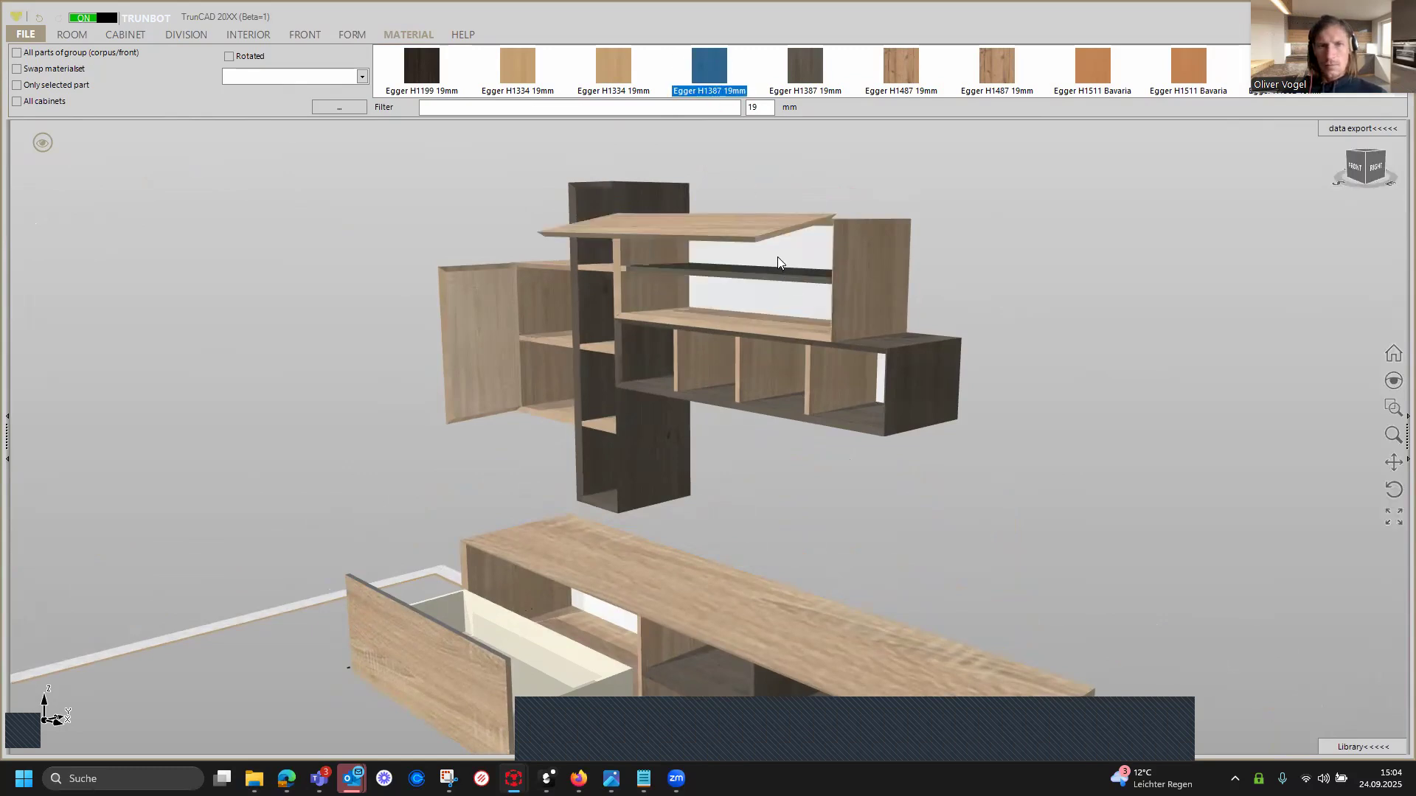
{"action": "left_click", "coordinate": [721, 258]}
{"action": "middle_click_drag", "start_coordinate": [719, 258], "coordinate": [747, 283]}
{"action": "left_click_drag", "start_coordinate": [714, 85], "coordinate": [542, 334]}
Apply Egger H1387 19mm to the adjustable shelf behind the lowboard's narrow hinged door.
{"action": "double_click", "coordinate": [1002, 621]}
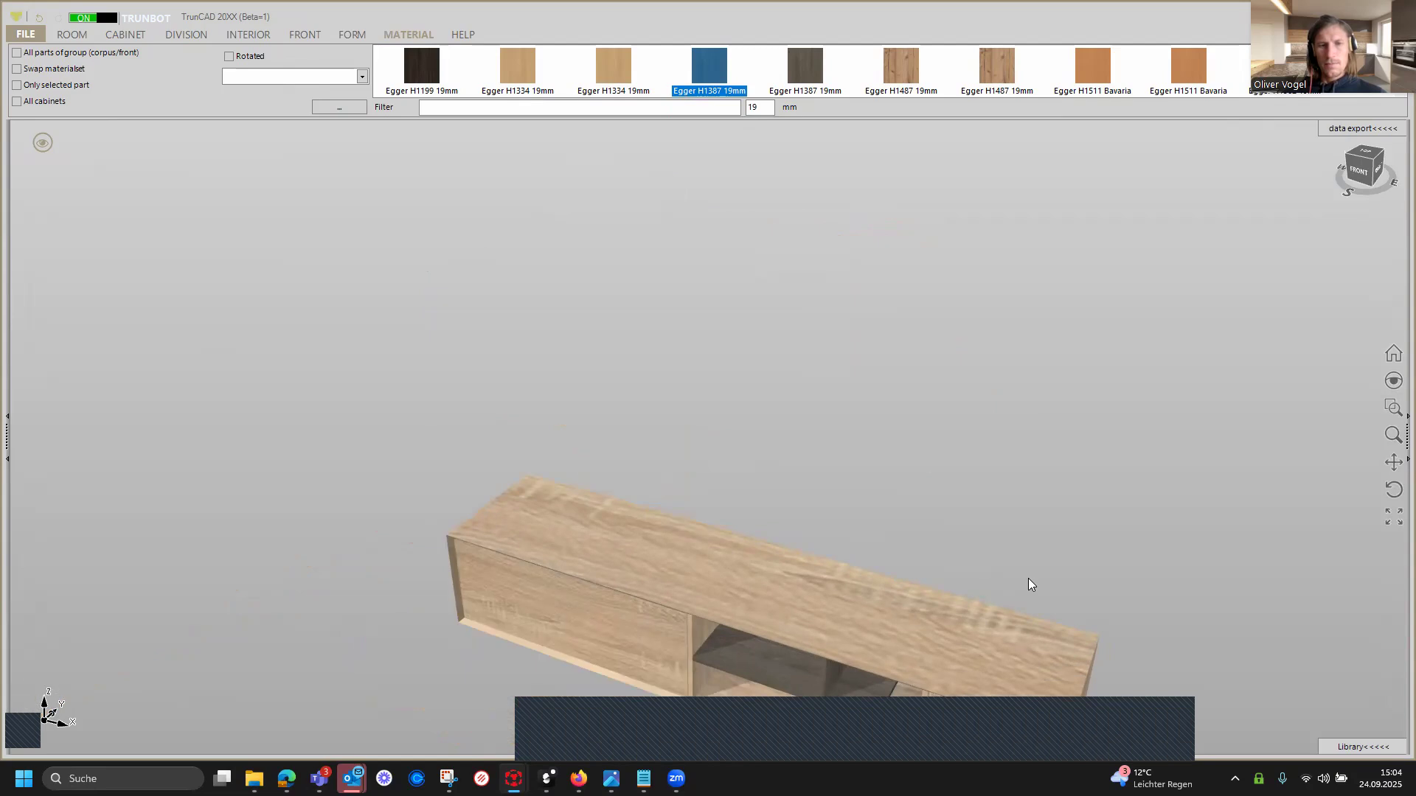
{"action": "double_click", "coordinate": [1021, 540]}
{"action": "middle_click_drag", "start_coordinate": [1010, 529], "coordinate": [922, 283]}
{"action": "left_click_drag", "start_coordinate": [708, 66], "coordinate": [882, 445]}
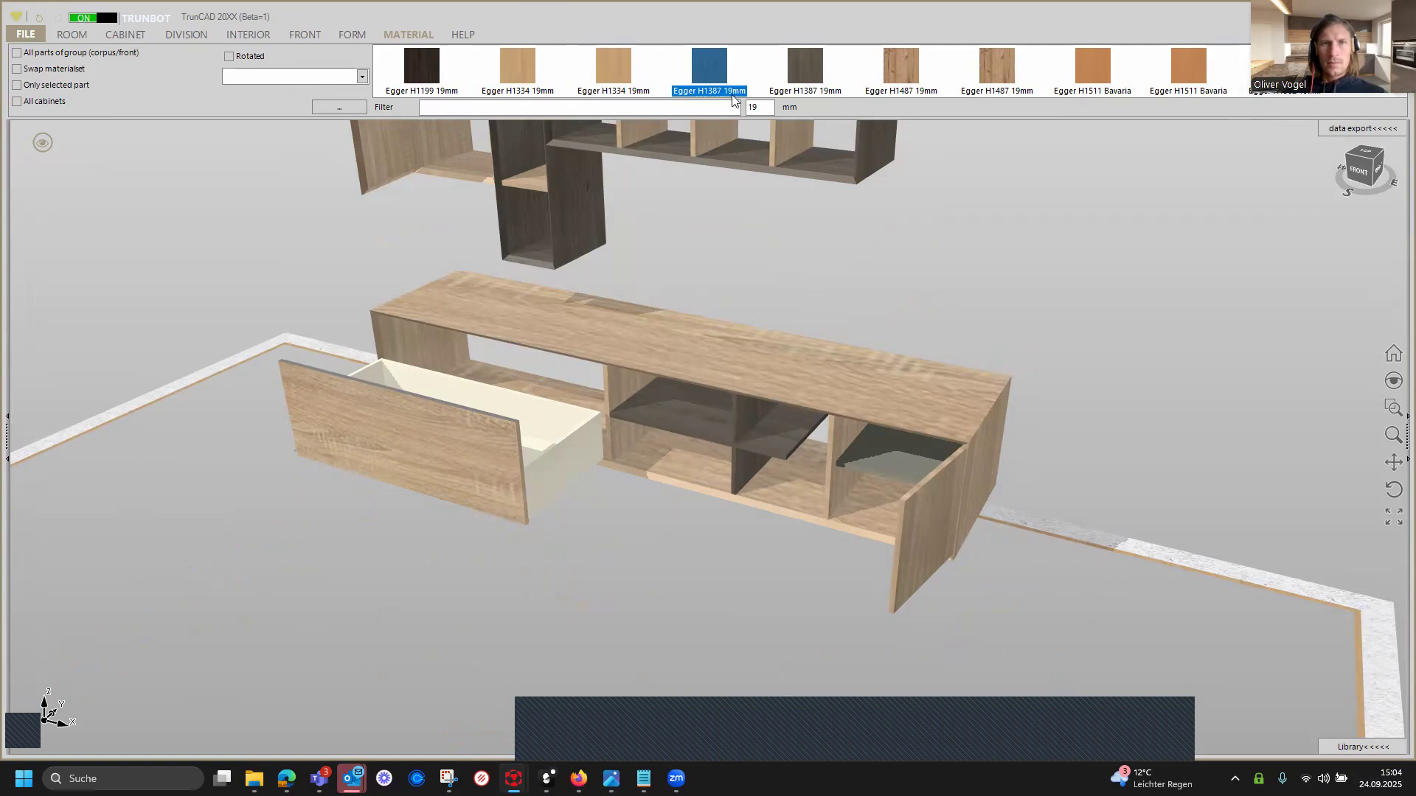
Limit the materials to 16 mm thickness and apply Egger H1387 16mm to all the lowboard drawer box's sides and its bottom, using the group option.
{"action": "left_click", "coordinate": [569, 466]}
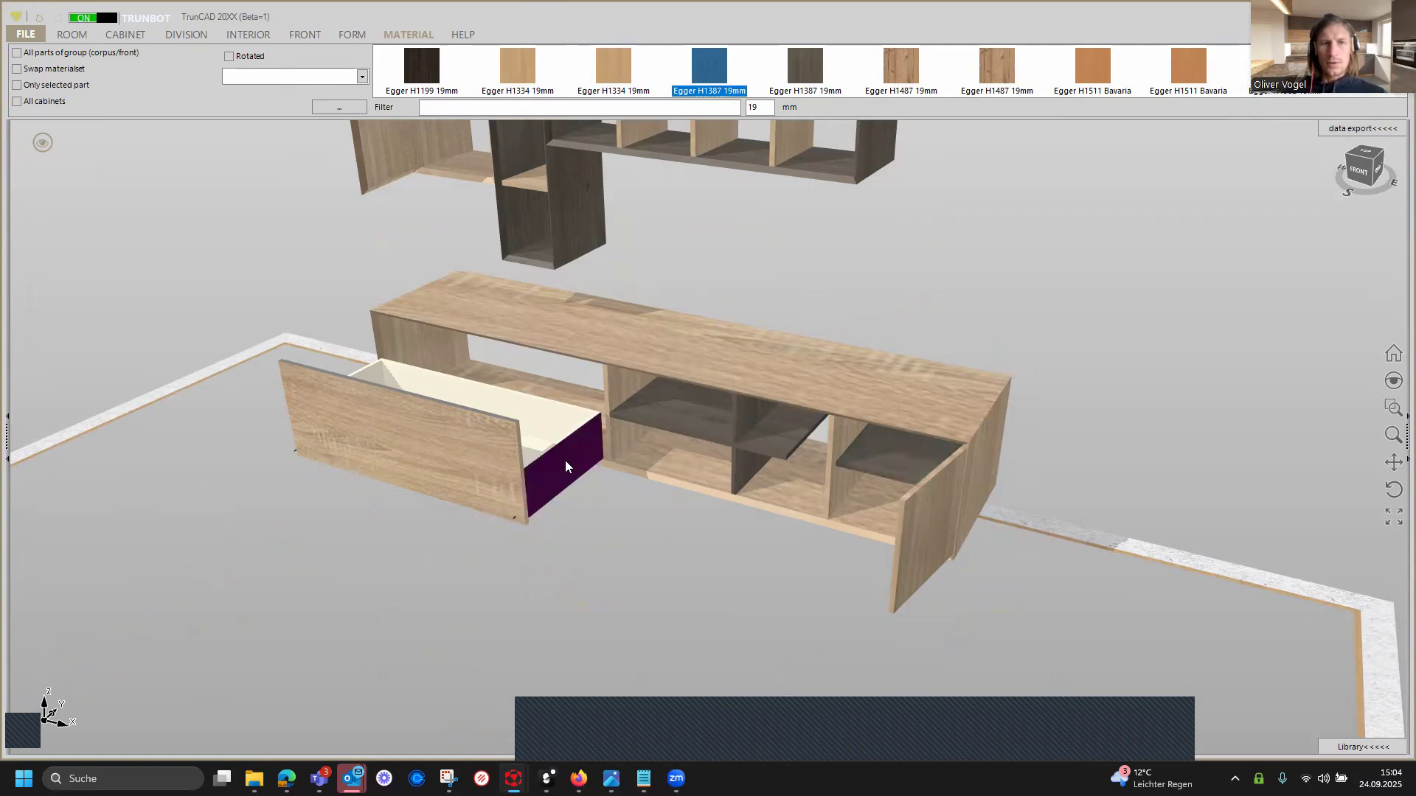
{"action": "scroll", "coordinate": [565, 459], "scroll_direction": "up", "scroll_amount": 3}
{"action": "middle_click_drag", "start_coordinate": [565, 459], "coordinate": [570, 465]}
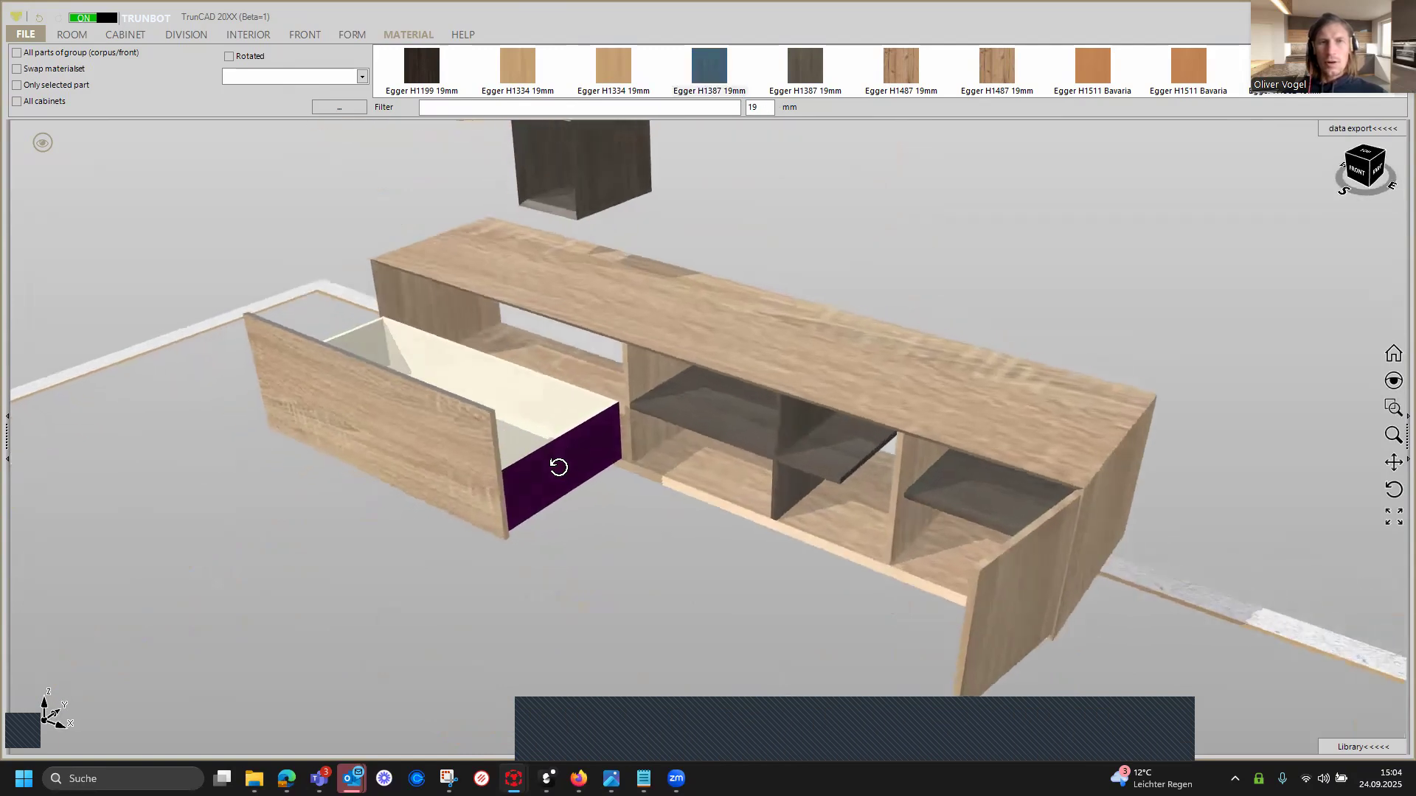
{"action": "left_click", "coordinate": [771, 104]}
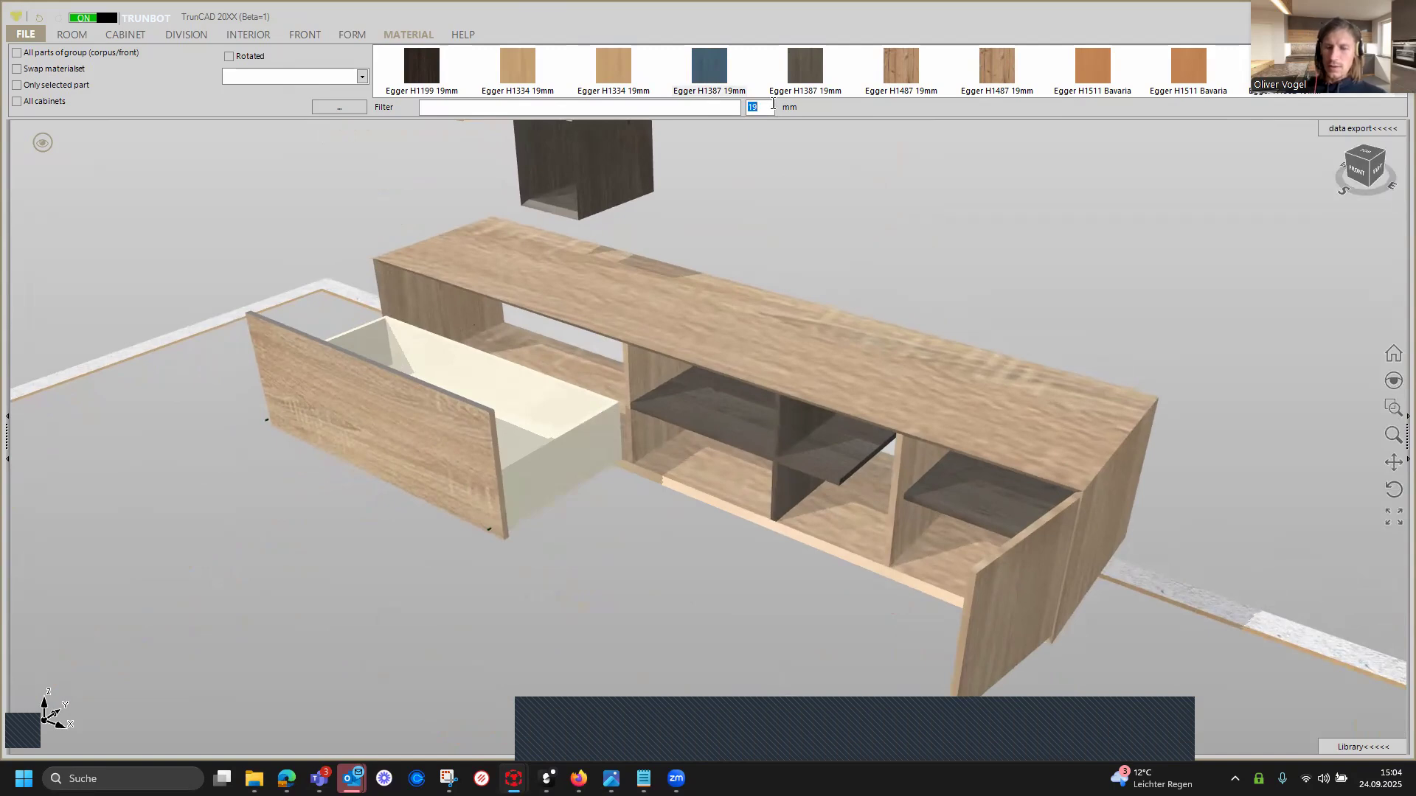
{"action": "type", "text": "16"}
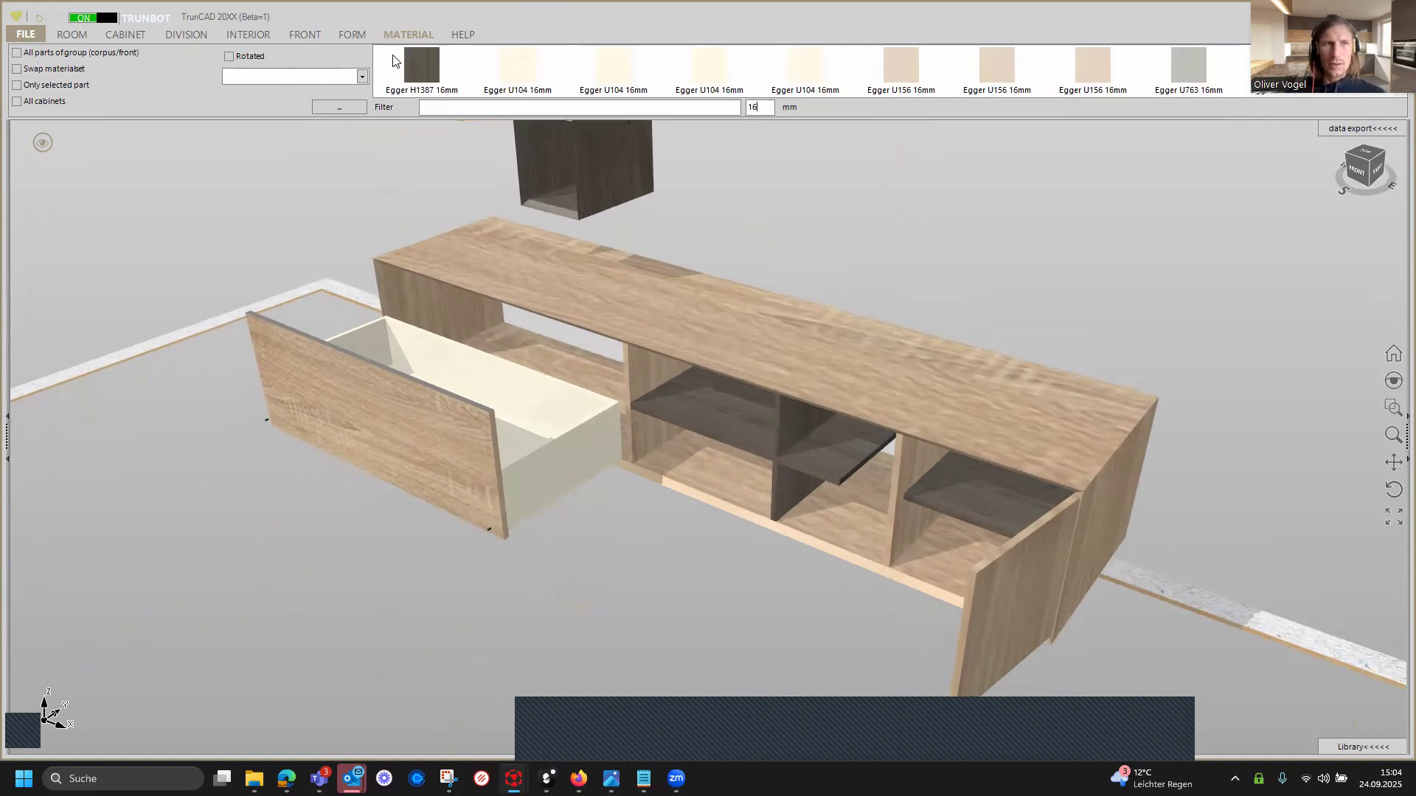
{"action": "left_click", "coordinate": [17, 54]}
{"action": "left_click_drag", "start_coordinate": [426, 58], "coordinate": [506, 365]}
{"action": "left_click_drag", "start_coordinate": [555, 451], "coordinate": [555, 451]}
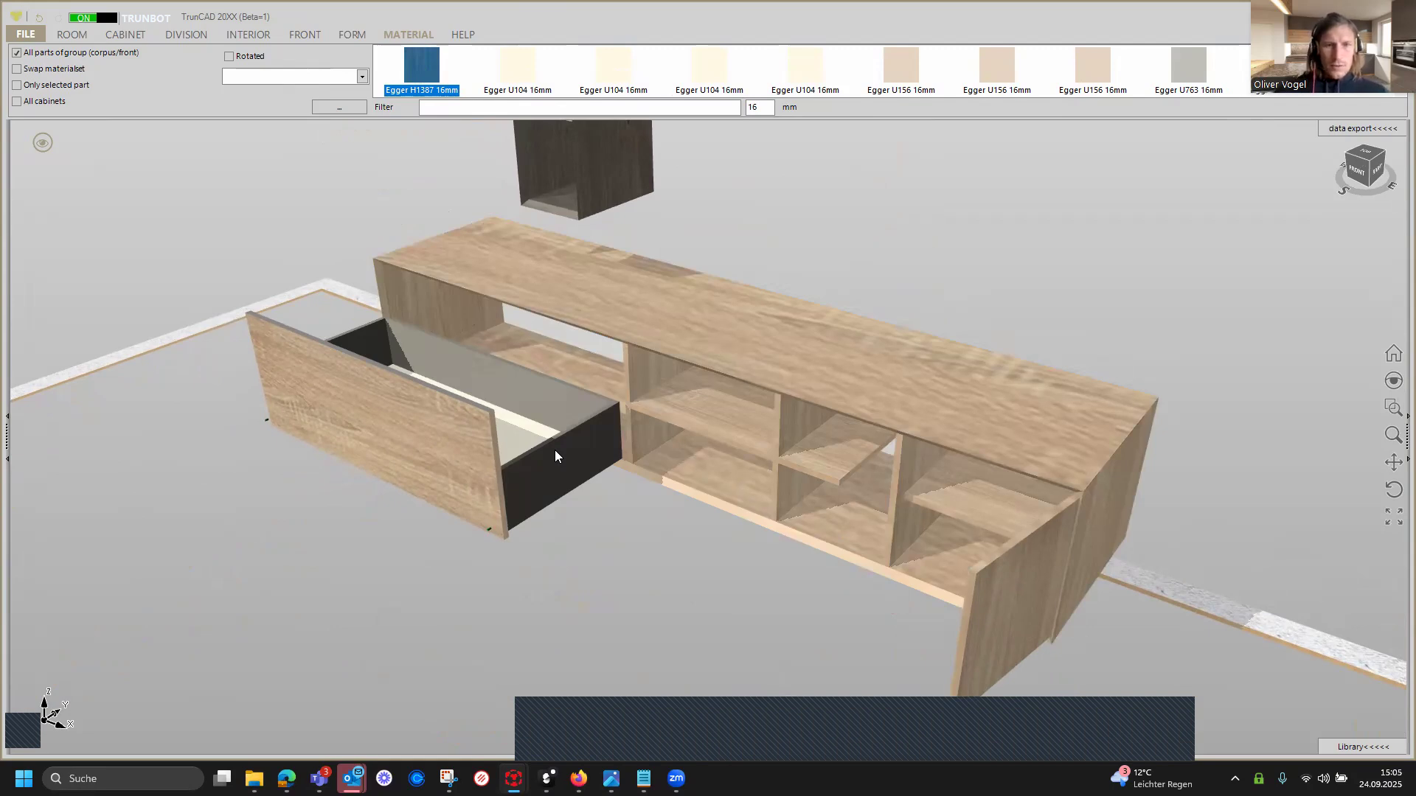
{"action": "left_click", "coordinate": [556, 452]}
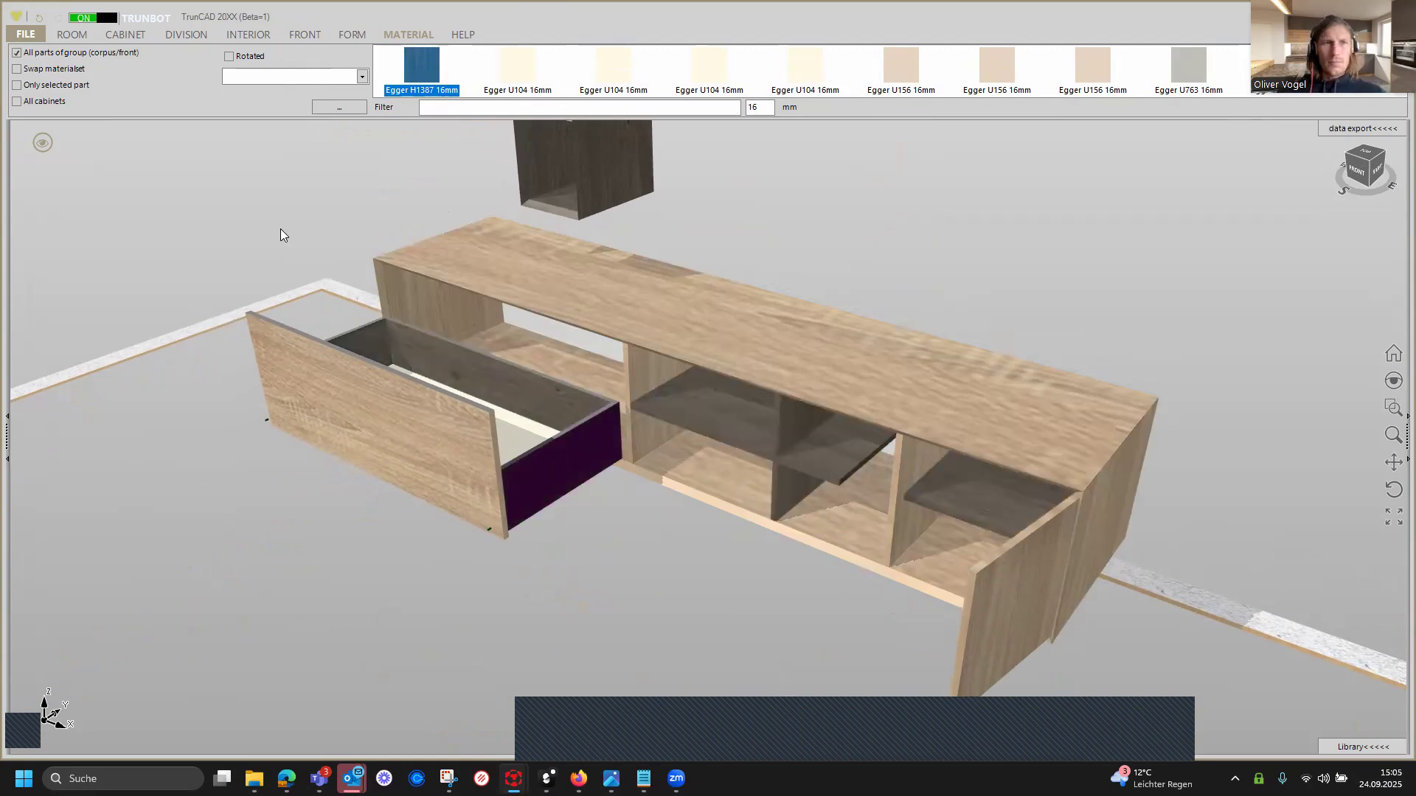
{"action": "left_click_drag", "start_coordinate": [422, 65], "coordinate": [533, 436]}
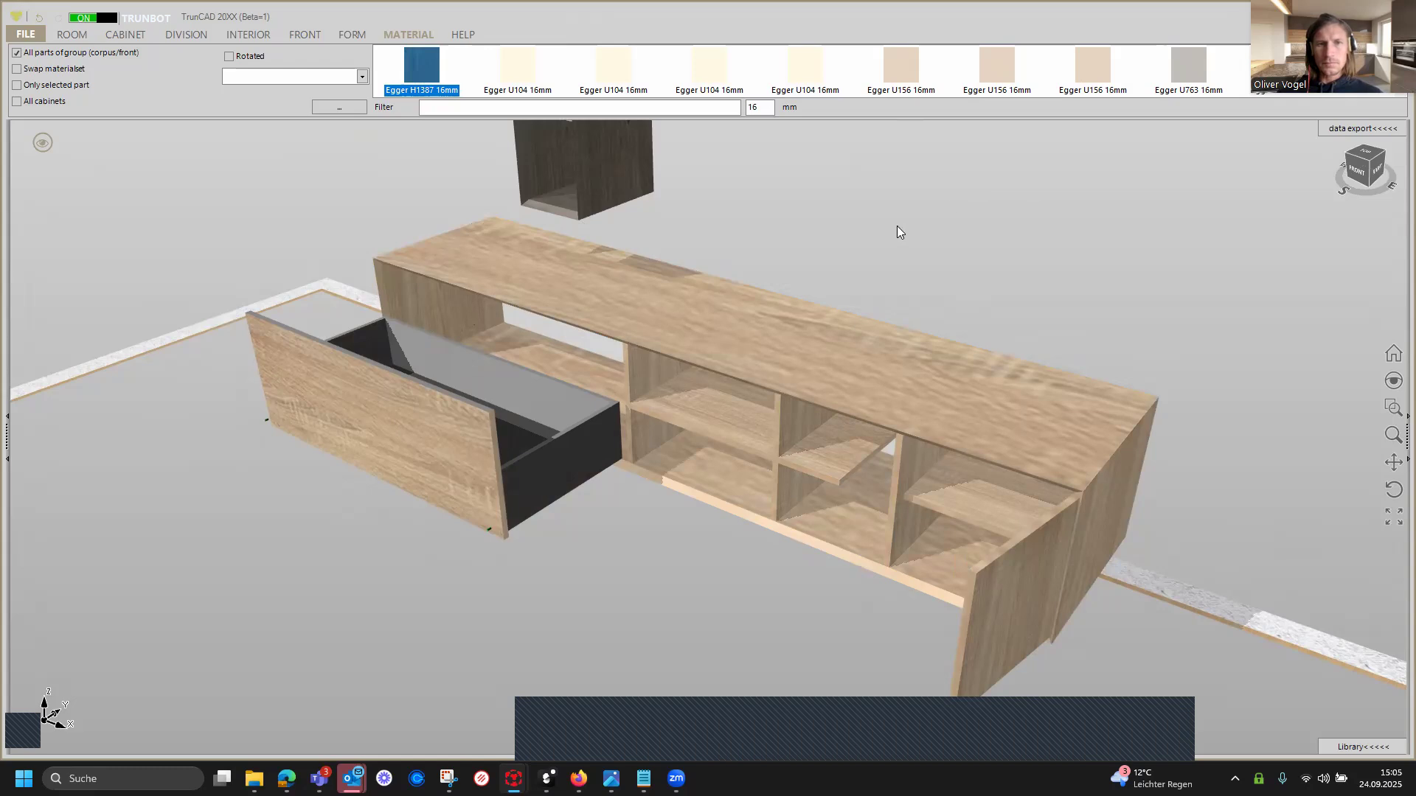
Open the parts list in the data export and run the TrunOPT cutting optimisation for the furniture's parts.
{"action": "scroll", "coordinate": [888, 264], "scroll_direction": "down", "scroll_amount": 6}
{"action": "middle_click_drag", "start_coordinate": [891, 266], "coordinate": [884, 396]}
{"action": "scroll", "coordinate": [823, 371], "scroll_direction": "up", "scroll_amount": 2}
{"action": "scroll", "coordinate": [824, 370], "scroll_direction": "down", "scroll_amount": 1}
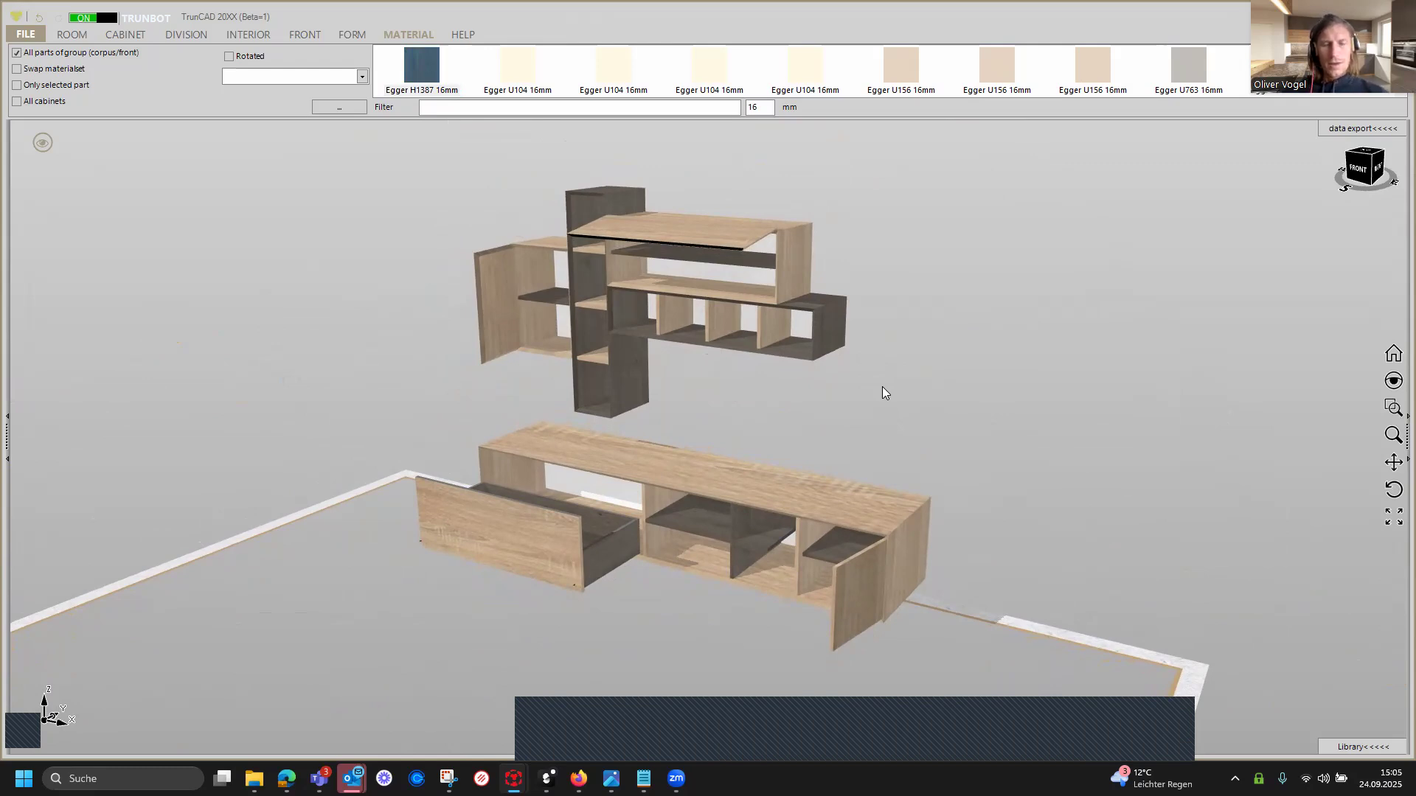
{"action": "scroll", "coordinate": [882, 387], "scroll_direction": "up", "scroll_amount": 1}
{"action": "scroll", "coordinate": [881, 387], "scroll_direction": "down", "scroll_amount": 1}
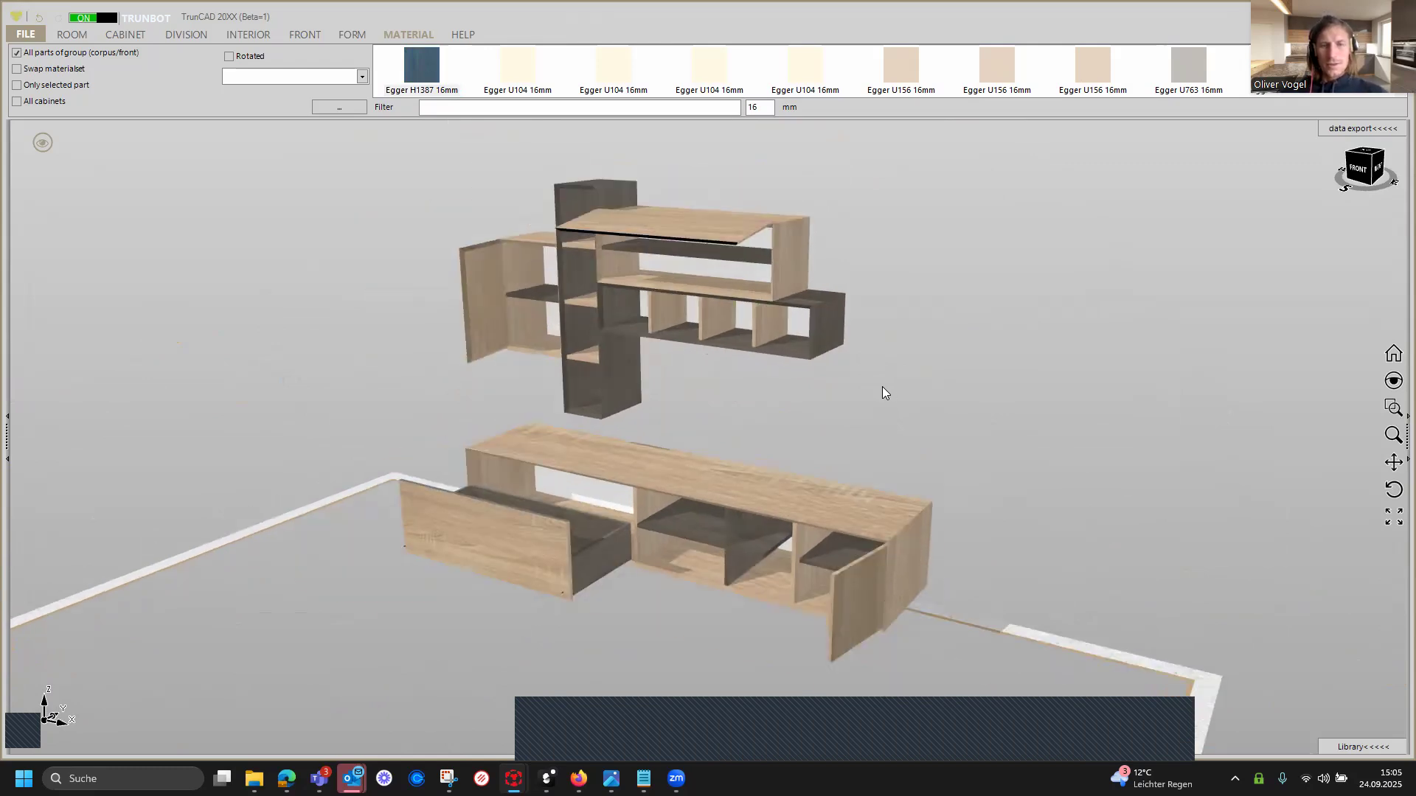
{"action": "middle_click_drag", "start_coordinate": [882, 386], "coordinate": [939, 395]}
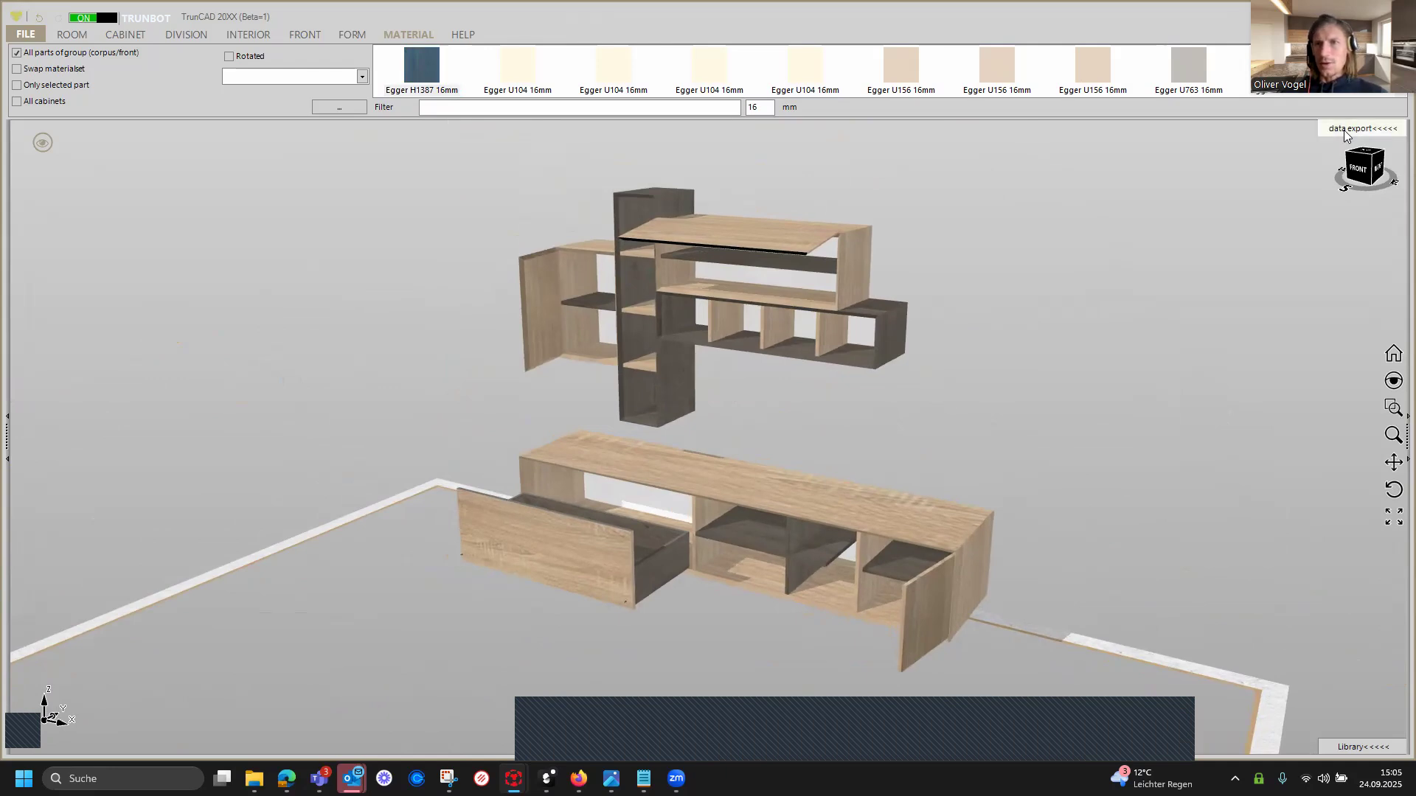
{"action": "left_click", "coordinate": [1344, 130]}
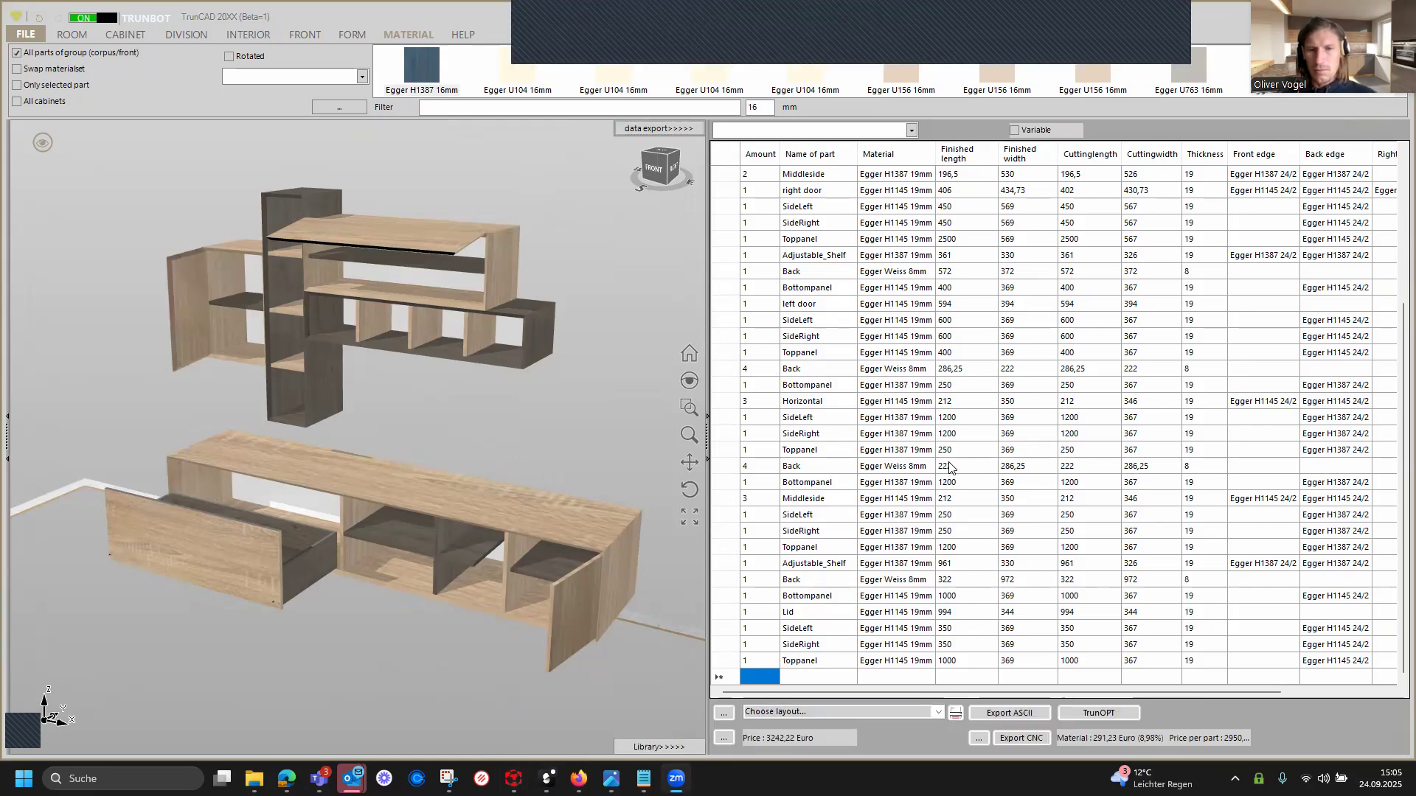
{"action": "left_click", "coordinate": [1099, 713]}
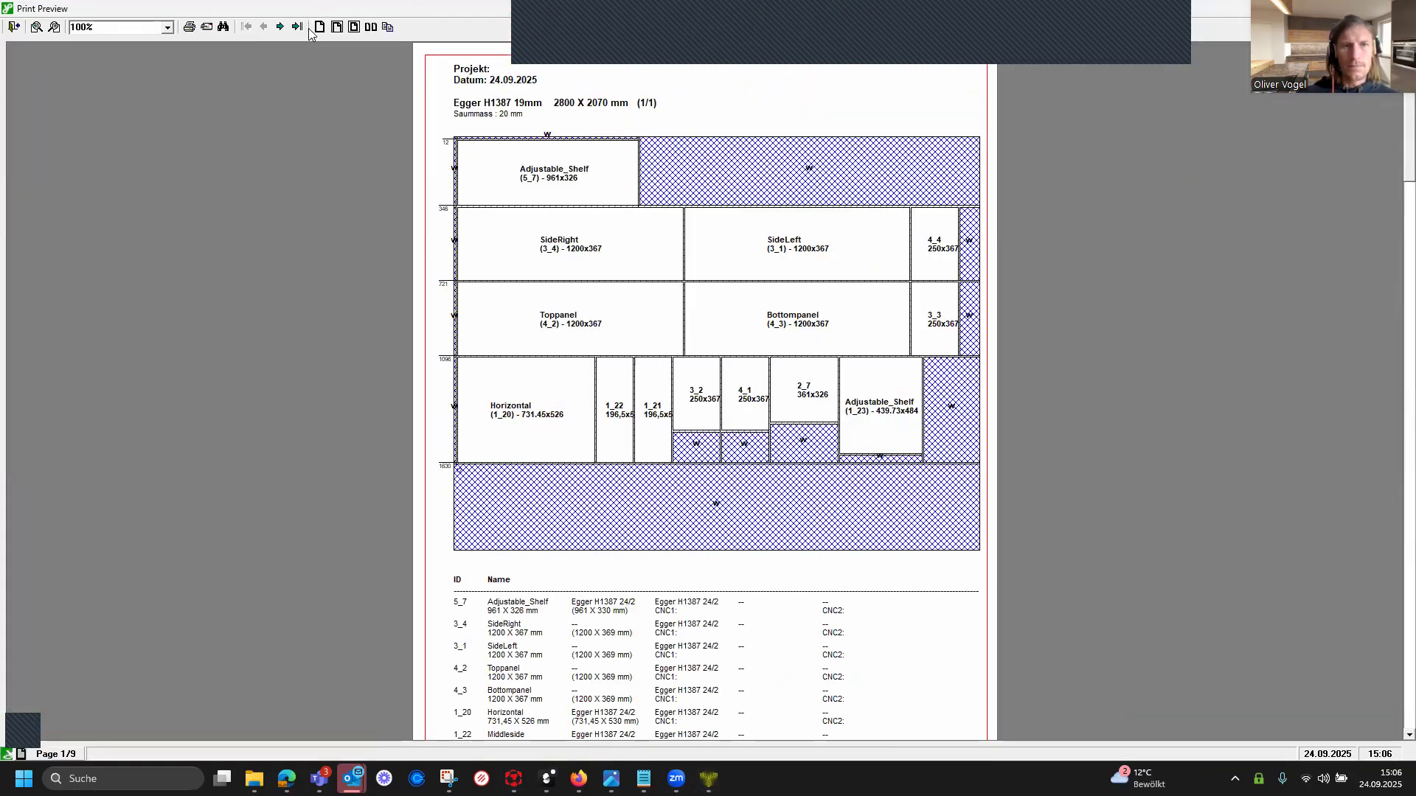
Examine the cutting plans and part lists for each board material, from the first to the last preview page.
{"action": "left_click", "coordinate": [282, 27]}
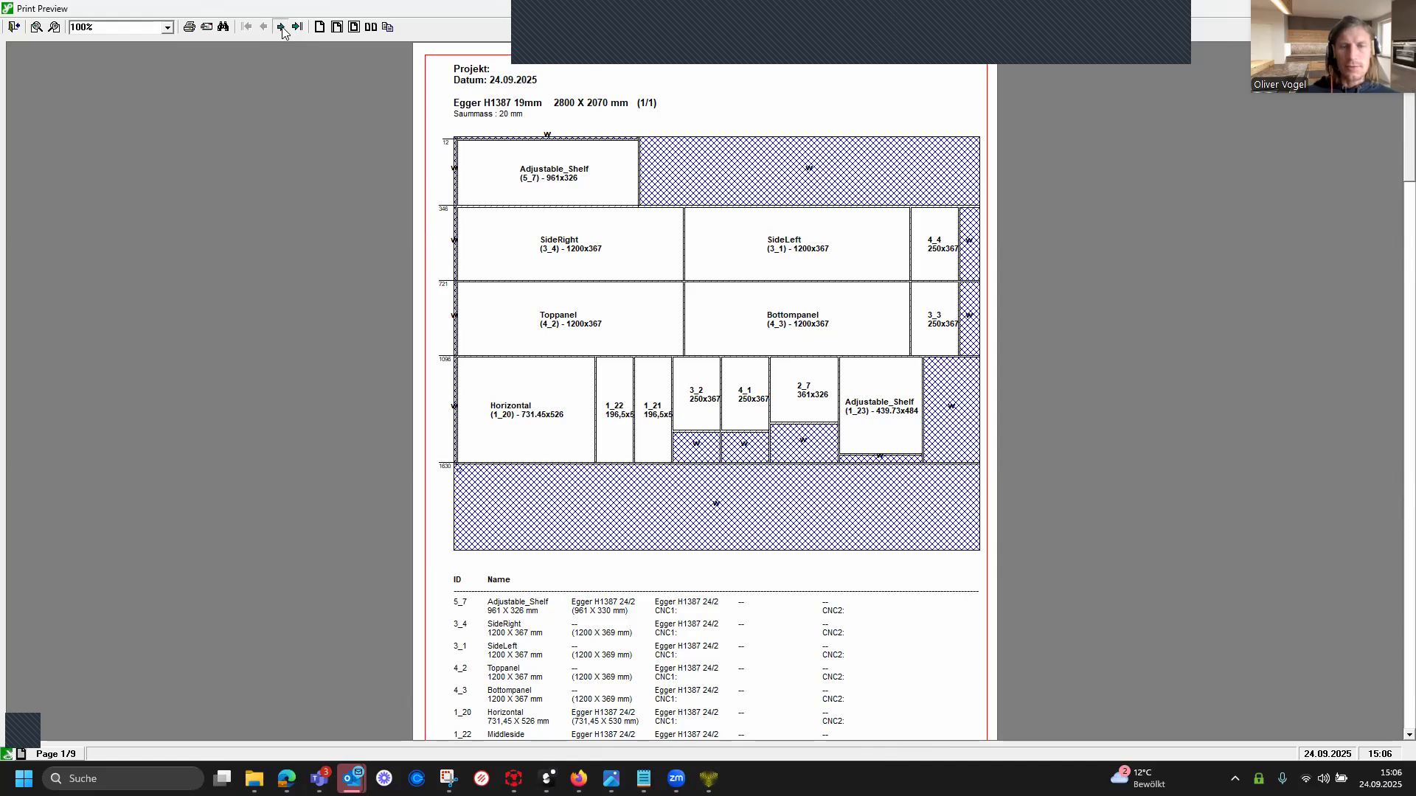
{"action": "left_click", "coordinate": [282, 27]}
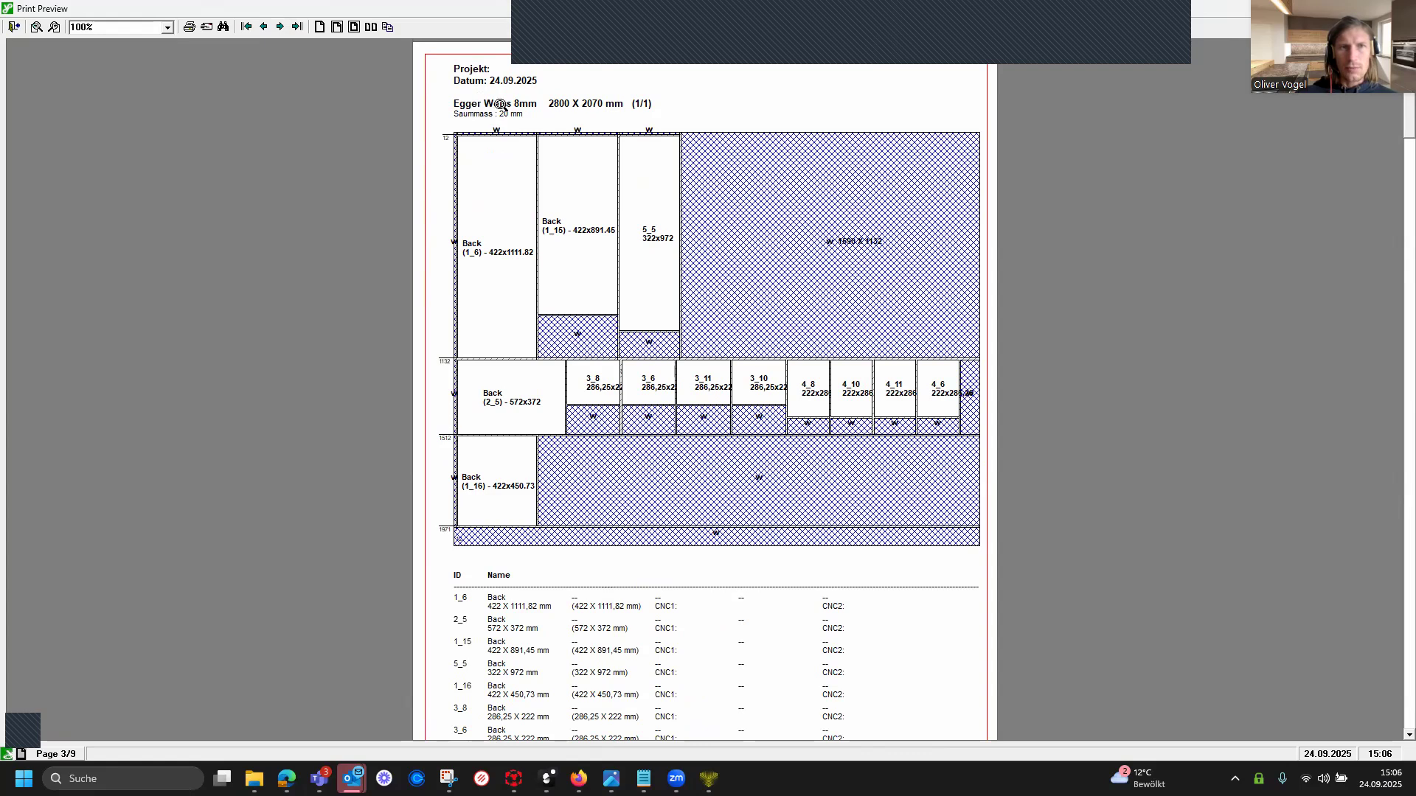
{"action": "left_click", "coordinate": [281, 27]}
{"action": "left_click", "coordinate": [281, 27]}
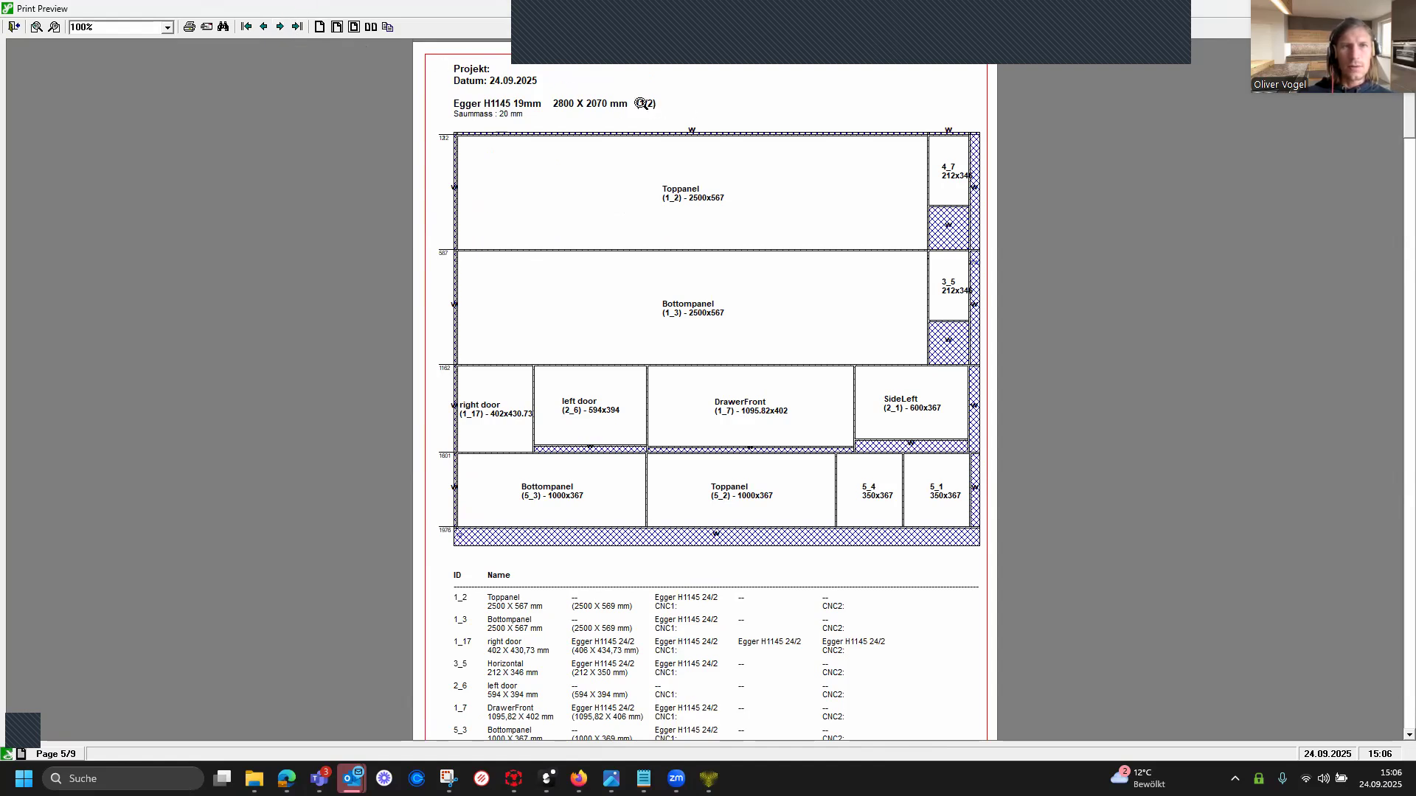
{"action": "left_click", "coordinate": [281, 28]}
{"action": "left_click", "coordinate": [283, 28]}
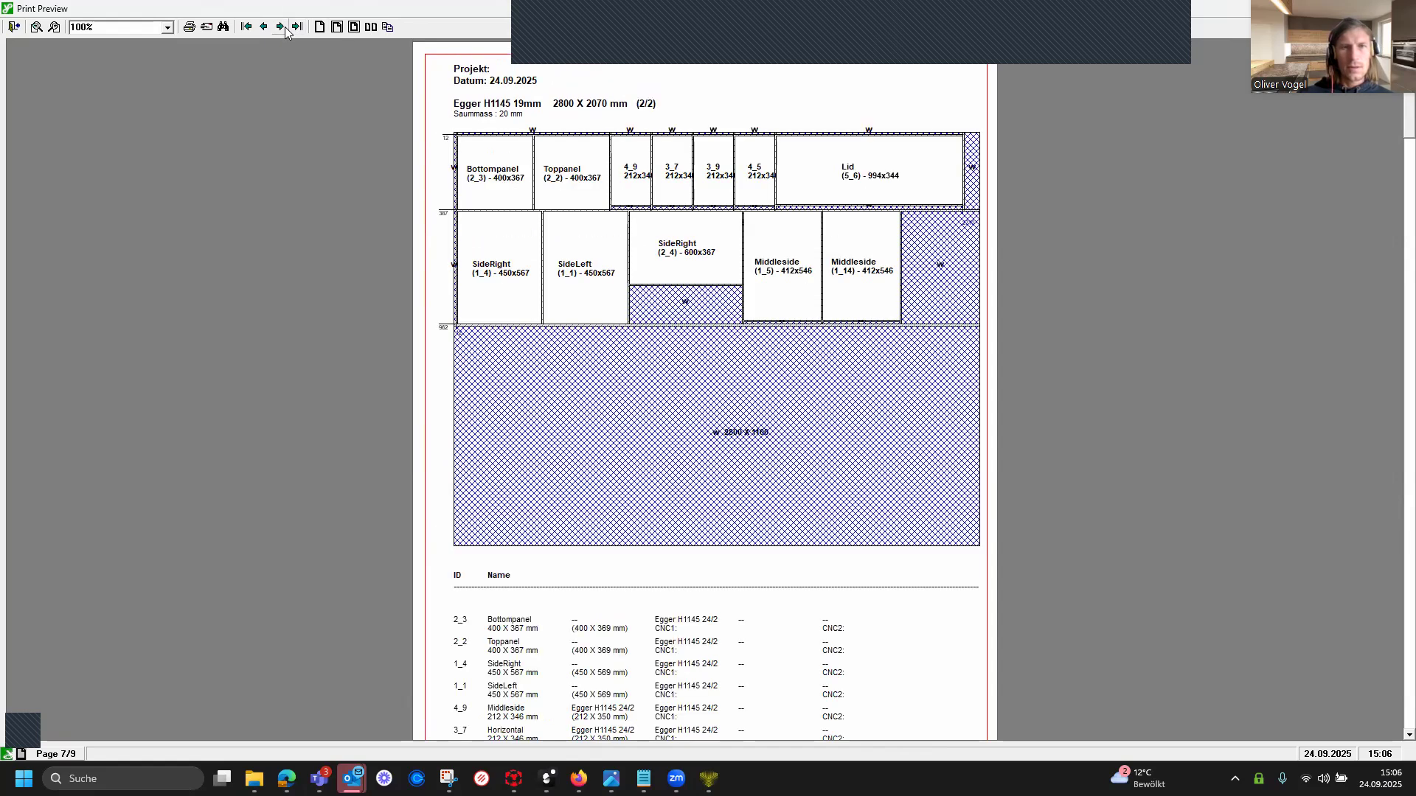
{"action": "left_click", "coordinate": [282, 27]}
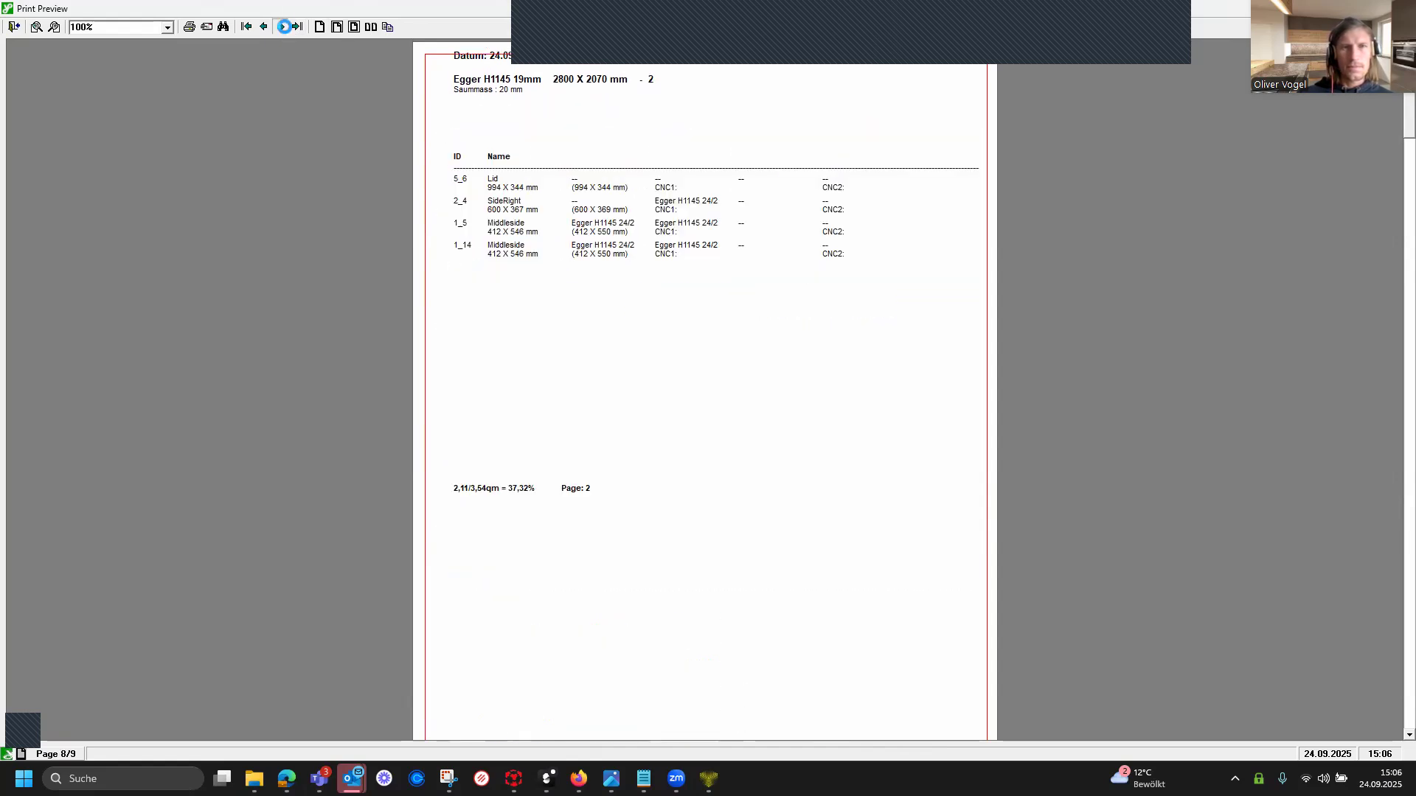
{"action": "left_click", "coordinate": [282, 27]}
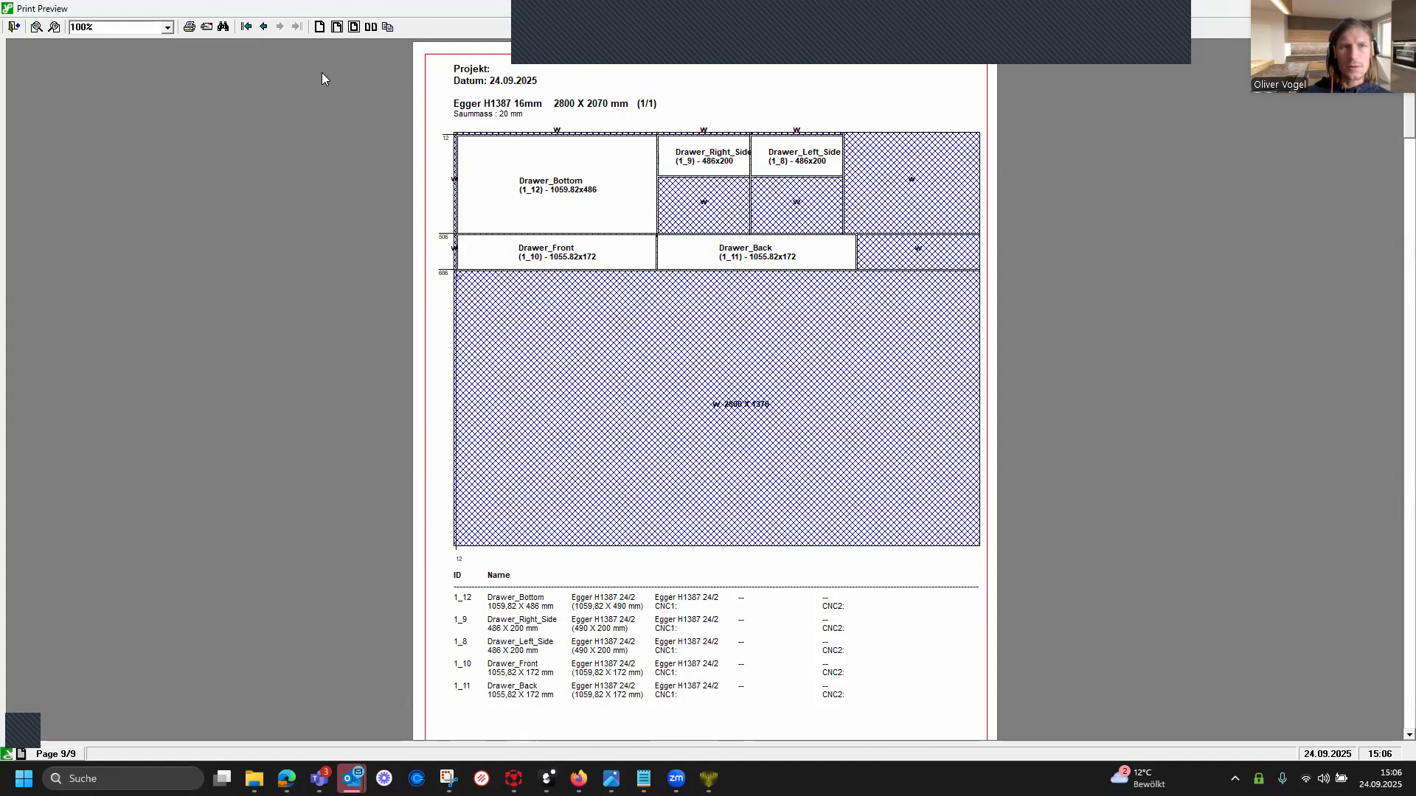
Review the cutting plans backwards to the first Egger H1387 19mm sheet, and return from the print preview to the model and parts list.
{"action": "left_click", "coordinate": [264, 27]}
{"action": "left_click", "coordinate": [264, 27]}
{"action": "left_click", "coordinate": [264, 27]}
{"action": "left_click", "coordinate": [264, 27]}
{"action": "left_click", "coordinate": [264, 28]}
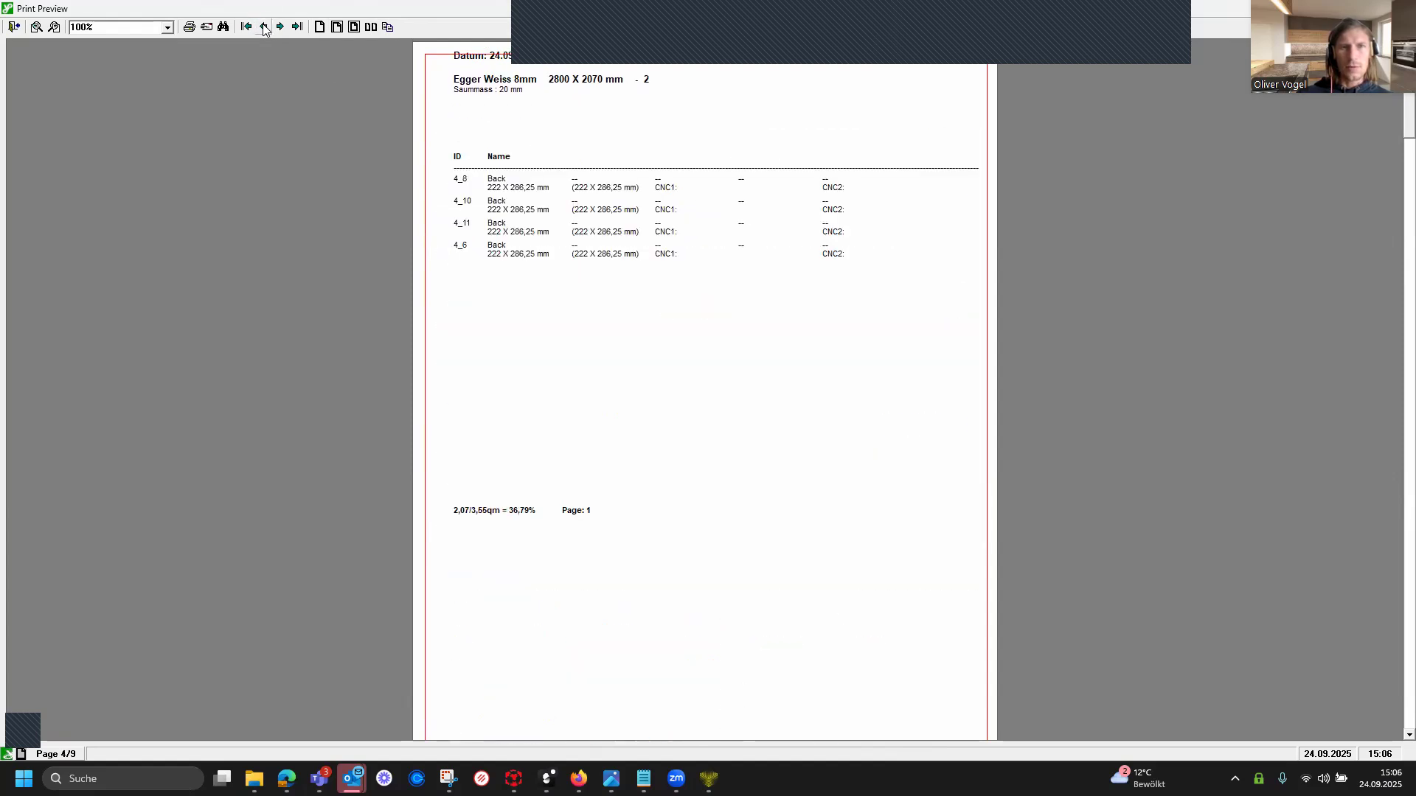
{"action": "left_click", "coordinate": [264, 27]}
{"action": "left_click", "coordinate": [264, 27]}
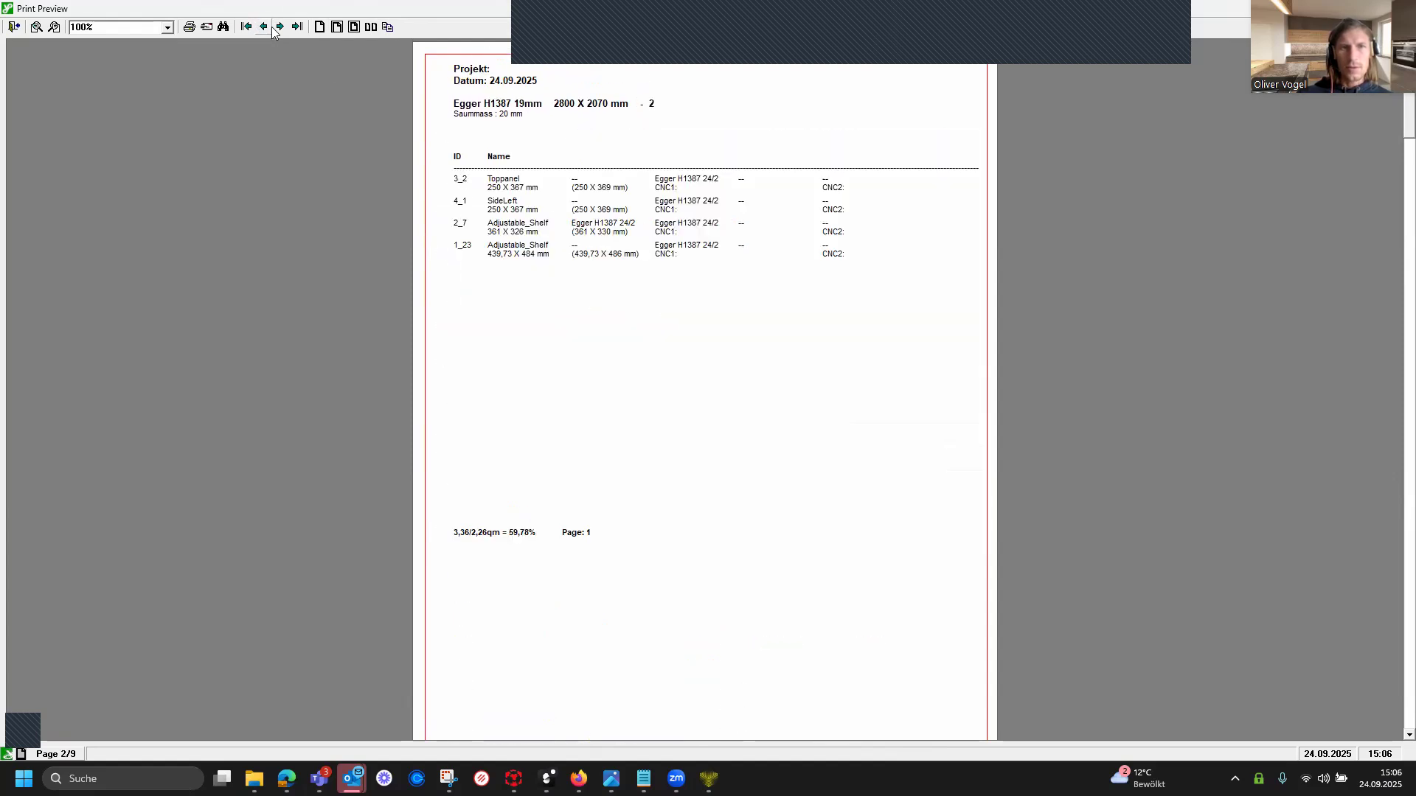
{"action": "left_click", "coordinate": [280, 26]}
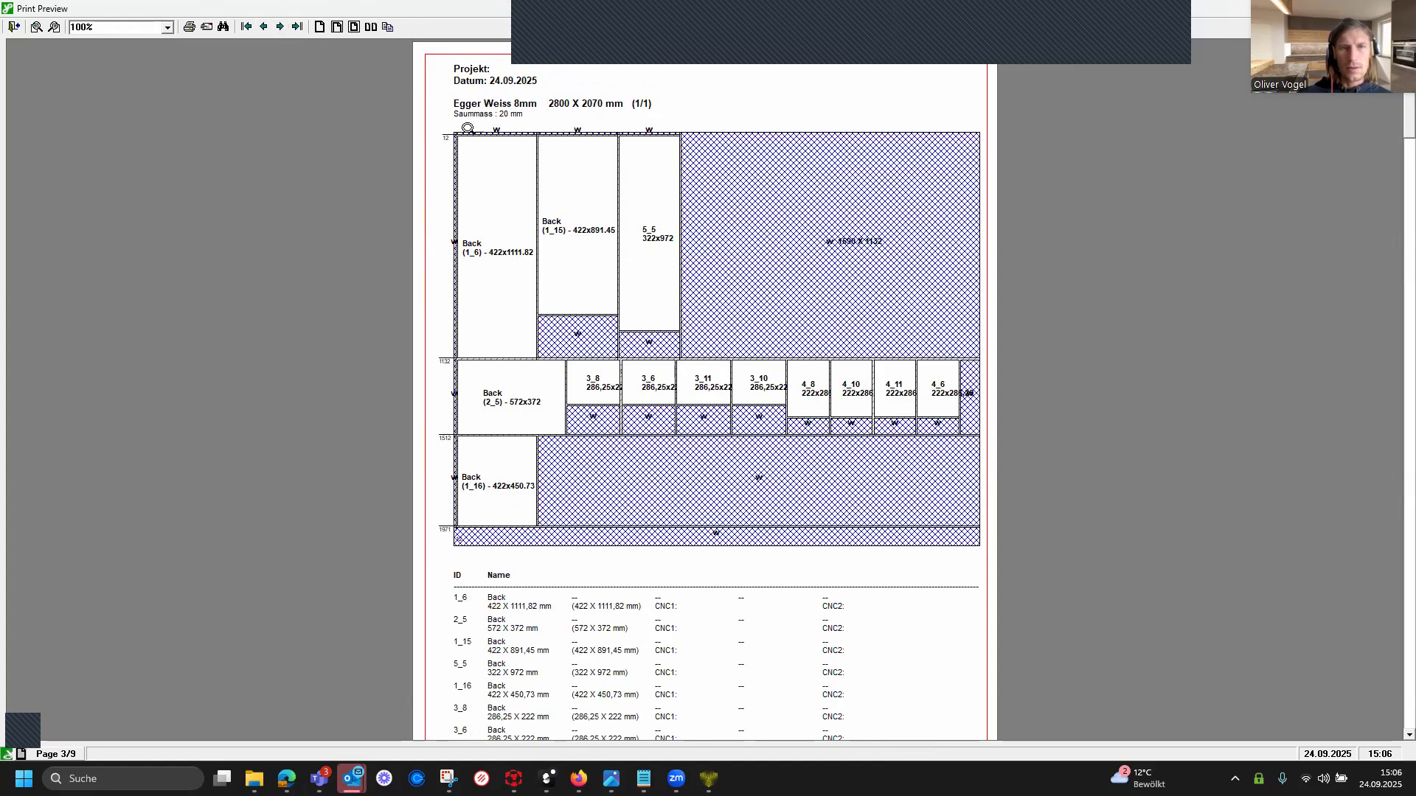
{"action": "left_click", "coordinate": [263, 27]}
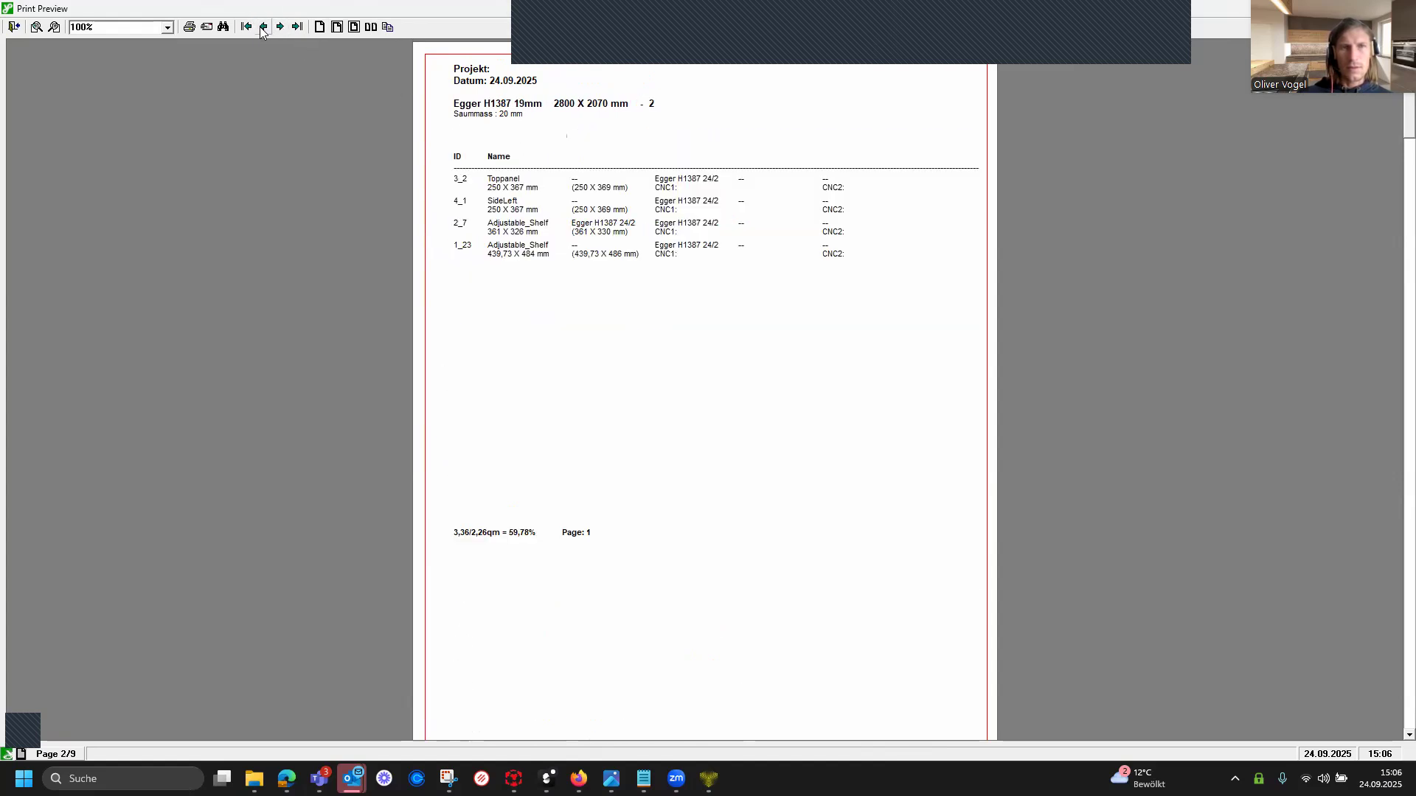
{"action": "left_click", "coordinate": [262, 27]}
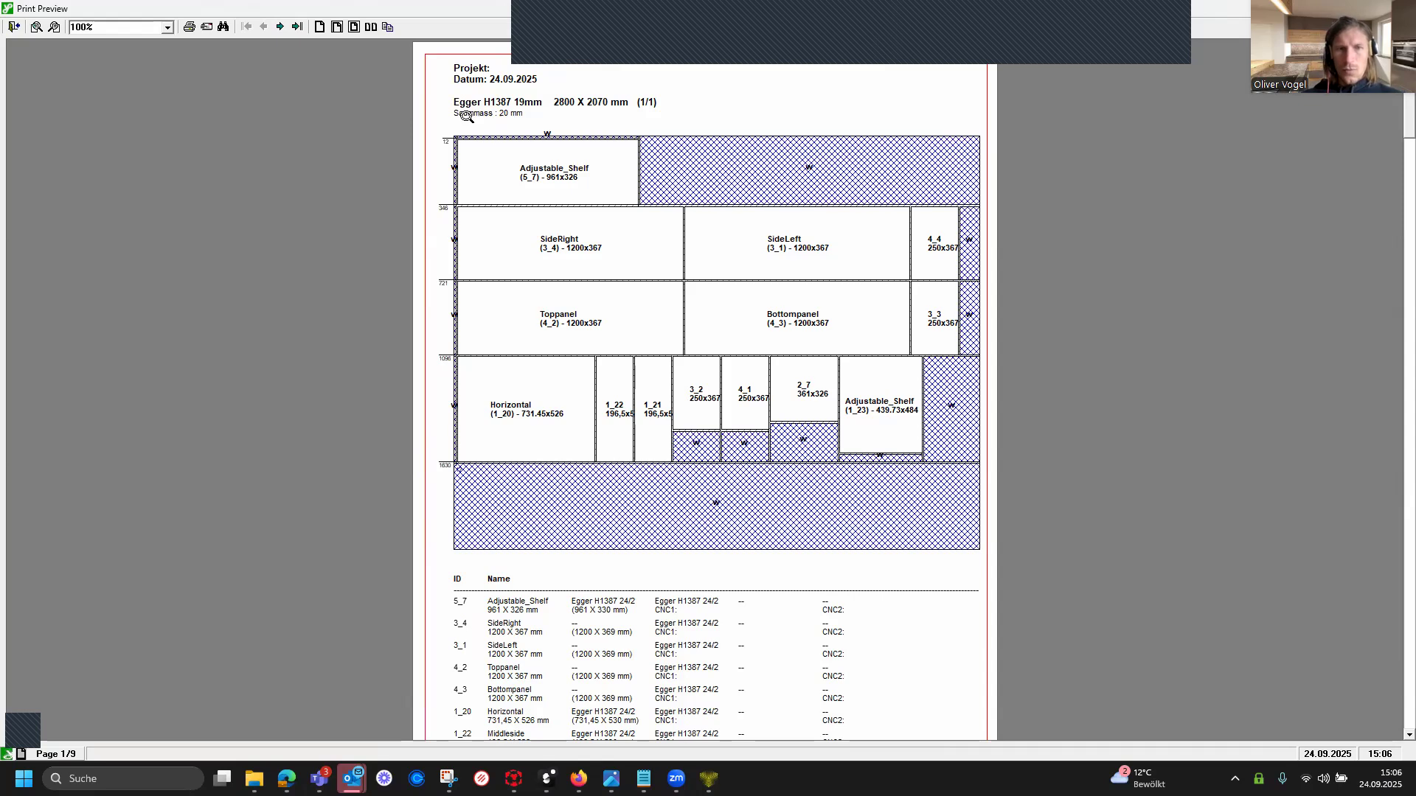
{"action": "left_click_drag", "start_coordinate": [415, 11], "coordinate": [1175, 216]}
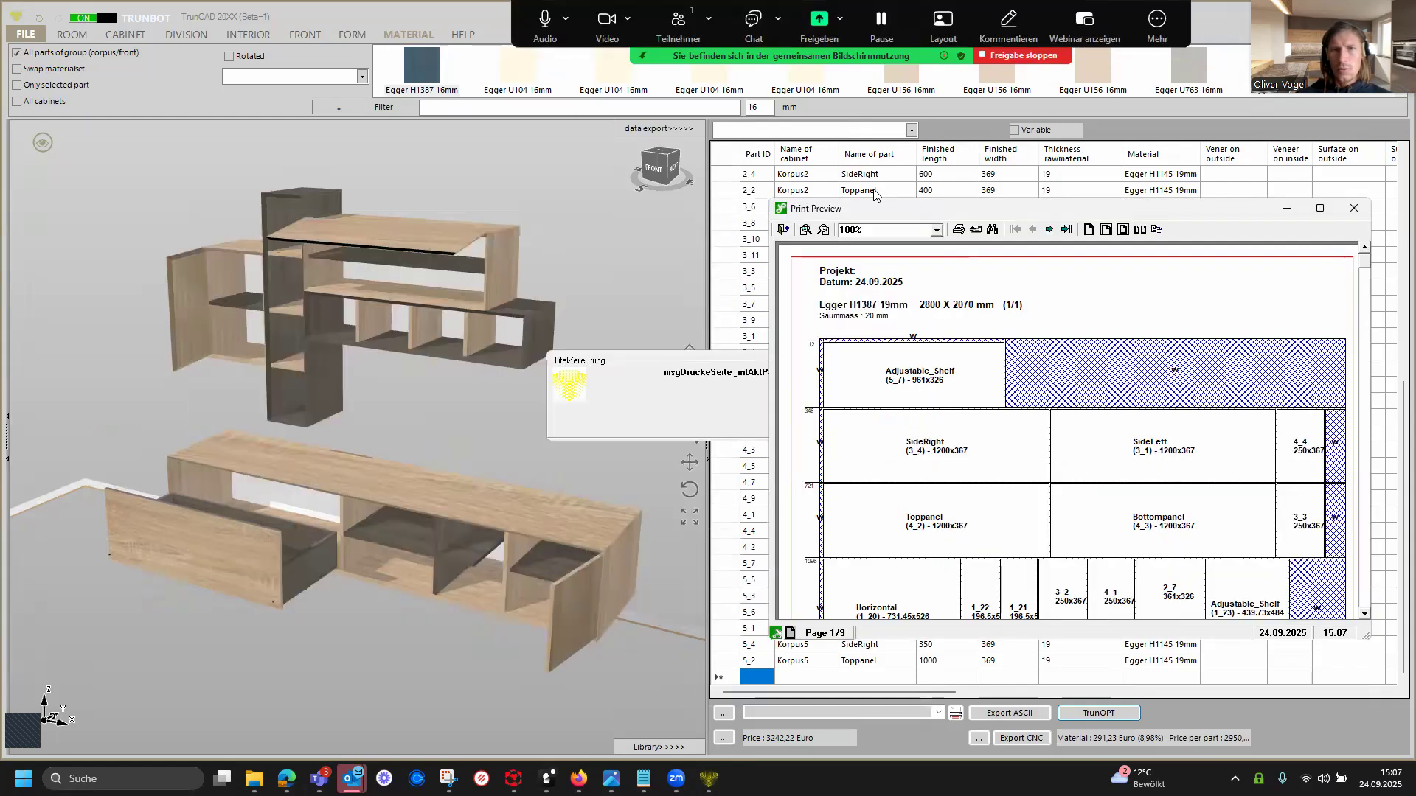
{"action": "left_click", "coordinate": [572, 199]}
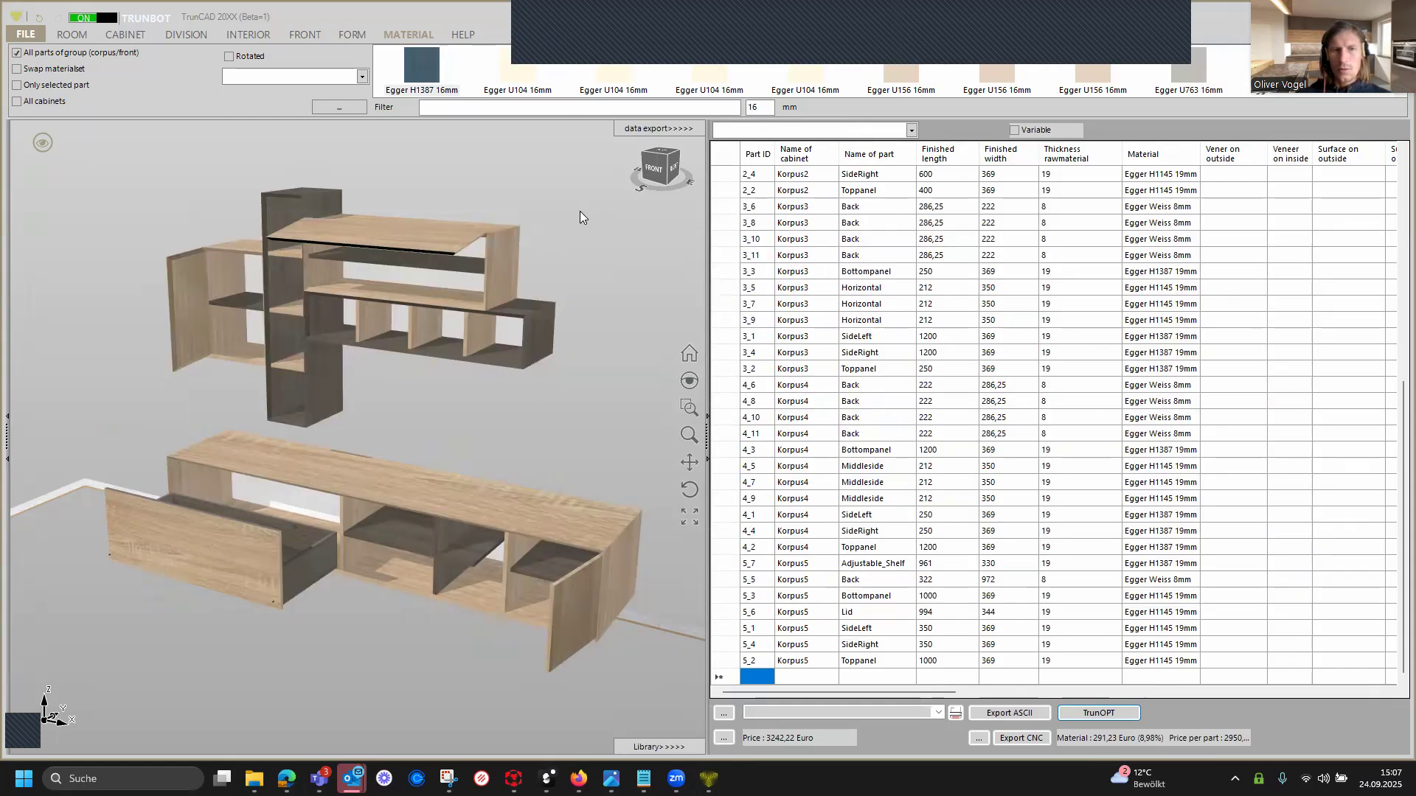